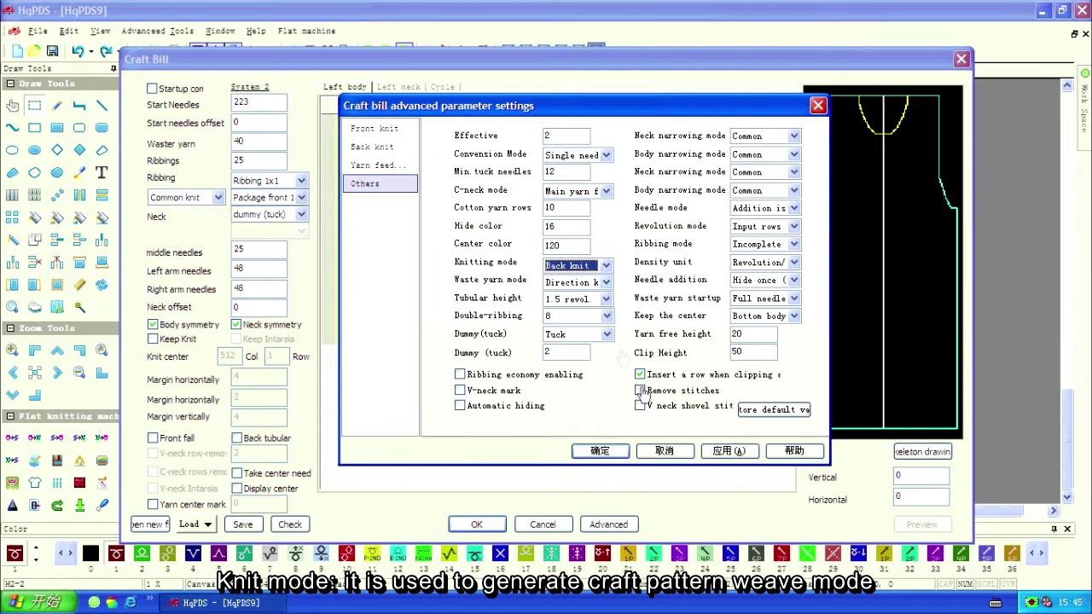
Apply Back knit as the knitting mode in the craft bill's advanced parameters.
left_click(725, 452)
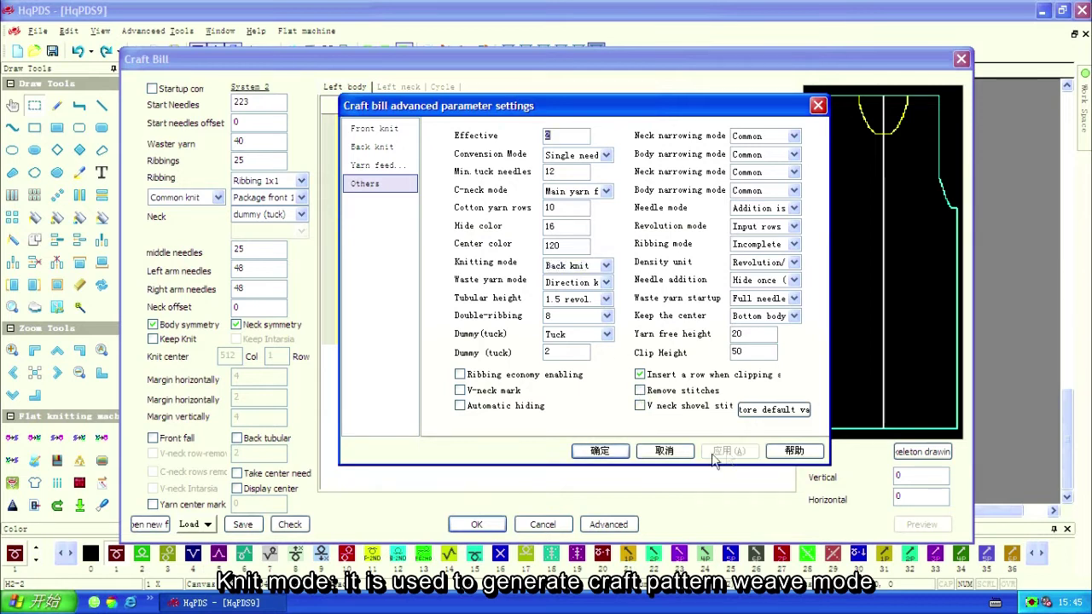
left_click(600, 452)
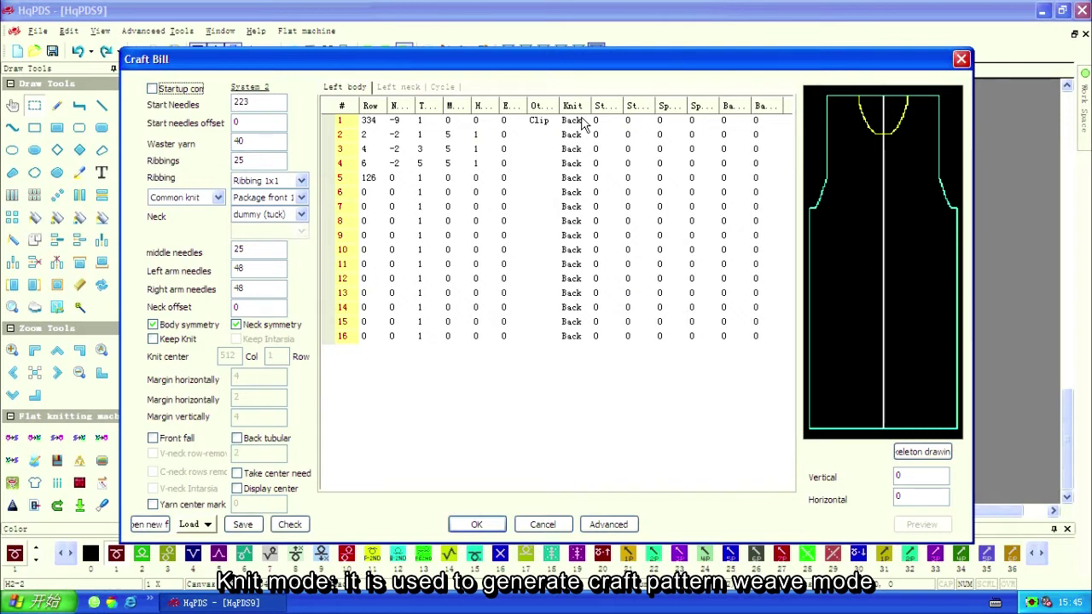
Keep the waste yarn mode on Direction knit in the advanced parameters and generate the craft pattern.
left_click(609, 524)
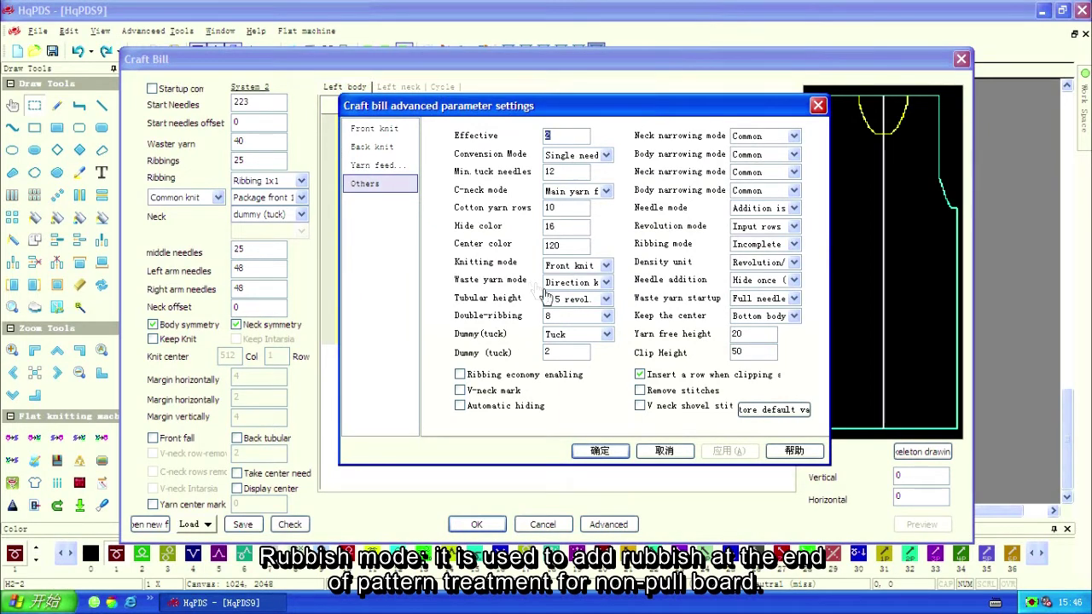
left_click(606, 284)
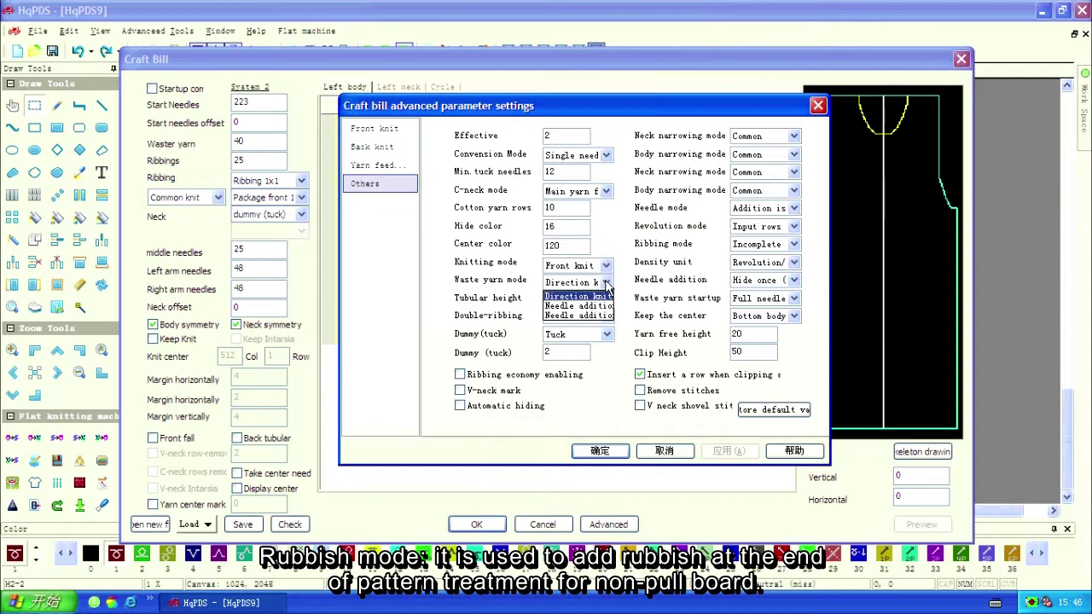
left_click(607, 282)
left_click(608, 451)
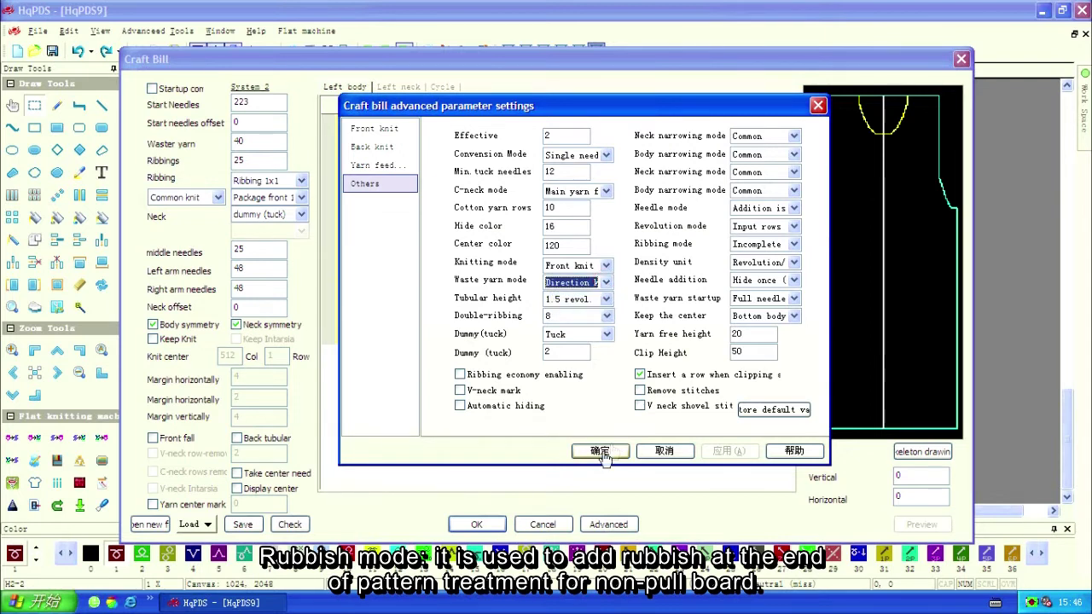
left_click(478, 525)
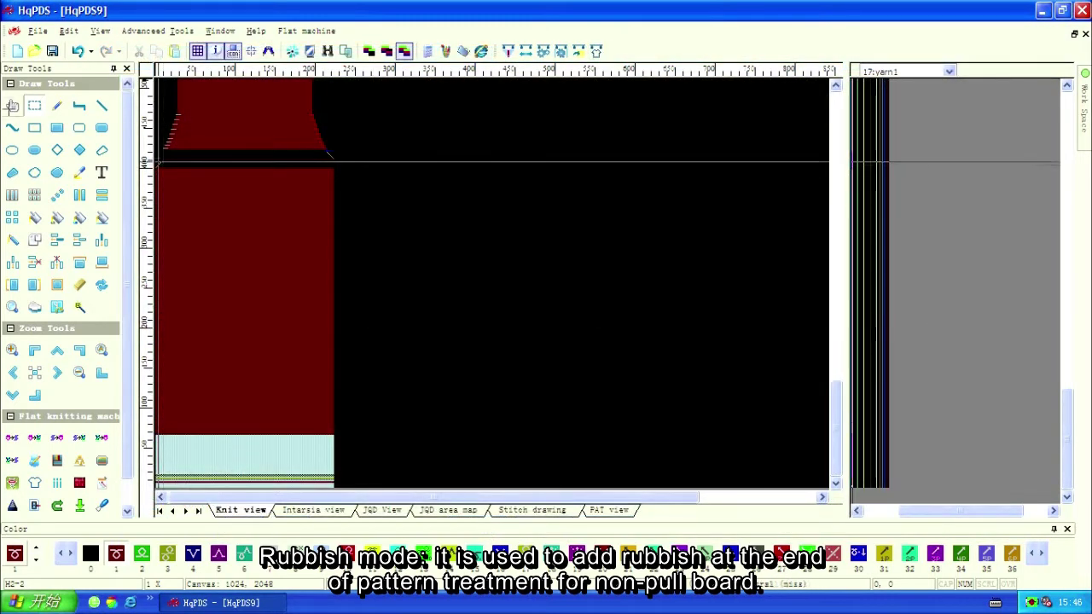
Frame the waste yarn section above the garment body with a rectangular selection to examine its shape.
left_click_drag(253, 115, 242, 481)
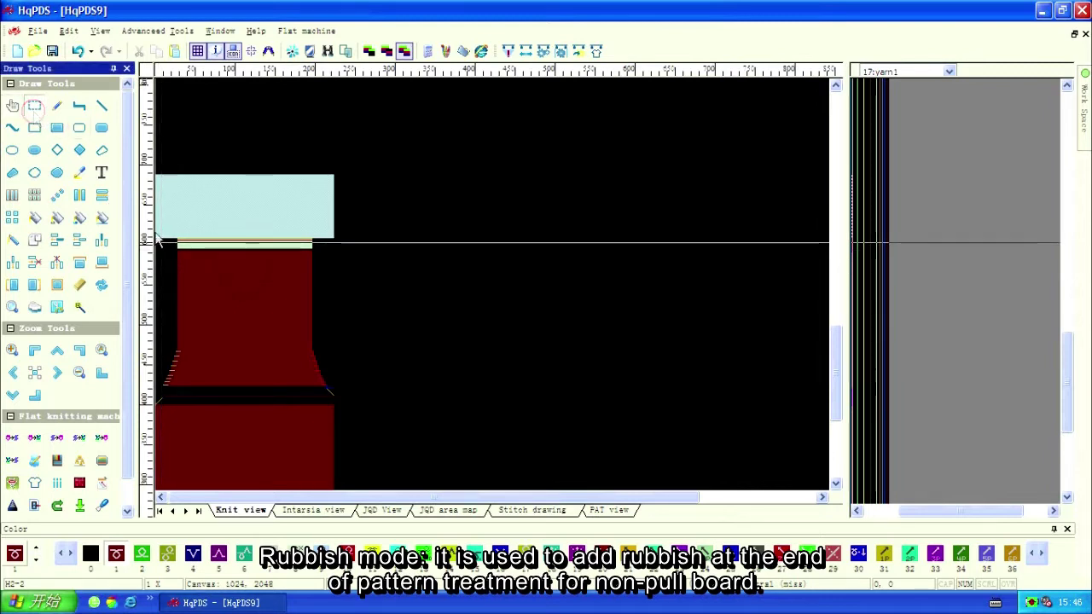
left_click_drag(156, 239, 345, 157)
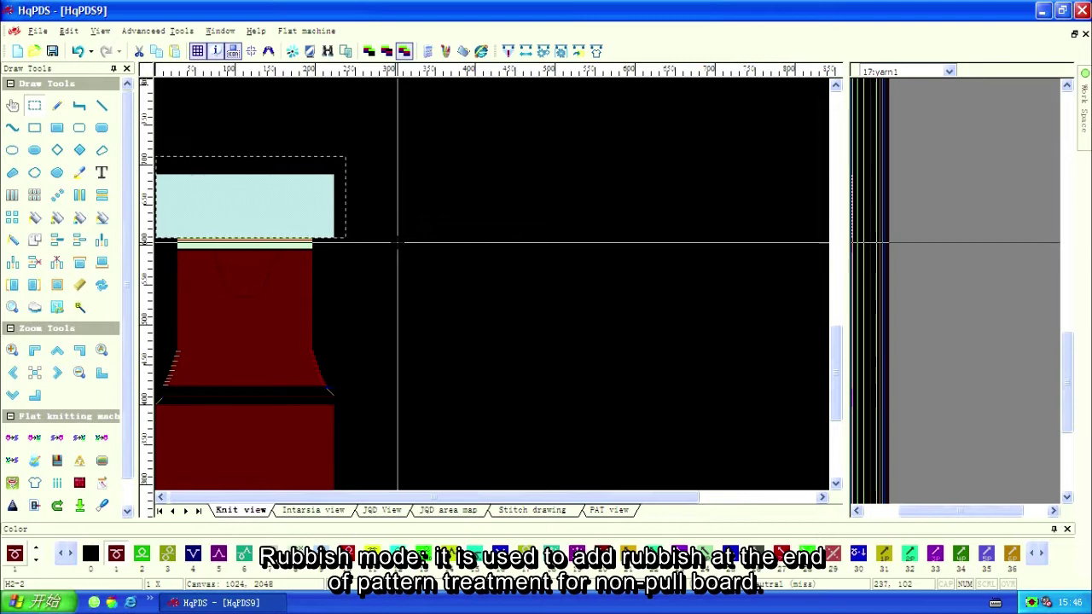
key("Escape")
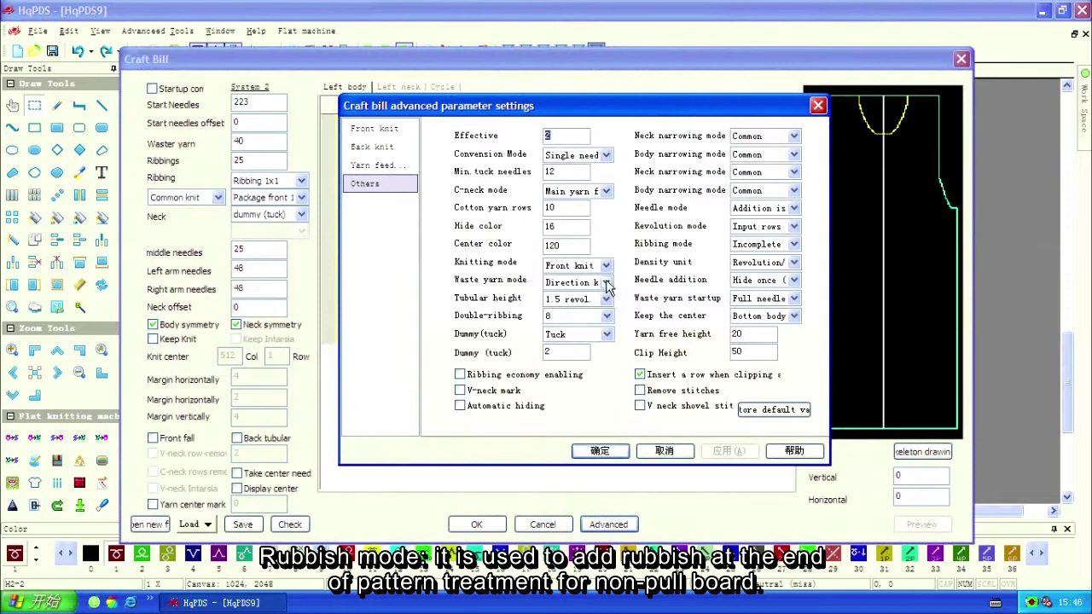
Set the waste yarn mode to the first Needle addition option and regenerate the craft pattern.
left_click(606, 283)
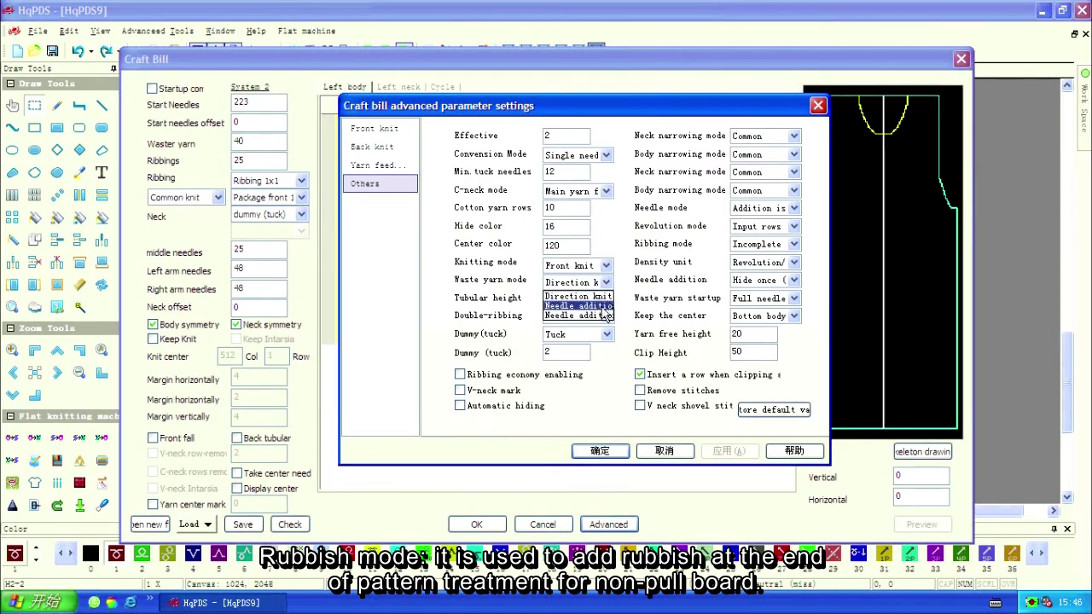
left_click(603, 307)
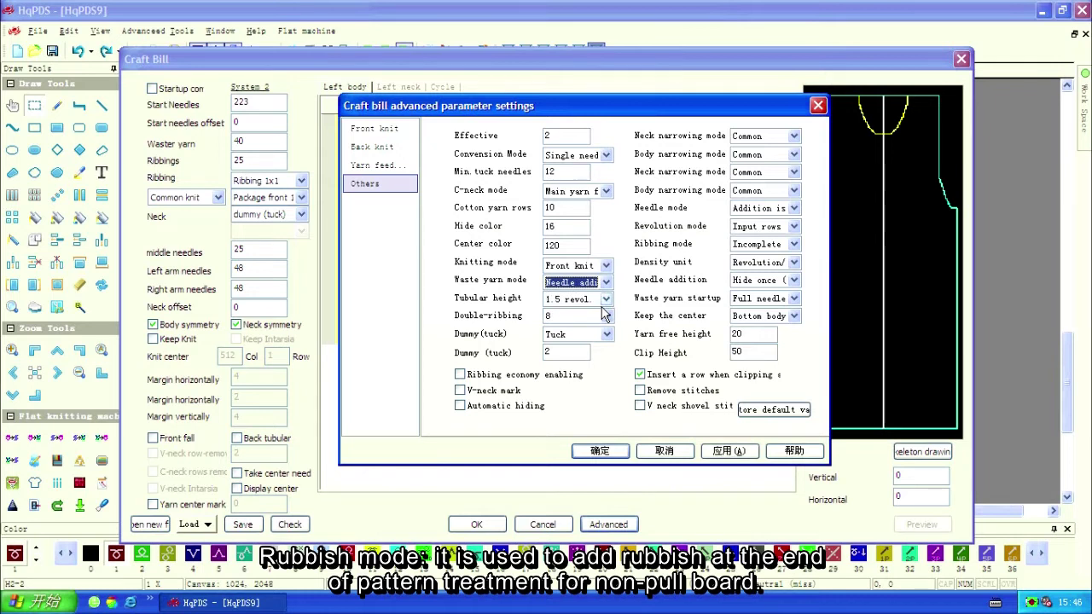
left_click(727, 451)
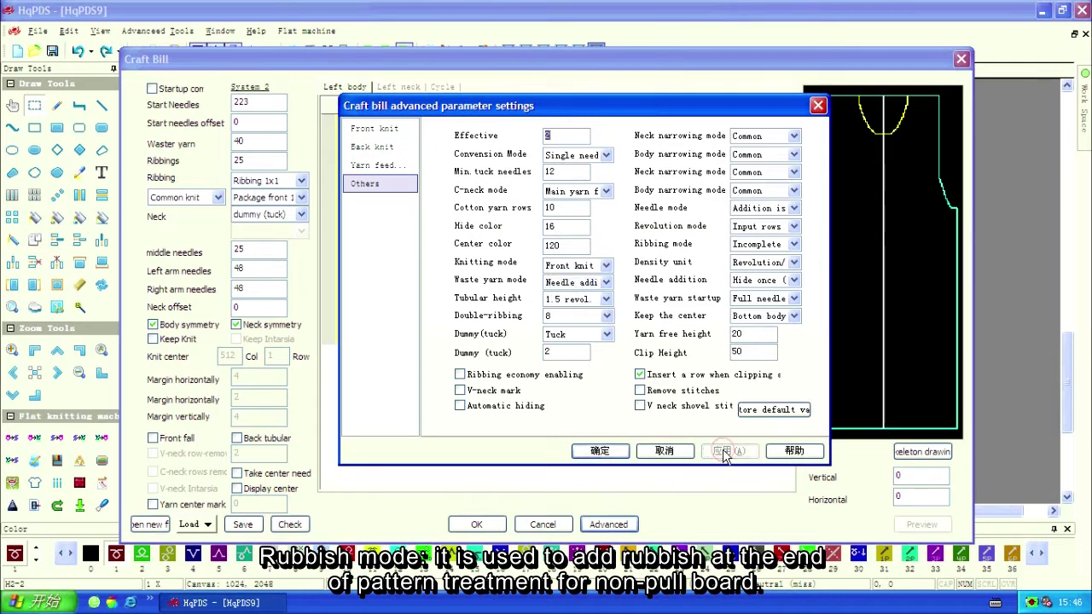
left_click(611, 452)
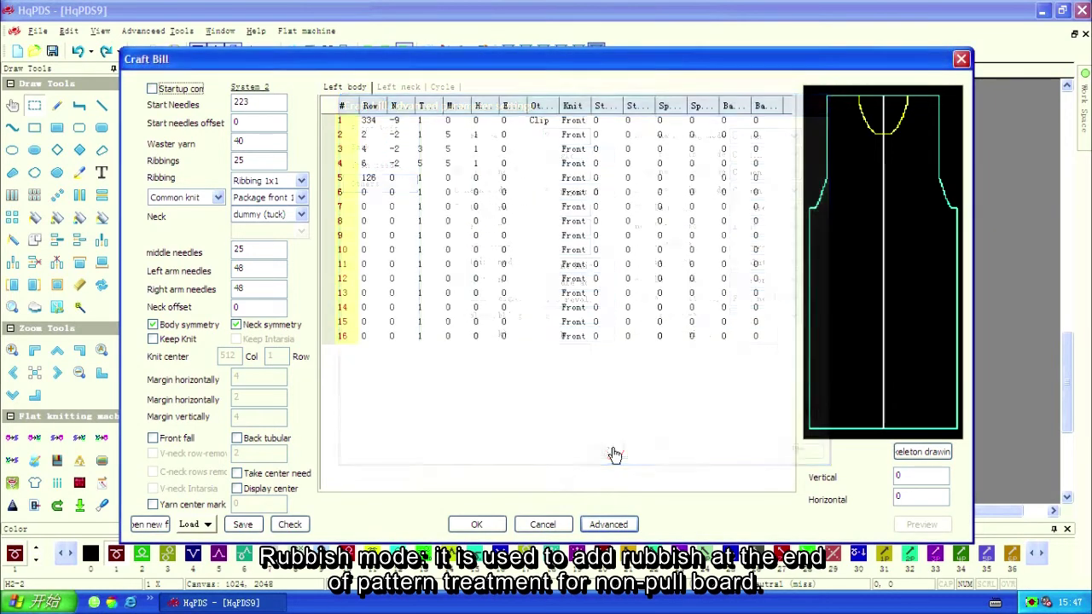
left_click(491, 524)
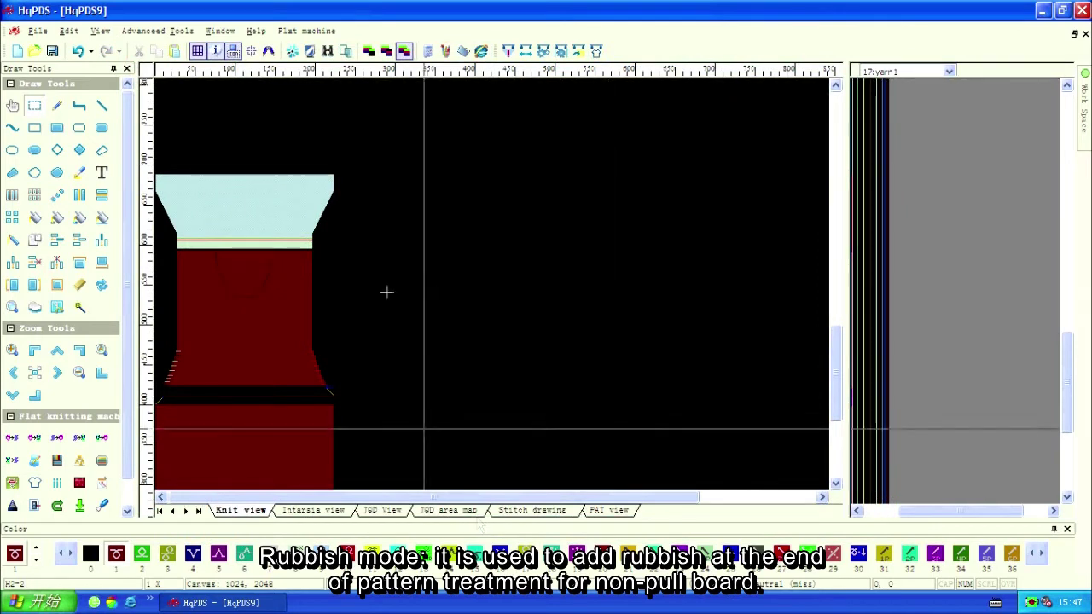
Frame the regenerated waste yarn section with a rectangular selection to inspect its side edges.
left_click(347, 233)
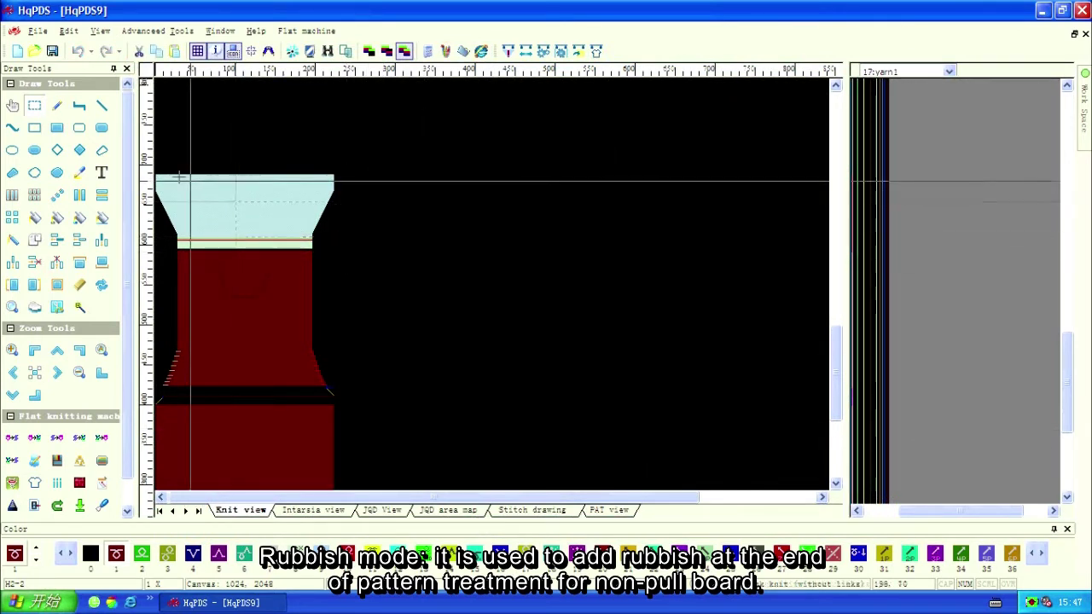
left_click(156, 158)
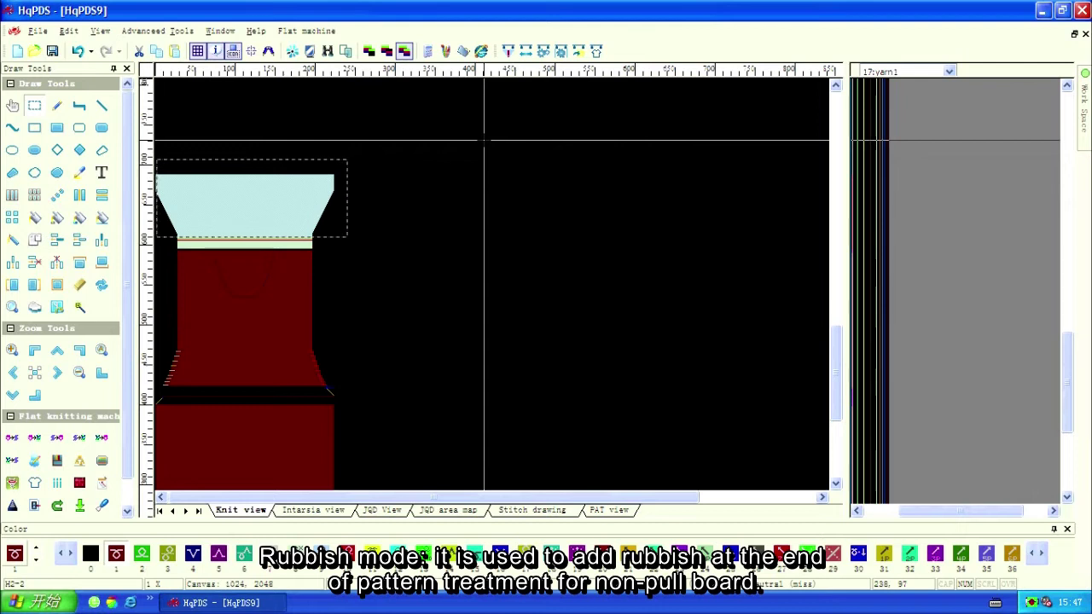
key("Escape")
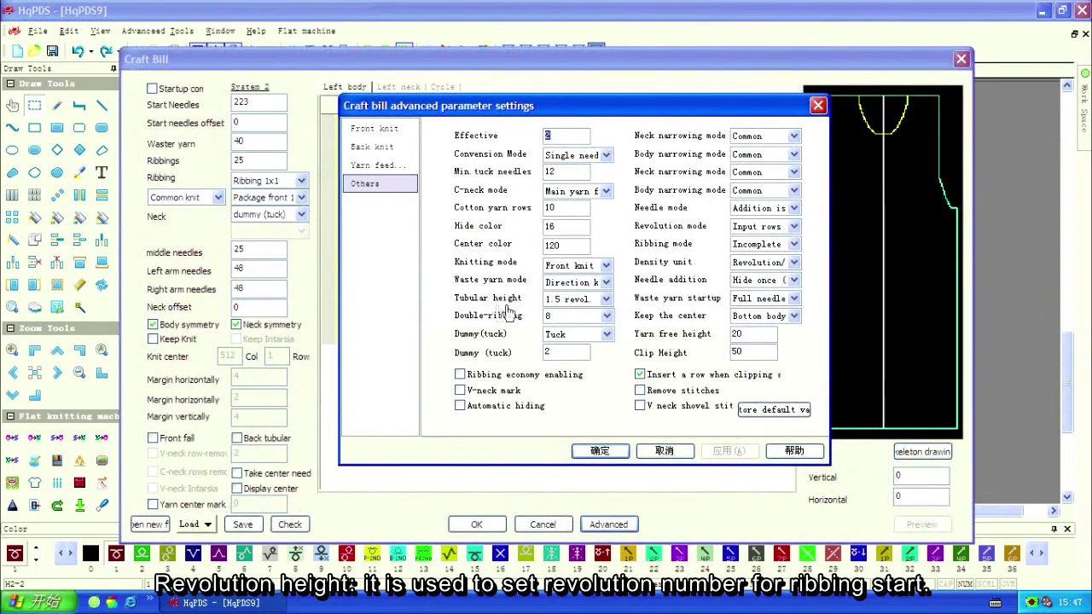
Keep the tubular height at 1.5 revol. in the advanced parameters and generate the craft pattern.
left_click(606, 300)
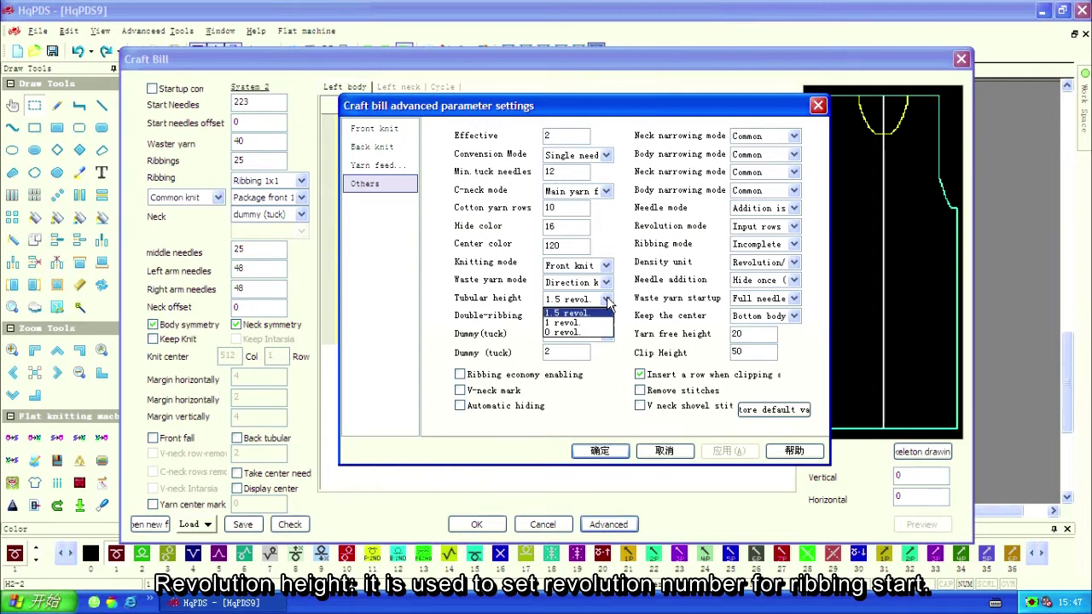
left_click(606, 301)
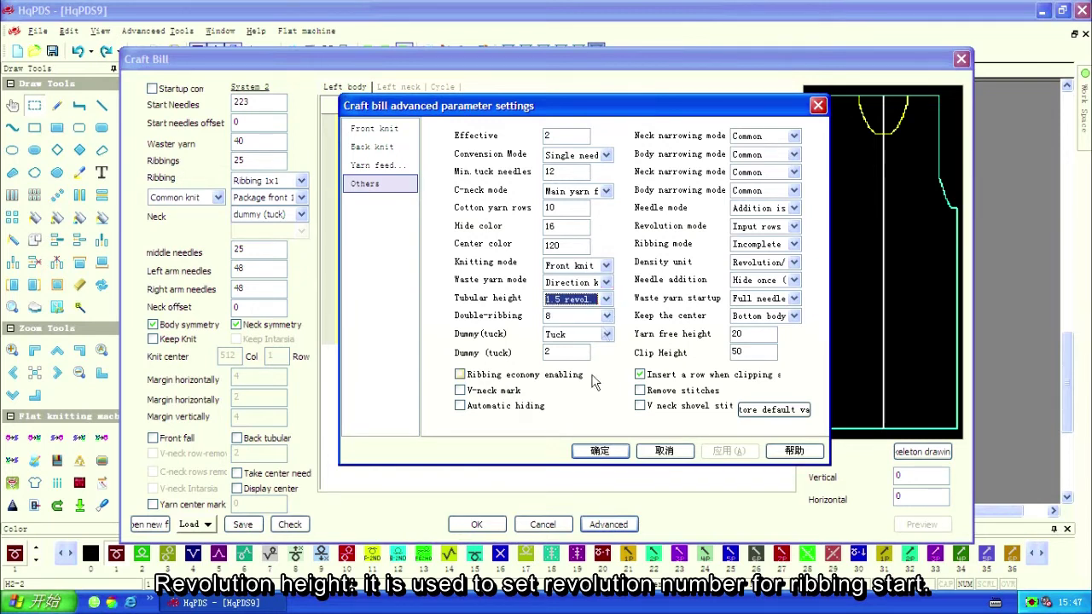
left_click(598, 451)
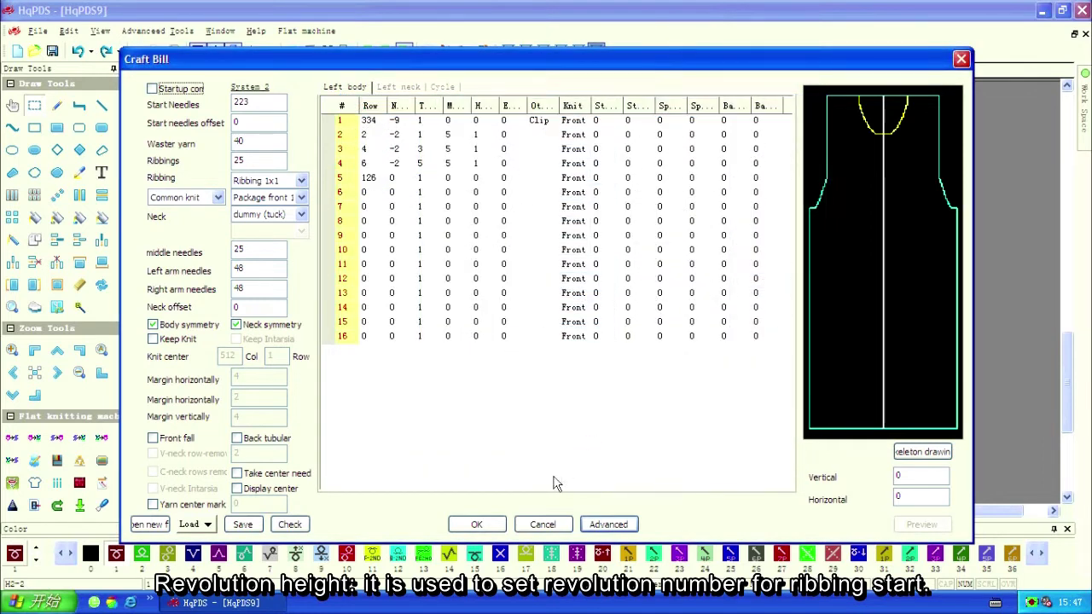
left_click(476, 525)
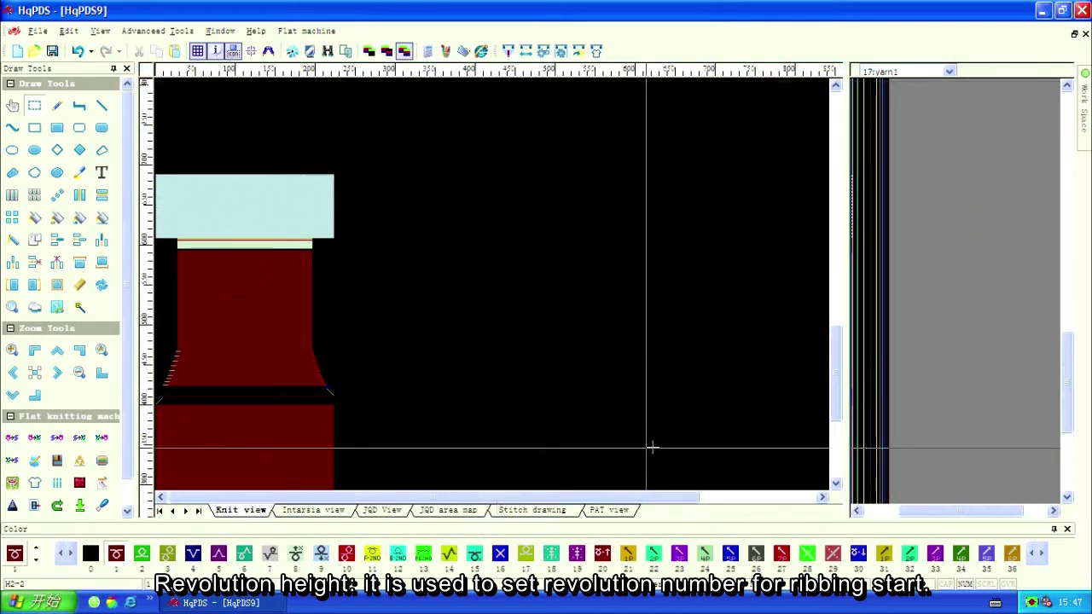
Examine the stitch rows where the ribbing starts at the base of the knit pattern.
left_click_drag(837, 361, 832, 461)
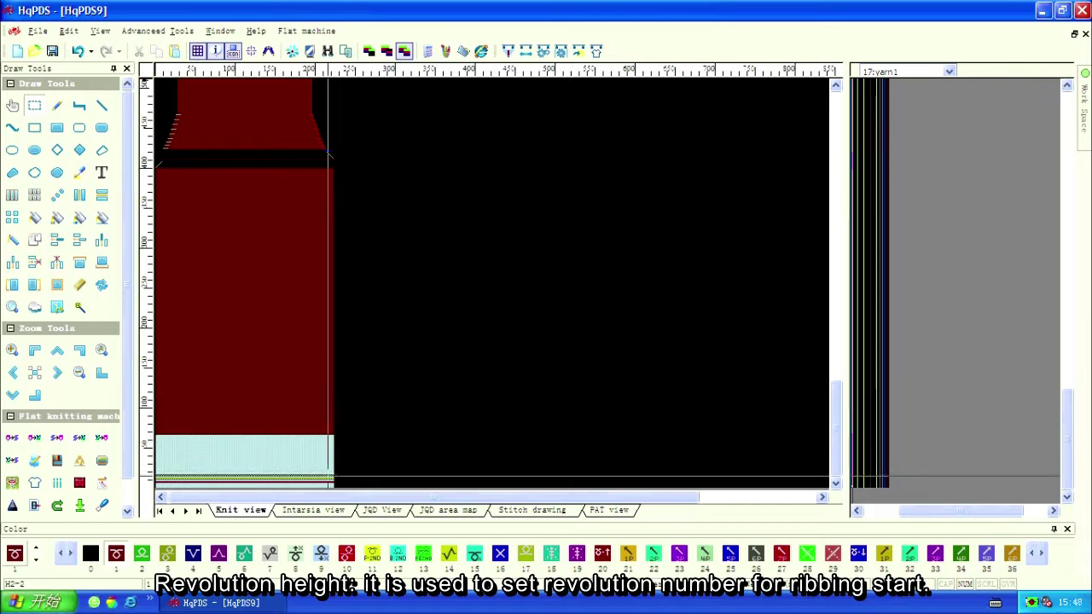
scroll(328, 152, "up", 3)
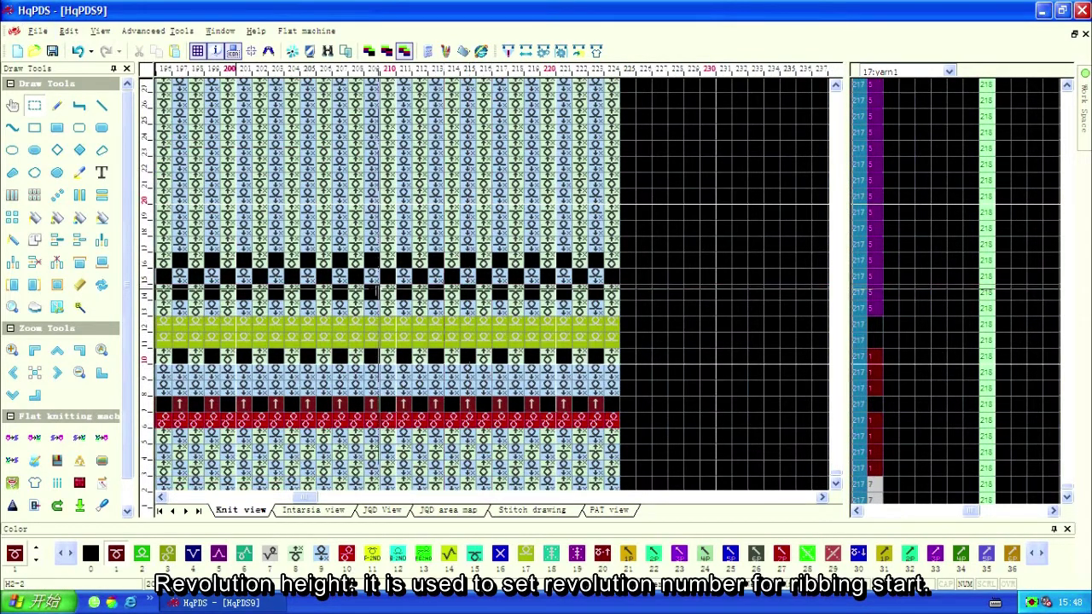
mouse_move(372, 260)
left_mouse_down()
mouse_move(503, 293)
mouse_move(534, 273)
mouse_move(540, 253)
left_mouse_up()
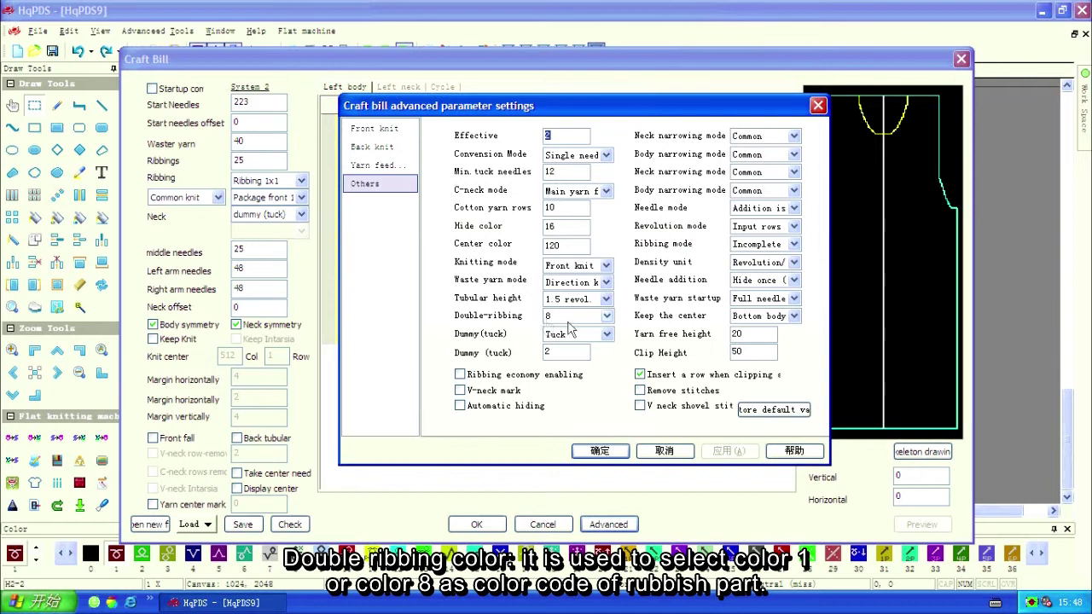
Set the double-ribbing color to 1 in the advanced parameters and generate the craft pattern.
left_click(594, 320)
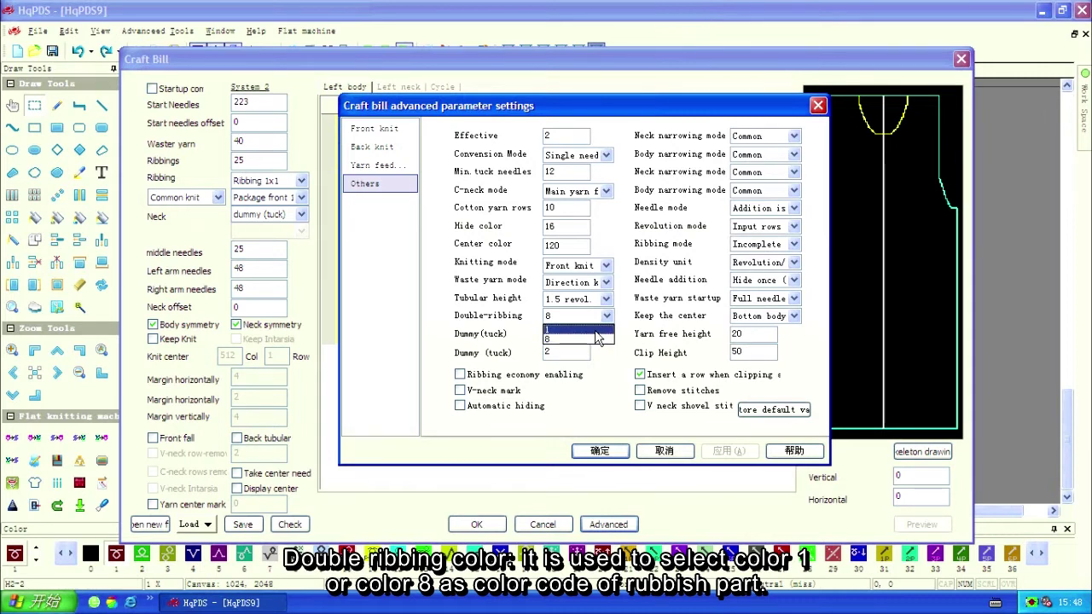
left_click(600, 330)
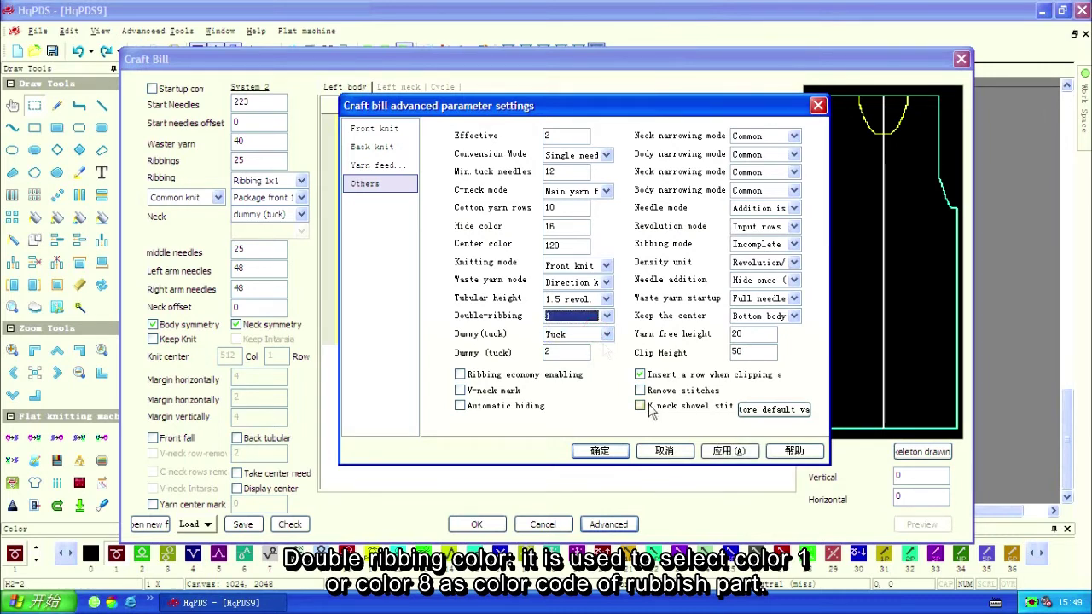
left_click(732, 452)
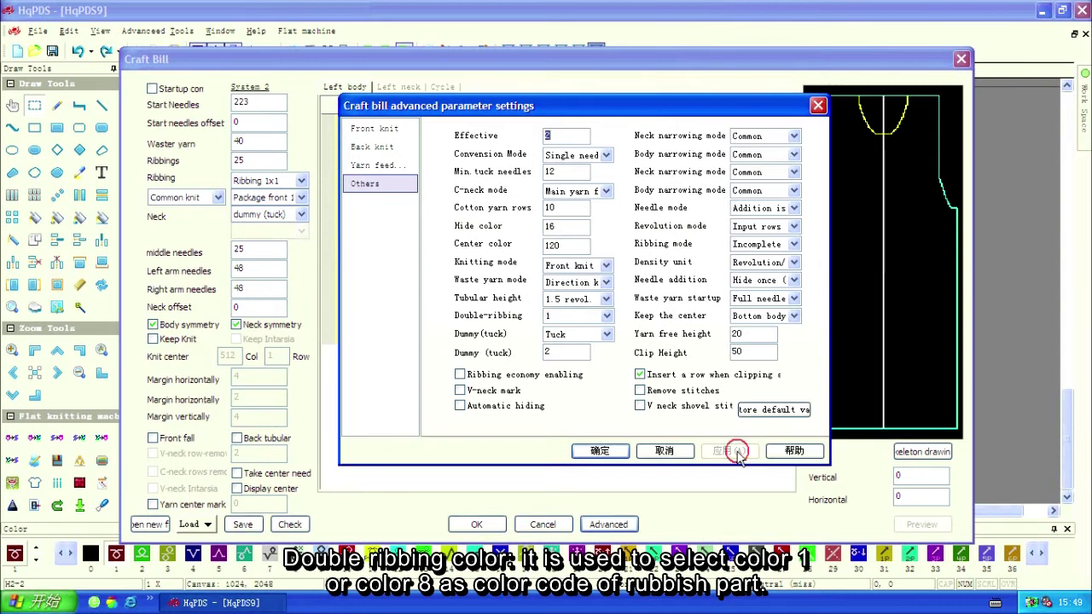
left_click(599, 451)
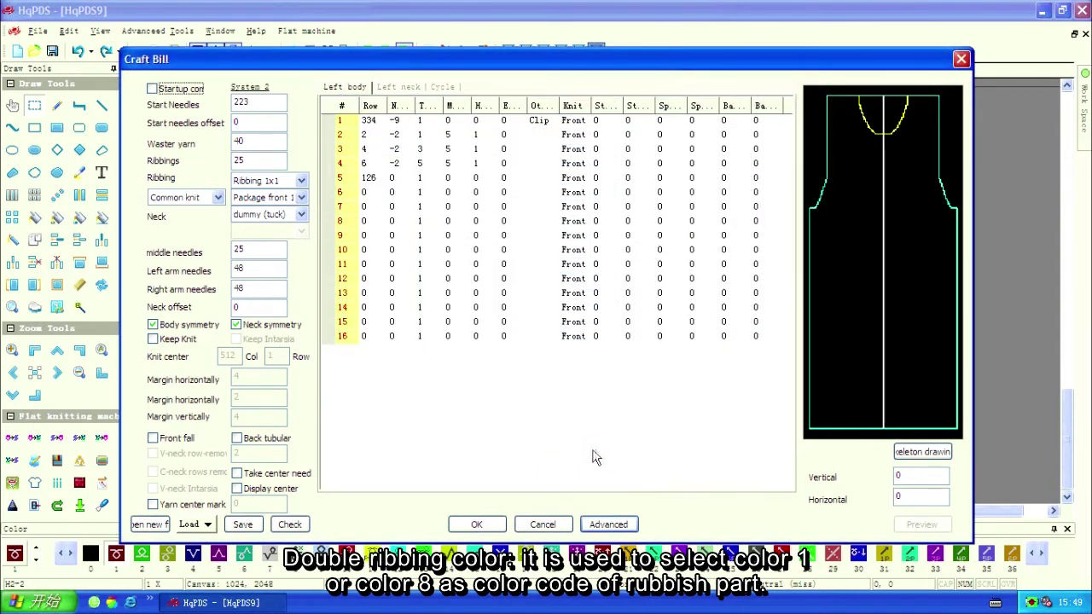
left_click(477, 526)
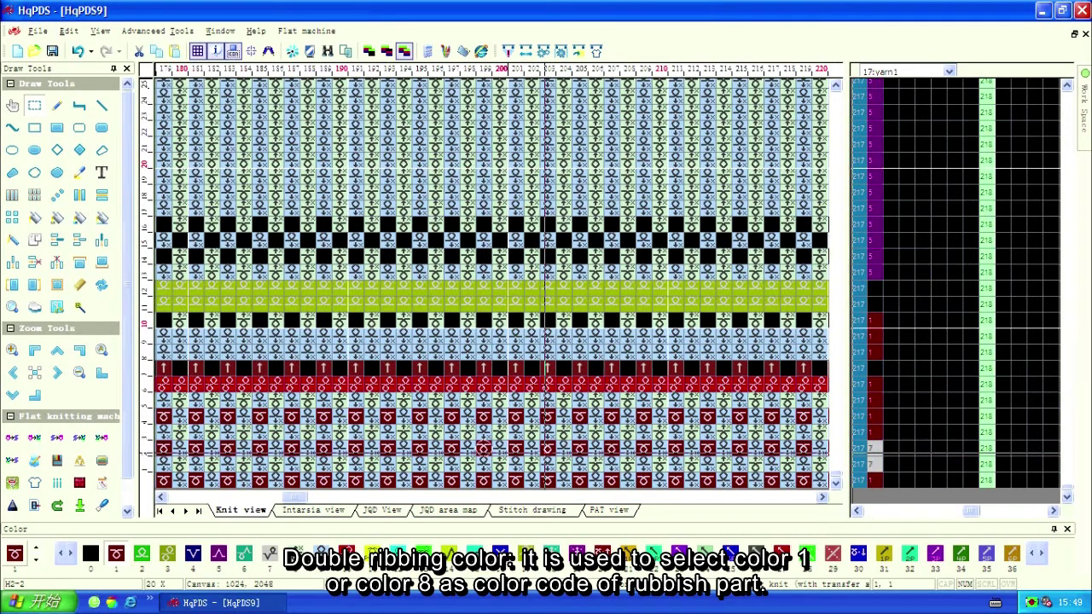
Examine the color codes of the waste yarn sections below the ribbing and above the body.
scroll(547, 481, "down", 3)
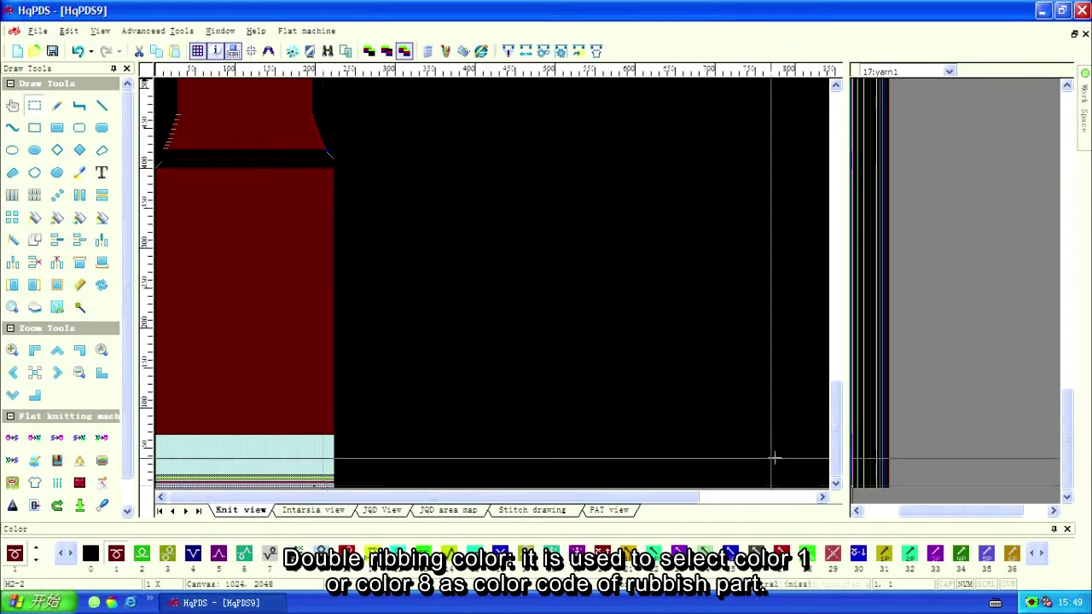
scroll(839, 417, "up", 5)
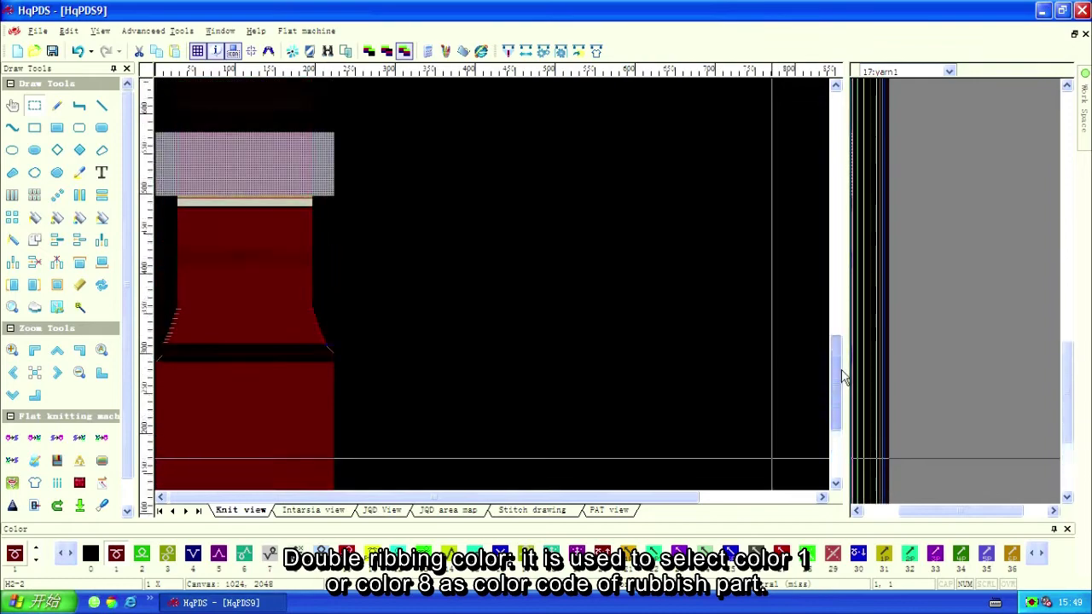
scroll(309, 183, "up", 3)
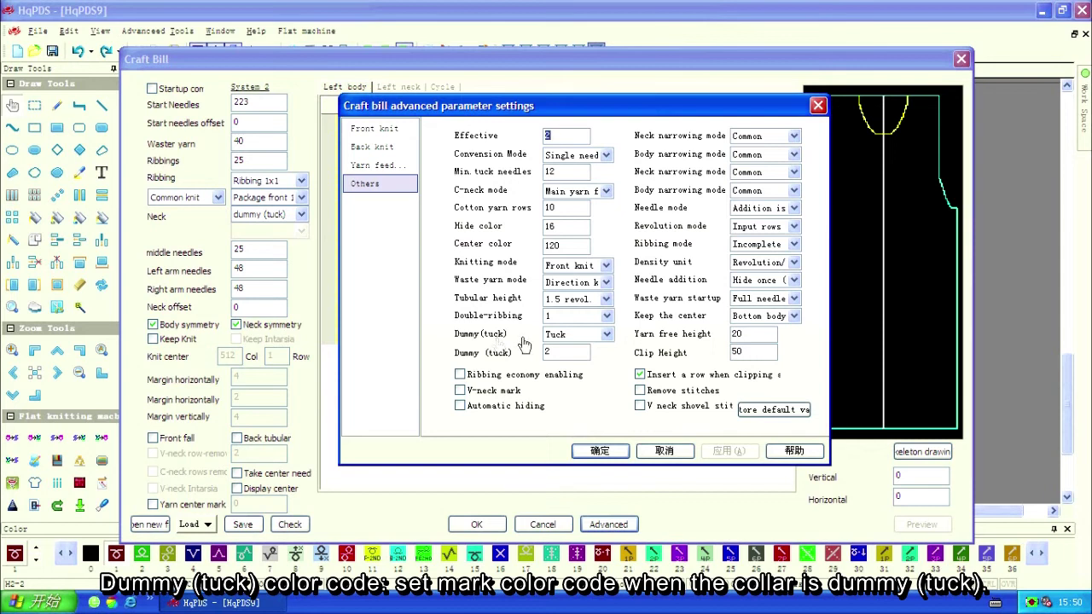
Set the Dummy (tuck) mark color code to Knit in the advanced parameters and generate the craft pattern.
left_click(607, 335)
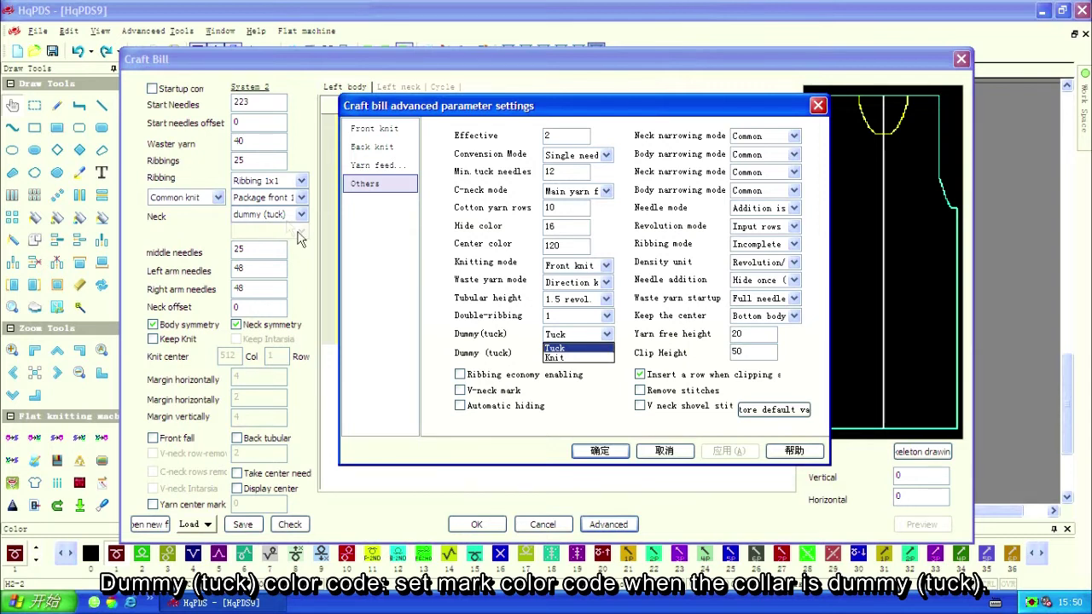
left_click(570, 357)
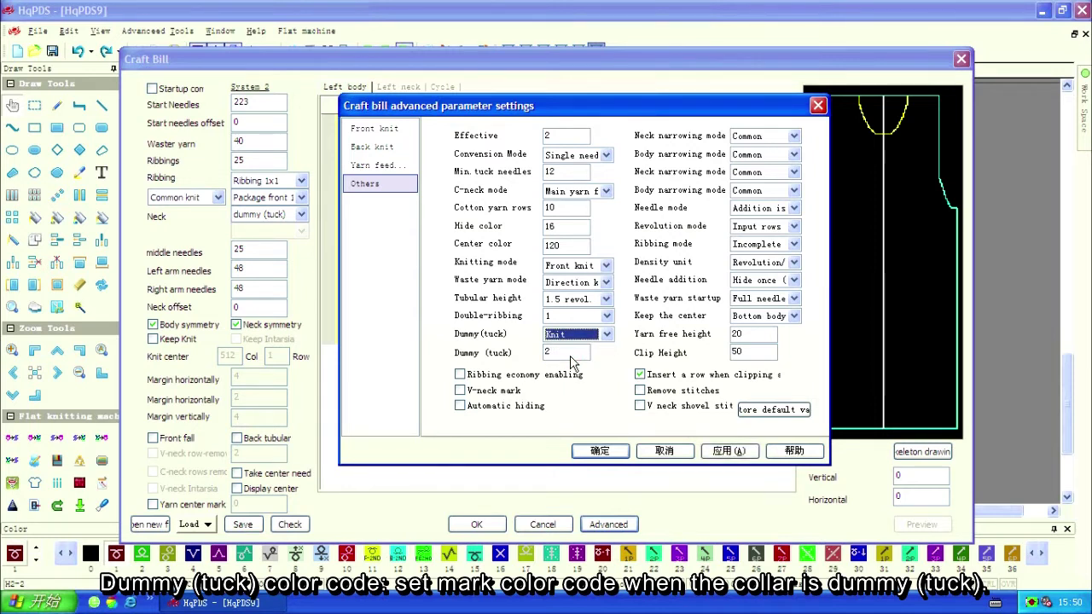
left_click(726, 452)
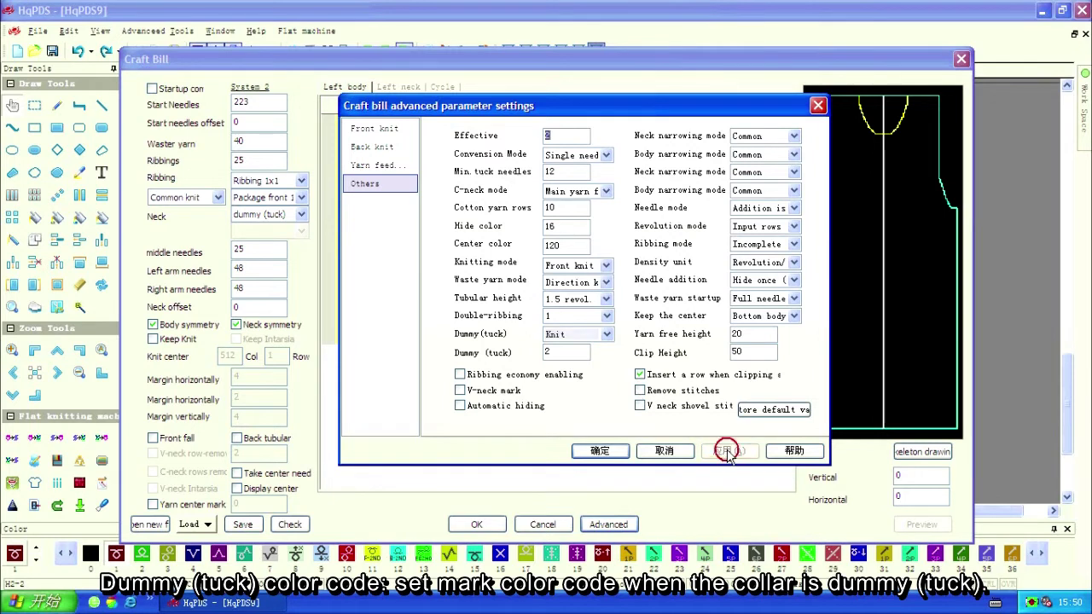
left_click(600, 453)
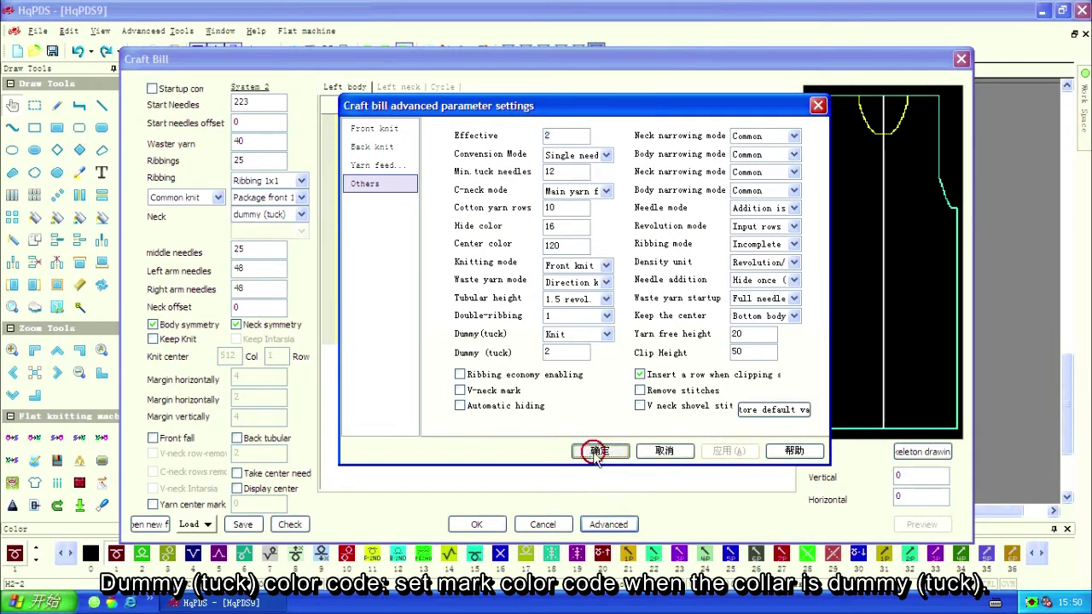
left_click(476, 525)
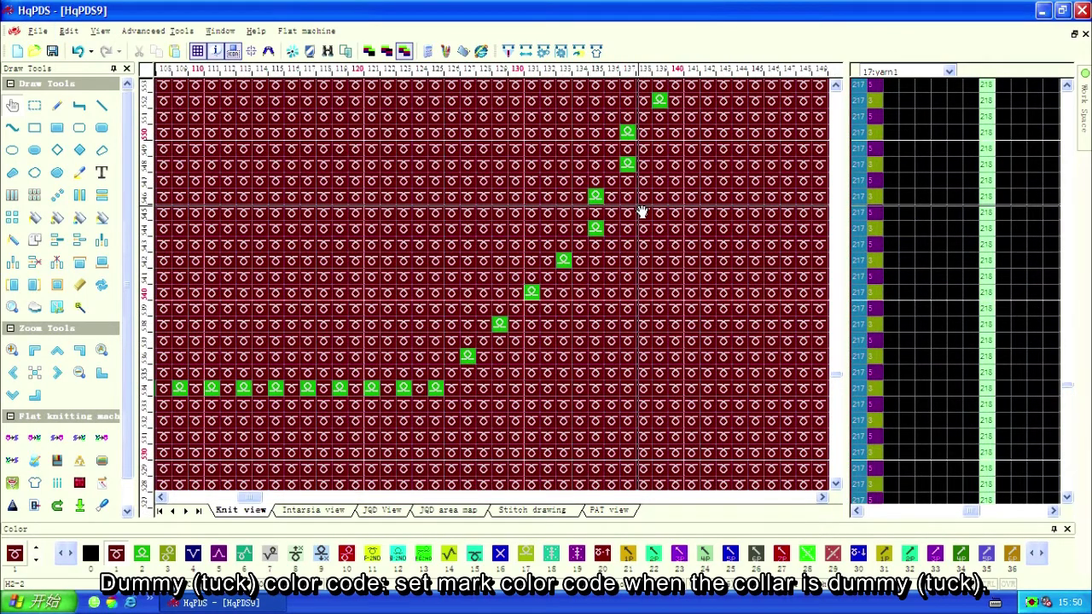
Examine the stitch type marking the dummy collar outline in the knit pattern.
scroll(642, 211, "down", 3)
scroll(632, 188, "up", 3)
scroll(631, 153, "down", 2)
scroll(555, 307, "up", 2)
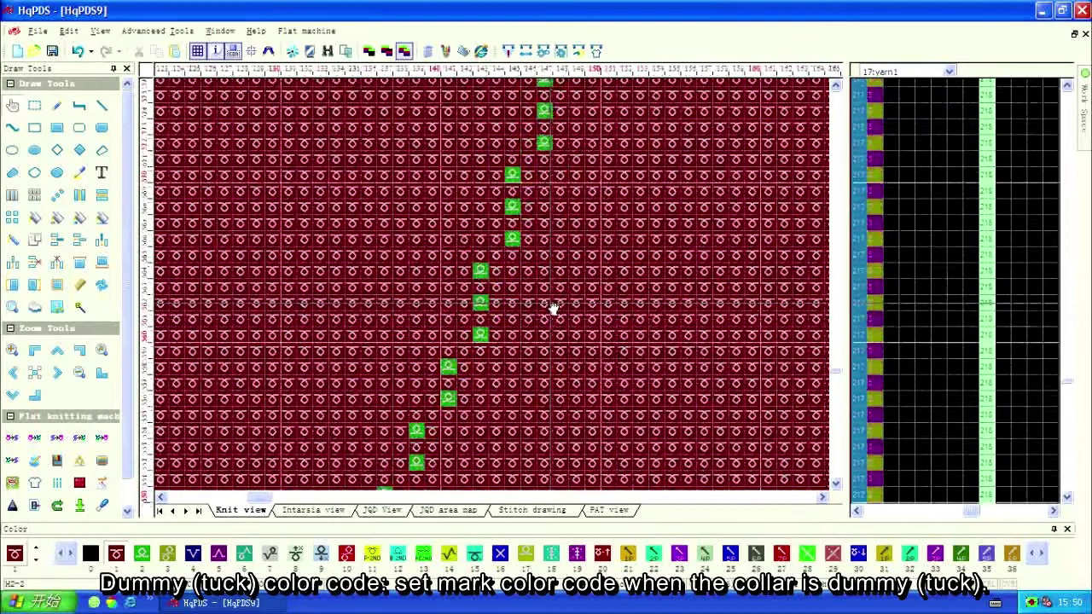
scroll(555, 307, "down", 5)
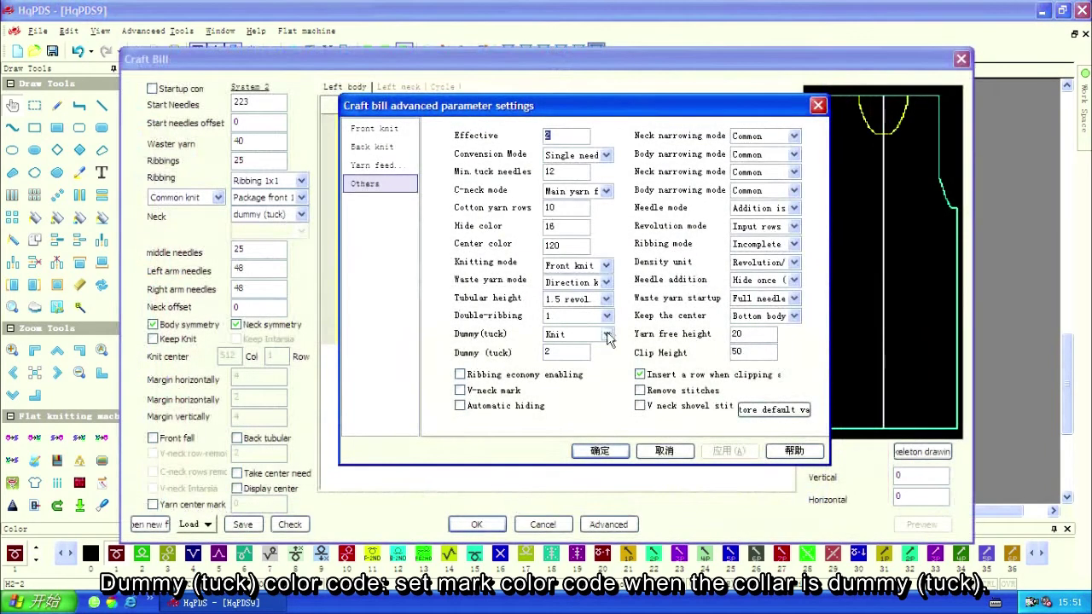
Set the Dummy (tuck) mark color code to Tuck, generate the craft pattern and inspect the collar marks.
left_click(606, 335)
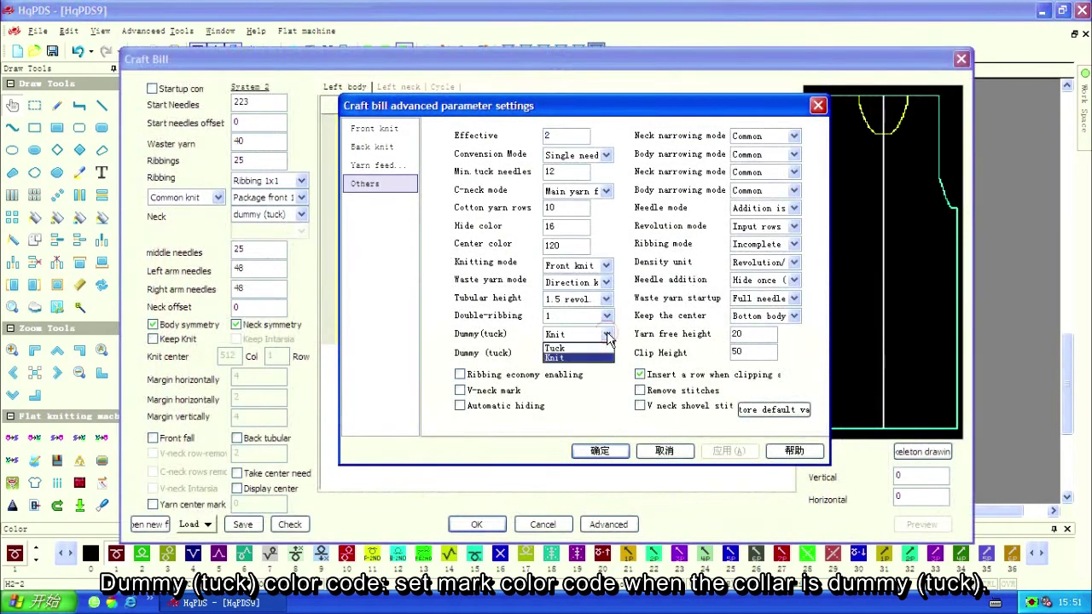
left_click(602, 349)
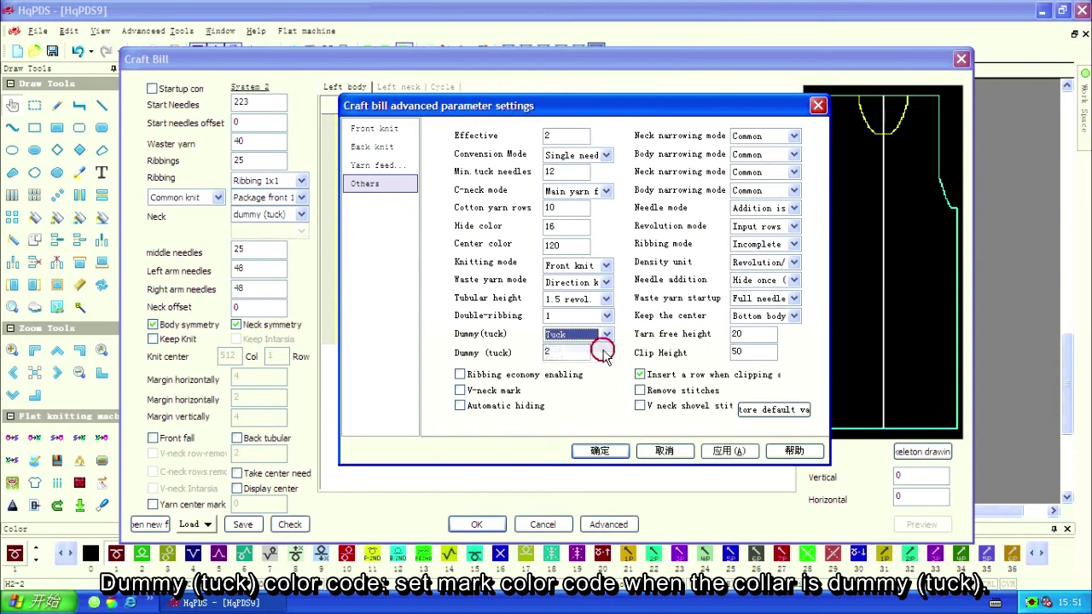
left_click(729, 453)
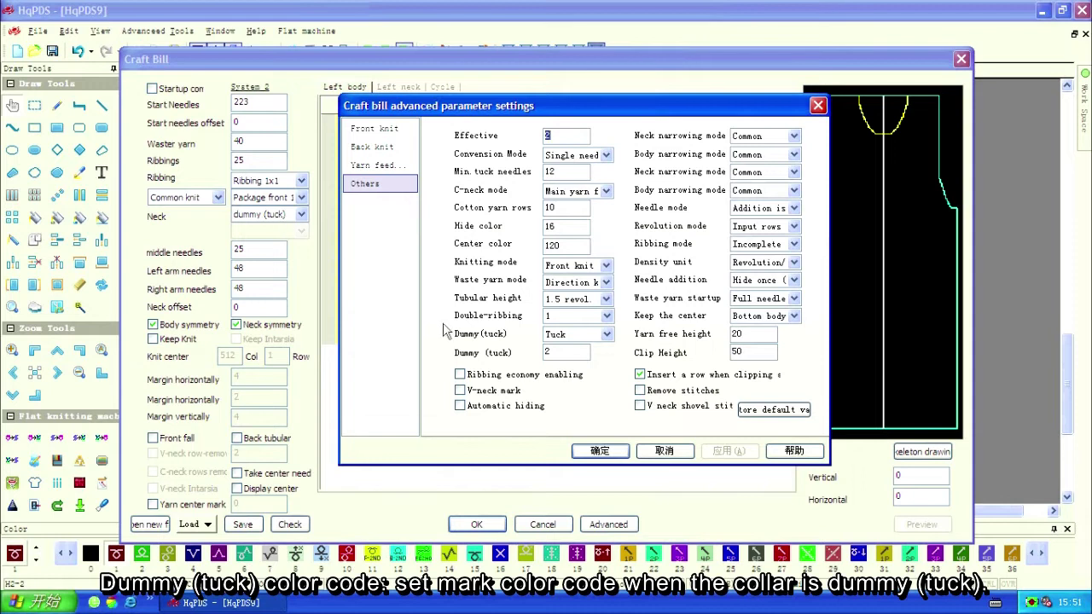
left_click(601, 451)
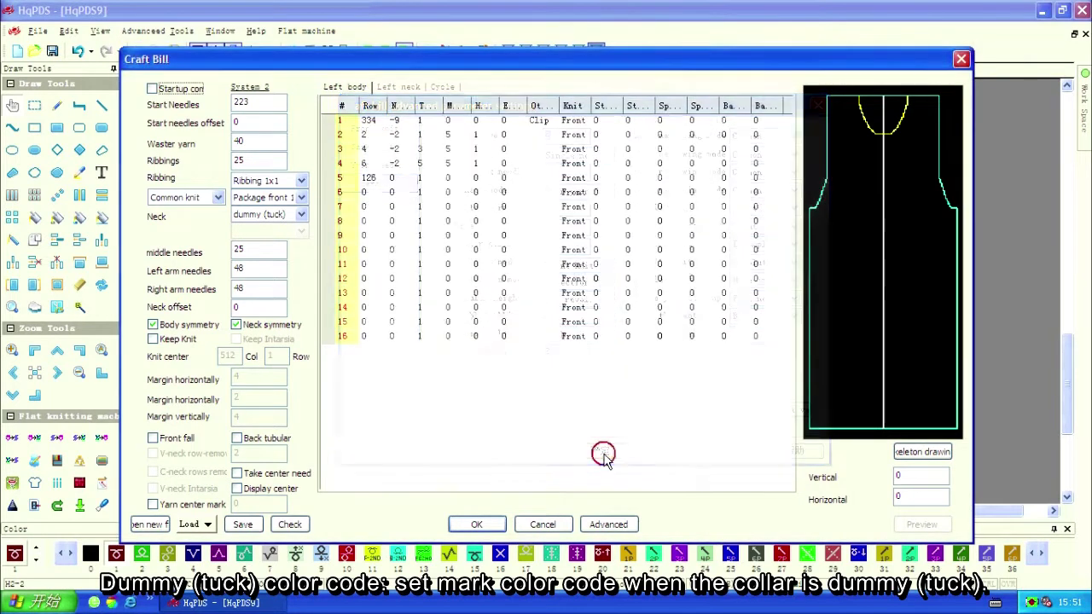
left_click(479, 525)
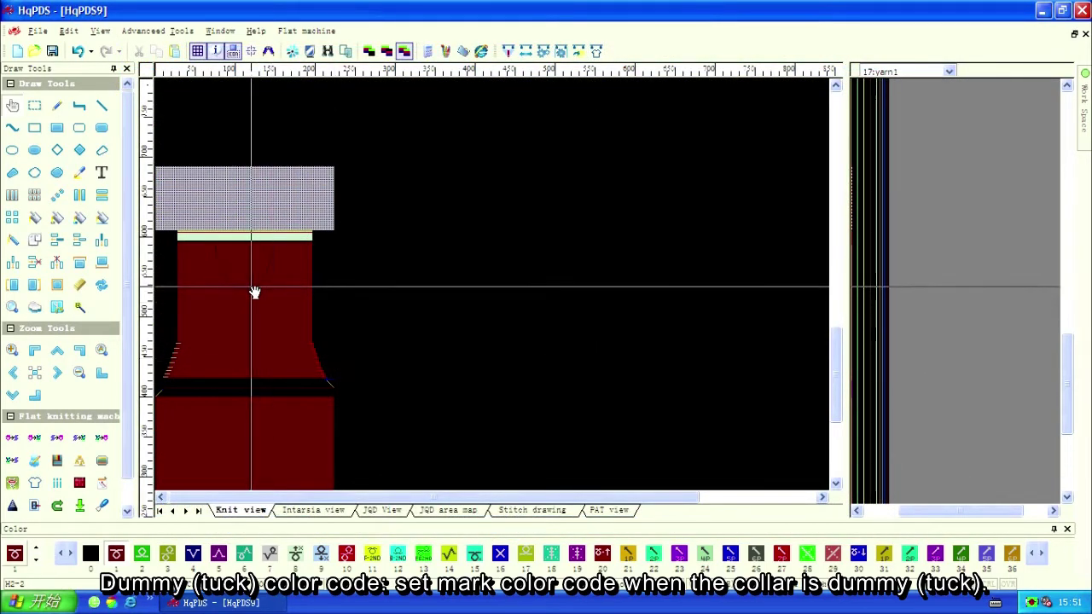
scroll(253, 290, "up", 5)
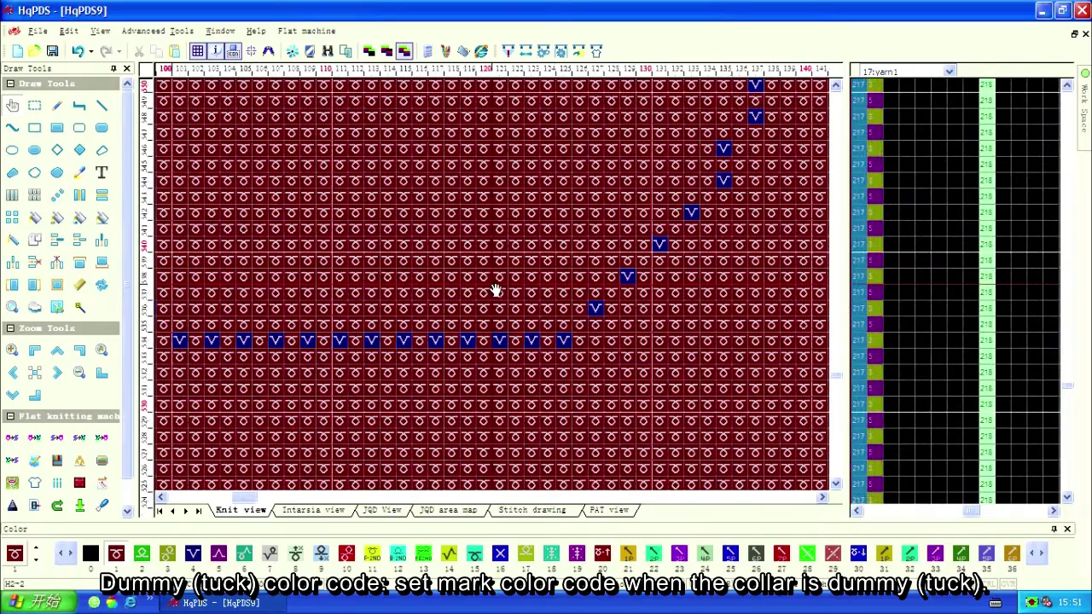
left_click_drag(495, 291, 428, 358)
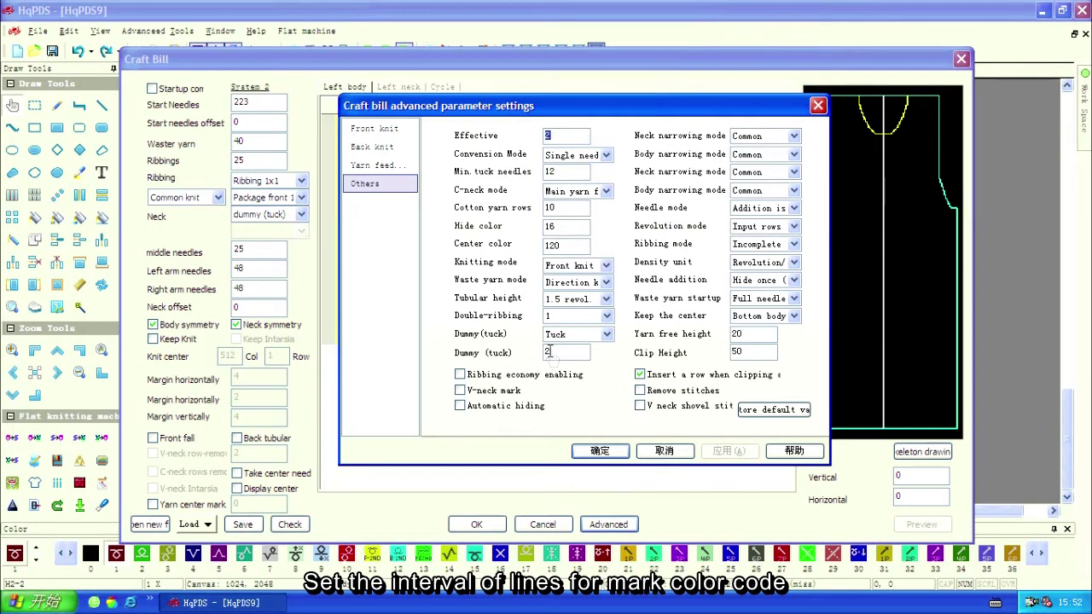
Set the Dummy (tuck) line interval for the collar marks to 4 and generate the craft pattern.
double_click(549, 352)
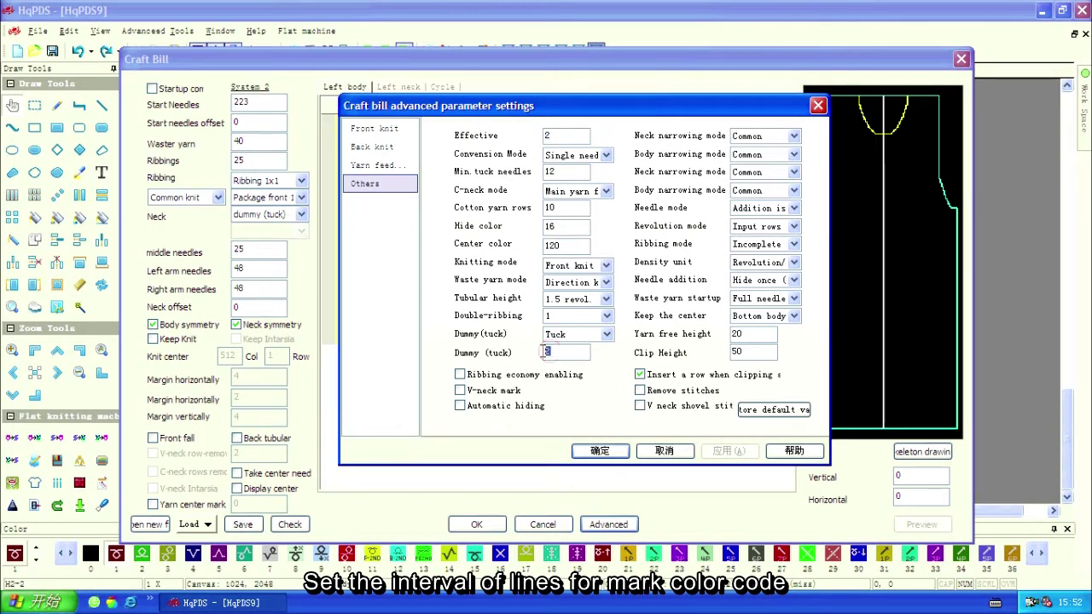
type("4")
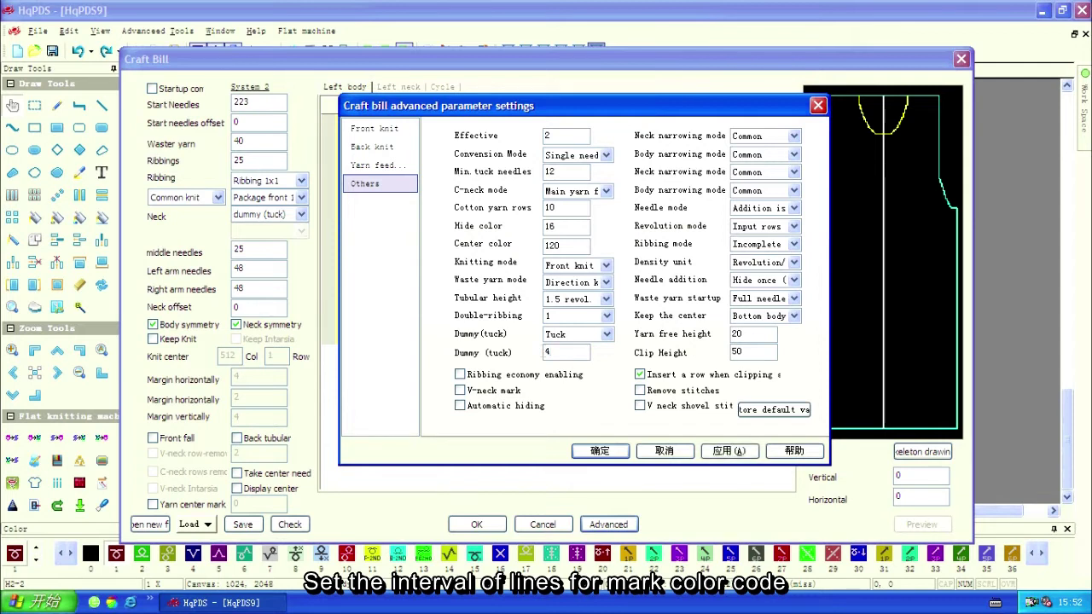
left_click(721, 453)
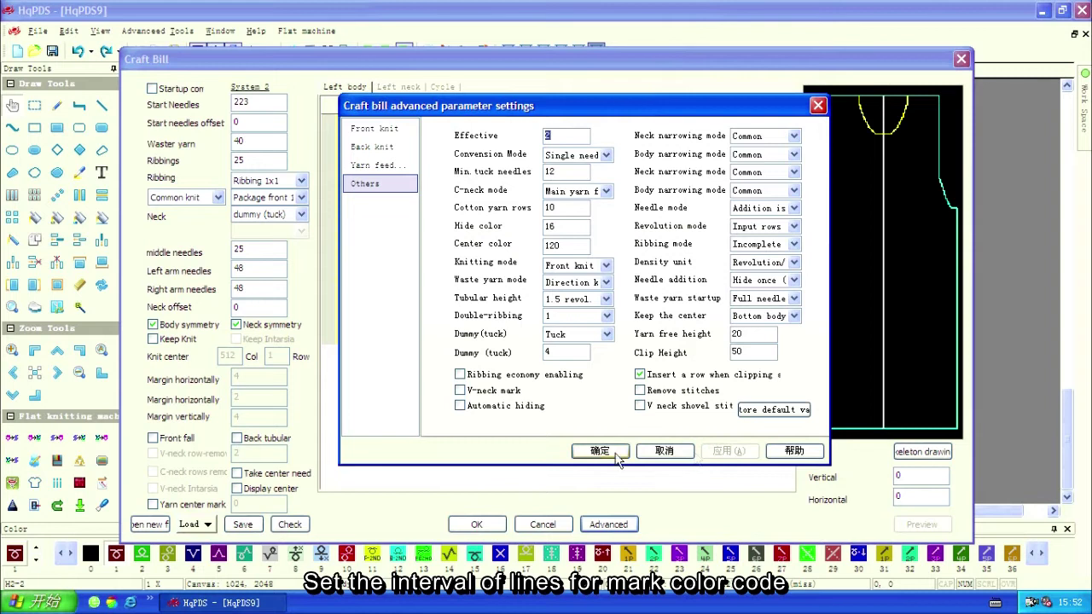
left_click(602, 453)
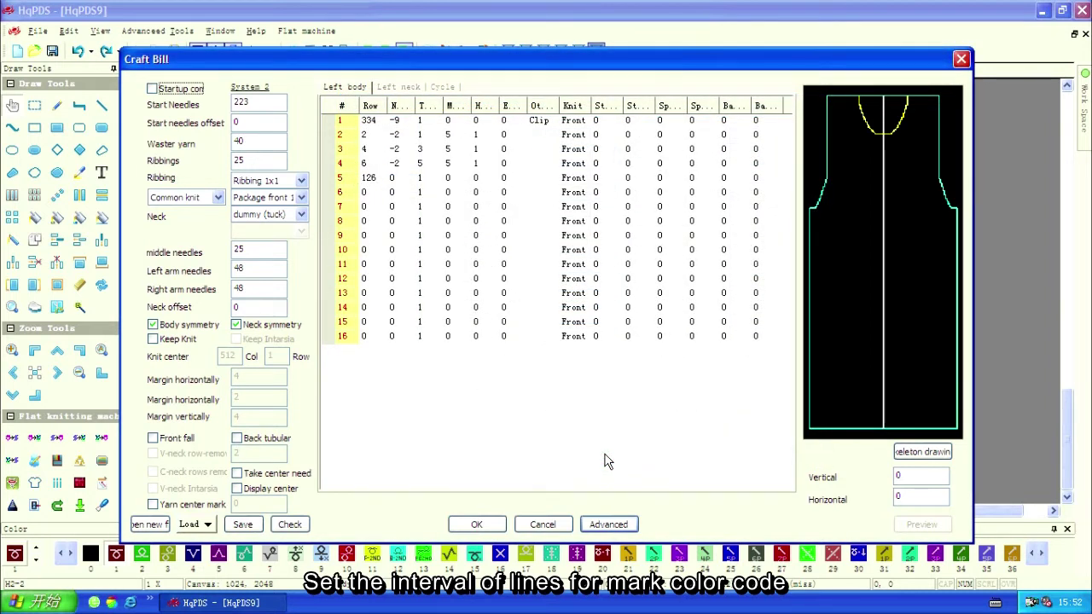
left_click(476, 524)
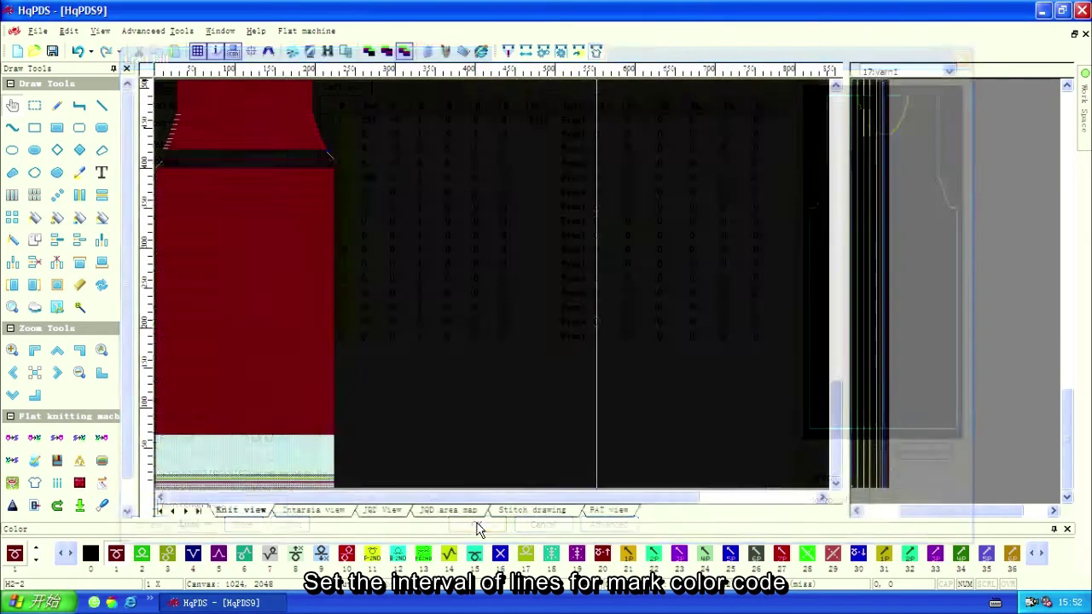
Examine the row spacing of the tuck marks along the collar outline by selecting the rows between two marks.
scroll(268, 146, "up", 5)
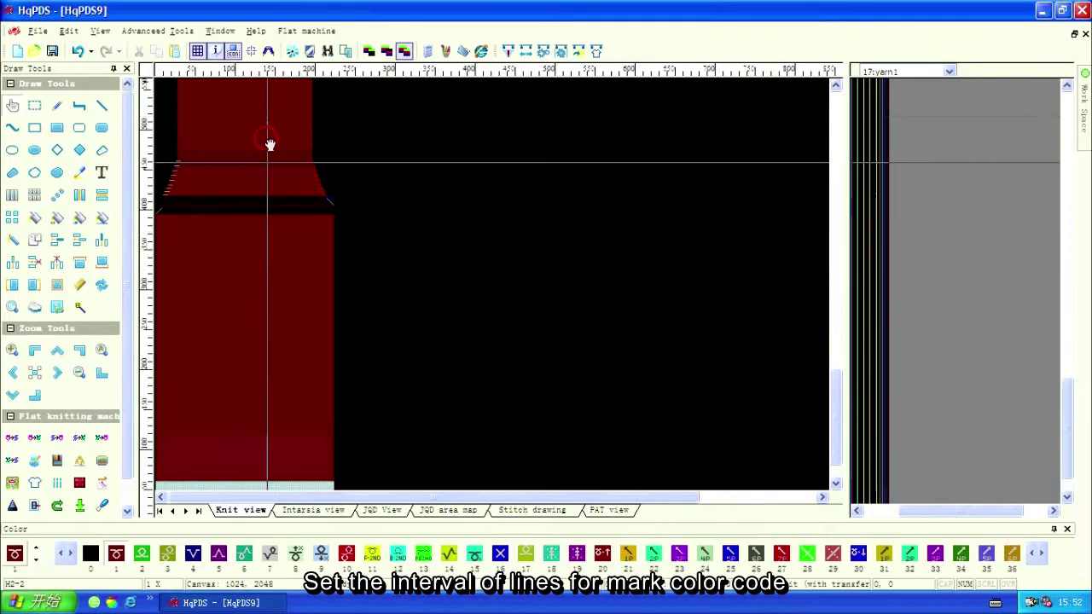
scroll(272, 322, "up", 2)
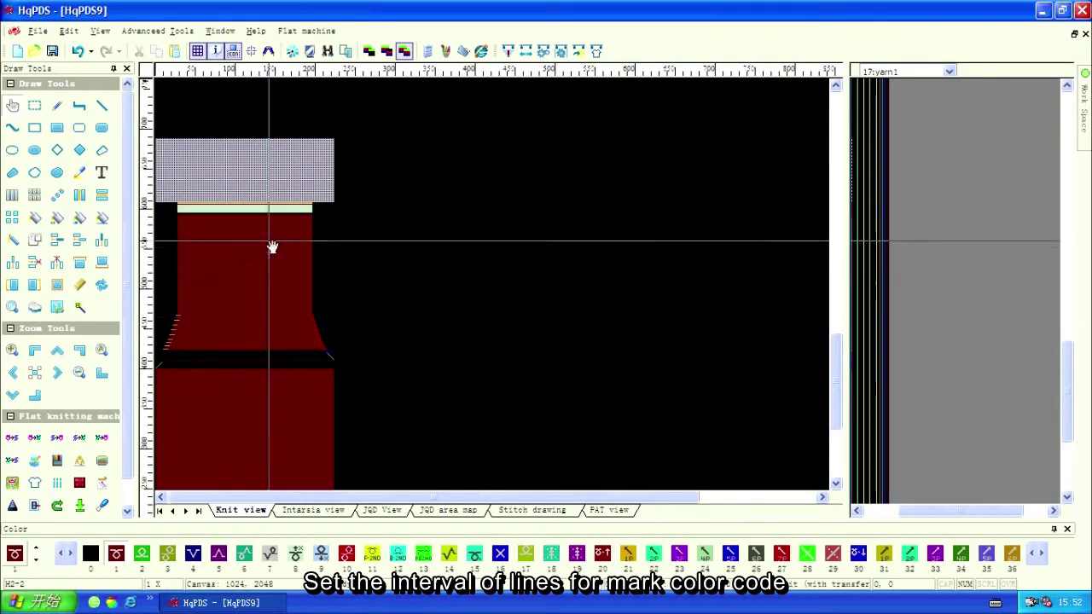
scroll(272, 247, "up", 3)
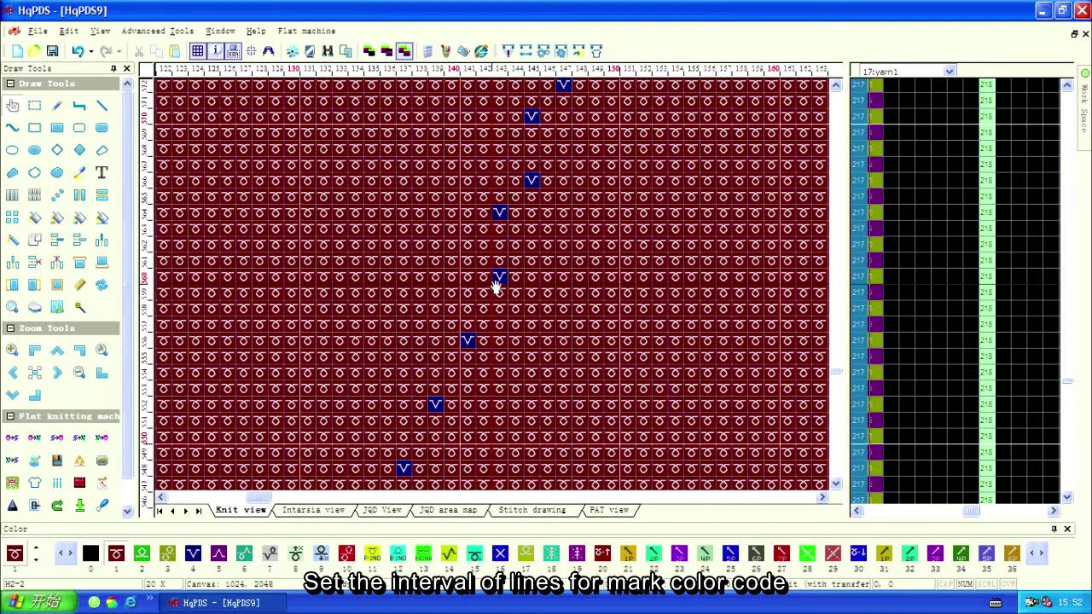
left_click(50, 106)
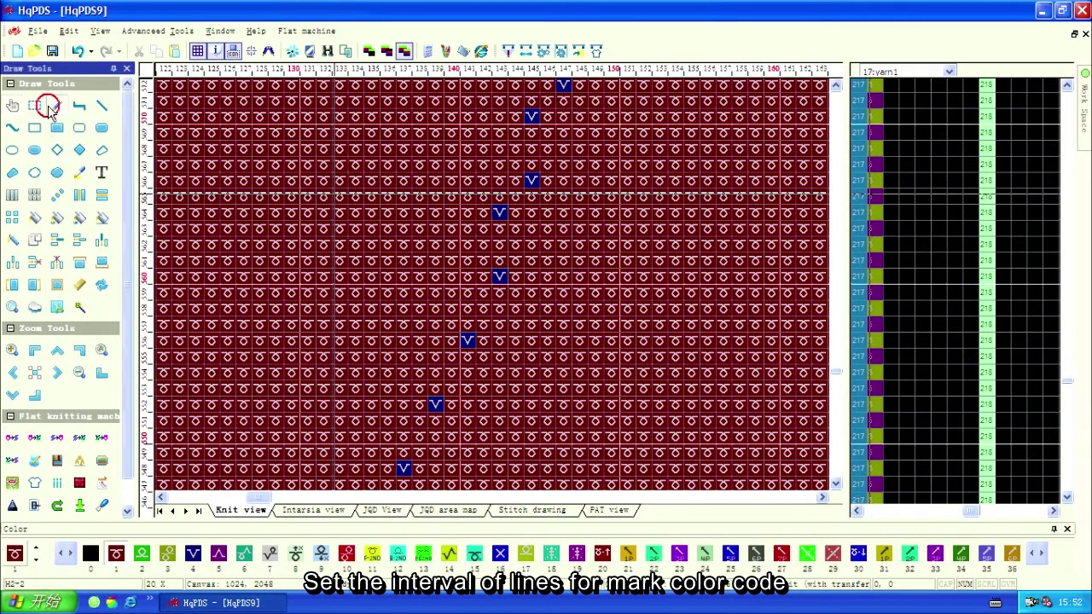
left_click(34, 105)
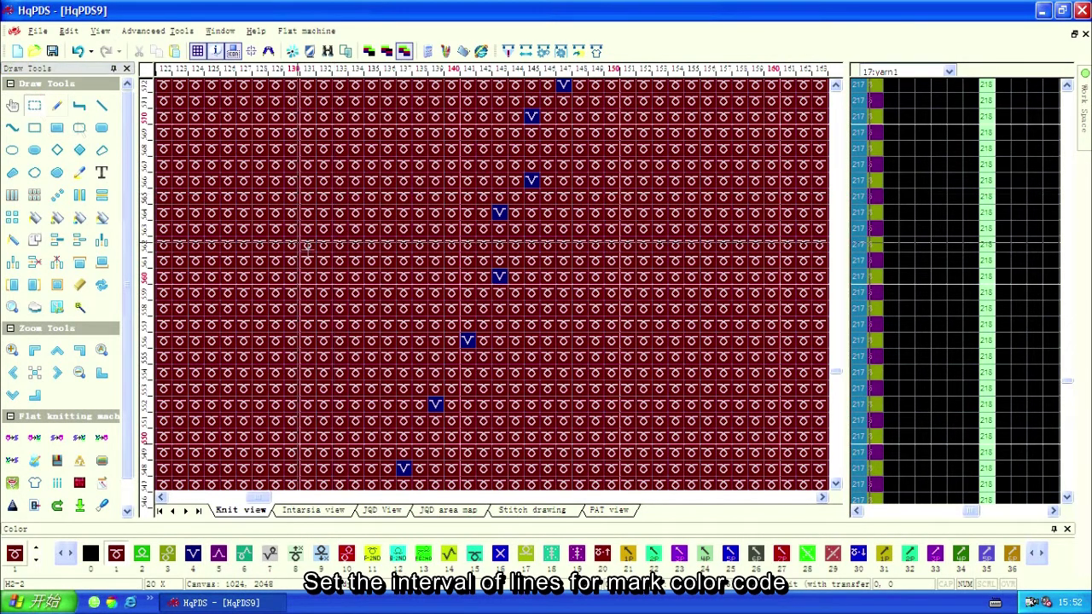
left_click_drag(499, 325, 499, 276)
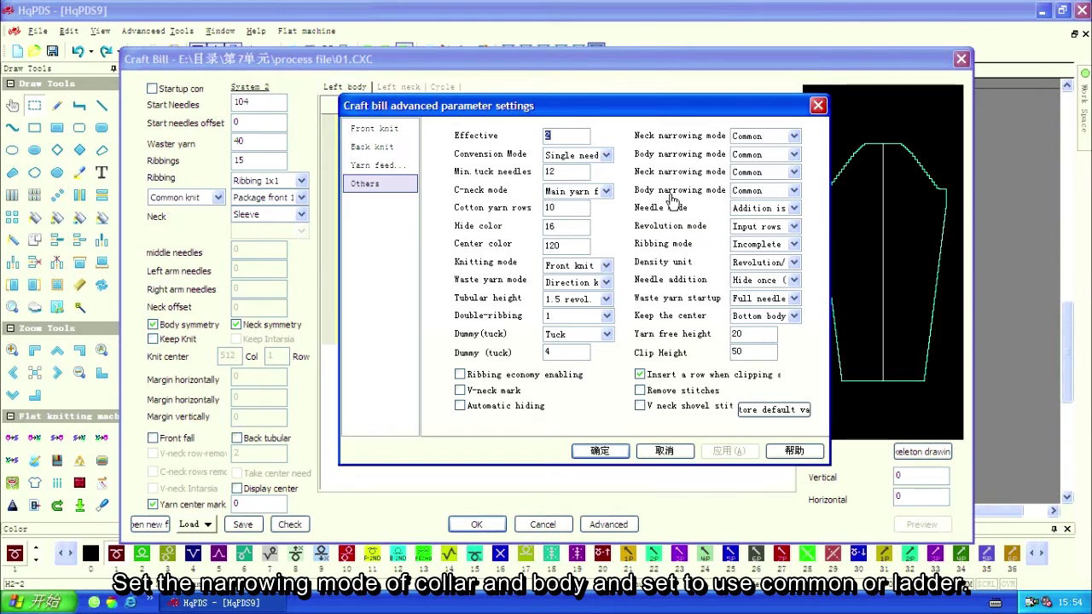
Set all four neck and body narrowing modes to Ladder in the sleeve's advanced parameters and generate the craft pattern.
left_click(796, 138)
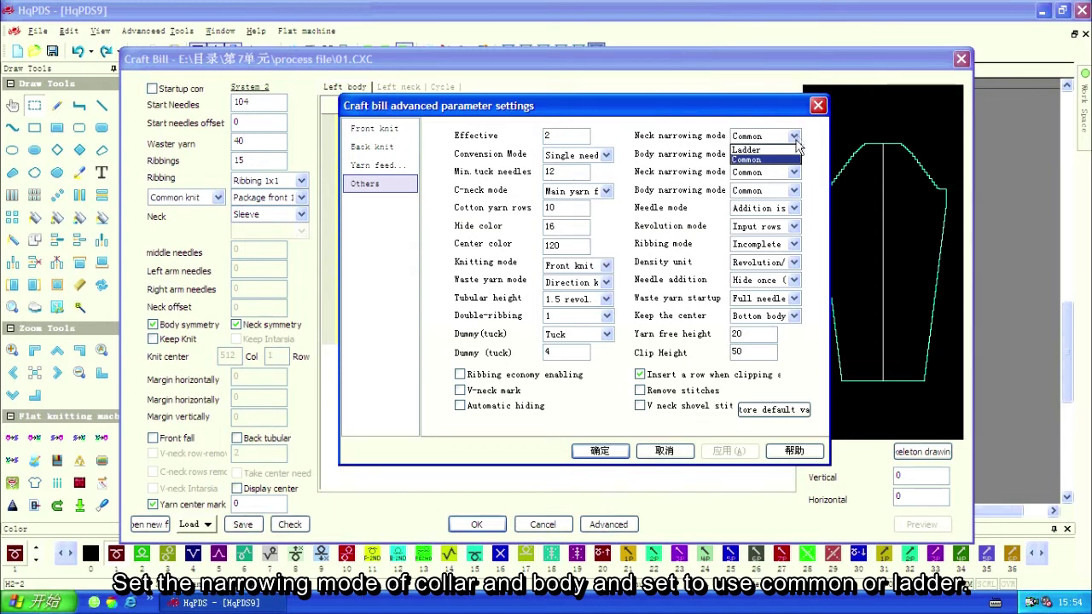
left_click(793, 150)
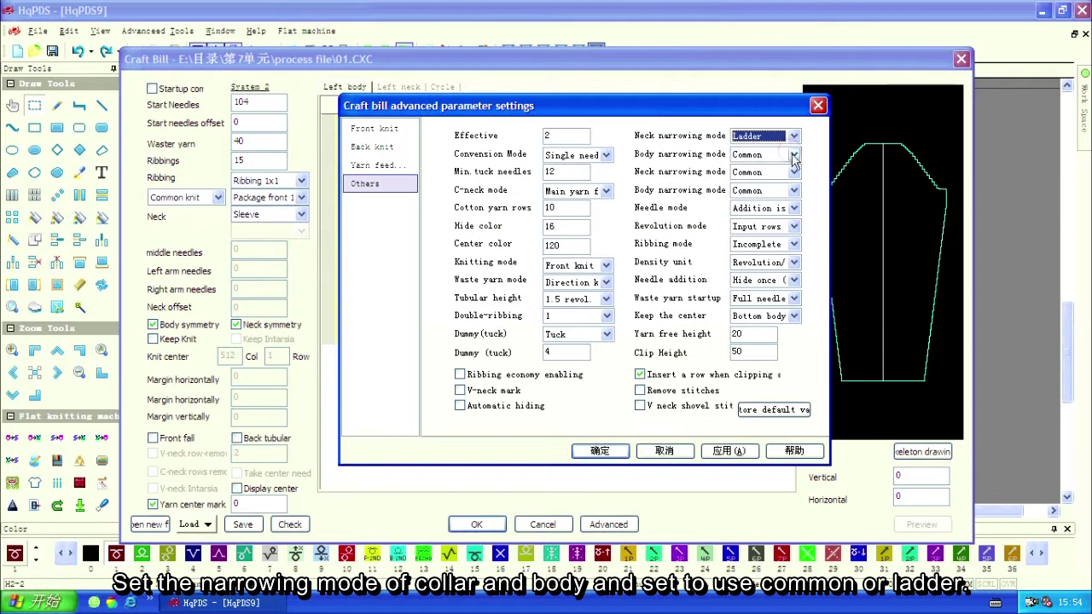
left_click(794, 155)
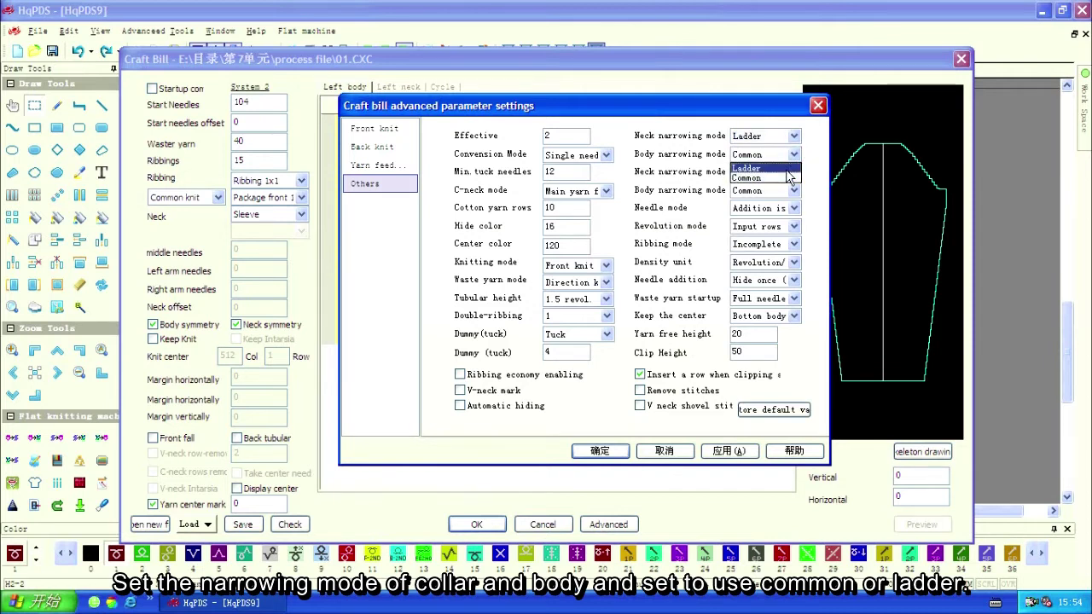
left_click(787, 169)
left_click(794, 173)
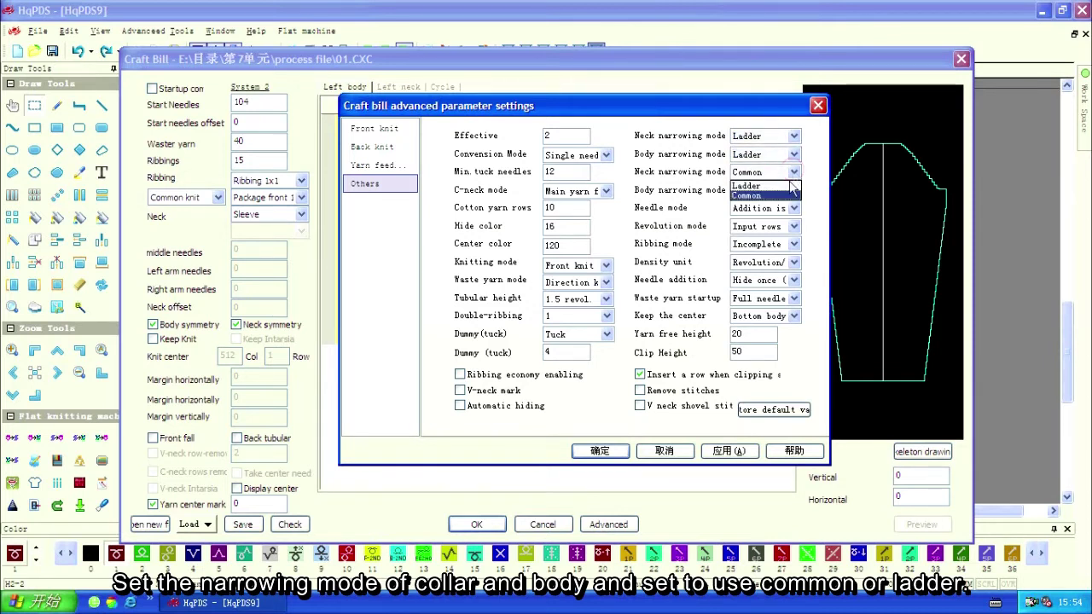
left_click(787, 187)
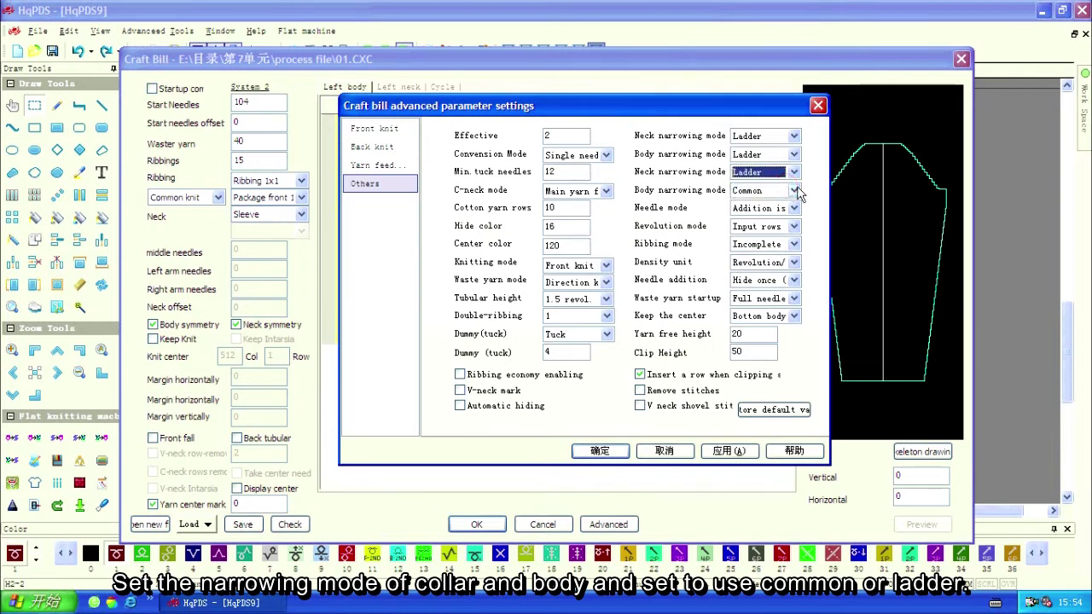
left_click(792, 190)
left_click(791, 205)
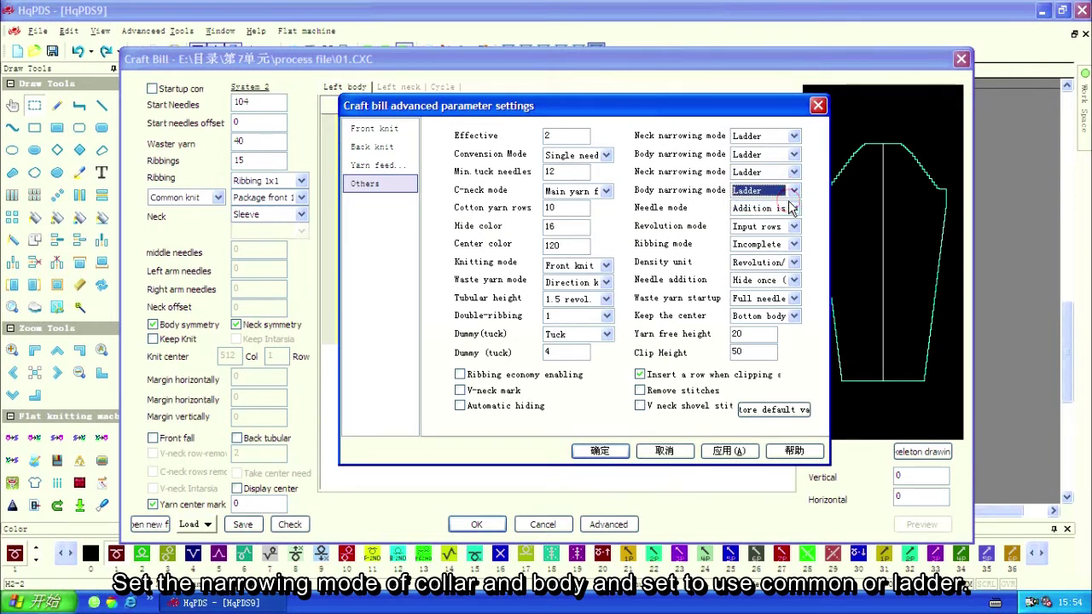
left_click(729, 451)
left_click(600, 451)
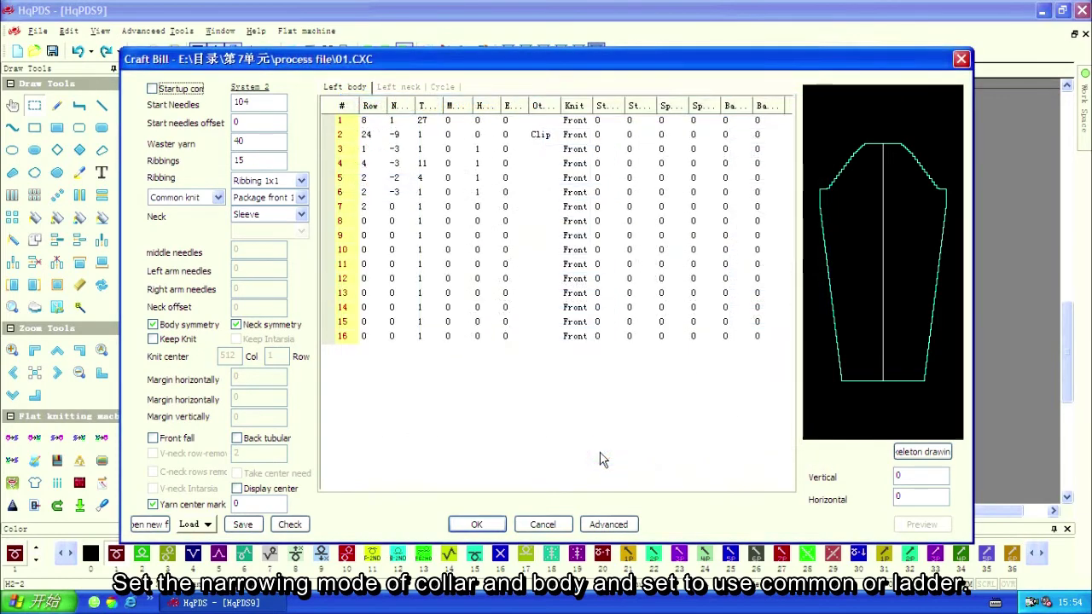
left_click(488, 525)
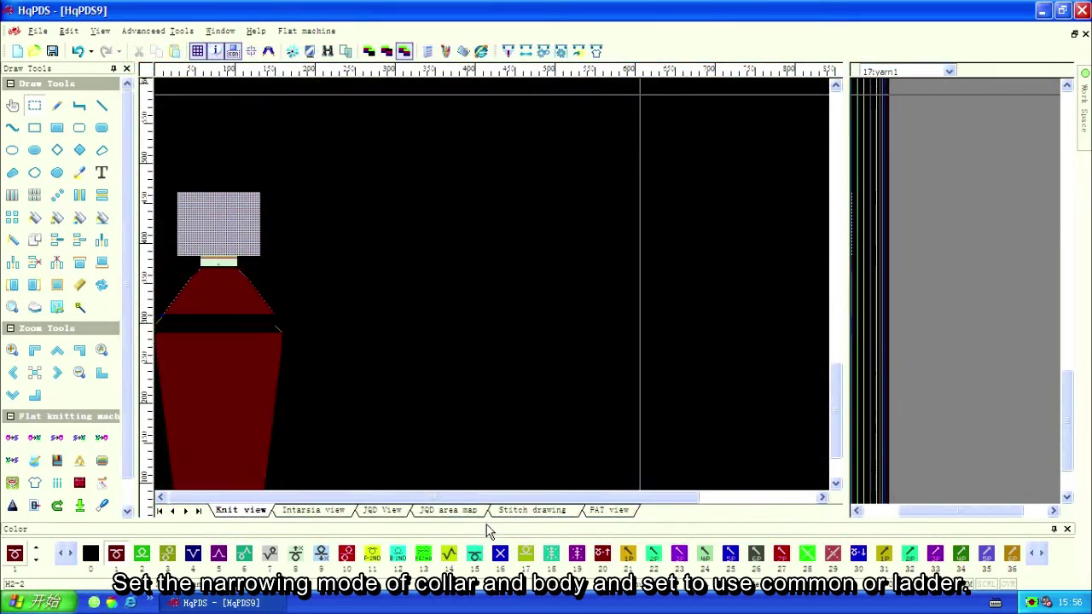
Examine the stitches along the sleeve's narrowing edge at close range.
left_click(262, 303)
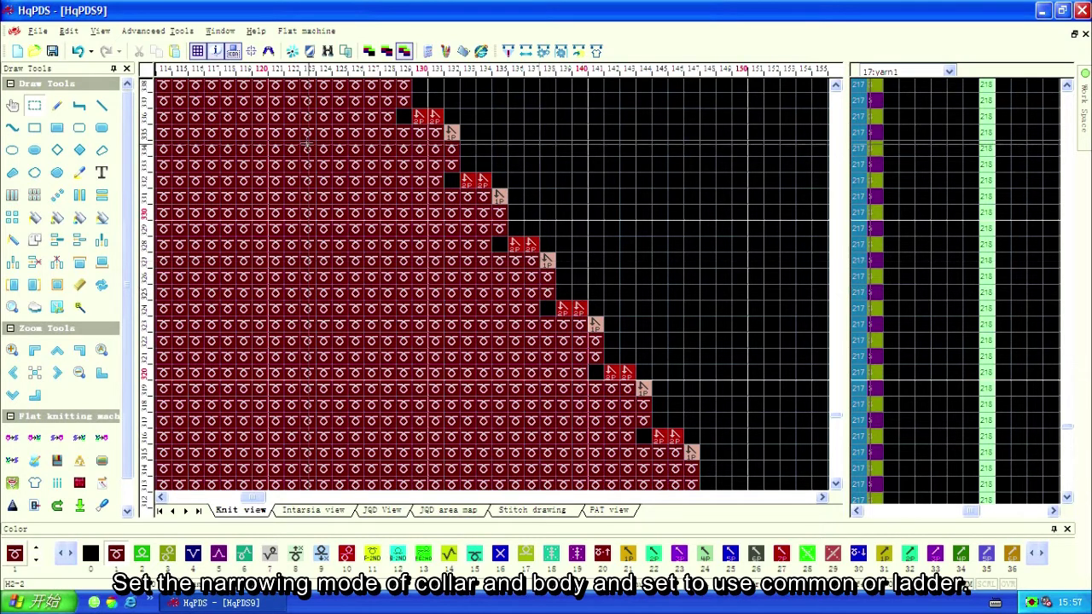
left_click(12, 104)
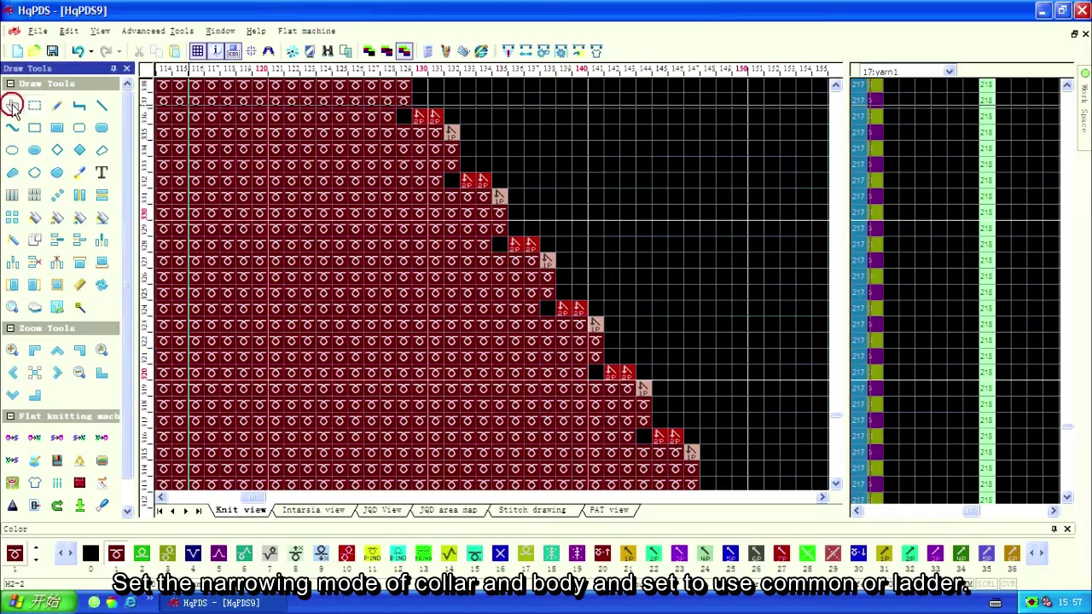
left_click_drag(295, 134, 503, 393)
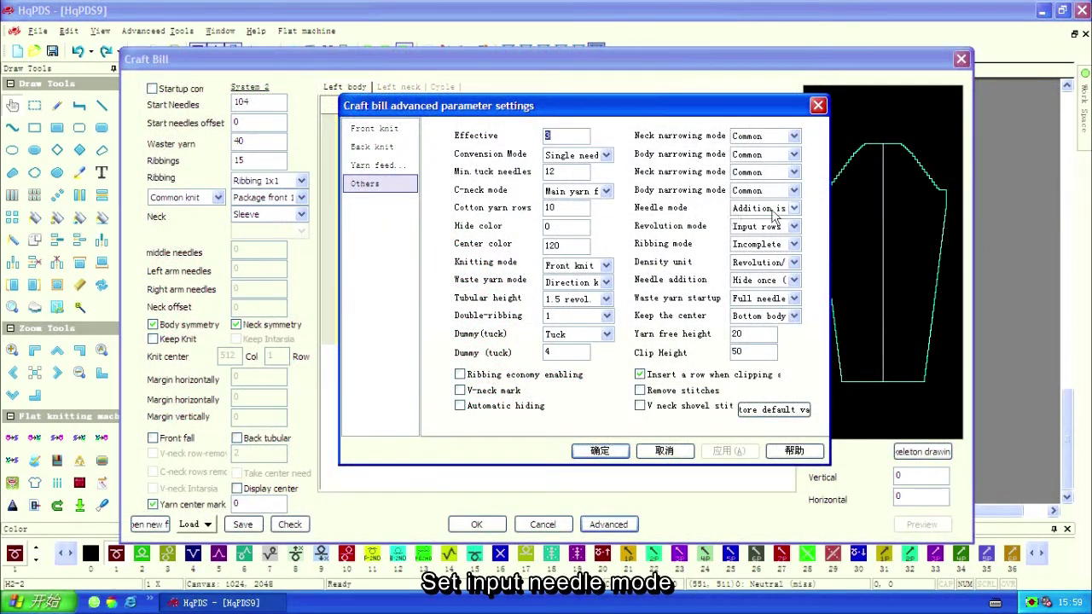
Review the available options for needle mode, revolution mode and ribbing mode in the craft bill's advanced parameters.
left_click(798, 211)
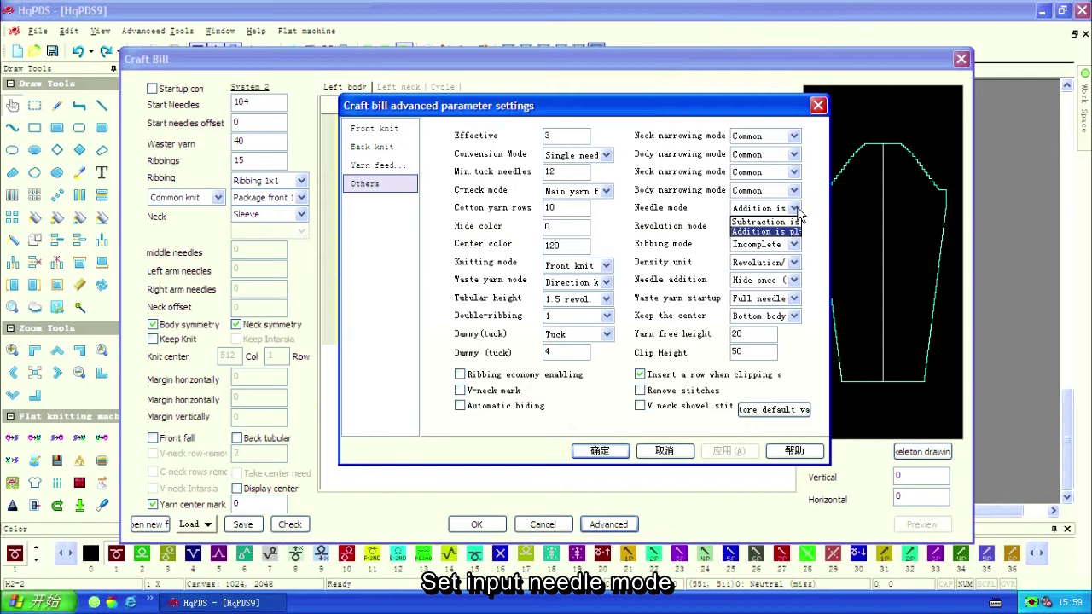
left_click(798, 213)
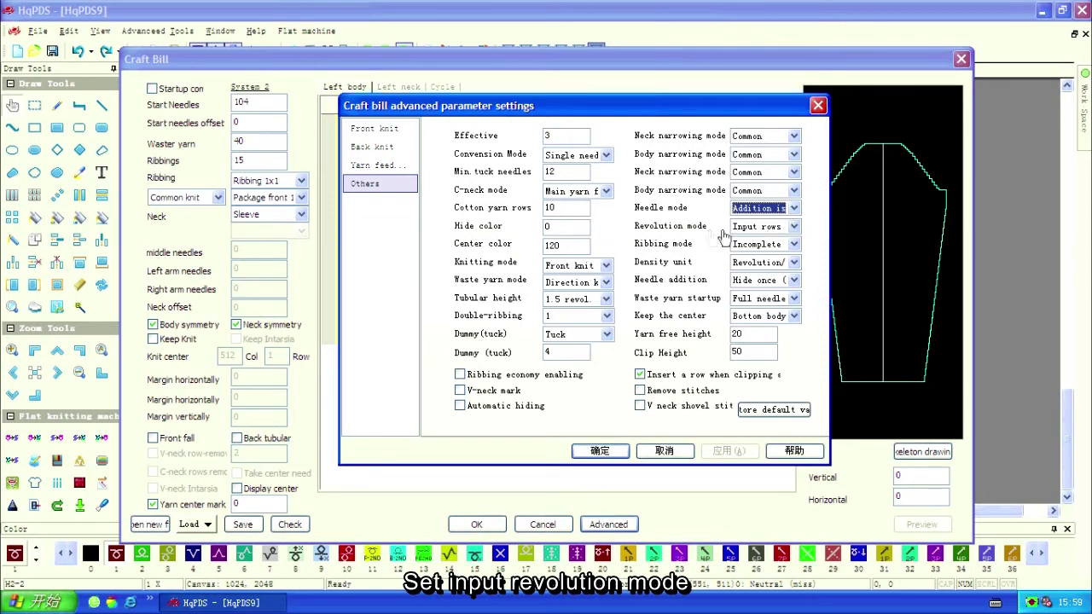
left_click(793, 226)
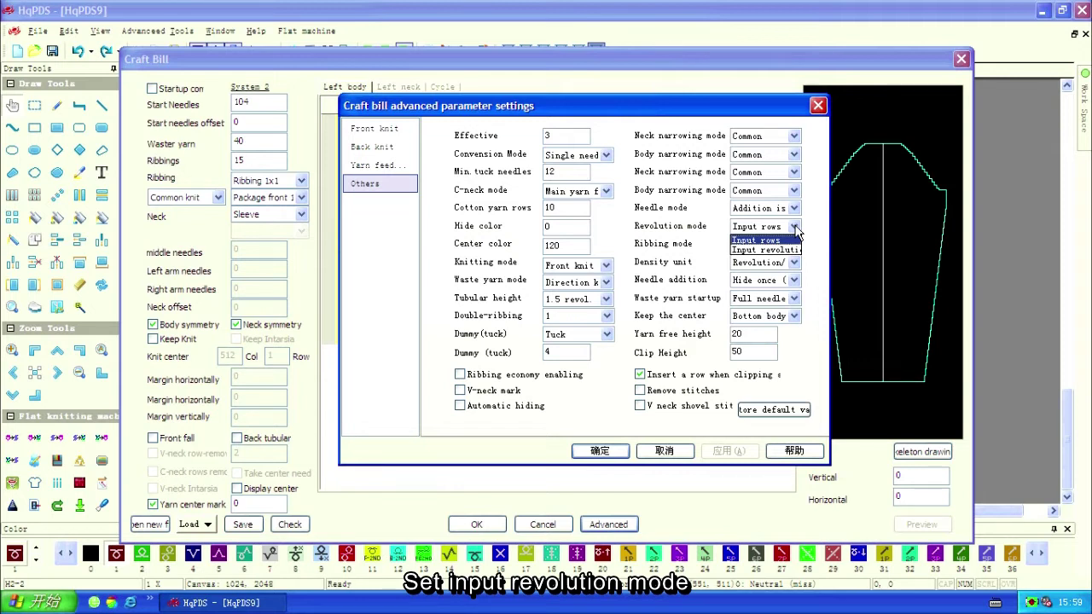
left_click(797, 234)
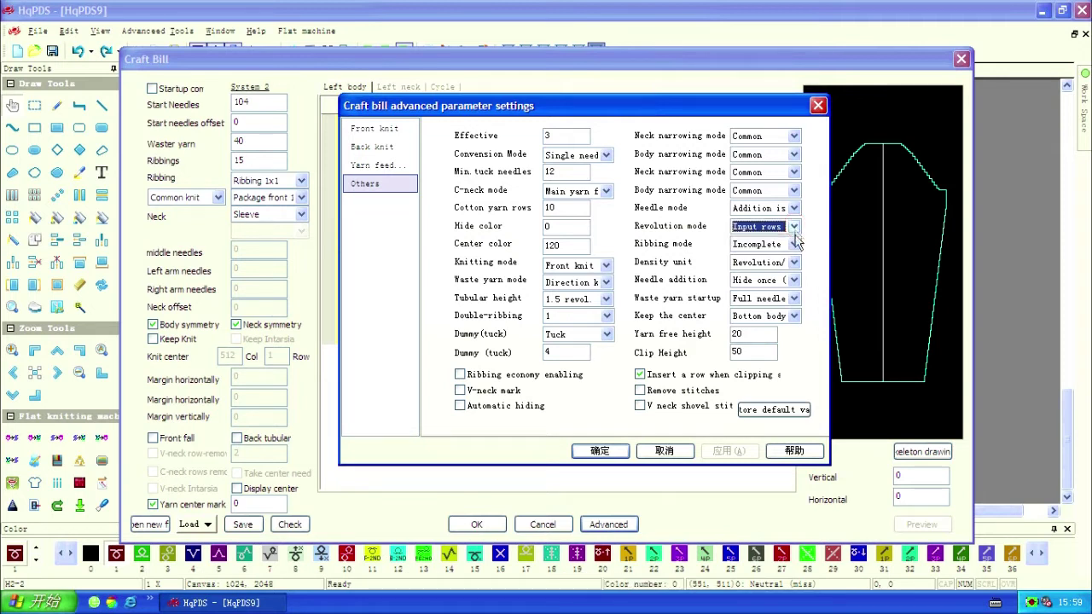
left_click(795, 244)
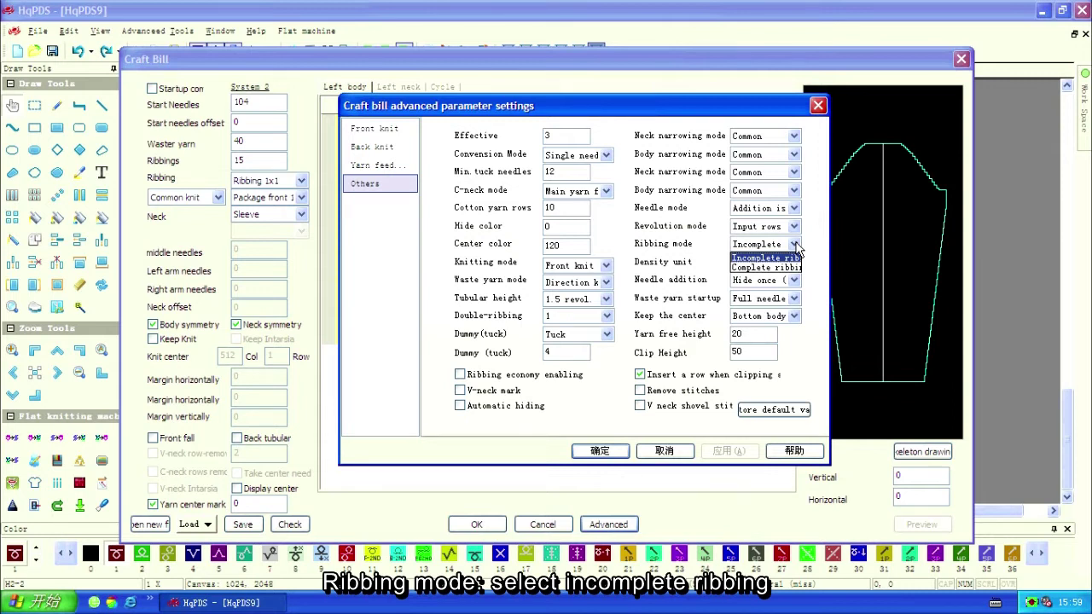
left_click(794, 245)
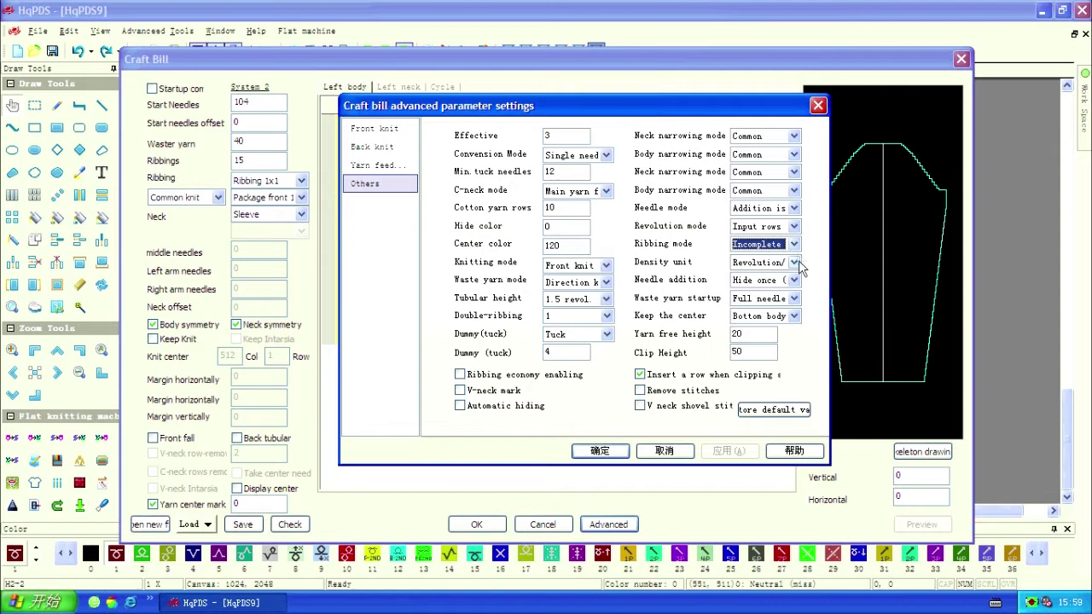
Review the available options for density unit and needle addition in the advanced parameters.
left_click(795, 262)
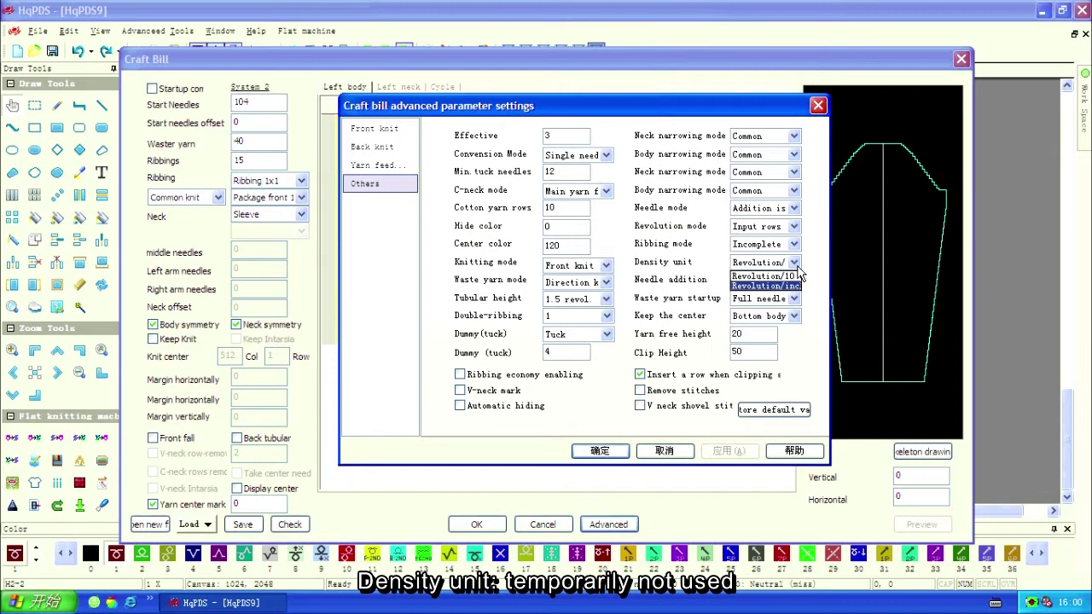
left_click(799, 277)
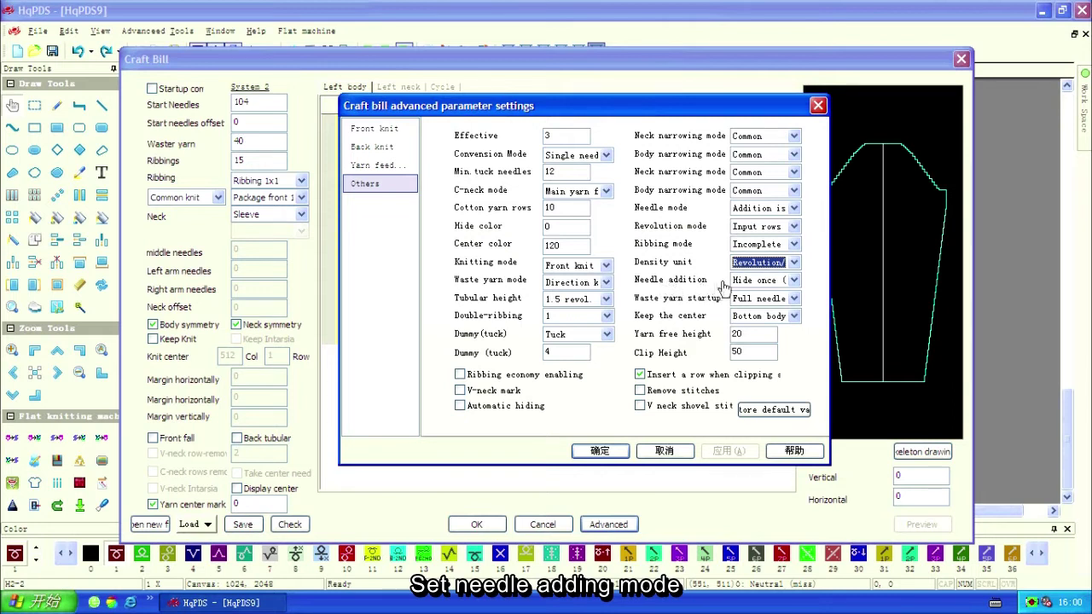
left_click(793, 283)
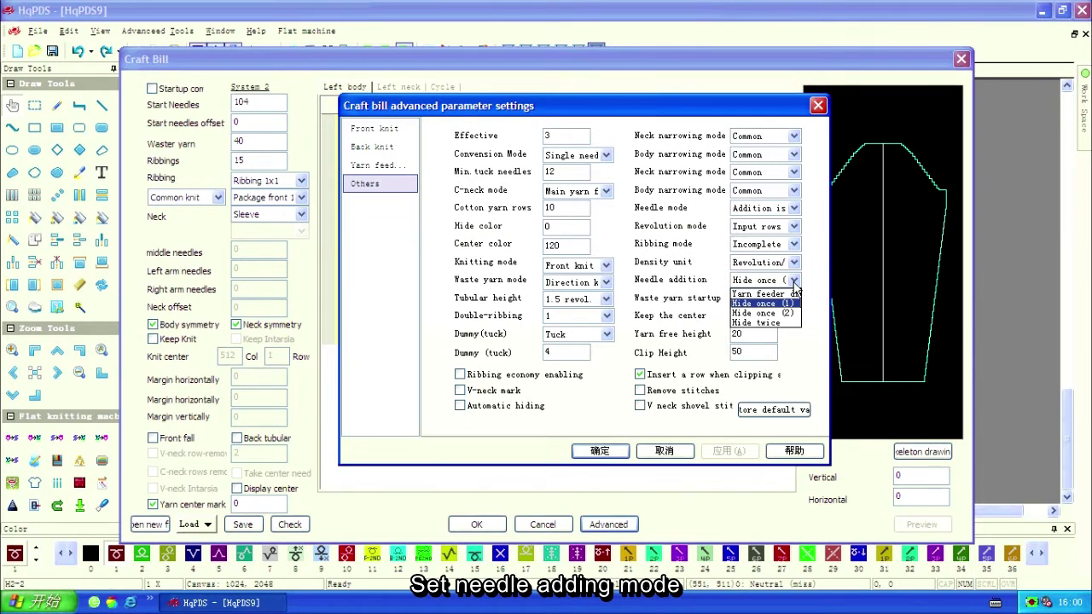
left_click(794, 284)
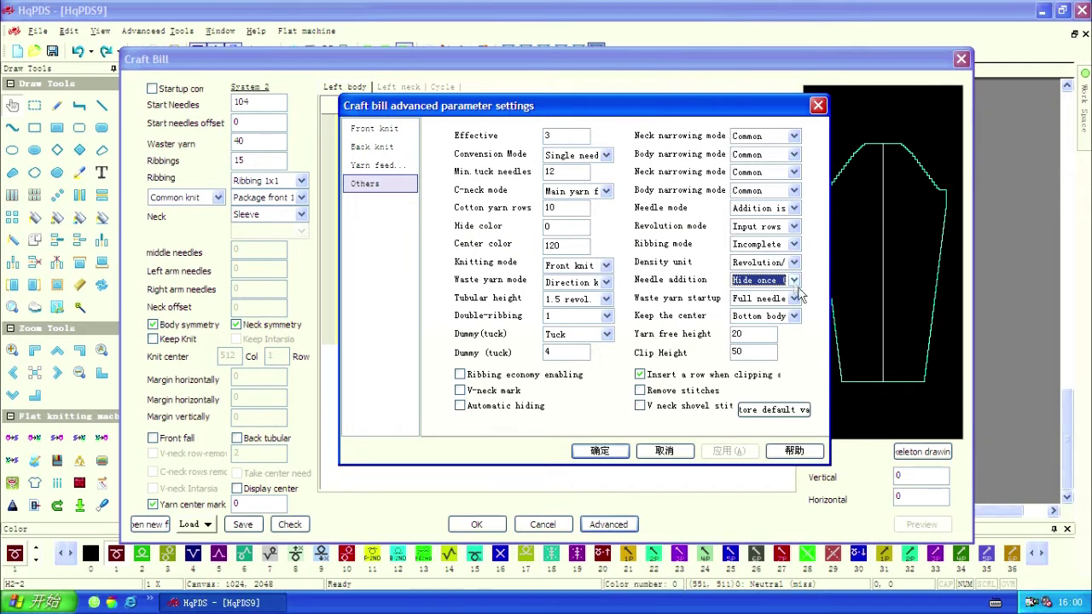
Set Waste yarn startup to Full needles, generate the craft pattern and inspect the starting rows.
left_click(795, 300)
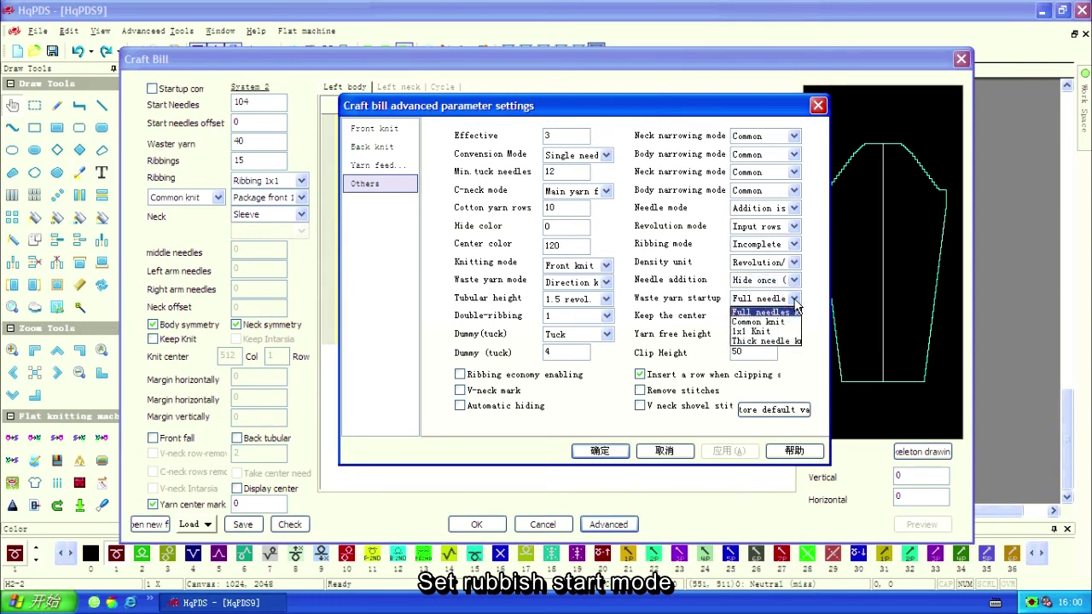
left_click(795, 313)
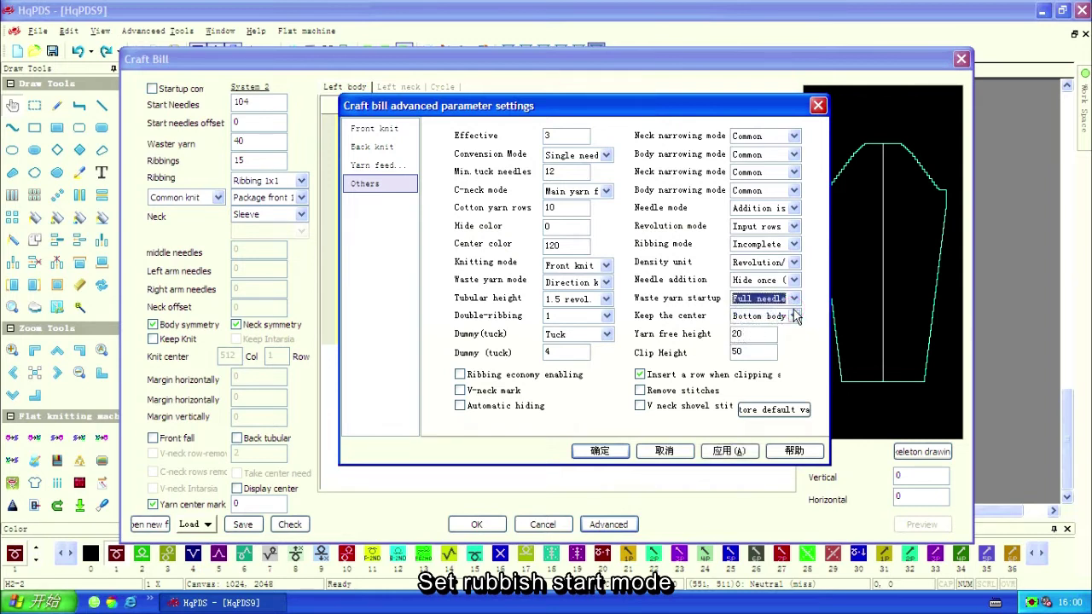
left_click(728, 450)
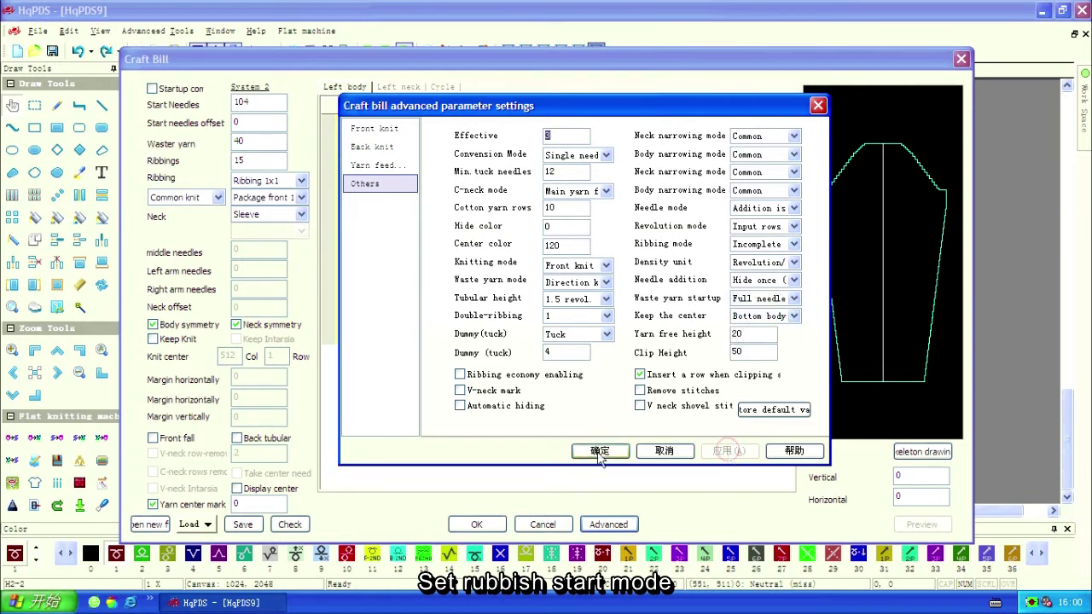
left_click(600, 452)
left_click(477, 527)
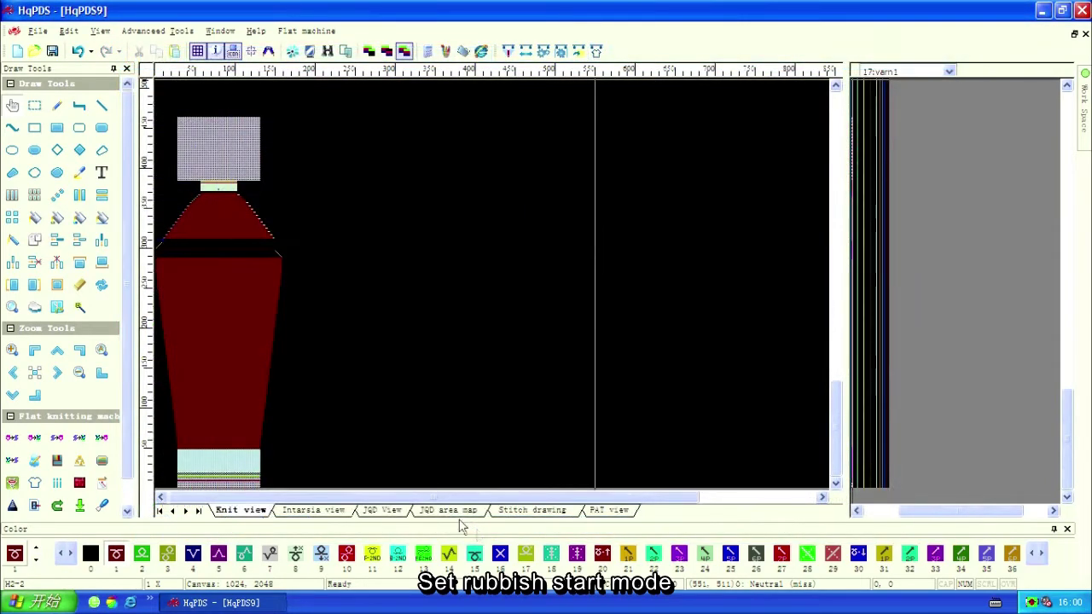
left_click(228, 484)
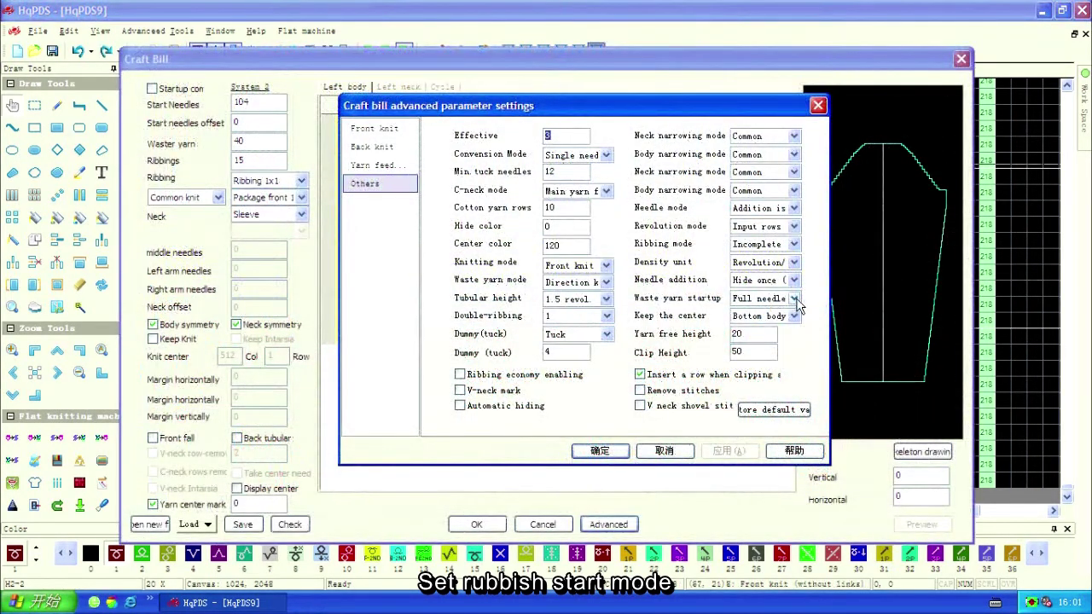
Set Waste yarn startup to Common knit in the advanced parameters and generate the craft pattern.
left_click(794, 298)
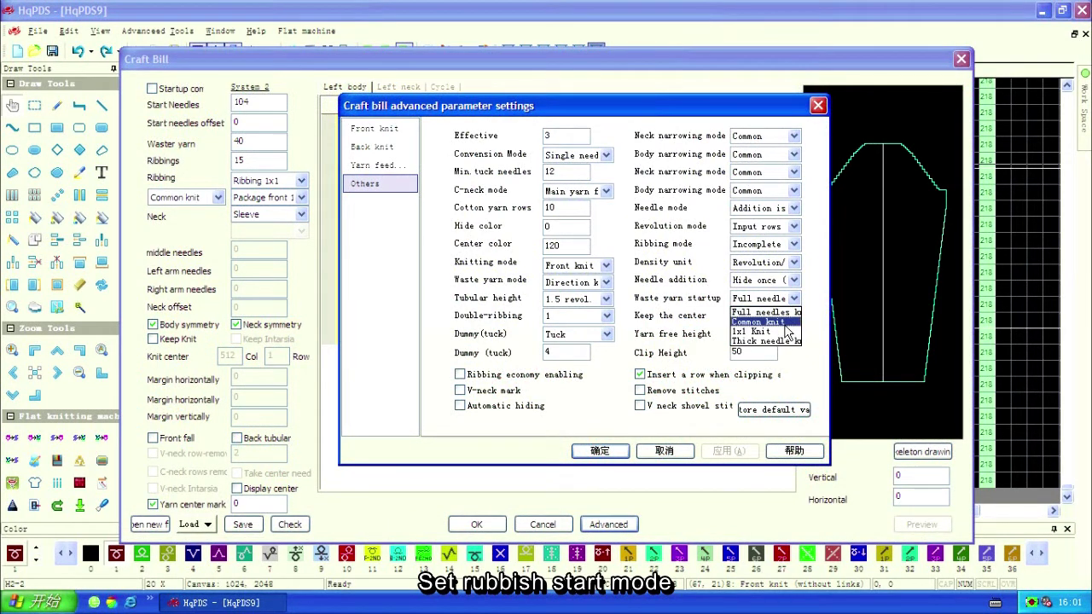
left_click(778, 322)
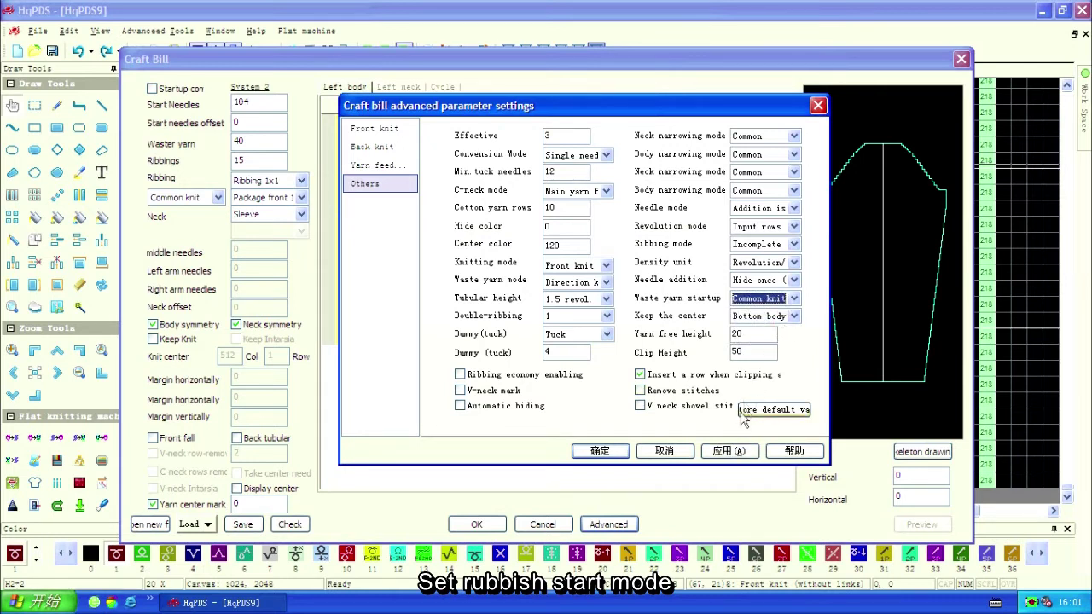
left_click(727, 452)
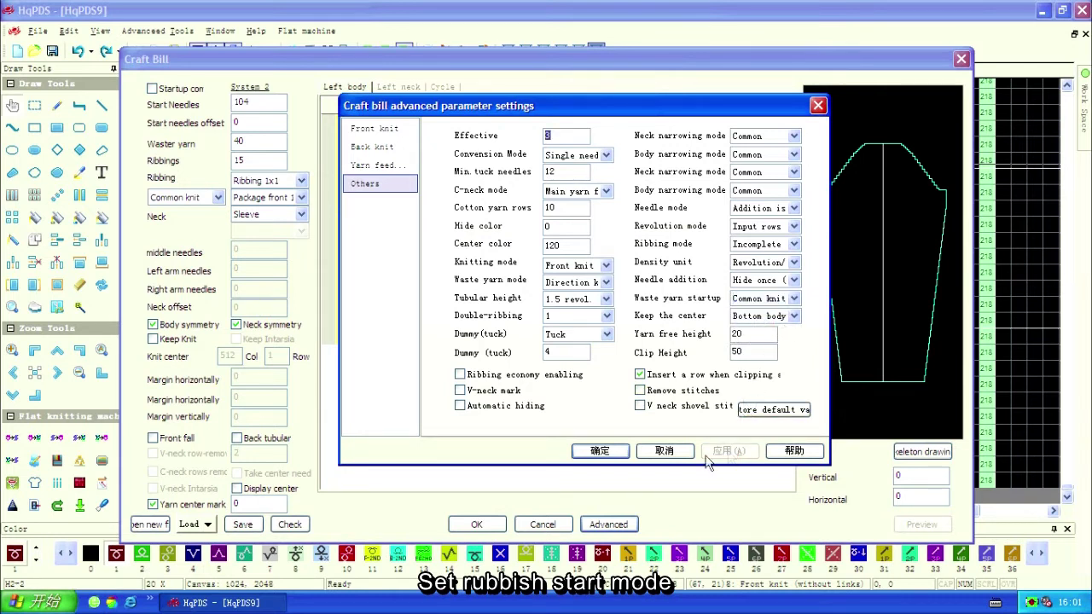
left_click(601, 452)
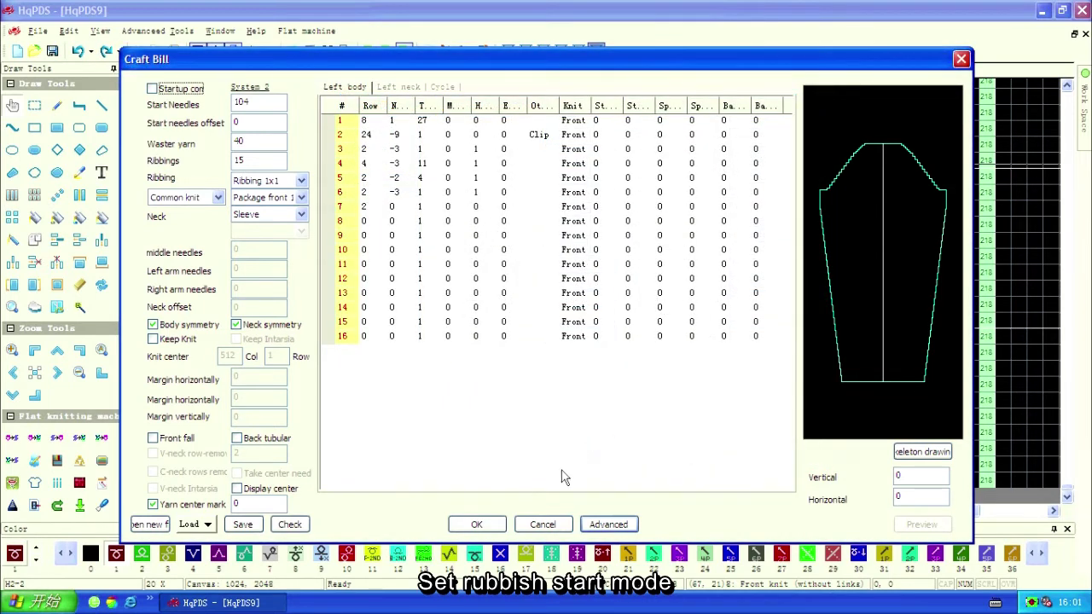
left_click(482, 523)
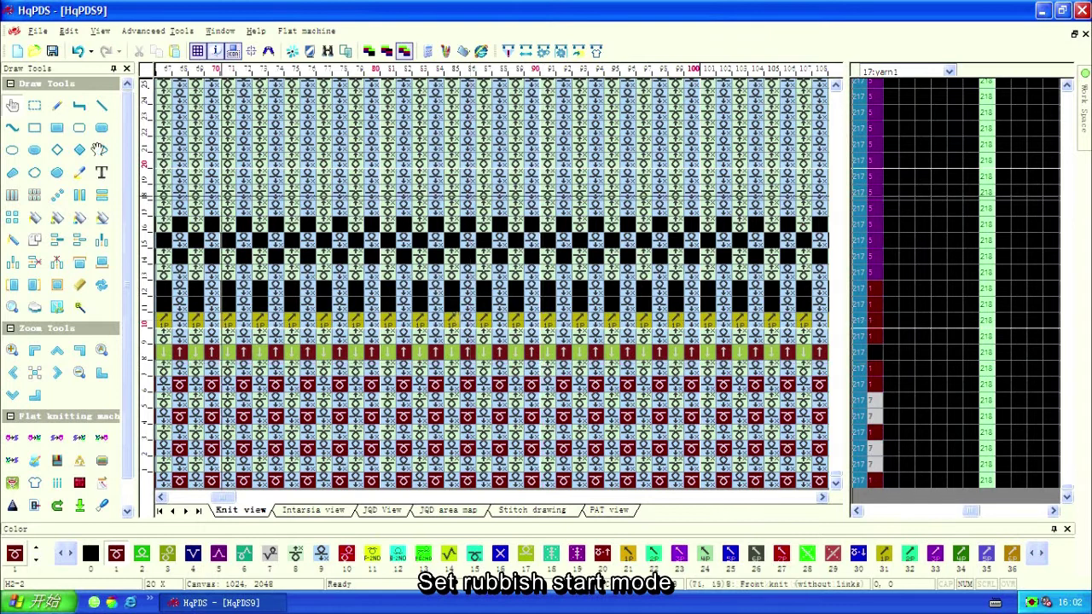
Examine the waste yarn startup rows by selecting a block of stitches around the transfer row.
left_click(36, 107)
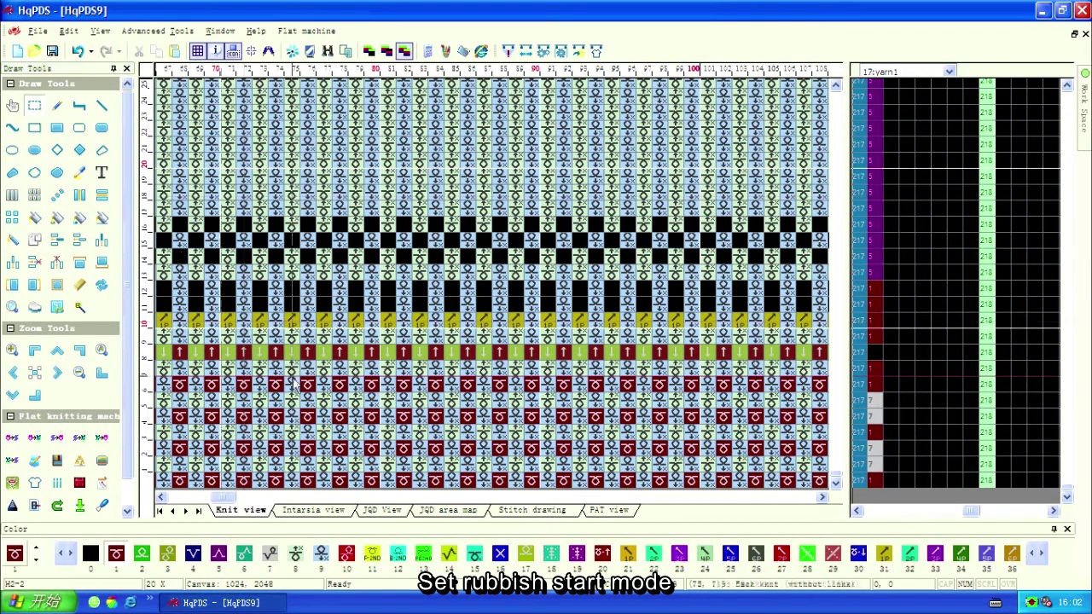
left_click_drag(307, 353, 499, 352)
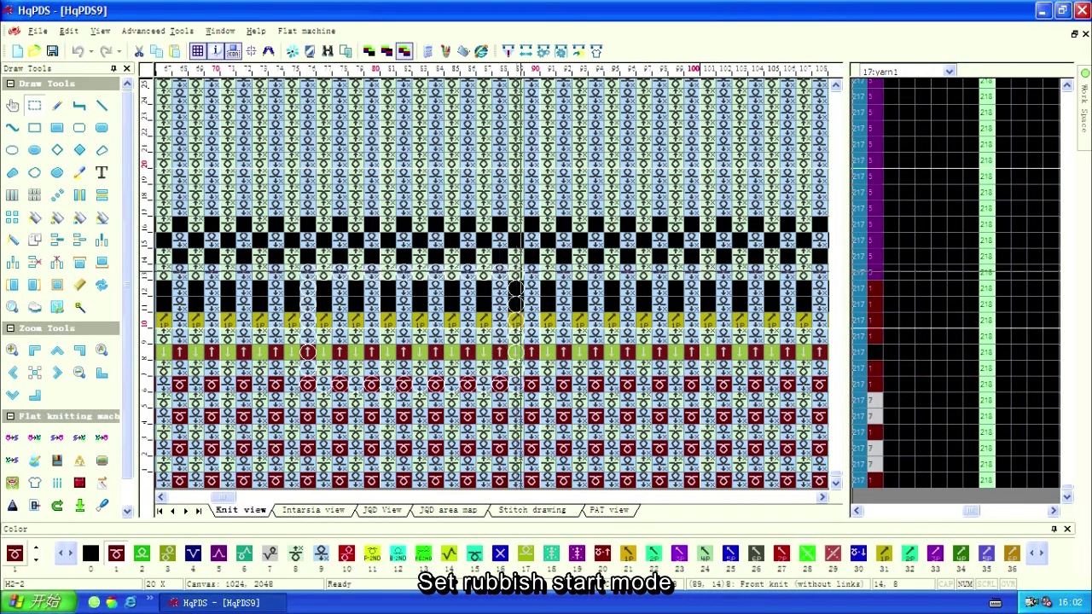
left_click(563, 352)
left_click(687, 288)
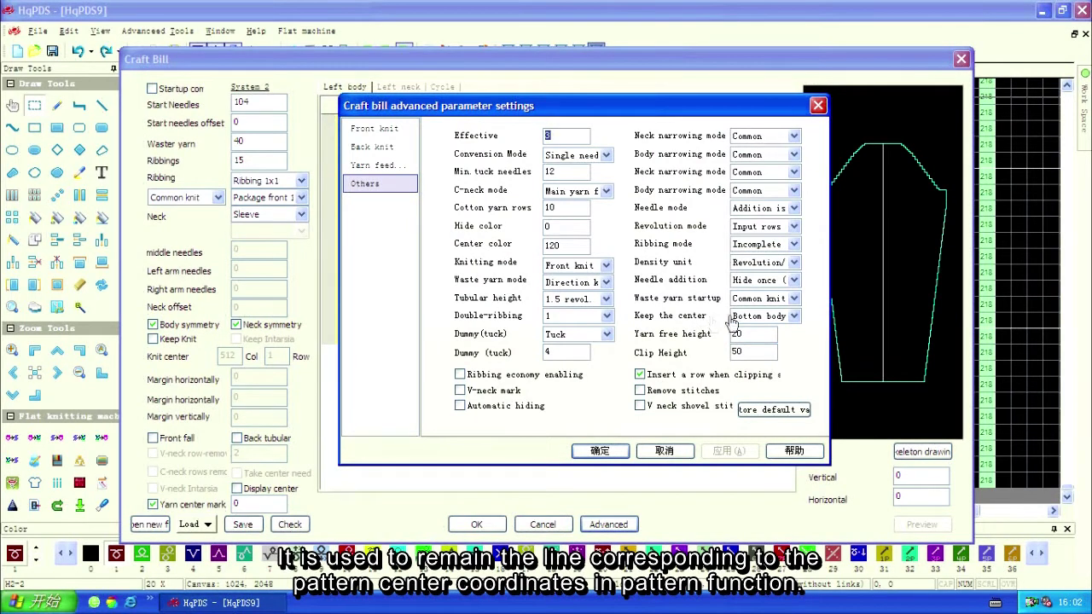
Check the Keep the center options in the advanced parameters, and generate the craft pattern with the startup comb enabled.
left_click(794, 316)
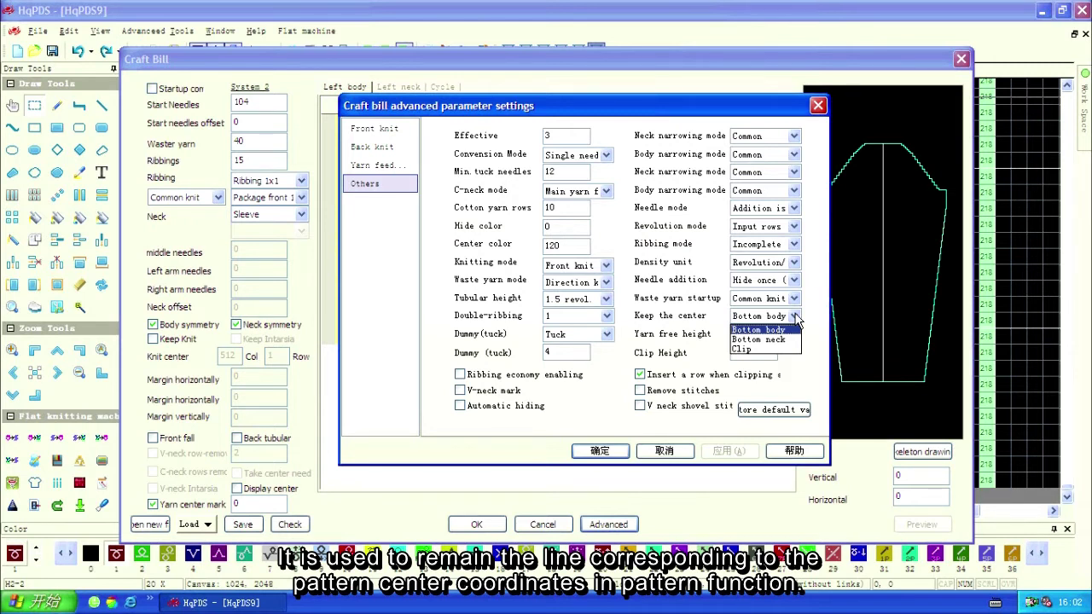
left_click(795, 317)
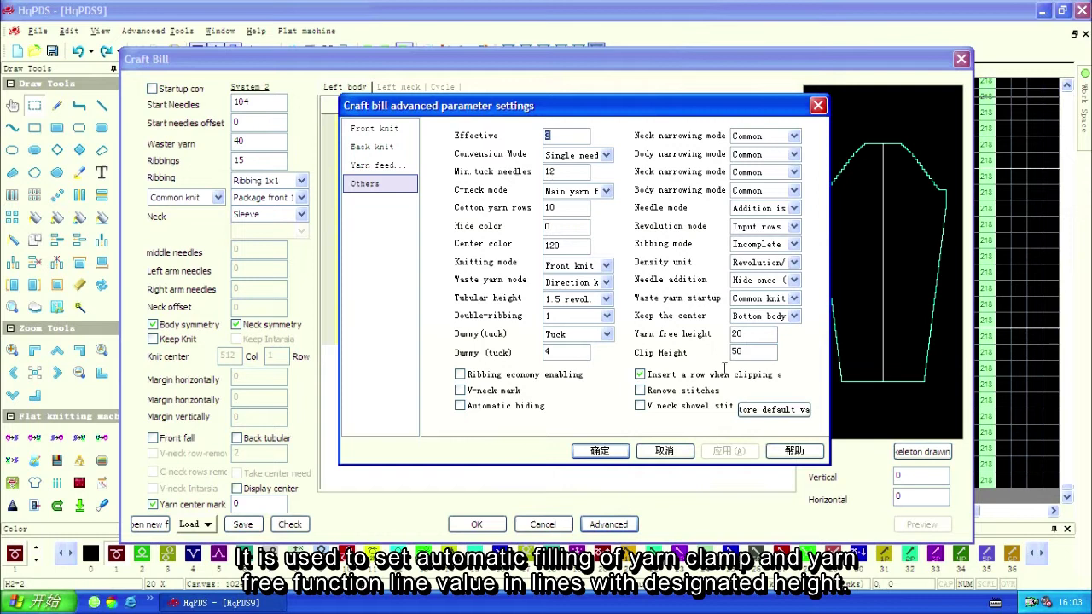
left_click(600, 450)
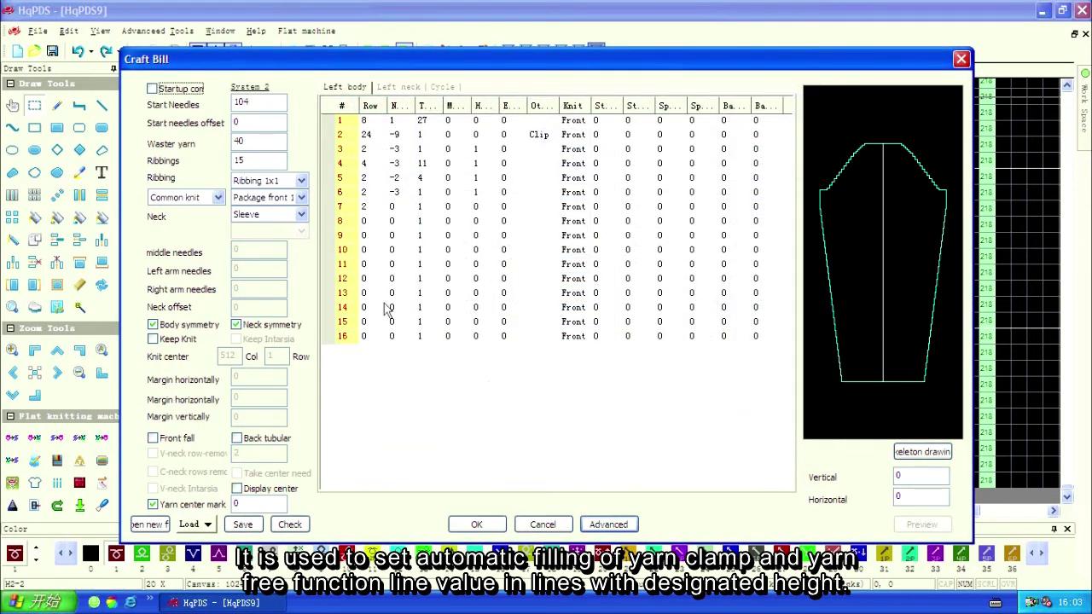
left_click(153, 88)
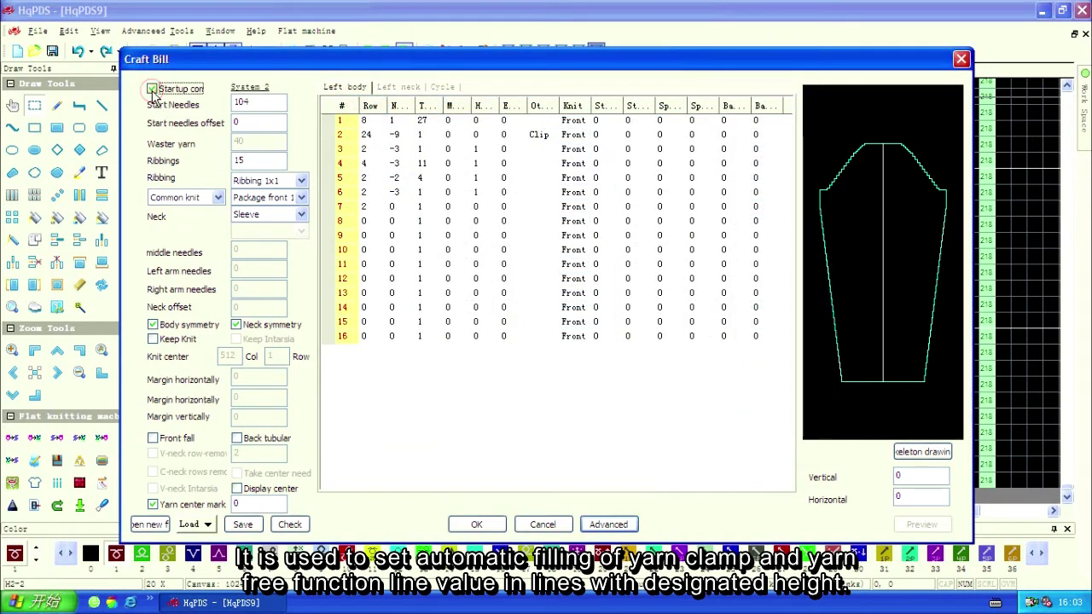
left_click(478, 525)
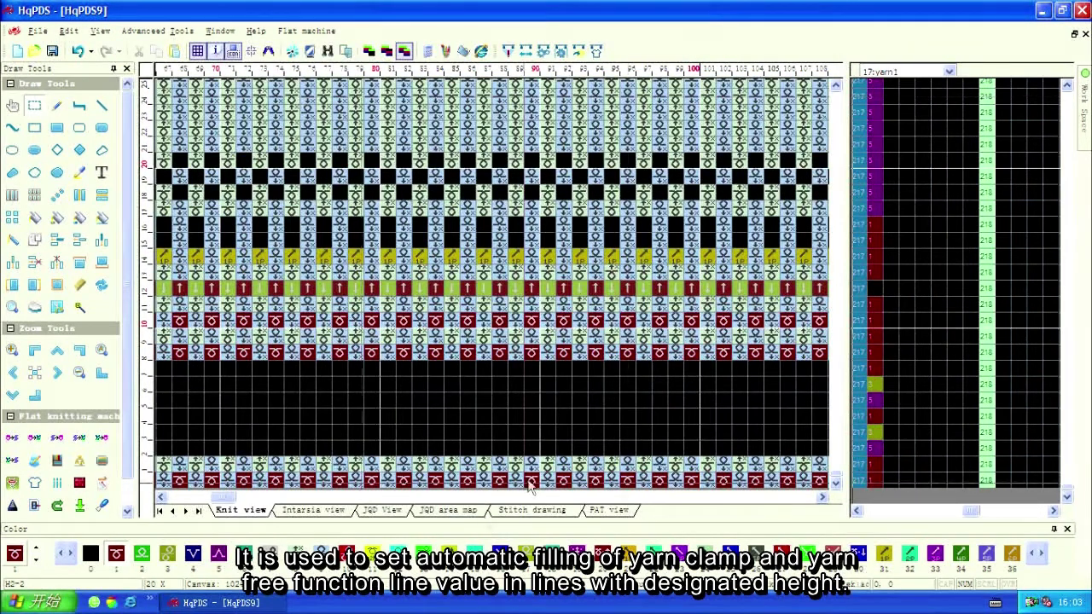
Display the yarn3 function lines and examine the clamp and yarn free values by selecting the cells across the designated heights.
left_click(948, 69)
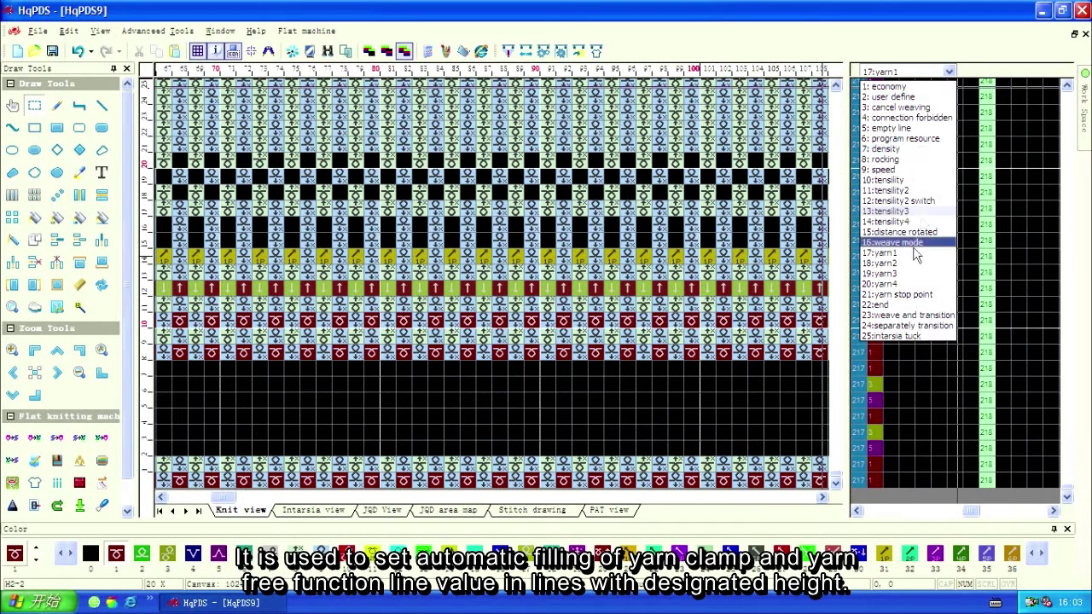
left_click(909, 274)
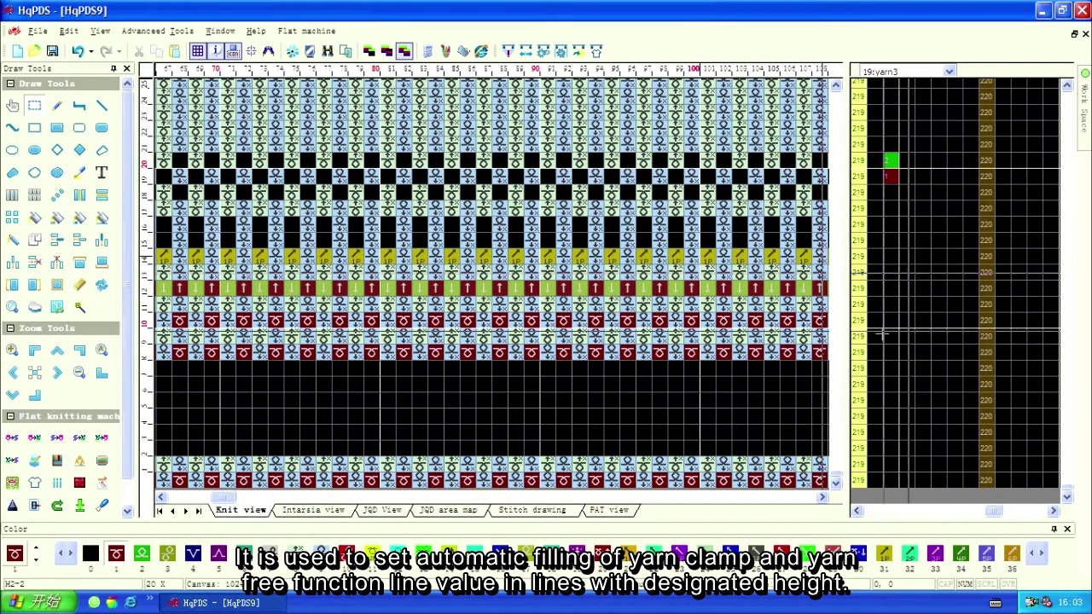
left_click_drag(891, 480, 890, 177)
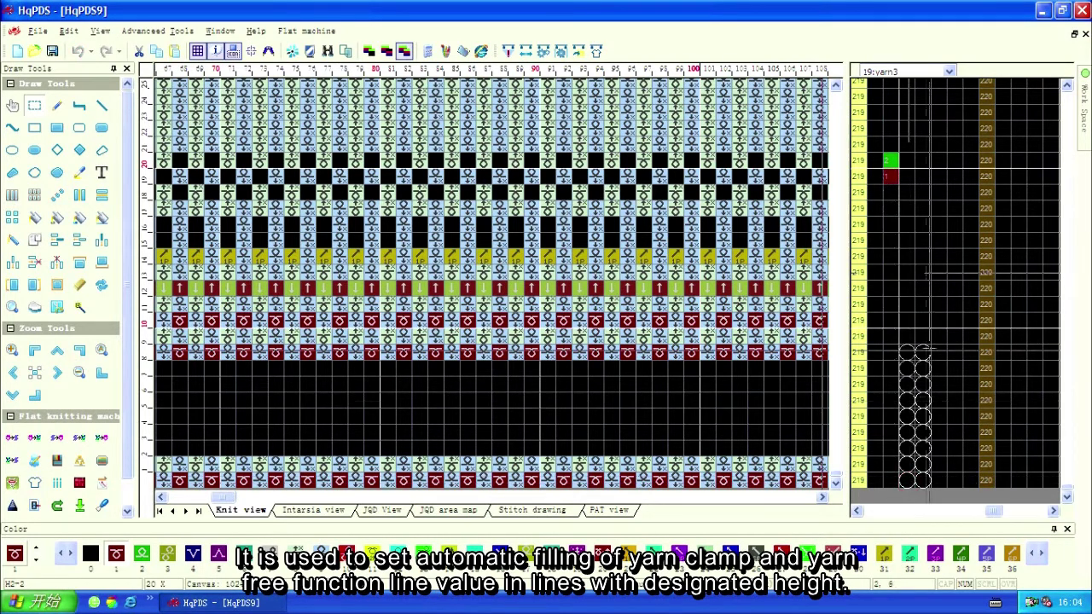
scroll(935, 113, "up", 6)
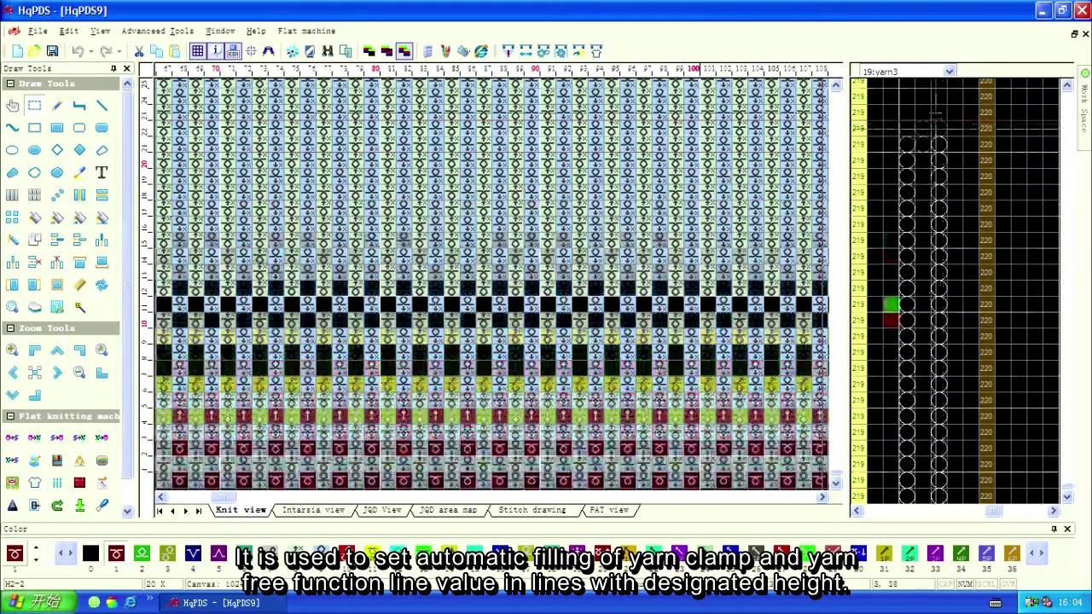
scroll(935, 112, "down", 6)
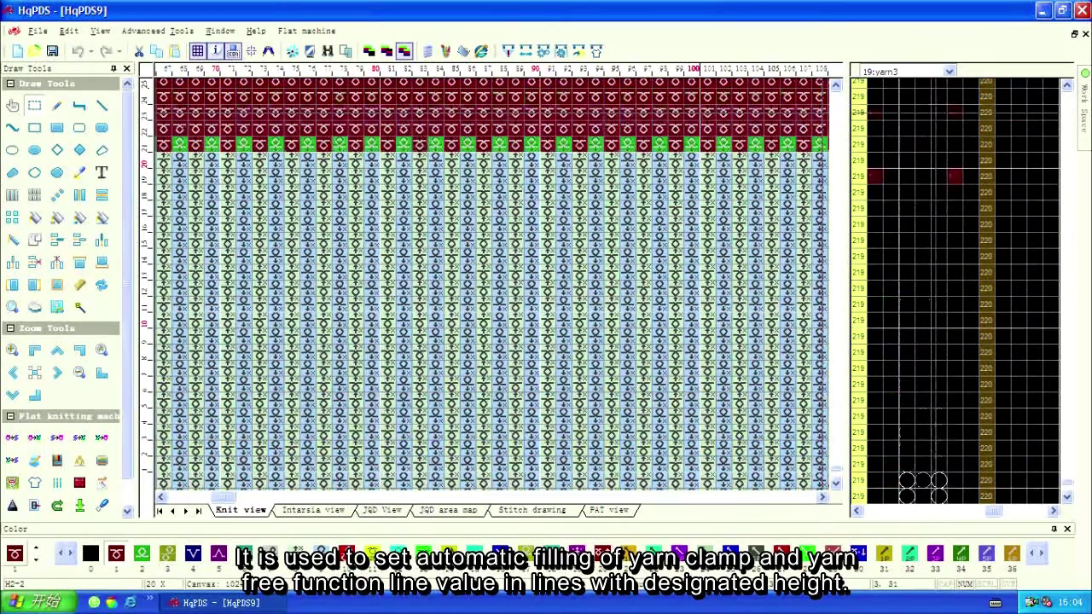
left_click(935, 113)
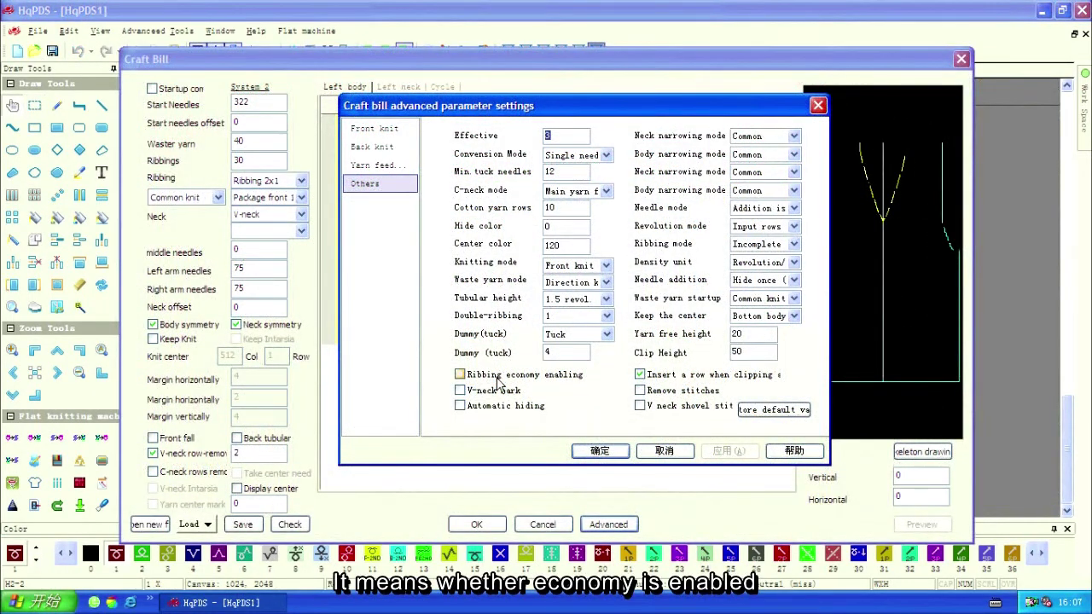
Turn on Ribbing economy enabling in the advanced parameters and generate the craft pattern.
left_click(460, 375)
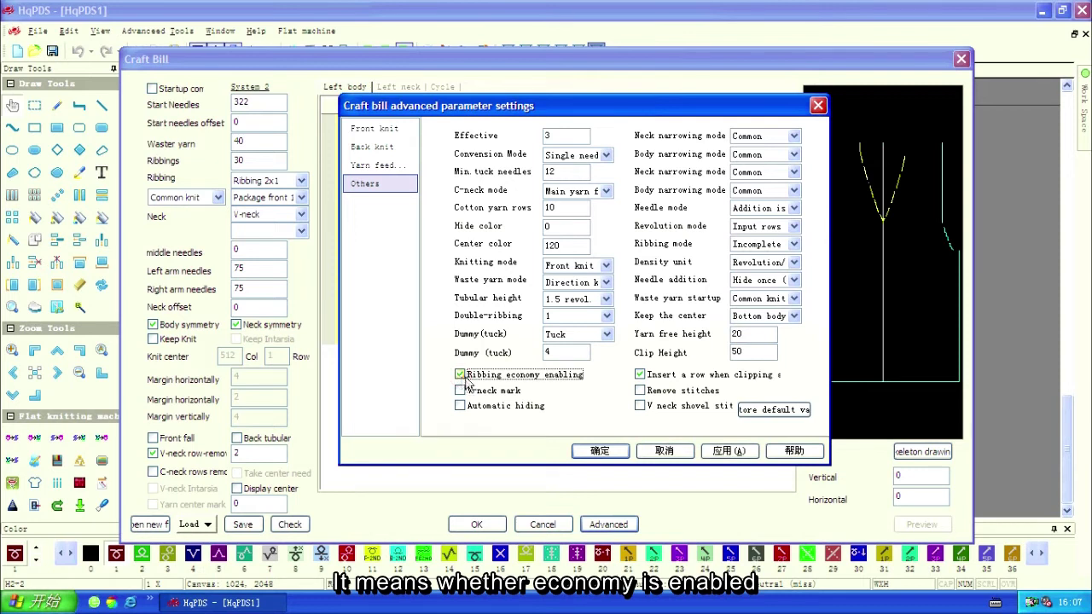
left_click(727, 450)
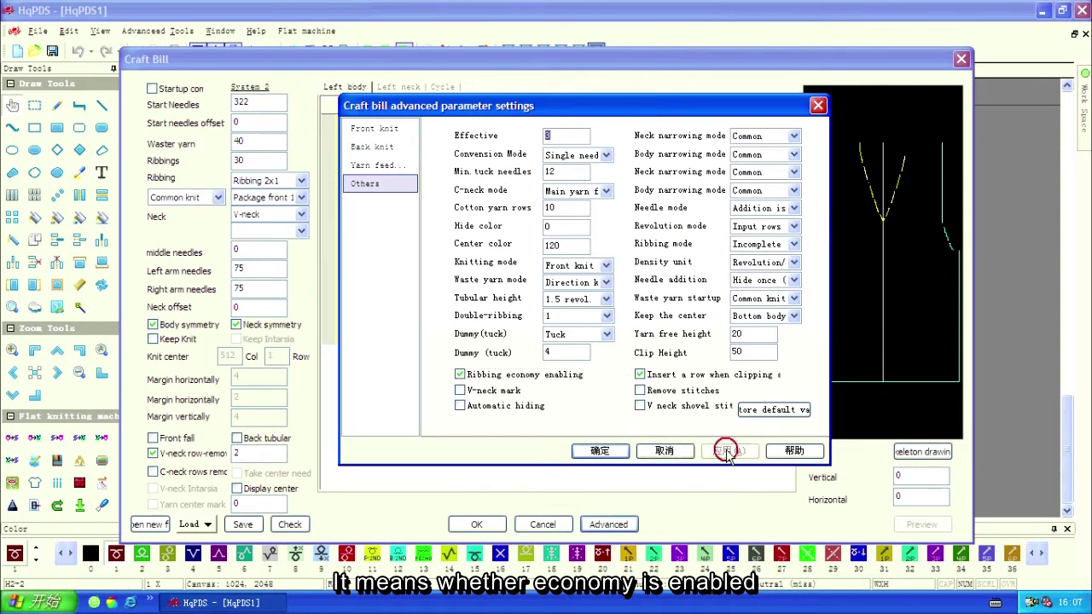
left_click(600, 451)
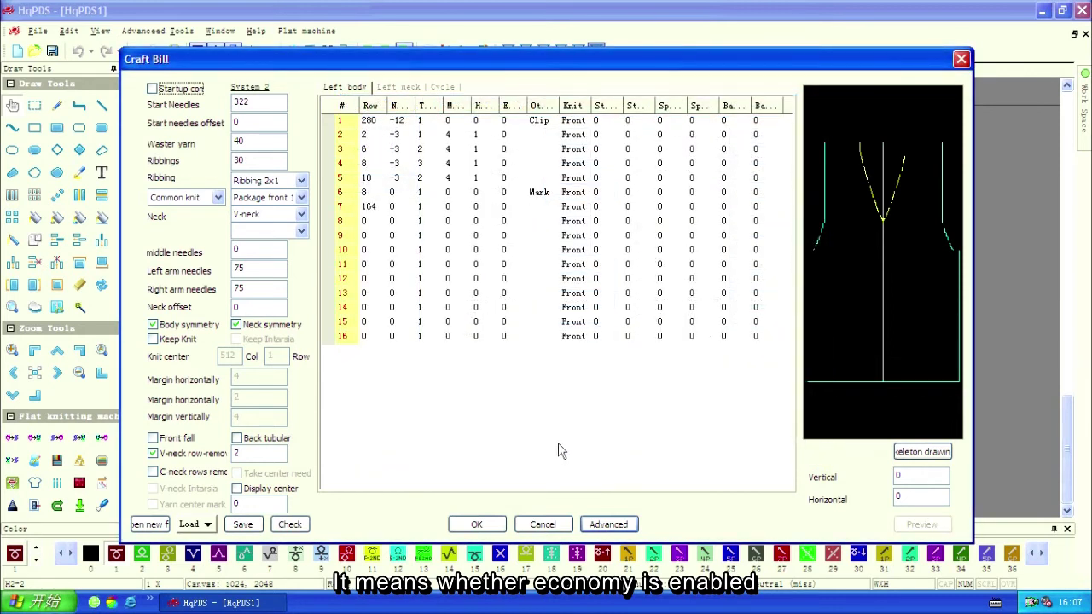
left_click_drag(259, 160, 233, 160)
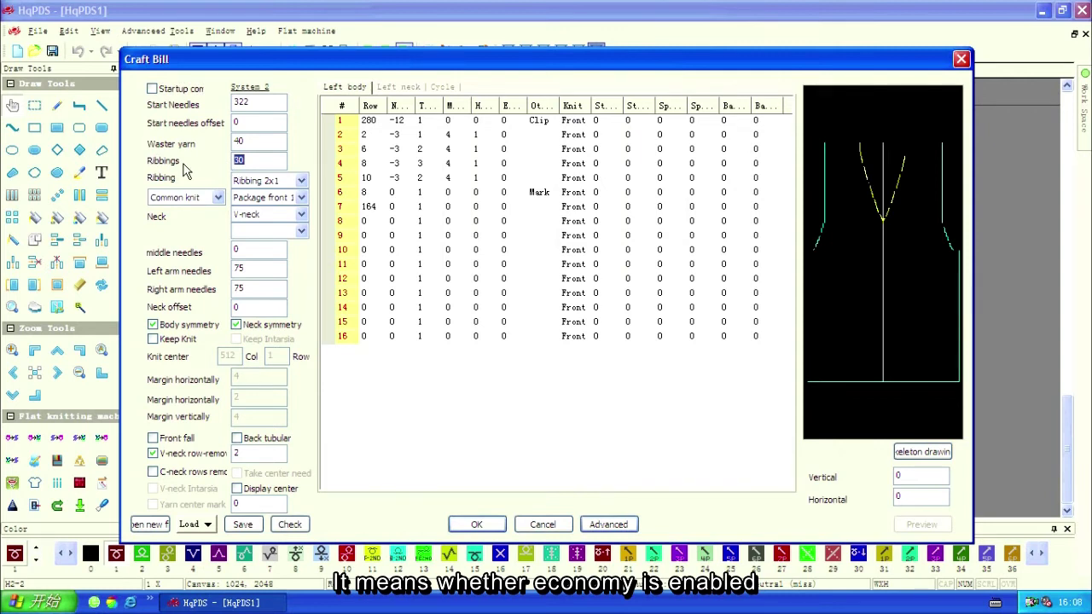
left_click(479, 529)
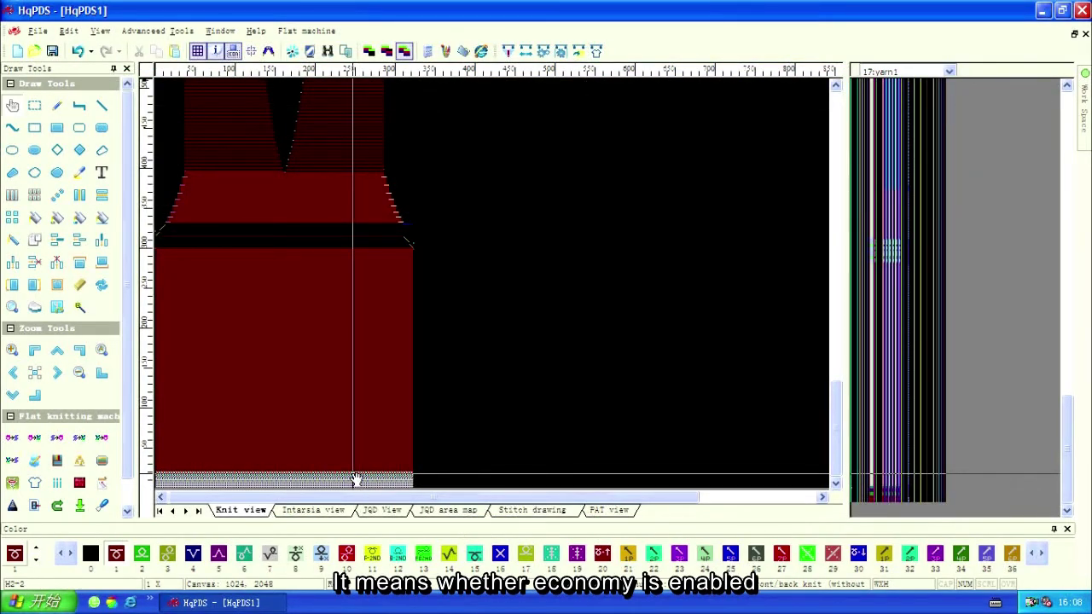
Display the economy function lines beside the ribbing and select the filled economy cells to examine them.
scroll(499, 288, "up", 5)
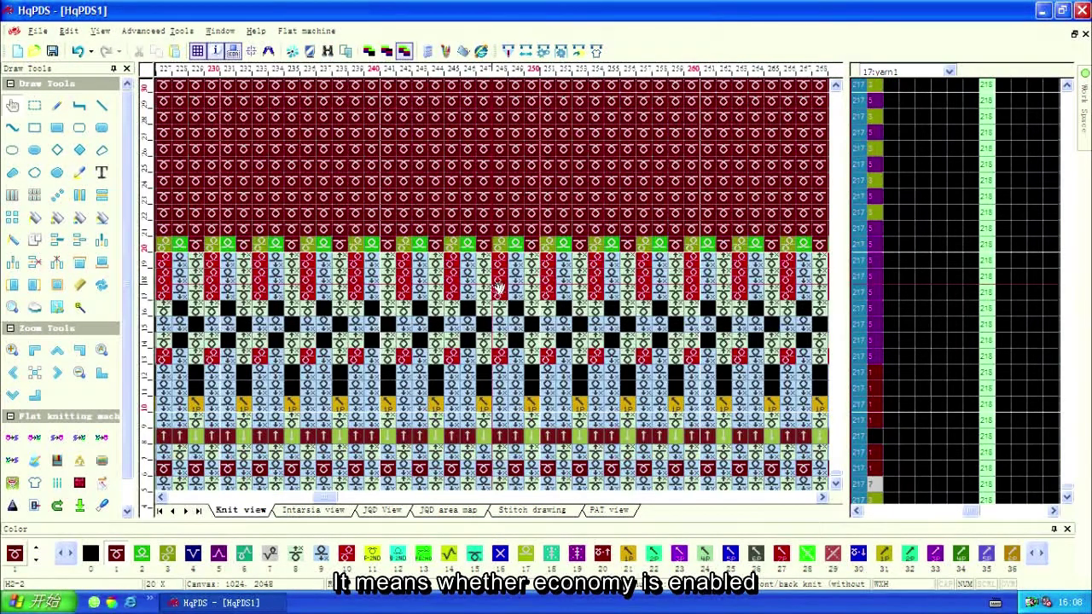
left_click(896, 72)
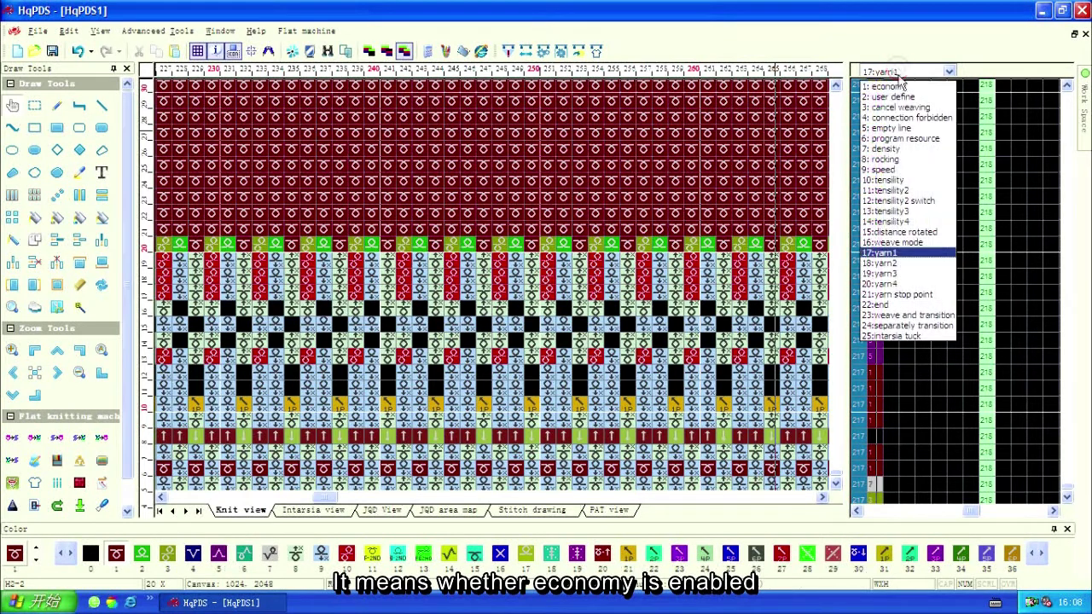
left_click(898, 86)
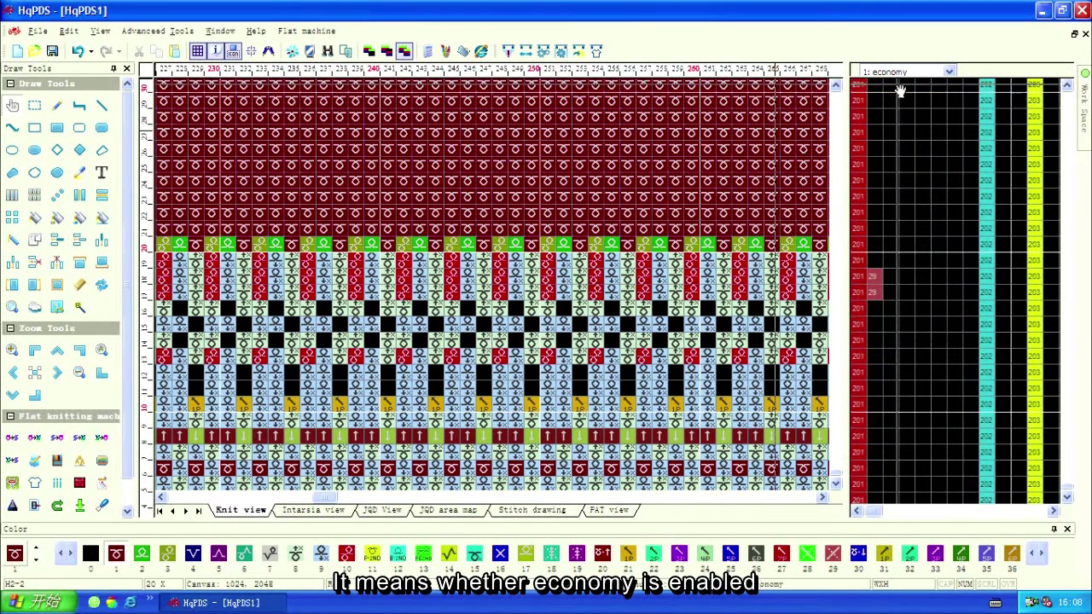
left_click(34, 104)
left_click_drag(878, 293, 872, 275)
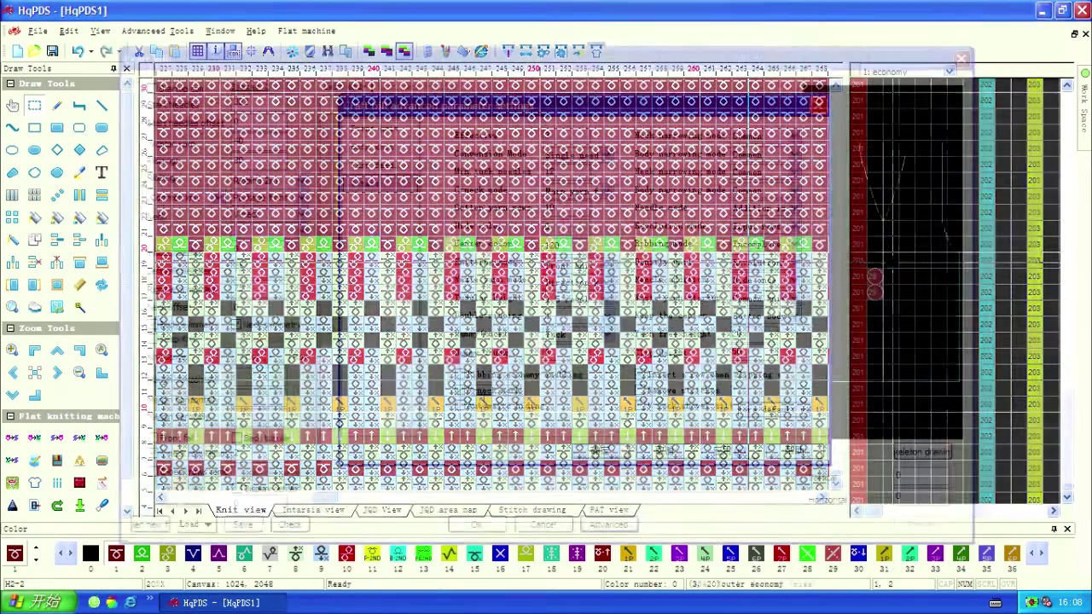
Turn on V-neck mark in the advanced parameters, generate the craft pattern and inspect the stitches at the V-neck start point.
left_click(488, 397)
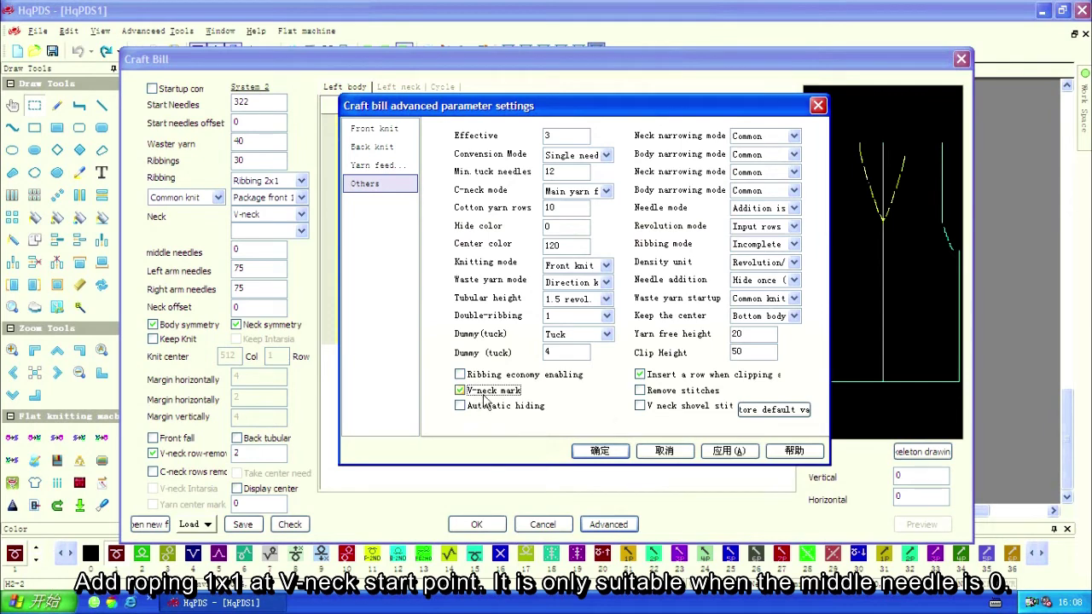
left_click(723, 453)
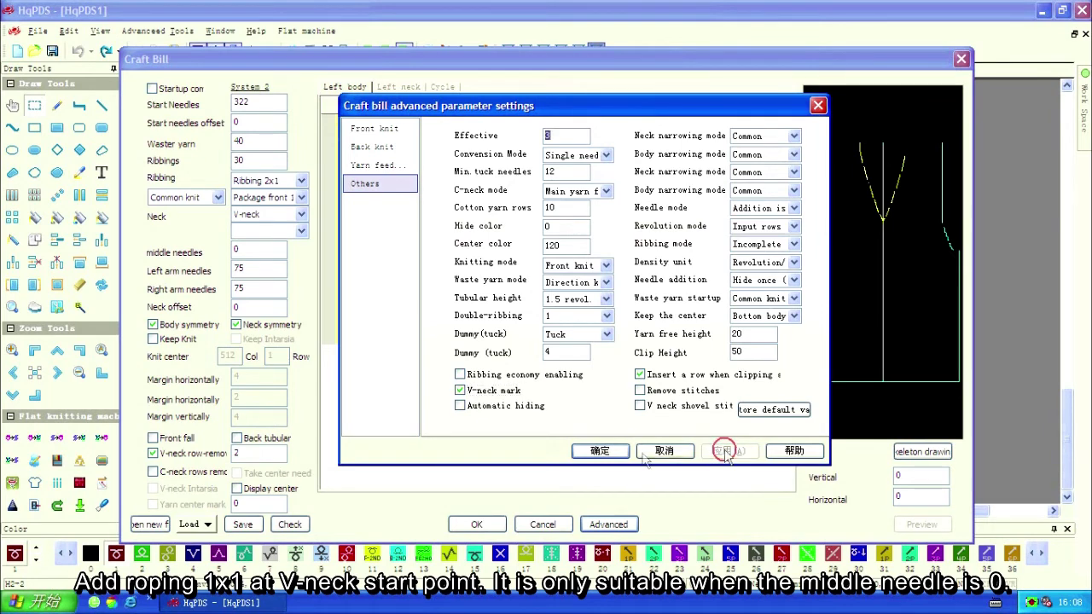
left_click(600, 452)
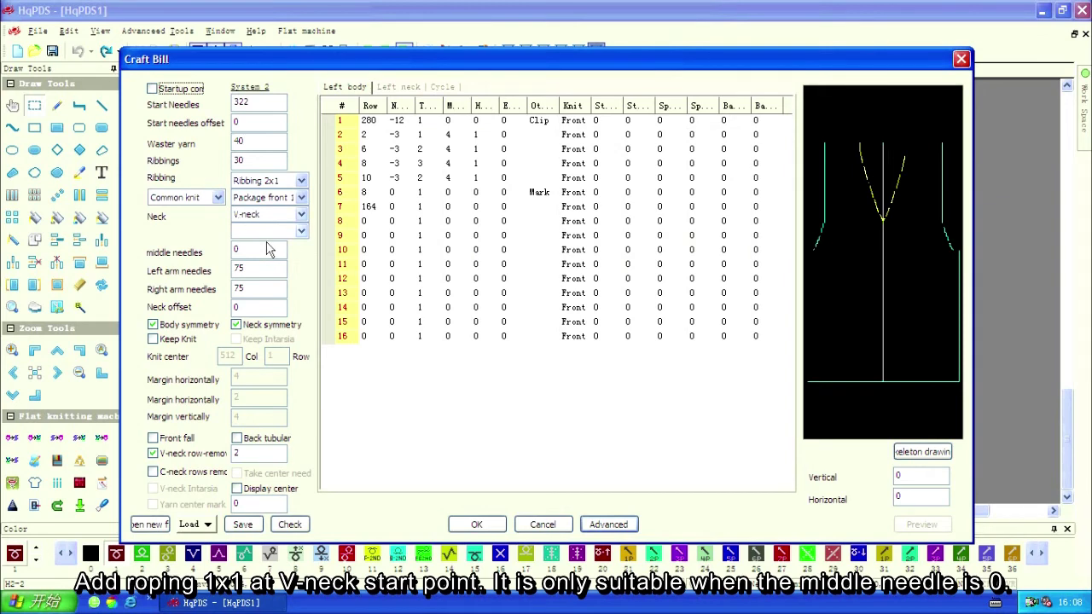
left_click(467, 525)
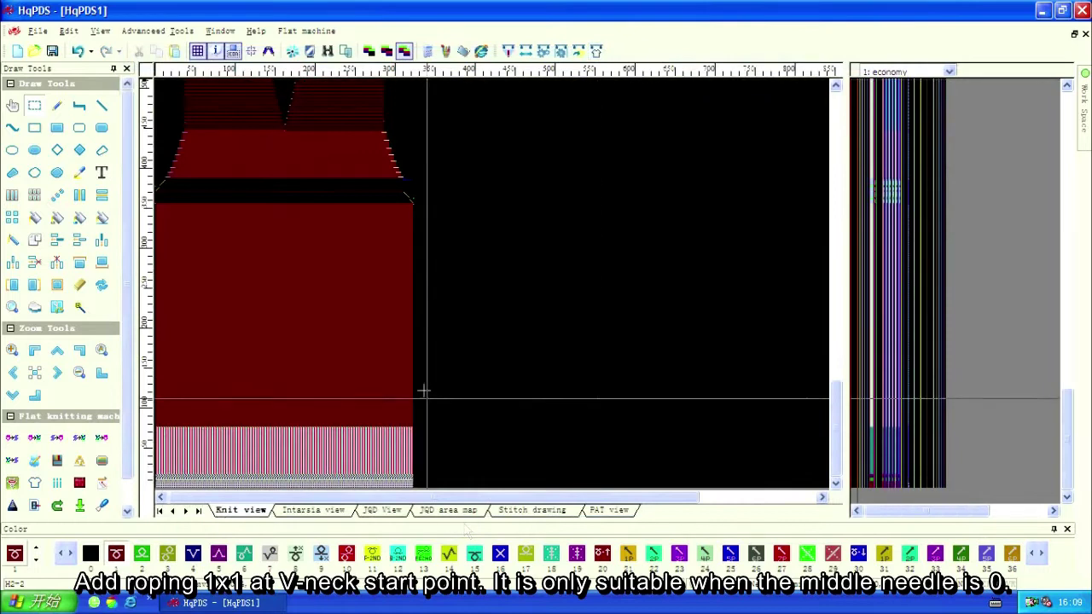
scroll(491, 284, "up", 3)
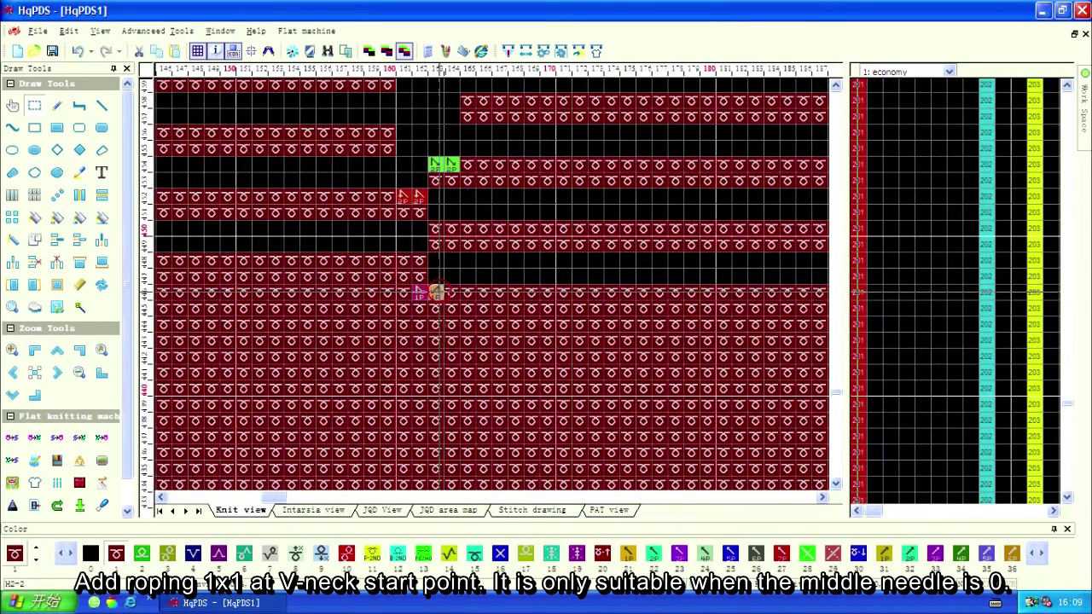
left_click(419, 293)
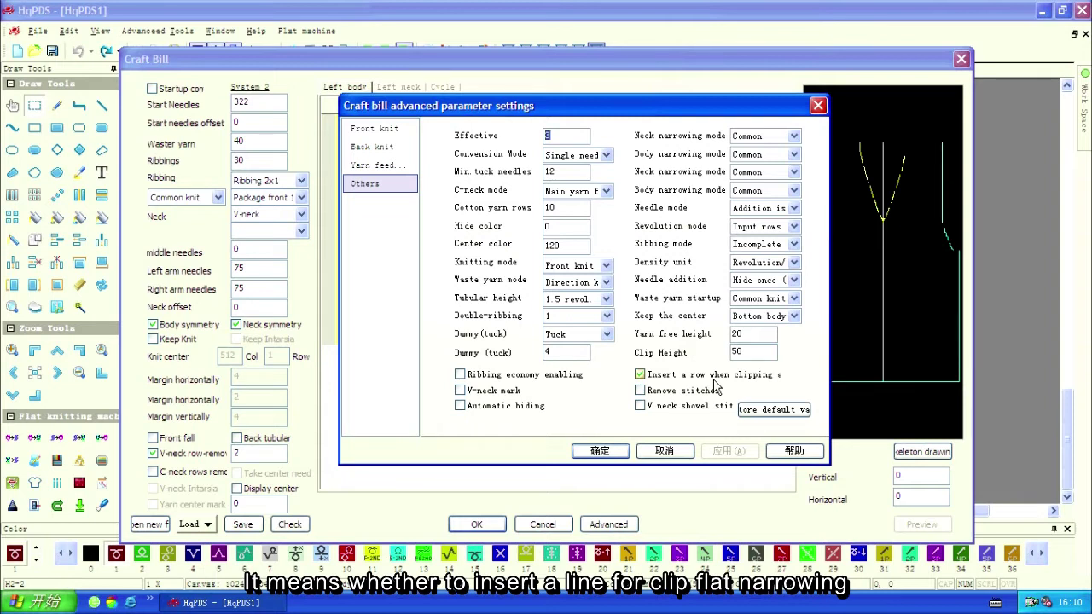
Generate the craft pattern with row insertion when clipping enabled and examine the clip narrowing area above the body.
left_click(596, 453)
left_click(489, 529)
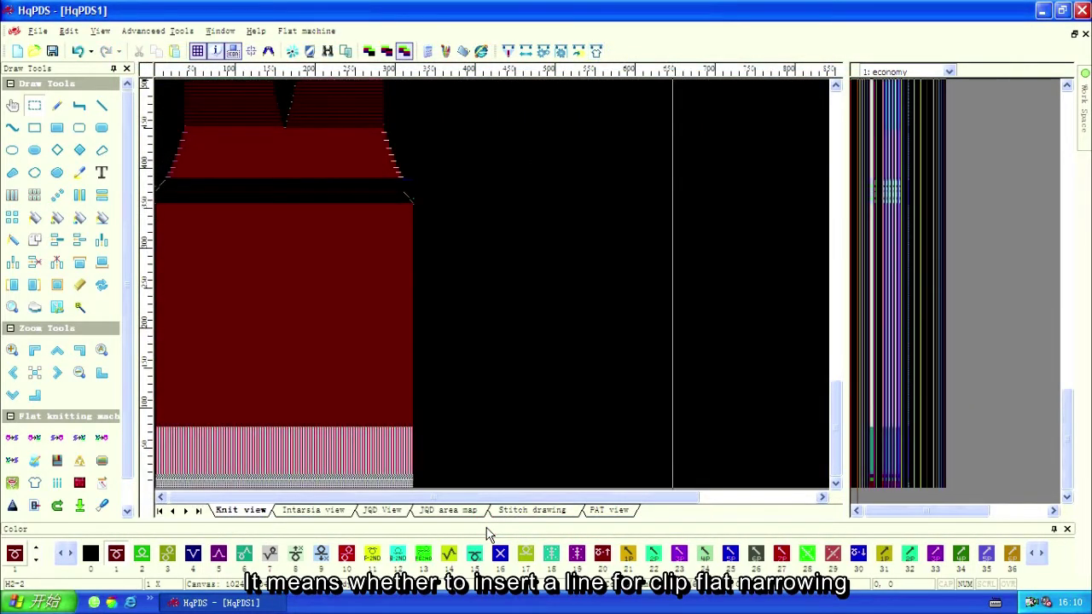
left_click_drag(410, 200, 192, 186)
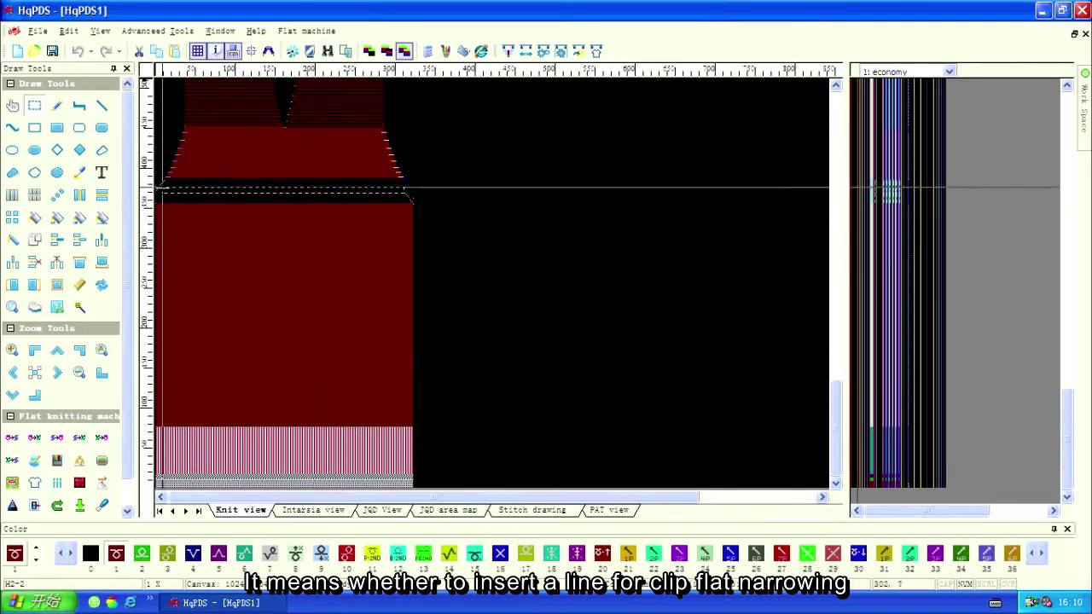
left_click(161, 188)
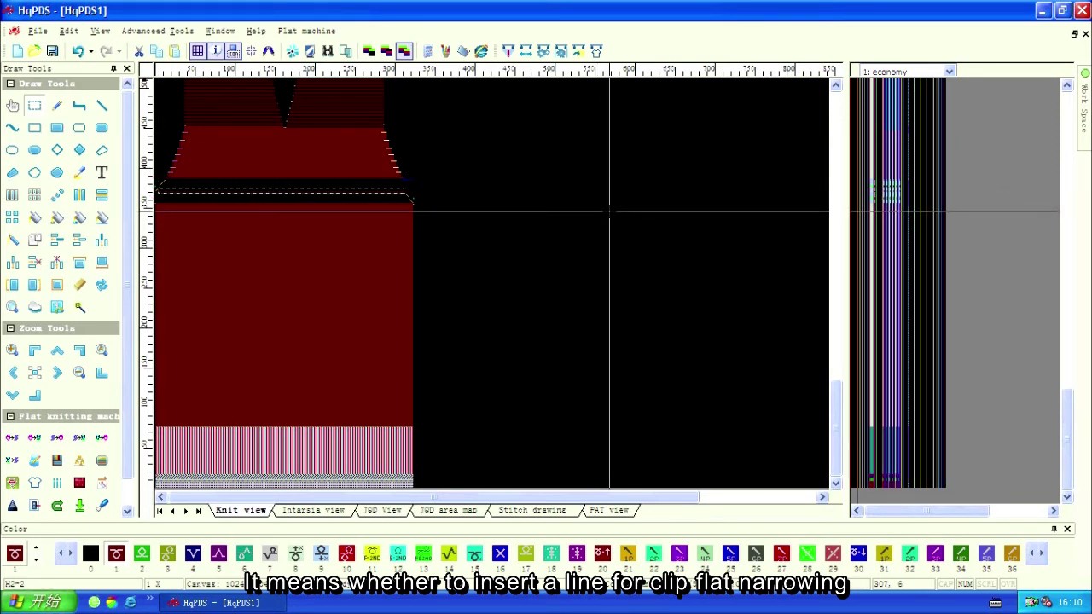
key("Escape")
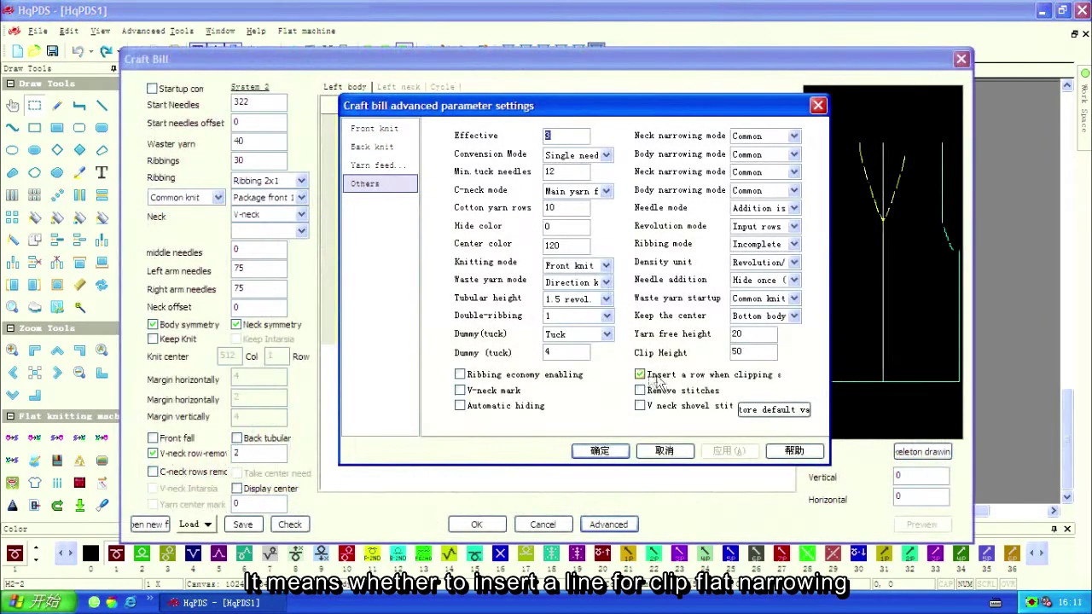
Turn off the row insertion when clipping in the advanced parameters and generate the craft pattern.
left_click(646, 375)
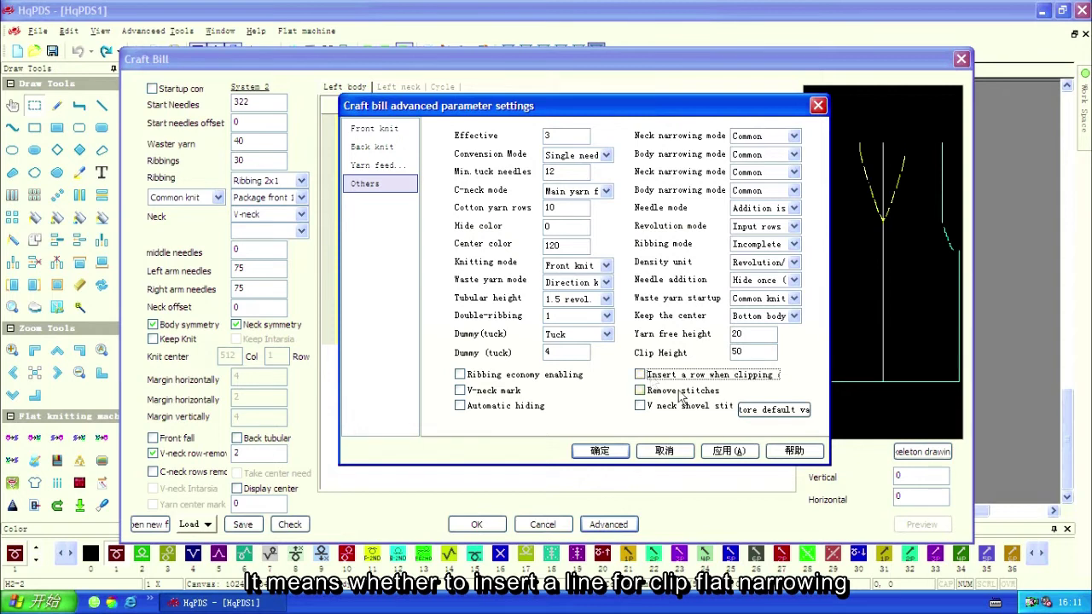
left_click(732, 453)
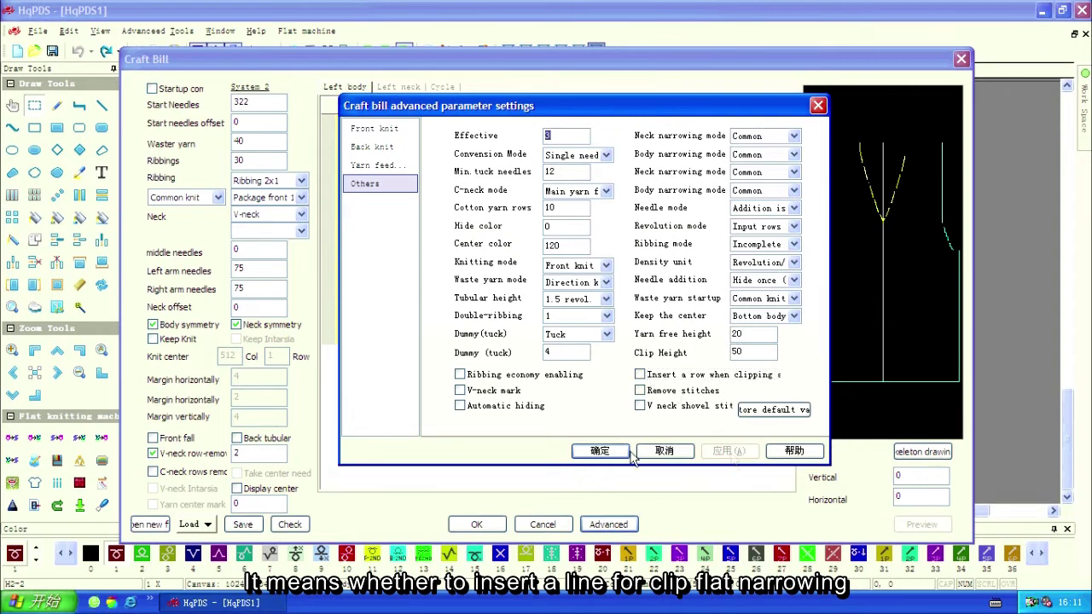
left_click(603, 451)
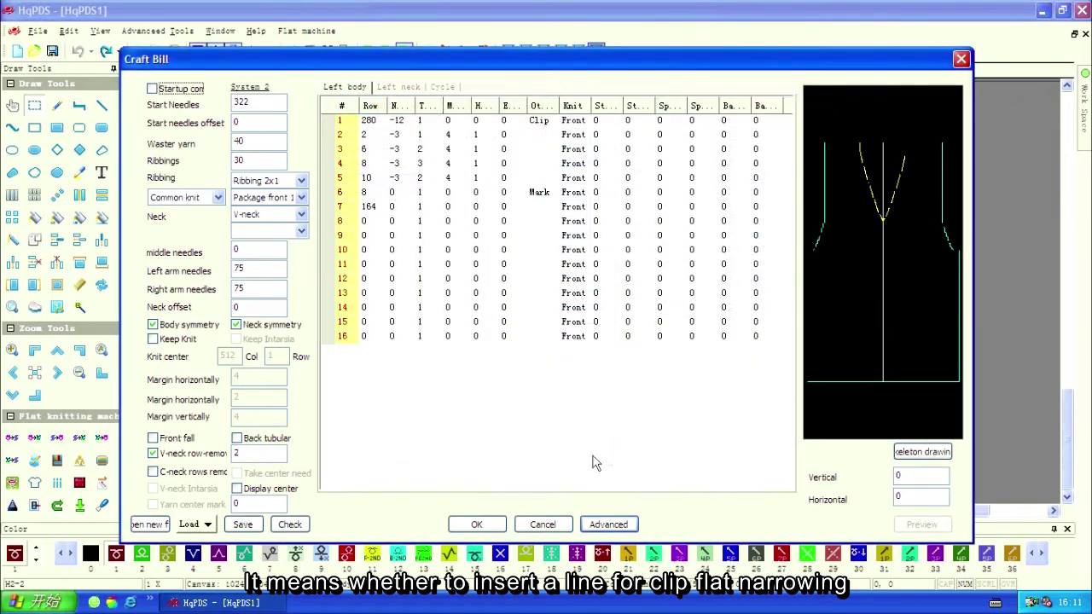
left_click(477, 526)
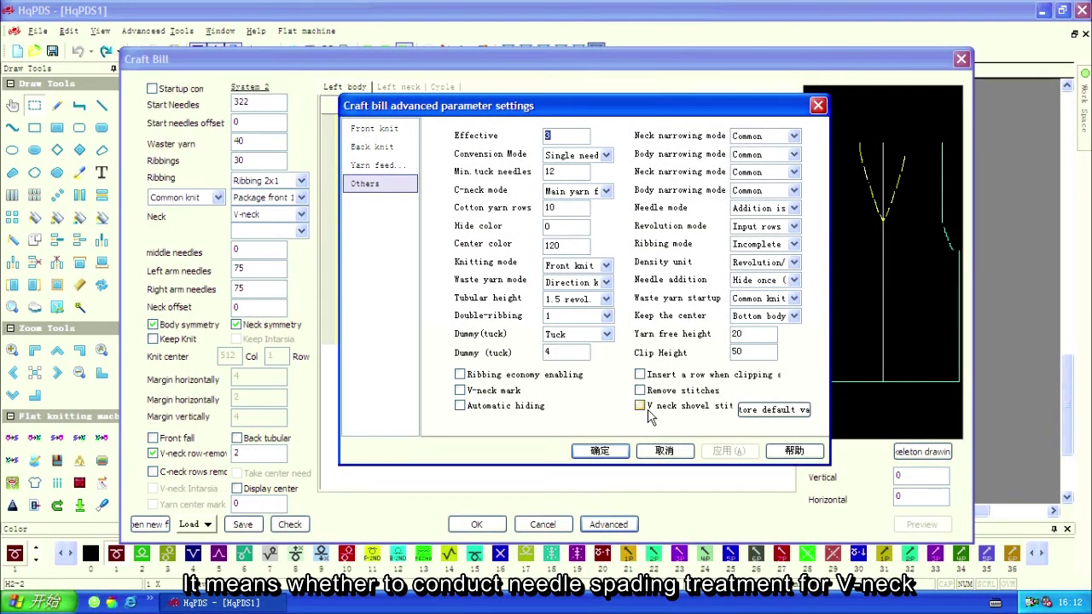
Turn on the V neck shovel stitch option in the advanced parameters, generate the craft pattern and inspect the V-neck.
left_click(641, 407)
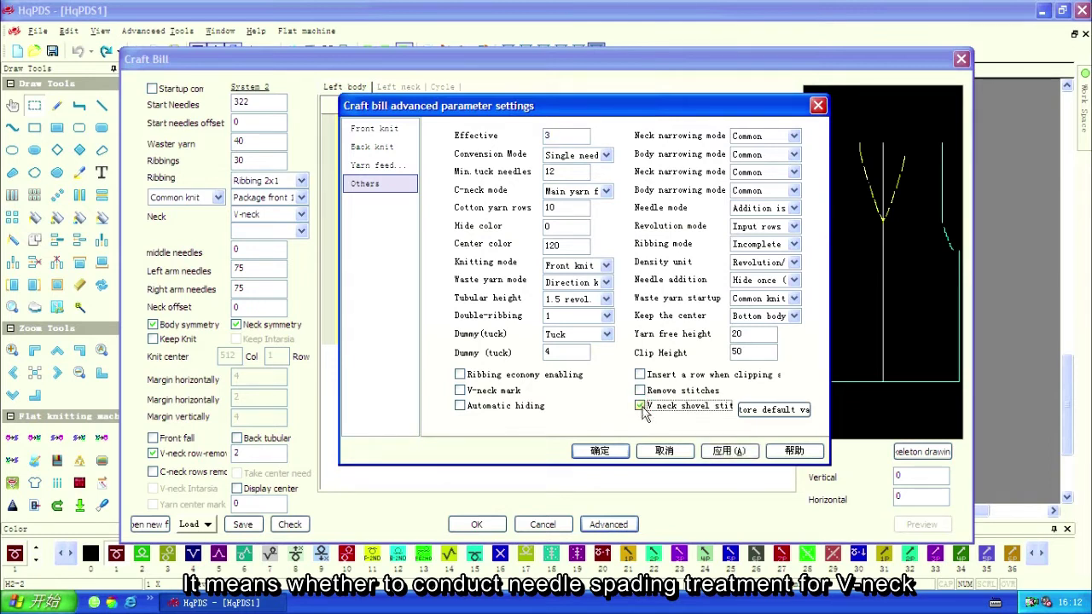
left_click(722, 452)
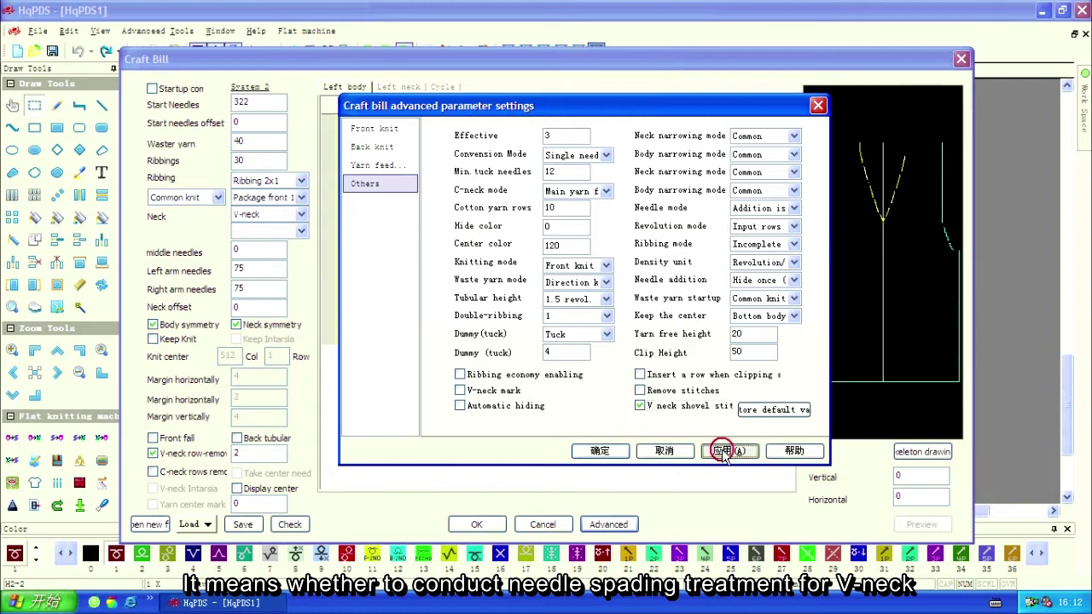
left_click(611, 452)
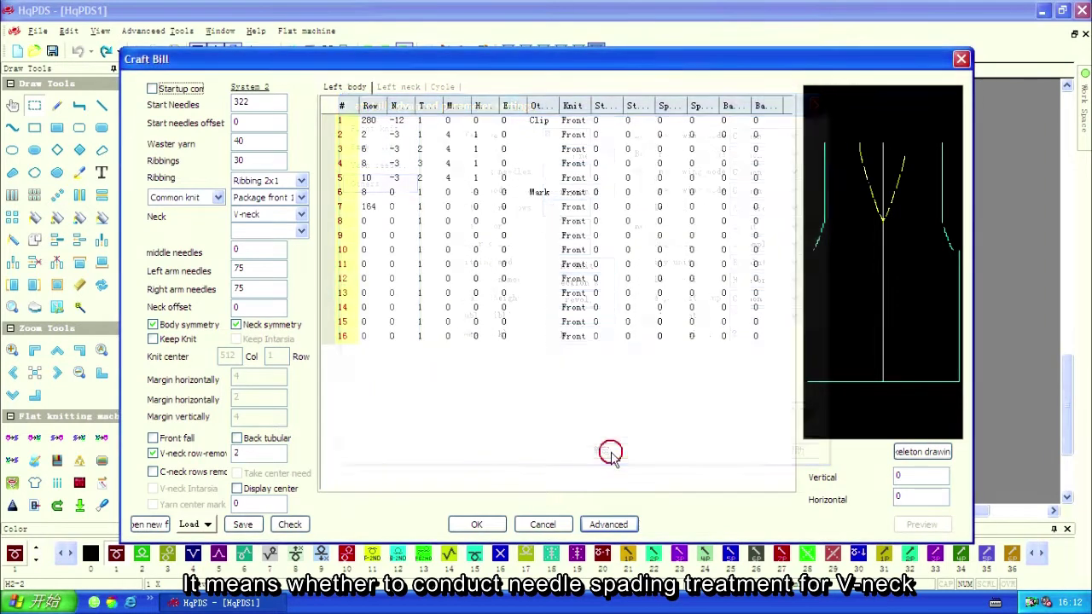
left_click(480, 524)
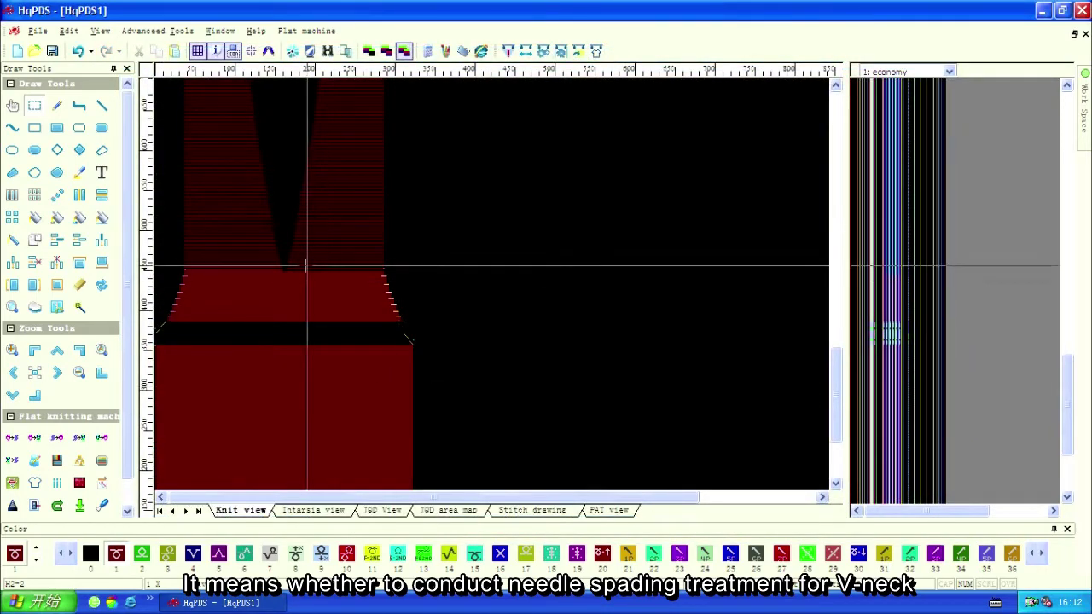
scroll(285, 262, "up", 3)
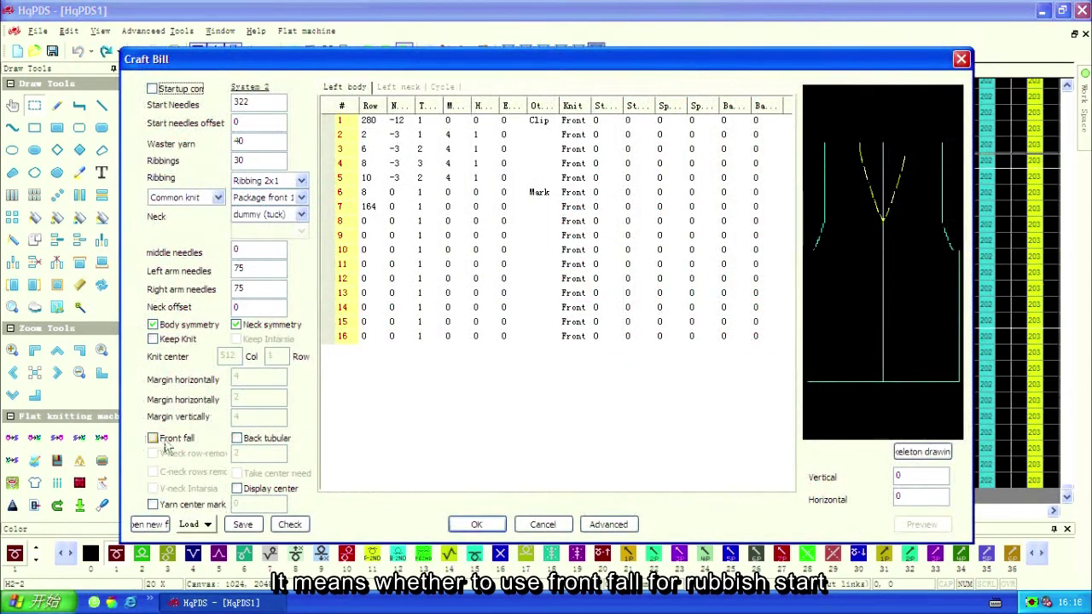
Turn on Front fall in the craft bill, generate the pattern and inspect the rows at the ribbing start.
left_click(154, 439)
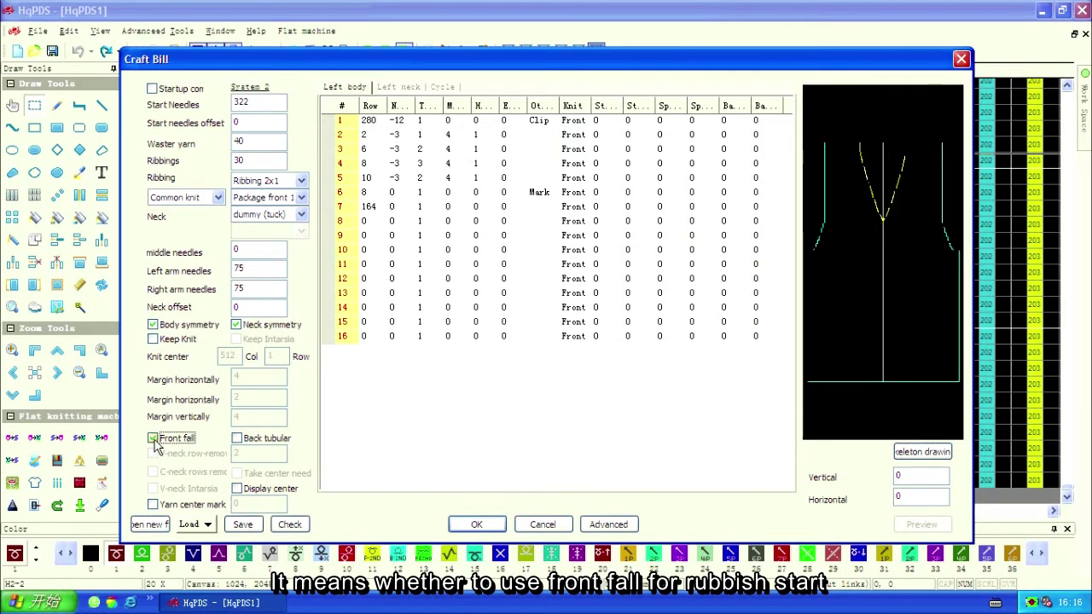
left_click(480, 526)
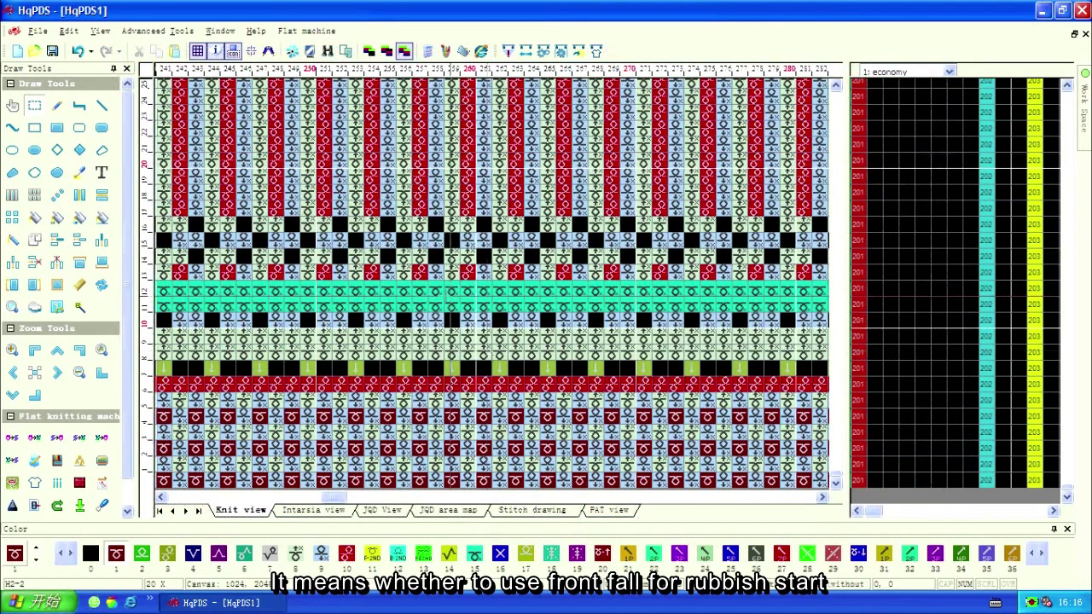
left_click(722, 290)
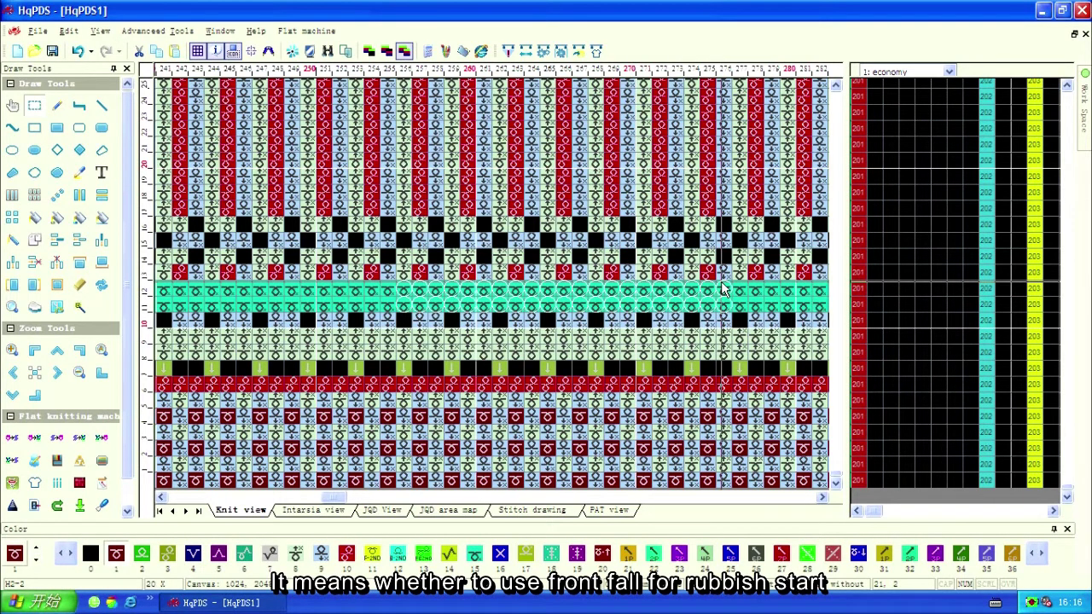
Reopen the craft bill, turn on Back tubular with Front fall off, generate the pattern and inspect the ribbing transition rows.
key("F9")
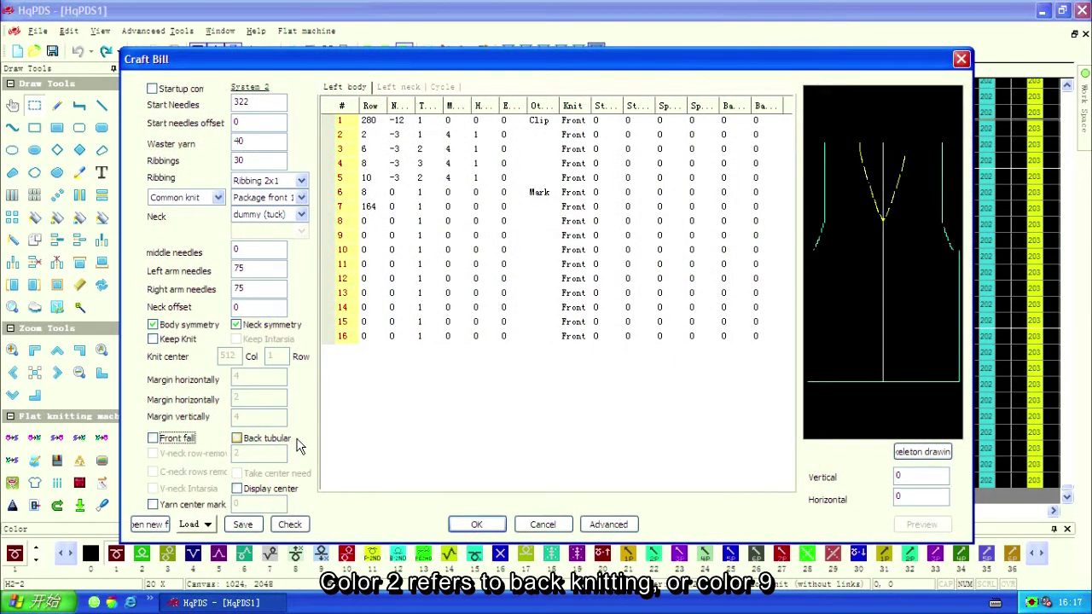
left_click(238, 439)
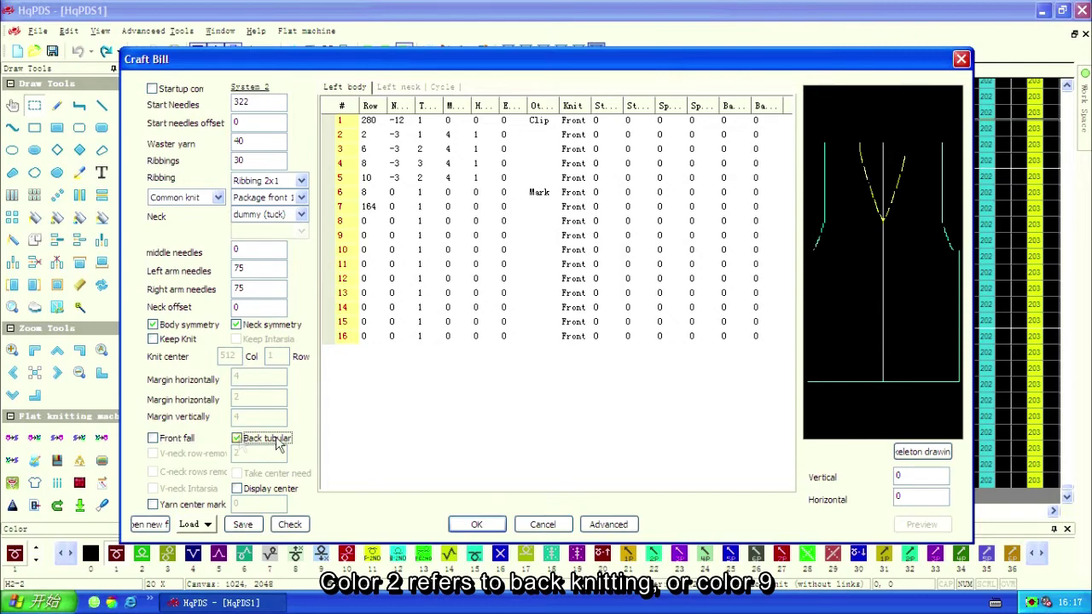
left_click(479, 525)
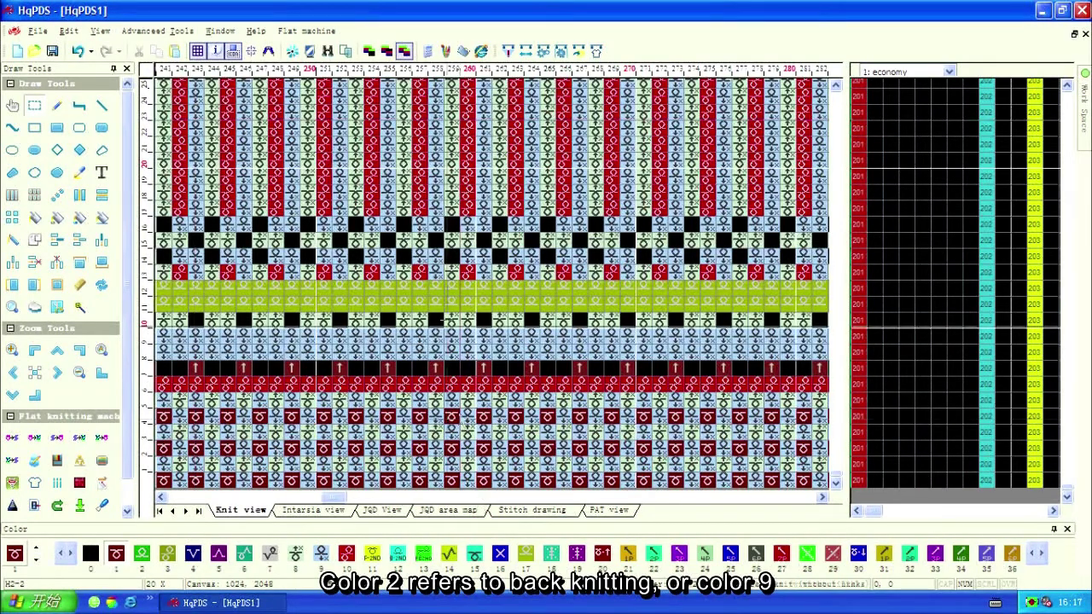
left_click_drag(420, 261, 692, 257)
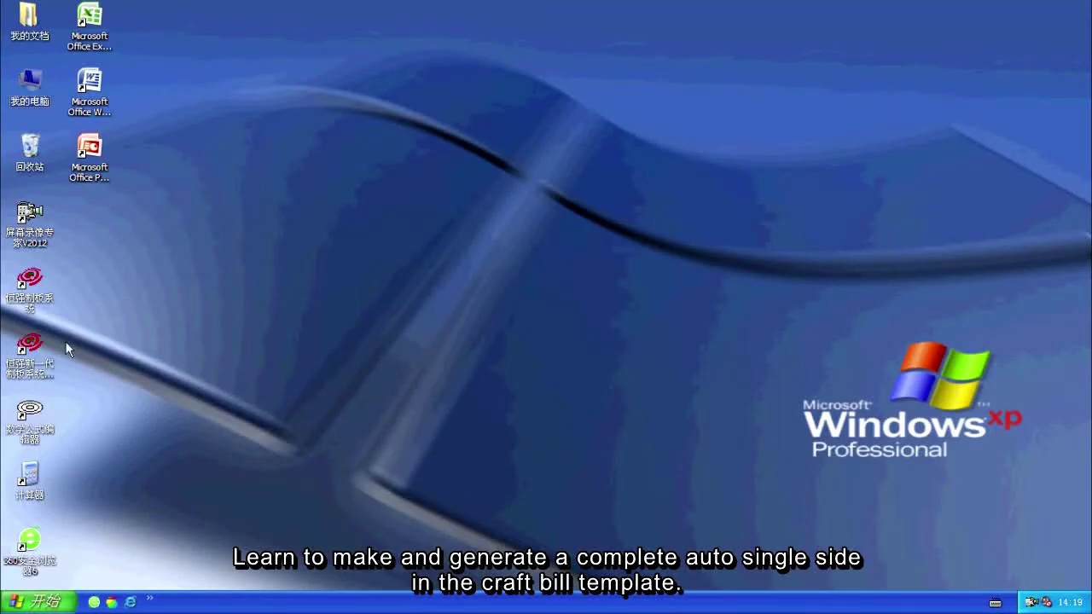
Switch to the HqPDS pattern design software by launching it from the desktop.
left_click(26, 368)
double_click(28, 373)
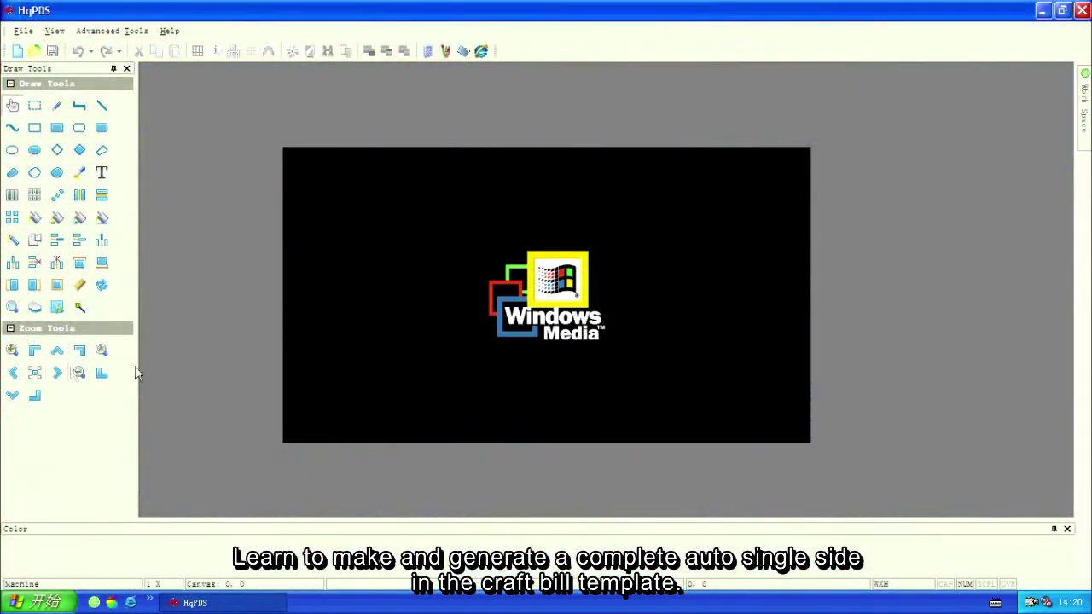
left_click(347, 367)
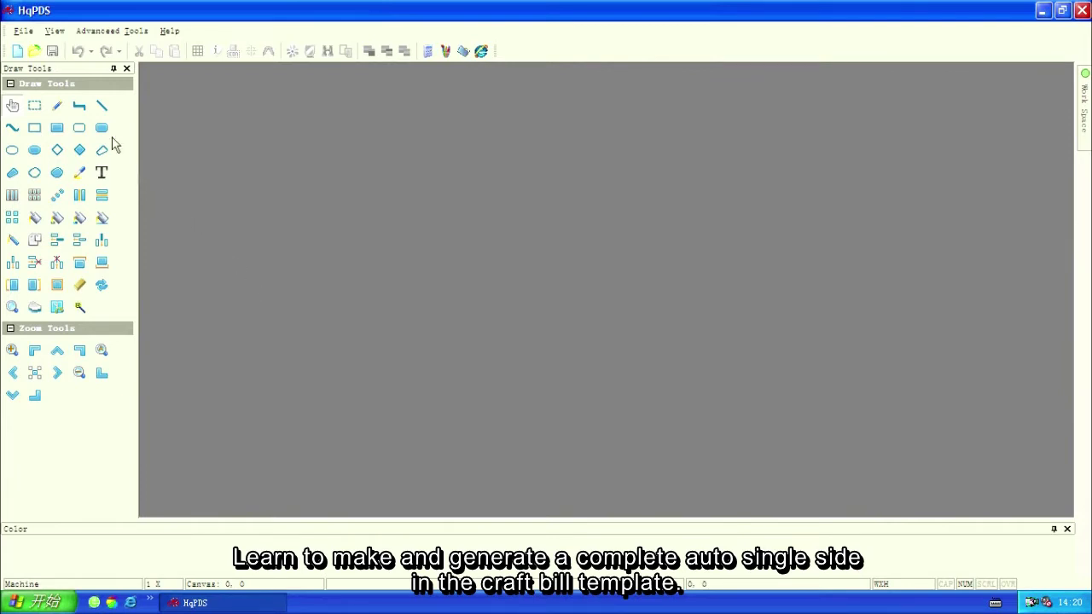
Create a new file for the H2-2 machine model with a 1024 * 2048 canvas and no ribbing.
left_click(26, 32)
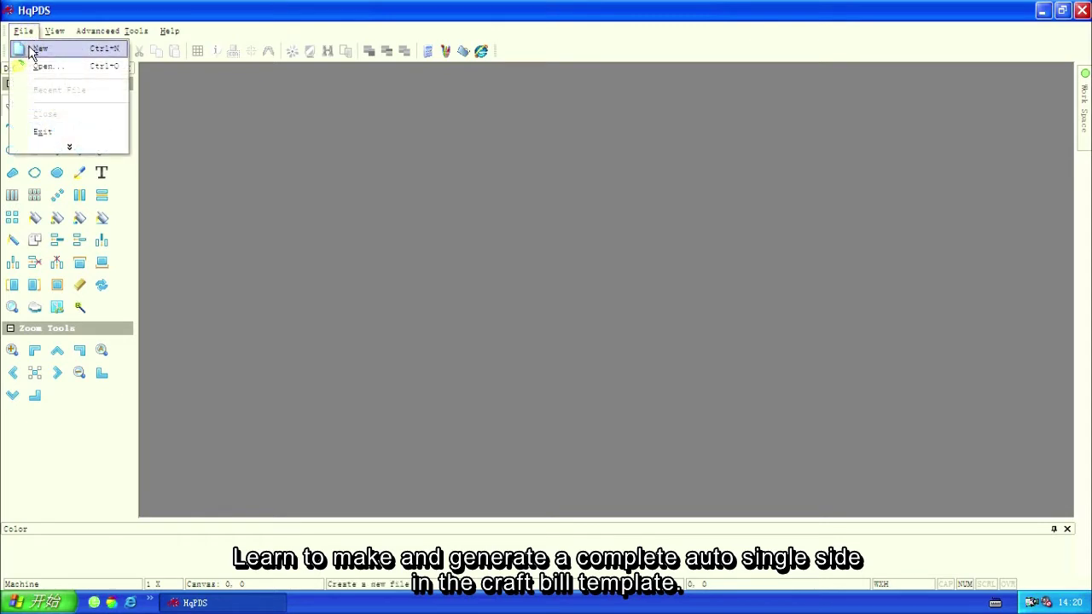
left_click(32, 52)
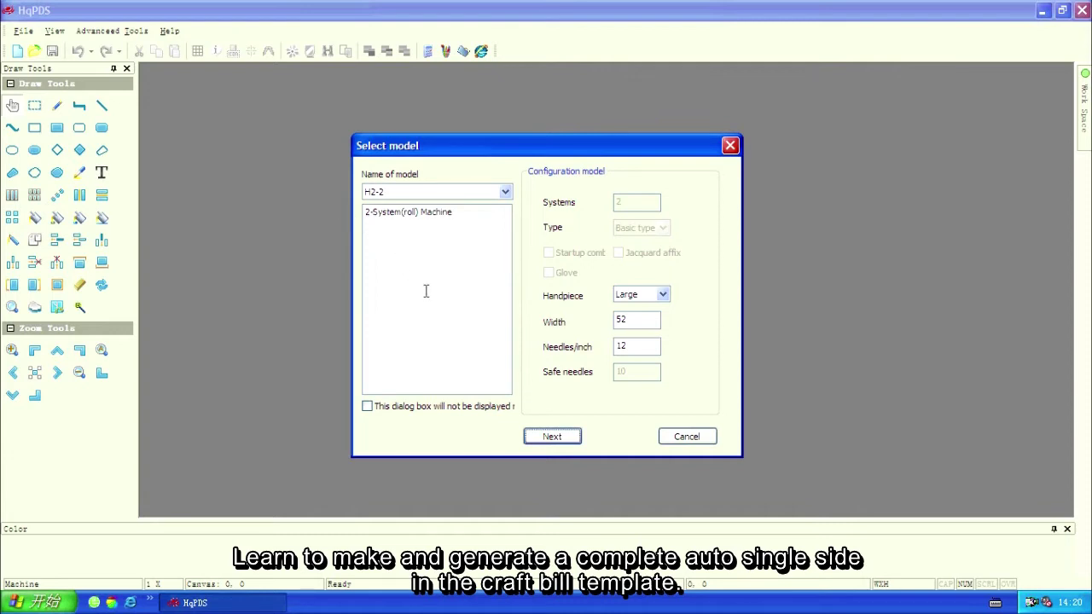
left_click(552, 437)
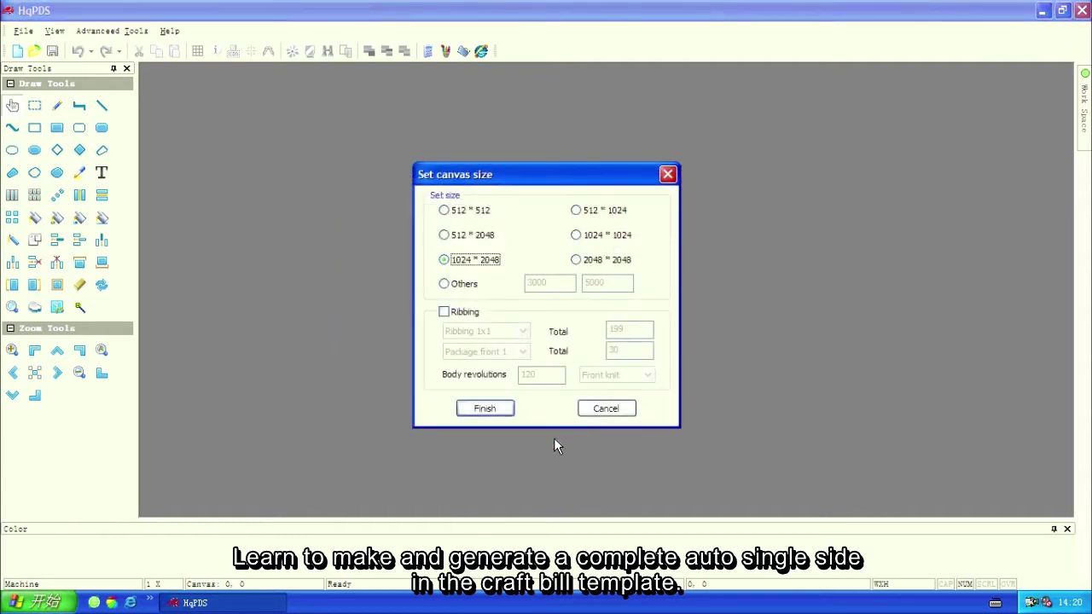
left_click(490, 410)
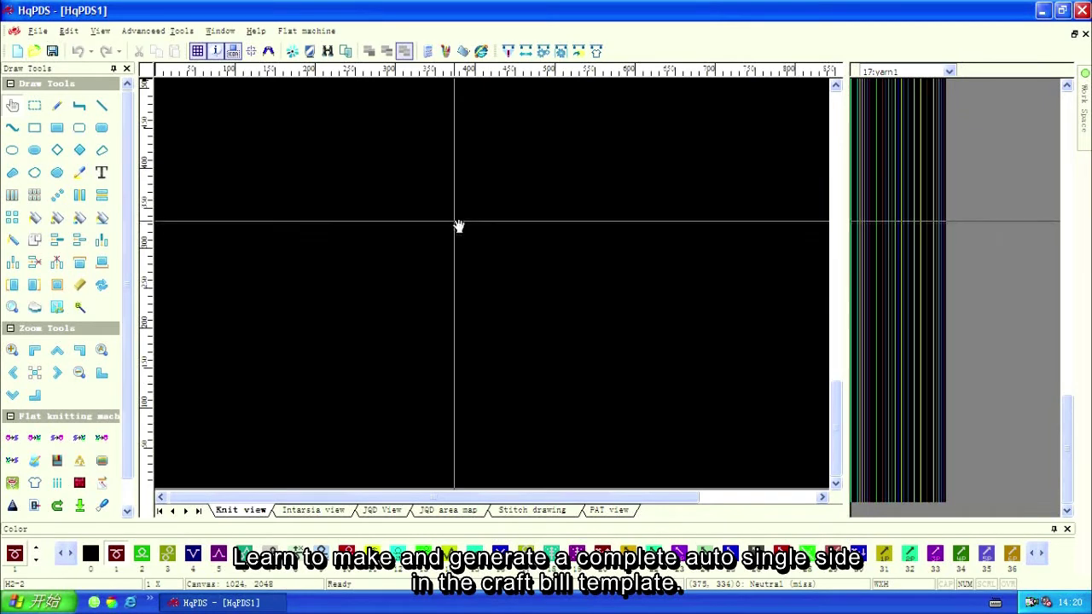
Start a new form in the craft bill and turn off the startup comb option.
left_click(596, 52)
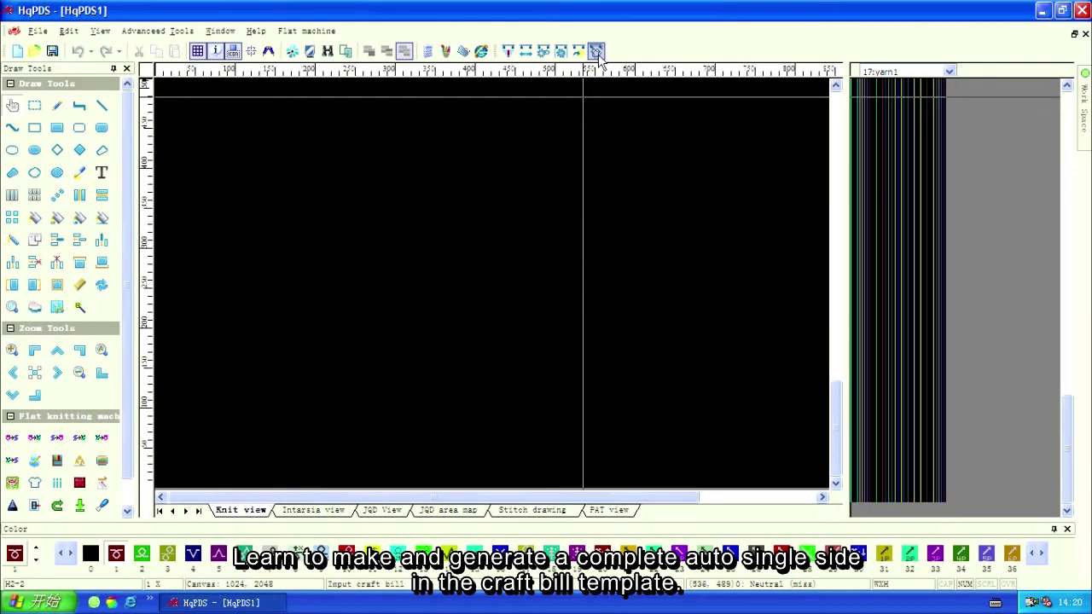
left_click(597, 53)
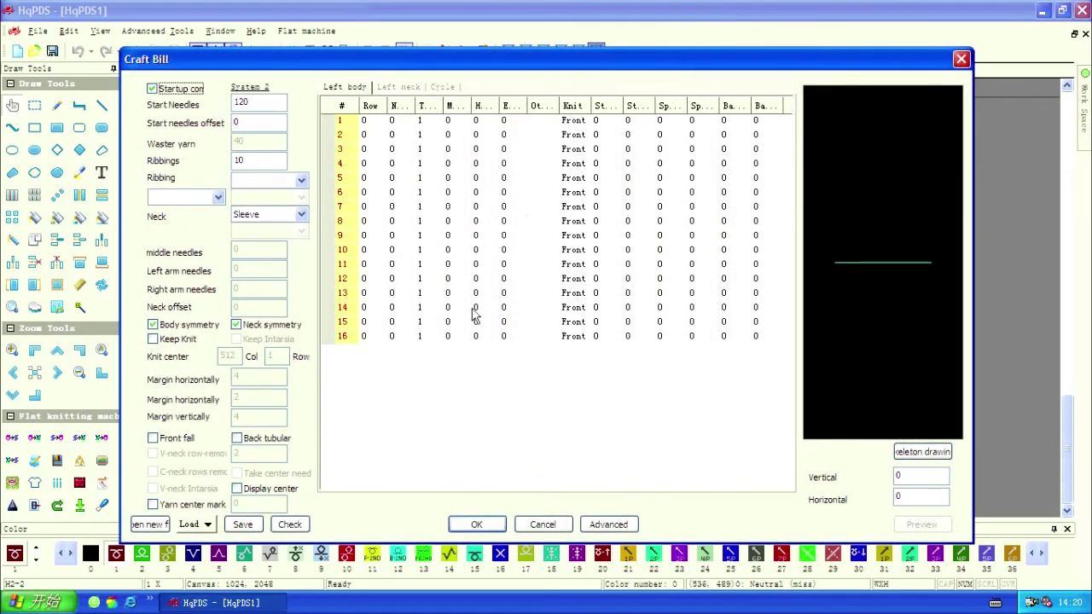
left_click(145, 526)
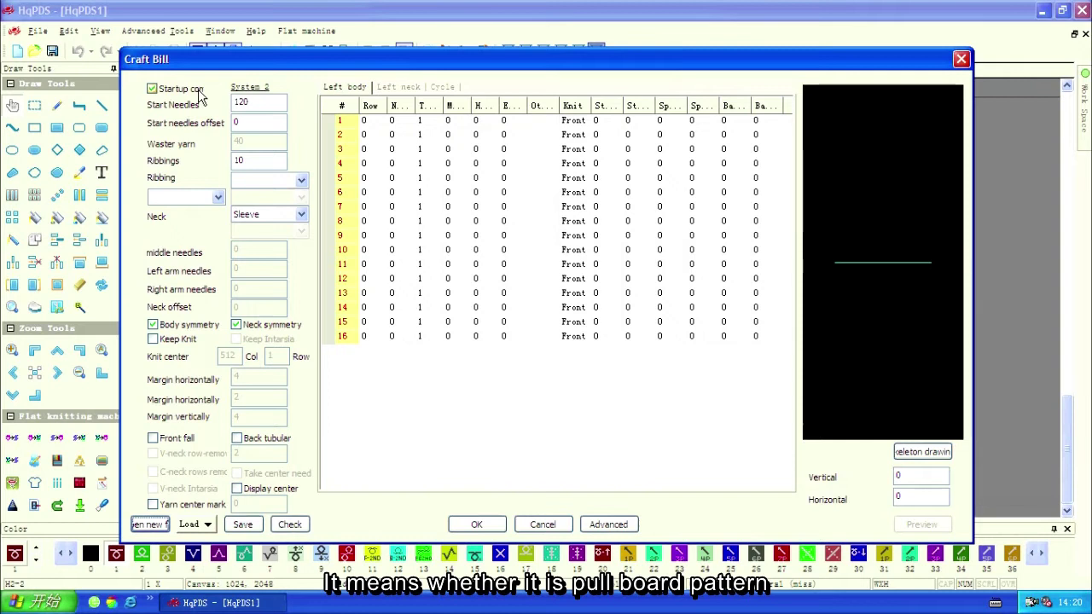
left_click(152, 90)
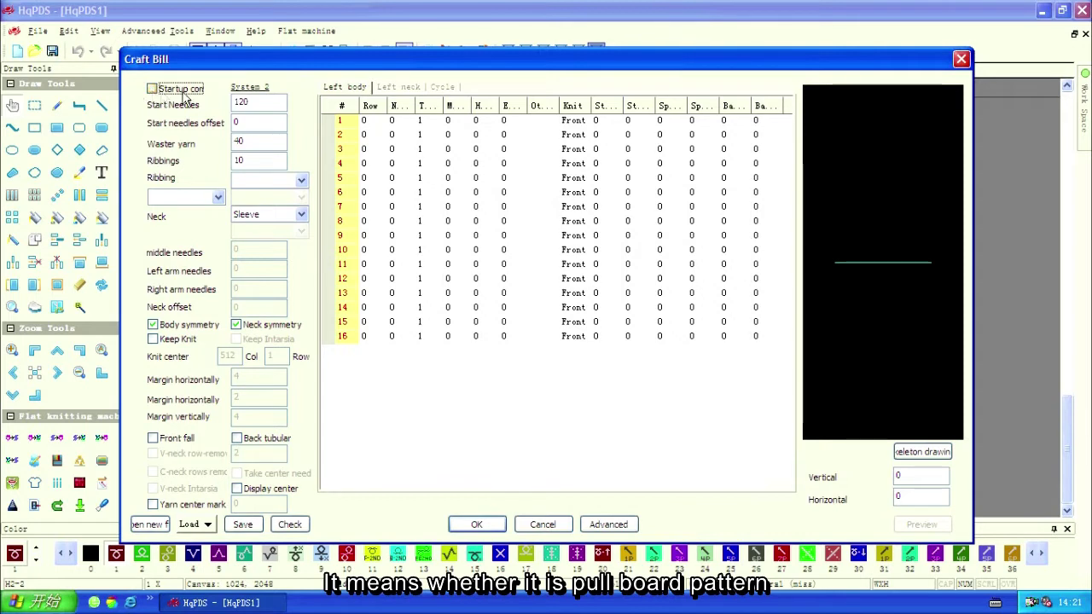
Set the craft bill's start needles to 217, waster yarn to 2 and ribbings to 20.
left_click_drag(252, 100, 233, 101)
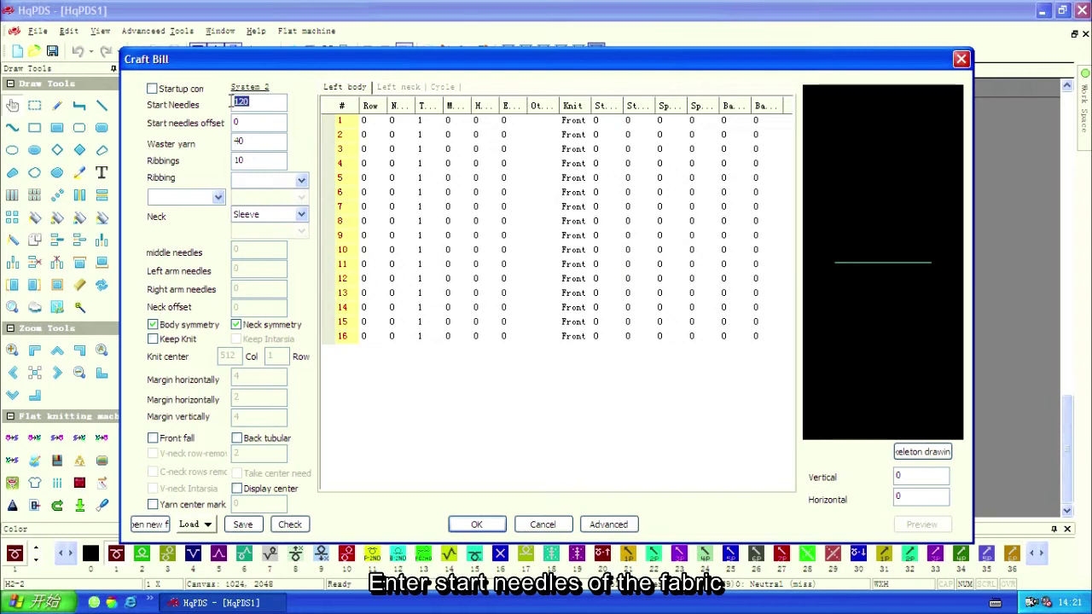
type("217")
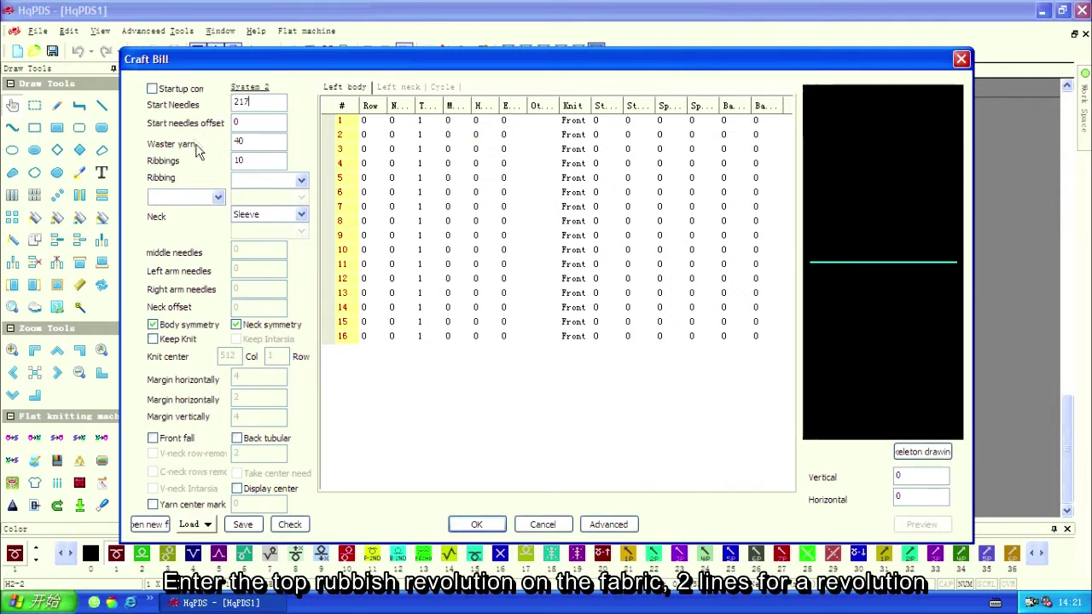
left_click(245, 142)
left_click_drag(247, 146, 229, 141)
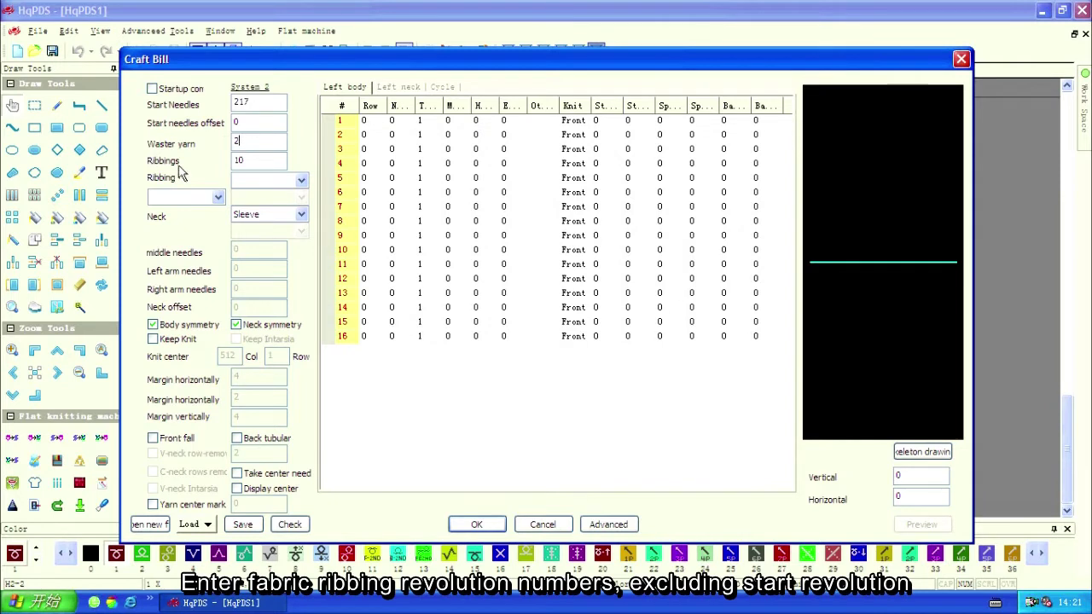
double_click(242, 159)
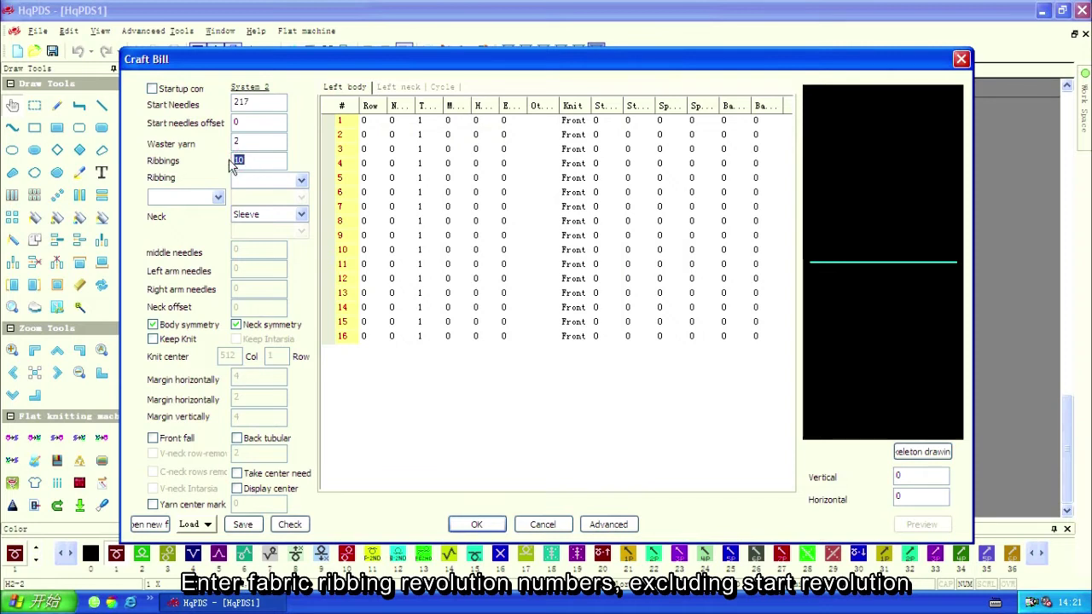
type("20")
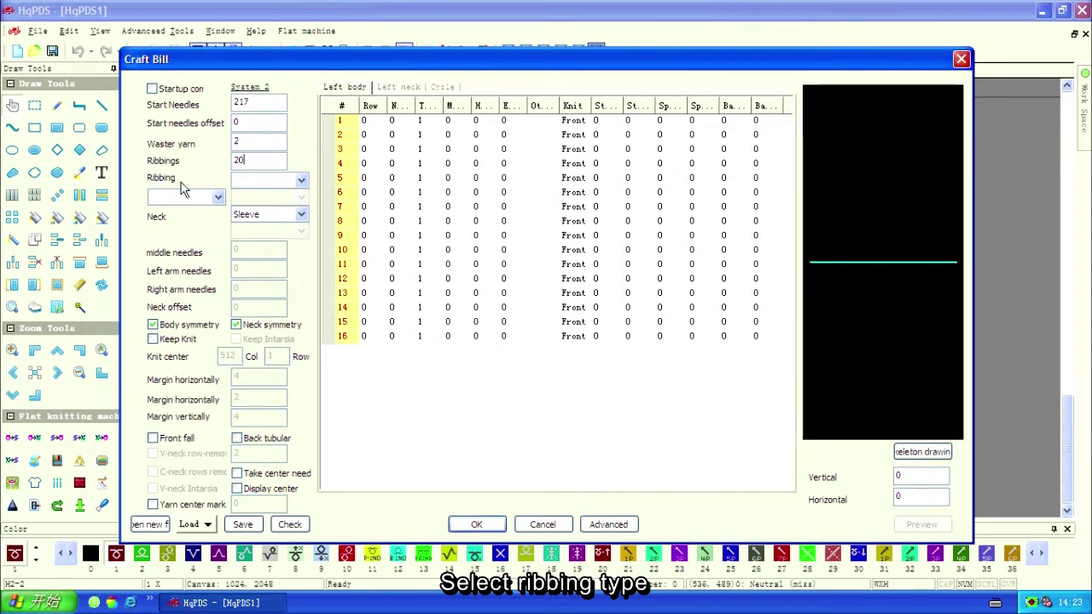
Set the ribbing type to Ribbing 1x1 with Package front 1 and the ribbing-to-body transition to Common knit.
left_click(301, 181)
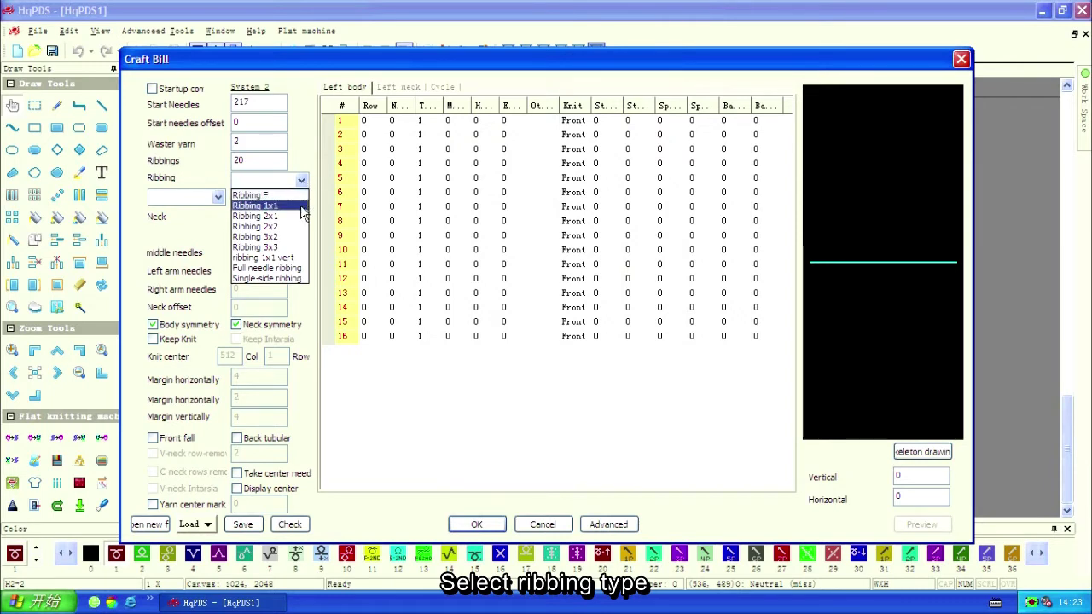
left_click(302, 207)
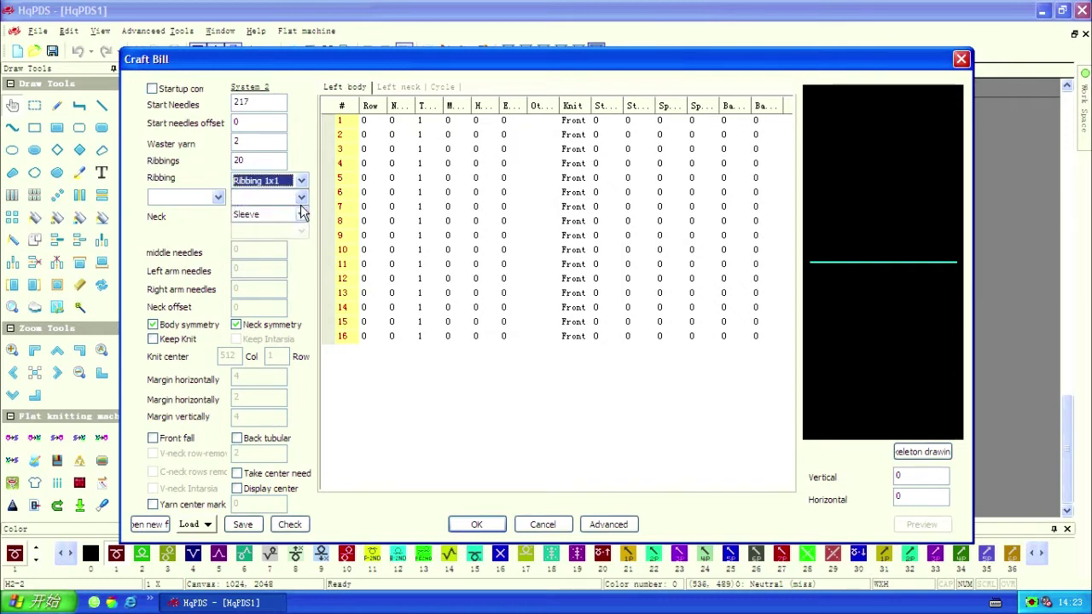
left_click(301, 199)
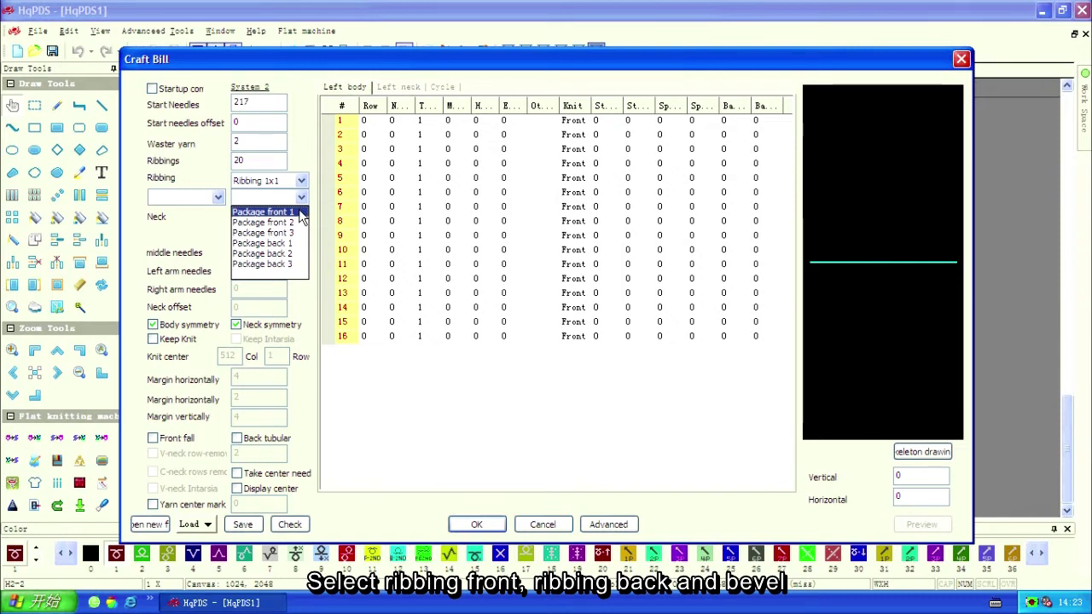
left_click(299, 213)
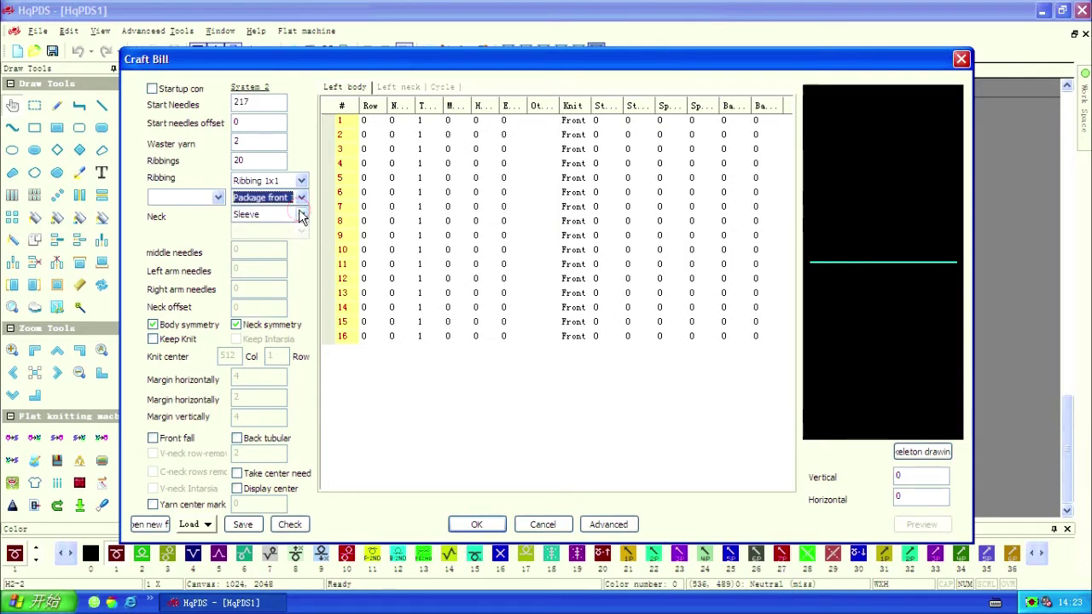
left_click(219, 197)
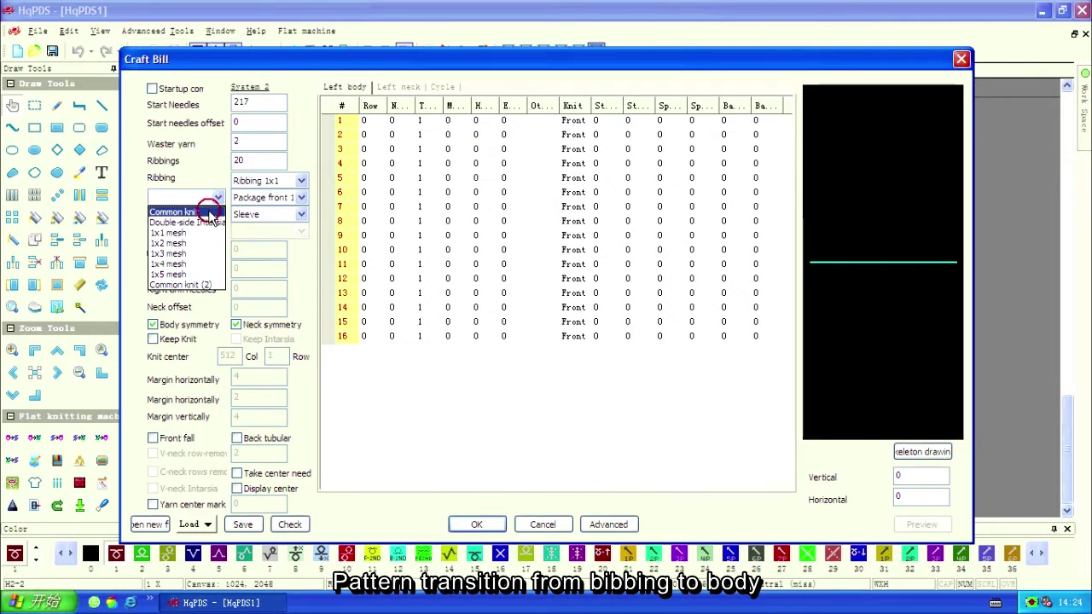
left_click(210, 212)
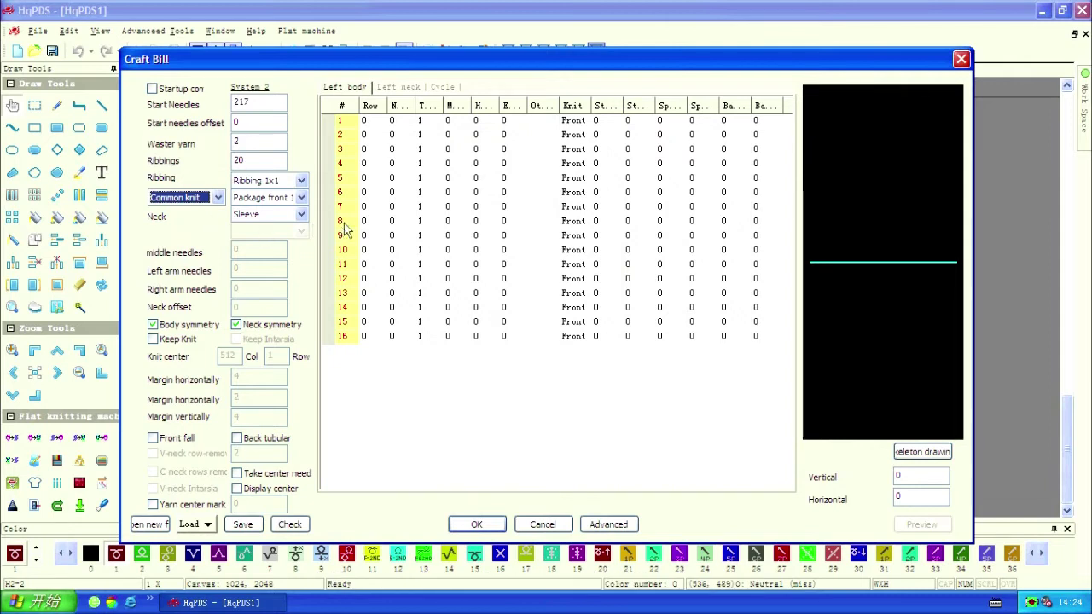
Enter 400 rows in the first line of the left body table and generate the pattern.
left_click(374, 121)
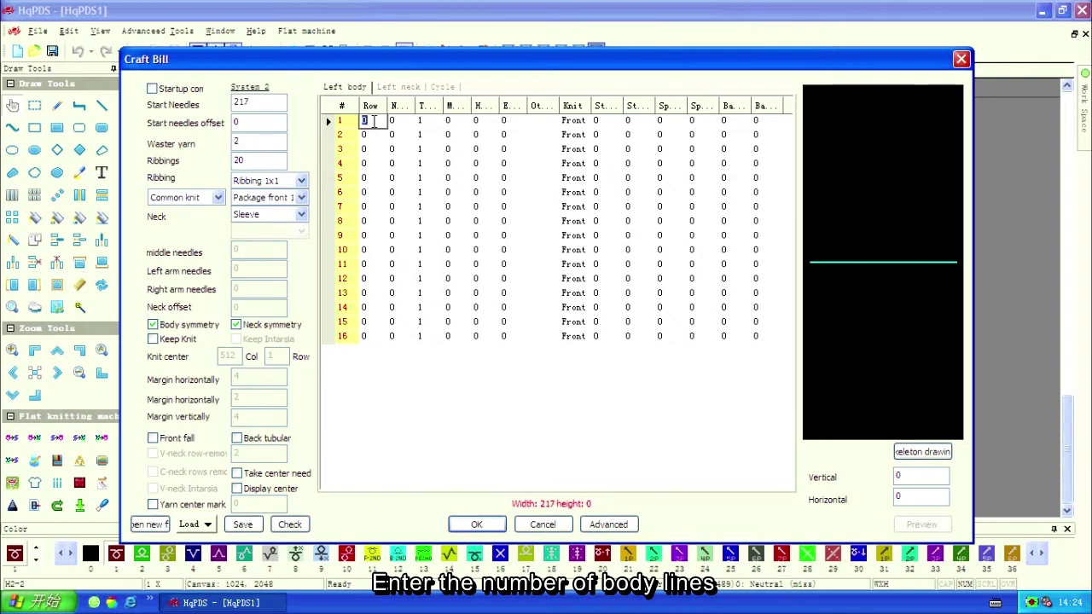
type("400")
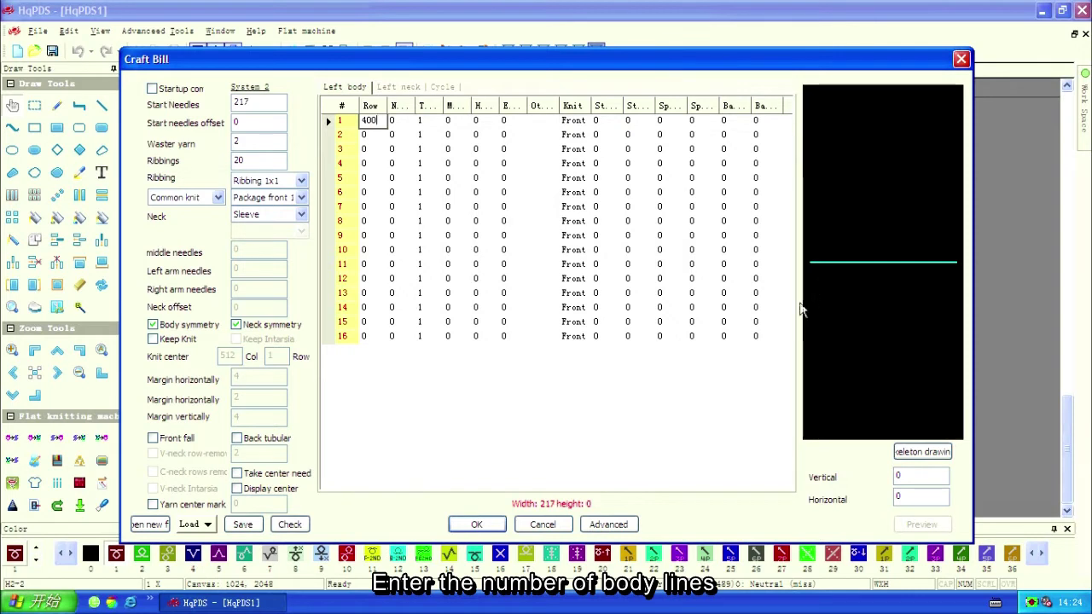
left_click(543, 382)
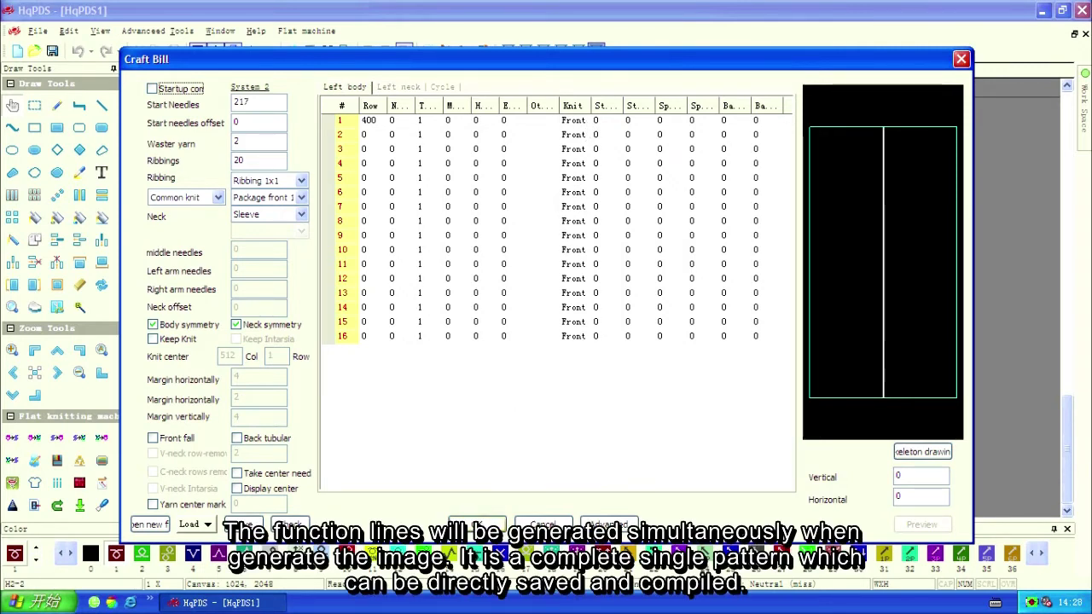
left_click(477, 525)
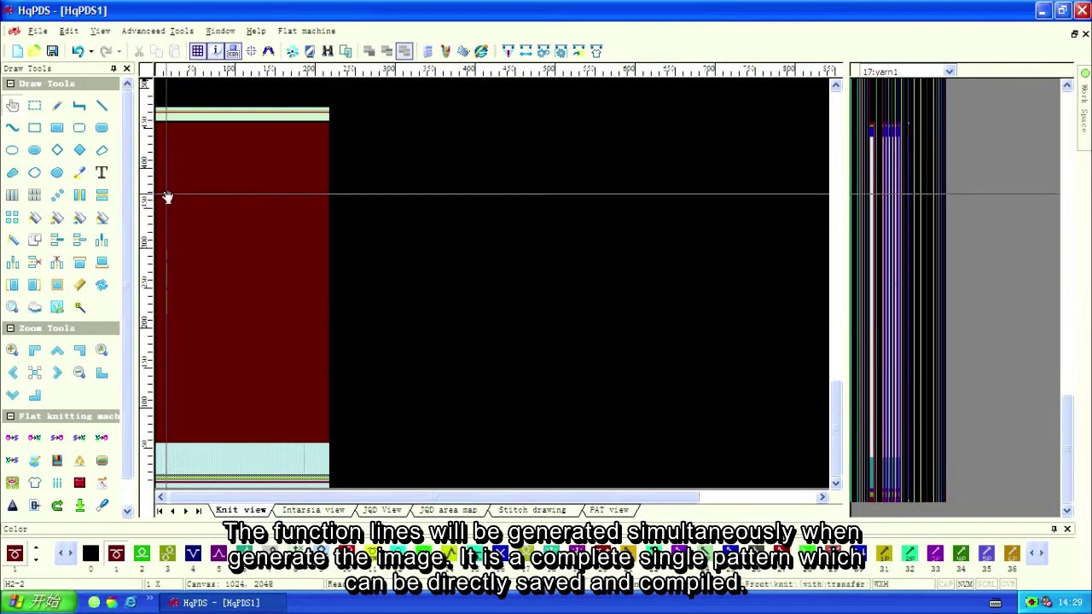
Save the pattern as 1 in HqPDS format inside a new desktop folder named file.
left_click(53, 52)
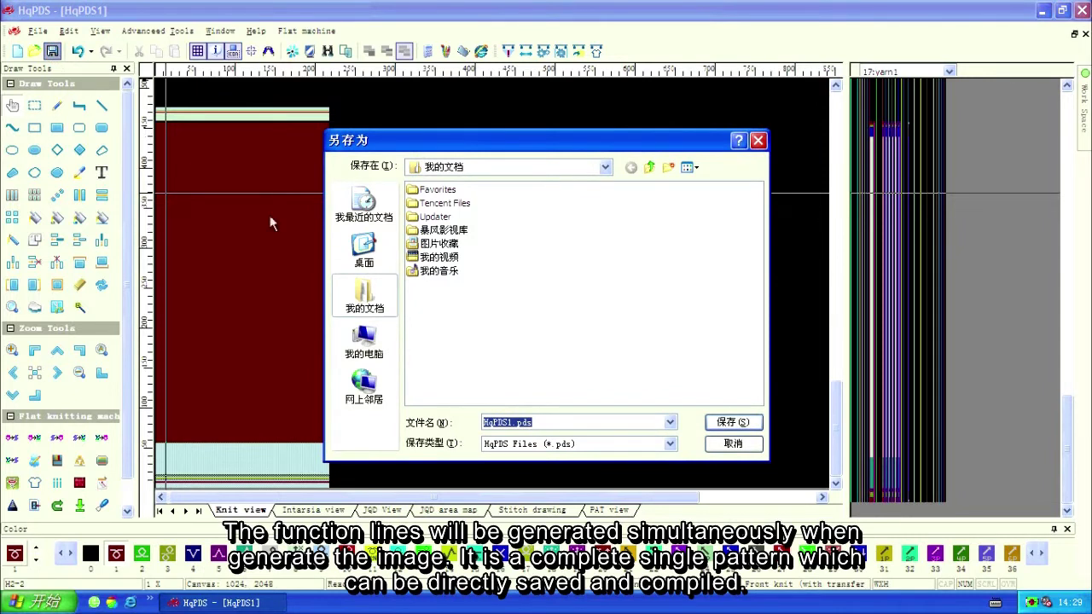
left_click(378, 265)
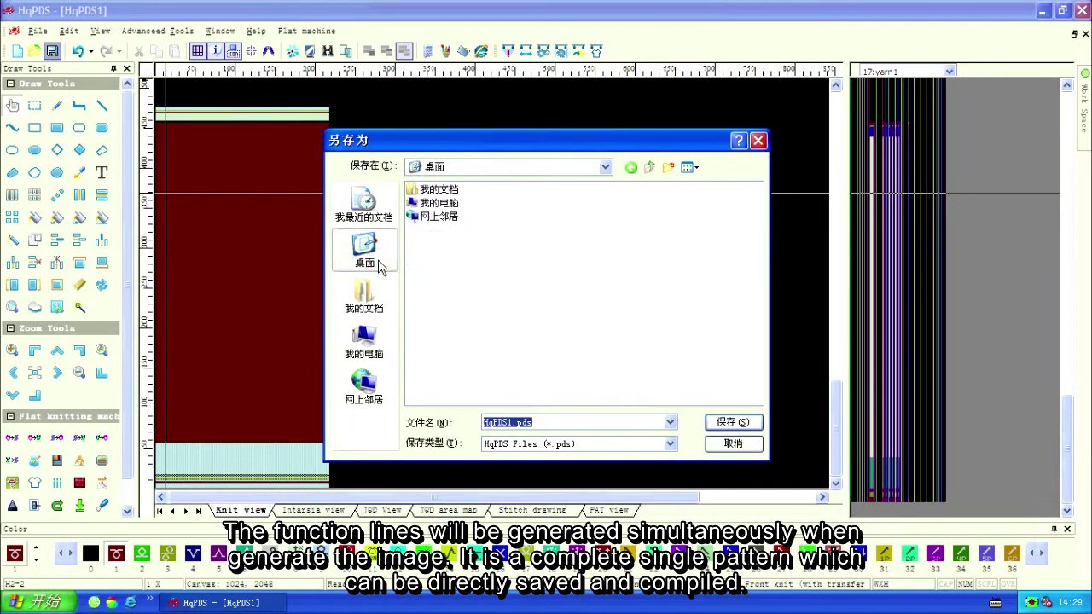
left_click(669, 169)
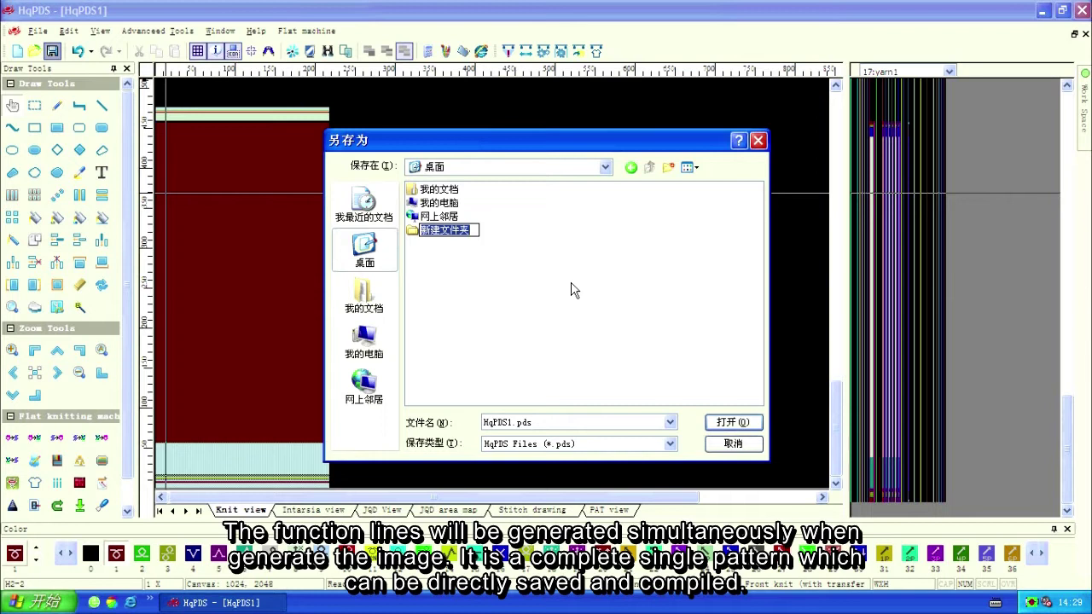
type("file")
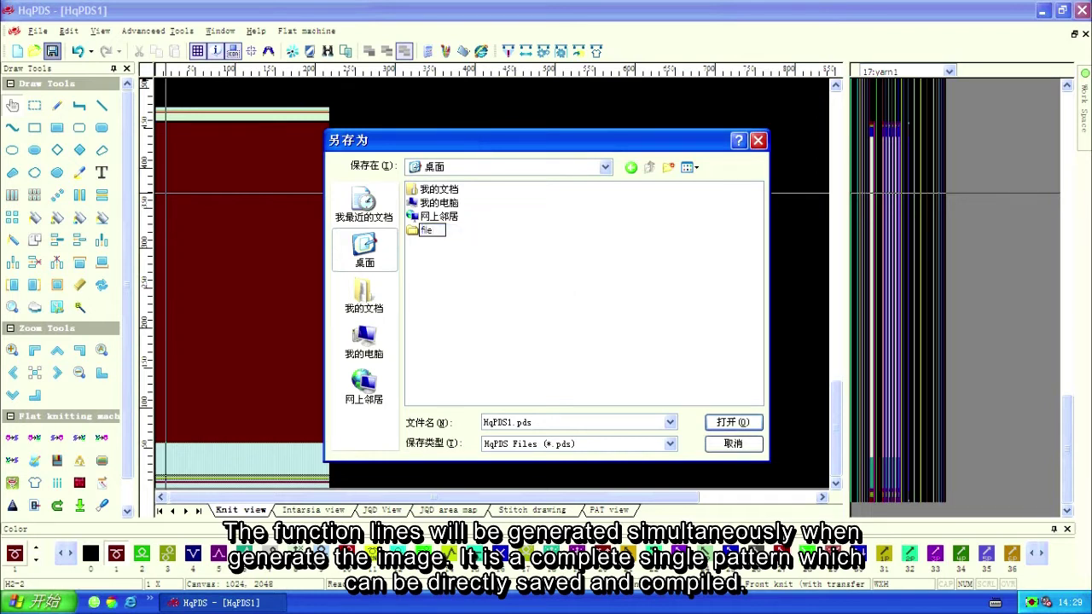
double_click(414, 231)
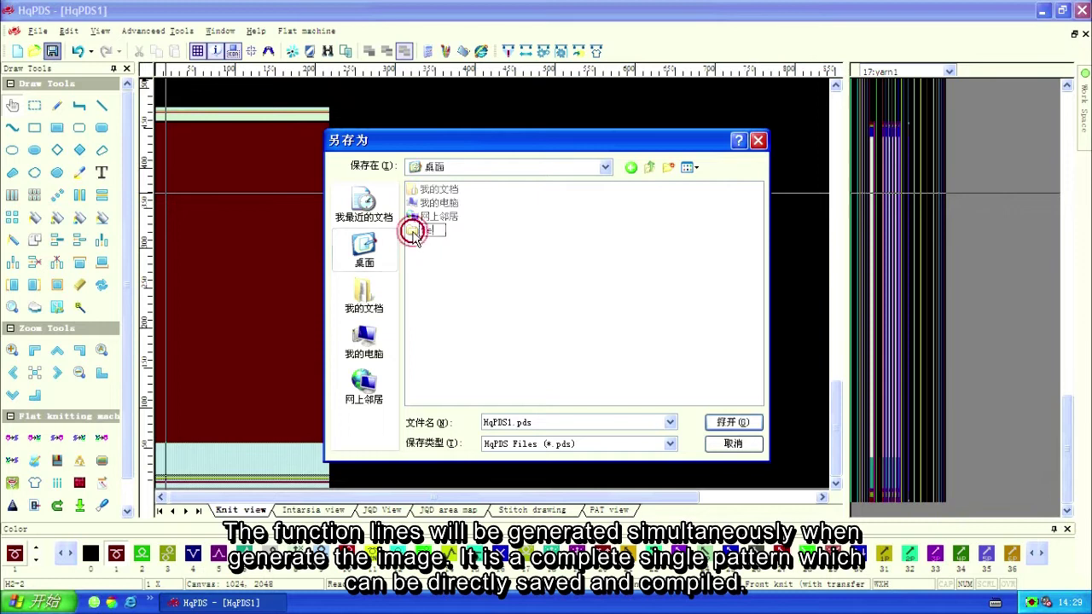
double_click(538, 422)
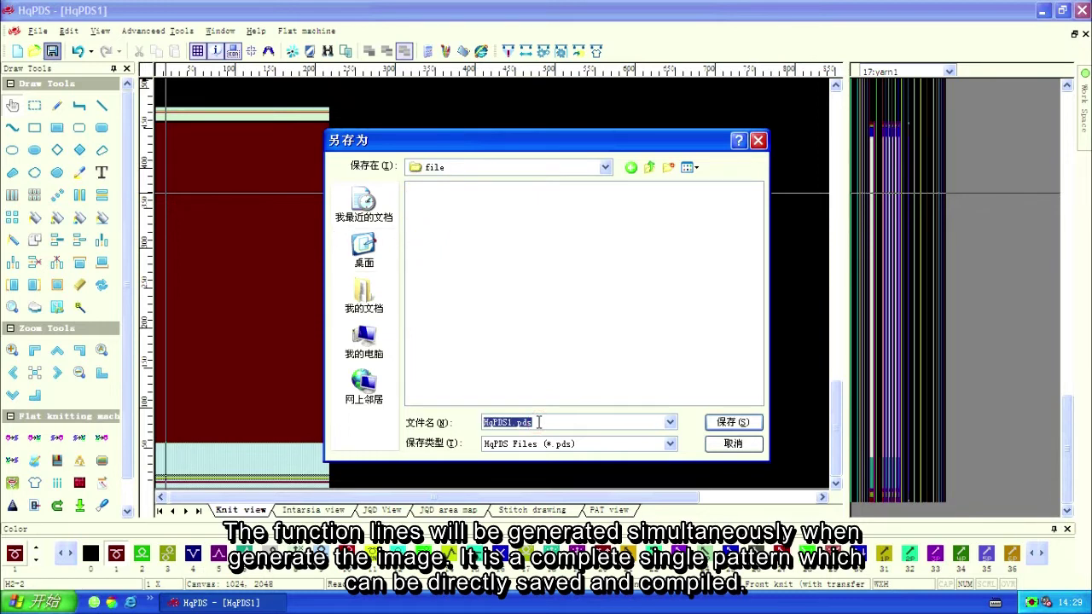
type("1")
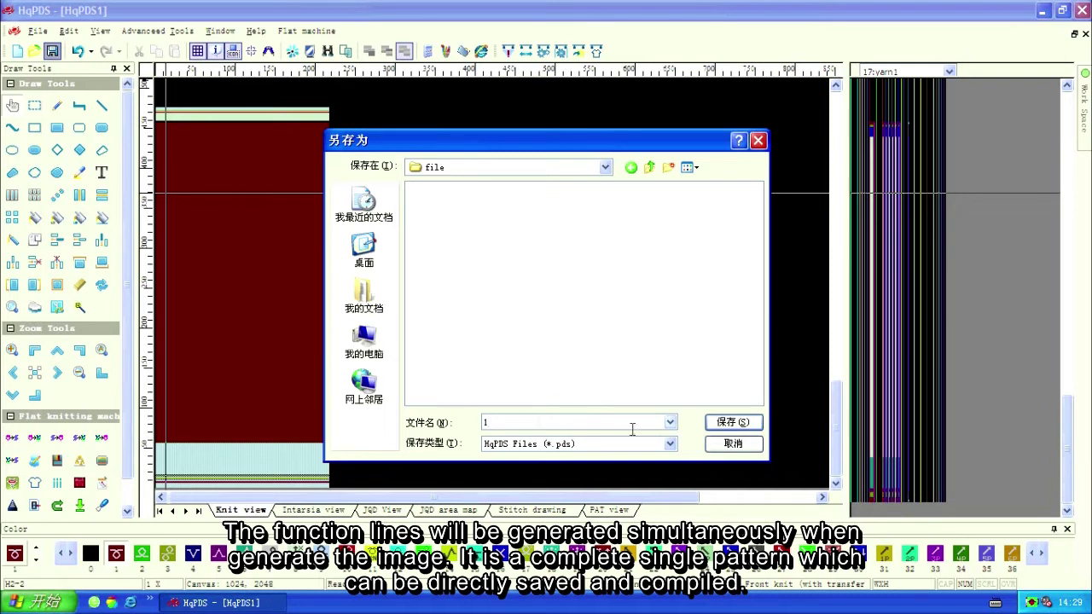
left_click(728, 424)
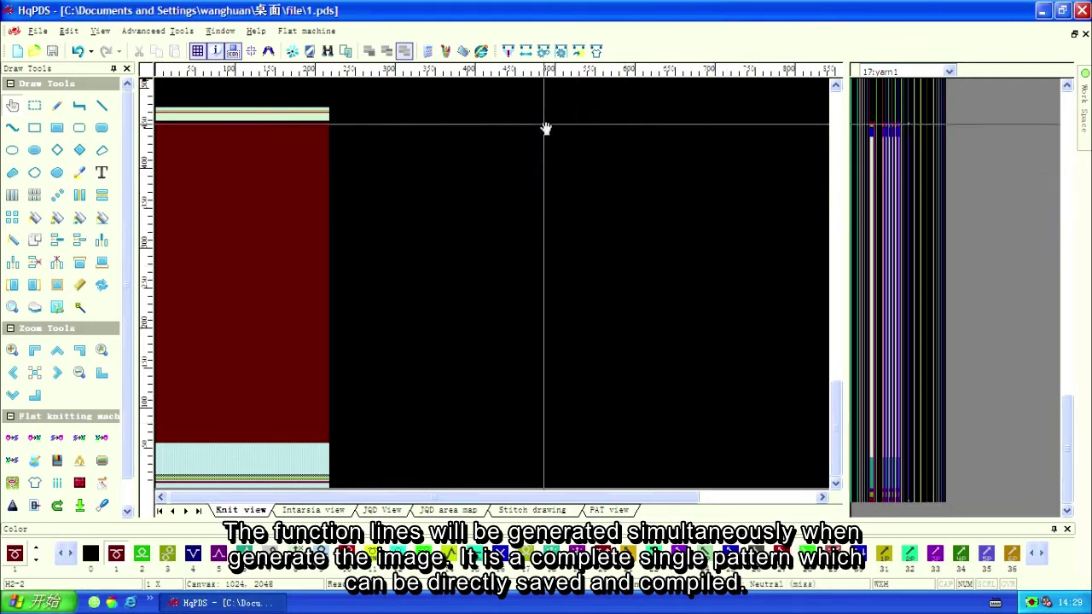
Compile the saved pattern with the existing compilation options and dismiss the result summary.
left_click(509, 56)
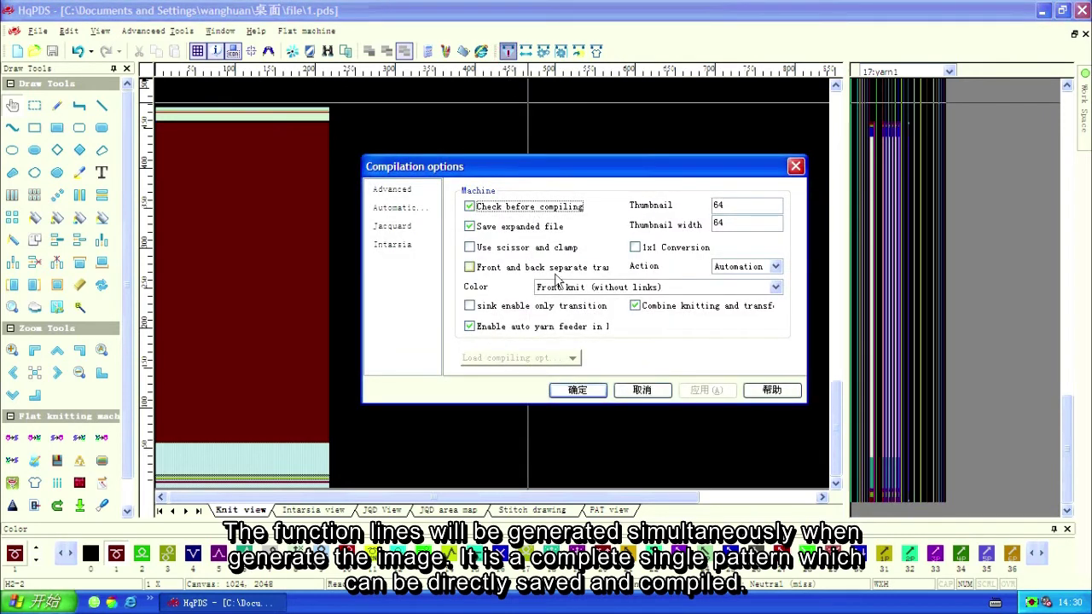
left_click(578, 391)
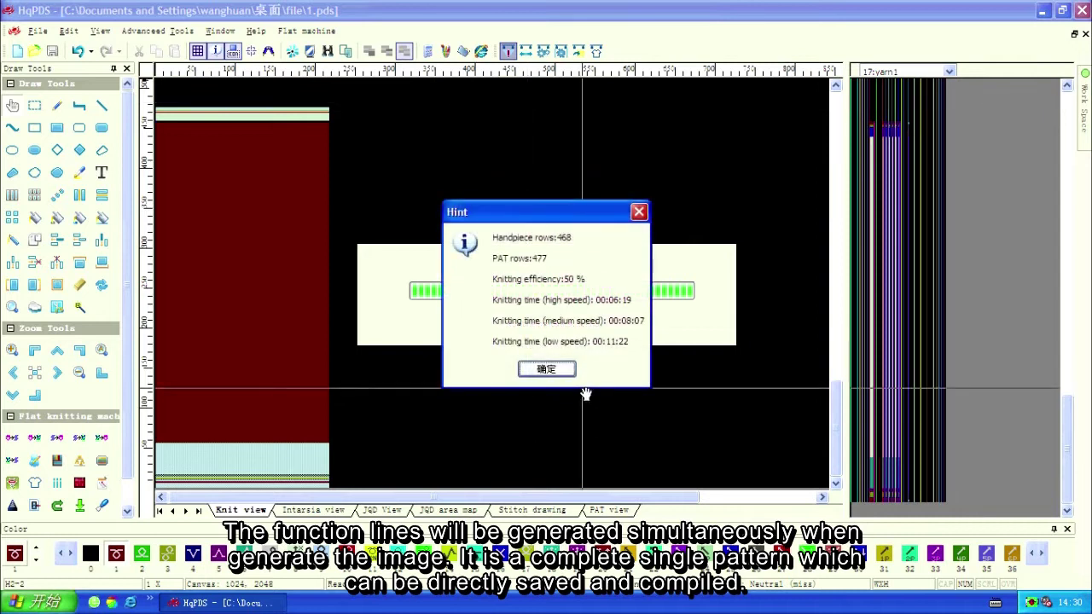
left_click(547, 370)
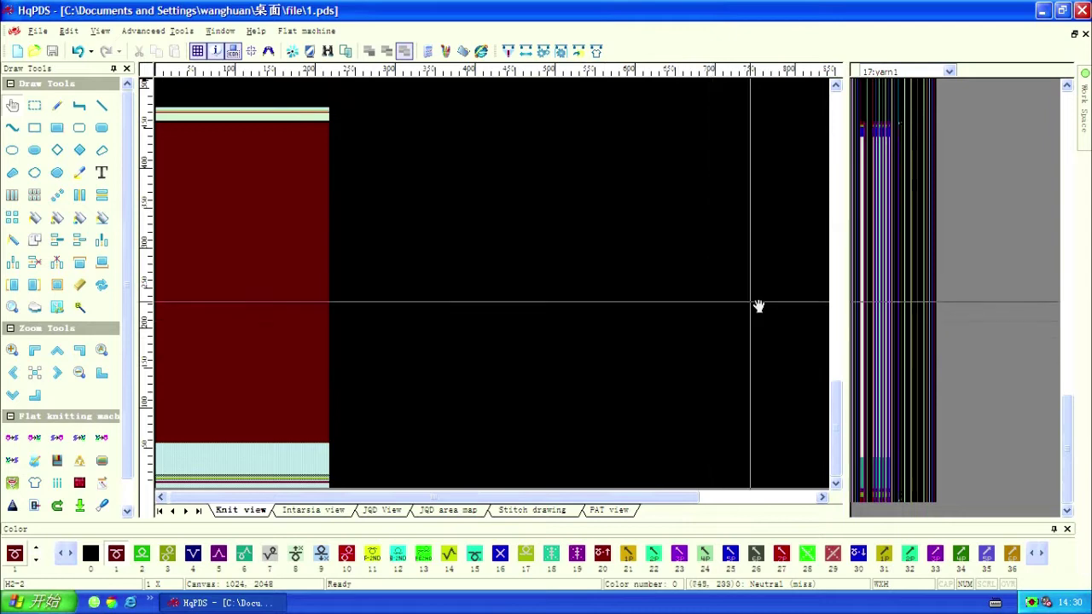
Simulate the compiled pattern and examine the front of the fabric in HQ 3D Knitting Simulation, zoomed out.
mouse_move(1082, 148)
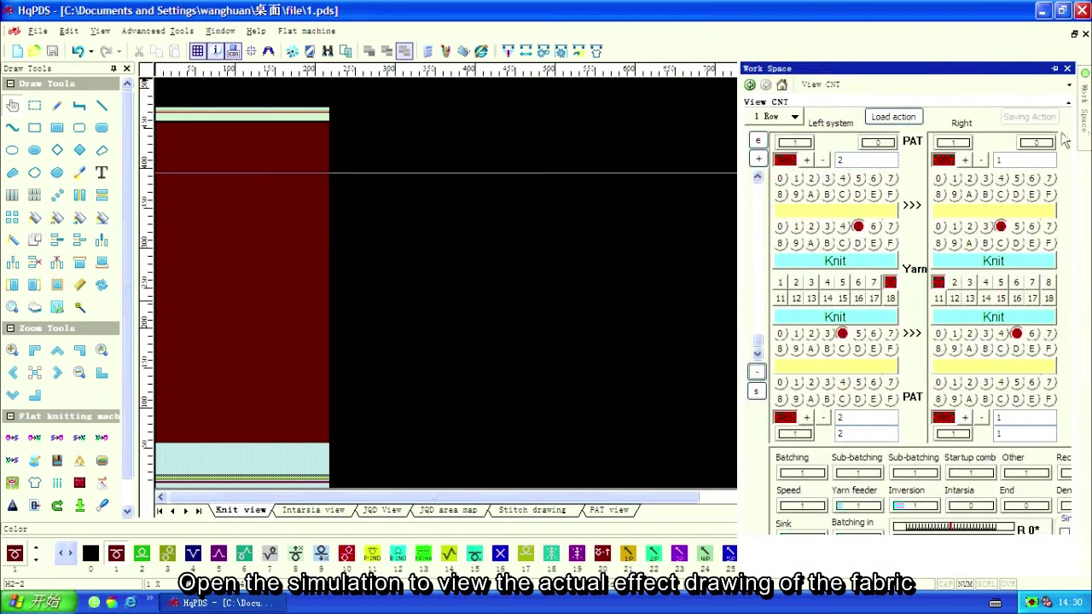
left_click(794, 117)
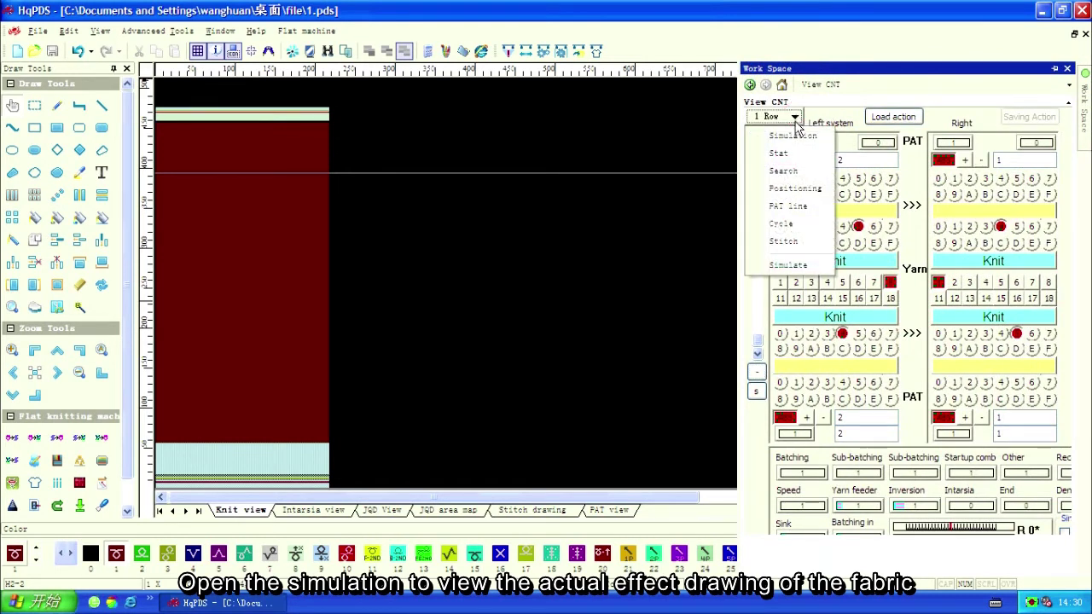
left_click(794, 266)
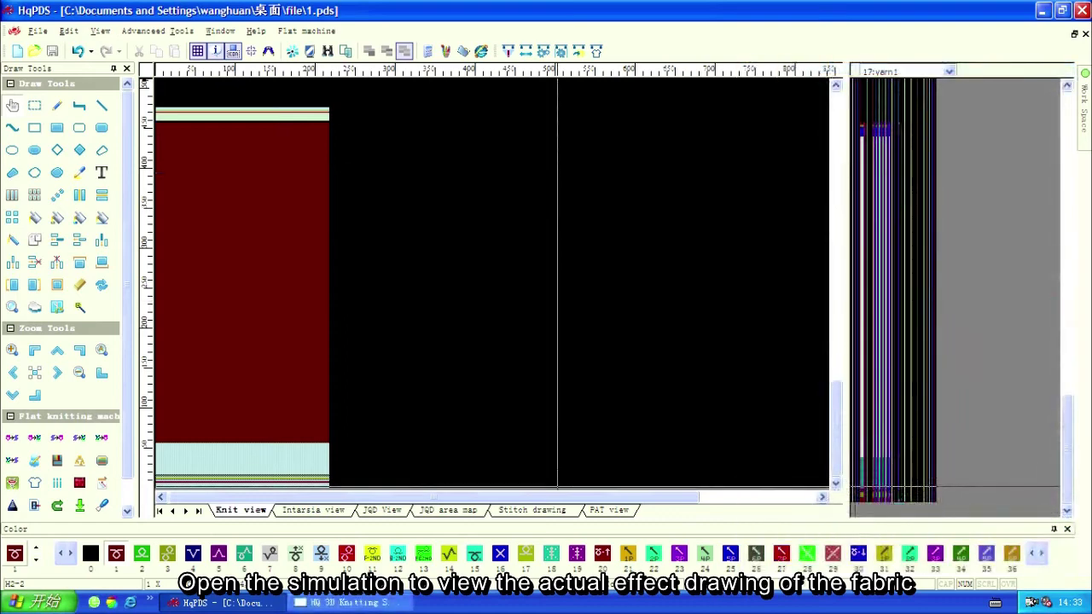
left_click(358, 603)
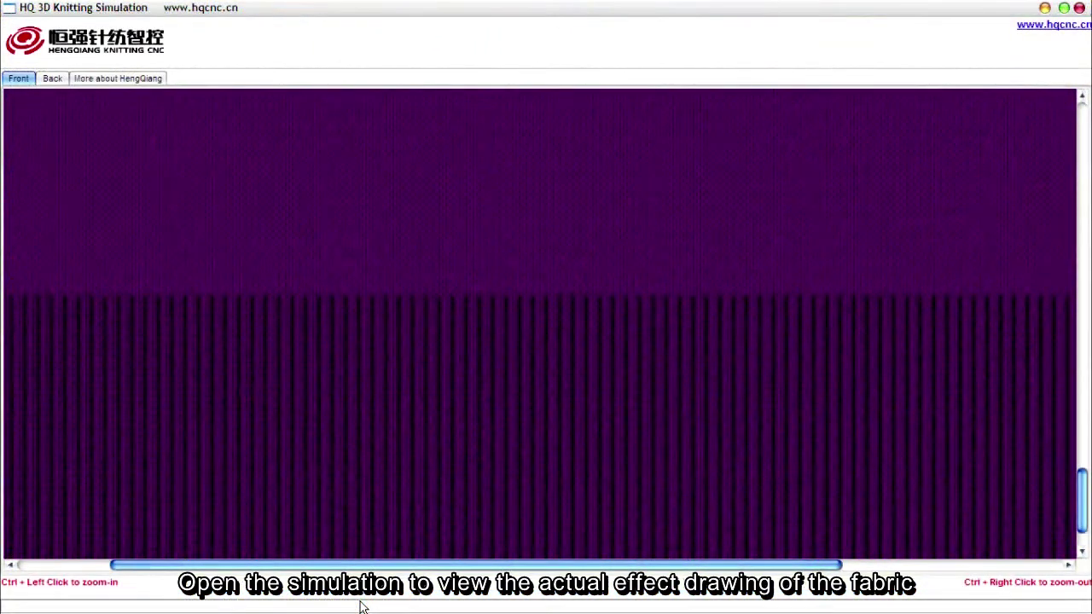
right_click(390, 374, "ctrl")
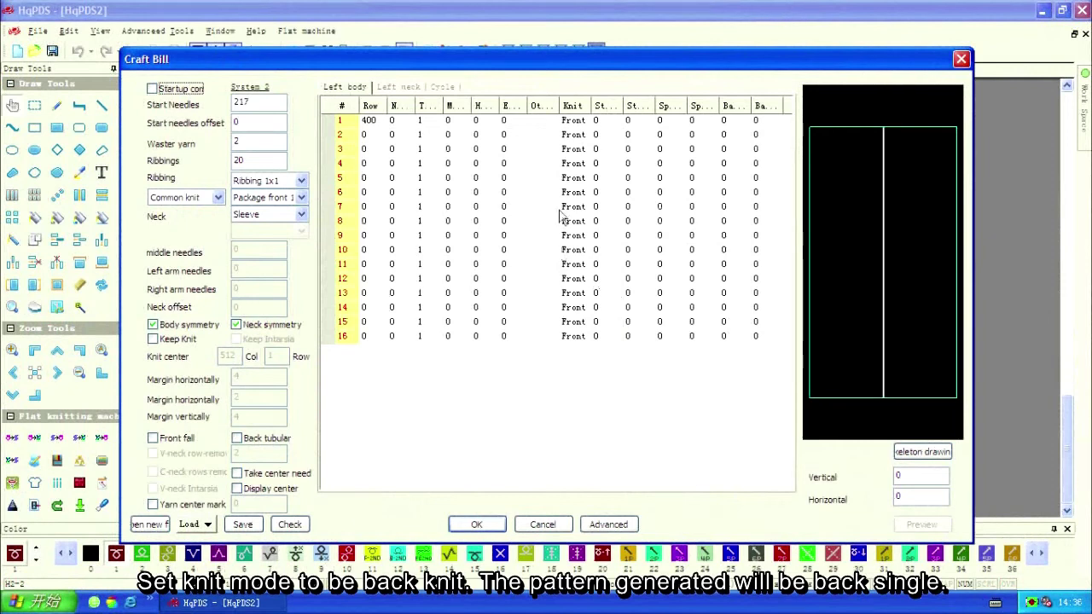
Set the knit mode of the first left body line to Back.
left_click(574, 121)
right_click(584, 126)
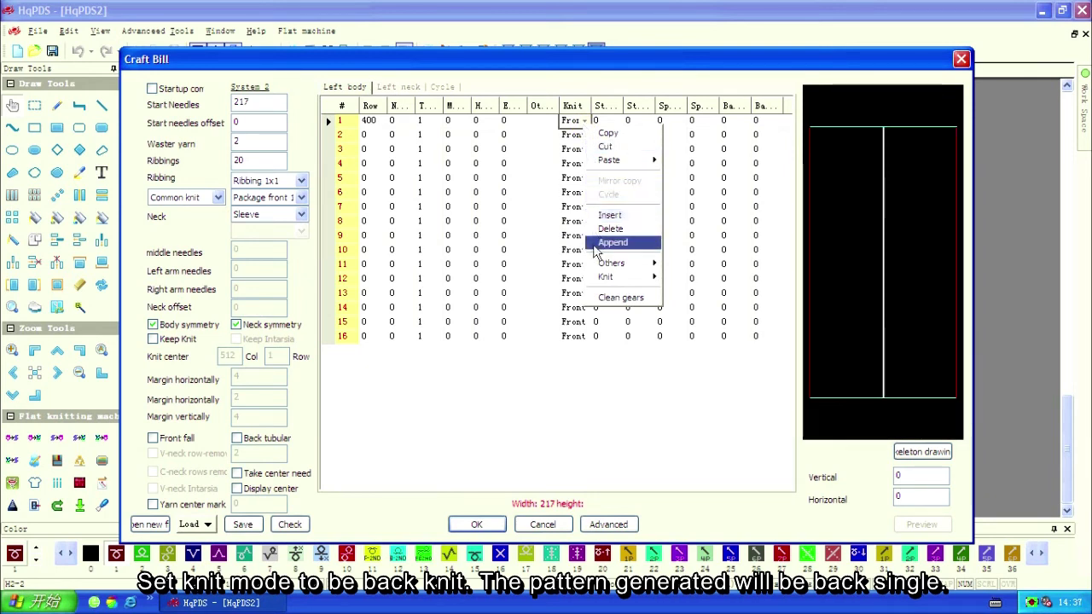
mouse_move(602, 278)
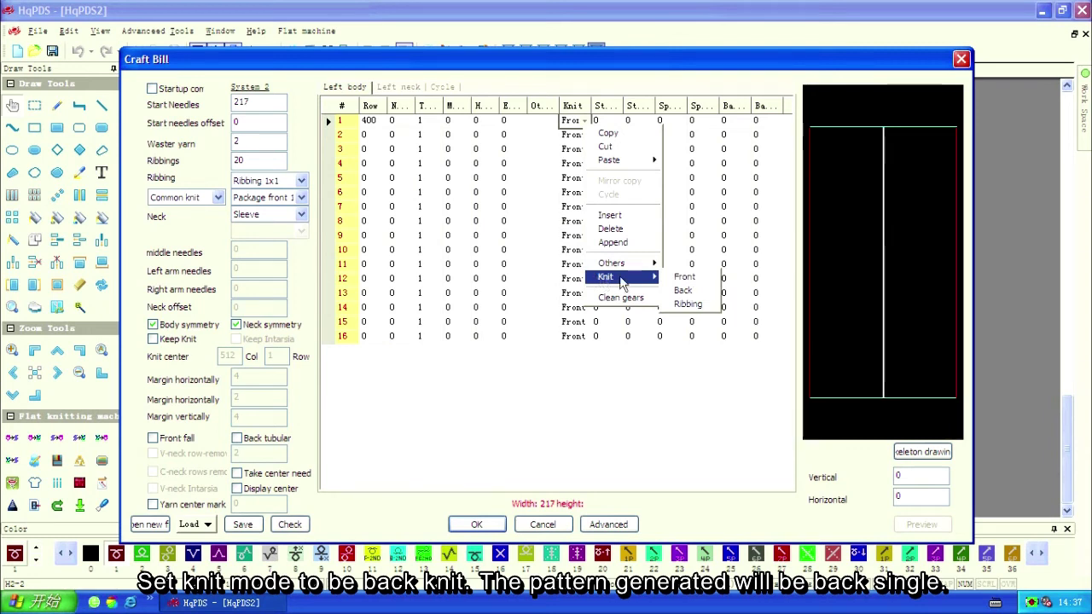
left_click(685, 292)
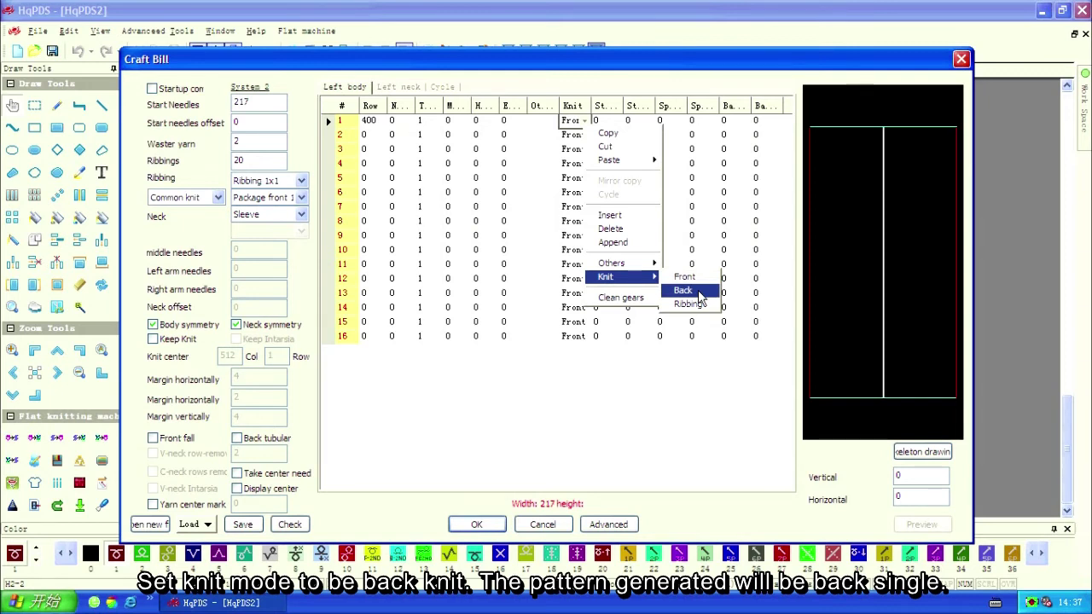
left_click(684, 291)
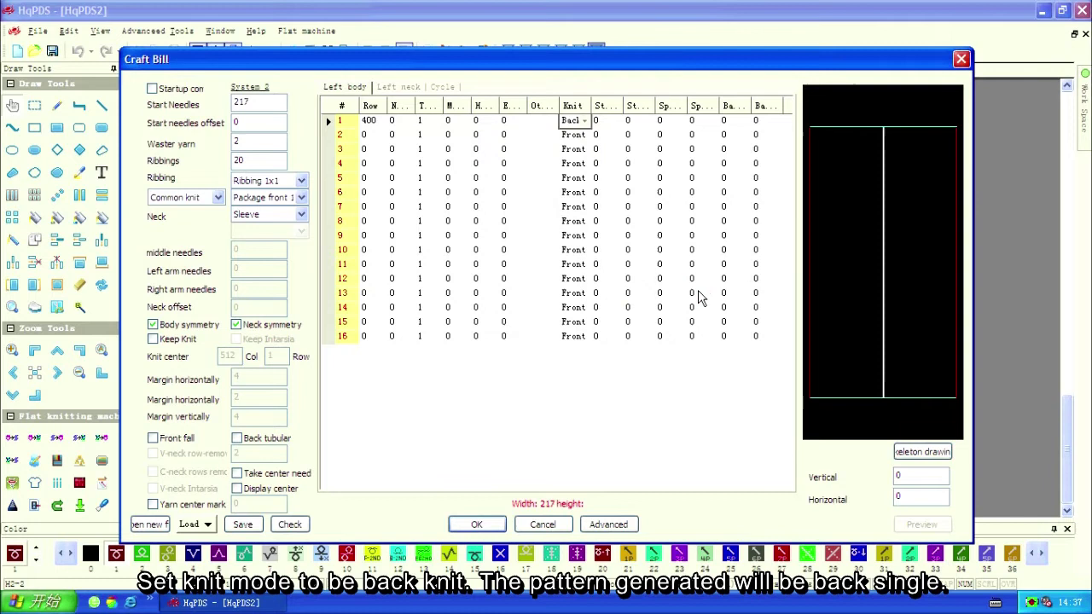
left_click(570, 398)
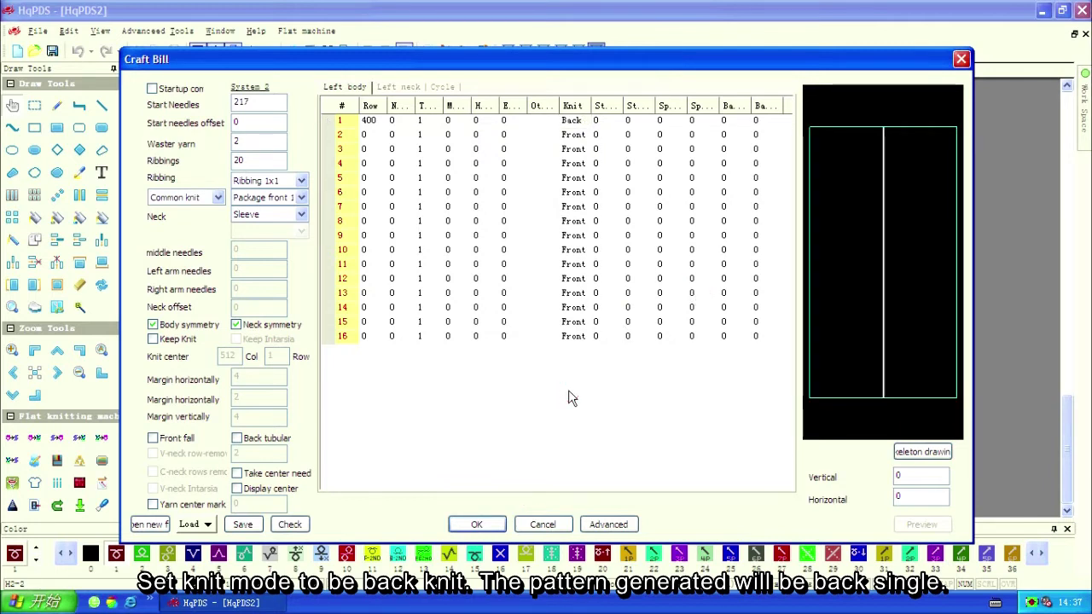
Set the first left body line to 266 rows and generate the back-knit pattern.
left_click(375, 125)
left_click(375, 124)
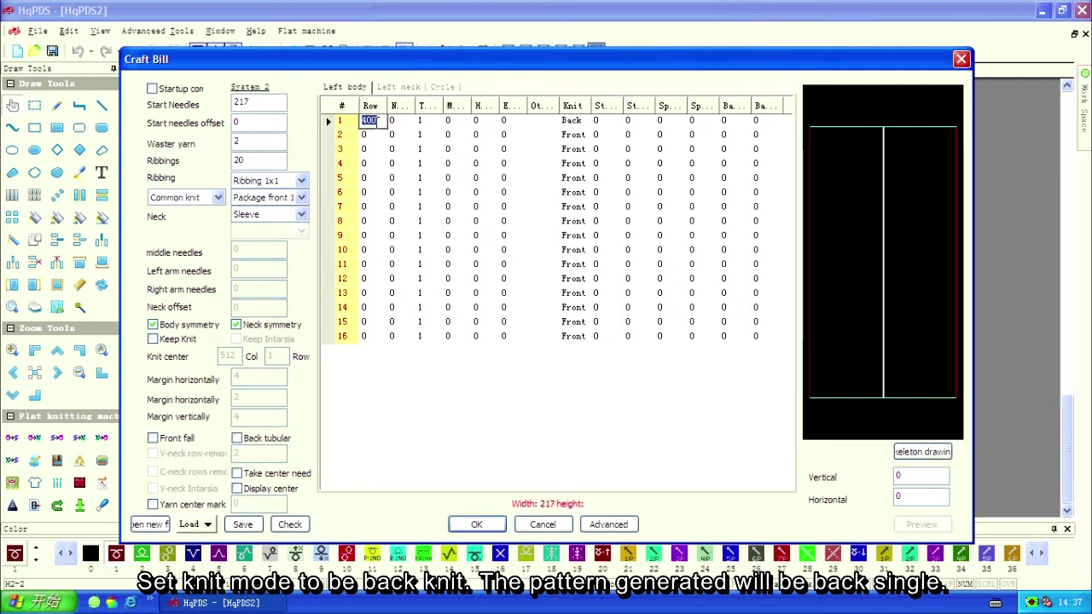
type("266")
left_click(391, 369)
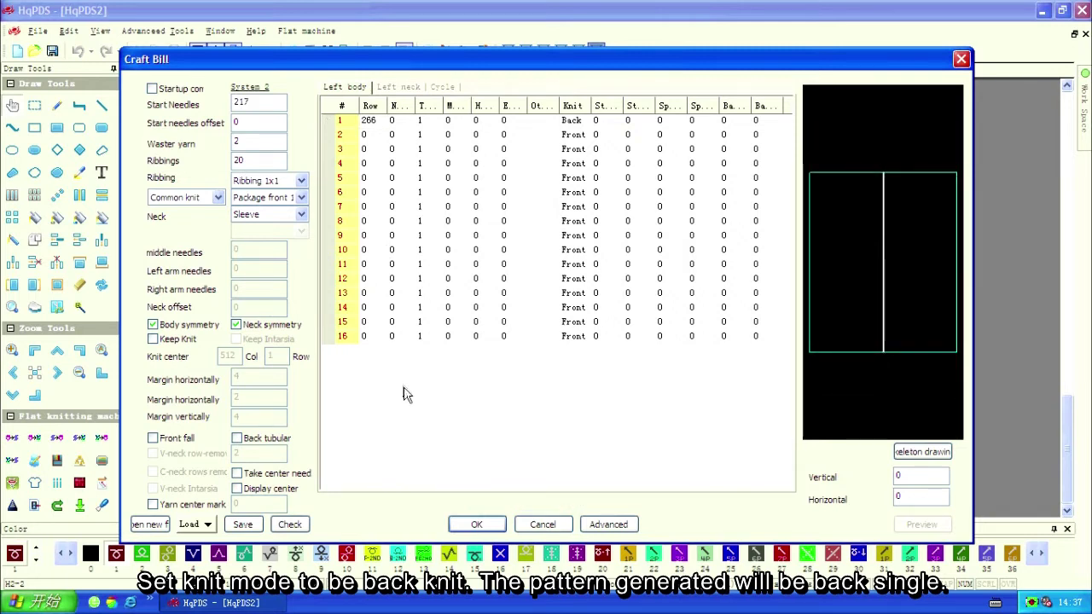
left_click(477, 524)
left_click(478, 524)
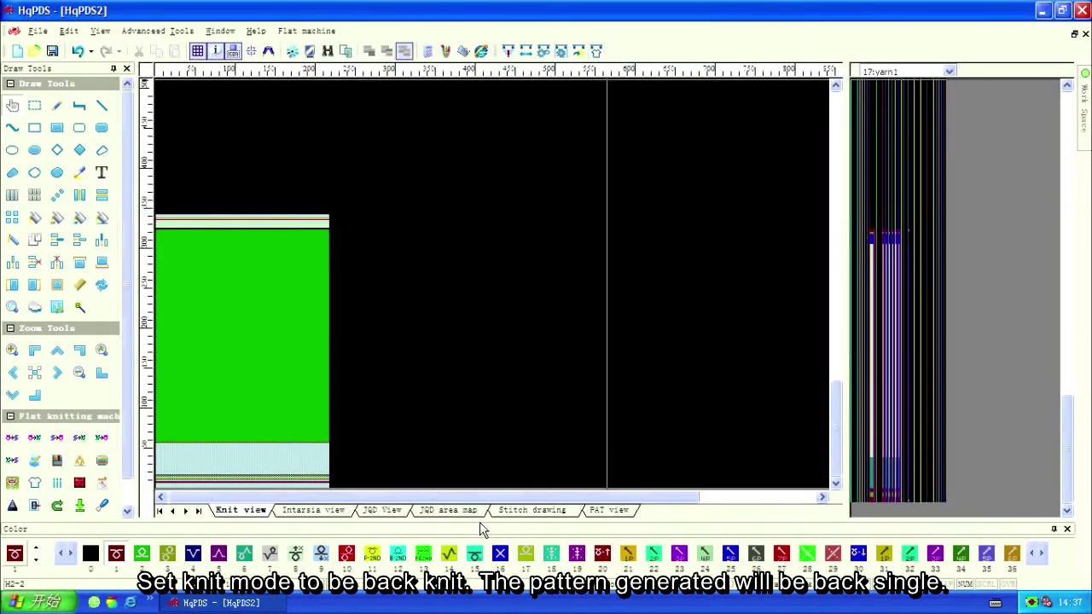
left_click(243, 448)
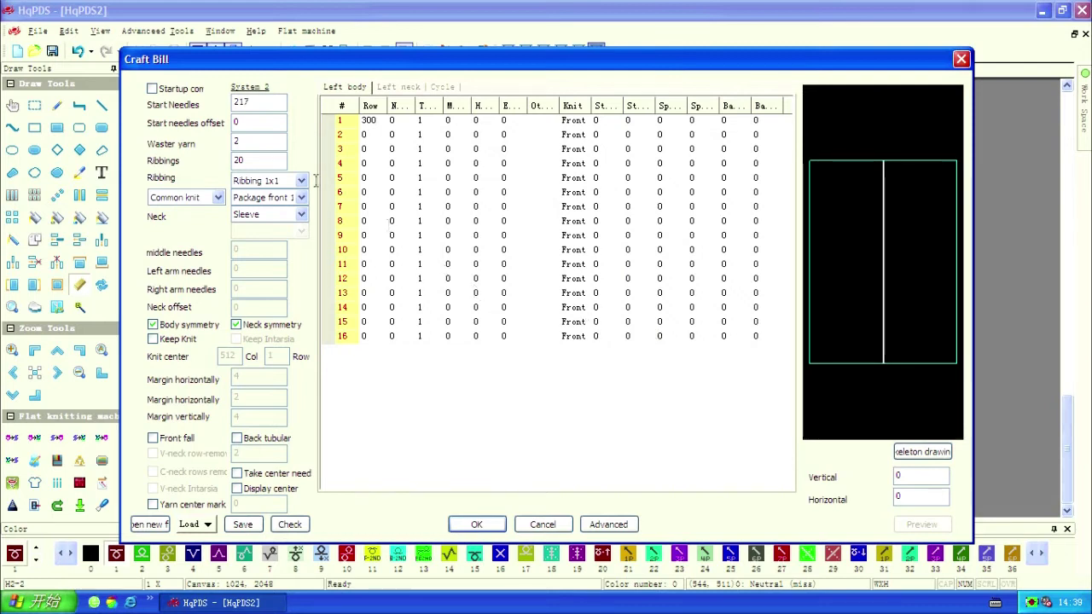
Turn on the craft bill's startup comb option and generate the pattern.
left_click(153, 90)
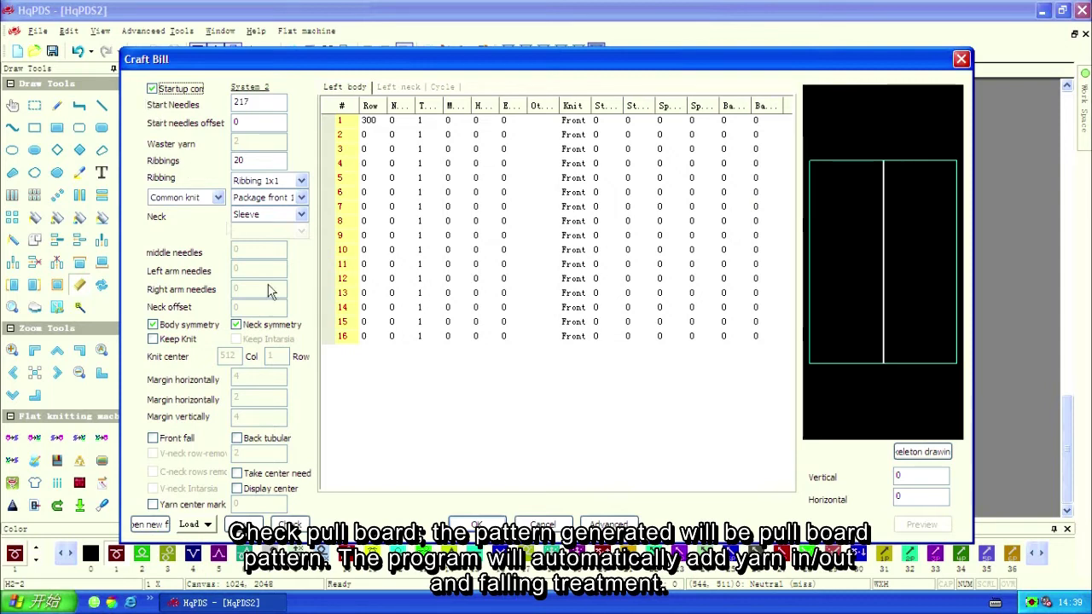
left_click(476, 524)
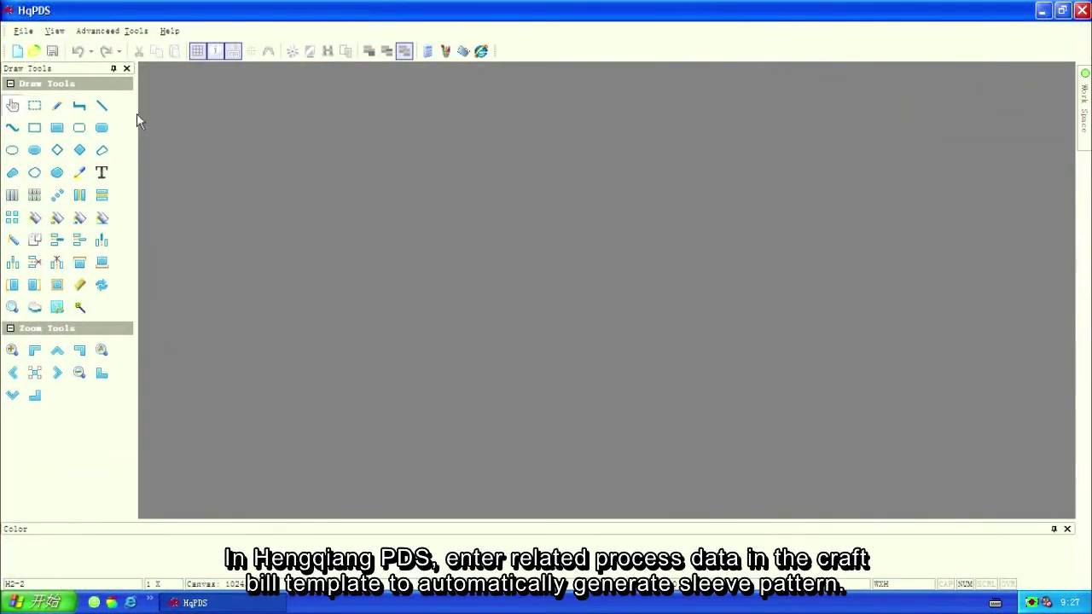
Create a new pattern for the H2-2 machine model with a 1024 * 2048 canvas and no ribbing.
left_click(34, 33)
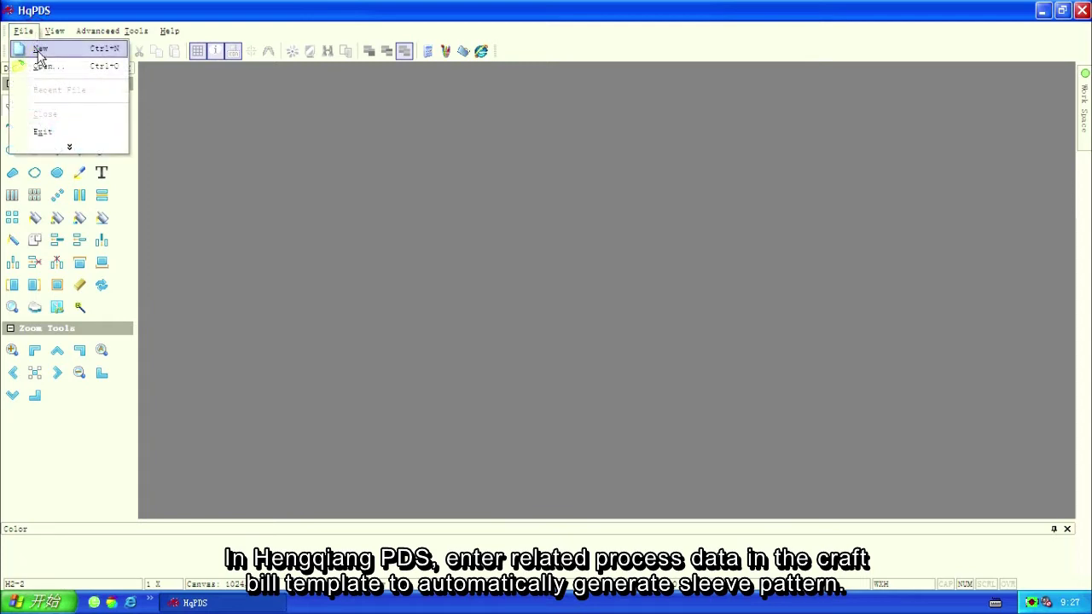
left_click(38, 50)
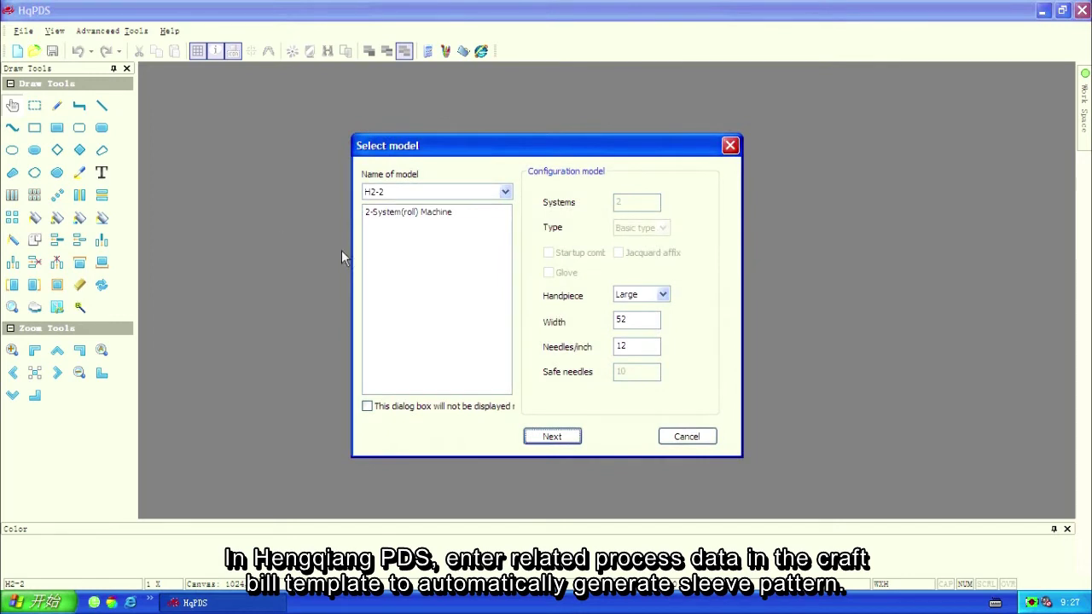
left_click(552, 437)
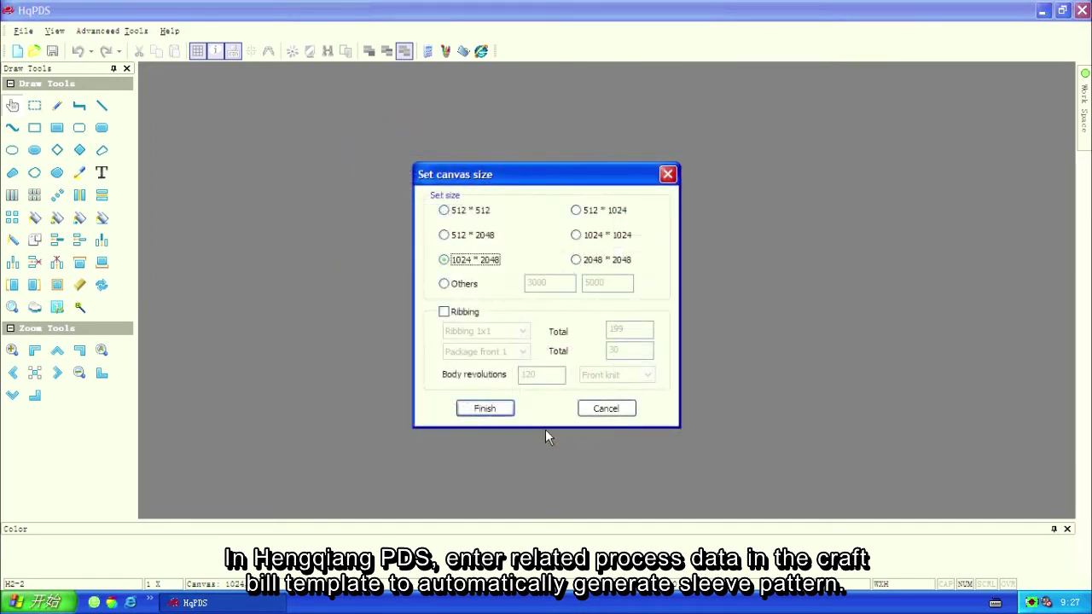
left_click(485, 409)
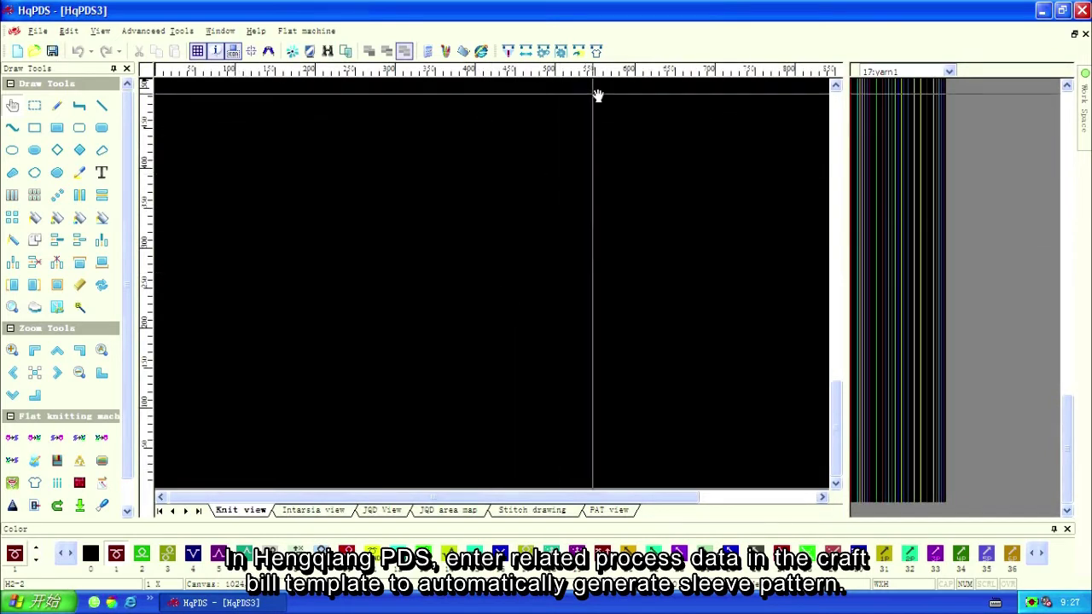
Open the craft bill for the new pattern, start a new form and turn off the startup comb option.
left_click(596, 52)
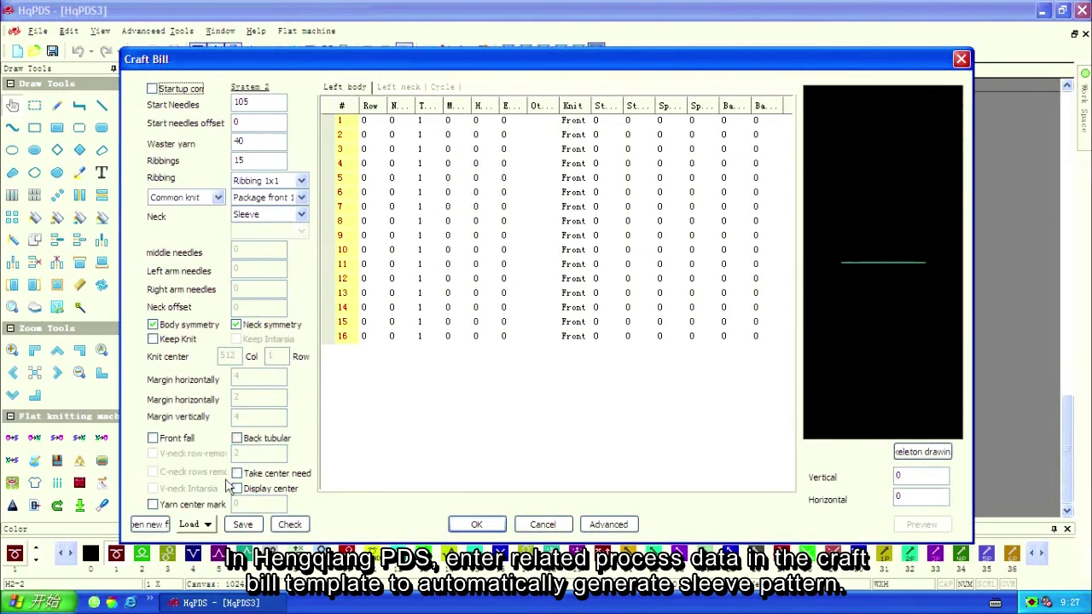
left_click(151, 525)
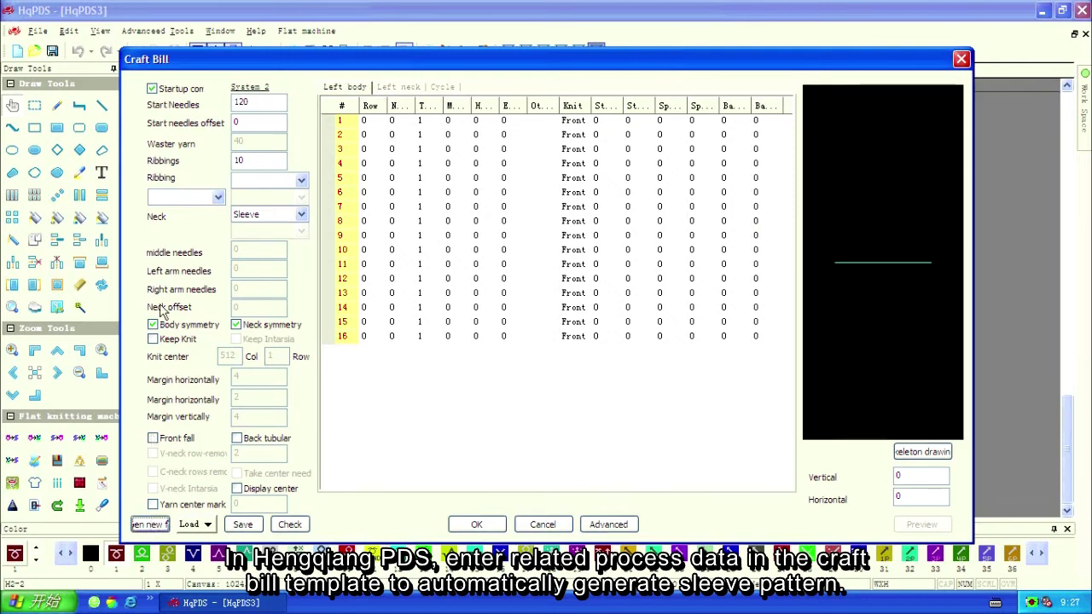
left_click(164, 95)
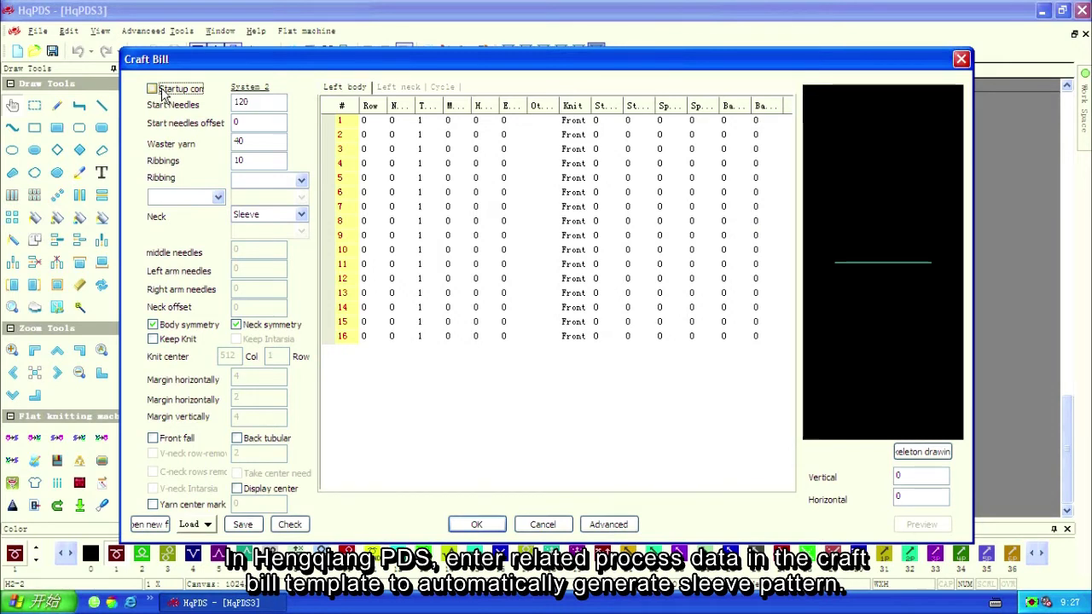
Set the craft bill's start needles to 105 and the ribbings to 15.
double_click(237, 100)
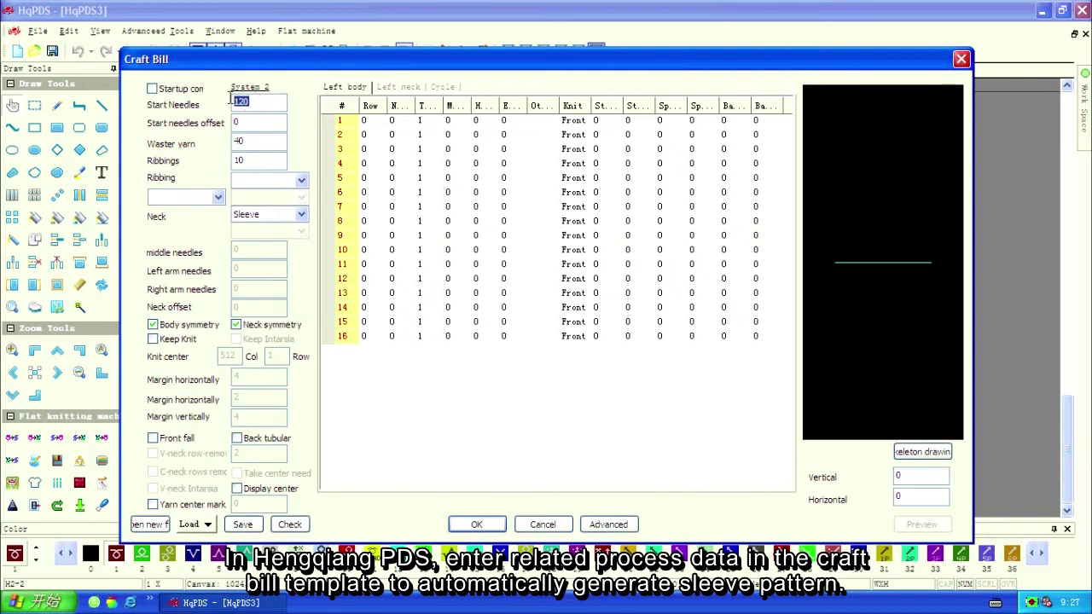
type("105")
double_click(241, 160)
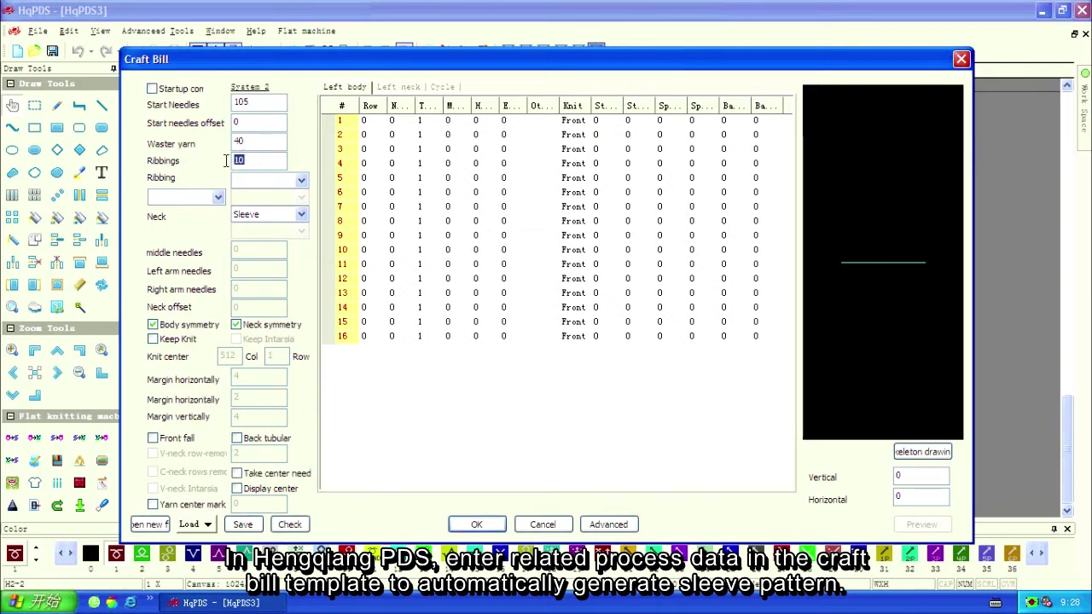
type("15")
Choose Ribbing 1x1 with Package front 1 and Common knit as the sleeve's ribbing options.
left_click(300, 184)
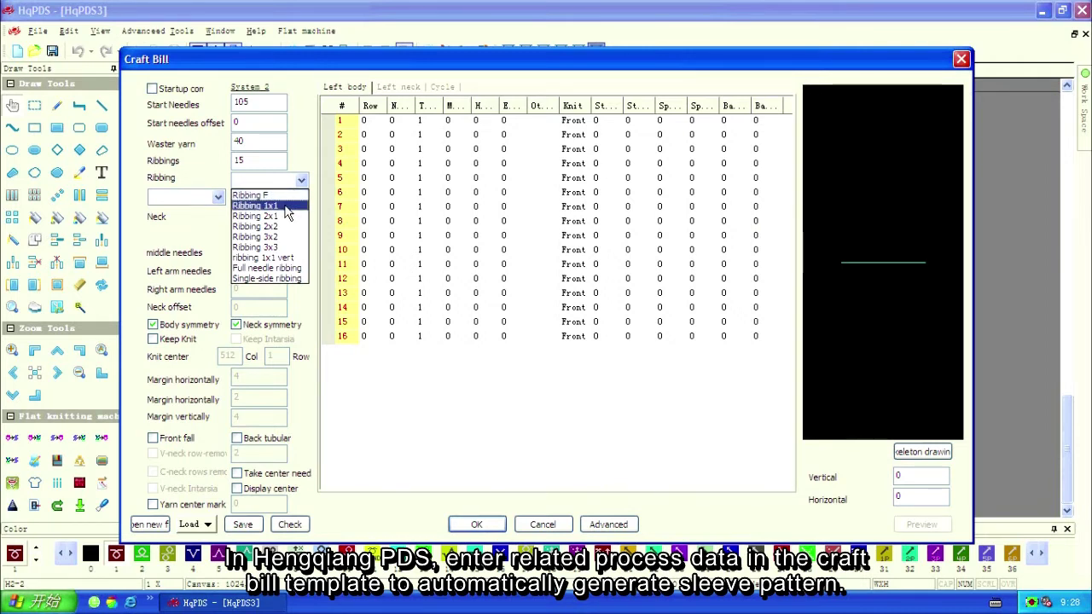
left_click(286, 207)
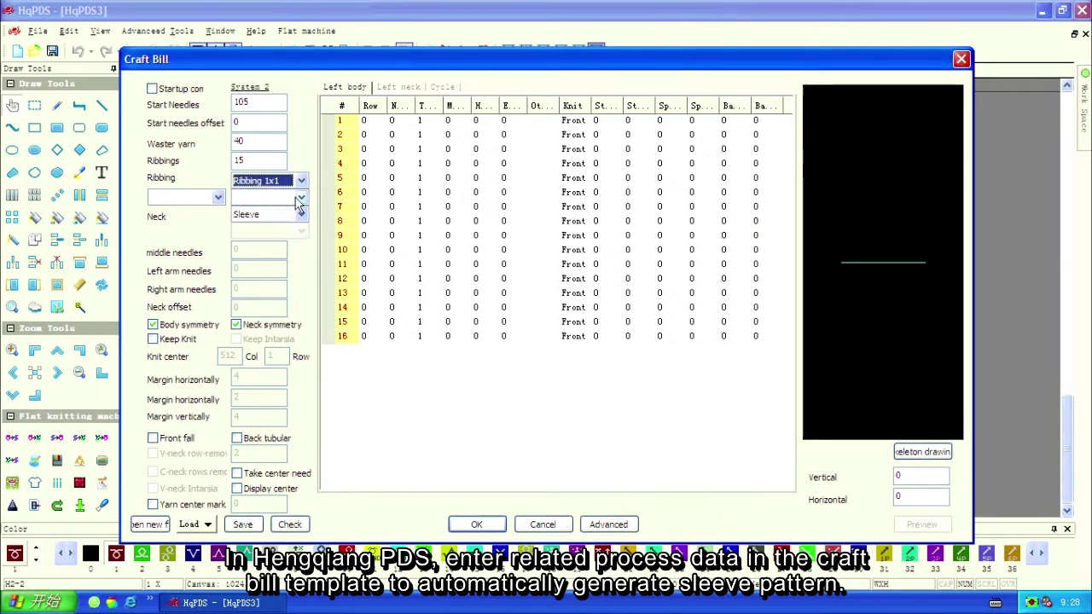
left_click(302, 198)
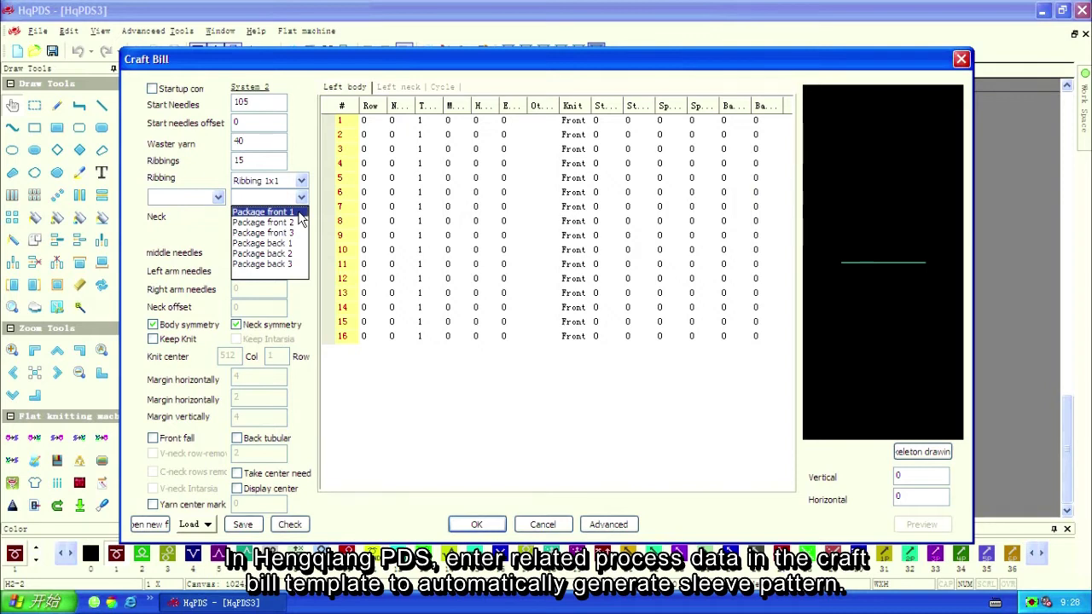
left_click(299, 212)
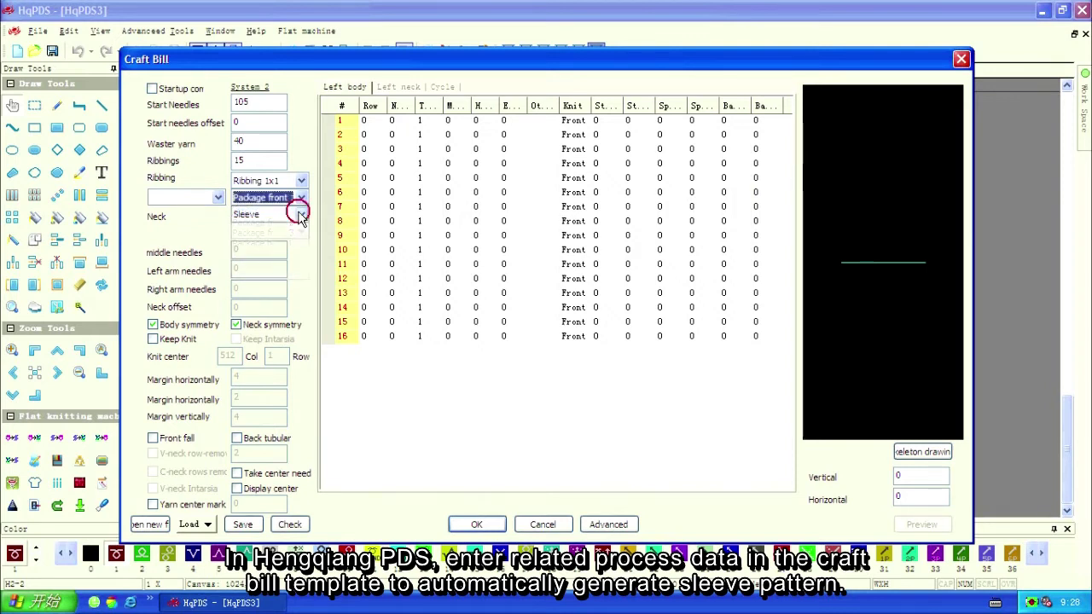
left_click(219, 198)
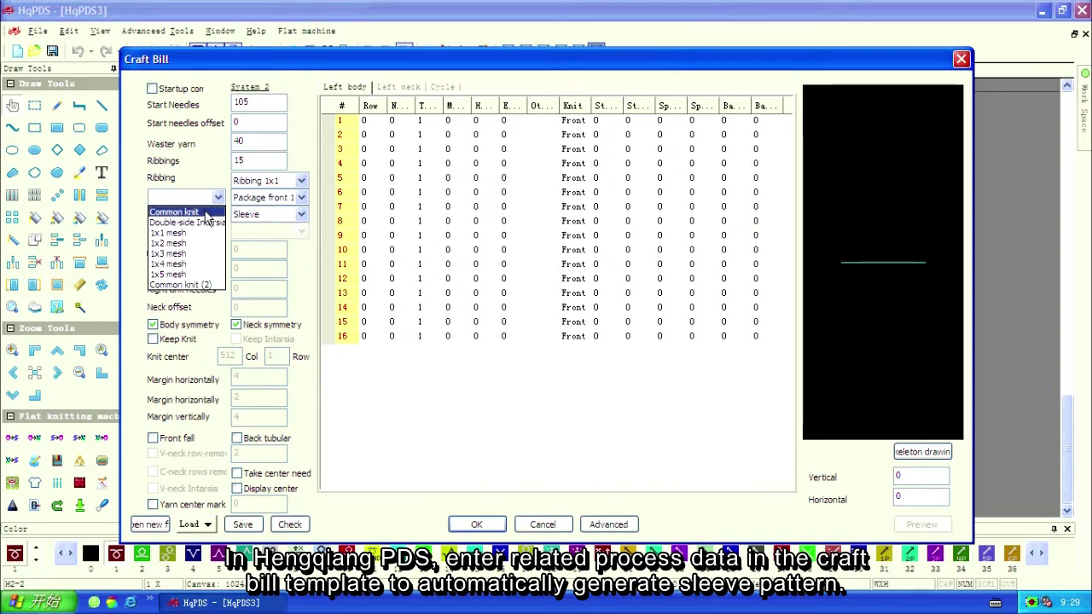
left_click(204, 213)
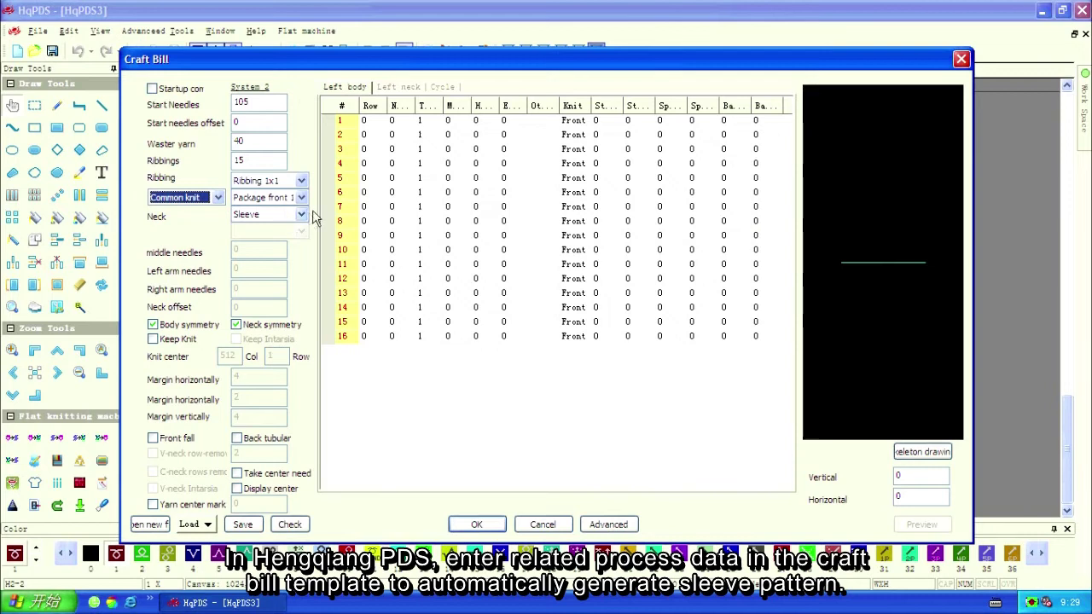
Fill left body line 1 with 8 rows, 1 needle and 27 times.
left_click(369, 120)
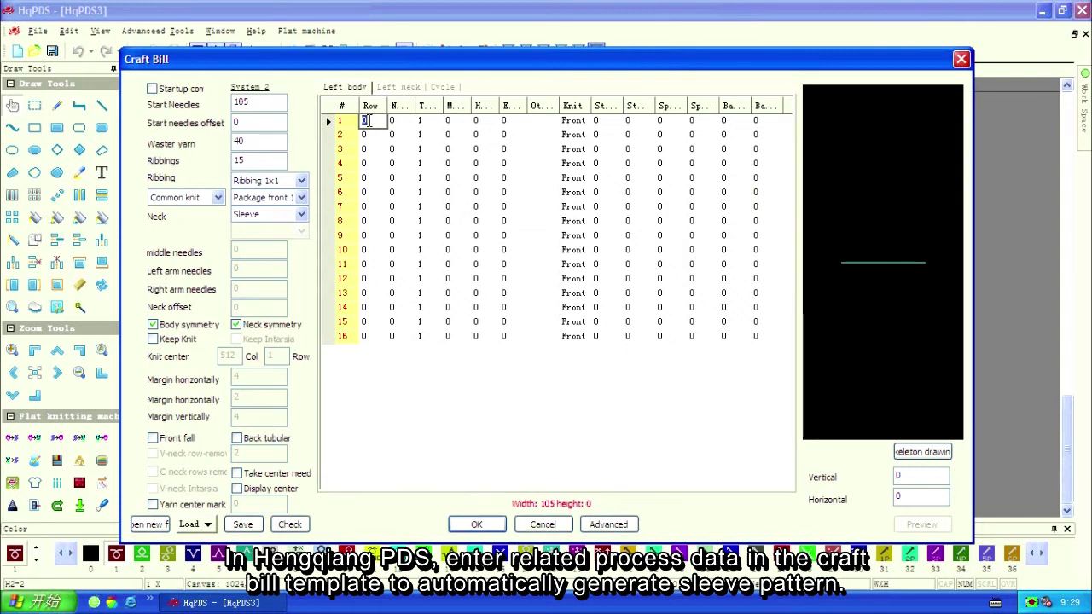
type("8")
key("Tab")
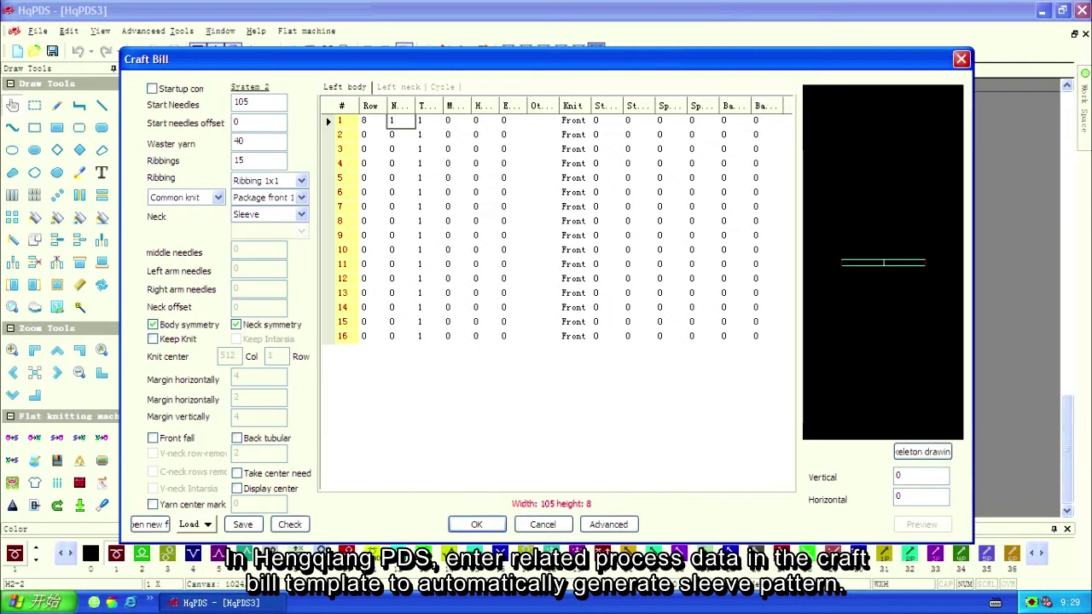
key("Tab")
type("27")
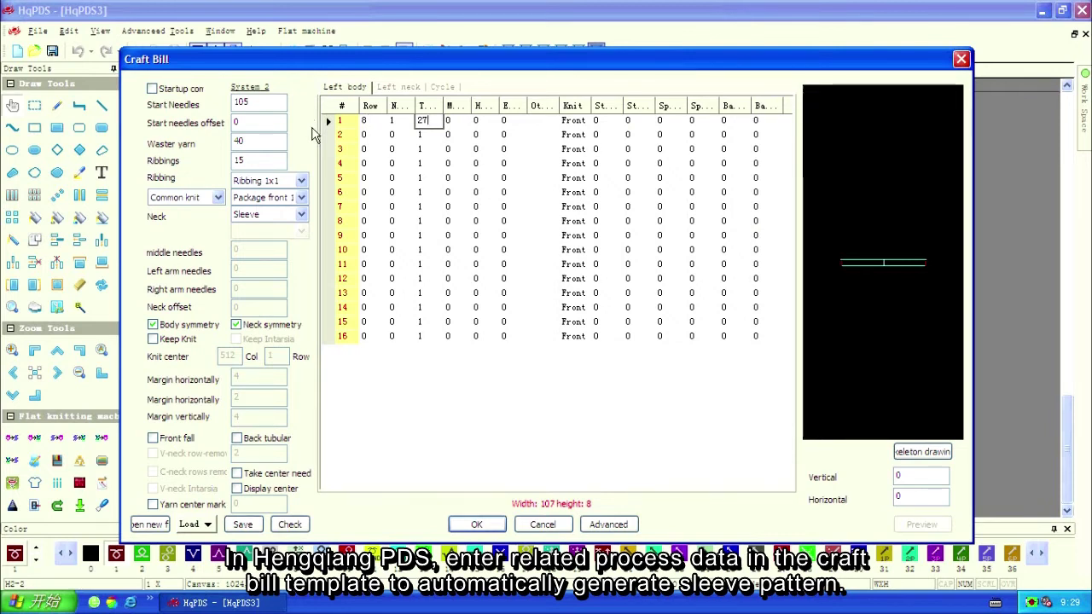
Fill left body line 2 with 24 rows and -9 needles, and set its Others option to Clip.
left_click(367, 135)
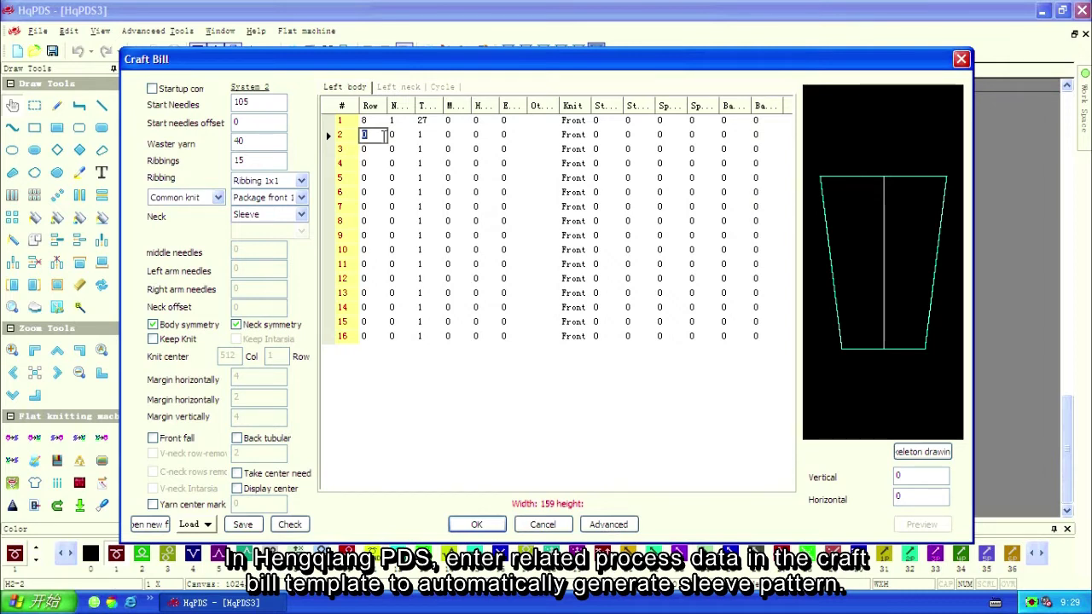
type("24")
key("Tab")
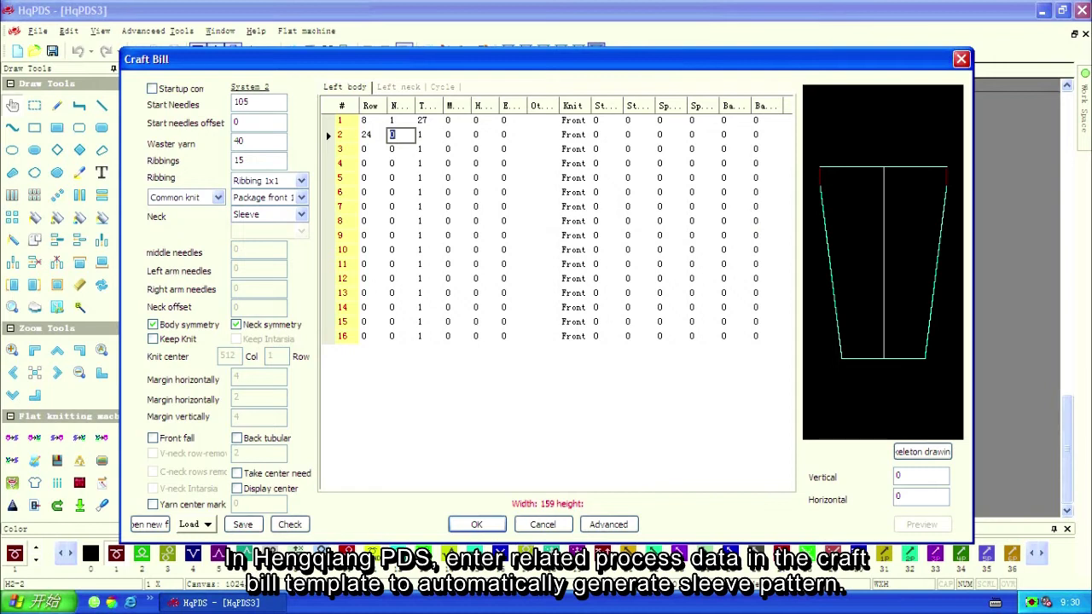
type("-9")
left_click(433, 138)
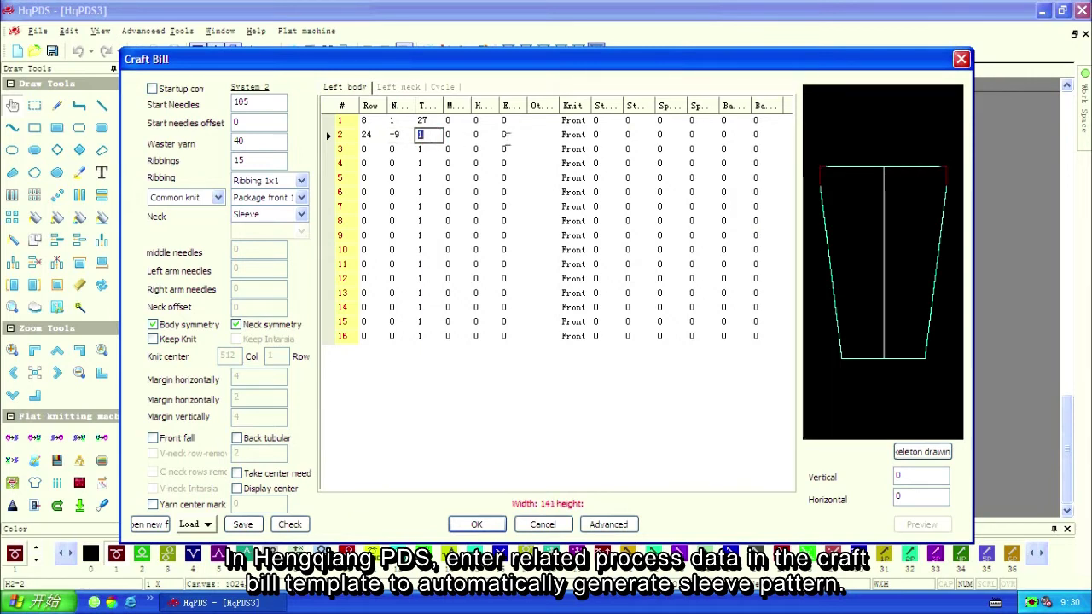
left_click(537, 138)
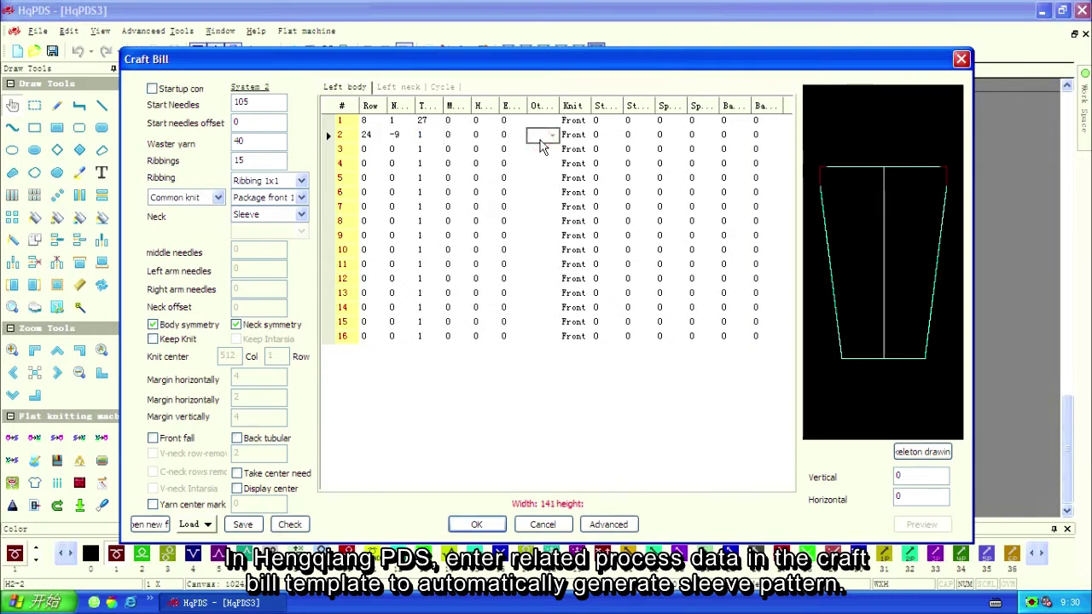
right_click(539, 144)
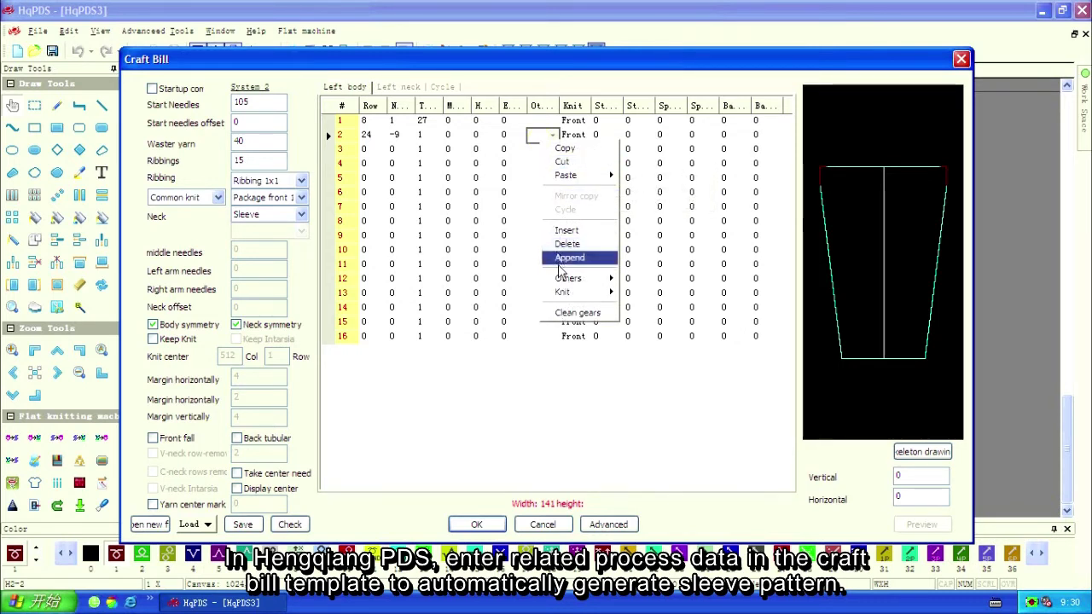
mouse_move(562, 281)
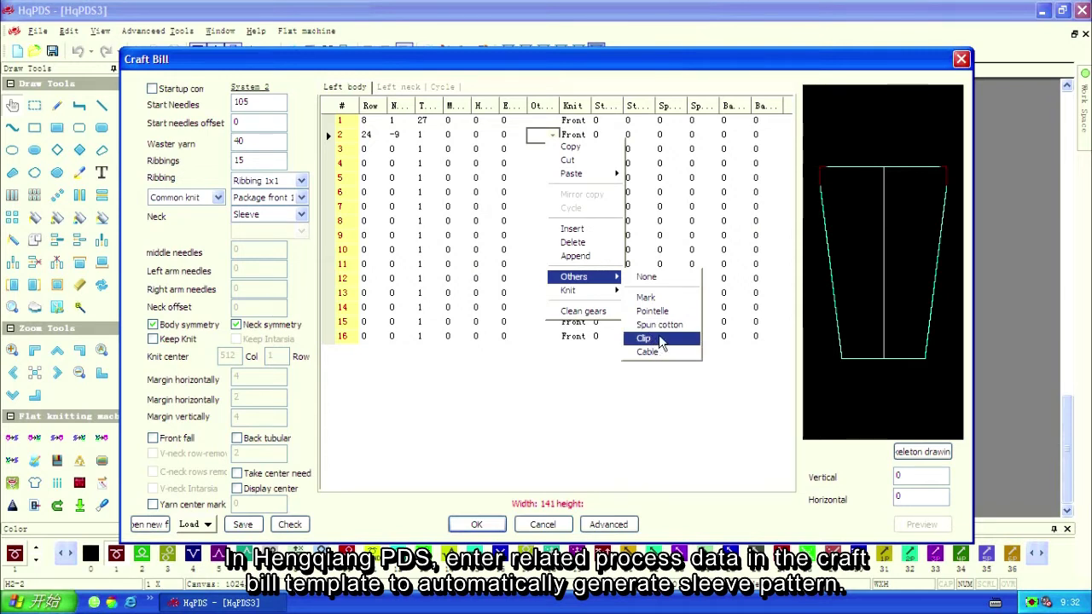
left_click(661, 340)
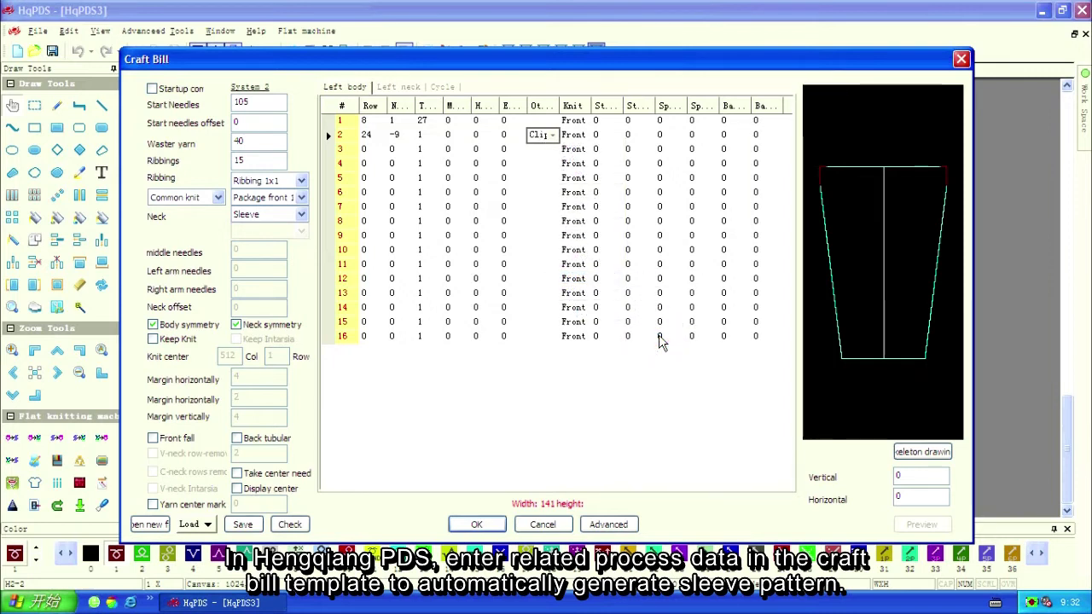
Fill left body line 3 with 1 row and -3 needles, setting its M value to 4 and H value to 1.
left_click(372, 149)
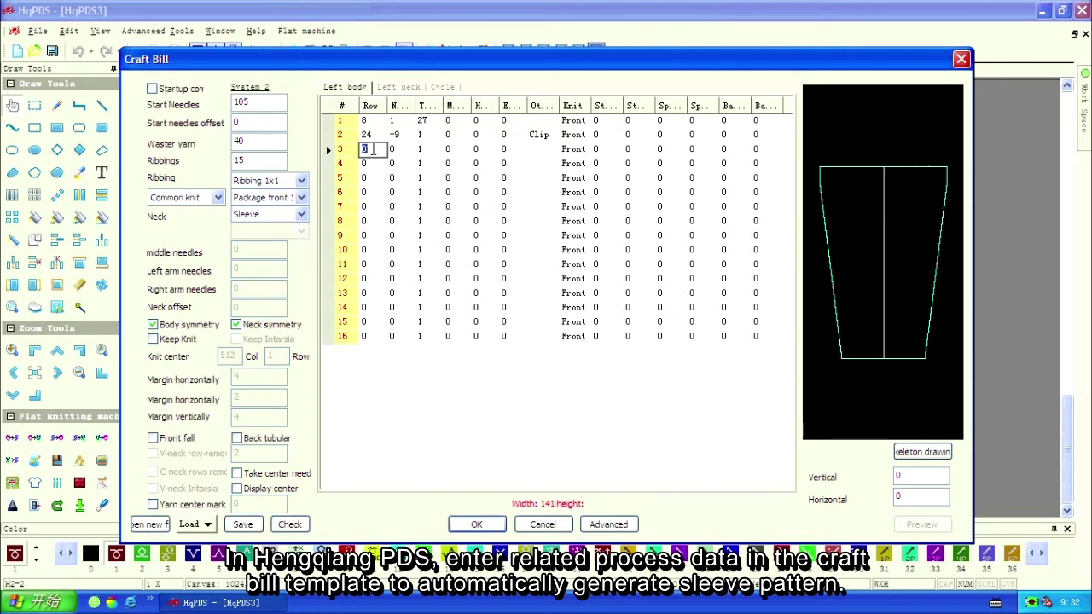
type("1")
key("Tab")
type("-")
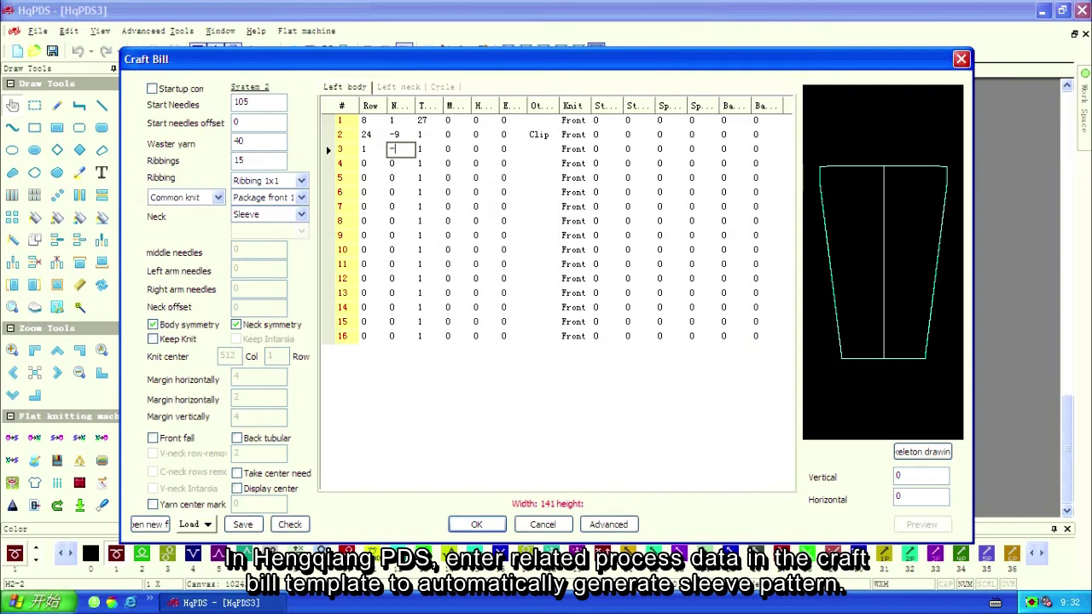
type("3")
left_click(419, 149)
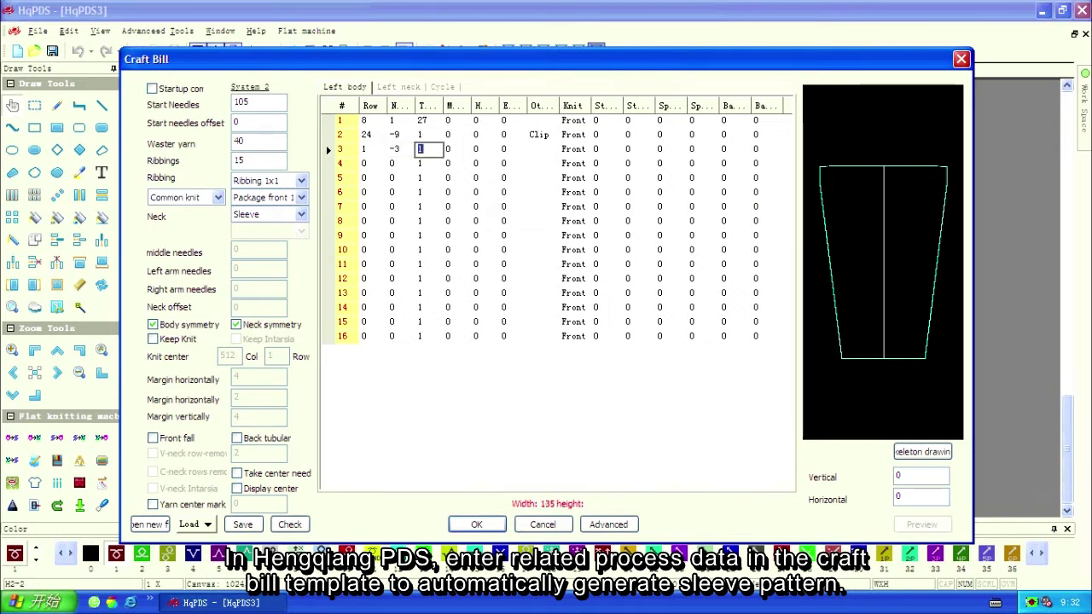
key("Tab")
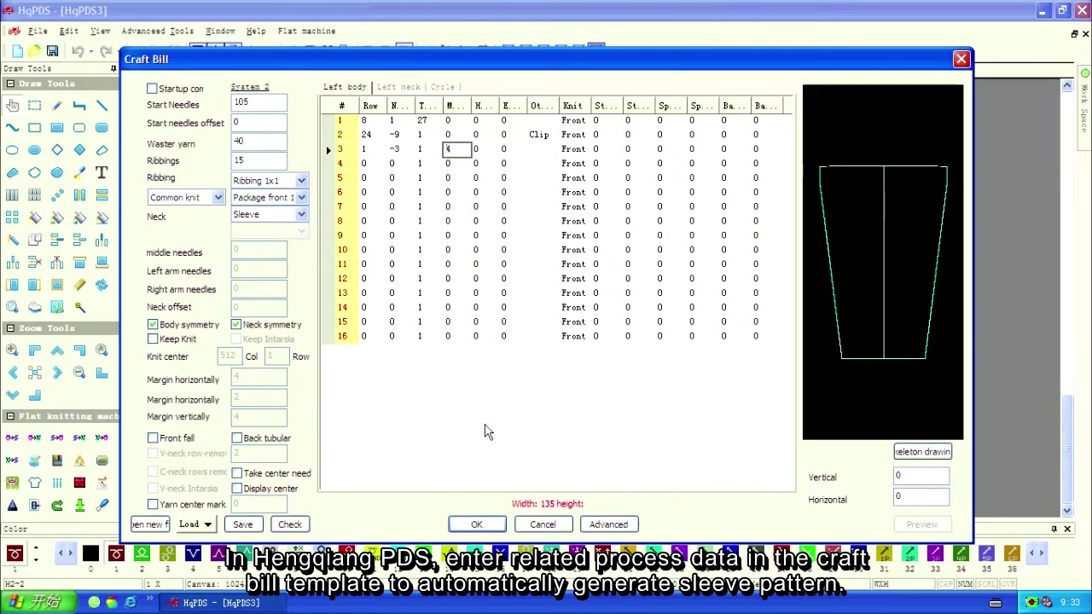
key("Tab")
type("1")
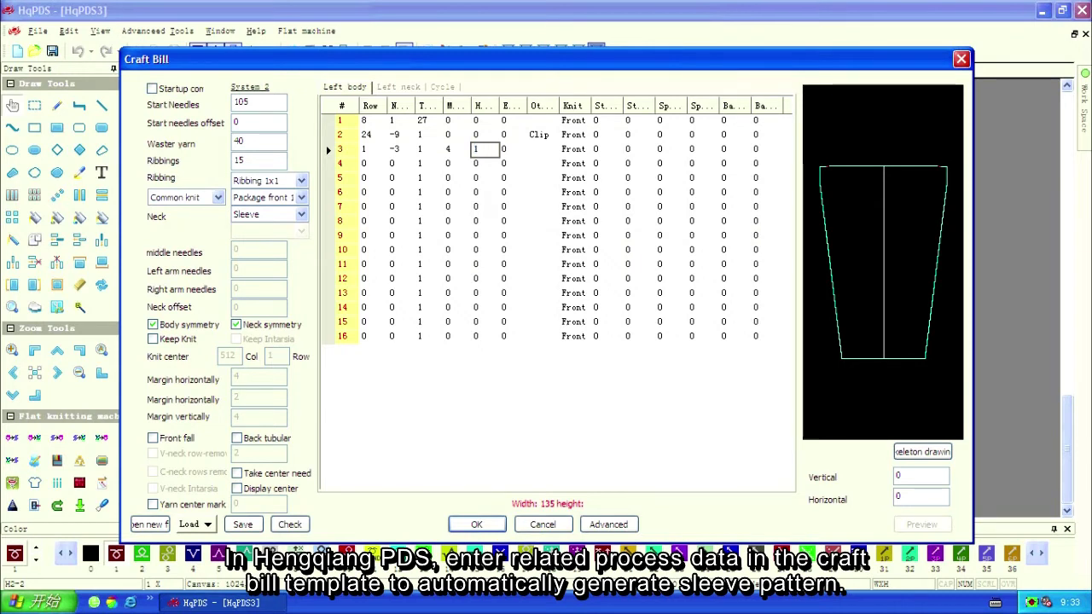
Fill left body line 4 with 4 rows, -3 needles and 11 times, setting its M value to 4 and H value to 1.
left_click(371, 165)
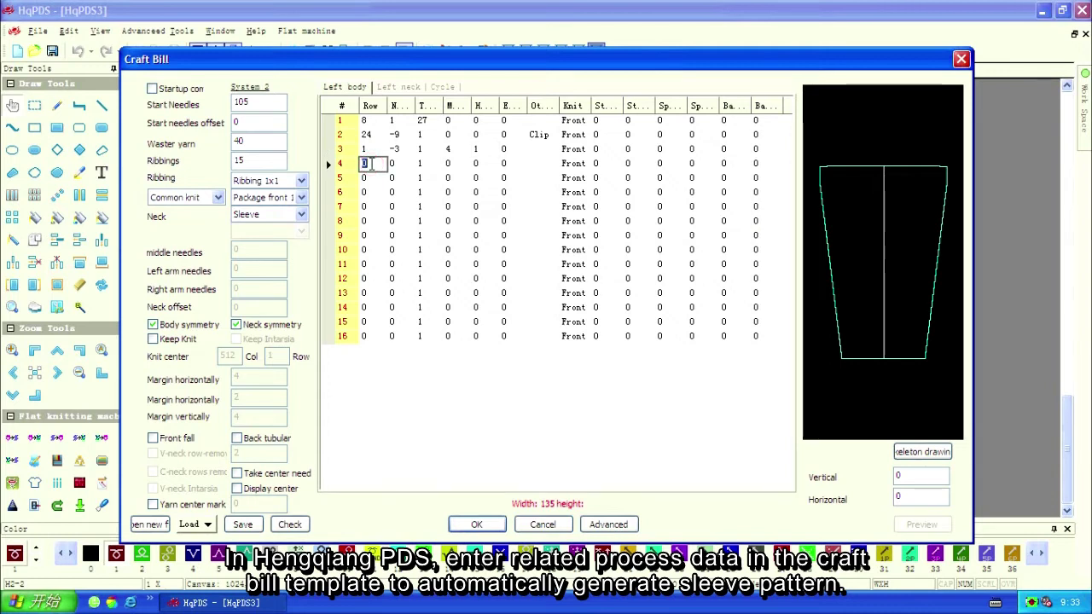
type("4")
key("Tab")
type("5")
type("3")
key("Tab")
type("11")
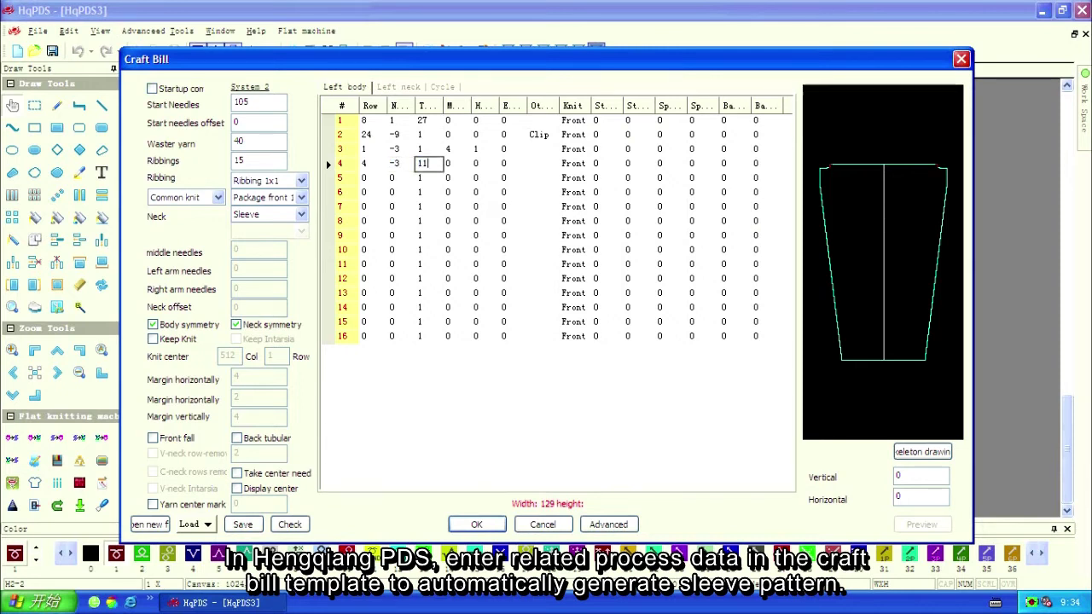
key("Tab")
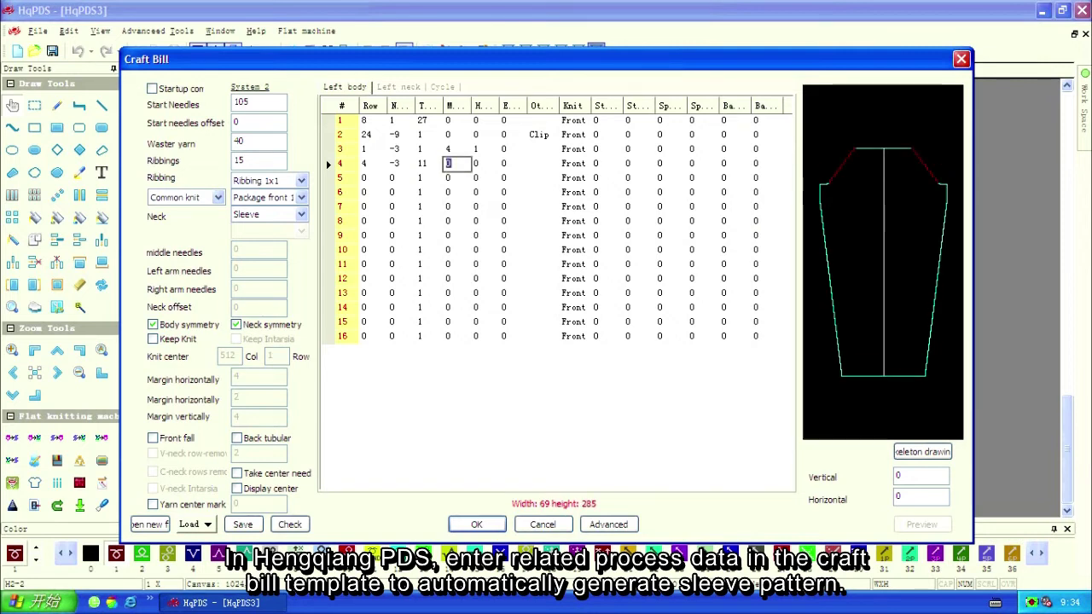
type("4")
key("Tab")
type("1")
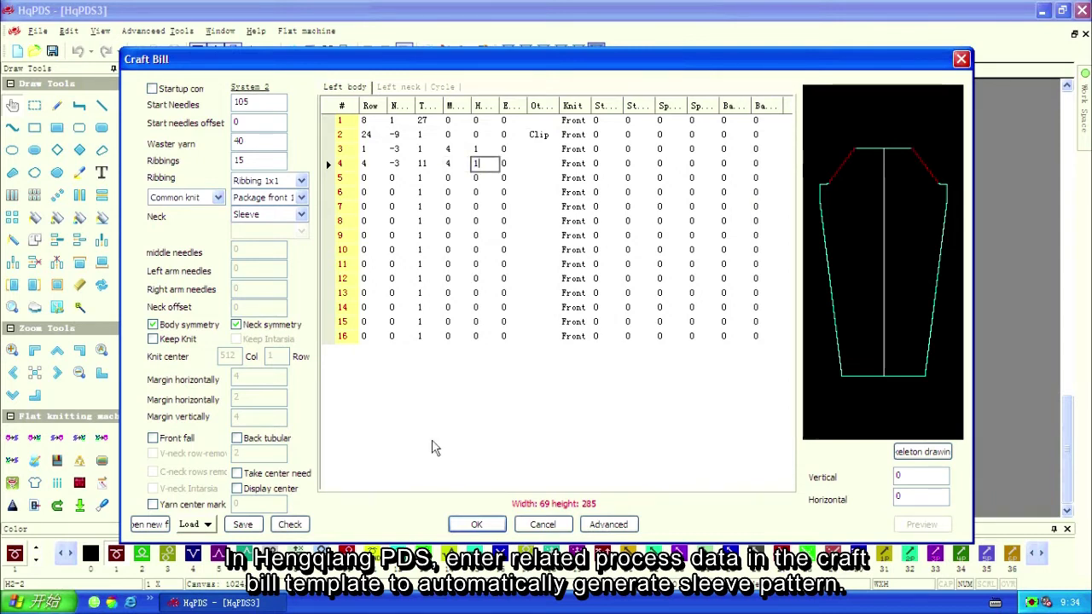
Fill left body line 5 with 1 row, -2 needles and 4 times, setting its H value to 1.
left_click(369, 181)
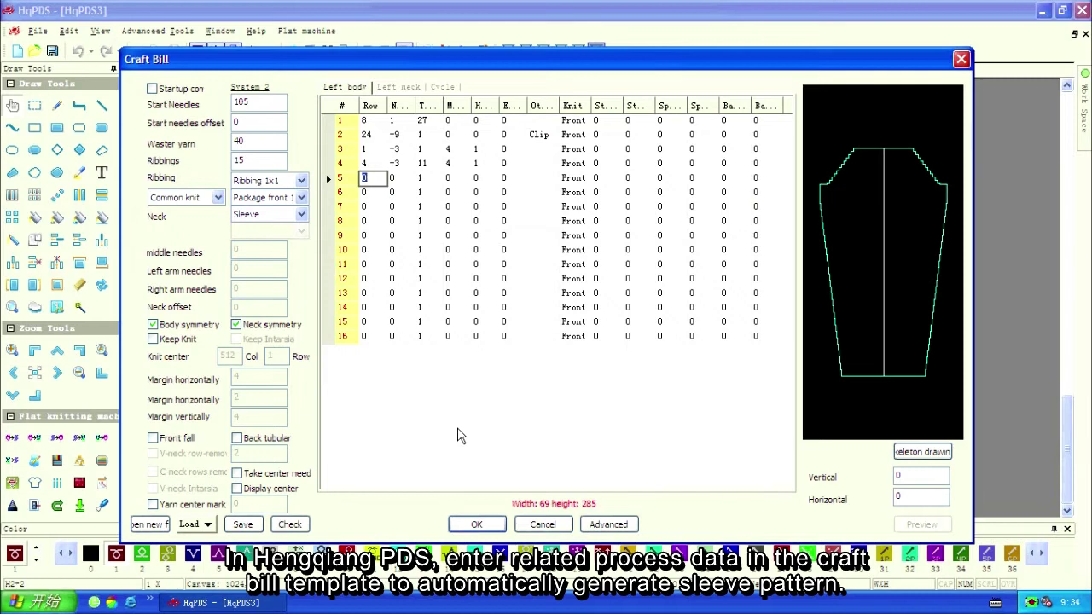
type("1")
key("Tab")
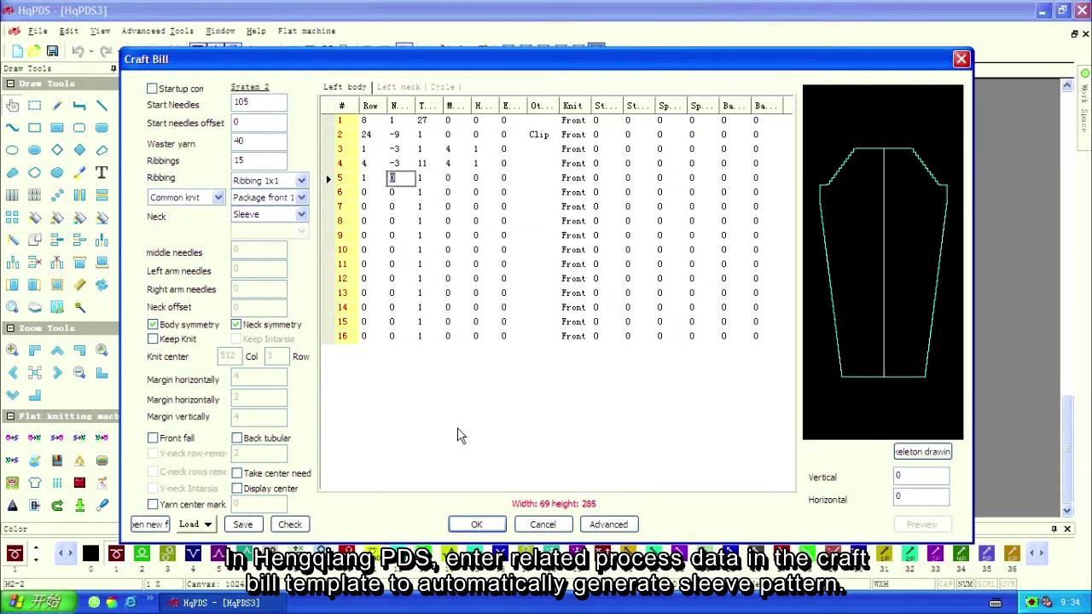
type("-2")
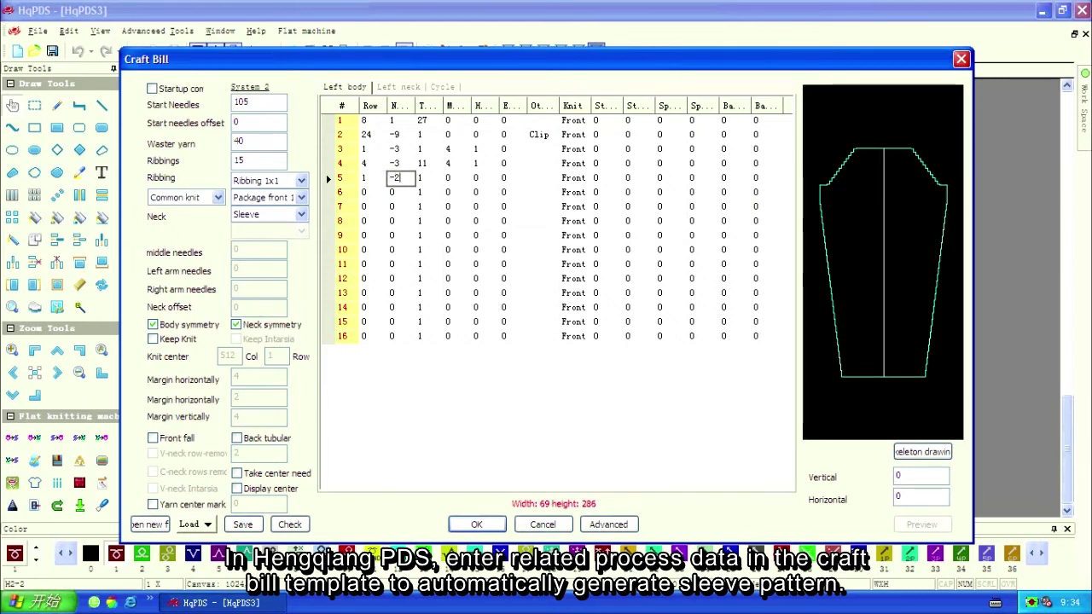
key("Tab")
type("4")
key("Tab")
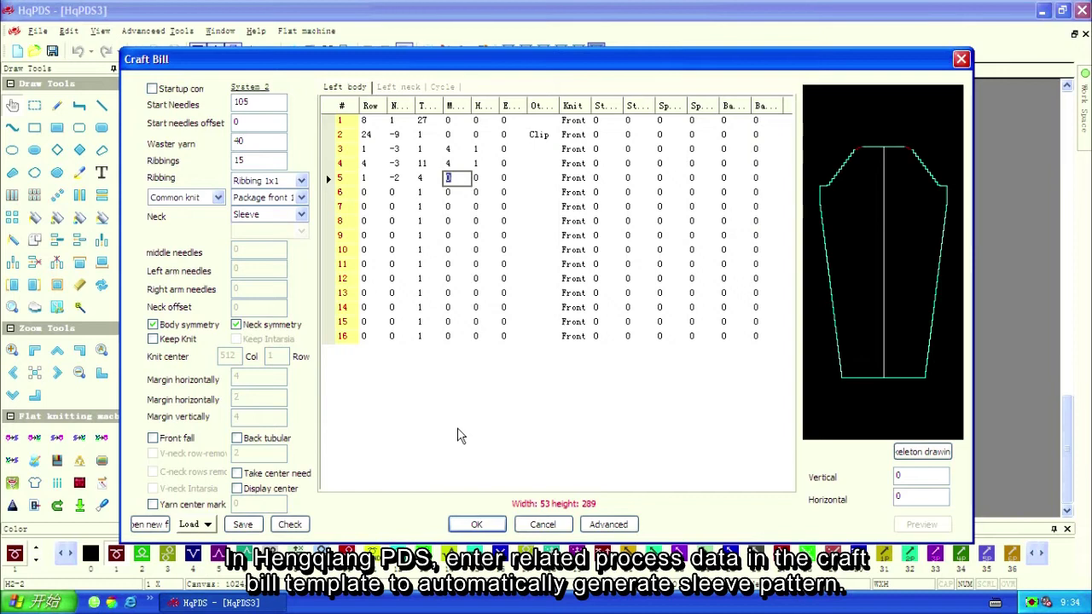
key("Tab")
type("1")
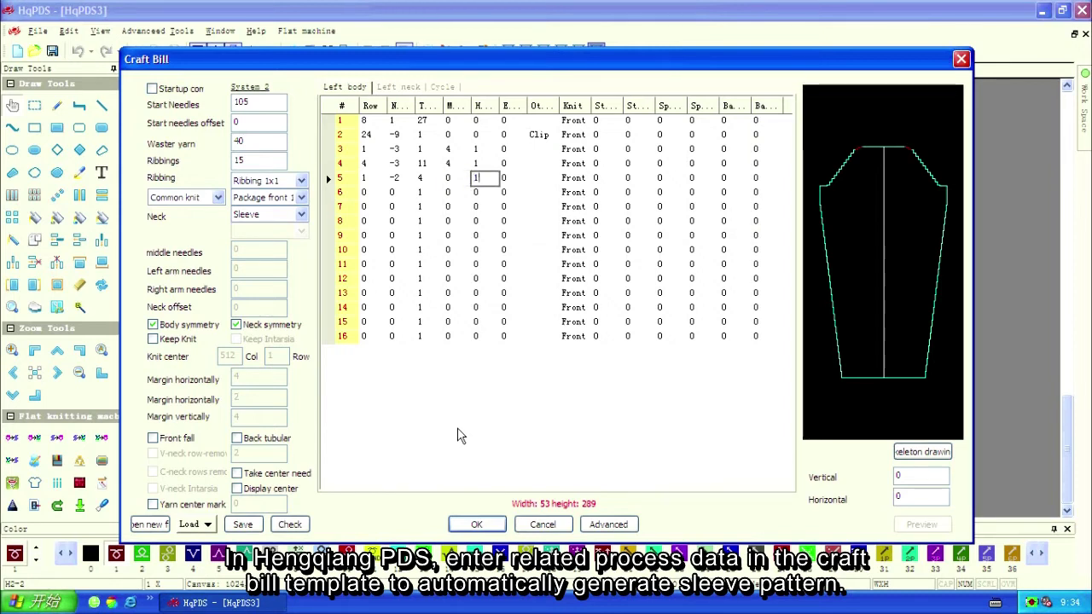
Fill left body line 6 with 1 row and -3 needles, setting its H value to 1.
key("Return")
key("Left")
key("Left")
key("Left")
key("Left")
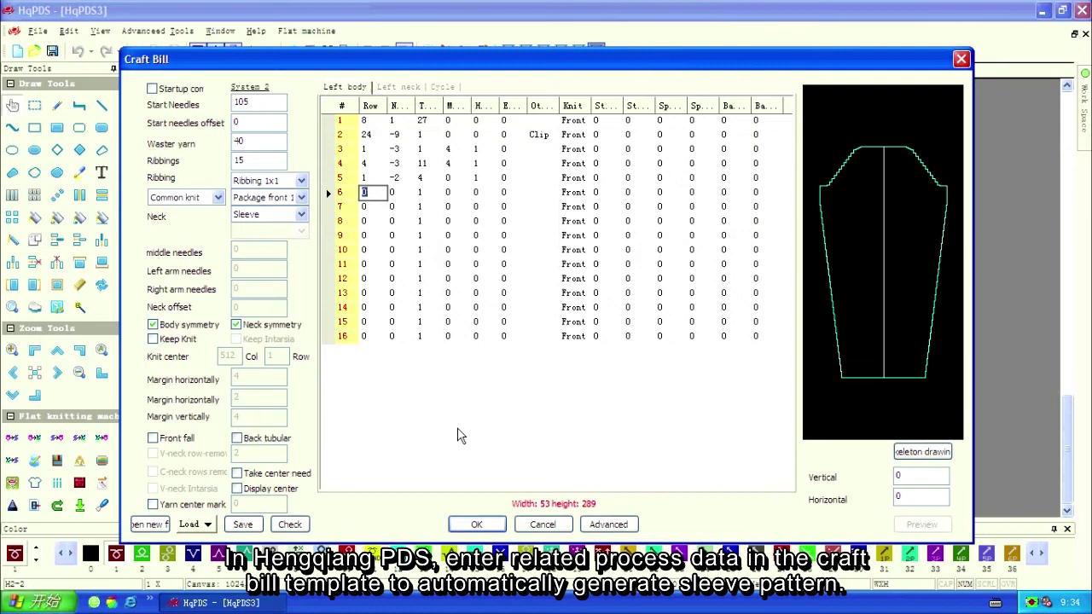
type("1")
key("Tab")
type("-3")
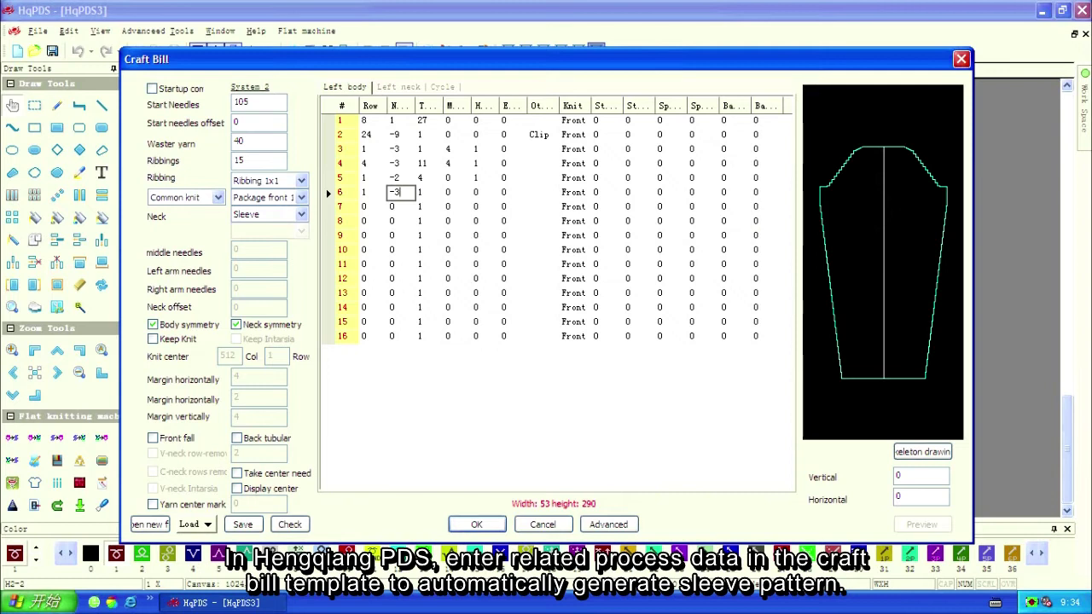
key("Tab")
key("Tab")
key("Tab")
type("1")
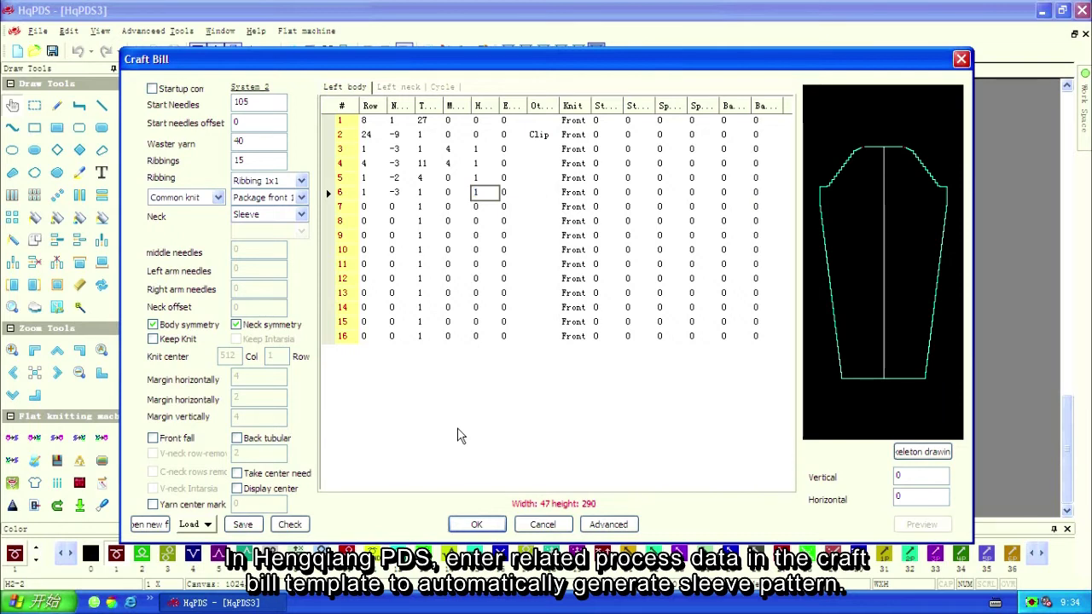
Set left body line 7 to 1 row.
key("Down")
key("shift+Tab")
key("shift+Tab")
key("shift+Tab")
key("shift+Tab")
type("1")
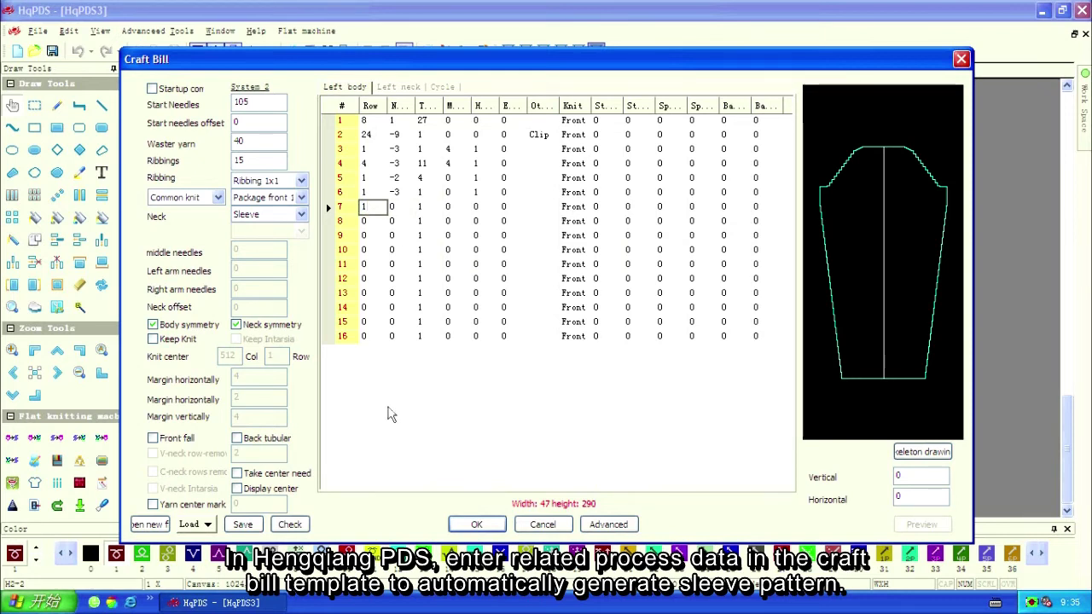
left_click(412, 393)
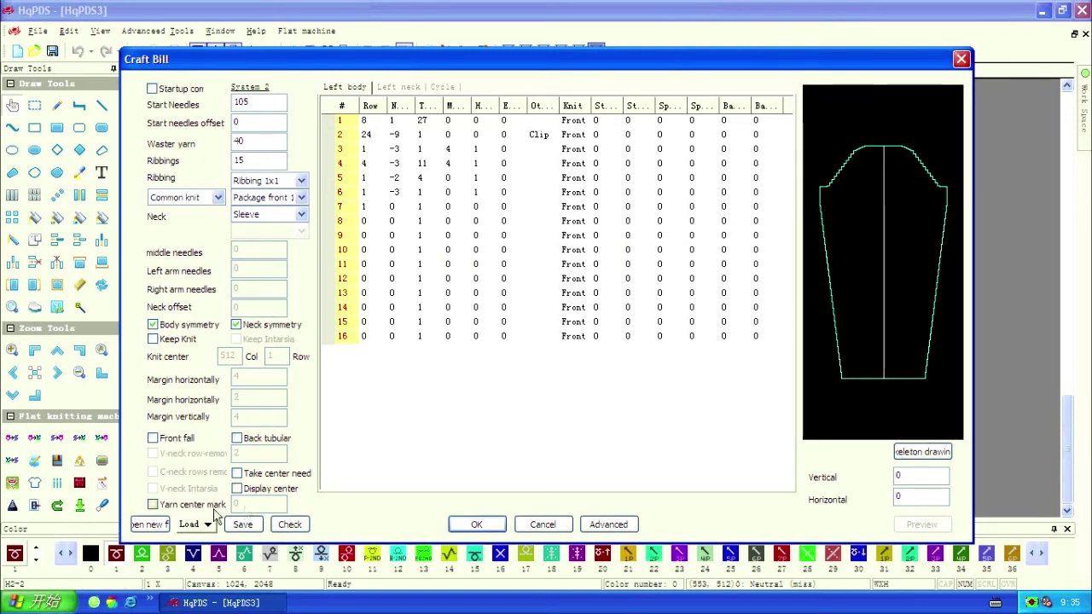
Enable the yarn center mark and check the parameters of the current craft bill.
left_click(154, 505)
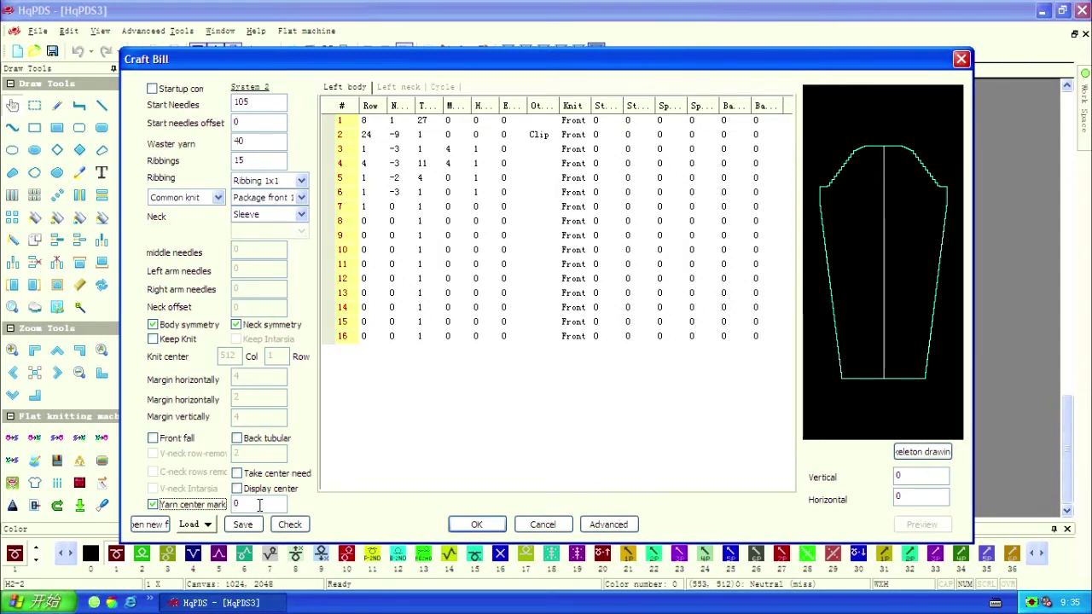
key("Tab")
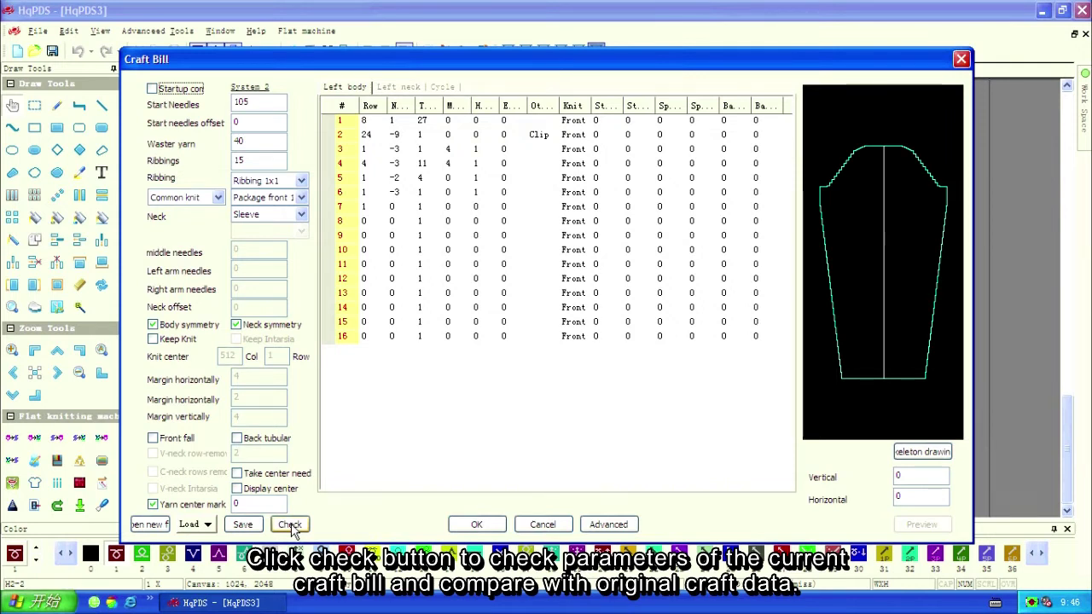
left_click(290, 526)
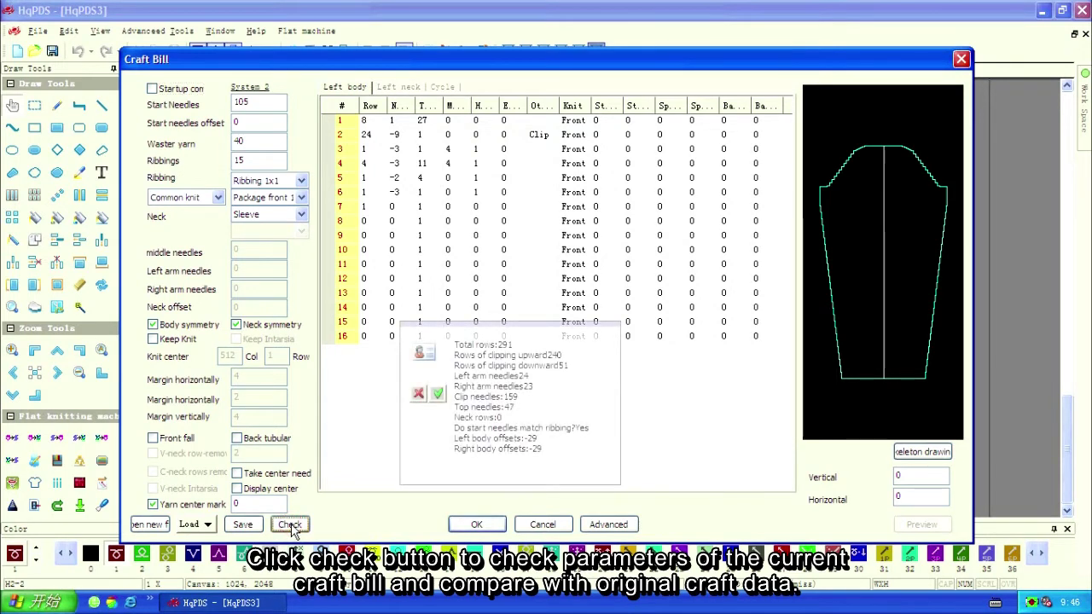
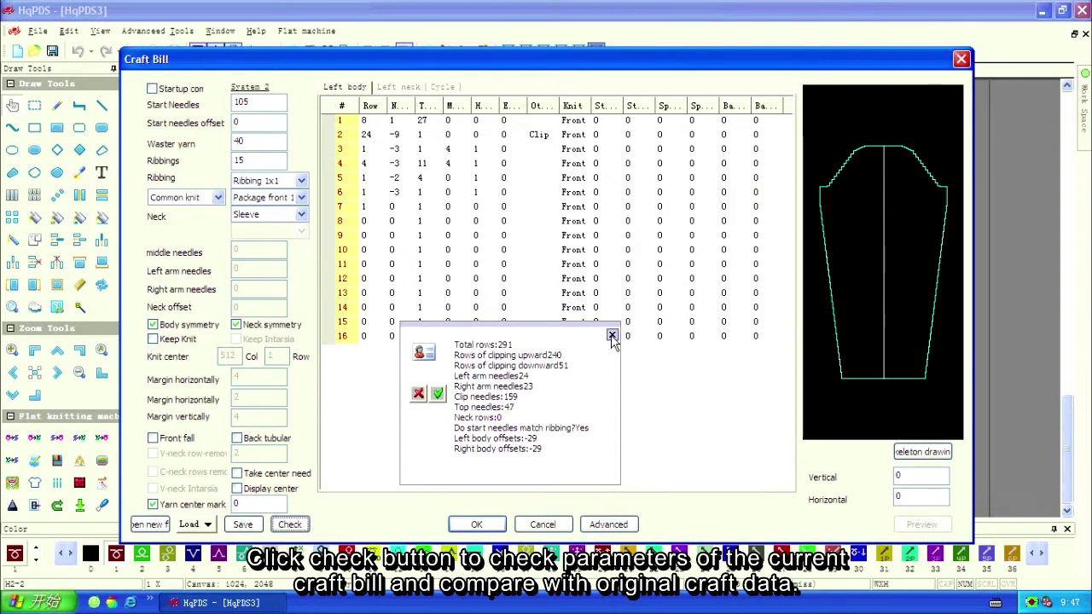
left_click(612, 336)
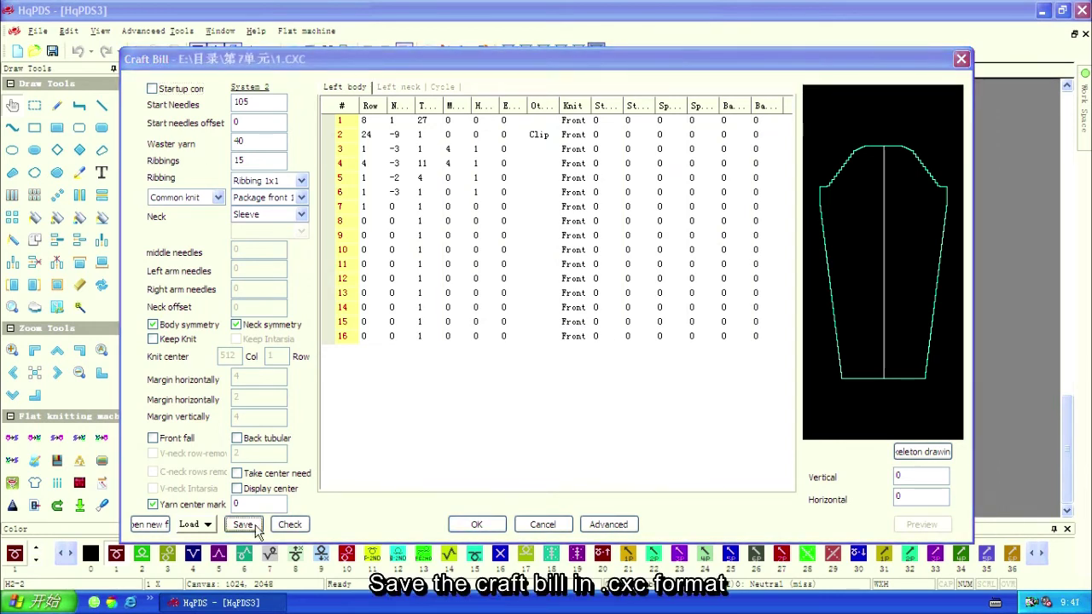
Start saving the craft bill, creating and opening a folder named "process file" inside 第7单元.
left_click(254, 527)
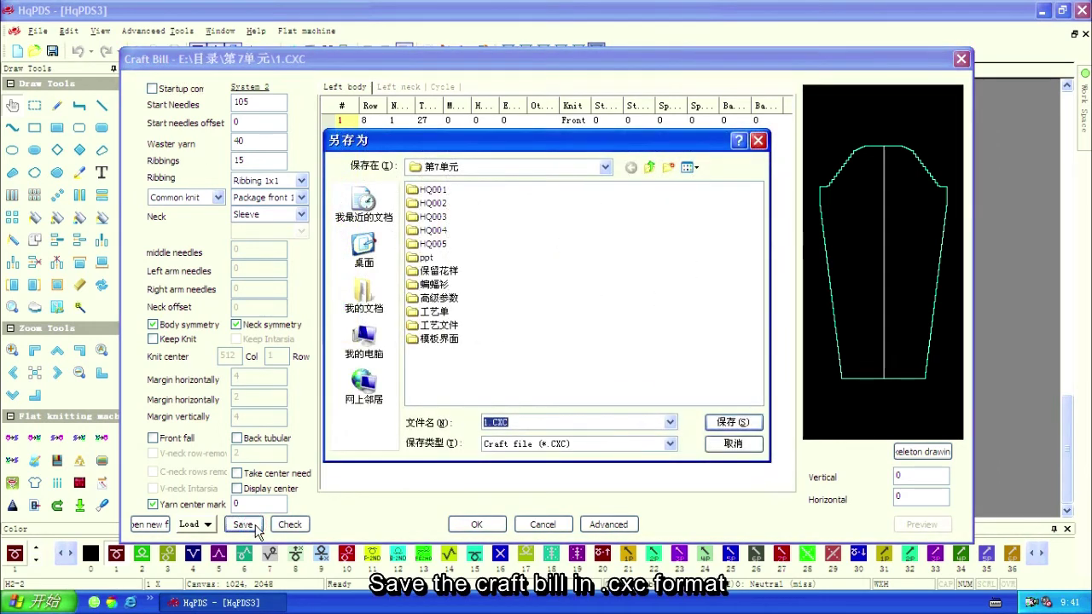
left_click(668, 167)
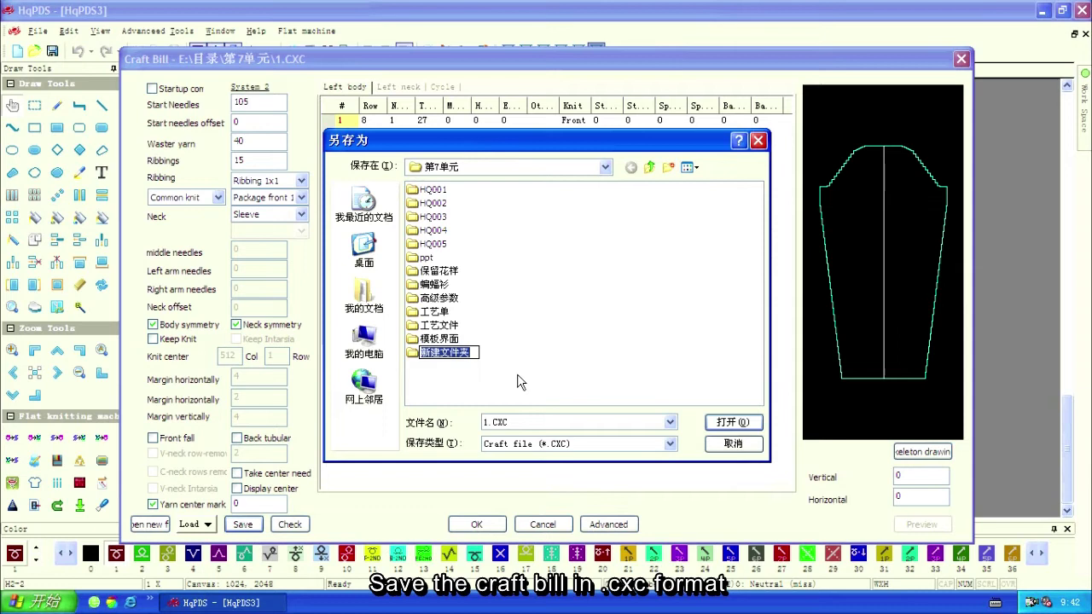
type("pr")
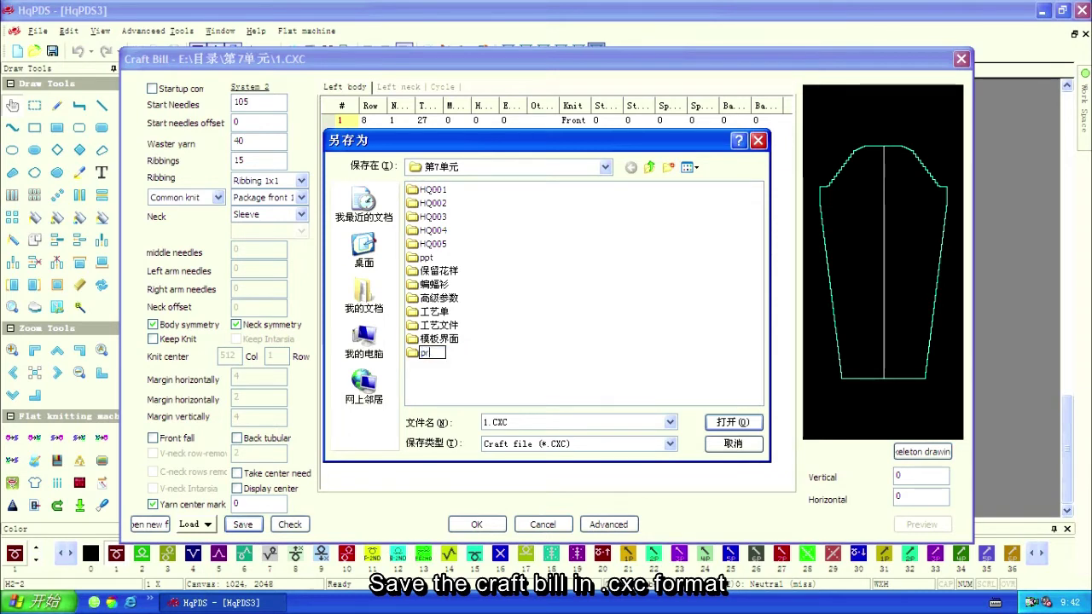
type("ocess file")
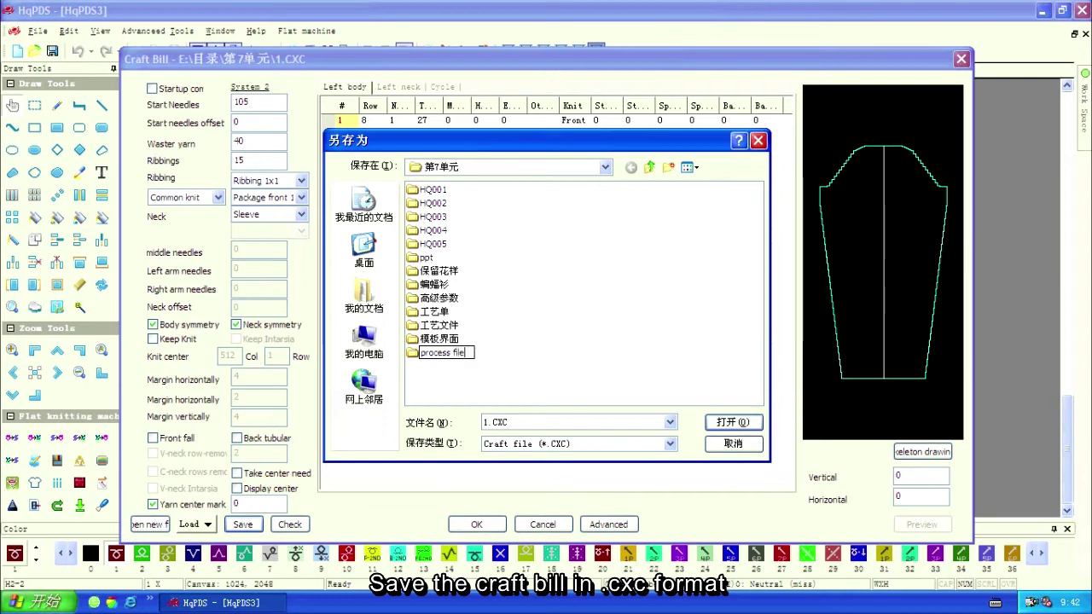
double_click(412, 353)
Save the craft bill as 01 in craft file format (*.CXC).
double_click(504, 423)
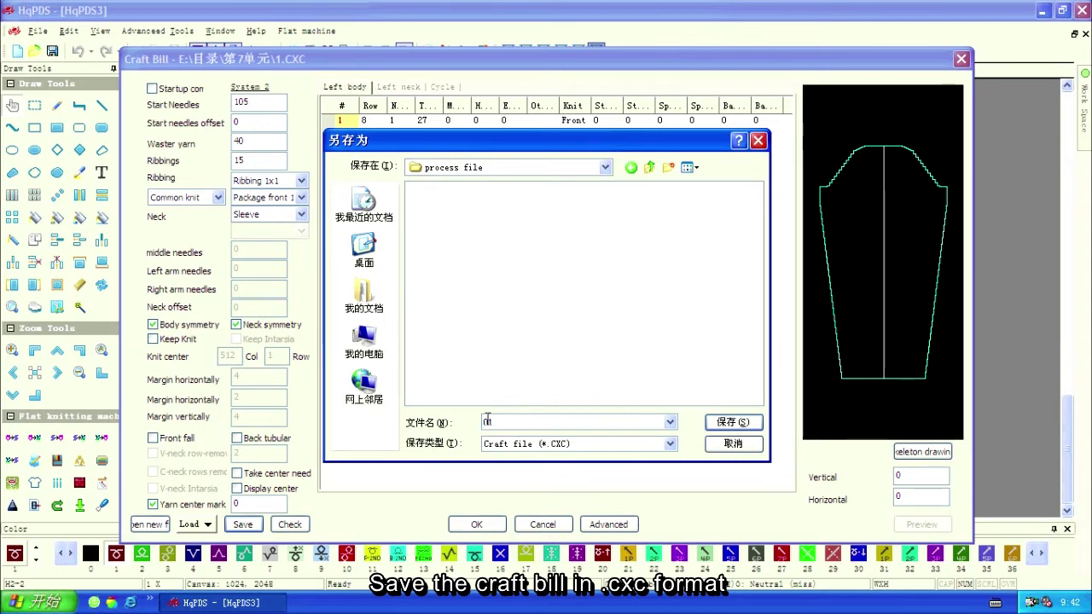
type("01")
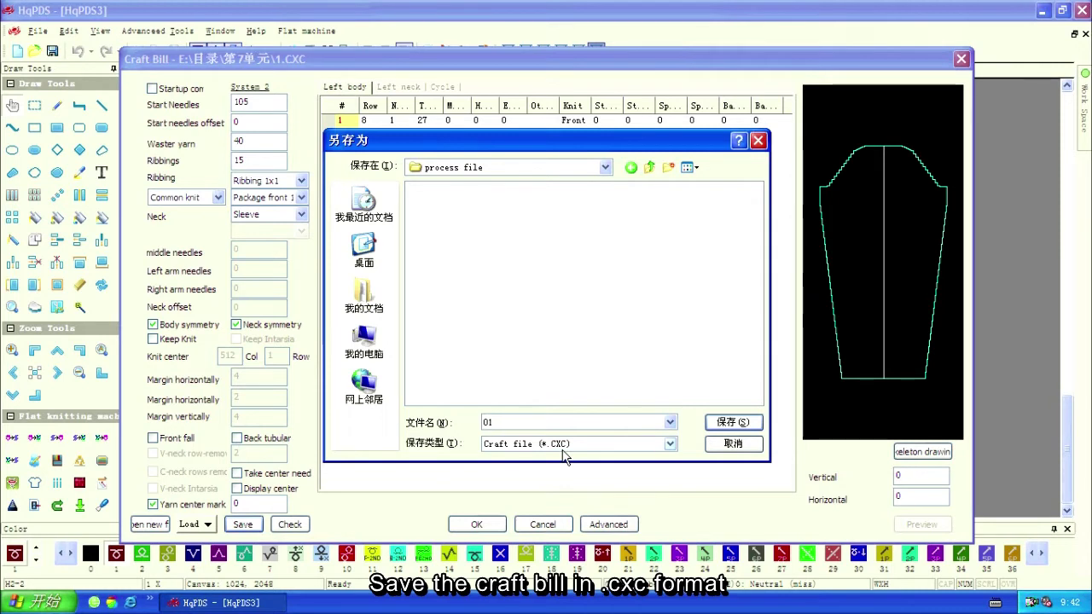
left_click(734, 424)
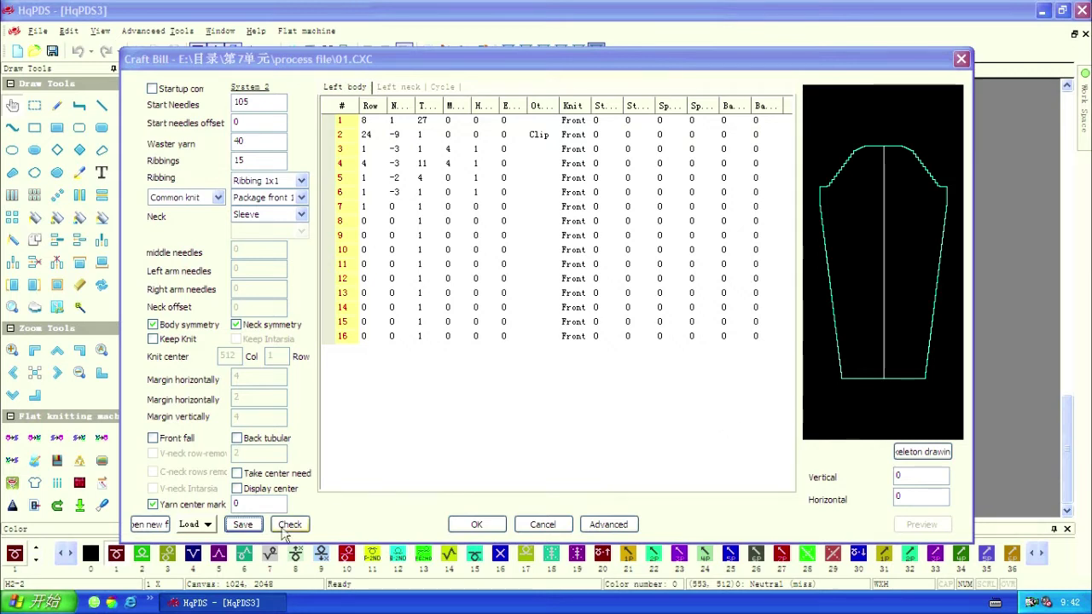
Start a blank craft bill and load only the craft data from 01.CXC in the process file folder.
left_click(152, 525)
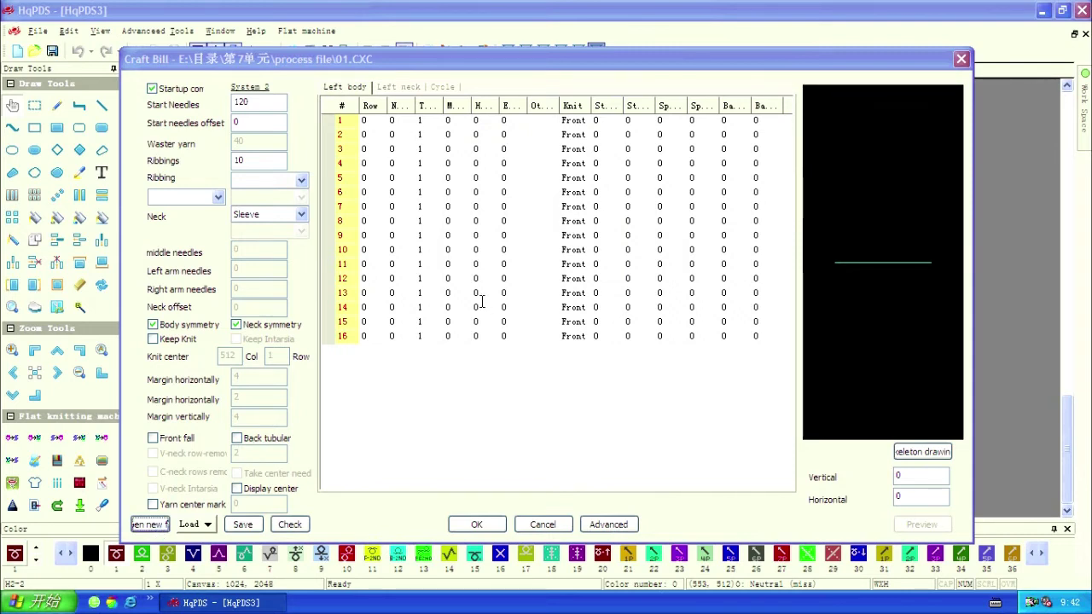
left_click(207, 527)
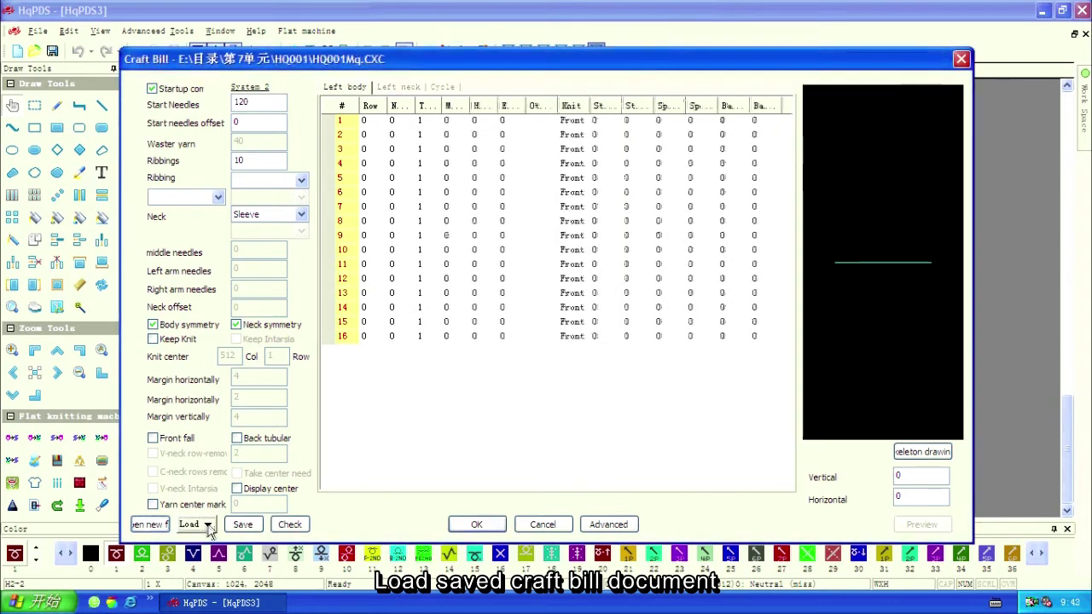
left_click(208, 526)
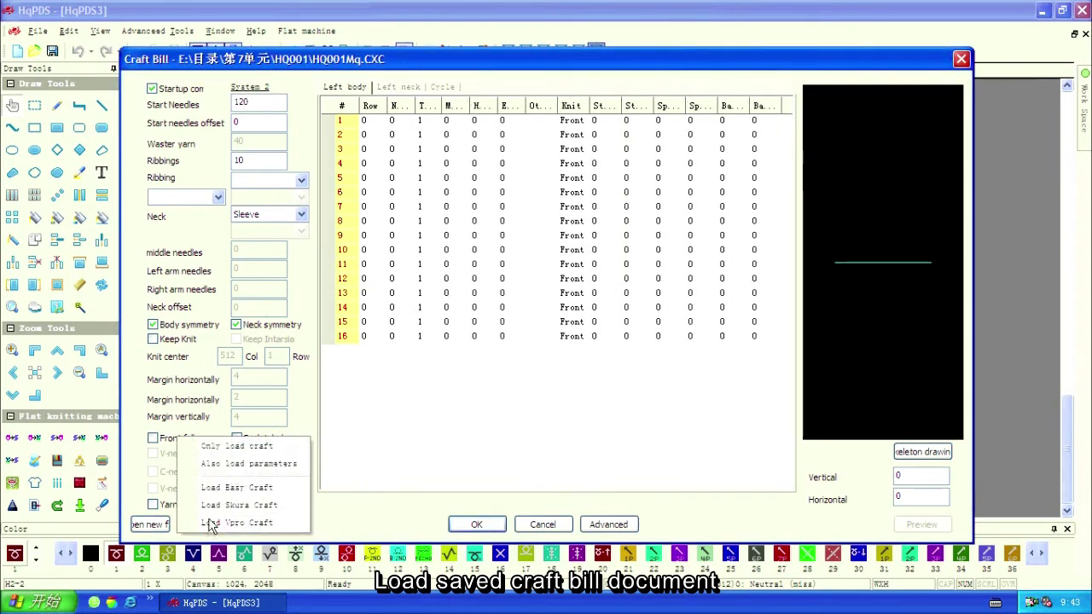
left_click(284, 450)
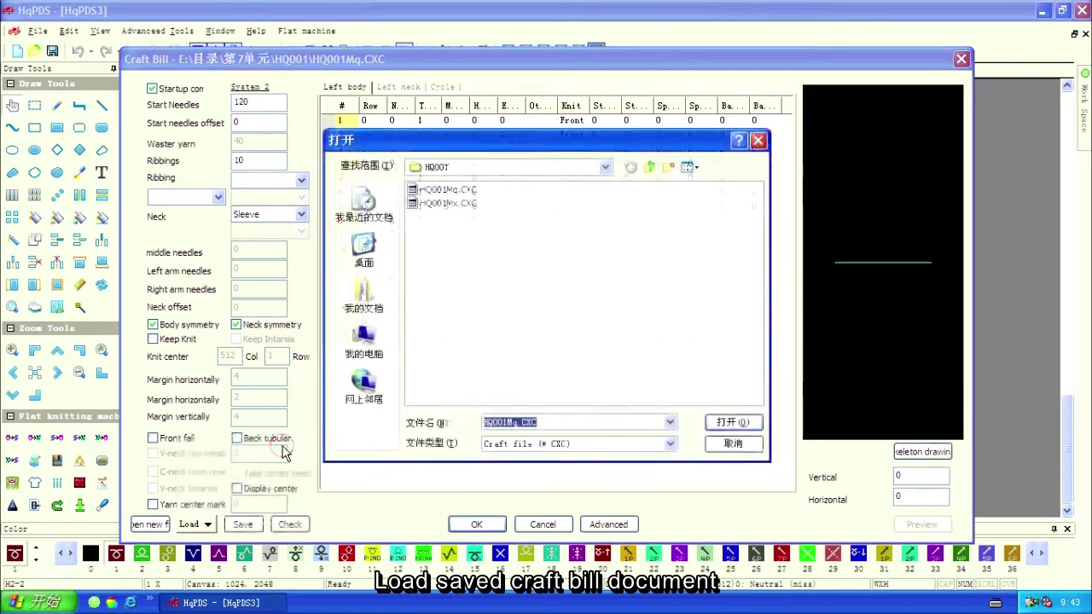
left_click(651, 167)
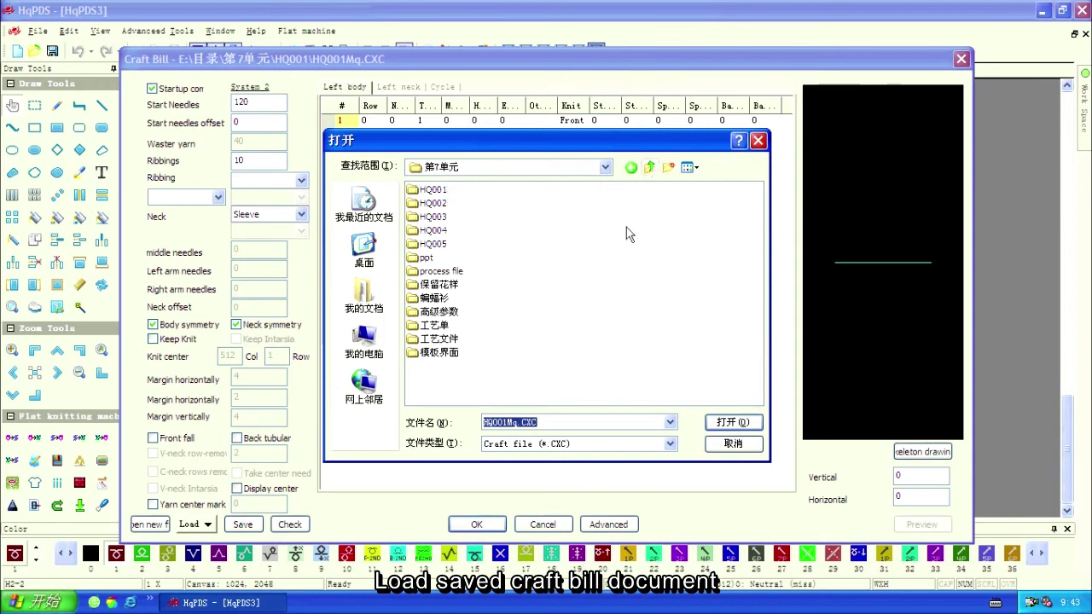
double_click(439, 271)
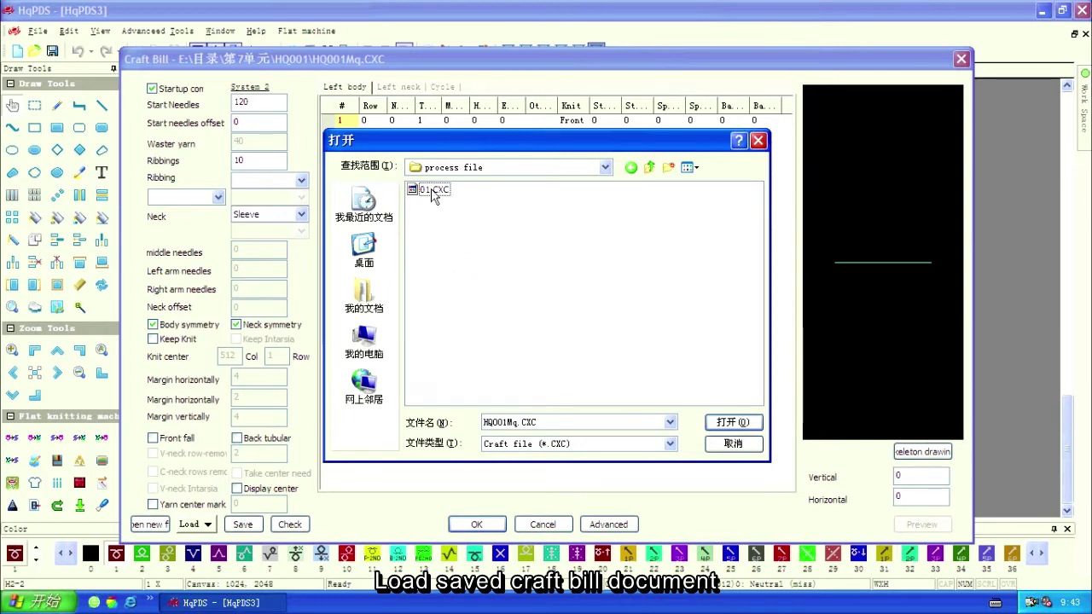
left_click(435, 193)
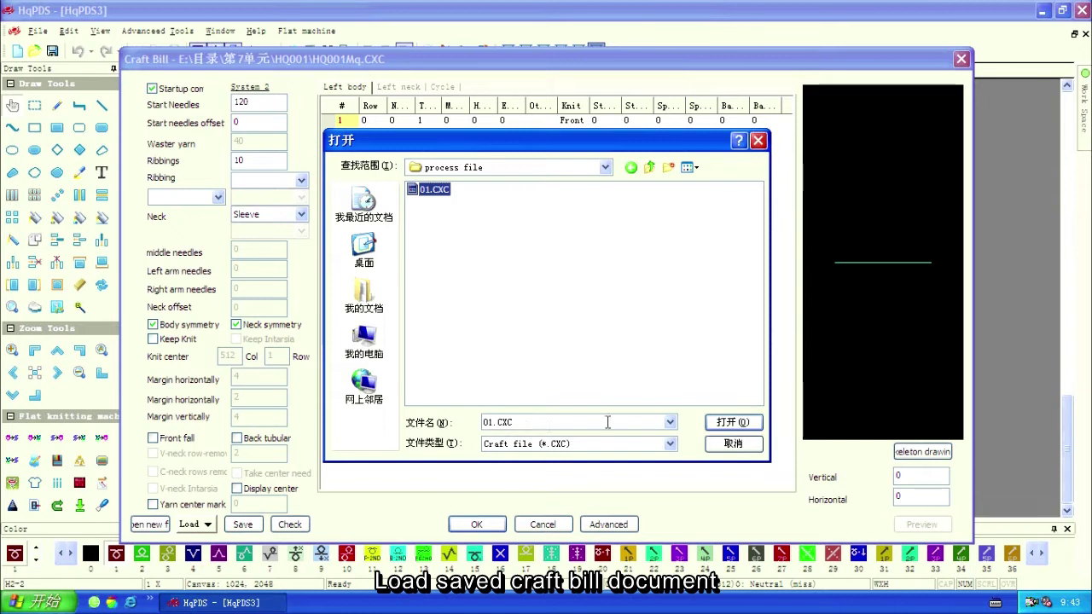
left_click(735, 426)
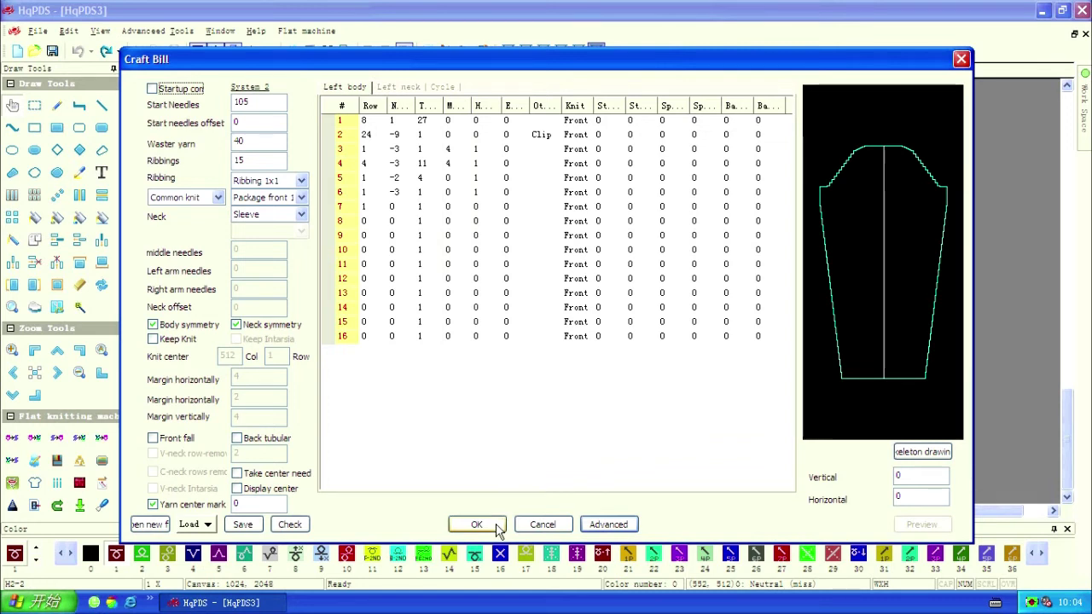
Review the craft bill's advanced parameters for front knit, yarn feeder and other settings.
left_click(619, 527)
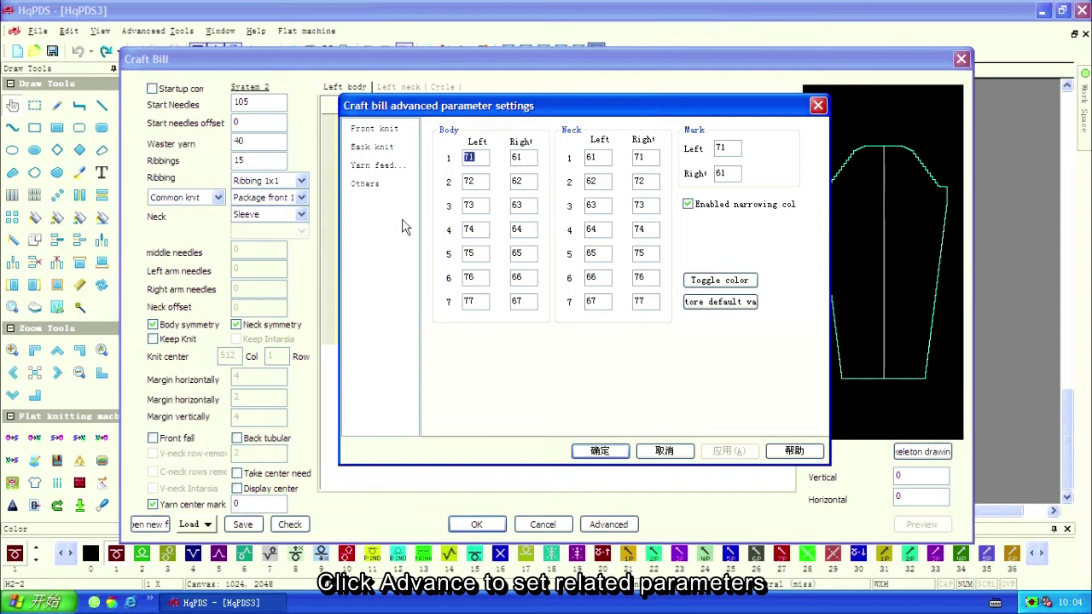
left_click(404, 168)
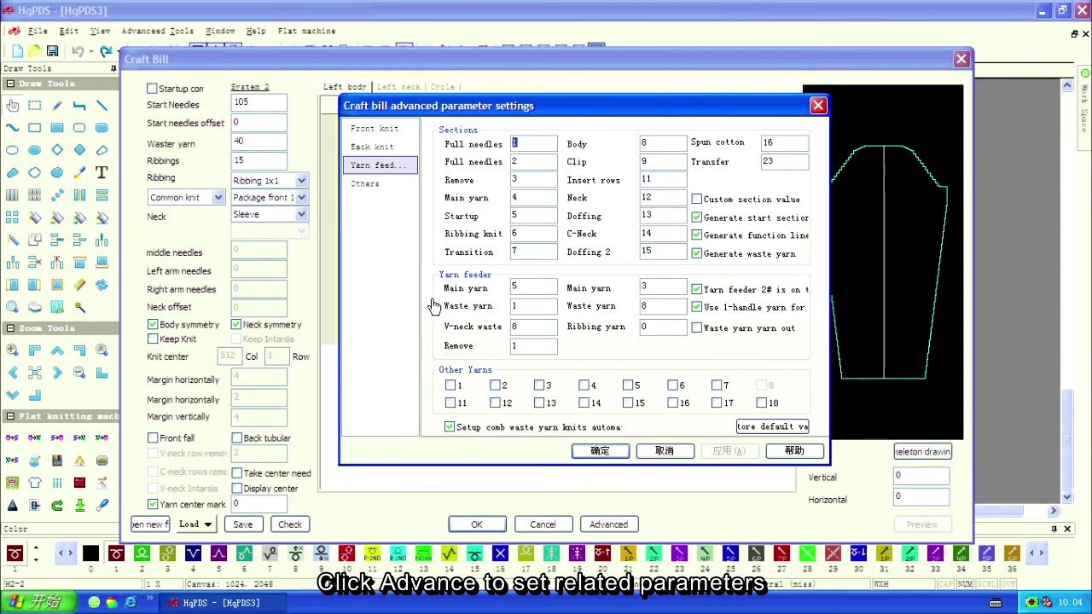
left_click(406, 185)
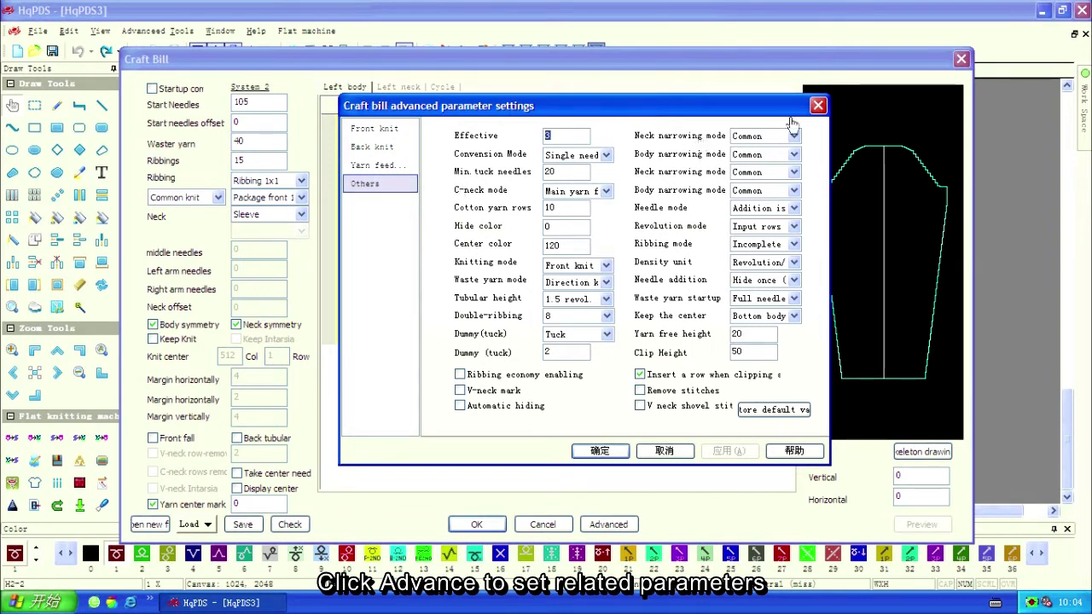
left_click(819, 106)
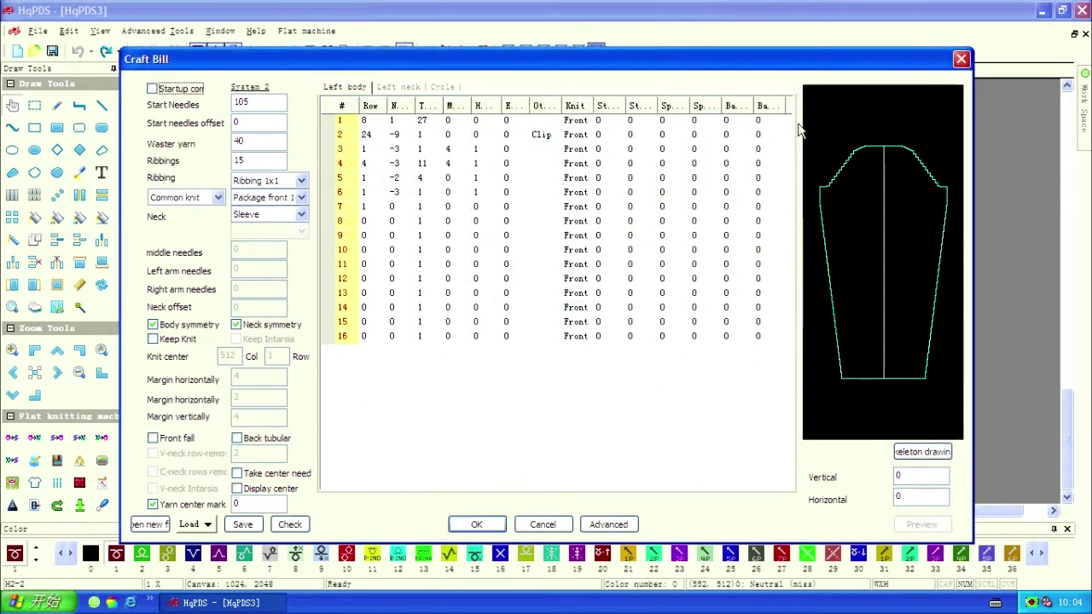
Try to generate the pattern, then set left body line 7 to 2 rows.
left_click(476, 525)
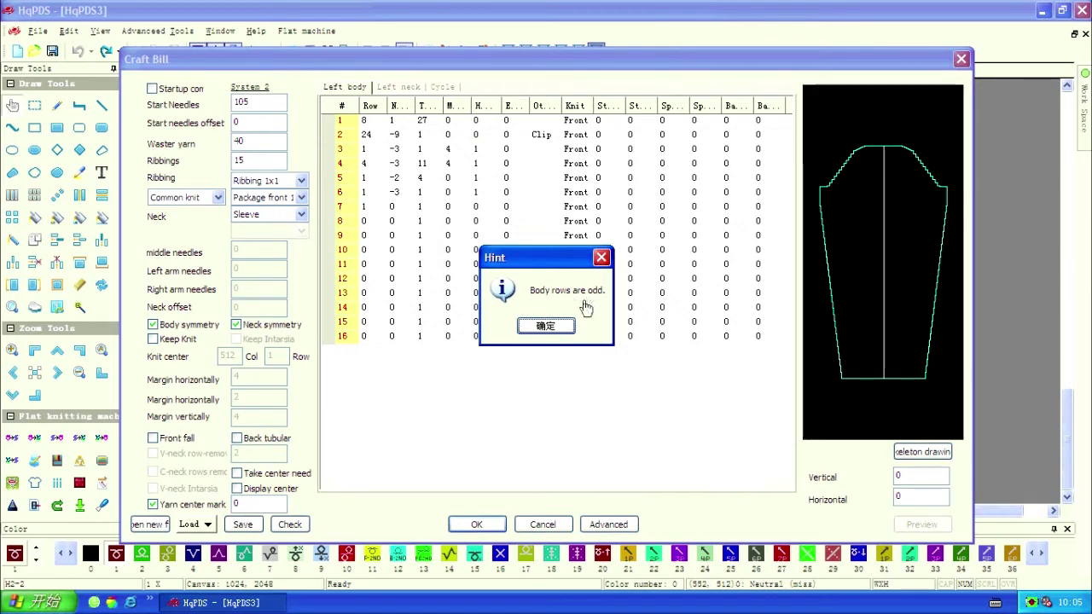
left_click(550, 329)
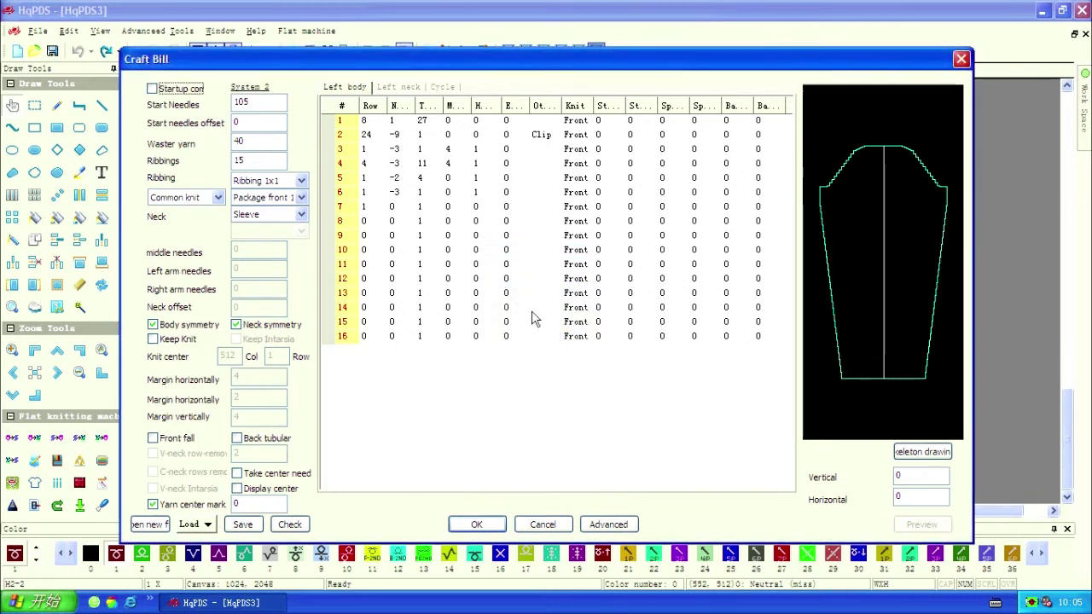
left_click(367, 207)
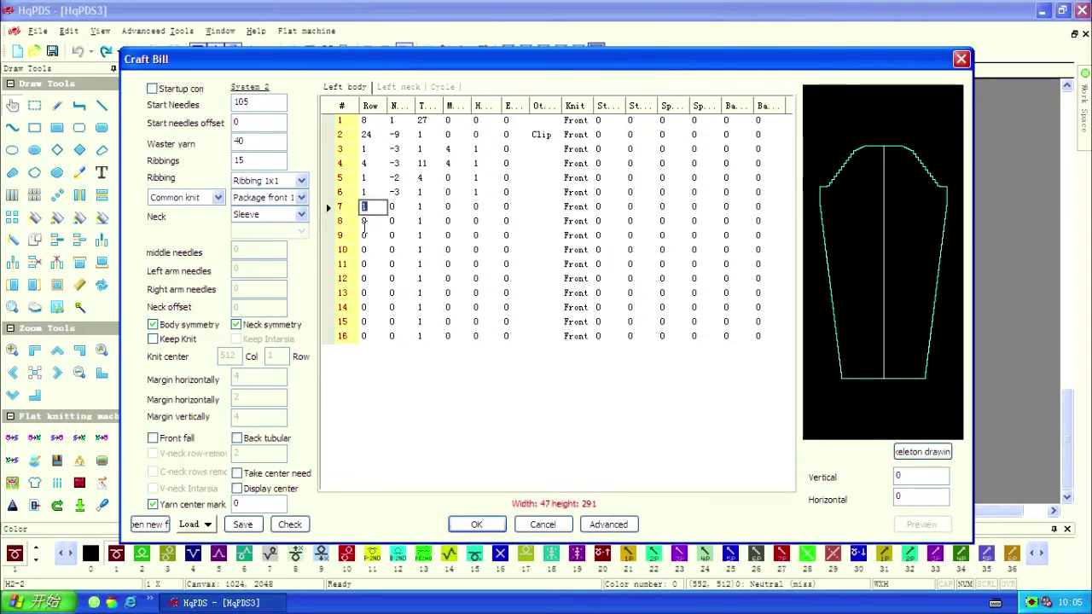
type("2")
left_click(400, 372)
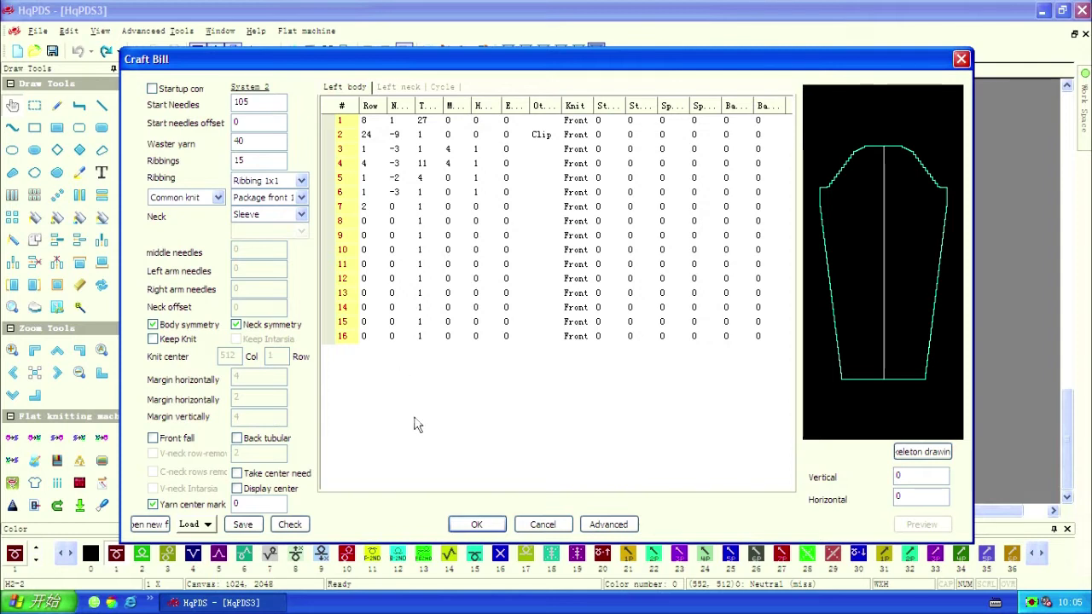
Generate the sleeve pattern from the craft bill and switch the function line display to 7: density.
left_click(479, 526)
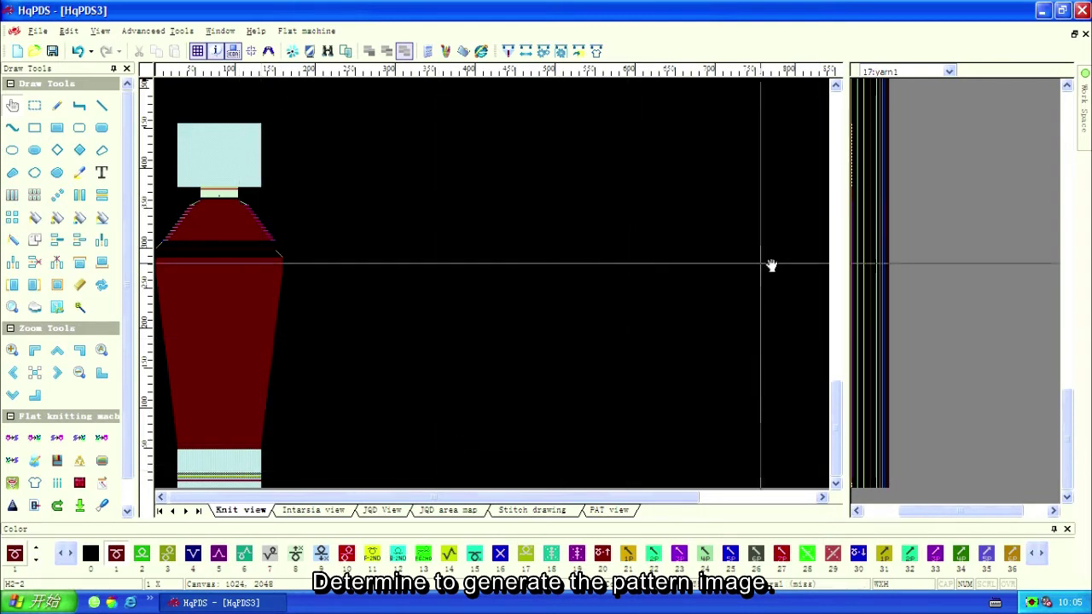
left_click(945, 73)
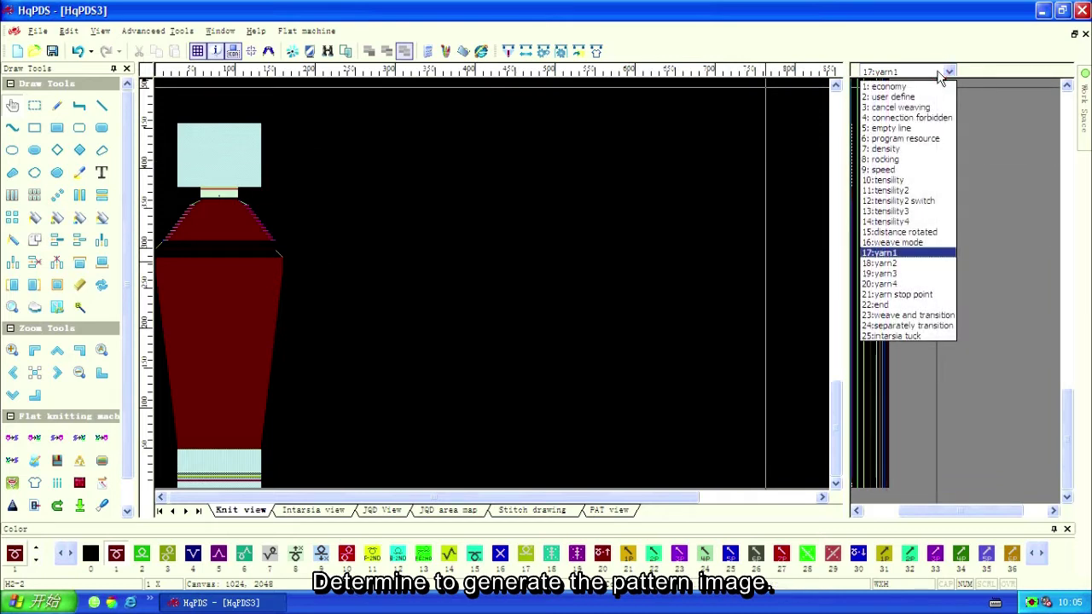
left_click(893, 148)
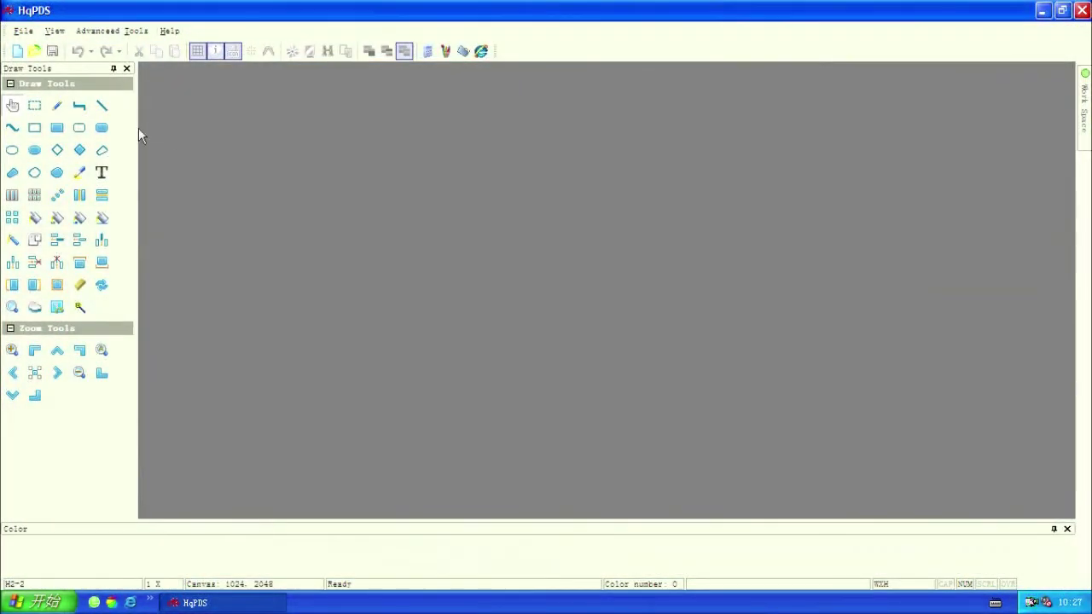
Create a new pattern for the H2-2 machine model with a 1024 * 2048 canvas.
left_click(24, 32)
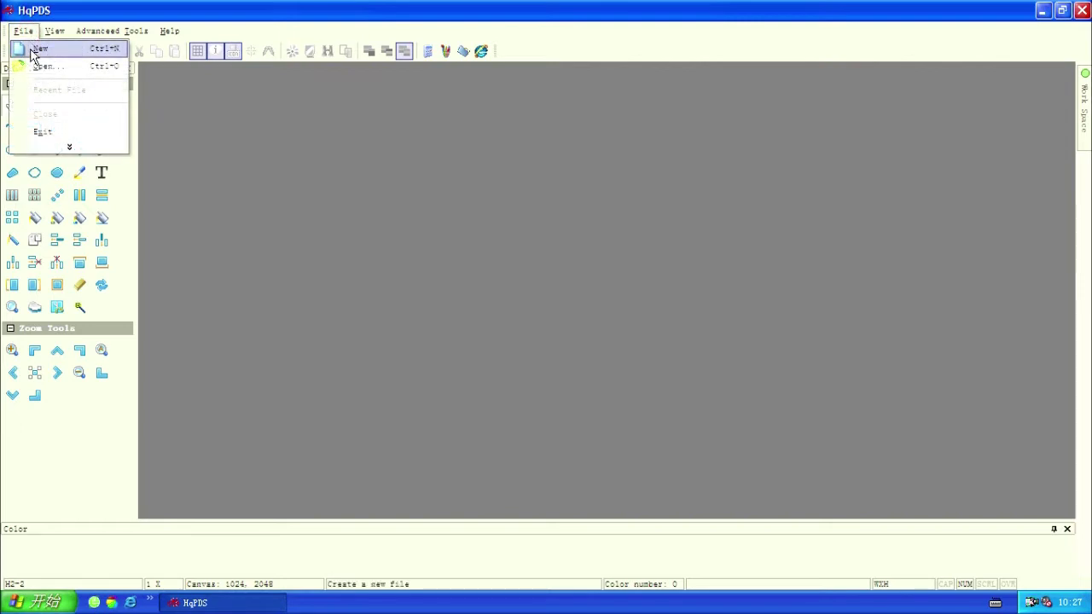
left_click(34, 54)
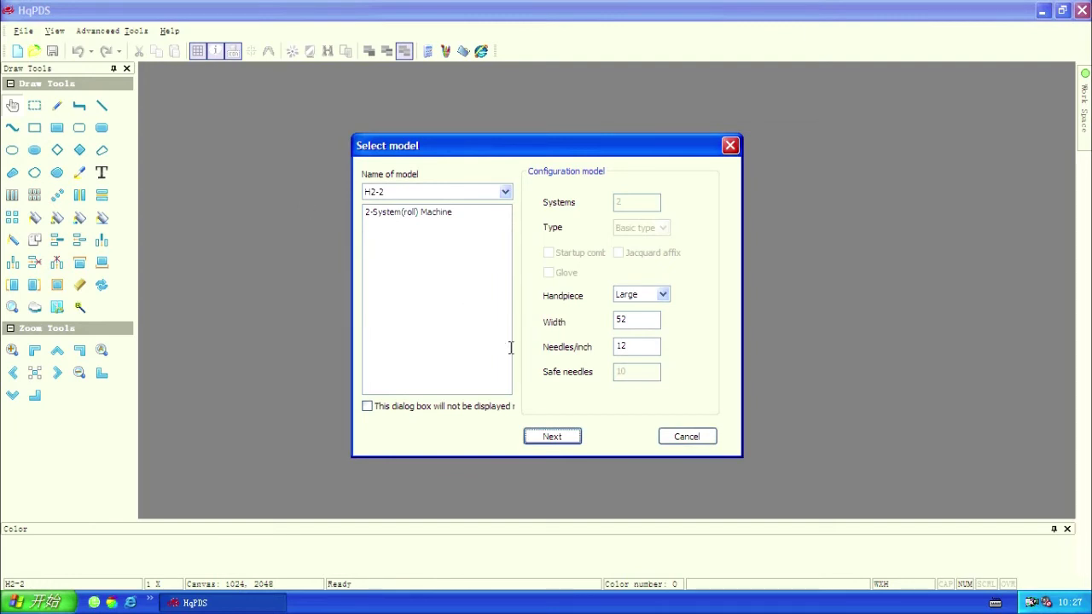
left_click(558, 436)
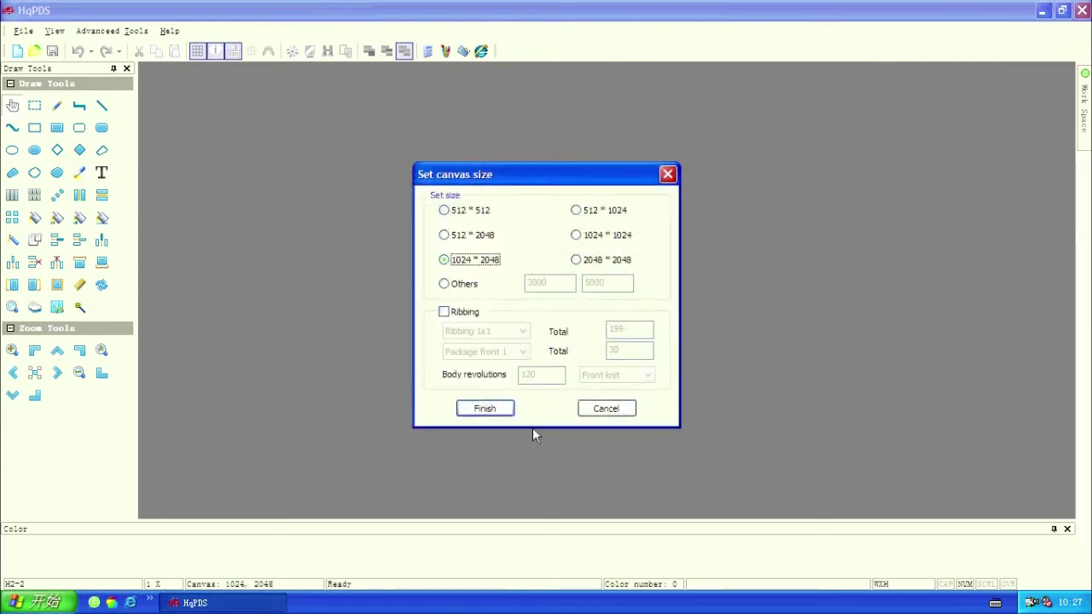
left_click(485, 409)
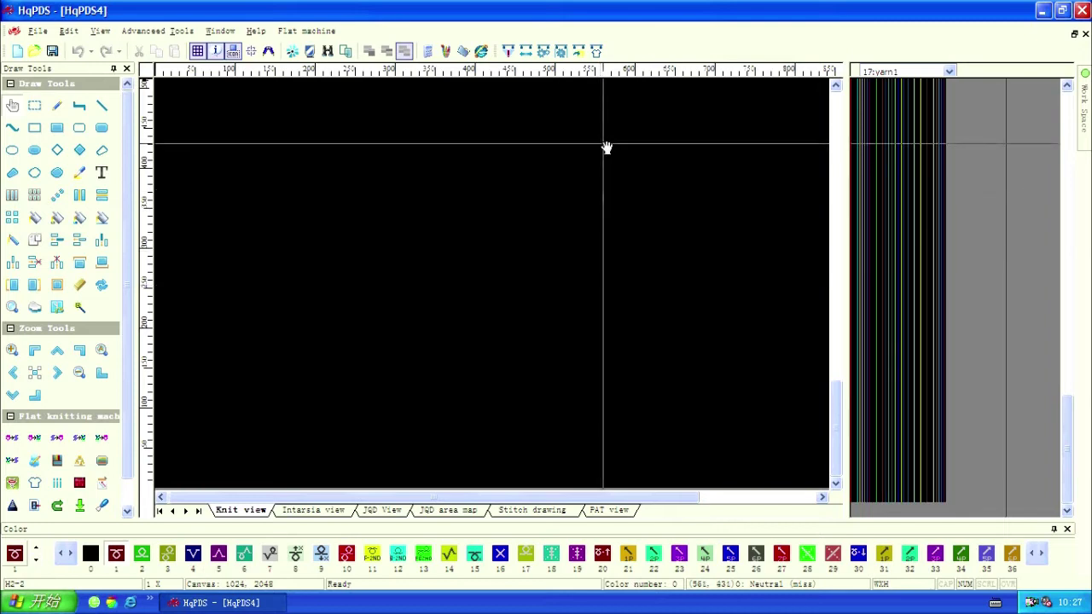
Start a blank craft bill without the startup comb, with 115 start needles and 16 ribbings.
left_click(597, 52)
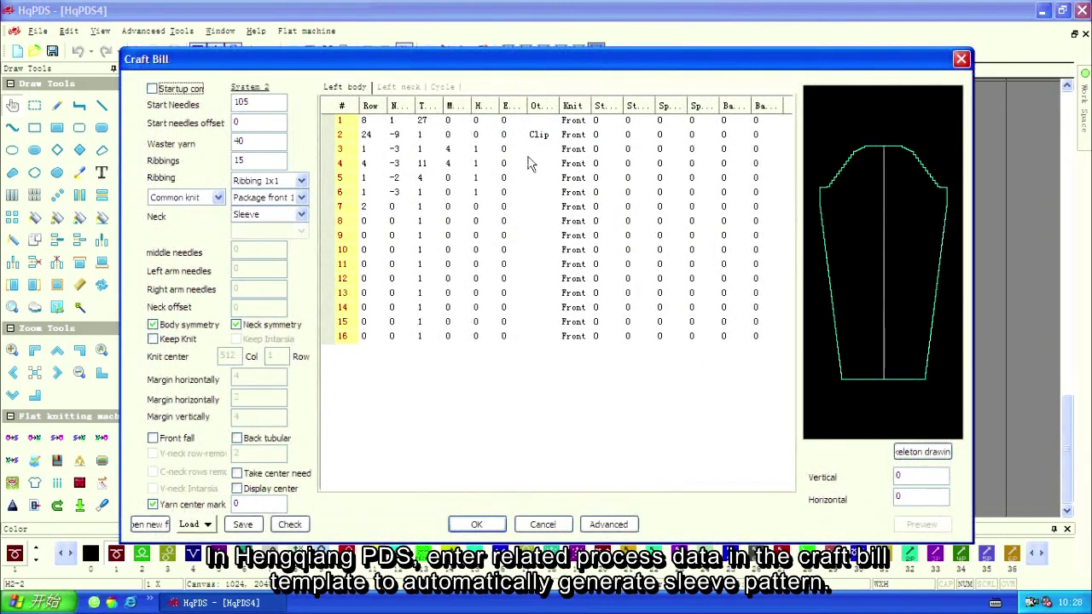
left_click(155, 525)
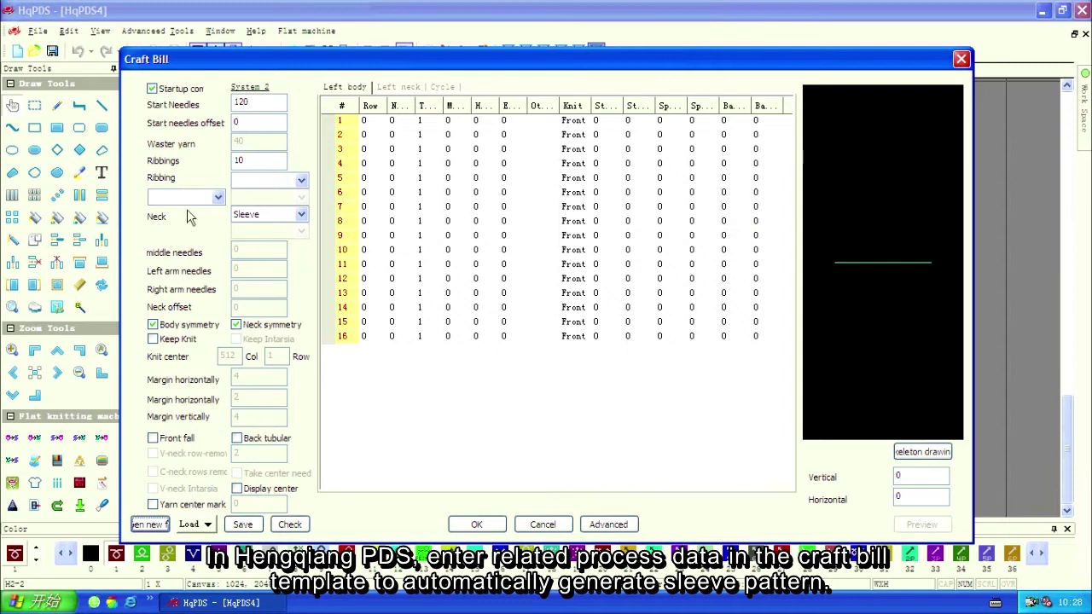
left_click(180, 93)
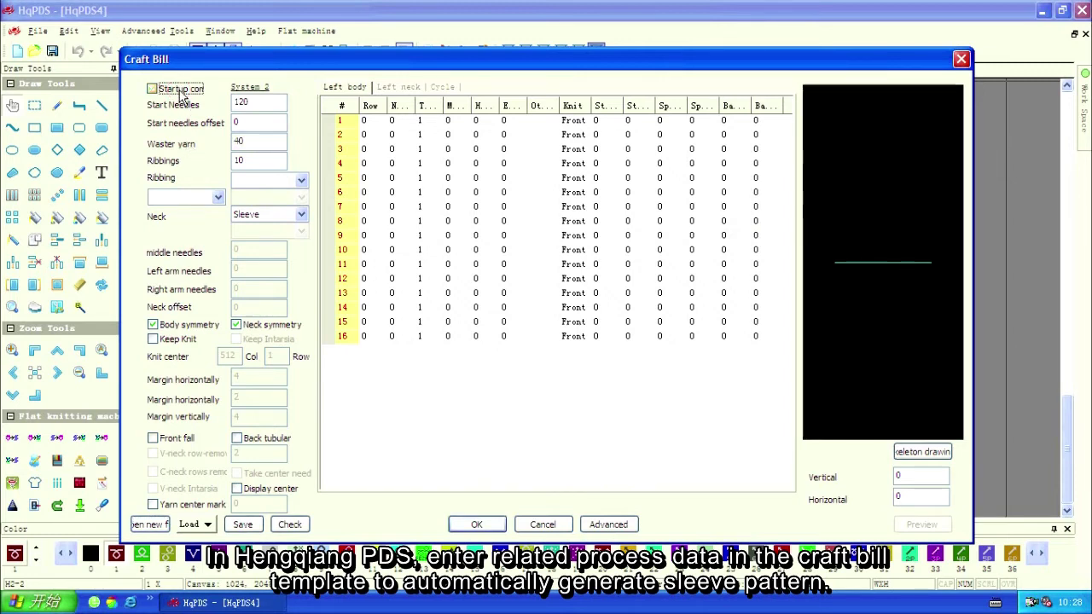
left_click_drag(250, 102, 229, 102)
type("115")
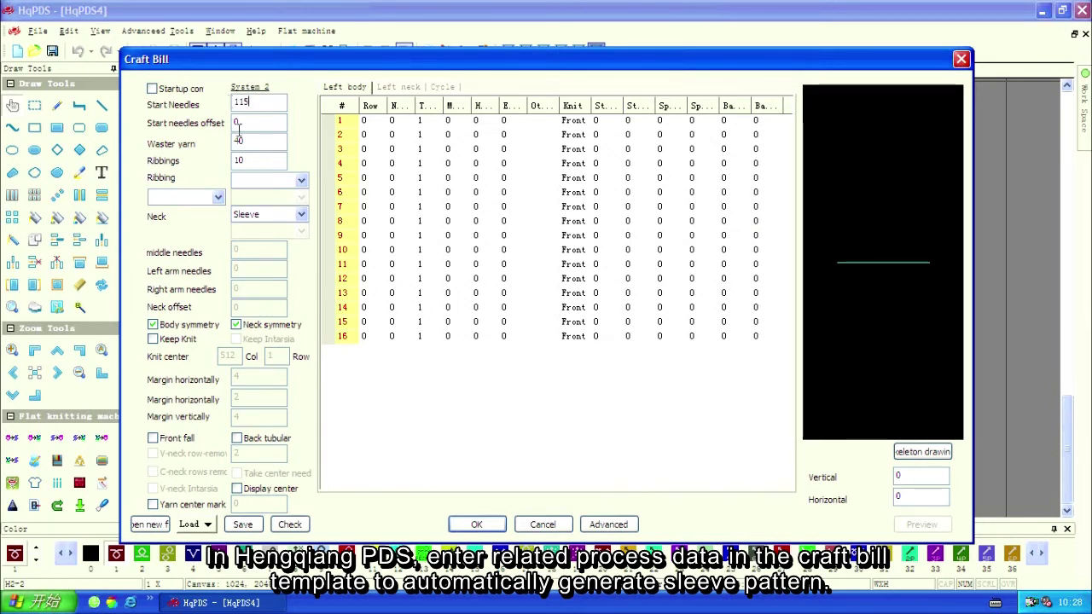
double_click(242, 159)
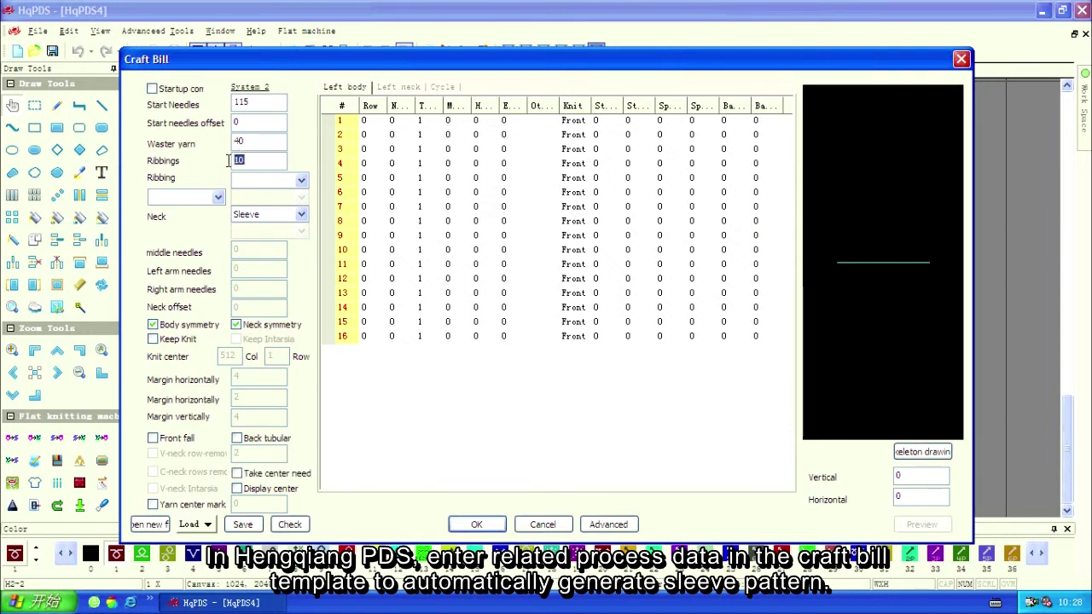
type("16")
Set the ribbing to Ribbing 1x1 with Package front 1, and the knit type to Common knit.
left_click(277, 182)
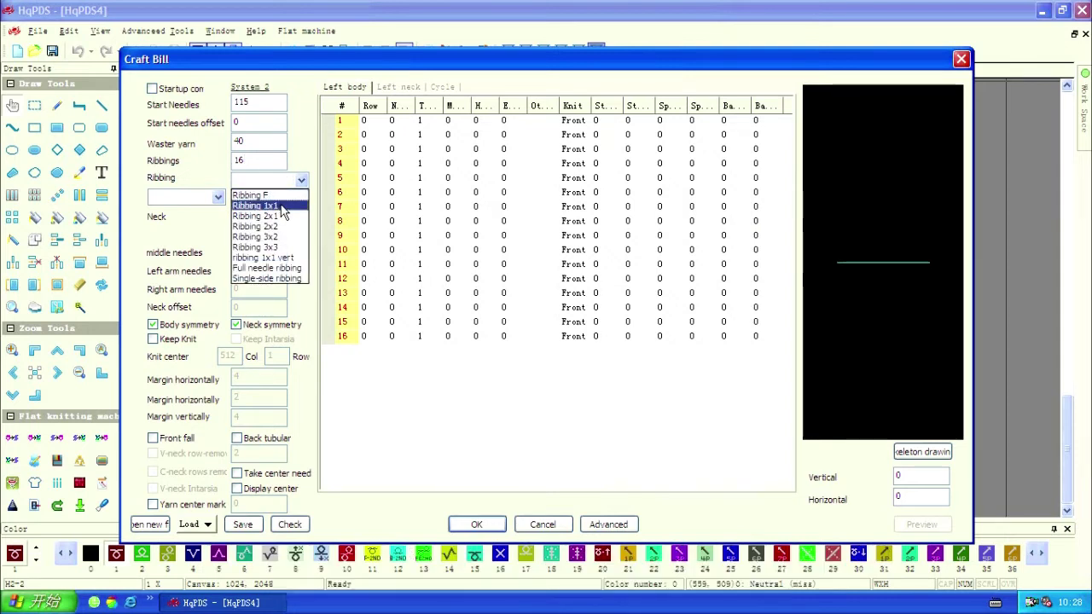
left_click(282, 213)
left_click(288, 200)
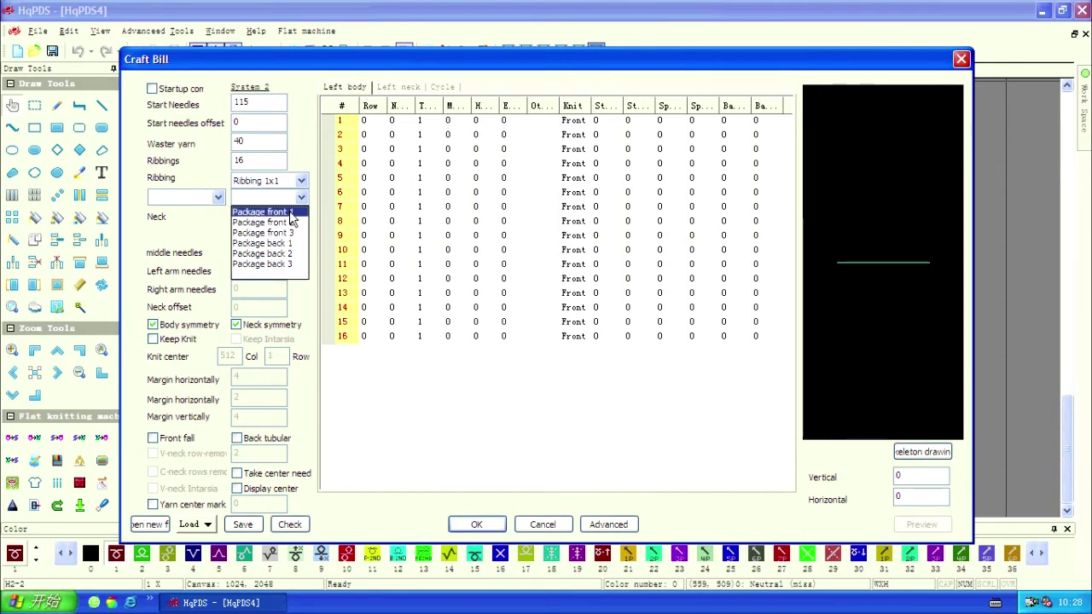
left_click(291, 213)
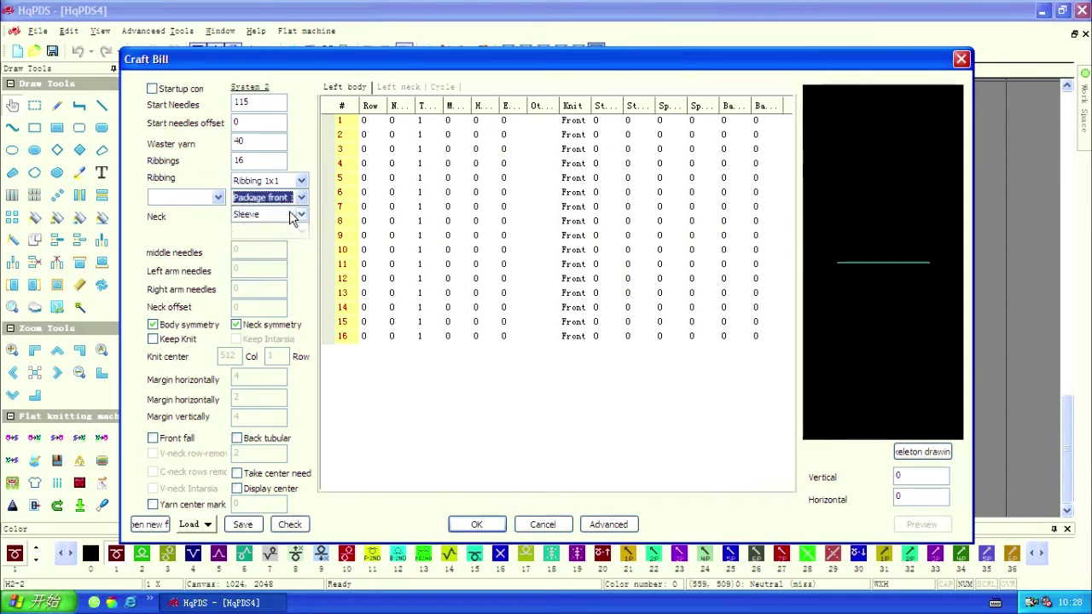
left_click(219, 198)
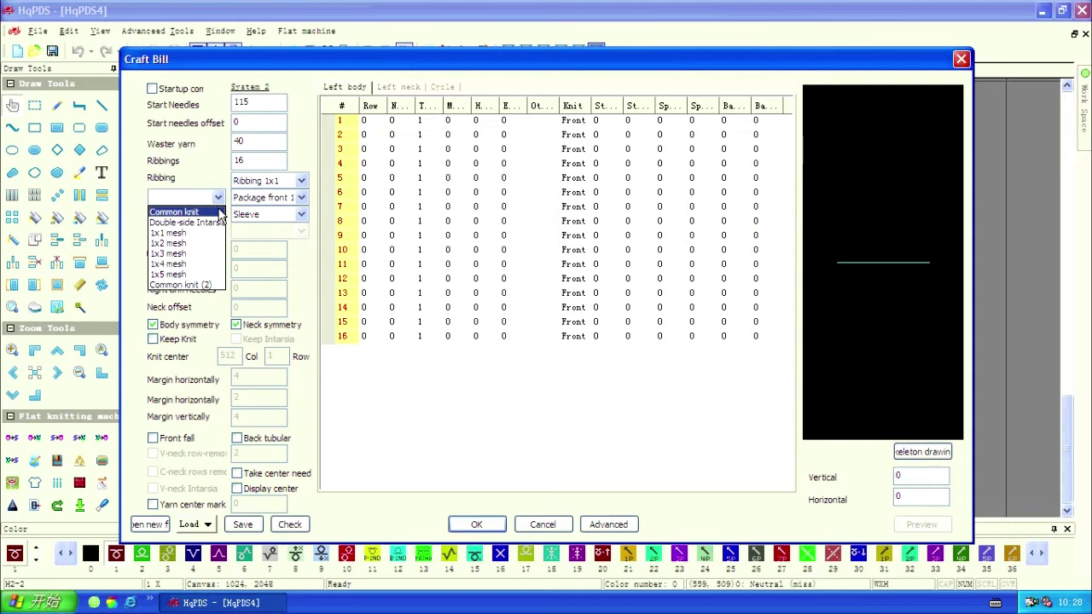
left_click(219, 211)
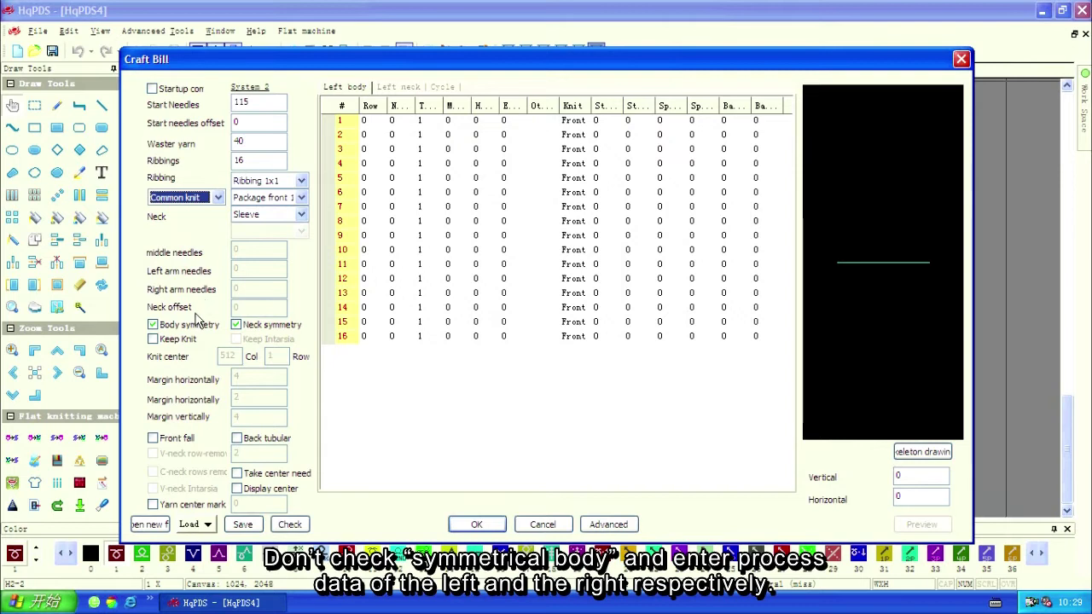
Turn off body symmetry and set left body line 1 to 16 rows and 1 needle.
left_click(154, 326)
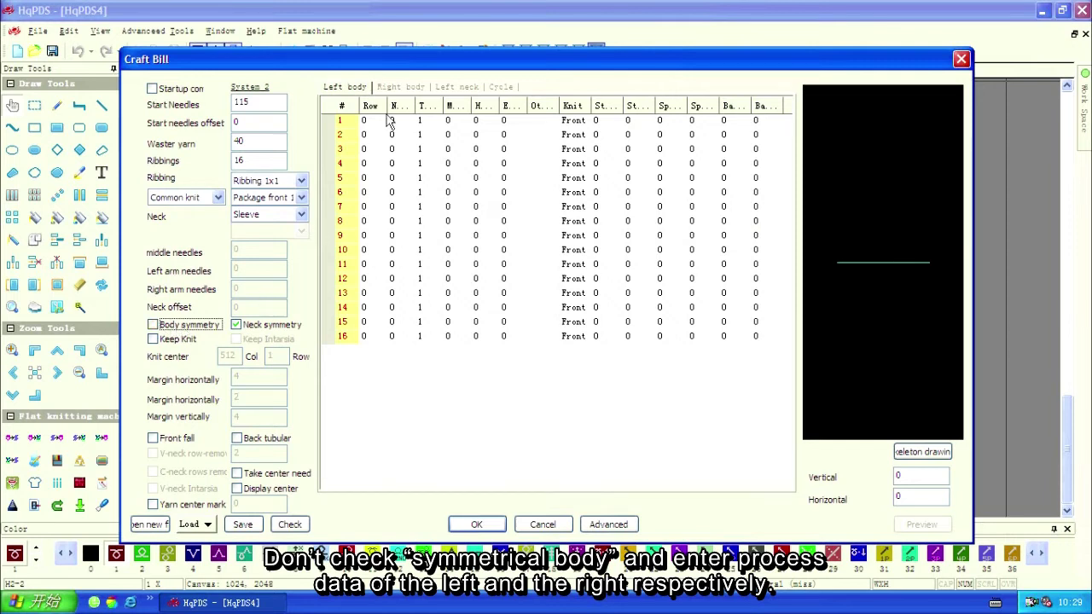
left_click(403, 88)
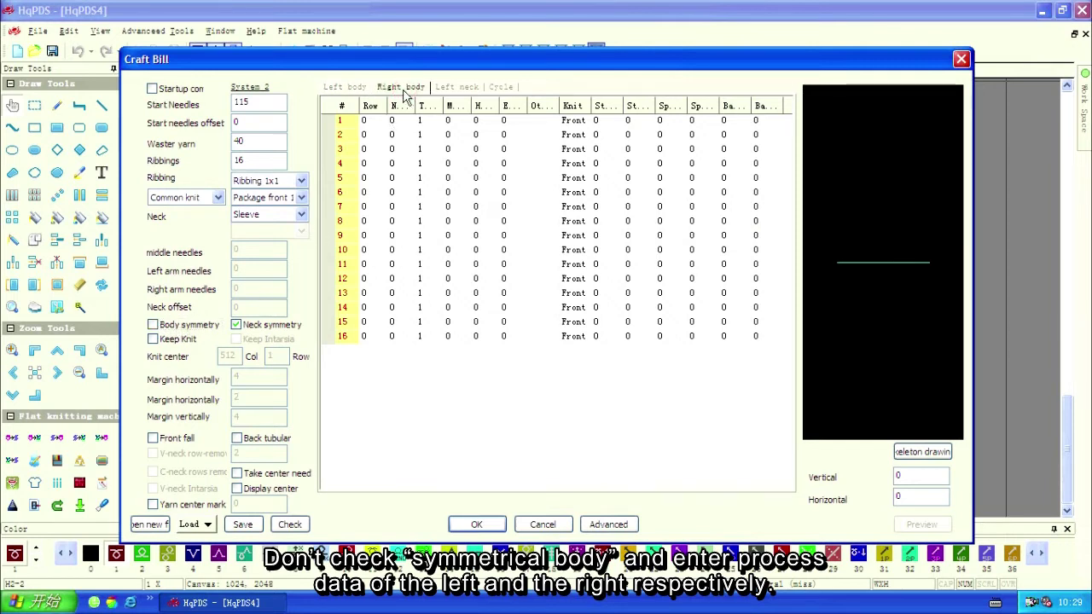
left_click(344, 88)
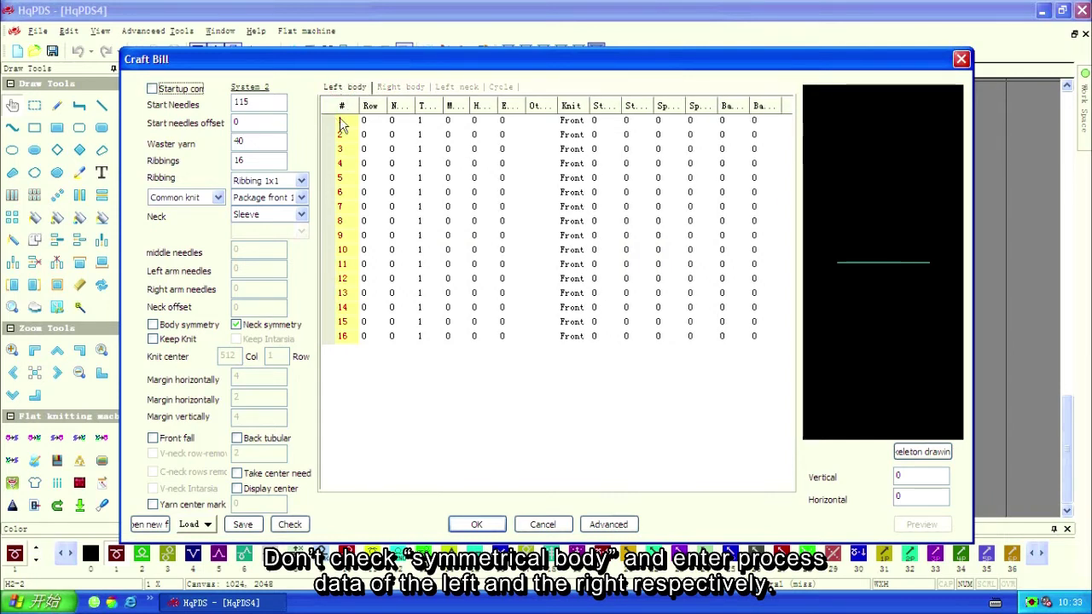
left_click(363, 120)
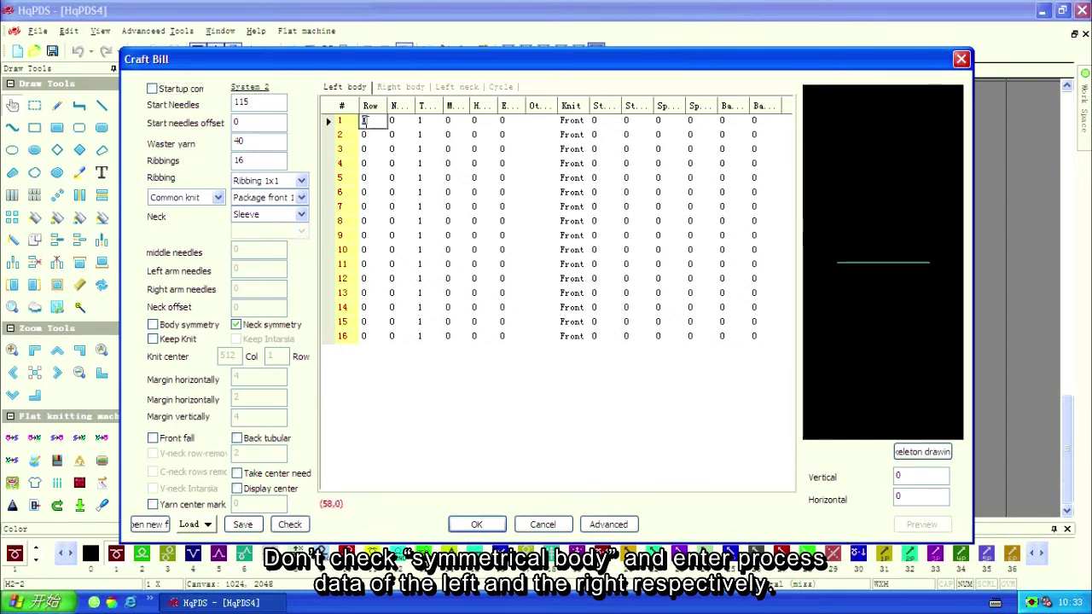
type("16")
key("Tab")
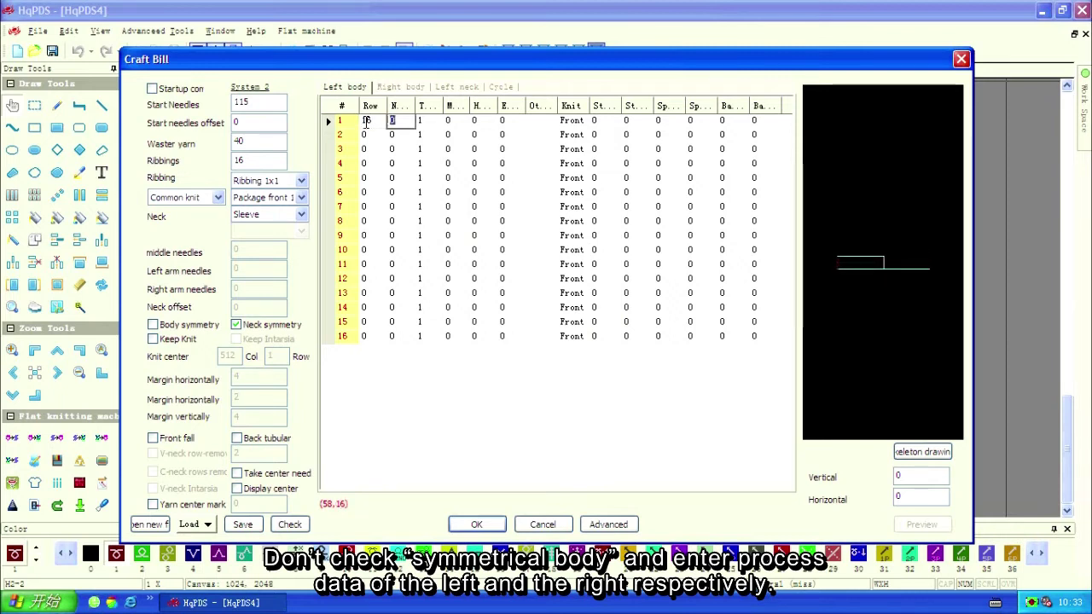
type("1")
Fill left body line 2 with 18 rows, 1 needle and 13 times.
left_click(364, 134)
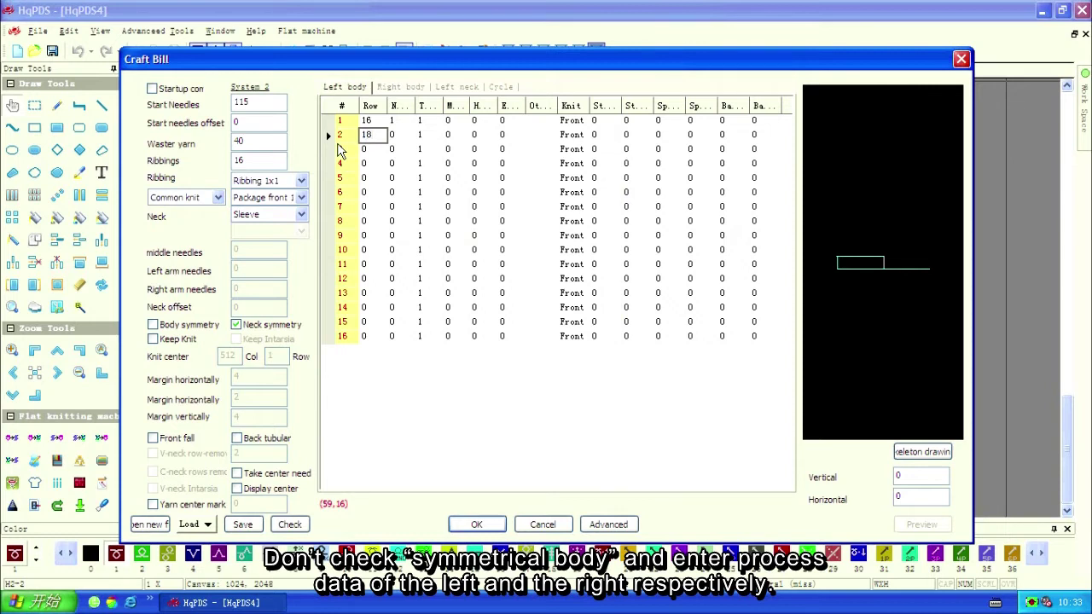
key("Tab")
type("1")
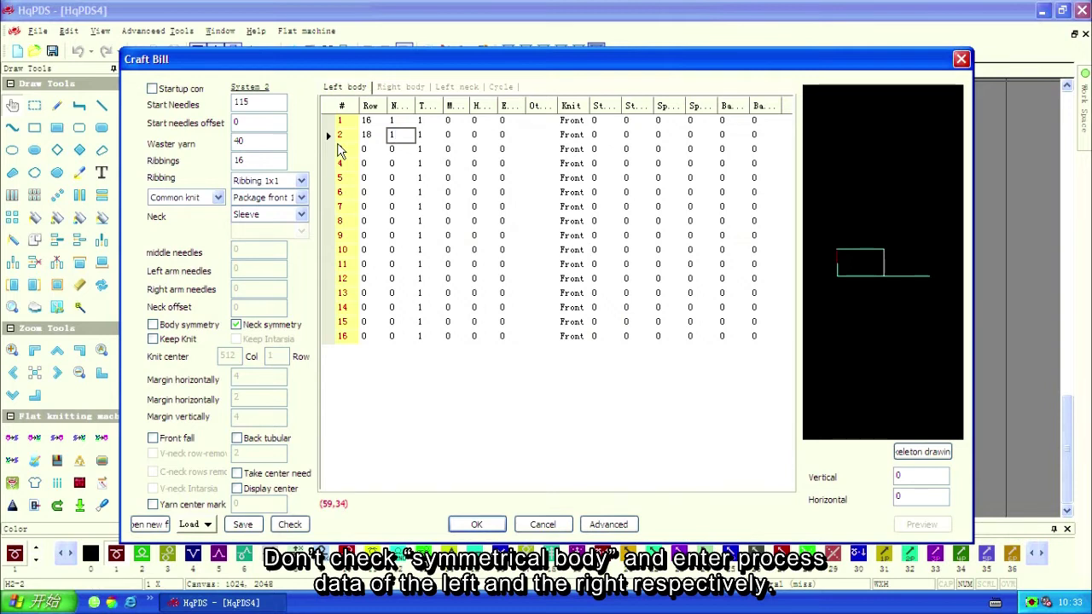
key("Tab")
type("1")
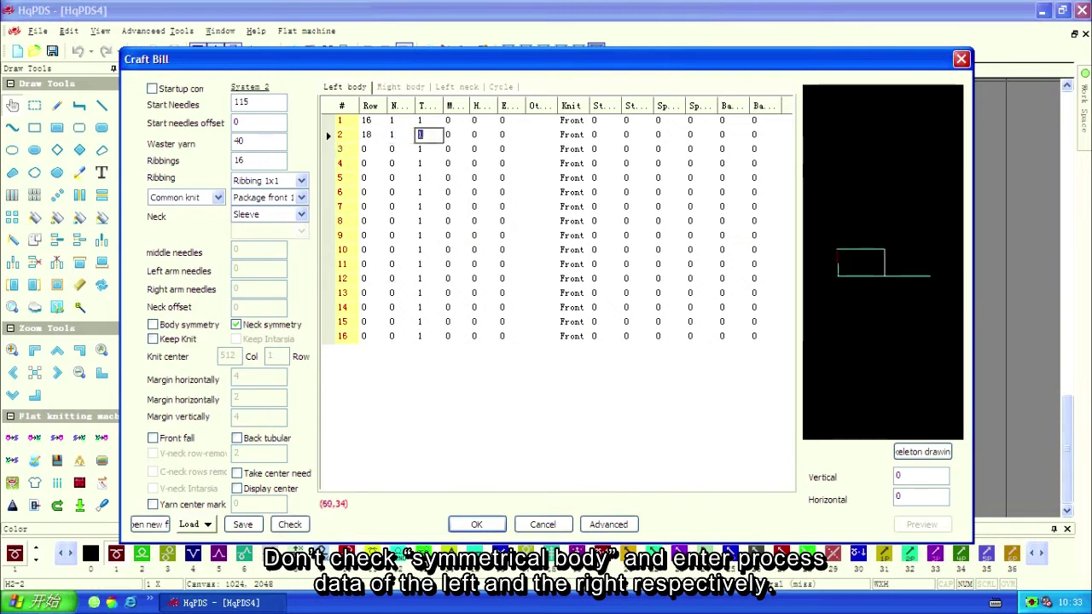
type("3")
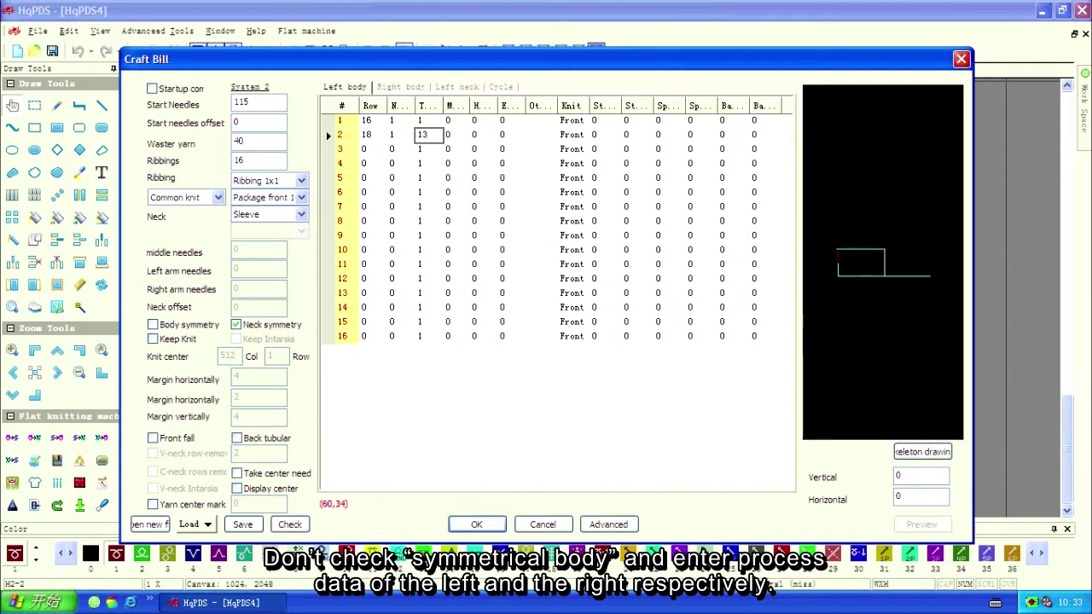
Fill left body line 3 with 17 rows and -7 needles, and mark it as Clip.
left_click(367, 149)
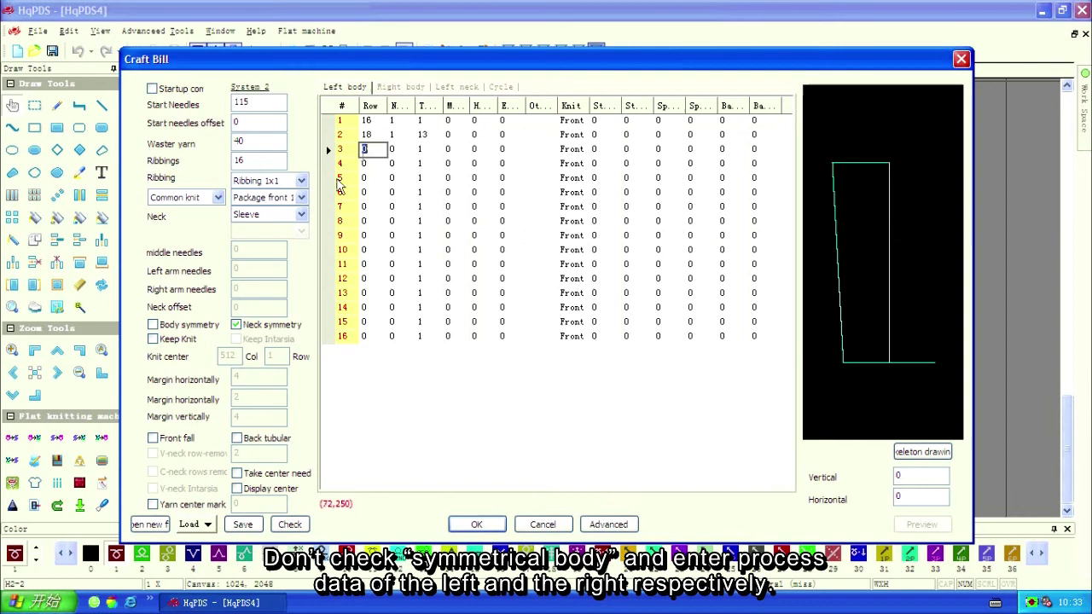
type("17")
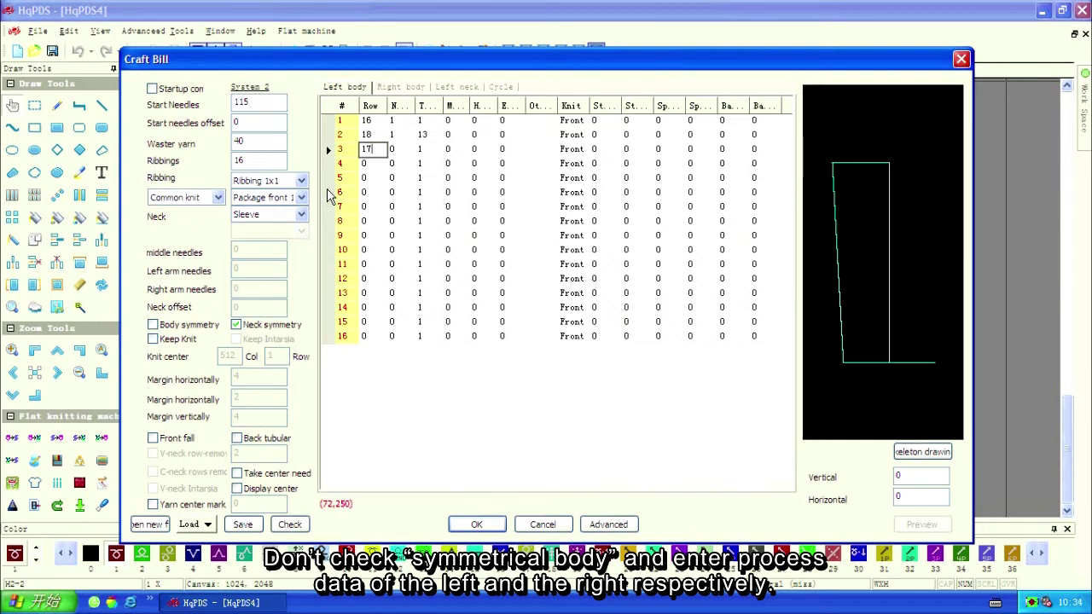
key("Tab")
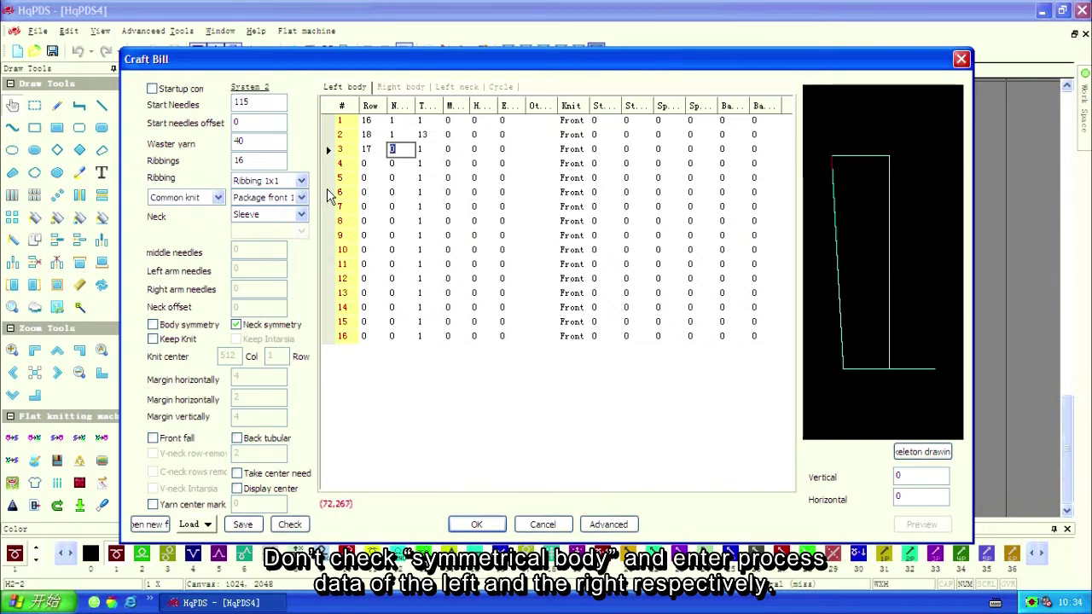
type("-7")
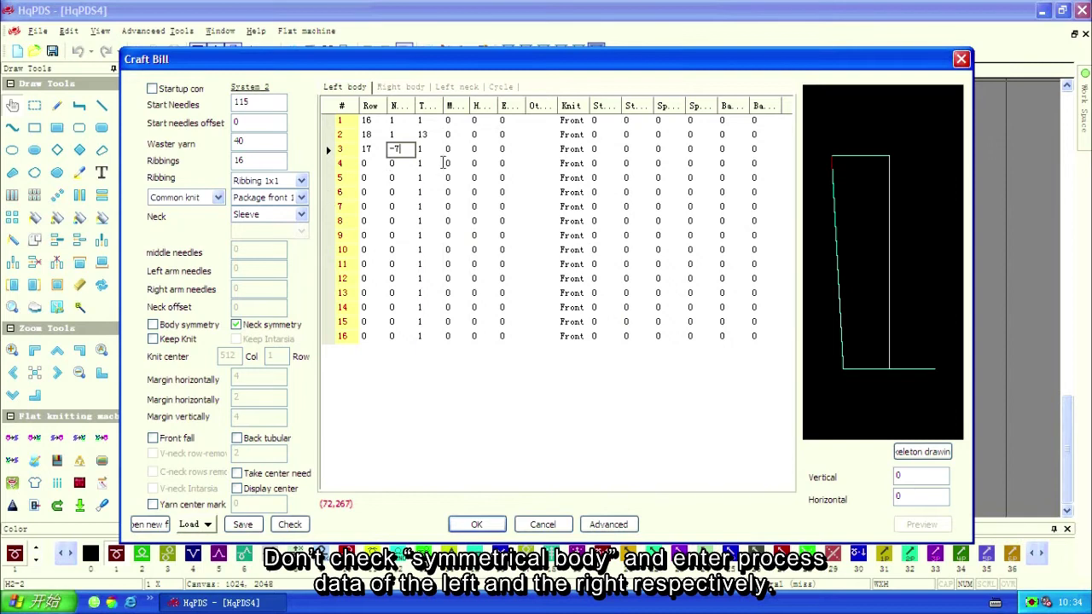
left_click(541, 154)
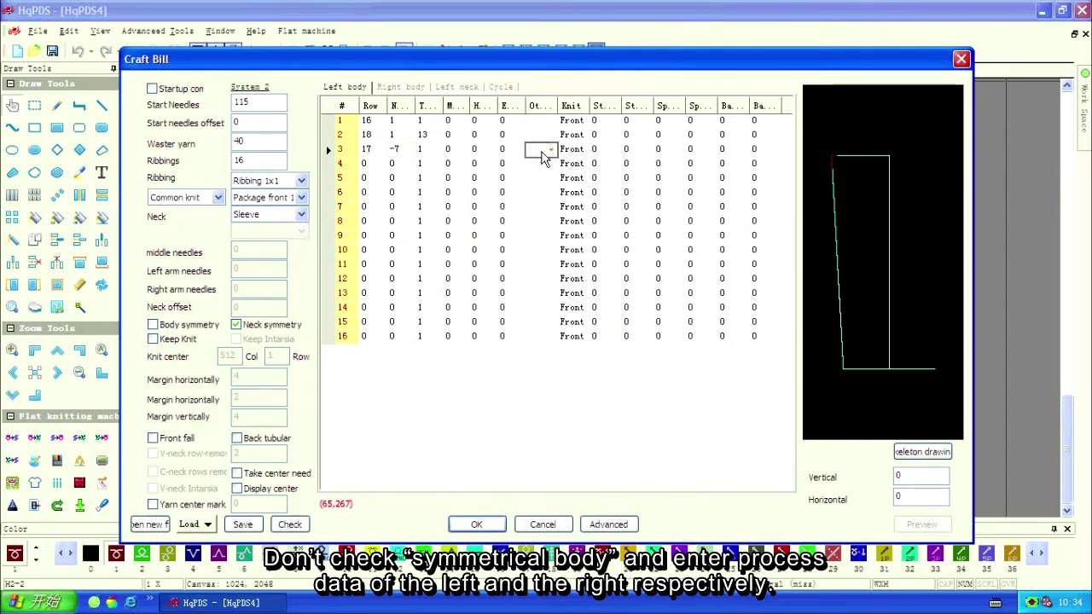
right_click(541, 155)
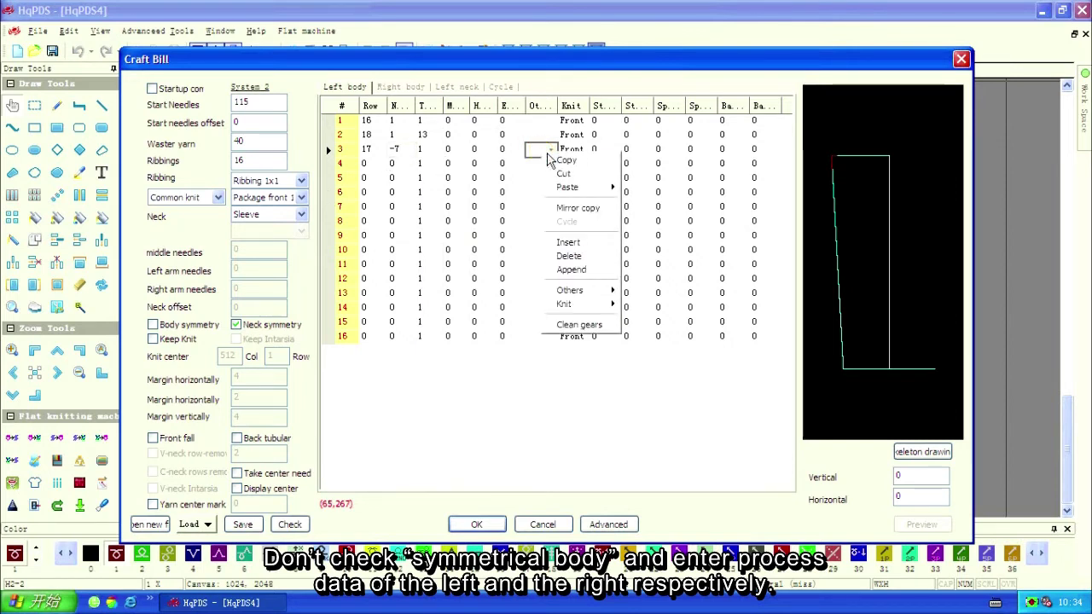
mouse_move(565, 291)
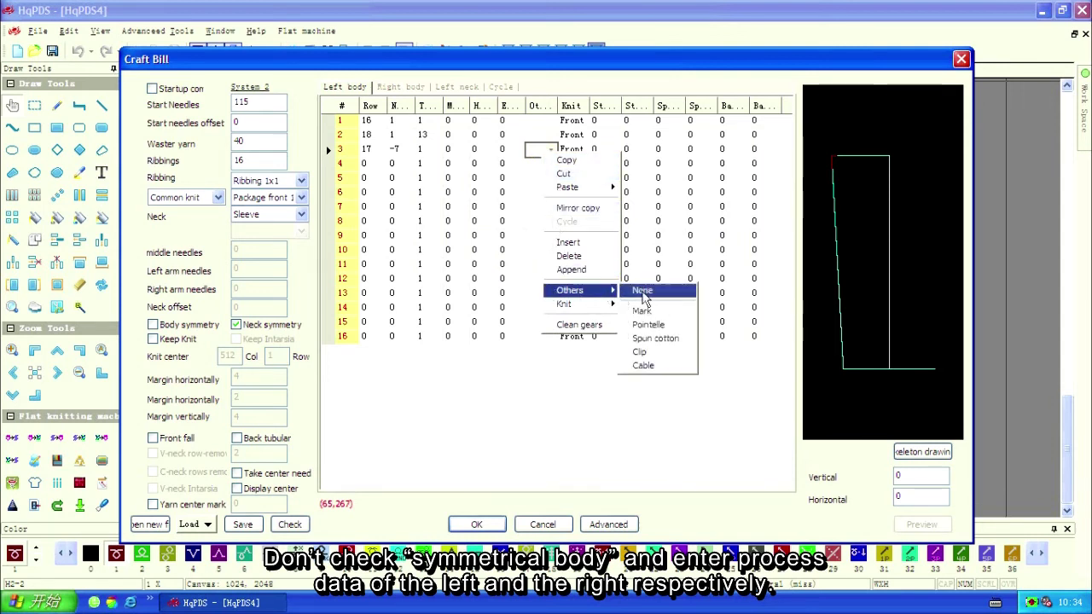
left_click(655, 358)
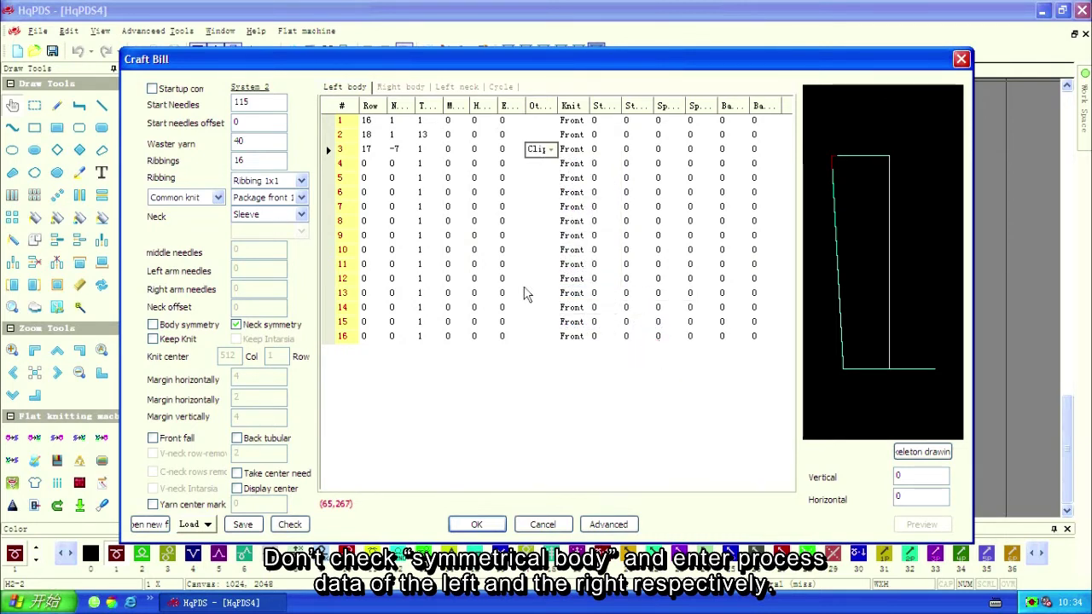
Fill left body line 4 with 1 row, -2 needles and 2 times.
left_click(368, 163)
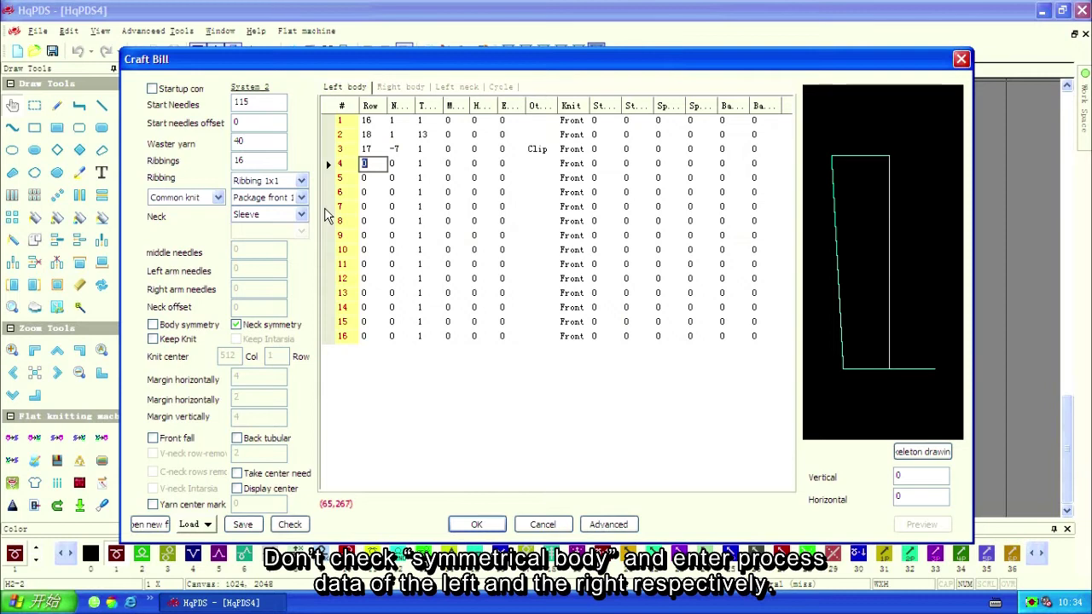
type("1")
key("Tab")
type("-2")
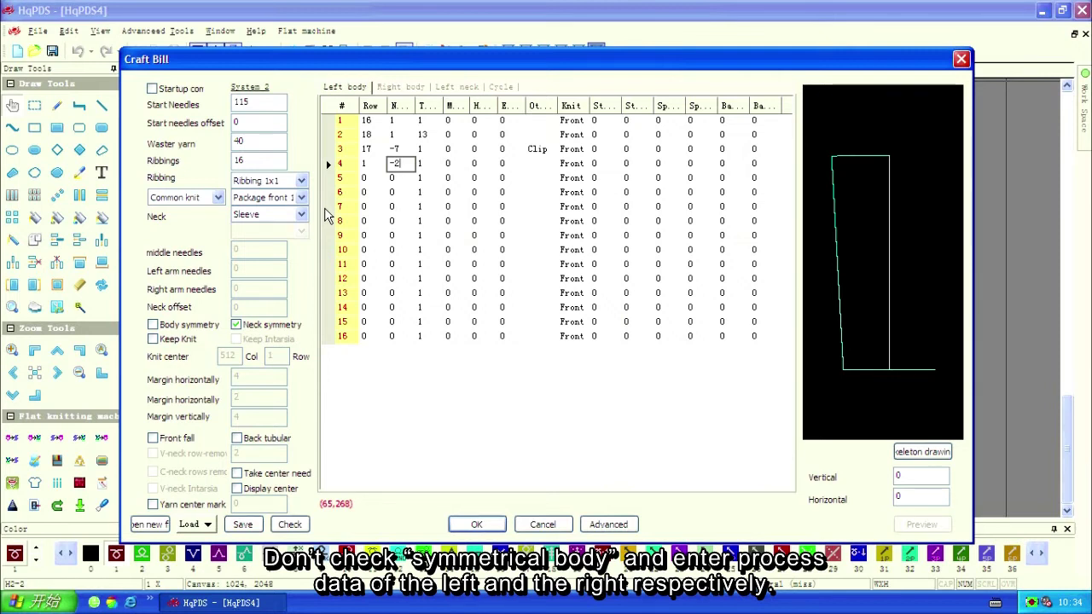
key("Tab")
type("2")
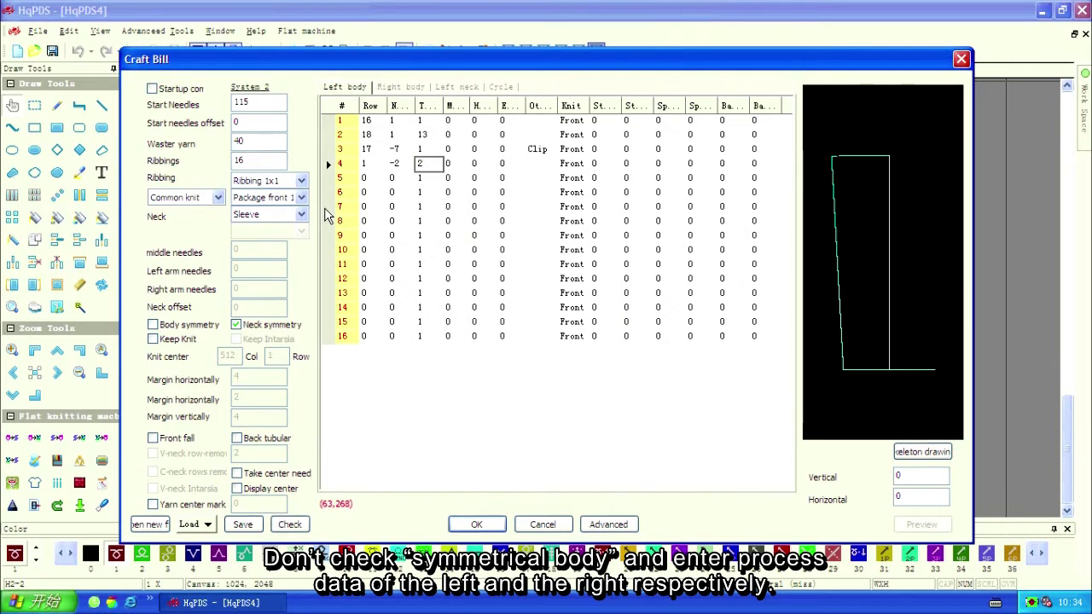
key("Return")
key("shift+Tab")
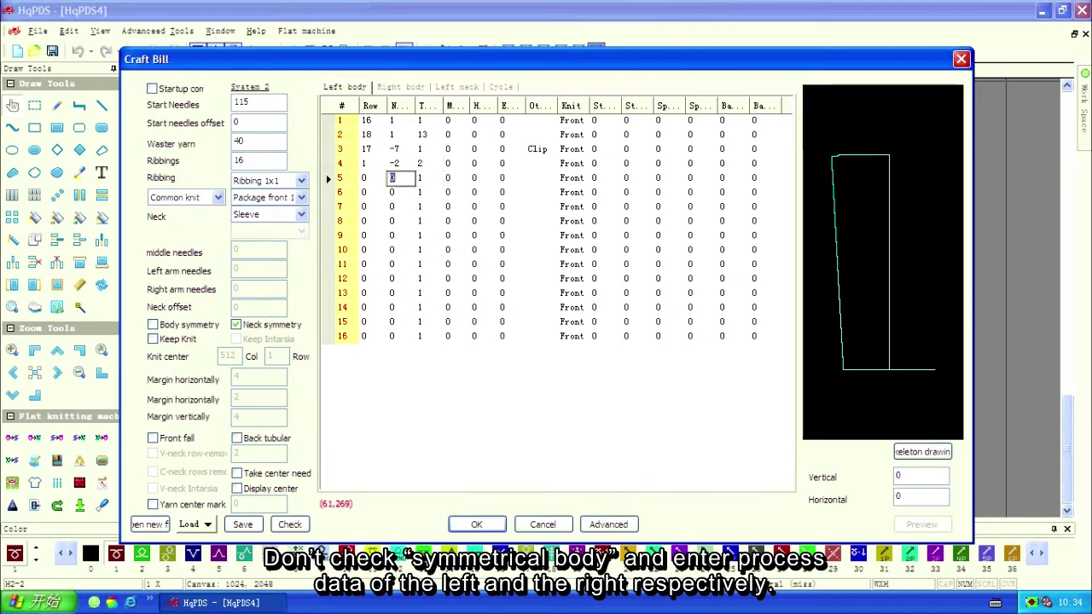
Fill left body line 5 with 2 rows and -3 needles, and set its "H..." value to 1.
key("shift+Tab")
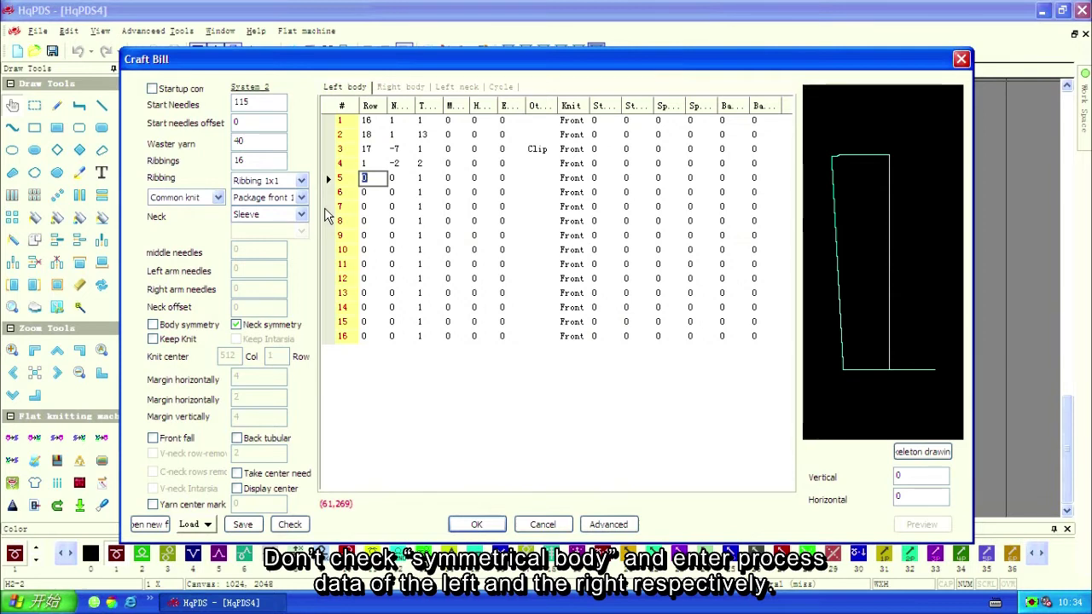
type("2")
key("Tab")
type("-3")
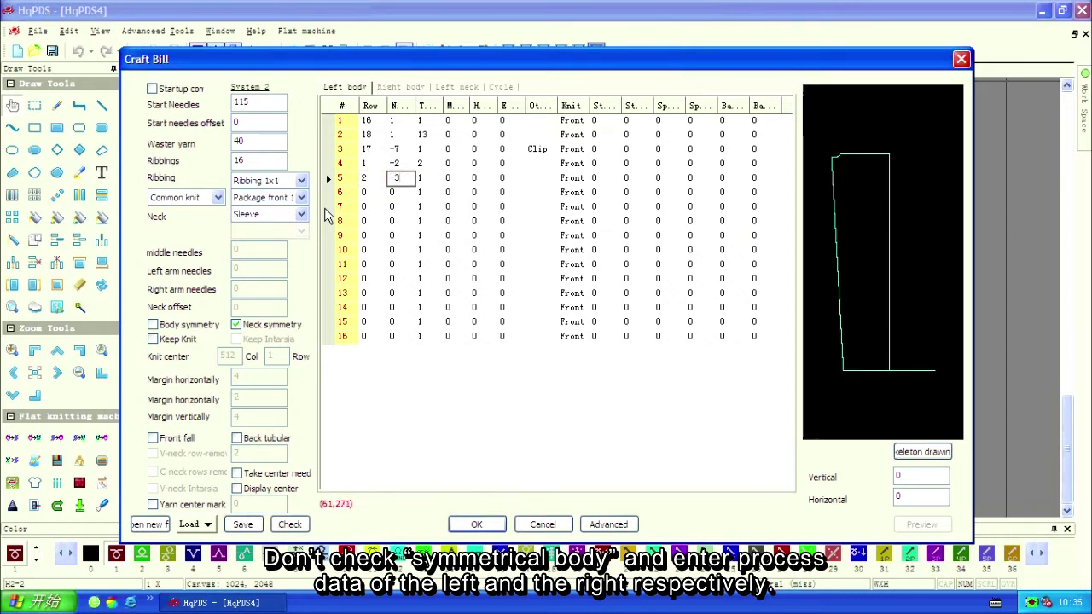
key("Tab")
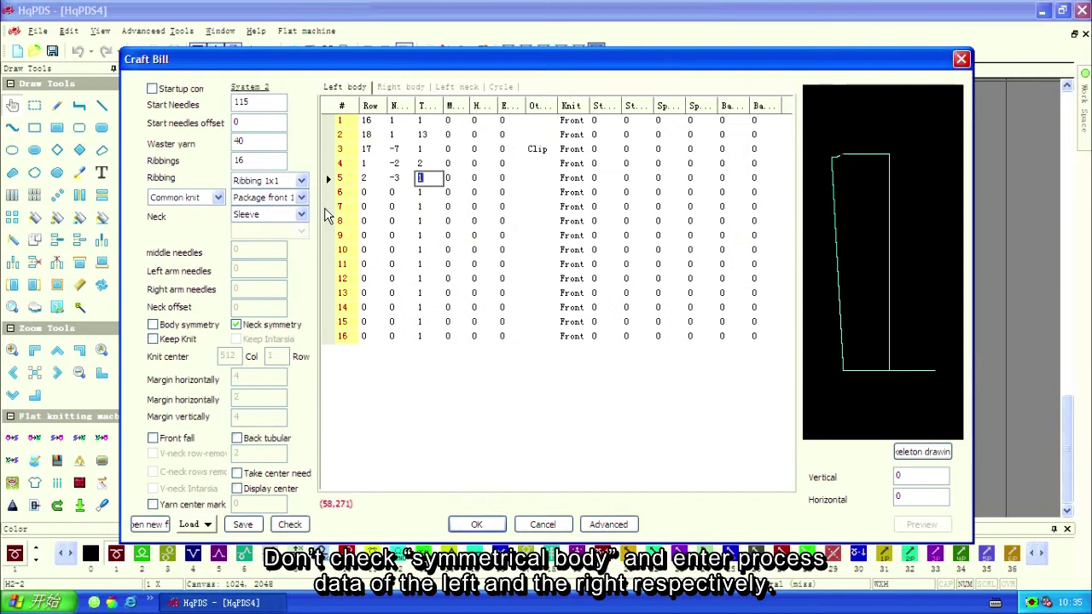
key("Tab")
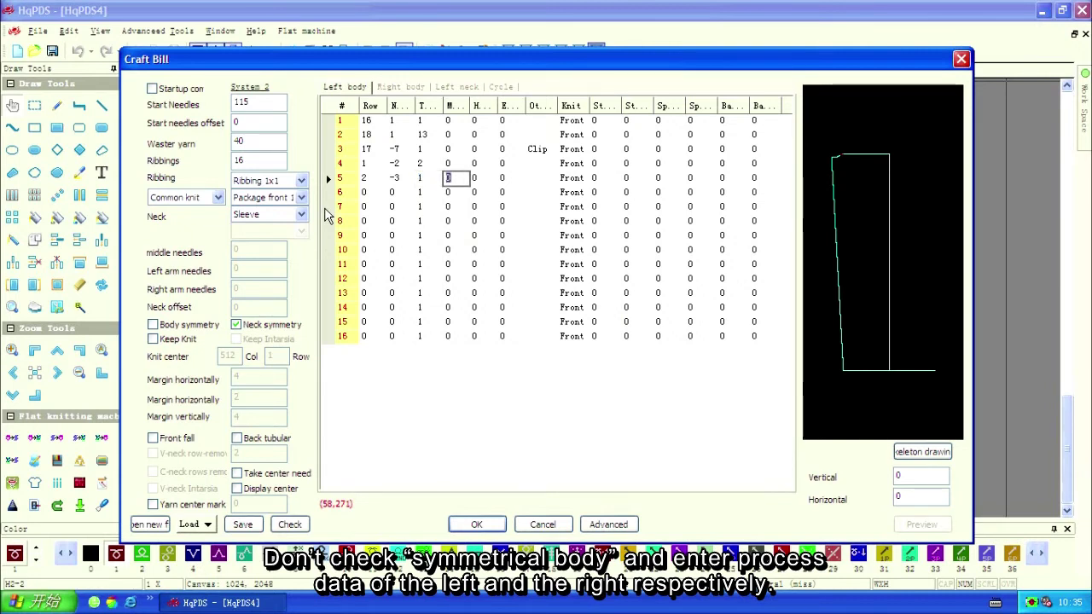
key("Tab")
type("1")
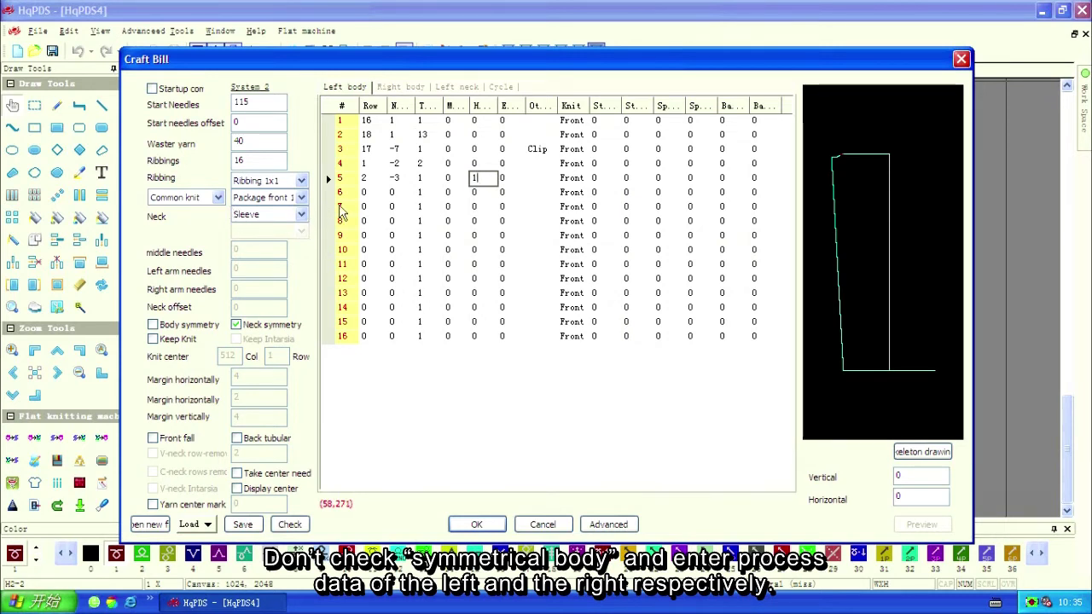
Fill left body line 6 with 3 rows and -3 needles, and set its "H..." value to 1.
left_click(368, 192)
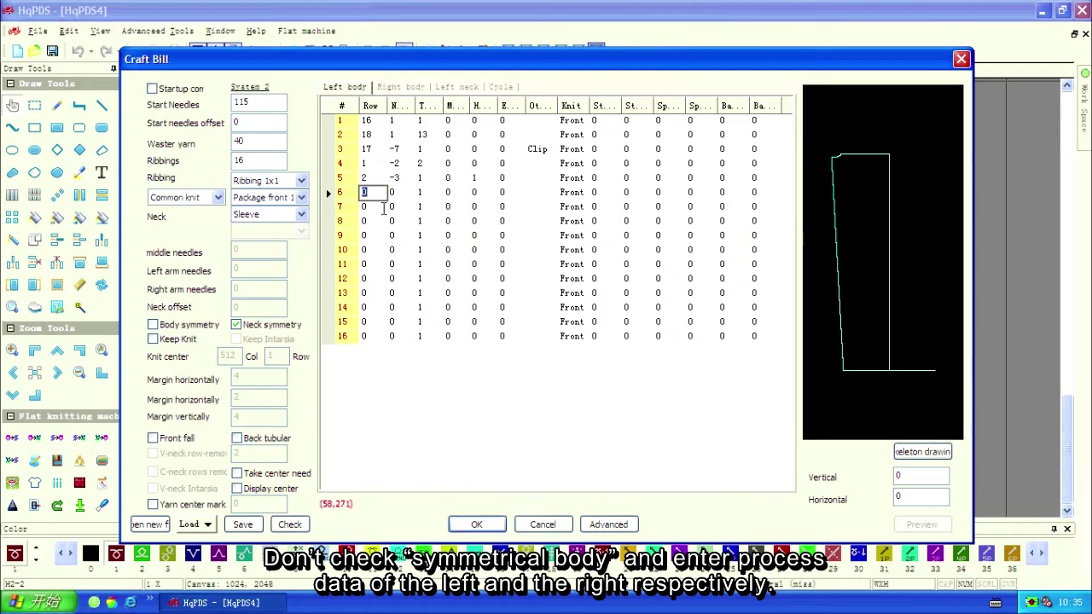
type("3")
key("Tab")
type("-3")
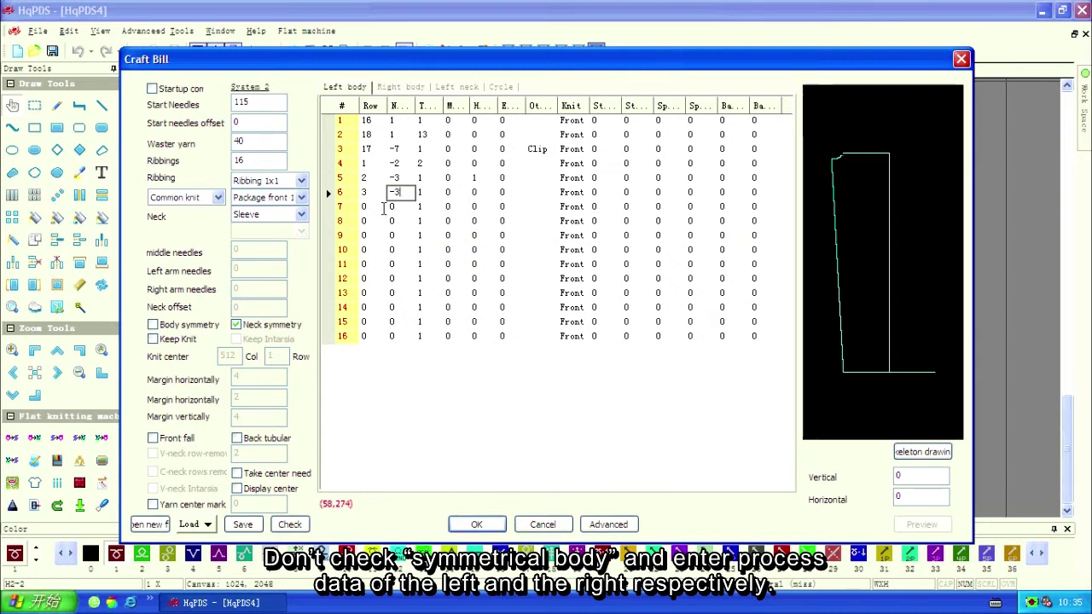
key("Tab")
key("Tab")
key("Tab")
type("1")
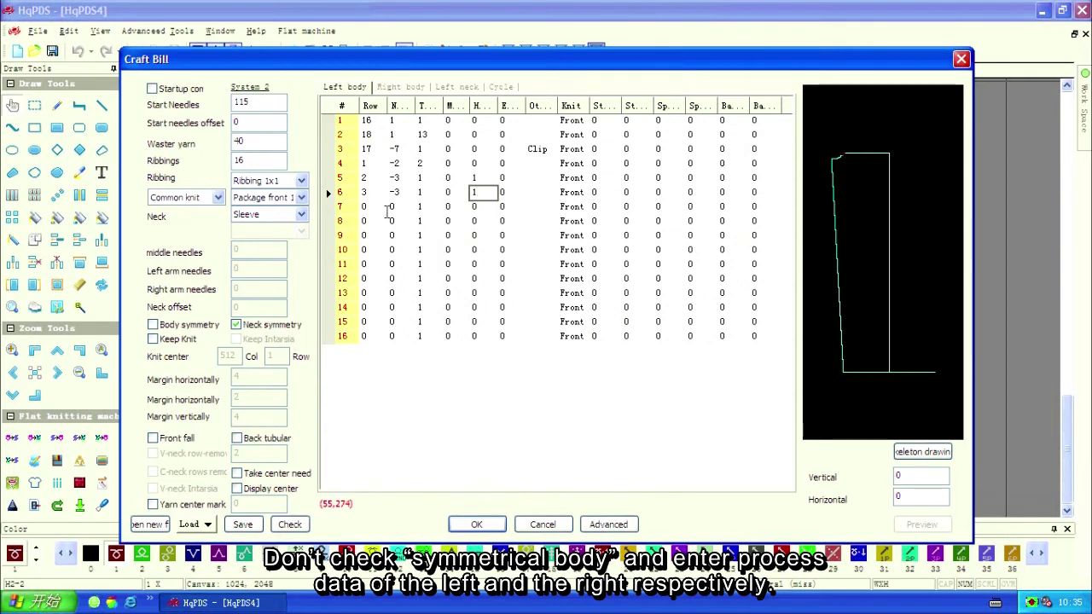
Fill left body line 7 with 4 rows, -3 needles and 12 times, and set its "H..." value to 1.
left_click(374, 208)
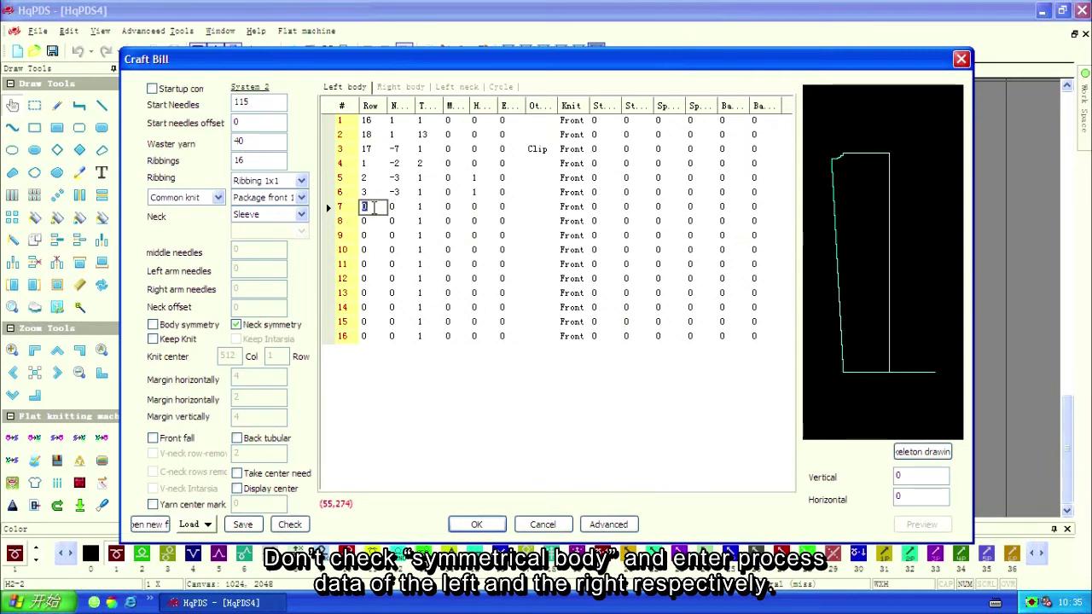
type("4")
key("Tab")
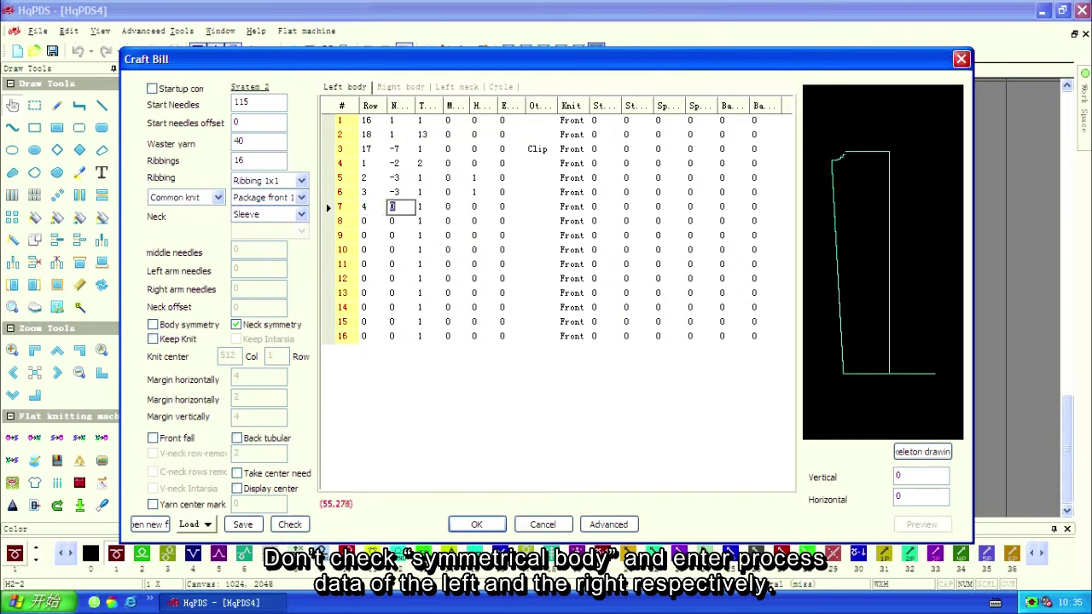
type("-3")
key("Tab")
type("1")
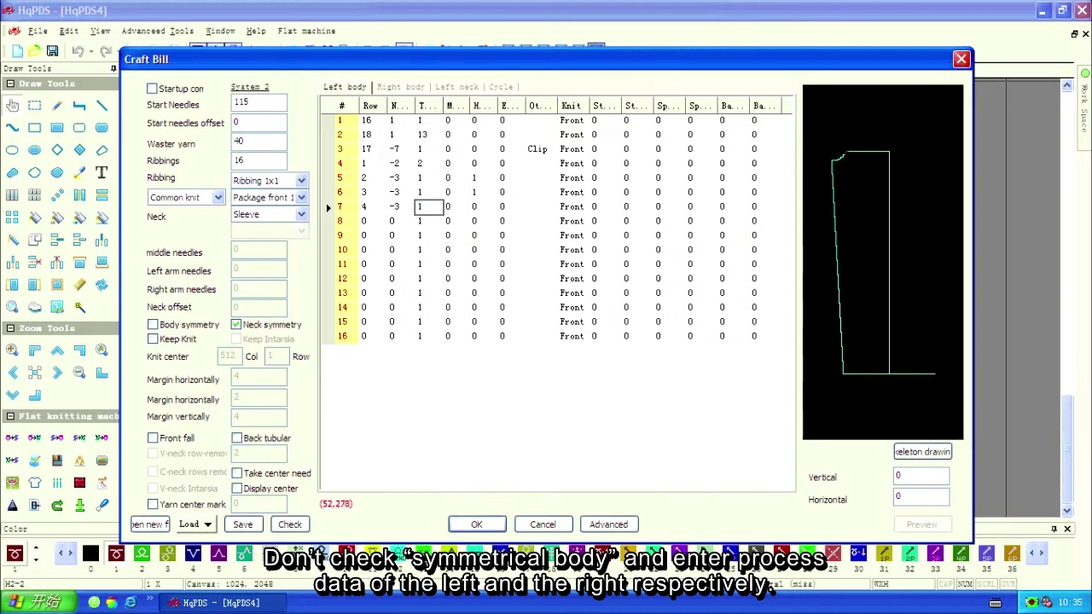
type("2")
key("Tab")
key("Tab")
type("11")
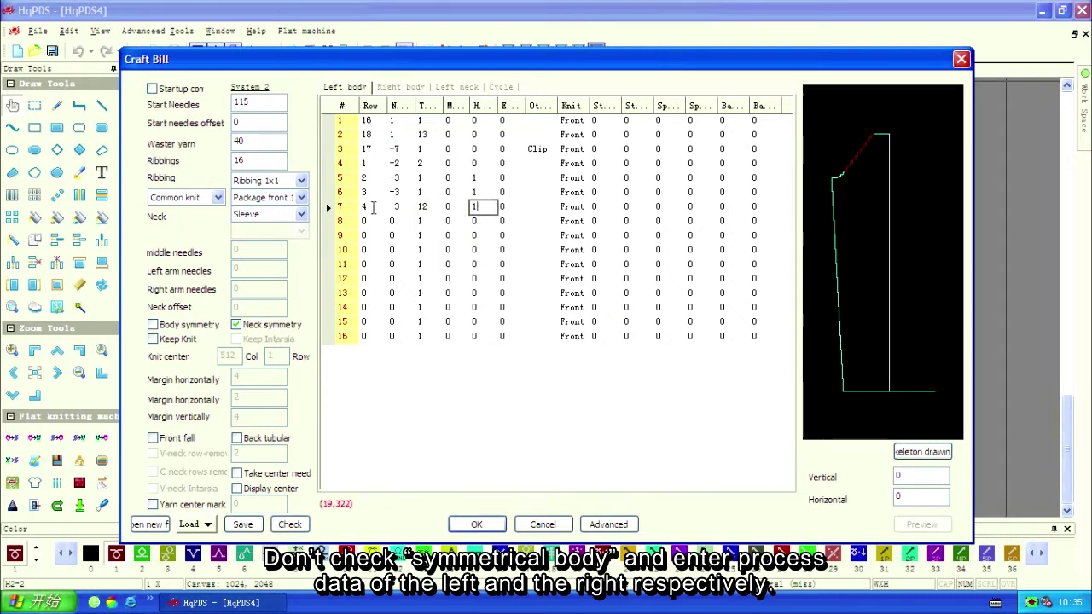
Fill left body line 8 with 4 rows, -2 needles and 2 times.
left_click(365, 219)
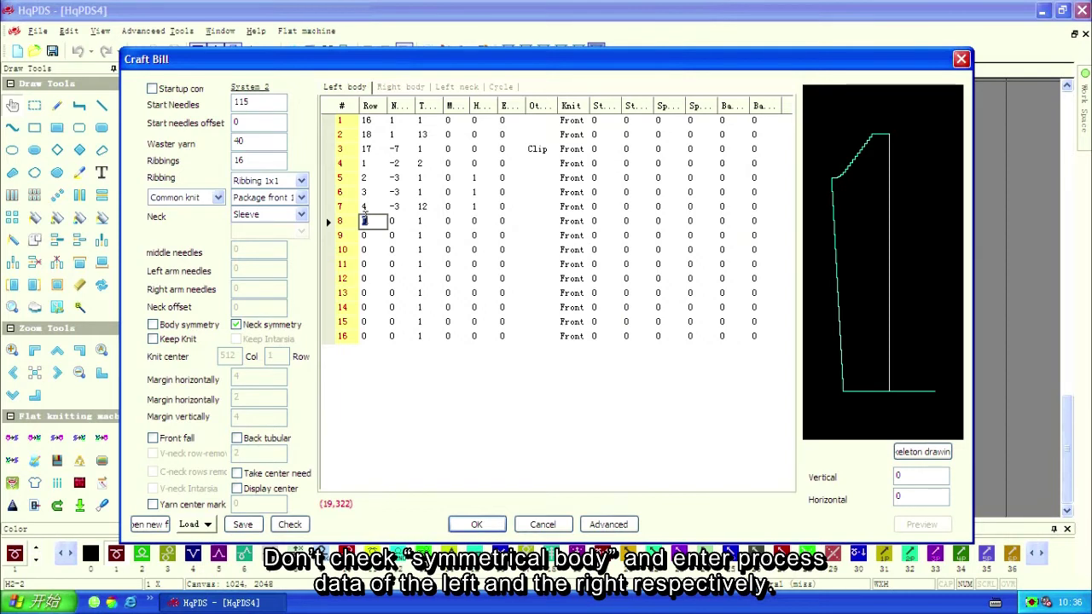
type("5")
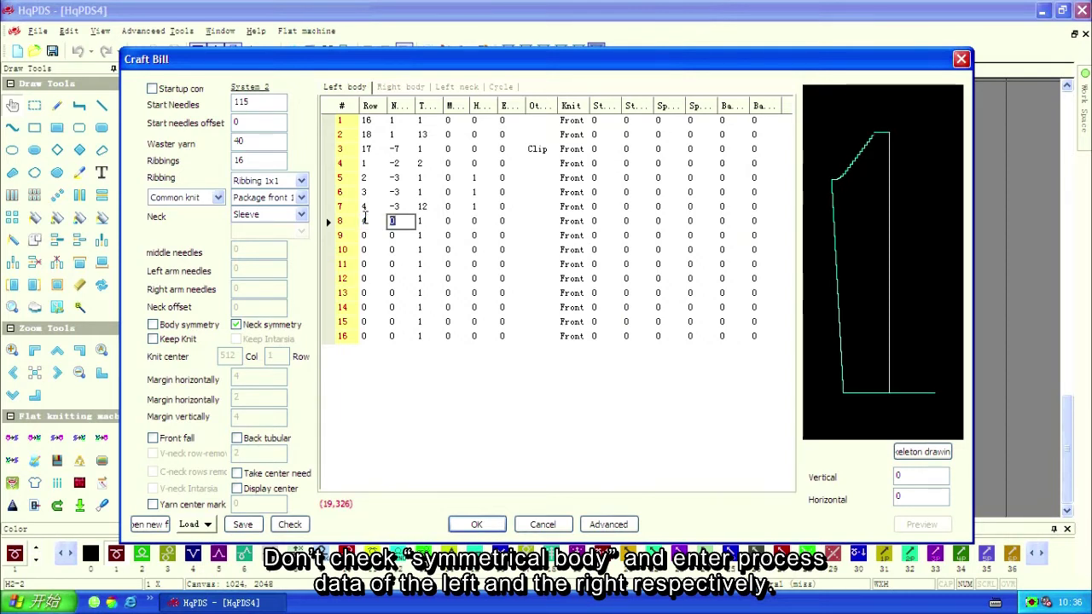
type("2")
key("Tab")
type("2")
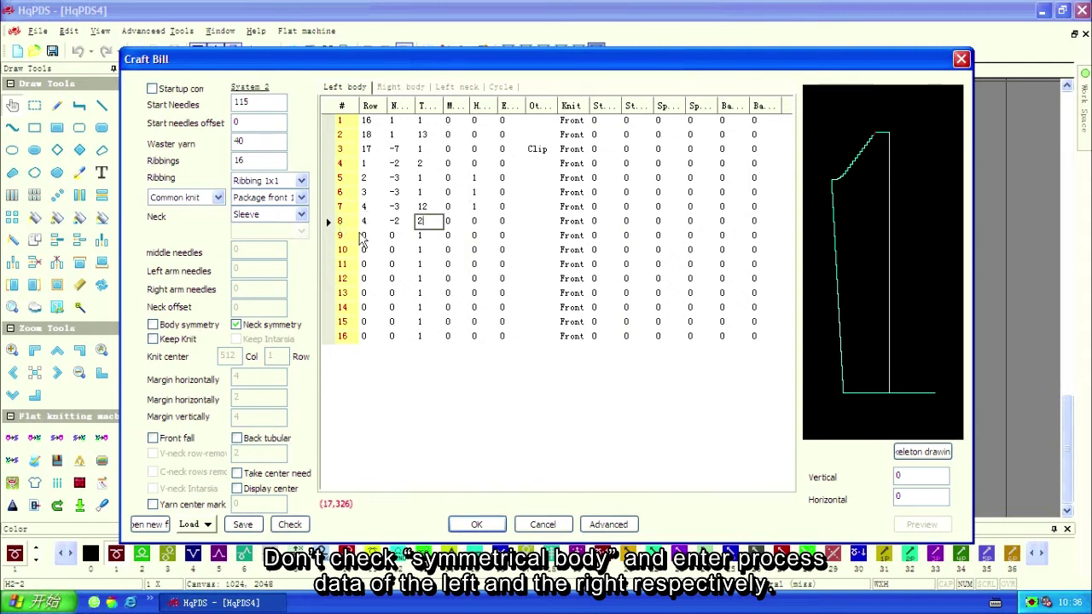
Complete the left body data by setting line 9 to 4 rows.
left_click(369, 235)
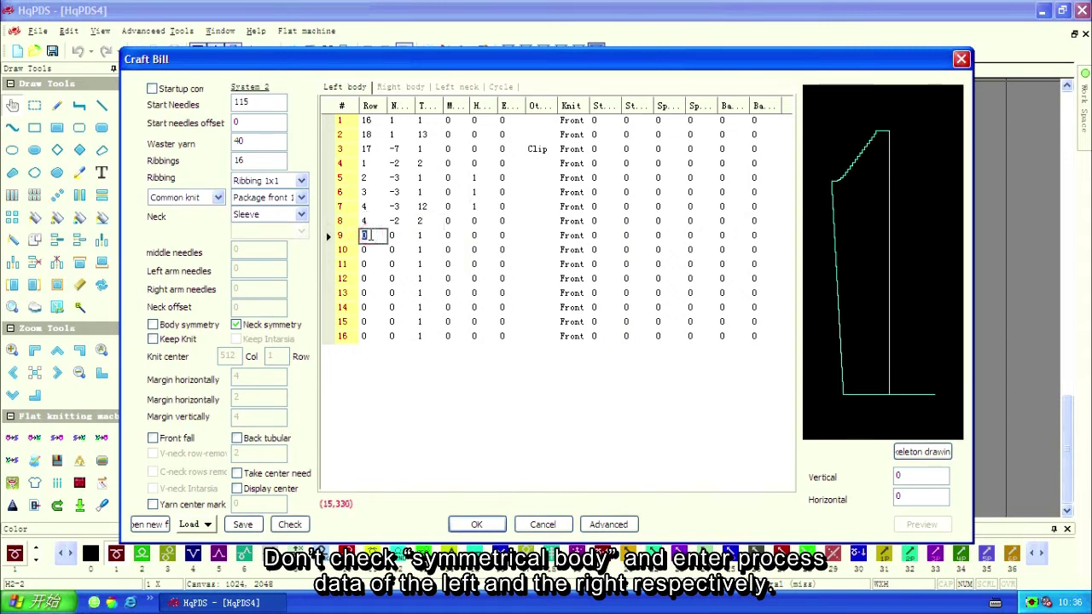
type("4")
left_click(405, 370)
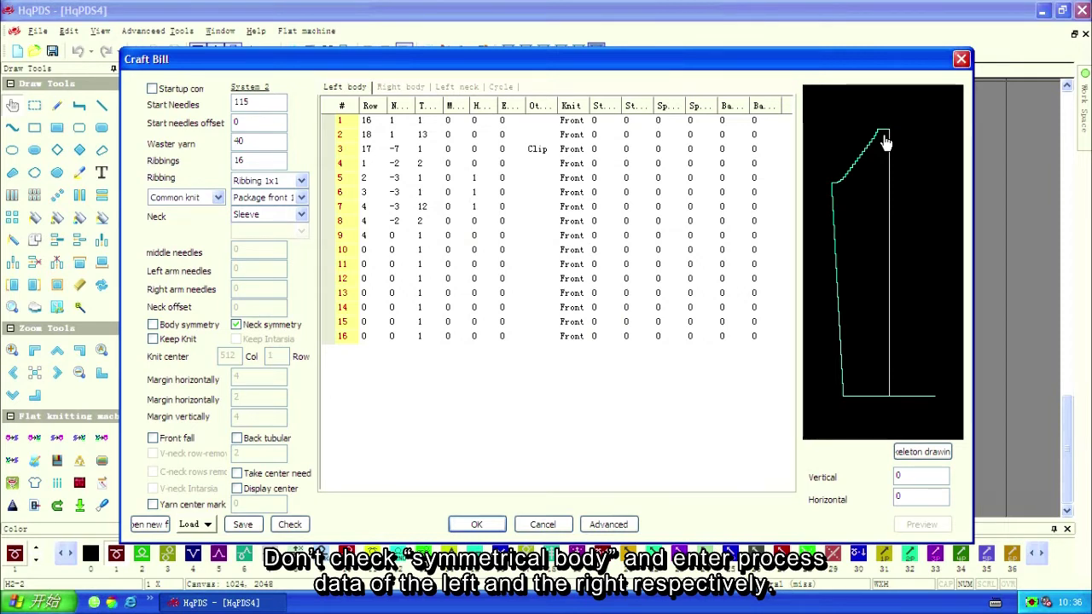
Switch to the right body data and set line 1 to 16 rows and 1 needle.
left_click(403, 88)
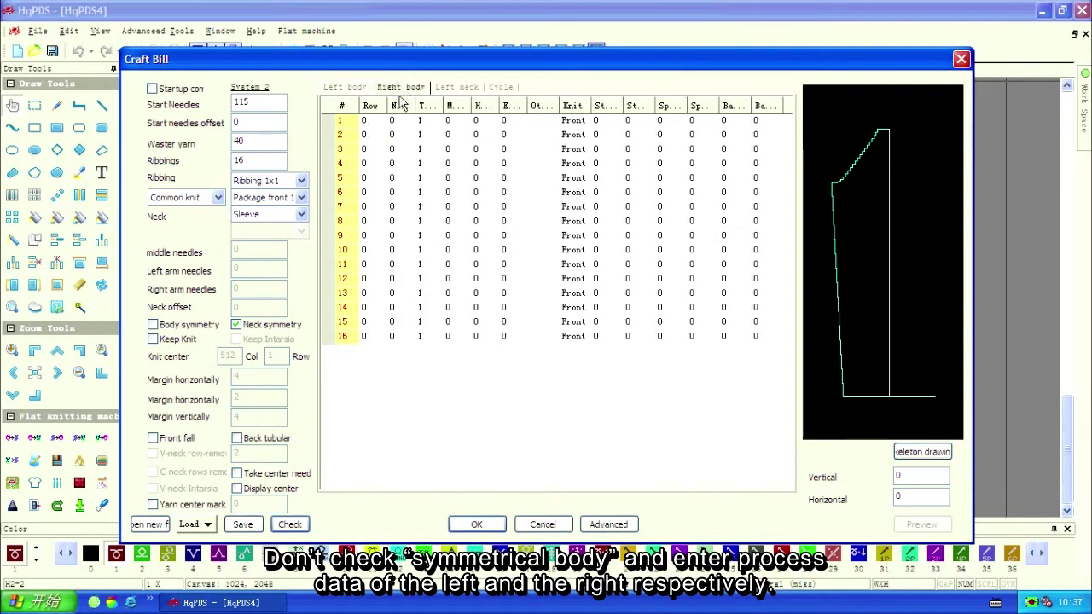
left_click(378, 122)
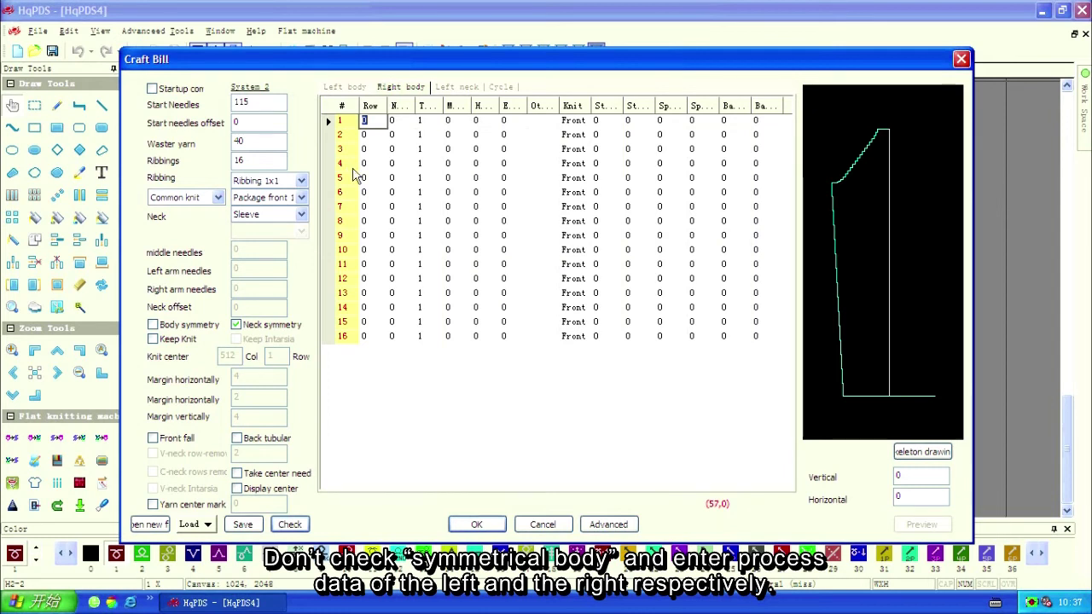
key("Tab")
type("1")
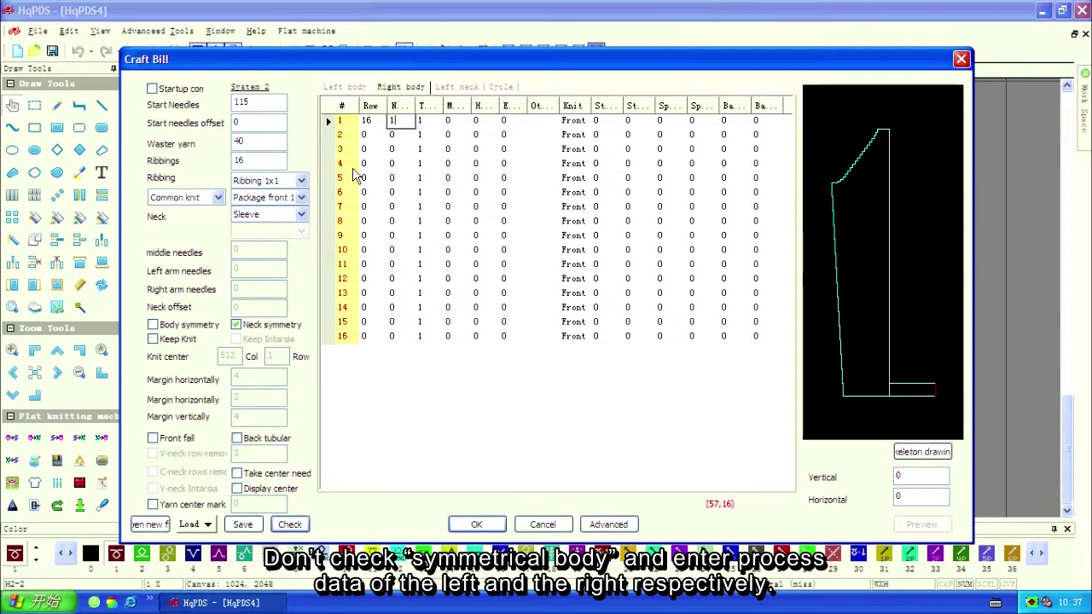
Fill right body line 2 with 18 rows, 1 needle and 13 times.
key("Down")
key("shift+Tab")
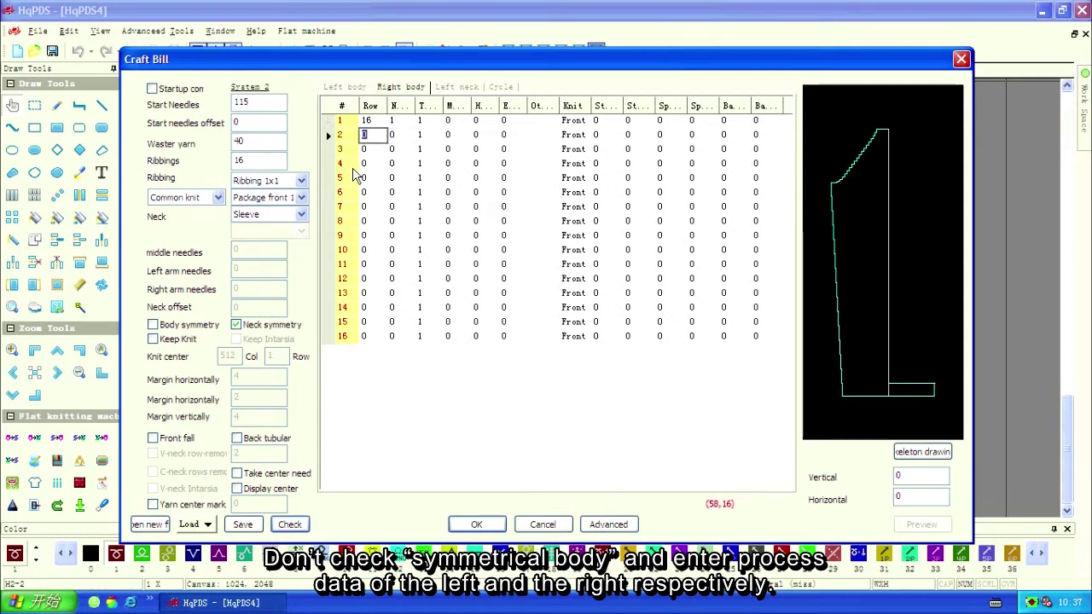
type("18")
key("Tab")
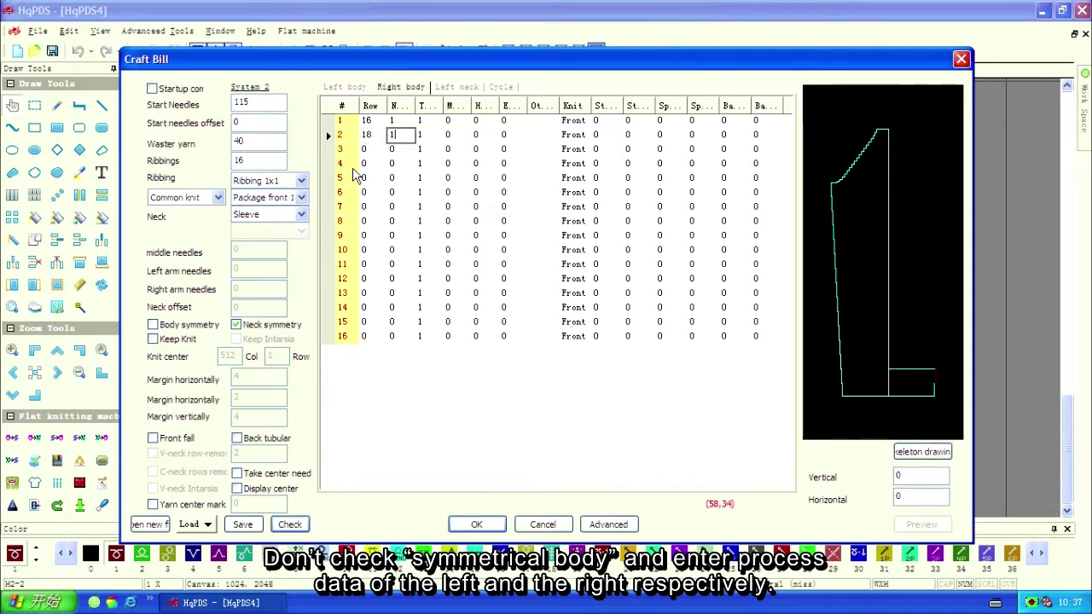
key("Tab")
type("13")
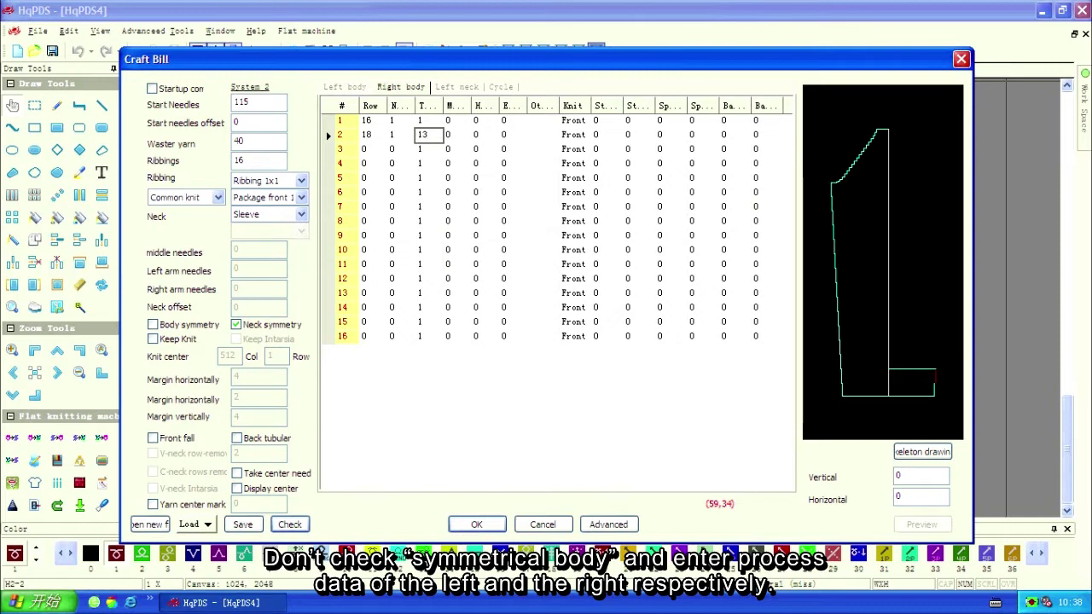
Fill right body line 3 with 17 rows and -7 needles, and mark it as Clip.
key("Return")
key("shift+Tab")
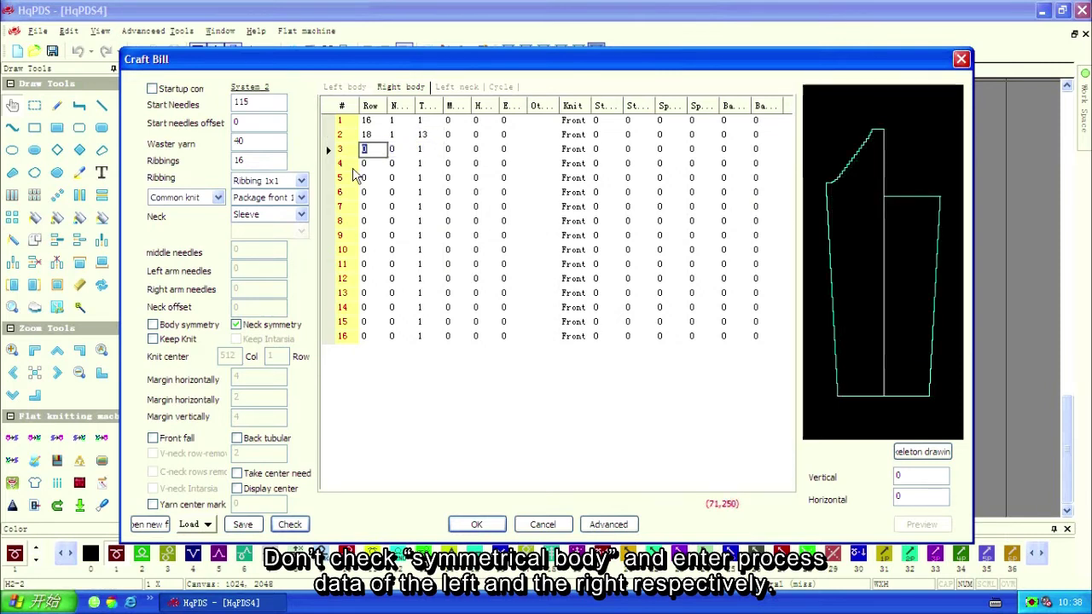
type("17")
key("Tab")
type("-7")
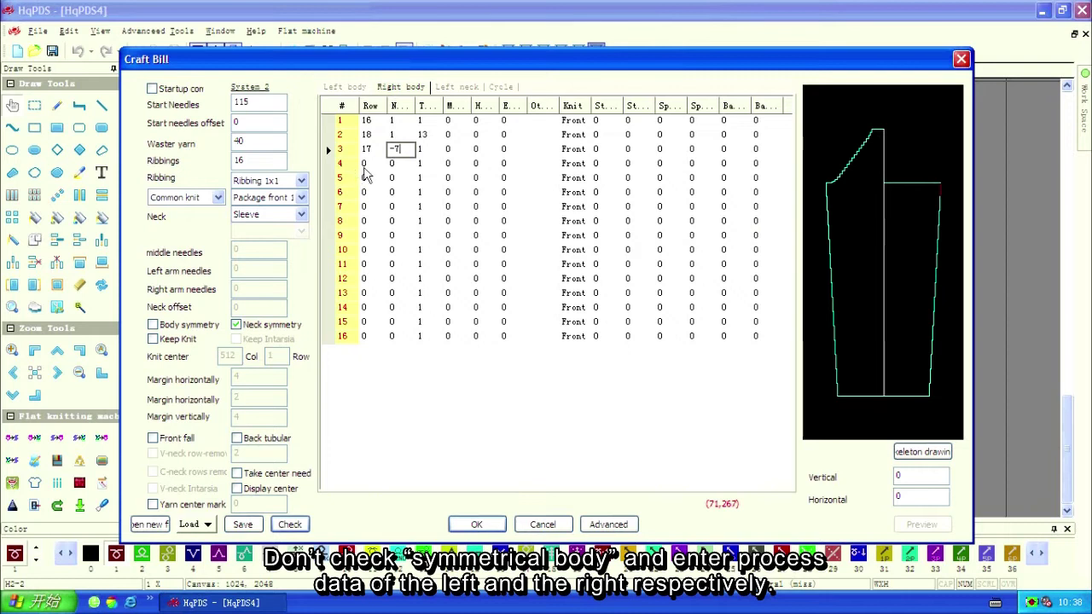
left_click(546, 150)
right_click(553, 155)
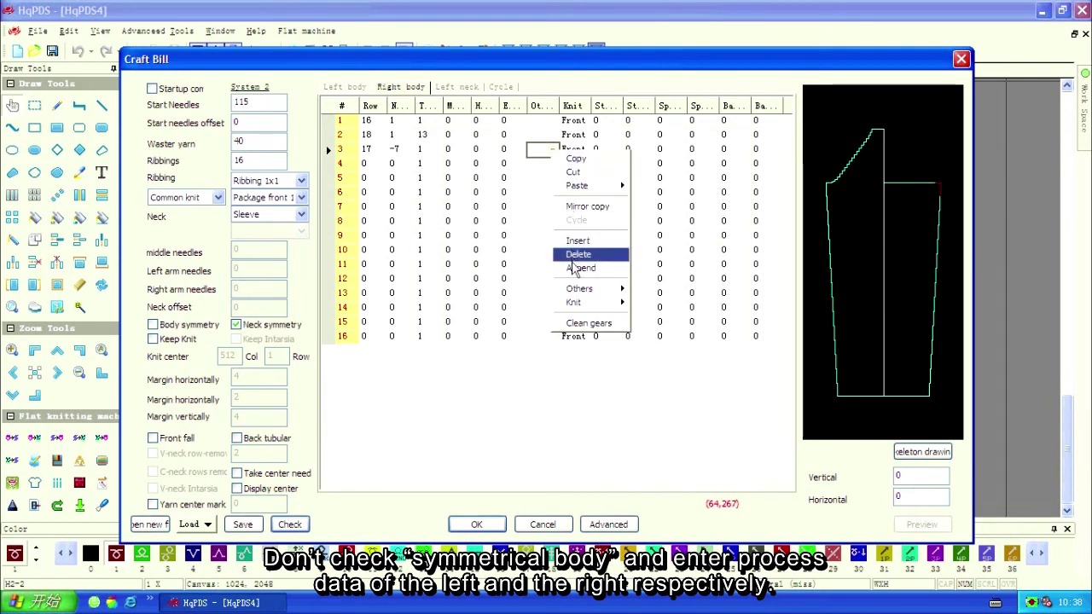
mouse_move(574, 290)
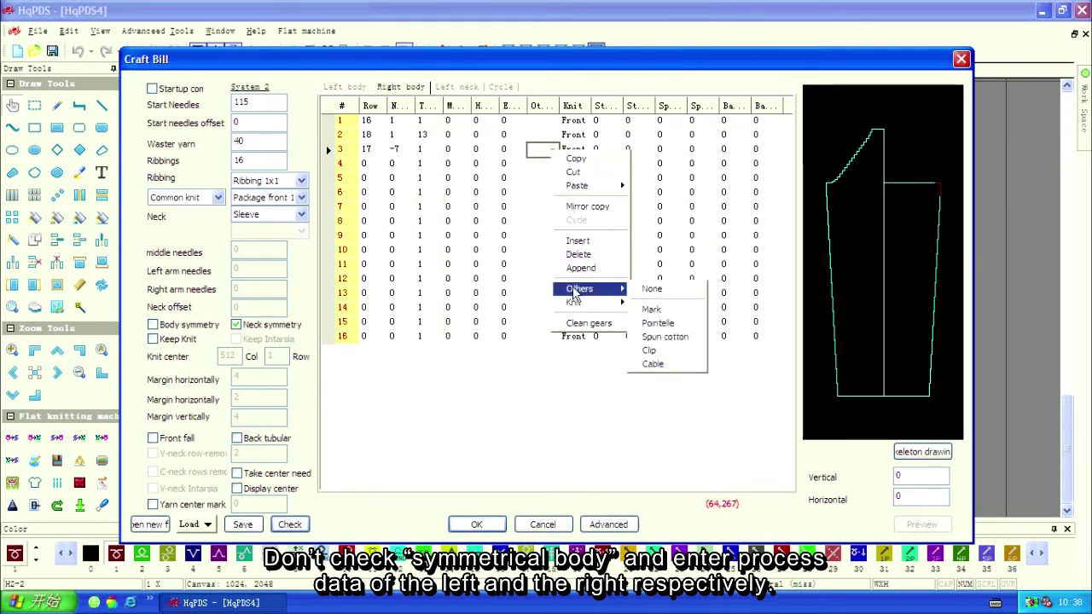
left_click(650, 351)
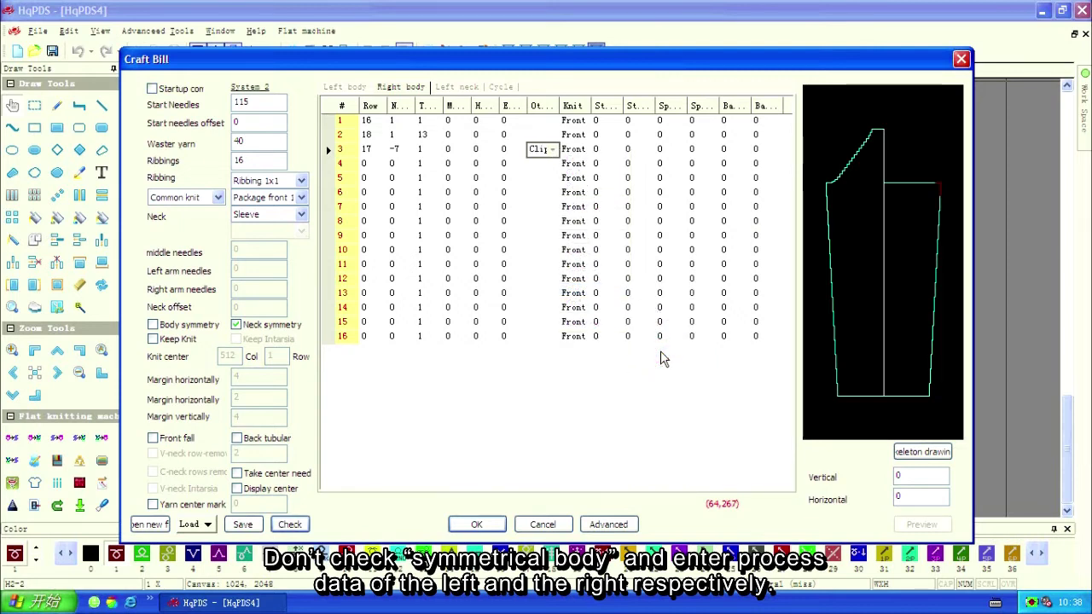
Fill right body line 4 with 1 row, -2 needles and 2 times.
left_click(374, 163)
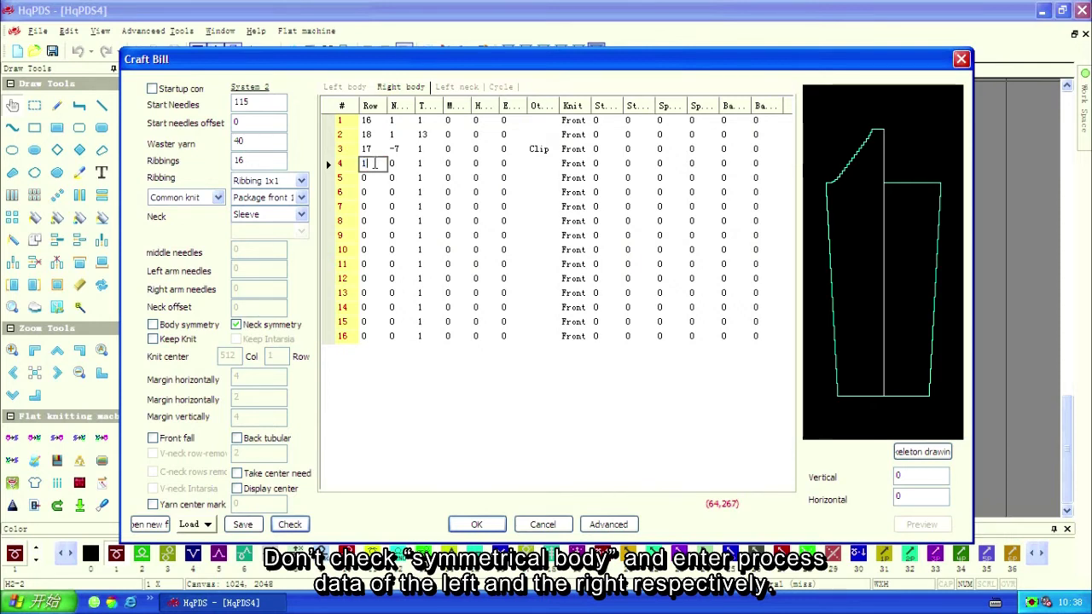
key("Tab")
type("-2")
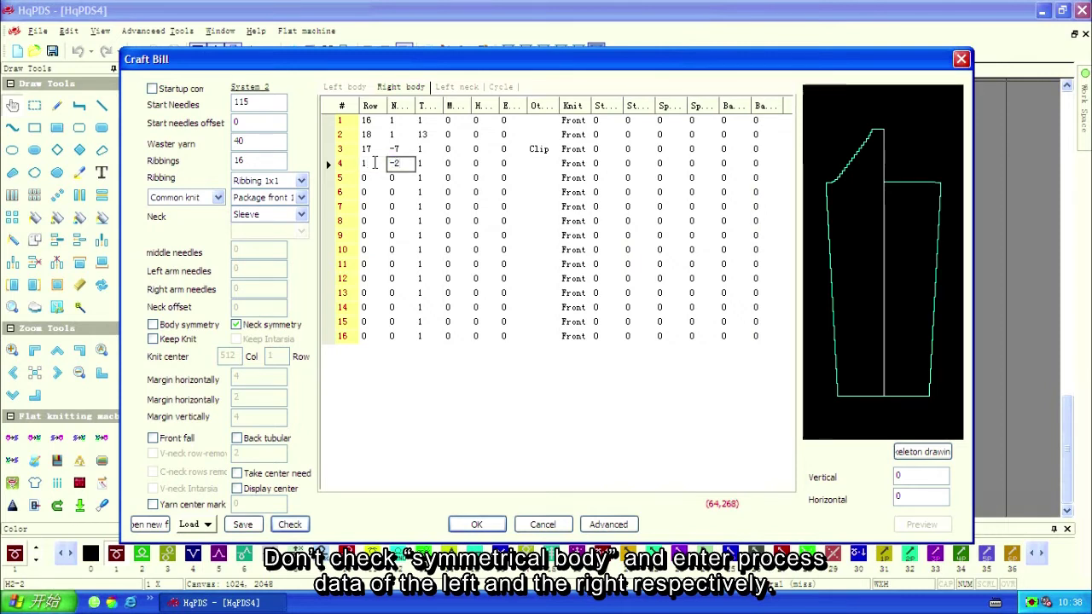
key("Tab")
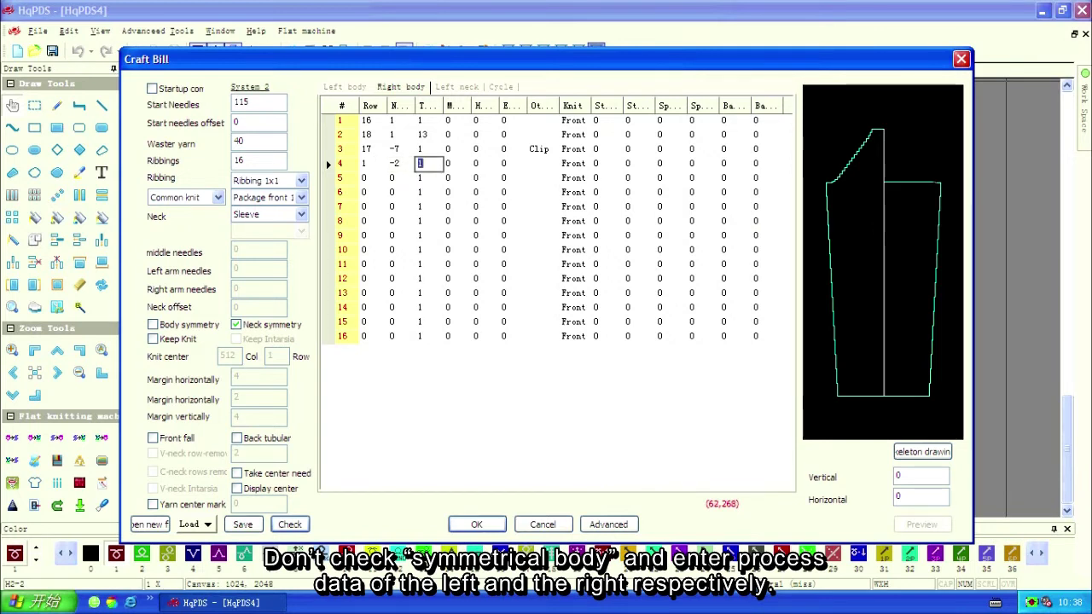
type("2")
Fill right body line 5 with 2 rows and -3 needles, and set its "H..." value to 1.
left_click(366, 178)
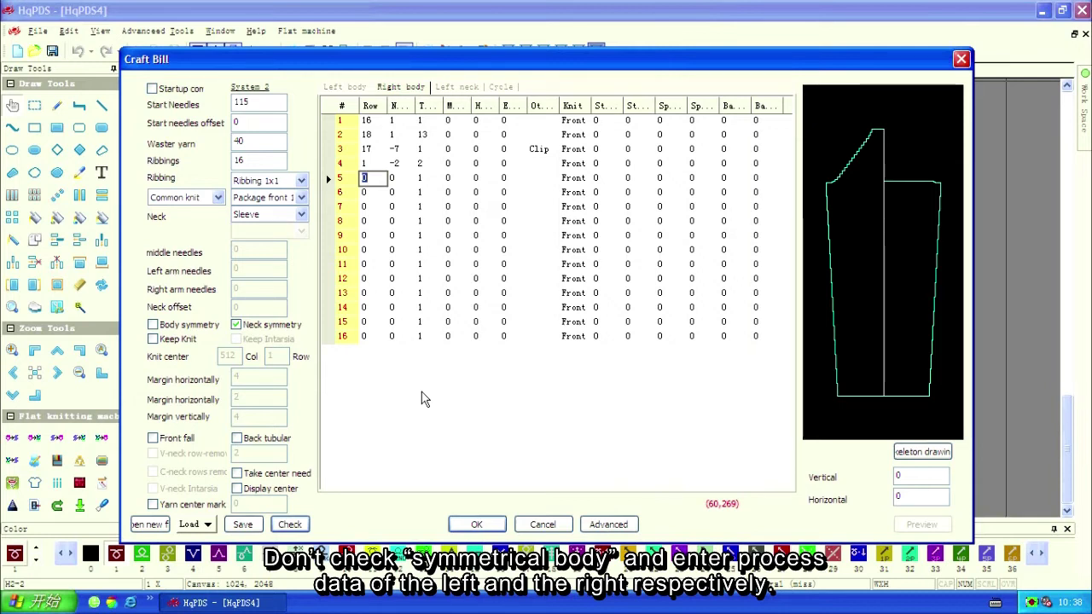
type("2")
key("Tab")
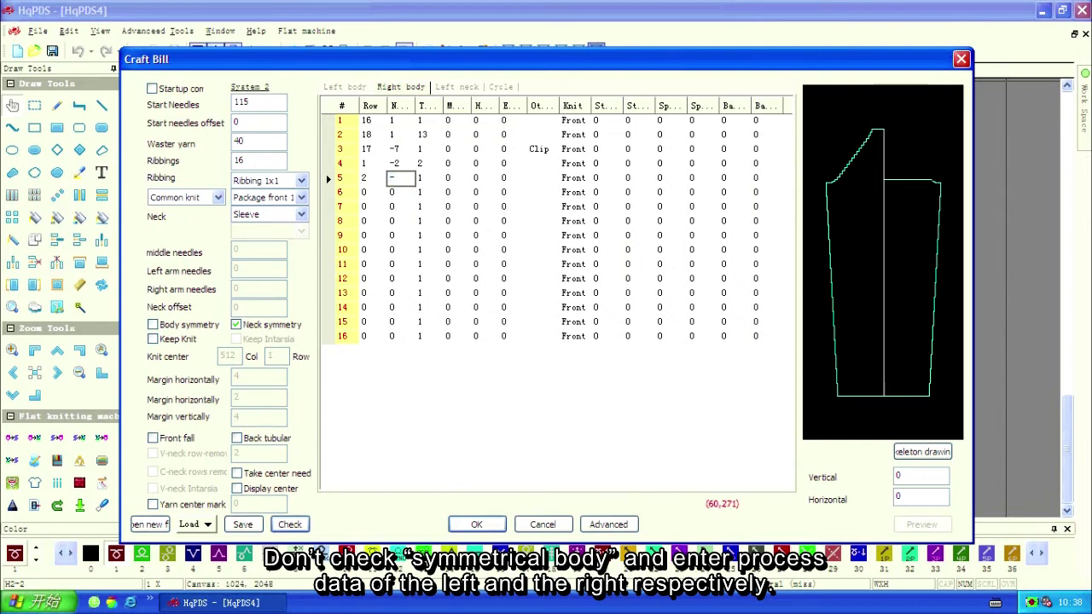
key("Tab")
key("Tab")
key("Tab")
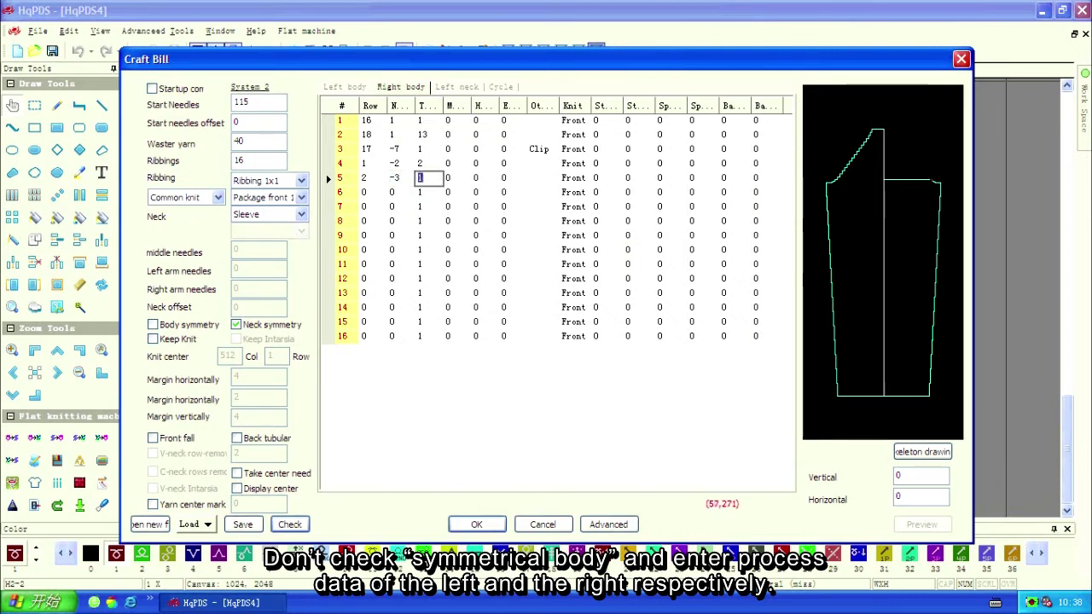
type("1")
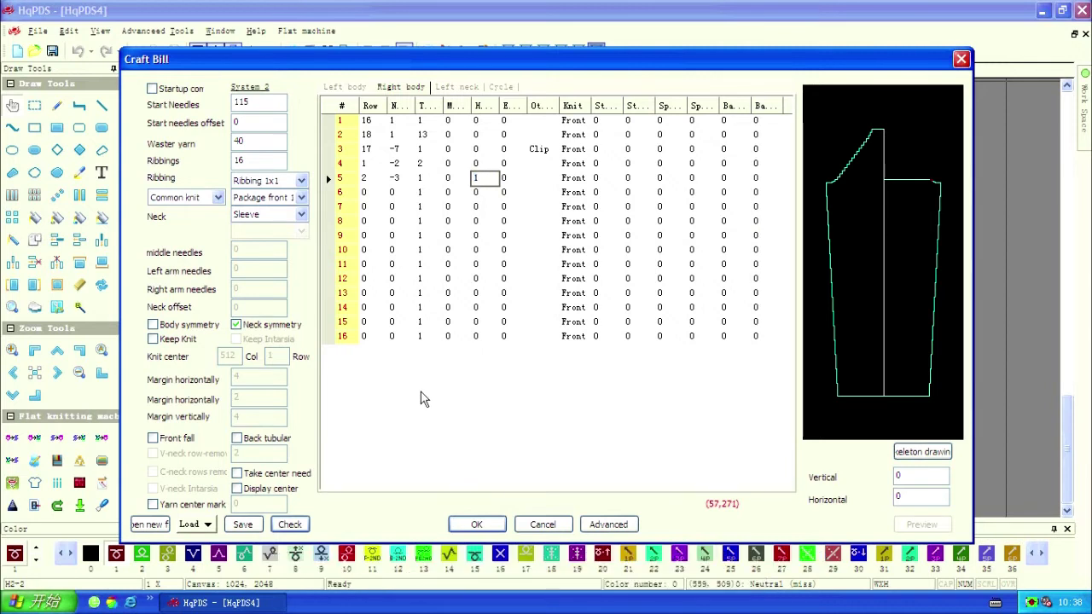
Fill right body line 6 with 5 rows and -3 needles, and set its "H..." value to 1.
left_click(376, 196)
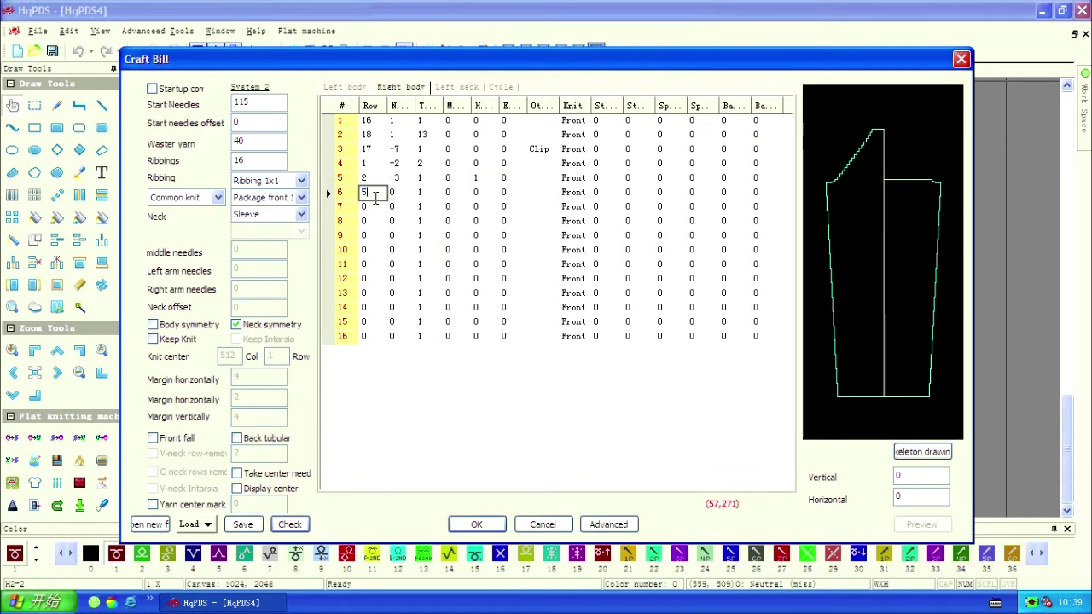
key("Tab")
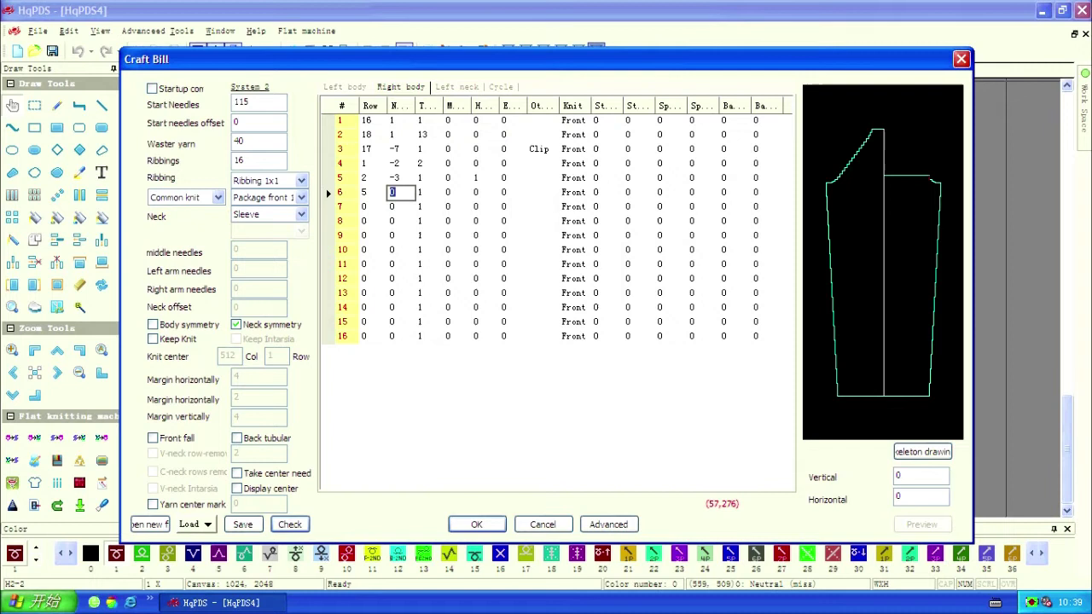
type("-3")
key("Tab")
key("Tab")
key("Tab")
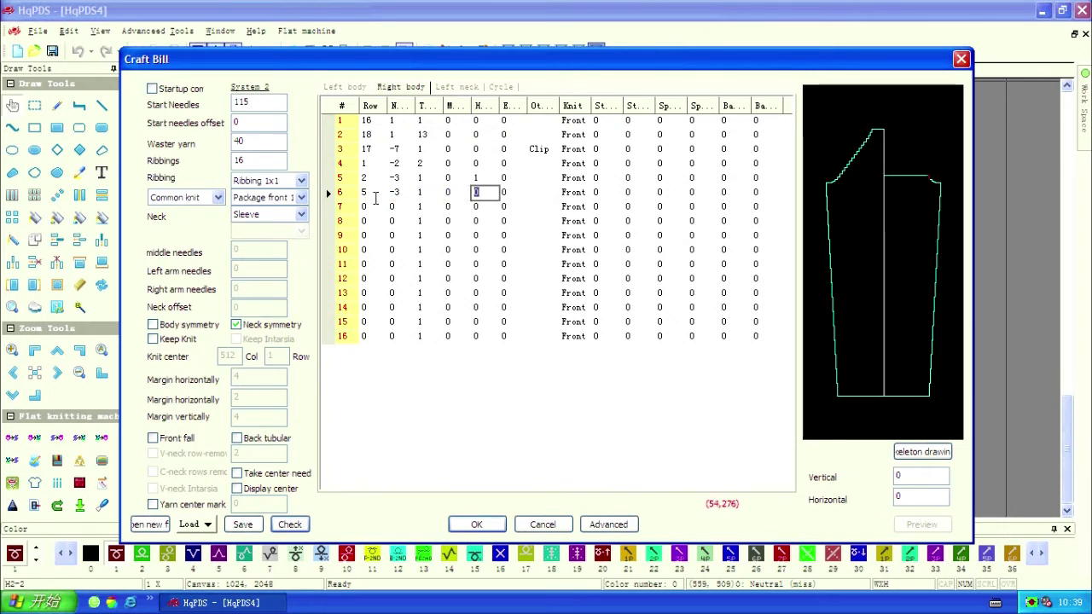
type("1")
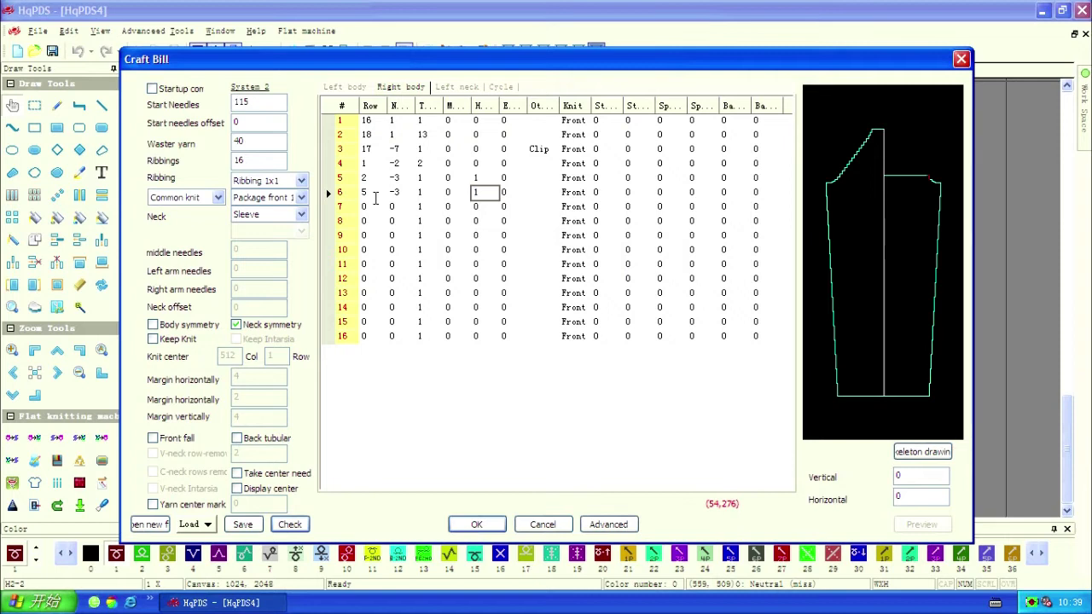
Fill right body line 7 with 6 rows, -3 needles and 8 times, and set its "H..." value to 1.
left_click(364, 207)
left_click(376, 208)
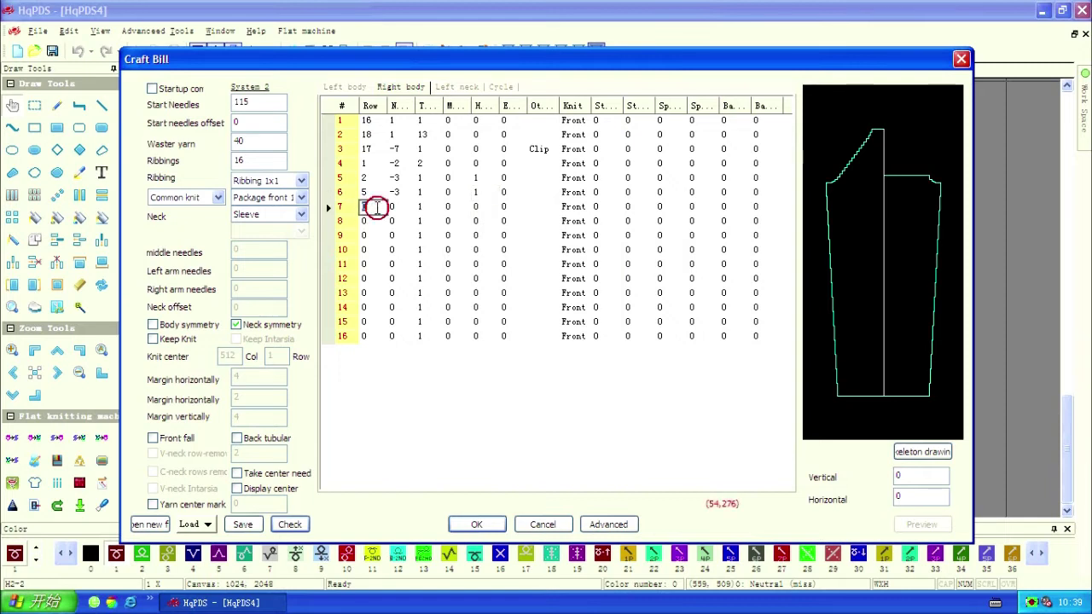
type("6")
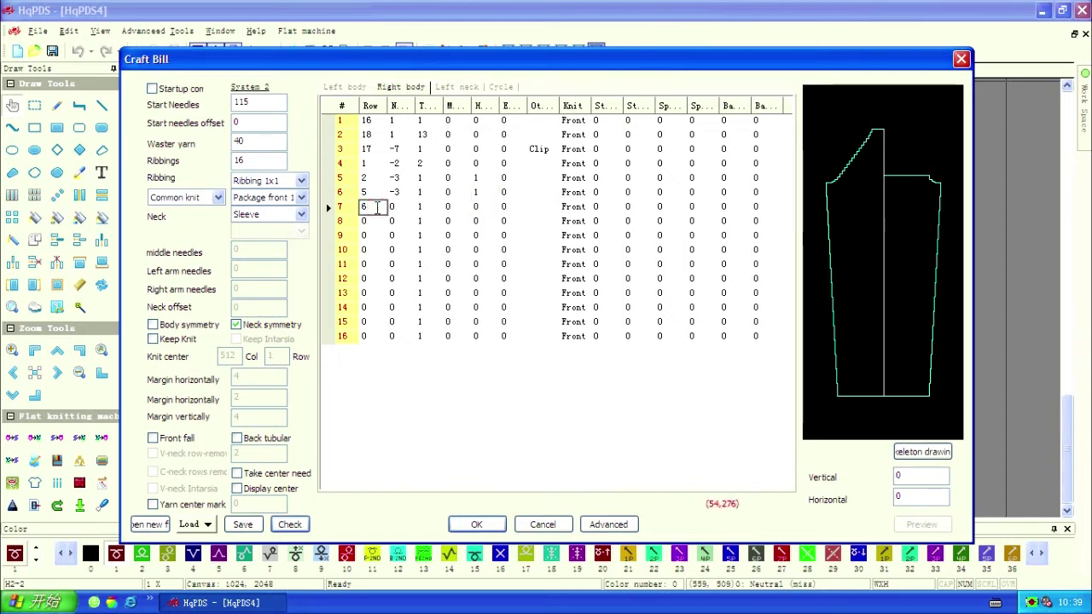
key("Tab")
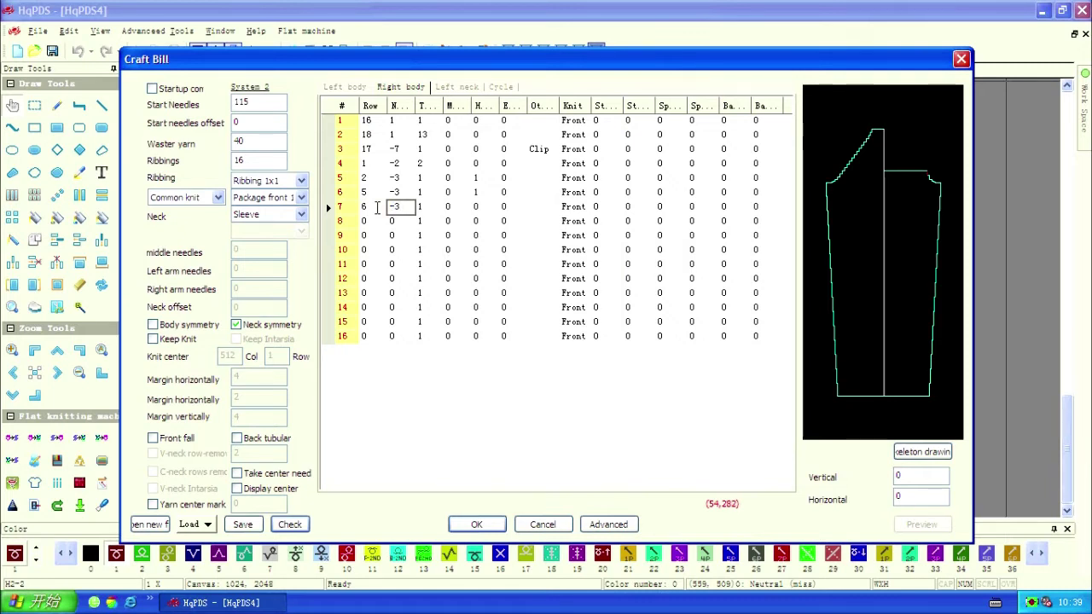
key("Tab")
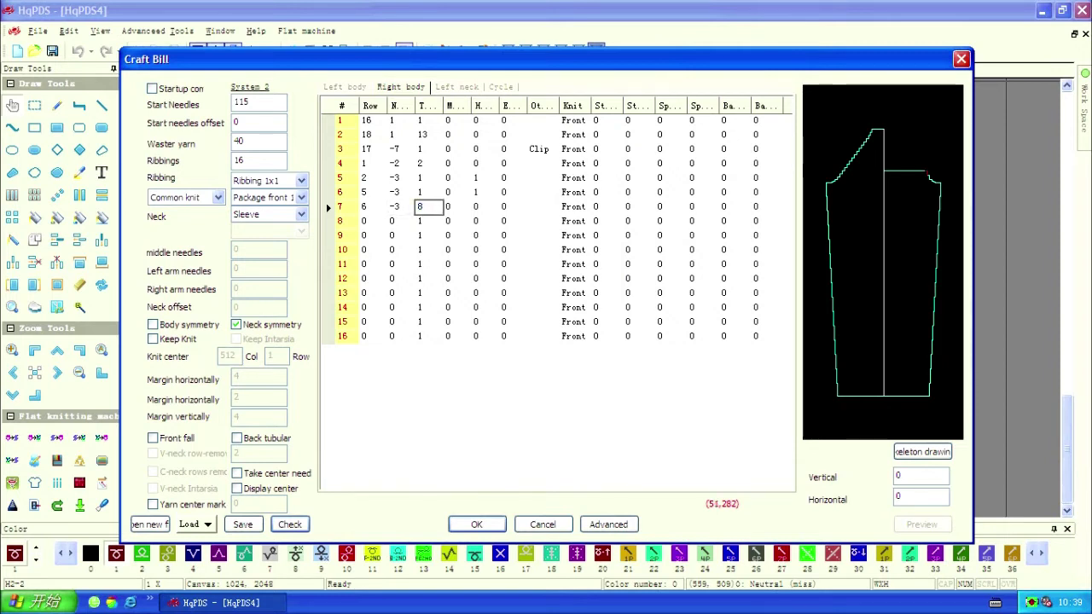
key("Tab")
key("Tab")
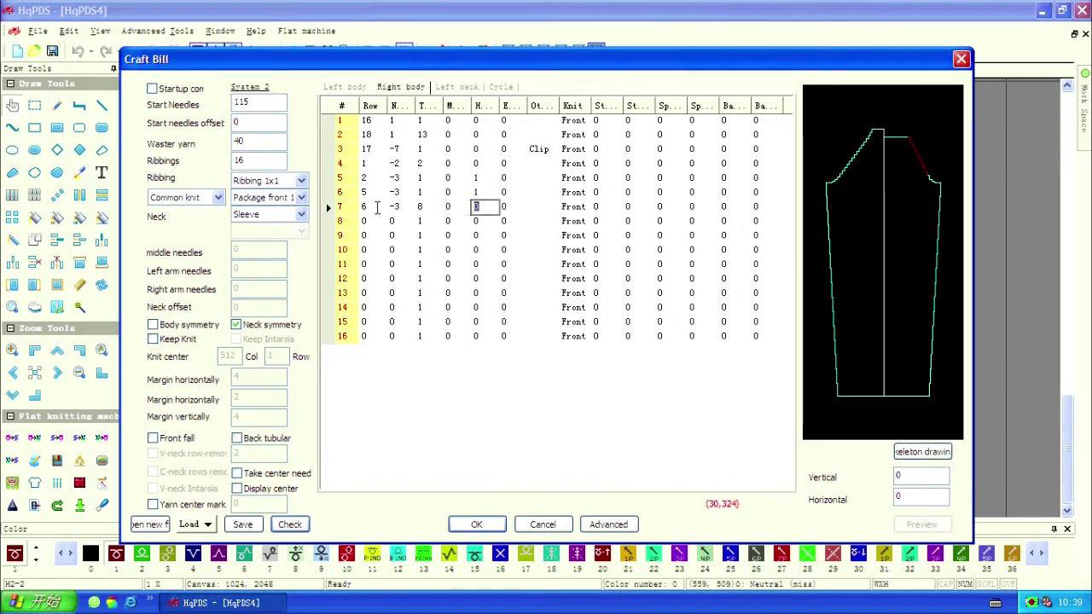
type("1")
Fill right body line 8 with 2 rows, -7 needles and 4 times, and mark it as Spun cotton.
key("Down")
key("shift+Tab")
key("shift+Tab")
key("shift+Tab")
key("shift+Tab")
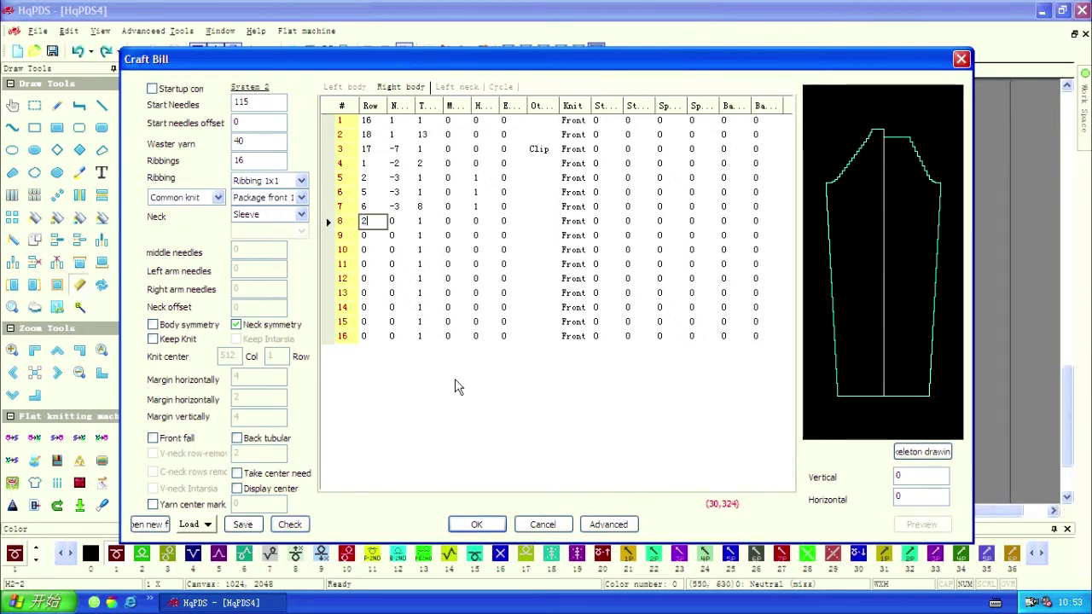
key("Tab")
type("-7")
key("Tab")
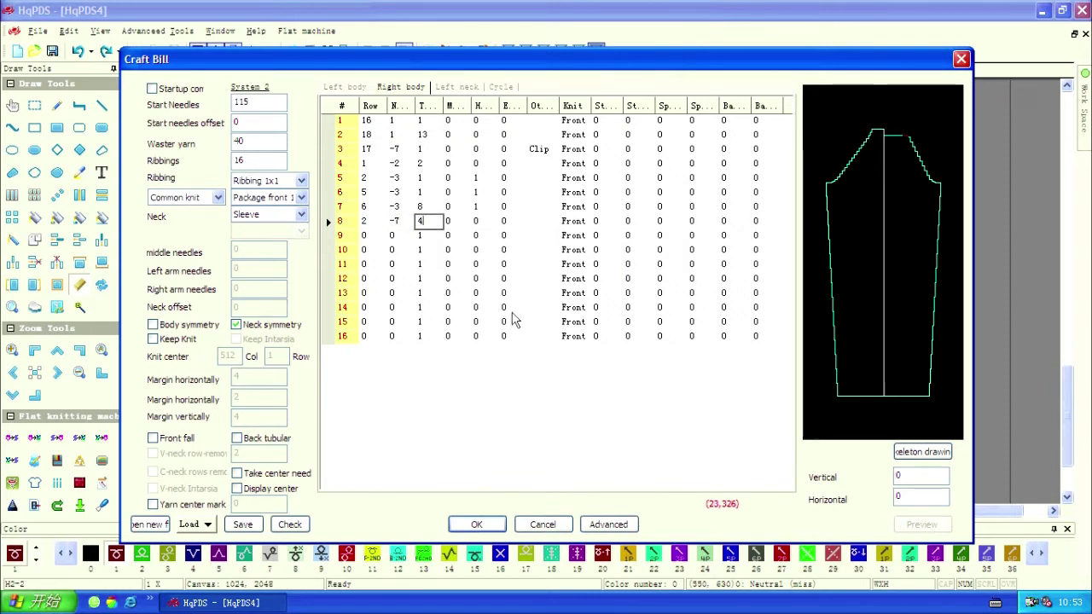
left_click(542, 222)
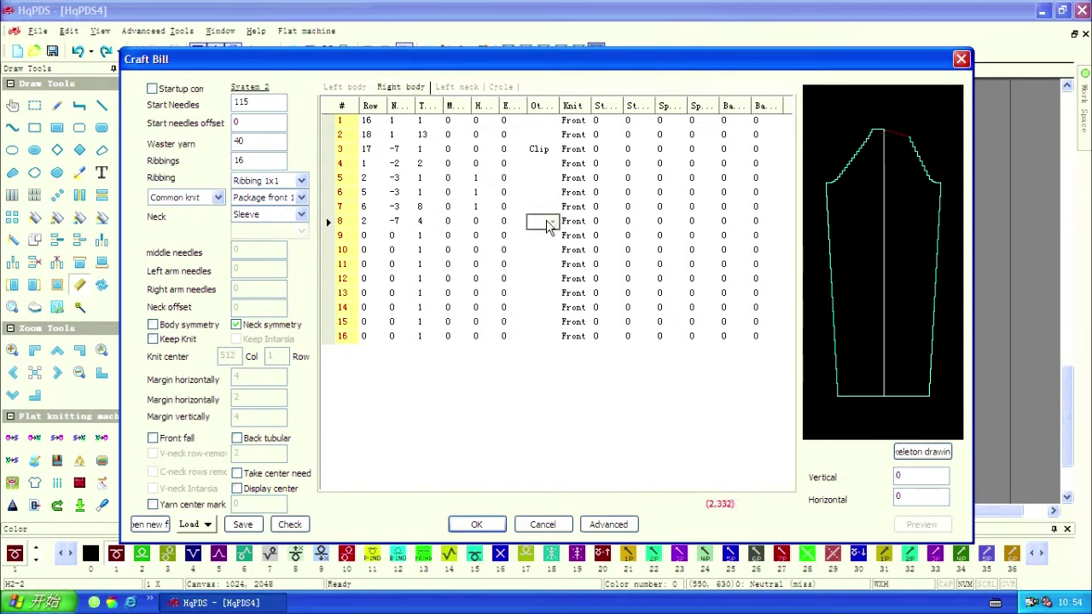
right_click(547, 226)
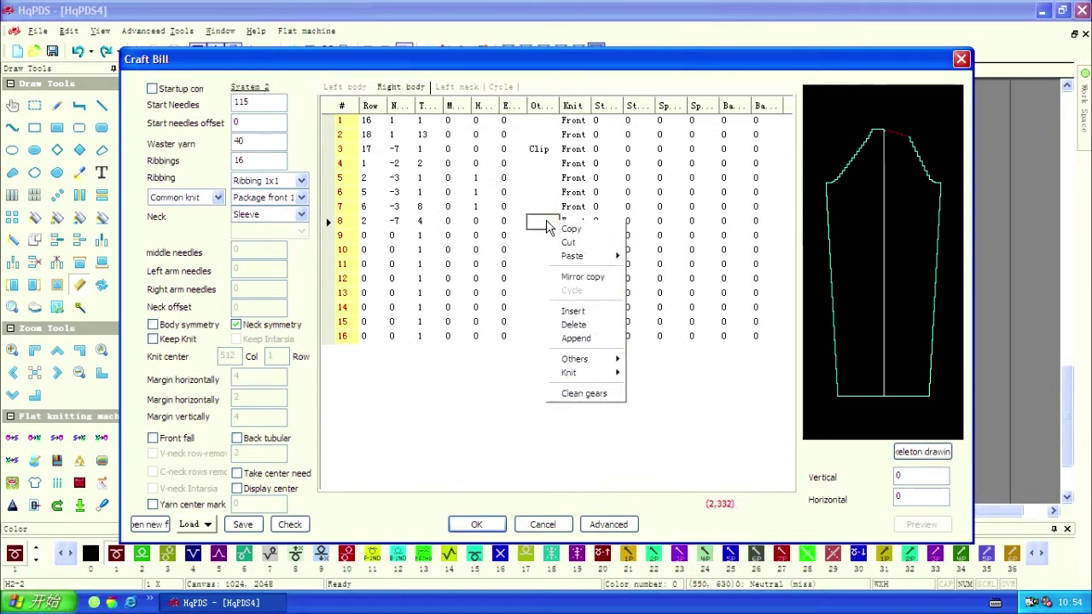
mouse_move(565, 360)
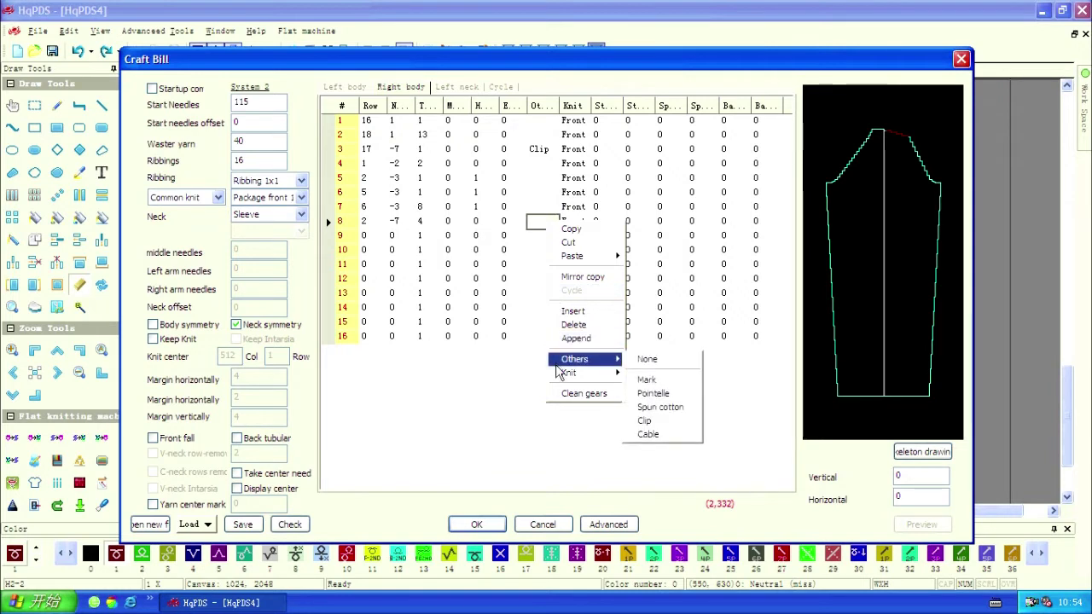
left_click(659, 408)
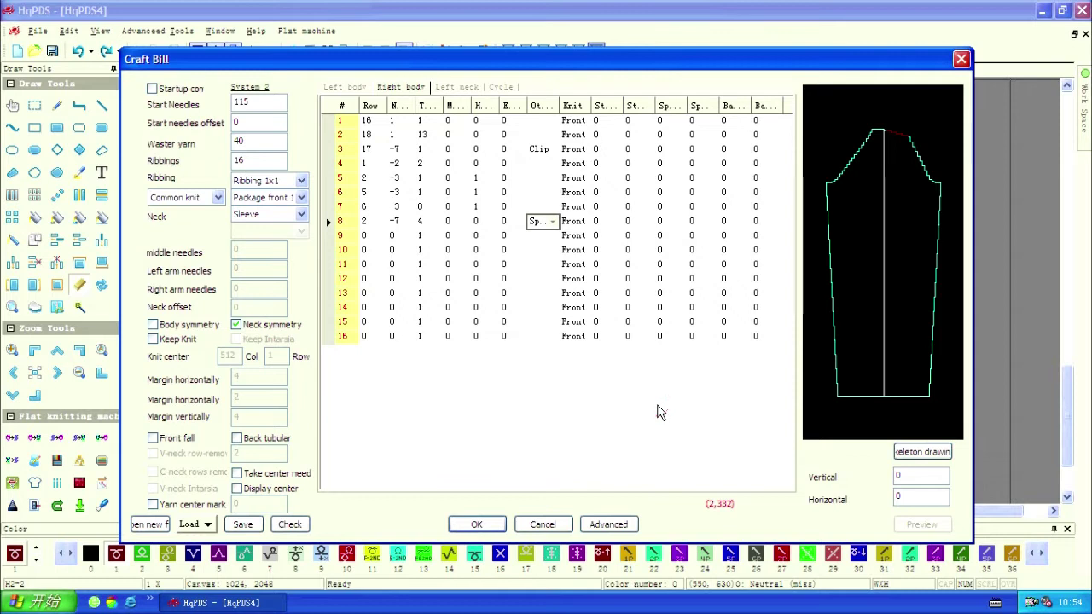
Set right body line 9 to 2 rows, and check the craft bill data.
left_click(370, 236)
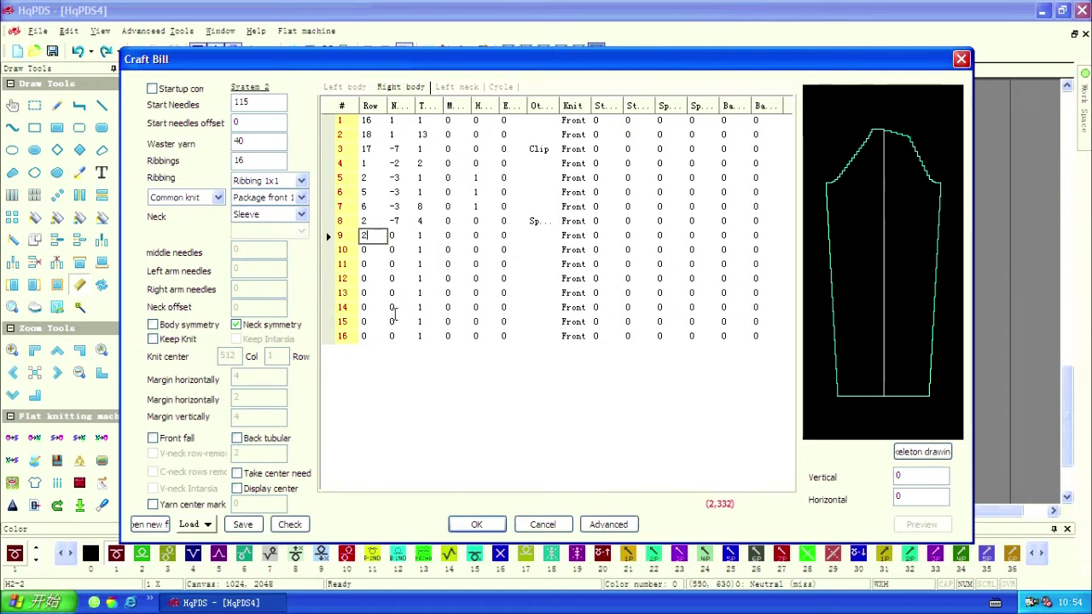
left_click(407, 395)
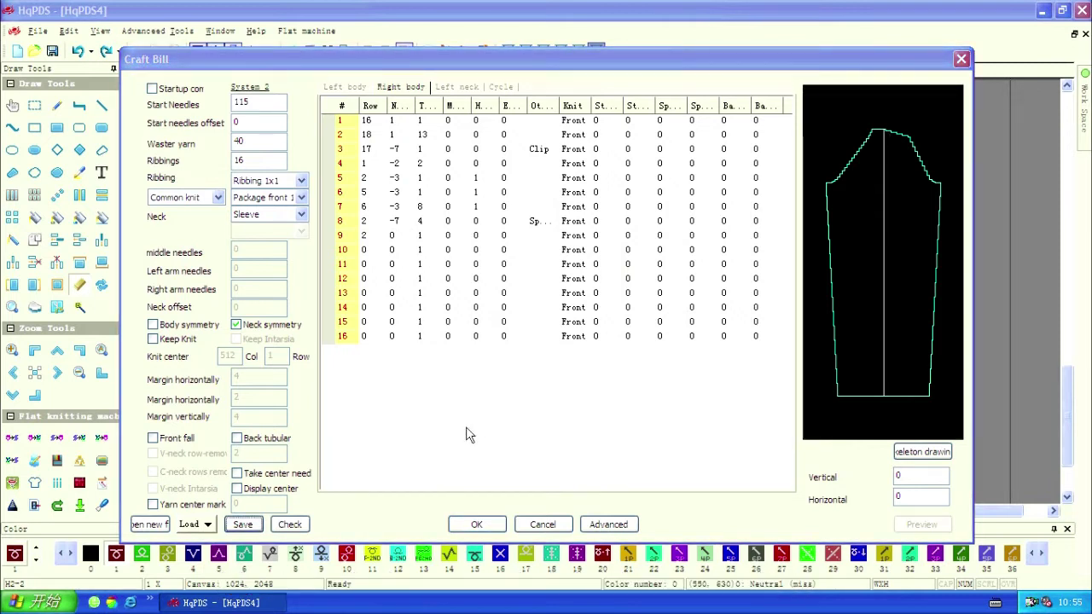
left_click(301, 525)
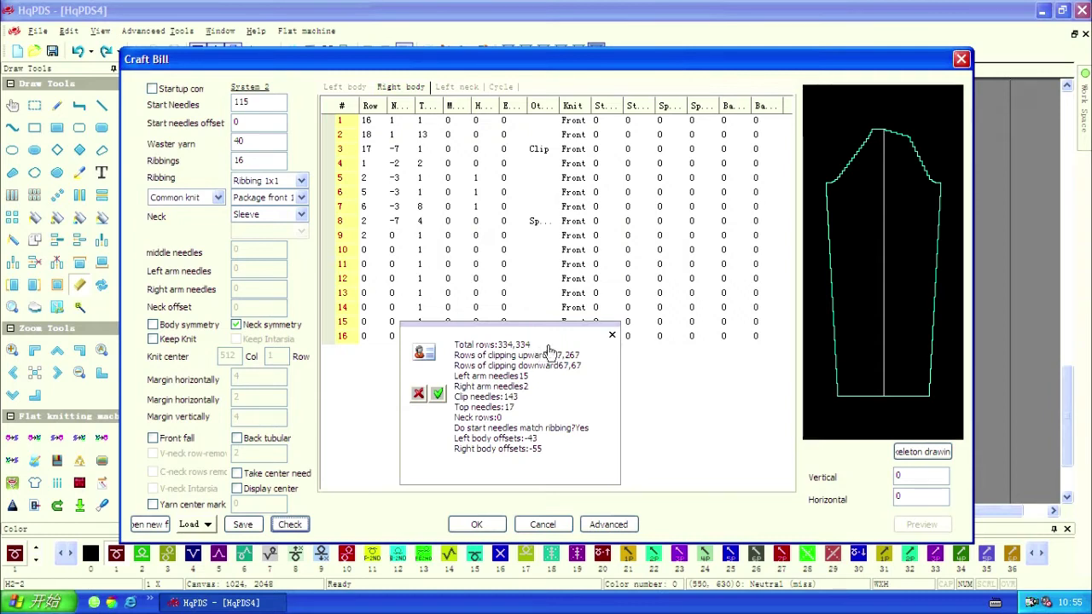
left_click(612, 336)
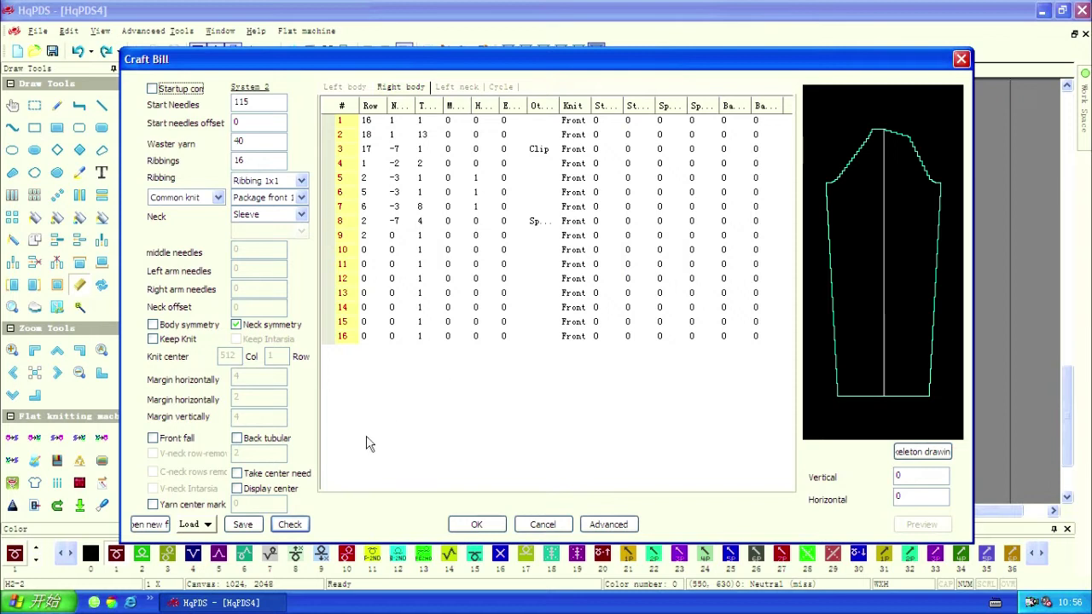
Save the craft bill as 2L in the "process file" folder.
left_click(241, 527)
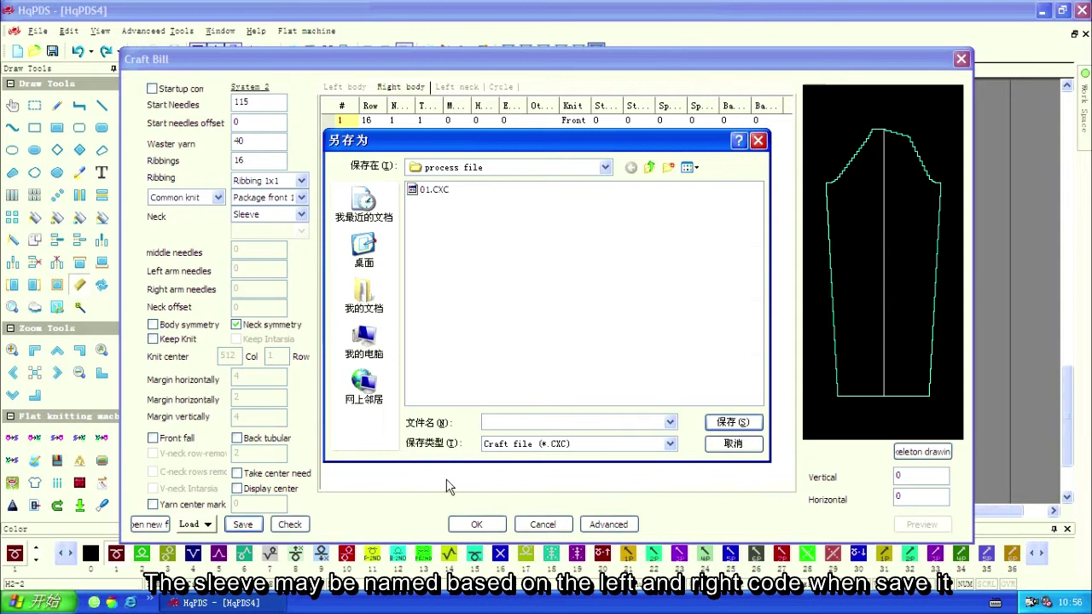
type("2L")
left_click(733, 423)
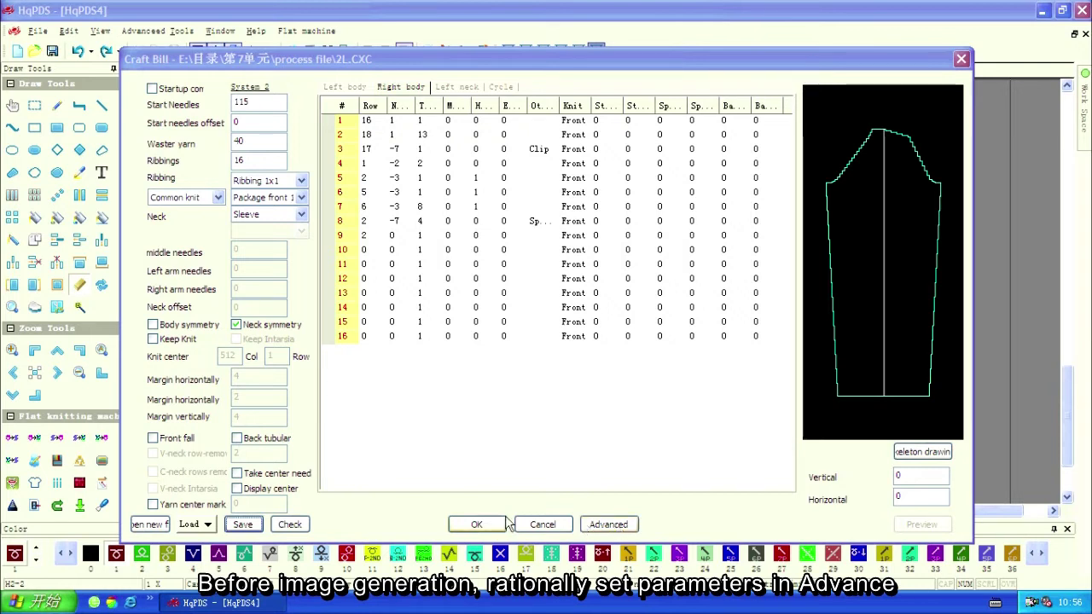
Generate the sleeve pattern from the craft bill and inspect it on the canvas.
left_click(478, 525)
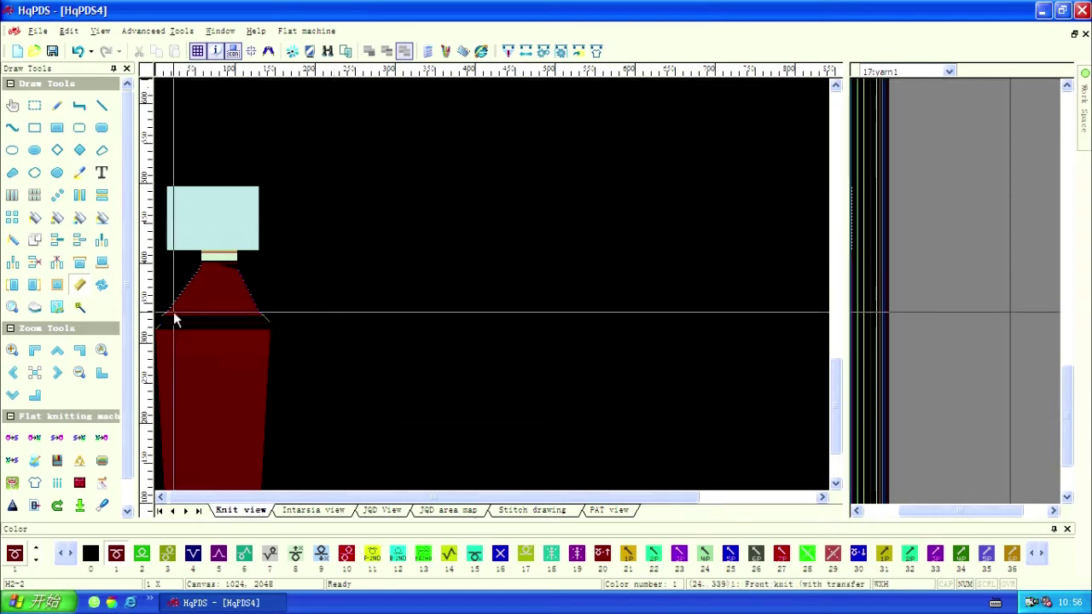
left_click(11, 104)
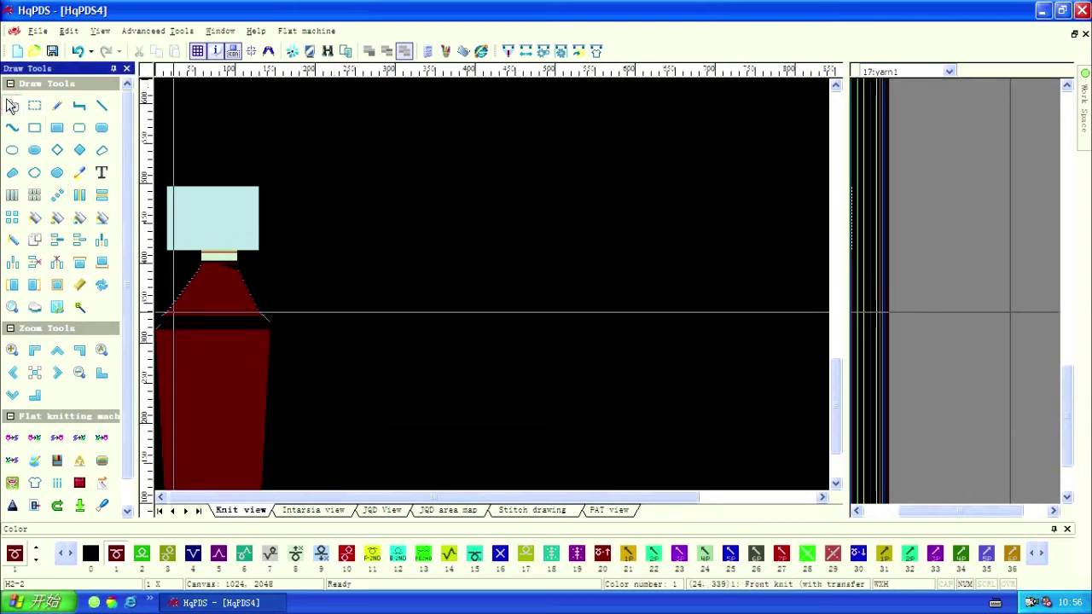
left_click_drag(196, 400, 214, 283)
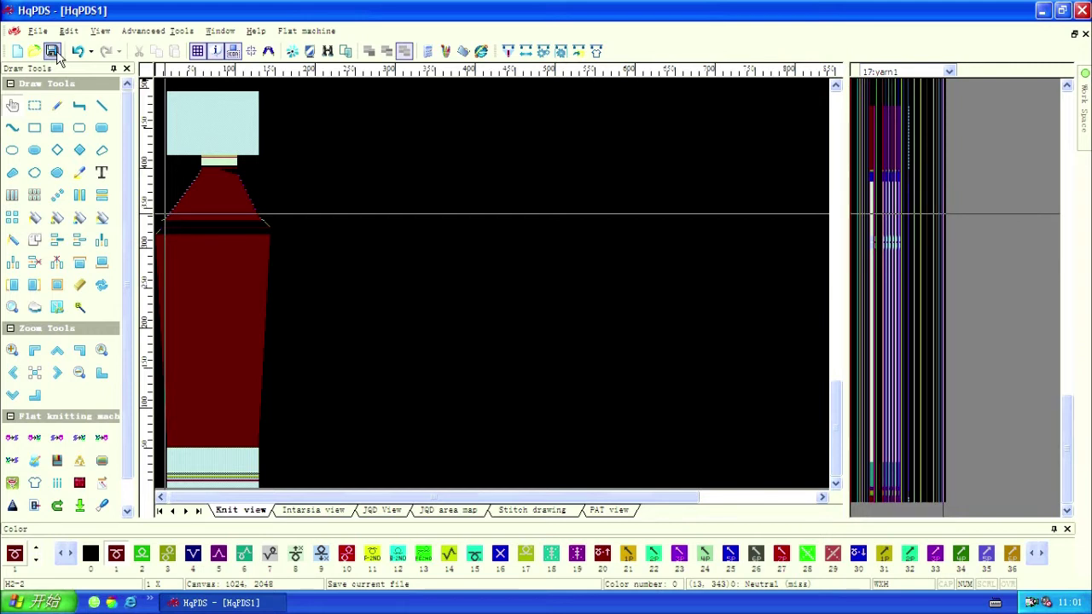
Save the generated sleeve pattern as 2L in the "process file" folder.
left_click(52, 52)
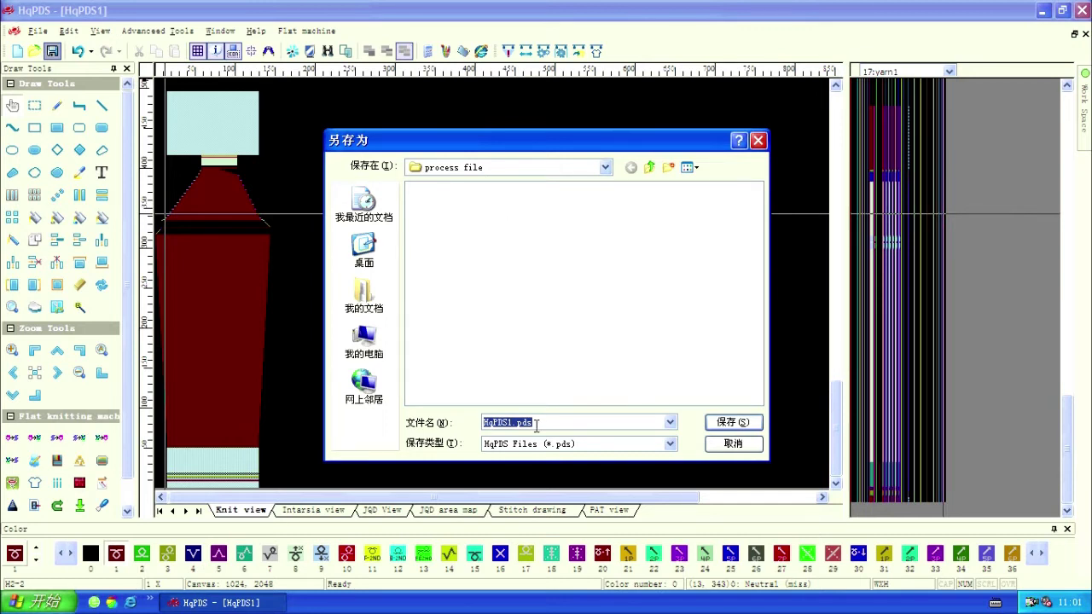
type("2L")
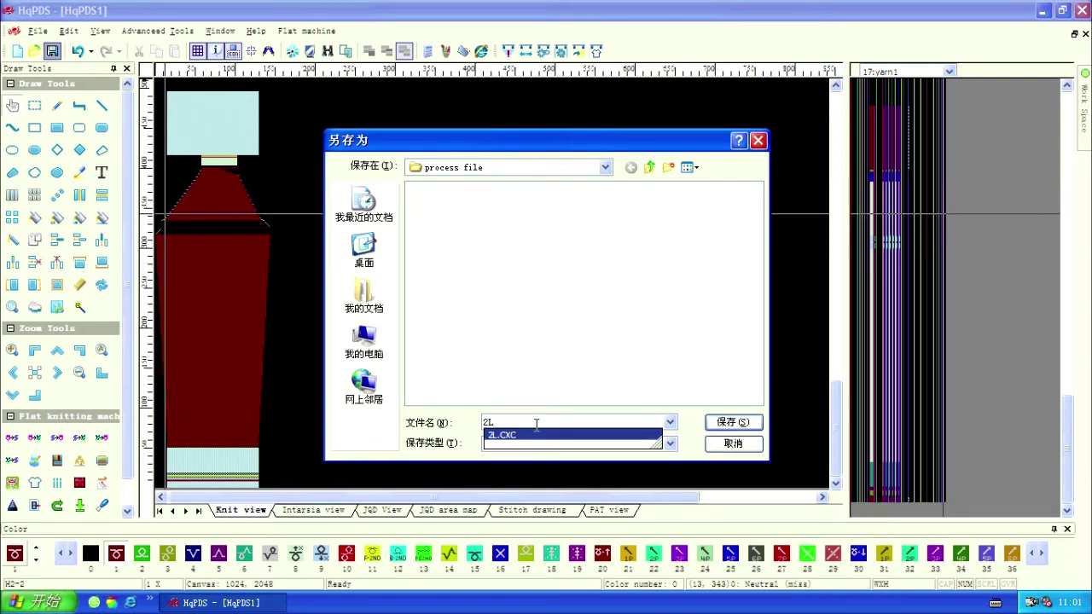
left_click(732, 424)
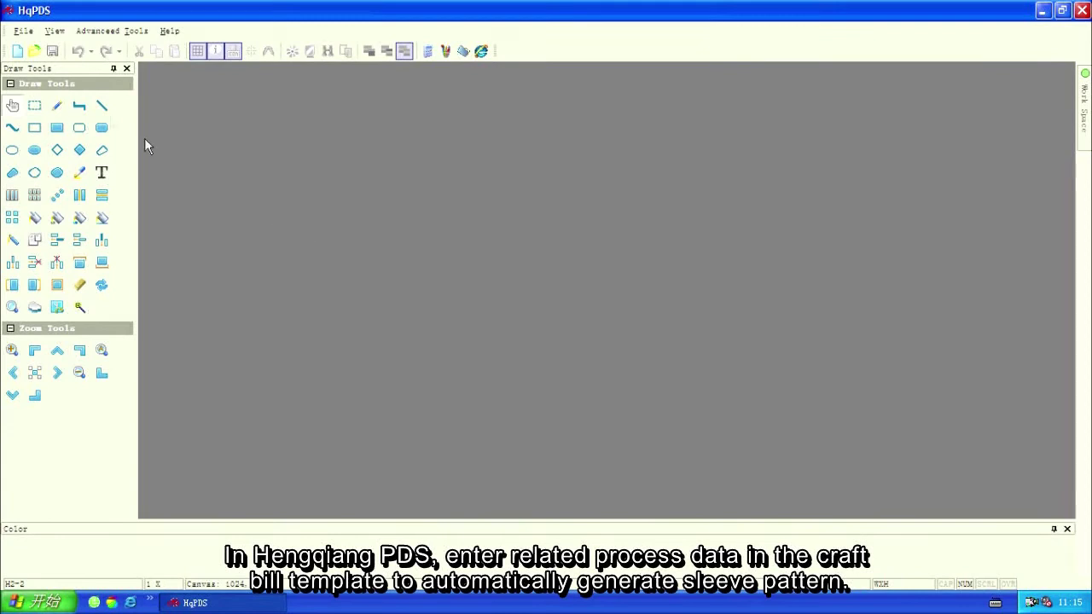
Create a new pattern file for the H2-2 machine model with large handpiece, width 52 and 12 needles per inch.
left_click(23, 34)
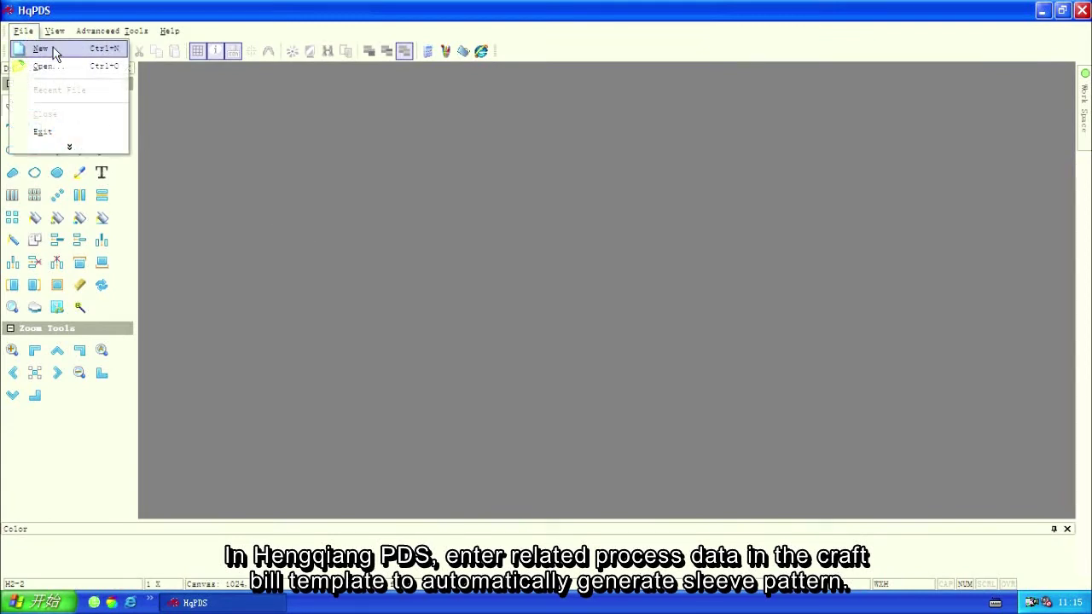
left_click(54, 53)
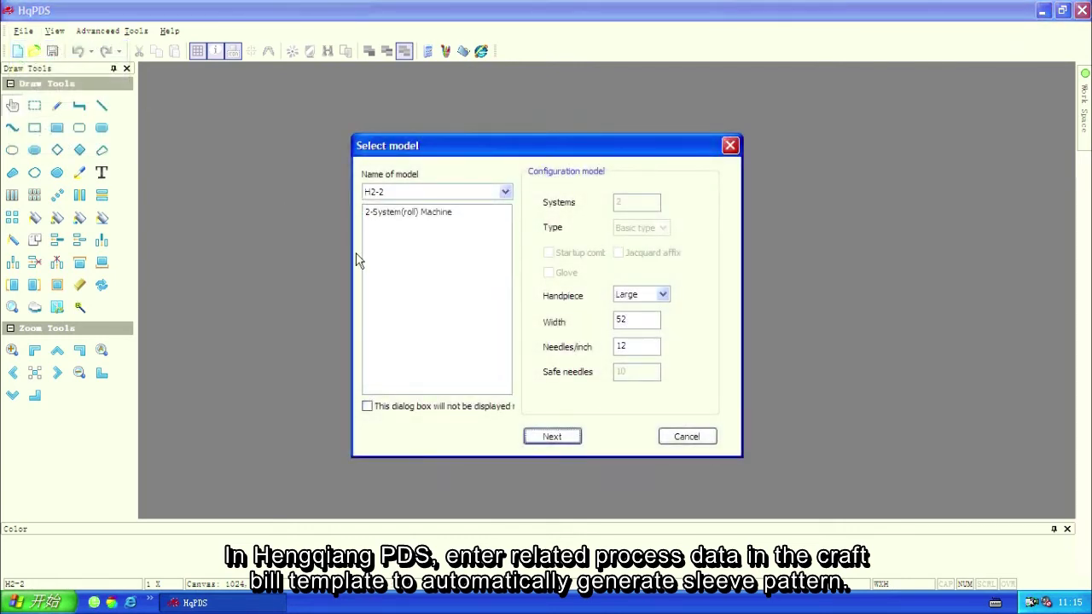
left_click(567, 442)
left_click(489, 410)
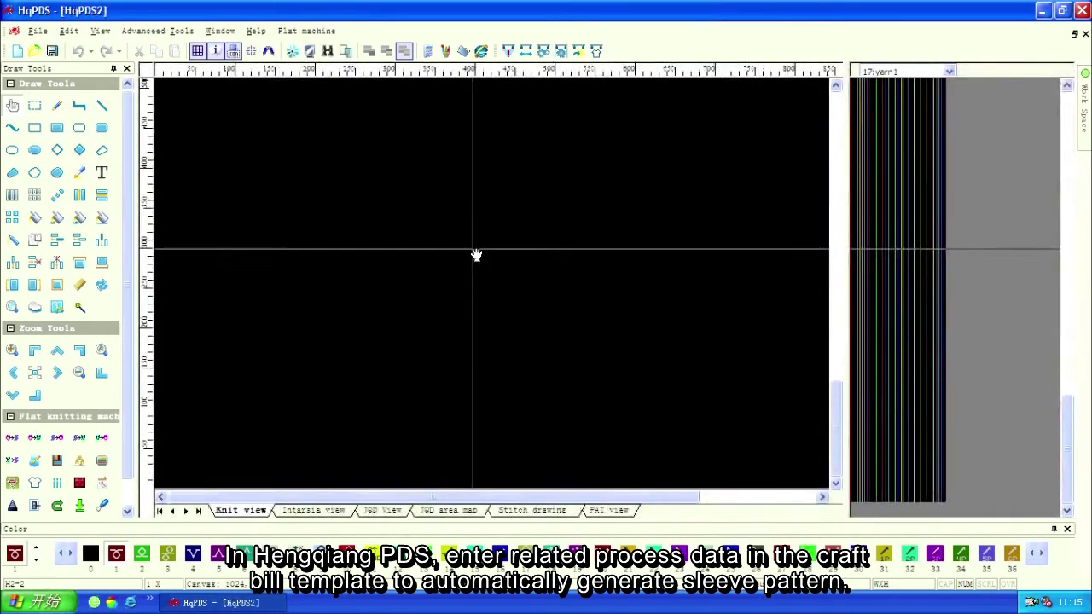
Start a blank craft bill with the startup option turned off and the start needles set to 323.
left_click(597, 51)
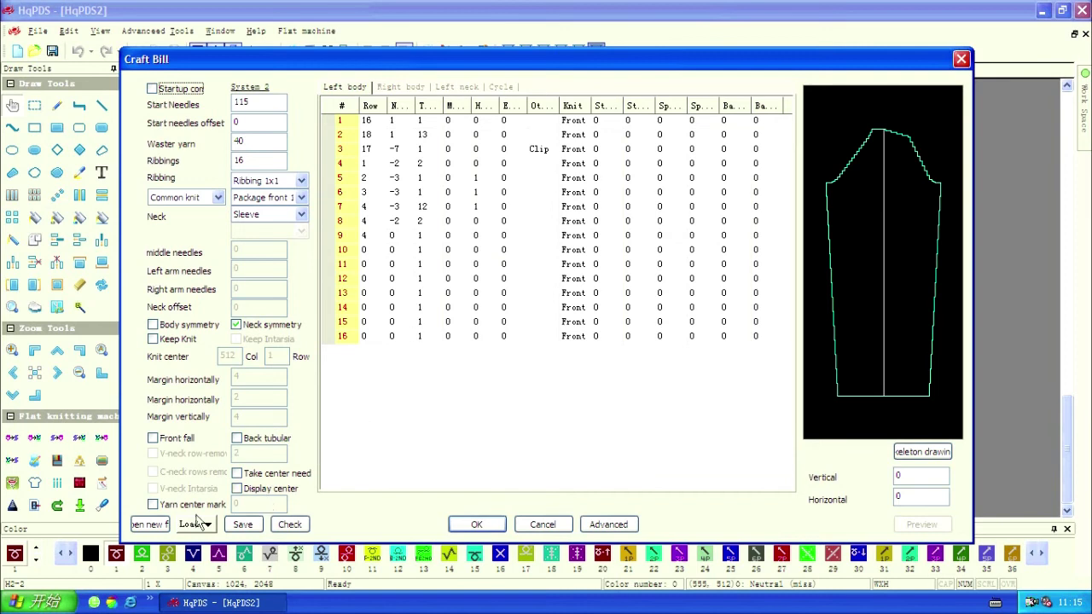
left_click(150, 525)
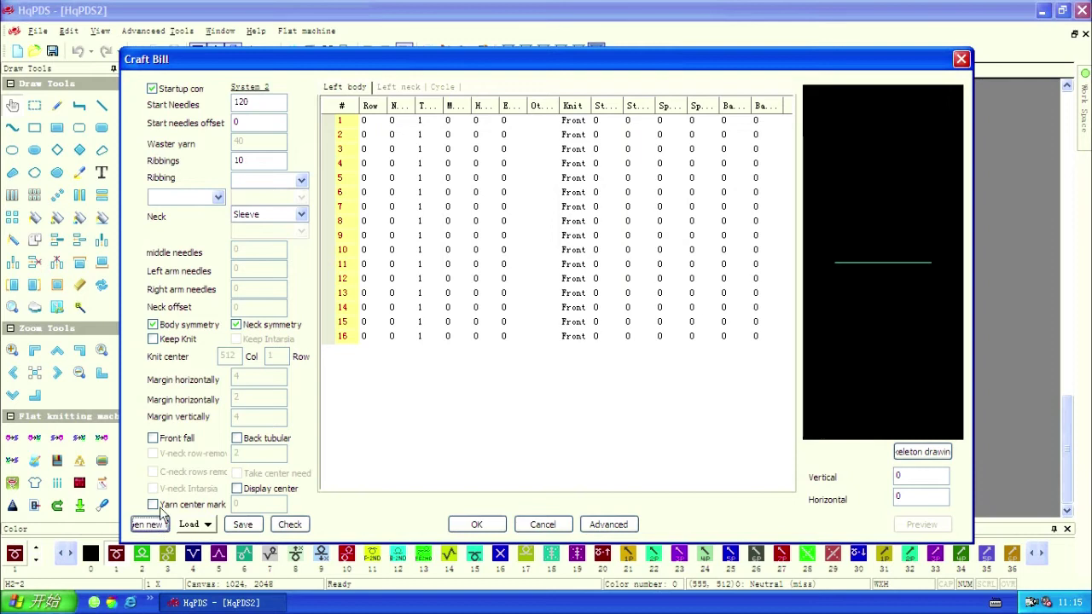
left_click(181, 90)
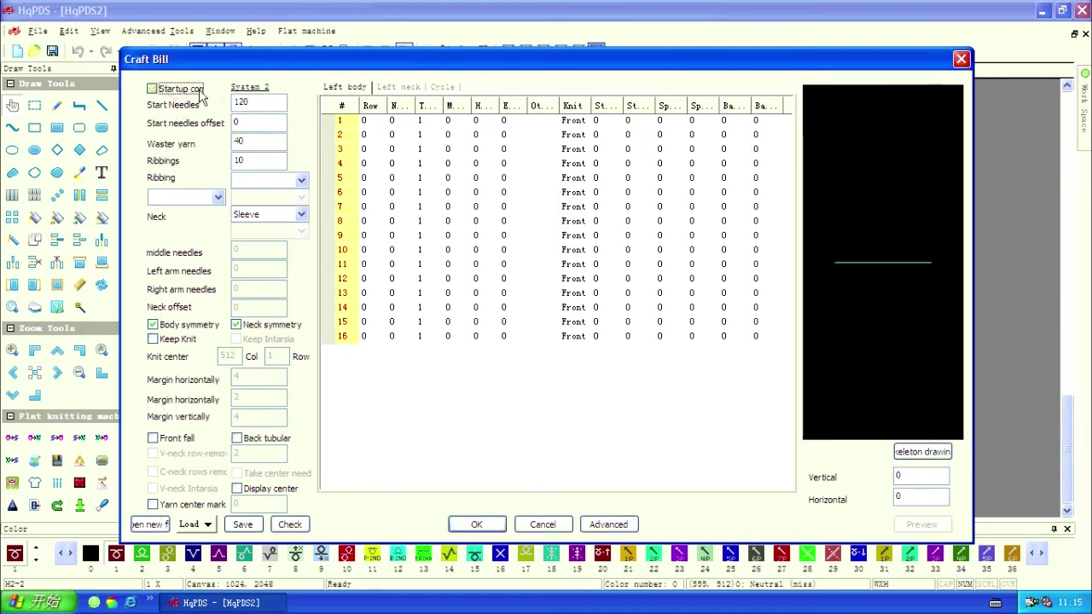
double_click(252, 101)
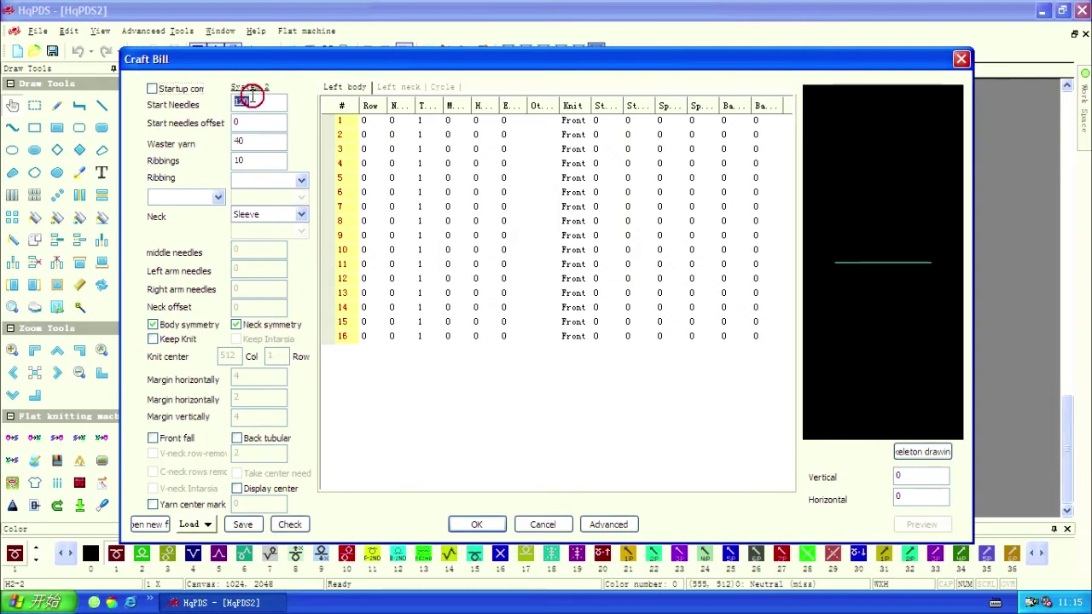
type("323")
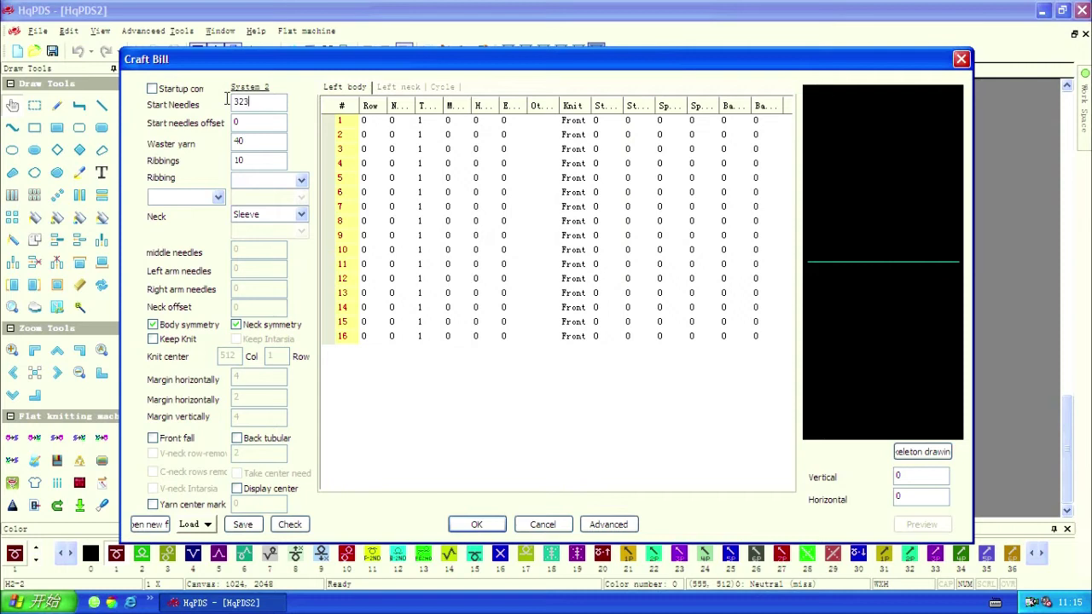
Set the Ribbings value to 30, with Ribbing 2x1 as the ribbing type and Package front 1 as its package option.
double_click(245, 162)
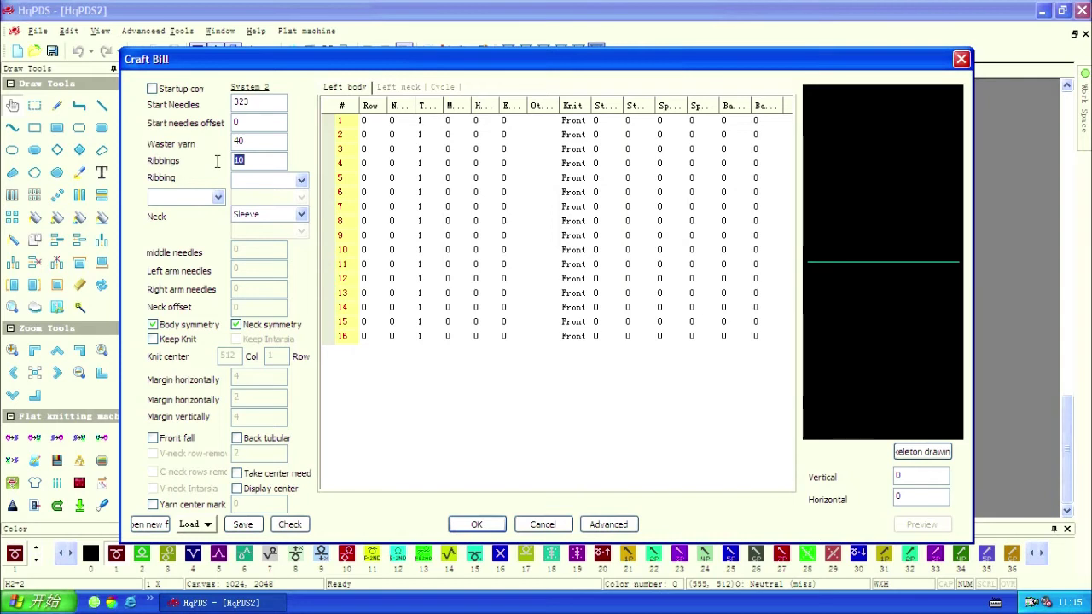
type("30")
left_click(302, 183)
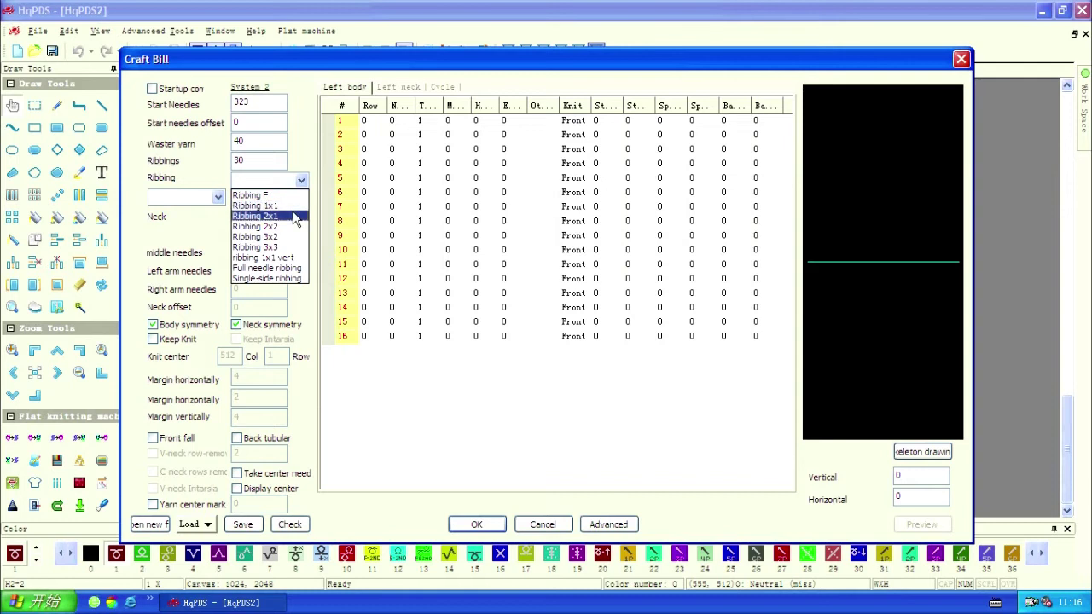
left_click(255, 216)
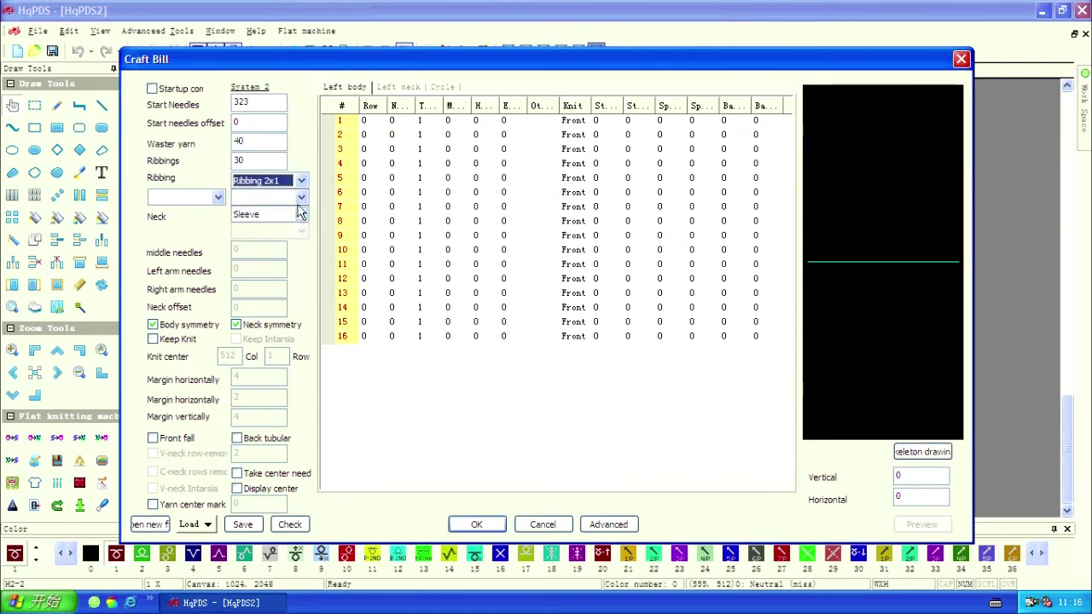
left_click(301, 197)
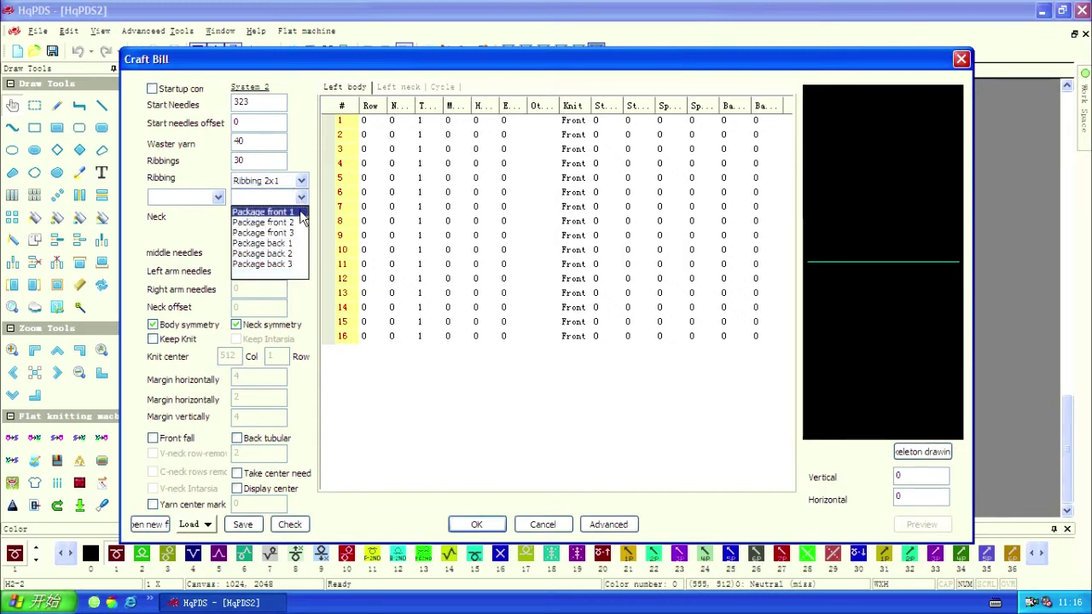
left_click(300, 213)
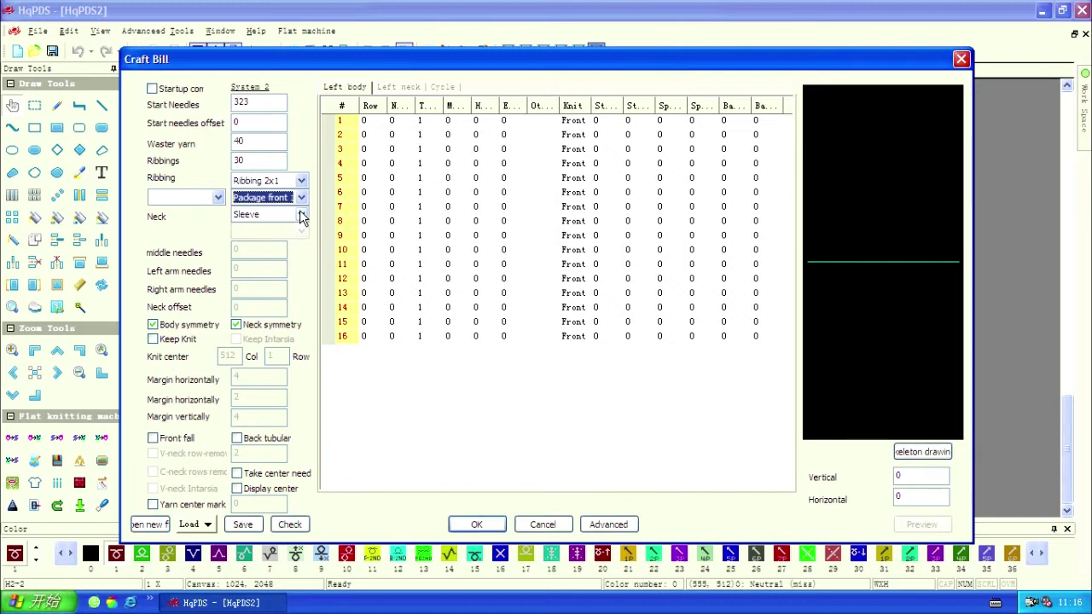
Choose Common knit as the knit type and set the neck type to dummy (shift).
left_click(219, 198)
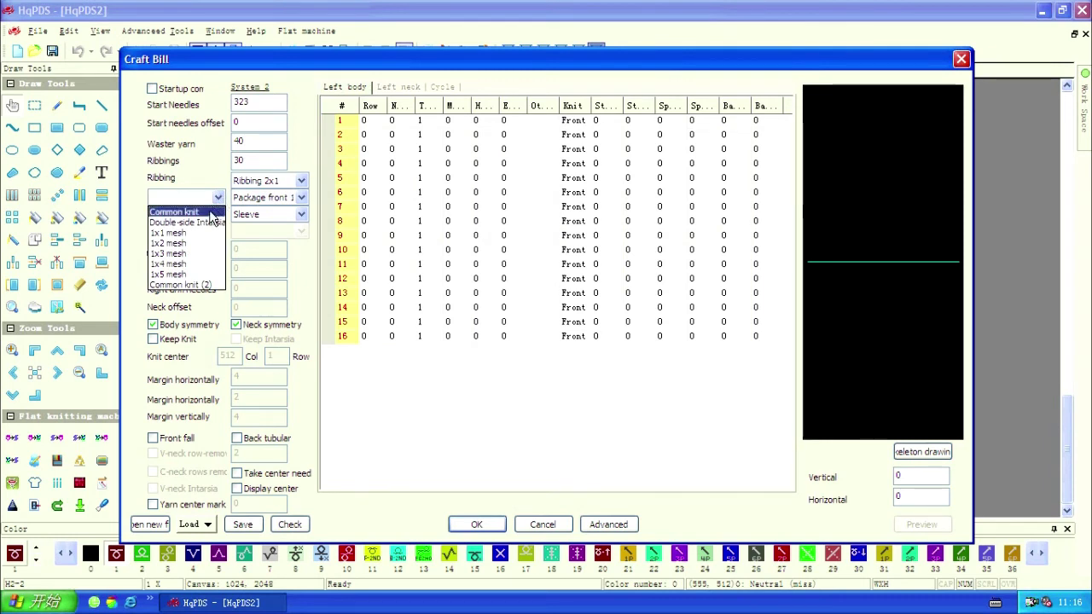
left_click(206, 212)
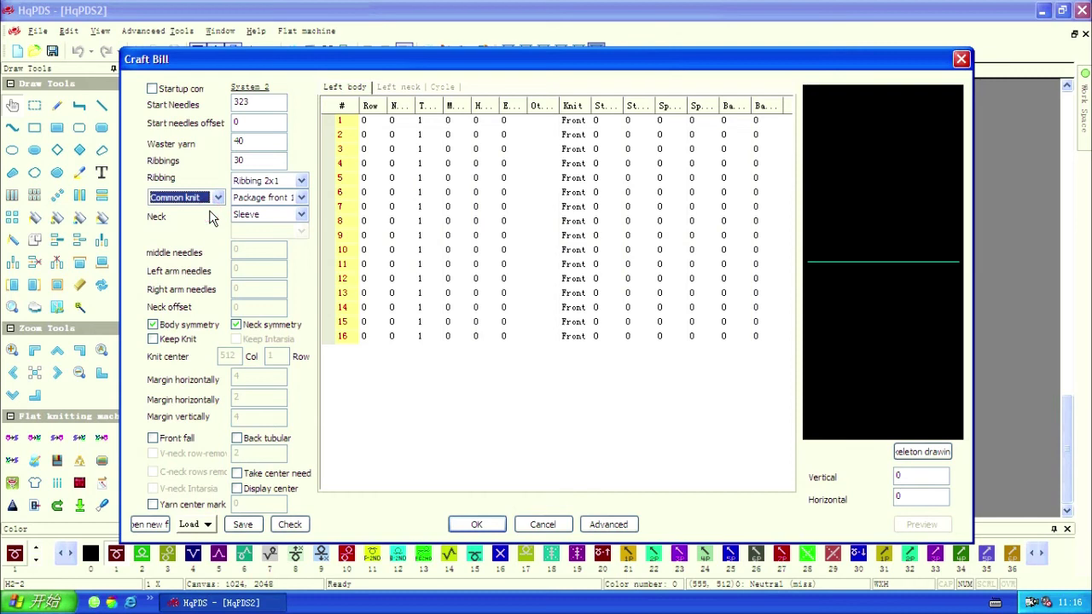
left_click(302, 215)
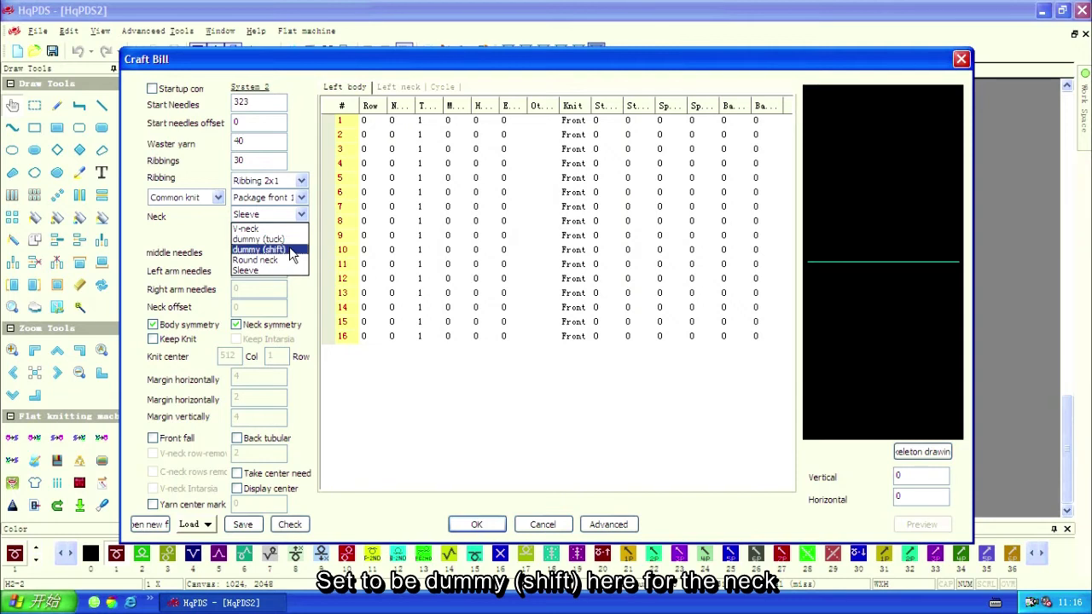
left_click(291, 250)
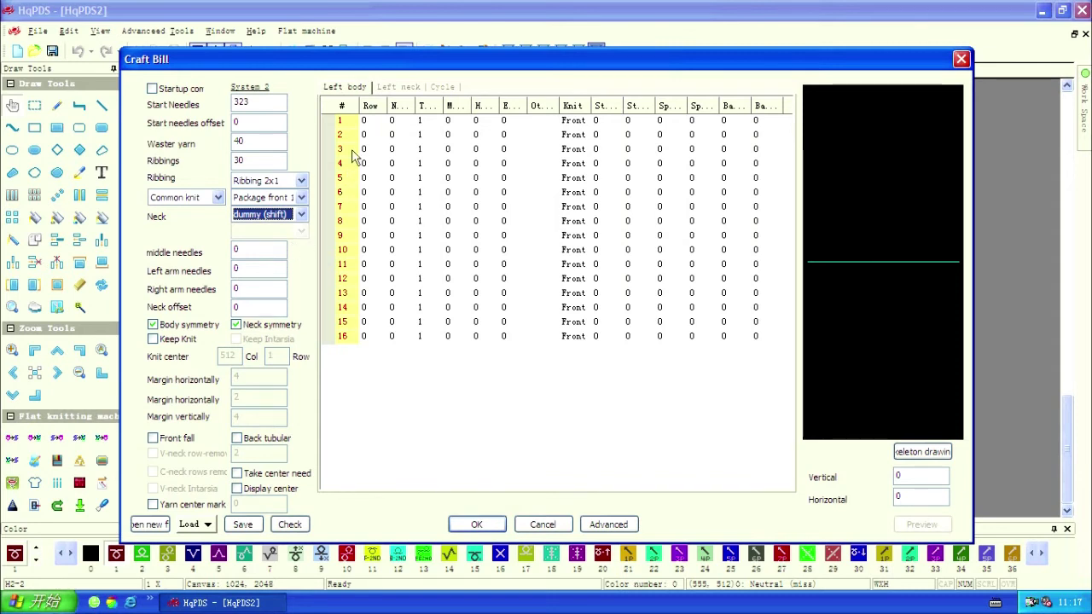
Fill in left body line 1 with Row 280, N value -12 and Clip as the Others option.
left_click(365, 121)
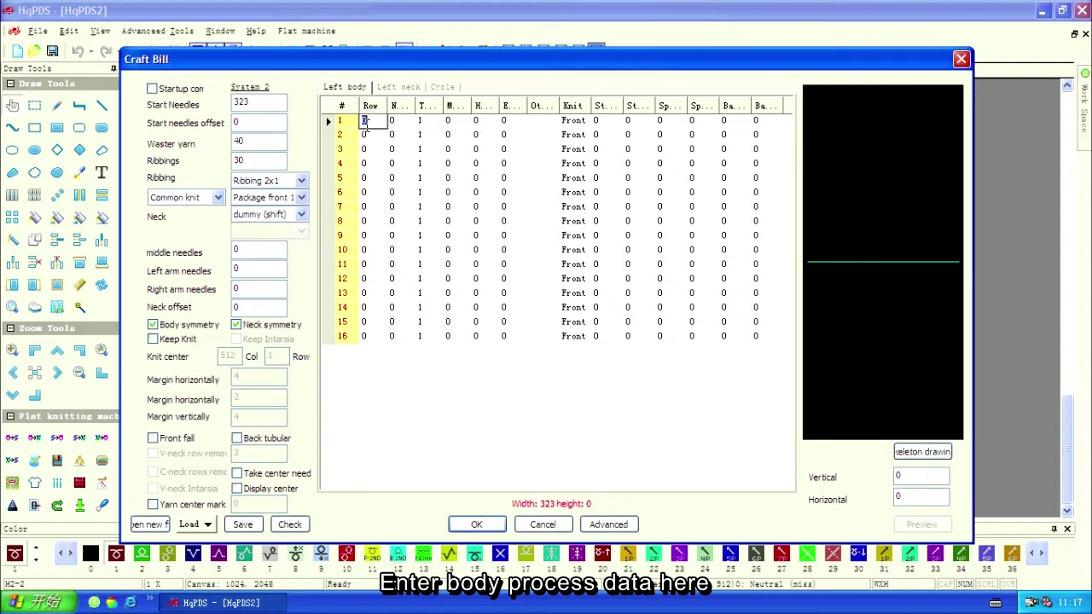
type("0")
key("Tab")
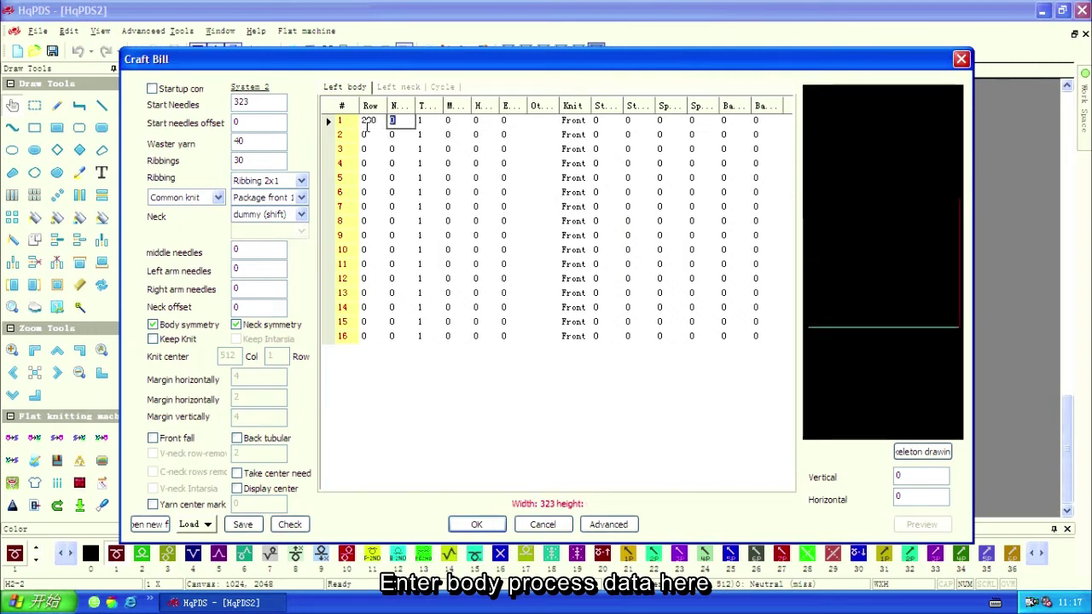
type("-12")
left_click(555, 122)
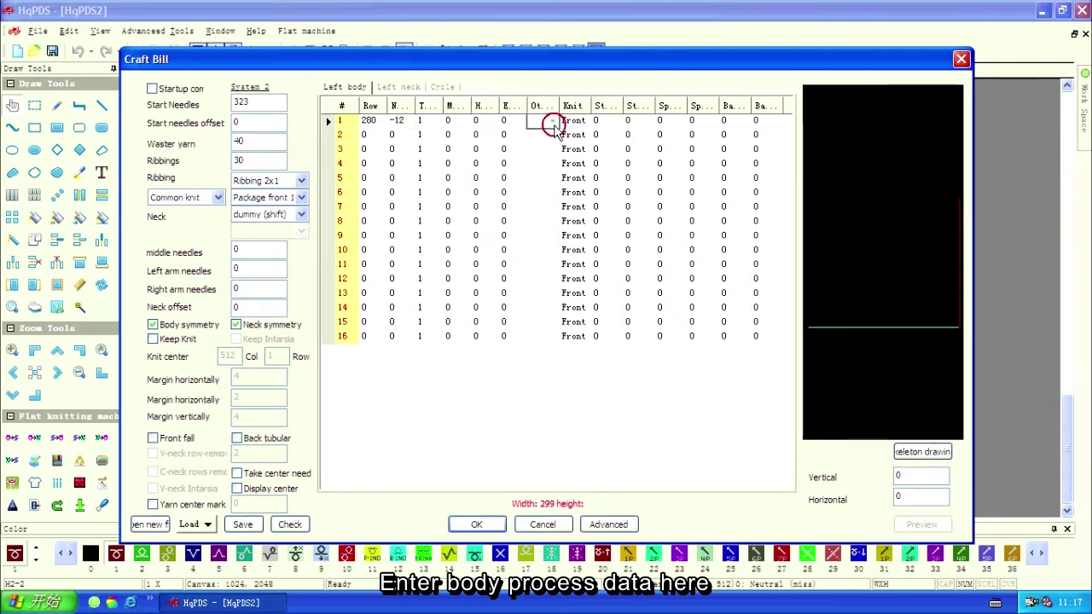
right_click(557, 126)
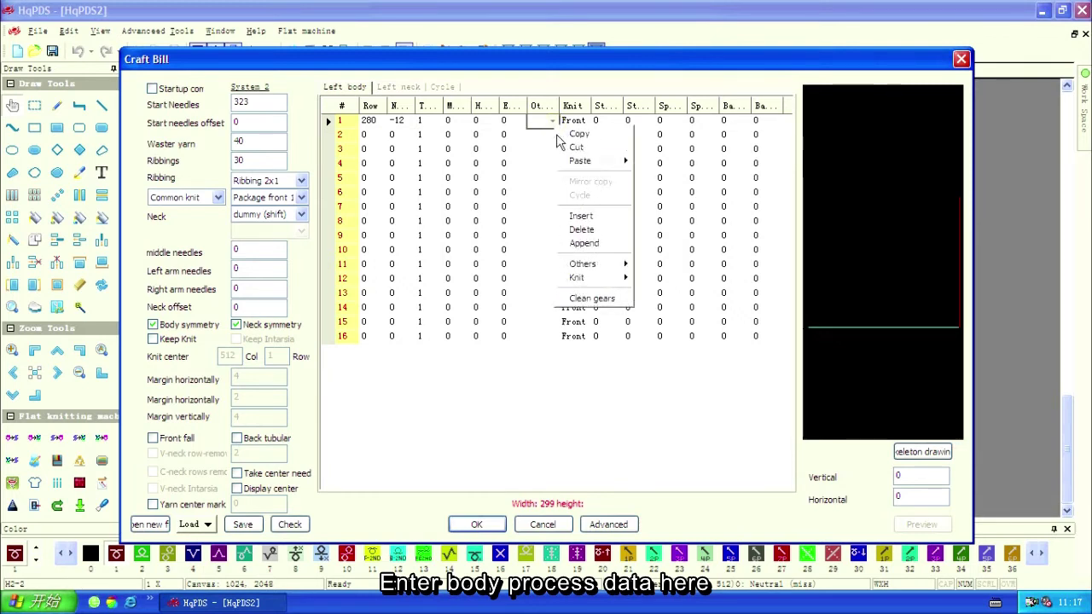
mouse_move(587, 268)
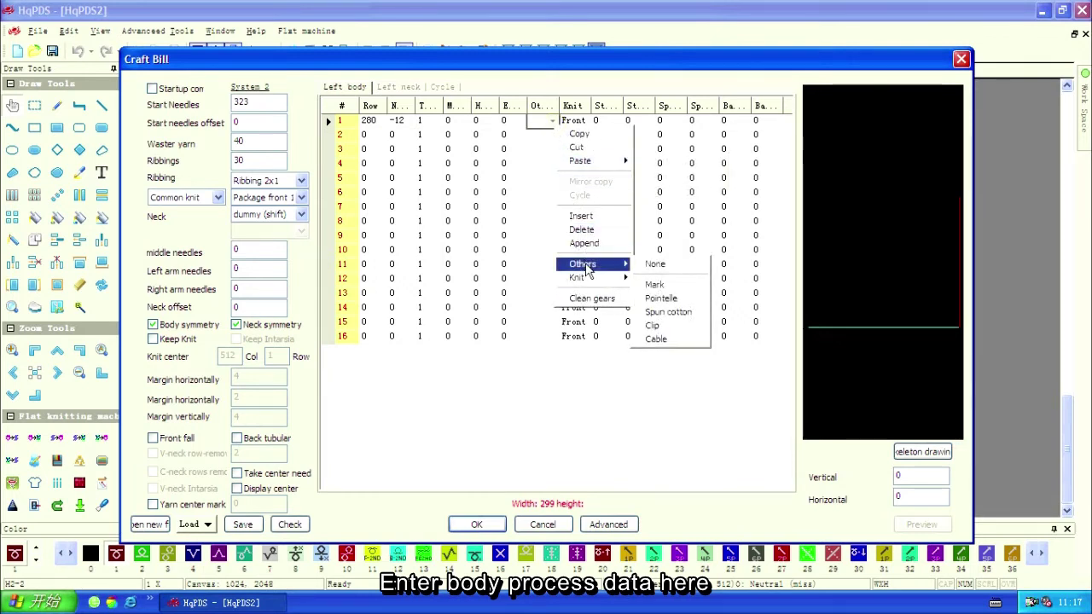
left_click(669, 331)
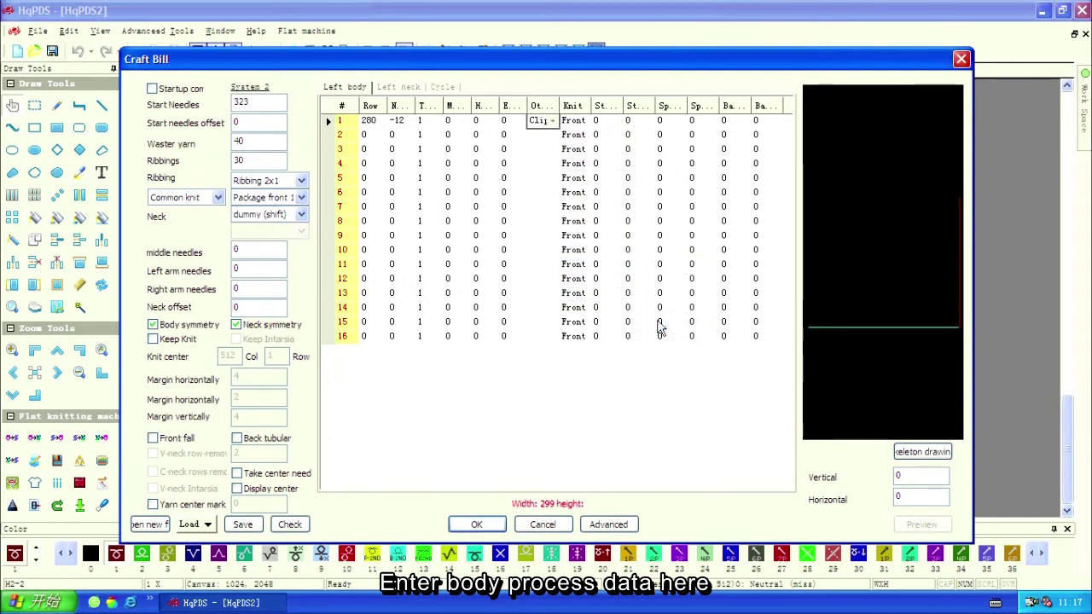
Fill in left body line 2 with Row 2, N value -3, M value 4 and H value 1.
left_click(368, 134)
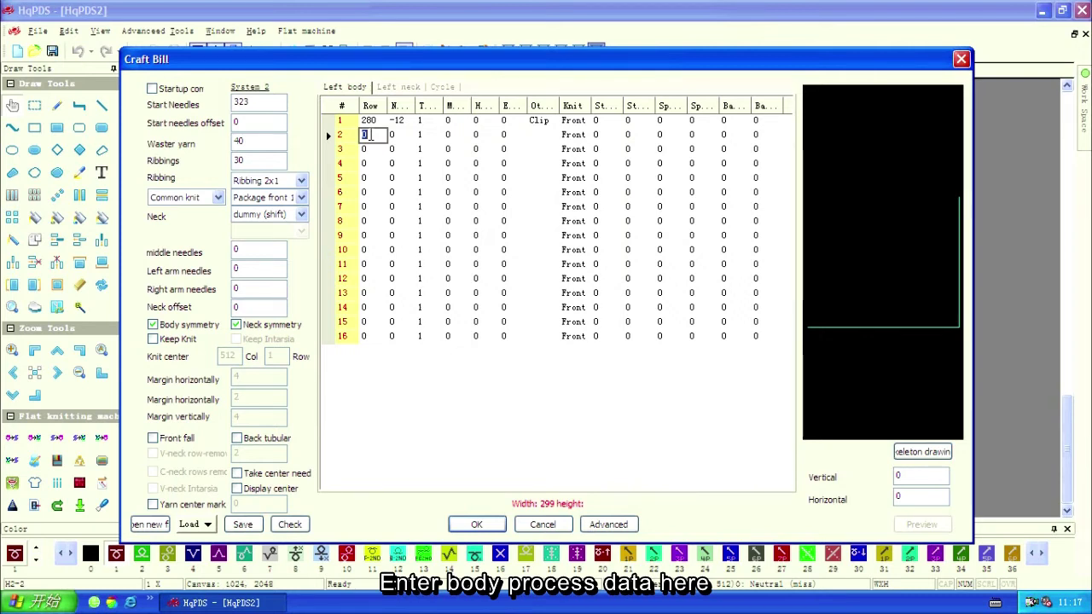
type("2")
key("Tab")
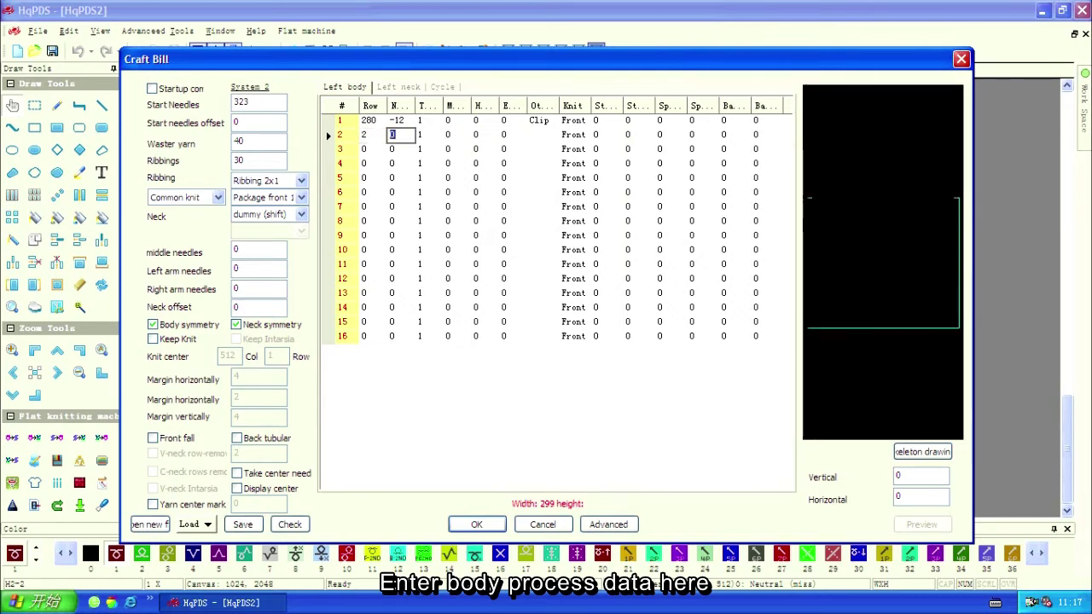
type("-3")
key("Tab")
key("Tab")
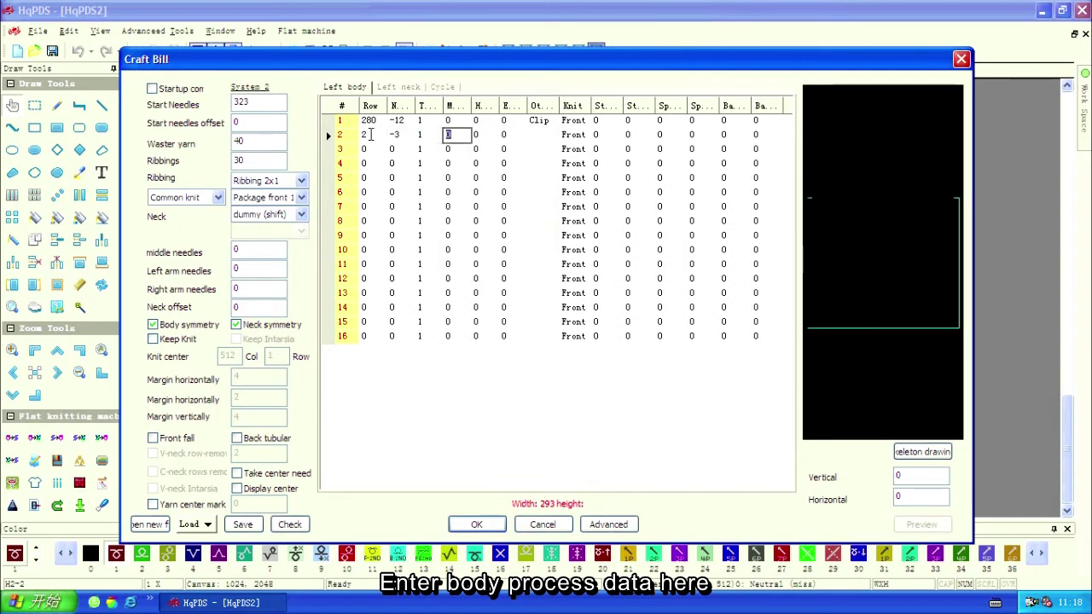
type("4")
key("Tab")
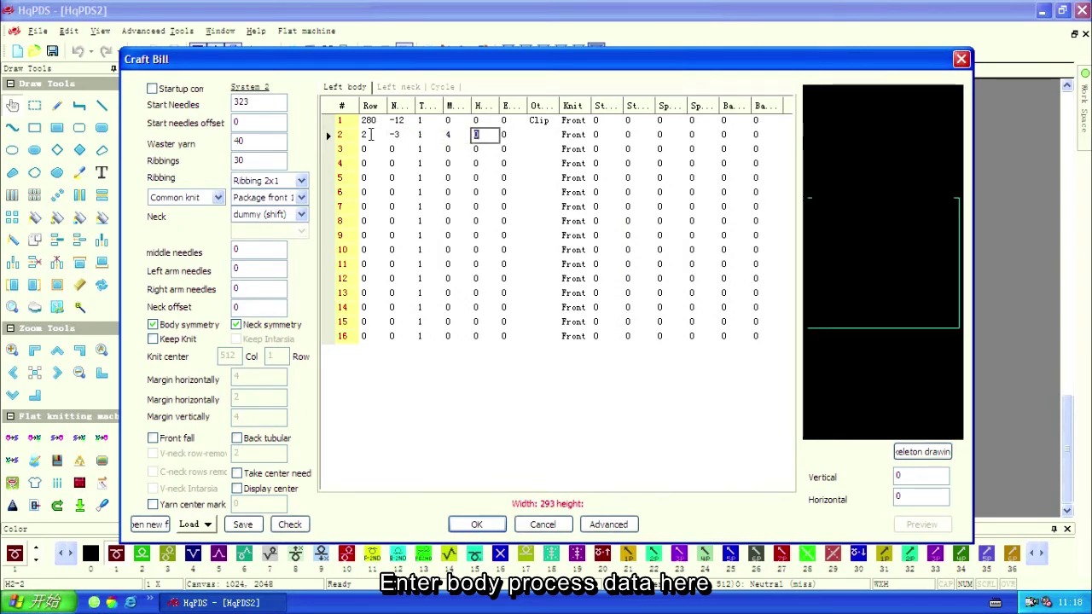
type("1")
Fill in left body line 3 with Row 6, N value -3, T value 2, M value 4 and H value 1.
left_click(372, 151)
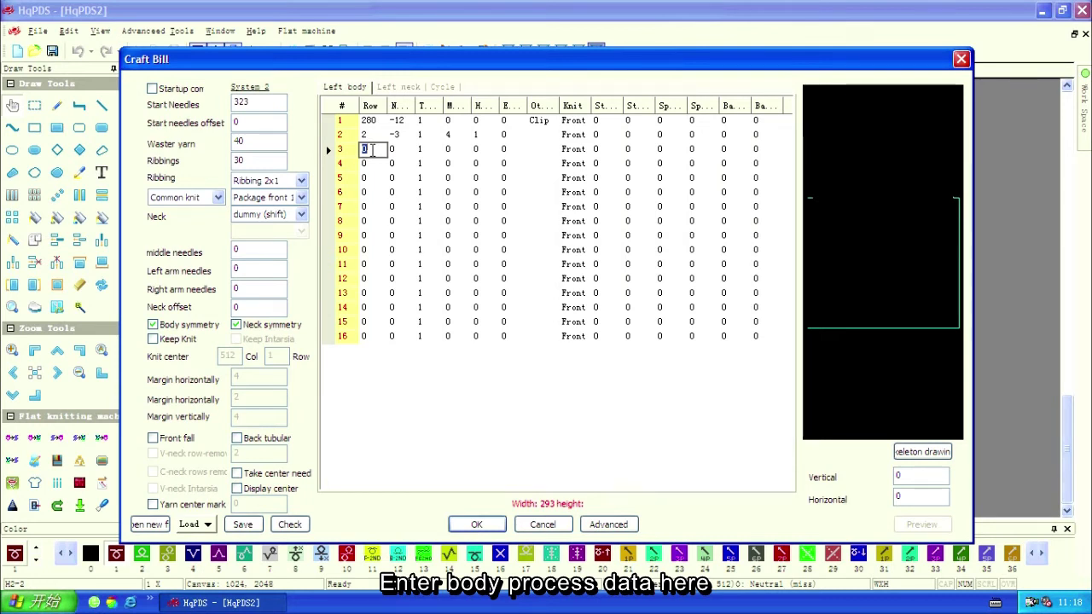
type("6")
key("Tab")
type("-")
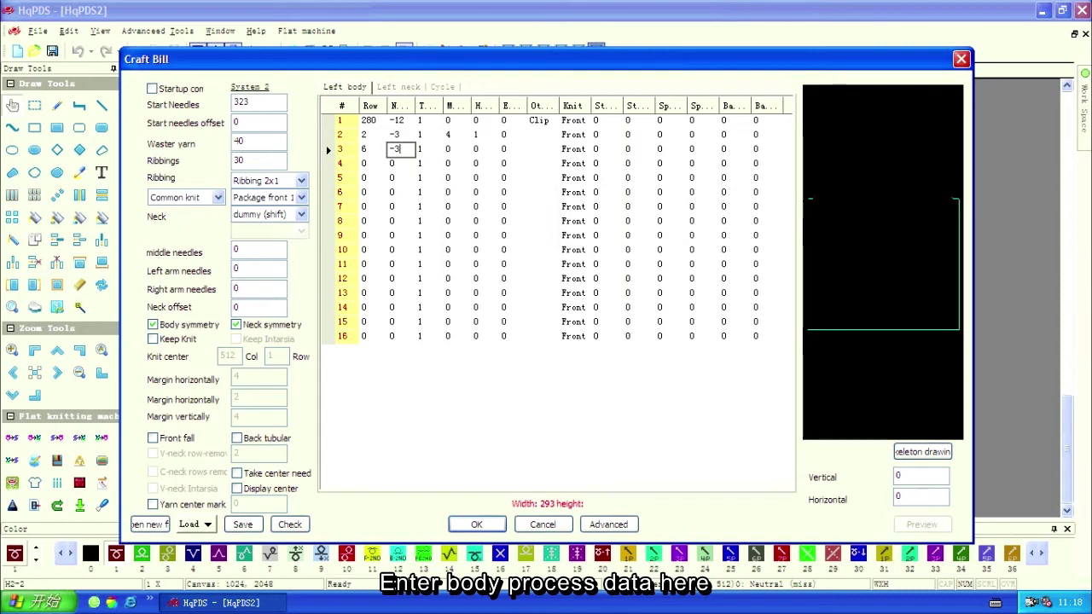
key("Tab")
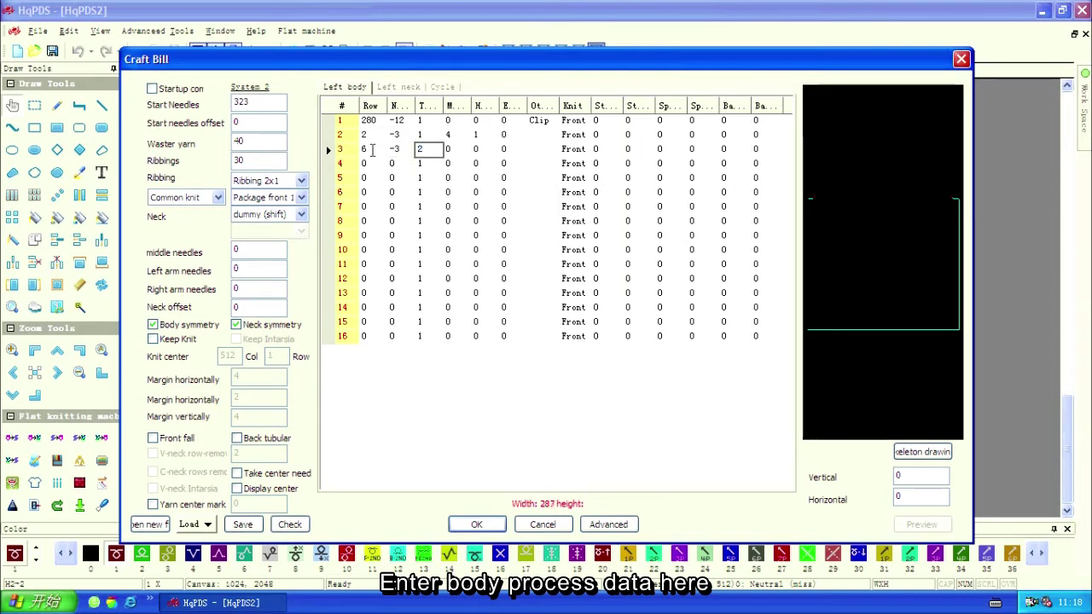
type("2")
key("Tab")
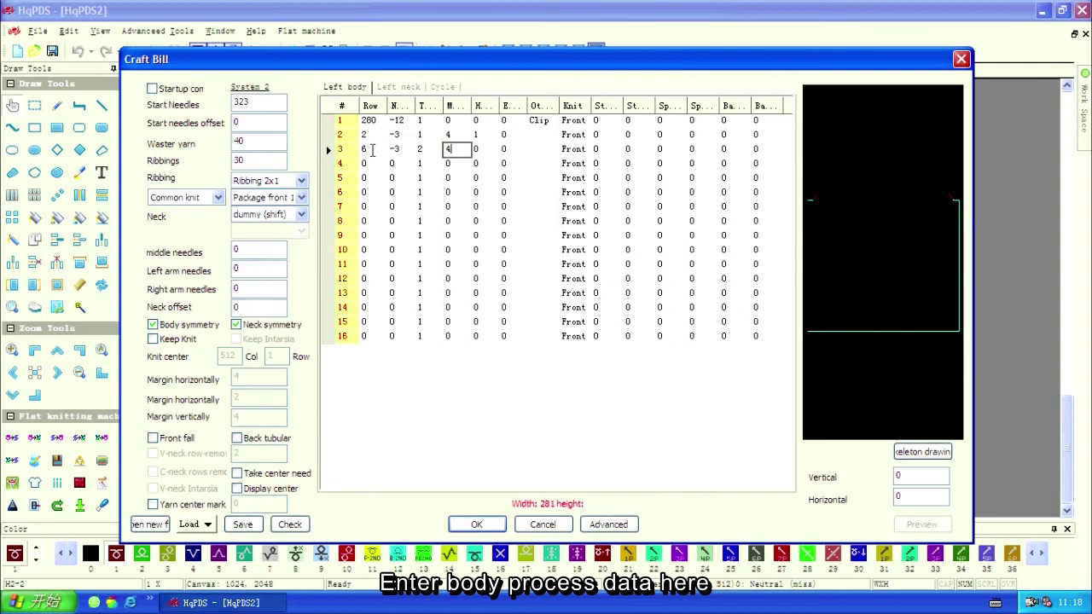
key("Tab")
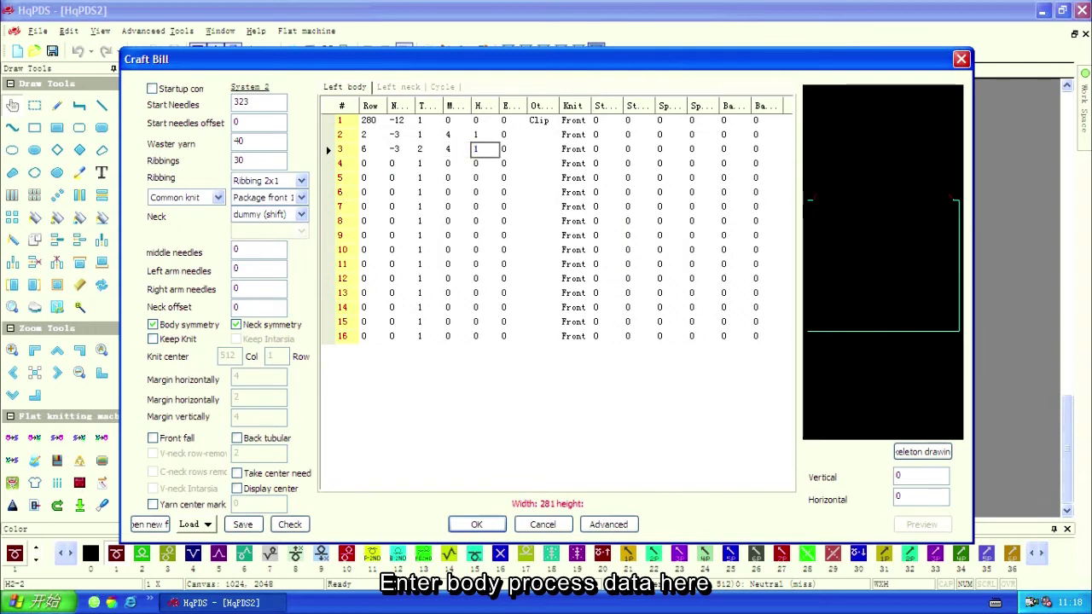
Fill in left body line 4 with Row 8, N value -3, T value 3, M value 4 and H value 1.
left_click(364, 163)
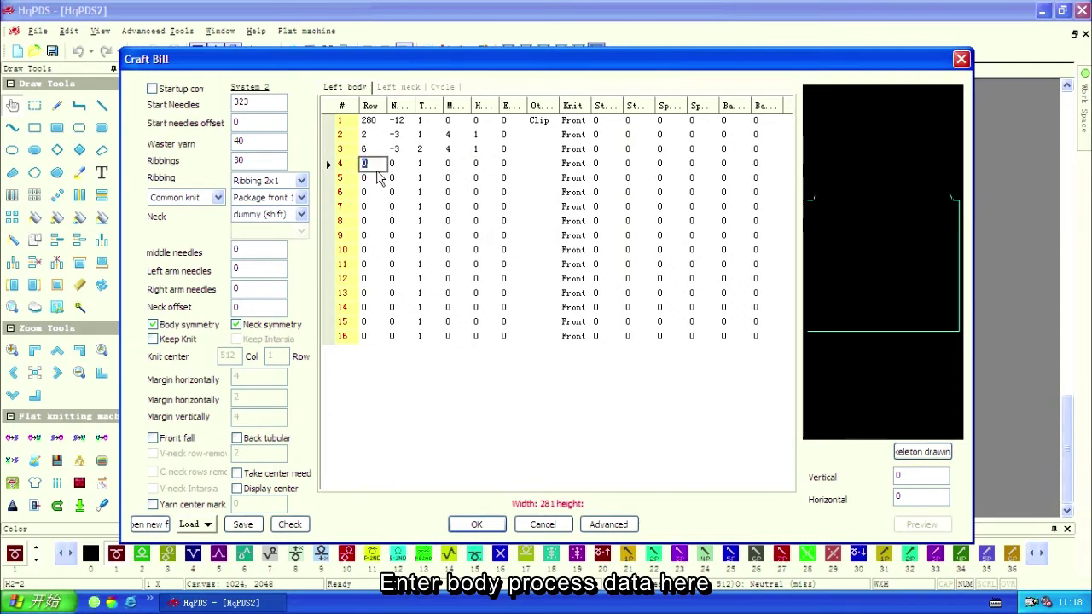
type("8")
key("Tab")
type("-")
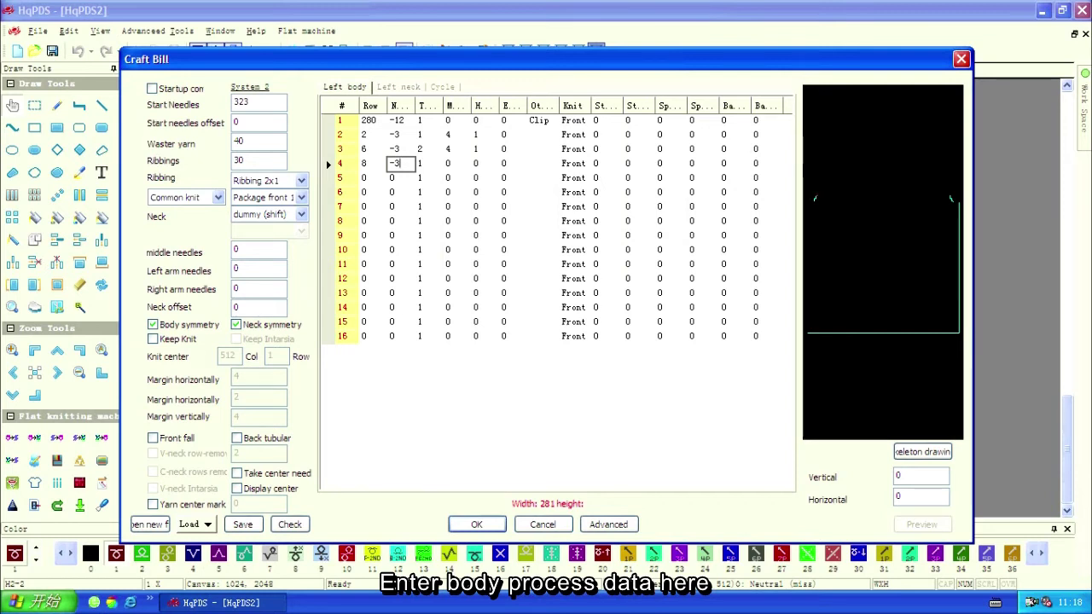
key("Tab")
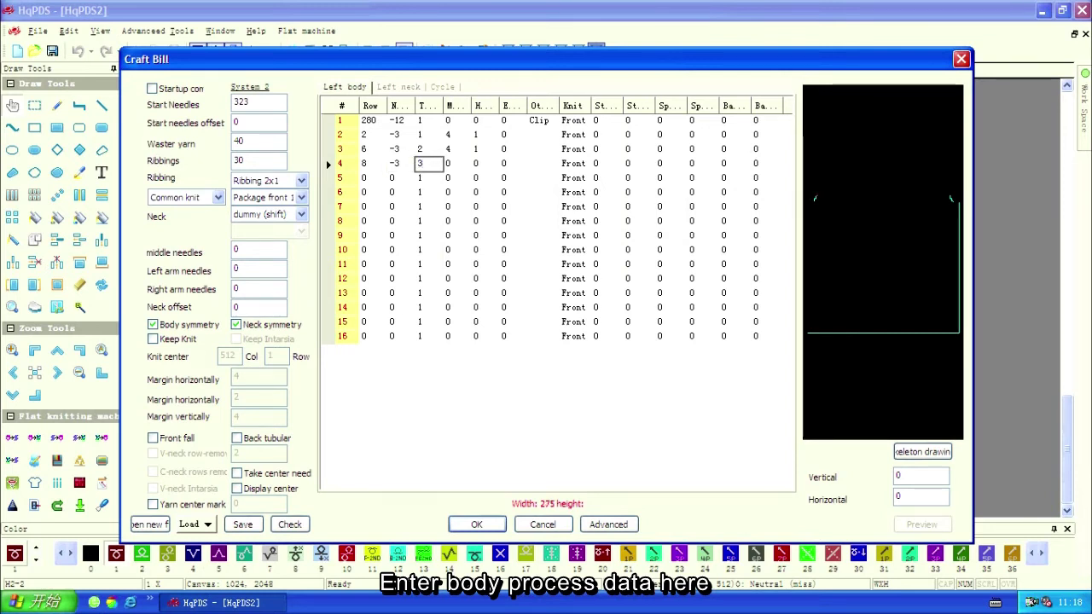
key("Tab")
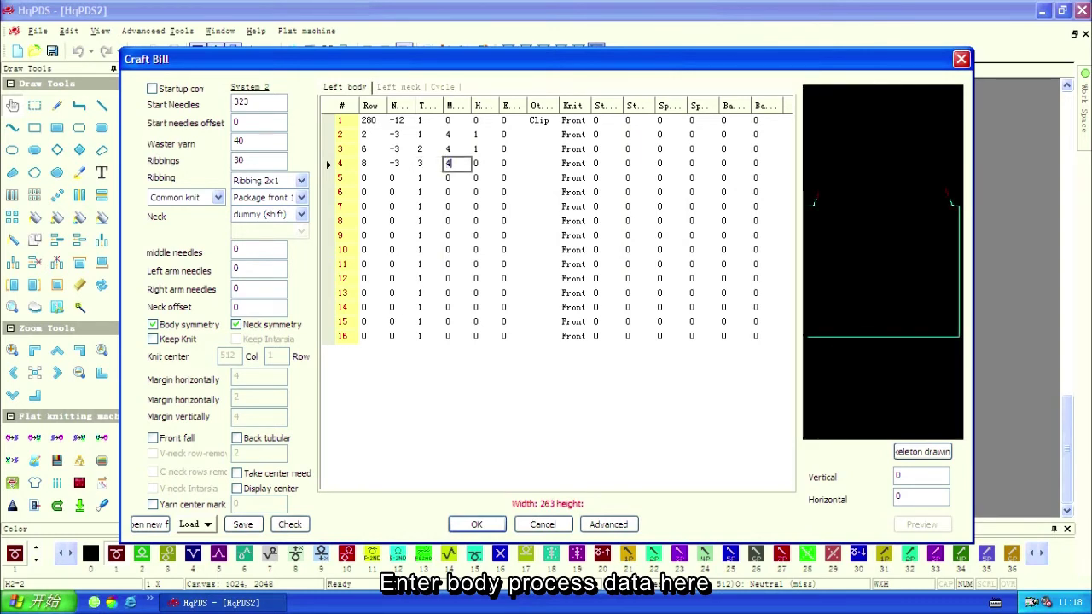
type("4")
key("Tab")
type("1")
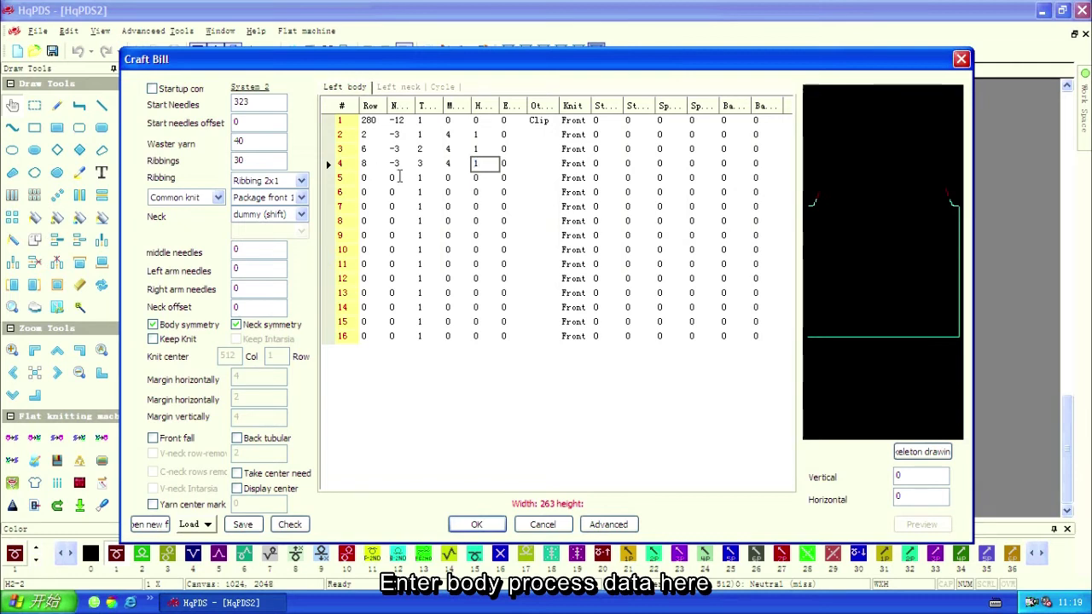
Fill in left body line 5 with Row 10, N value -3, T value 2, M value 4 and H value 1.
left_click(378, 178)
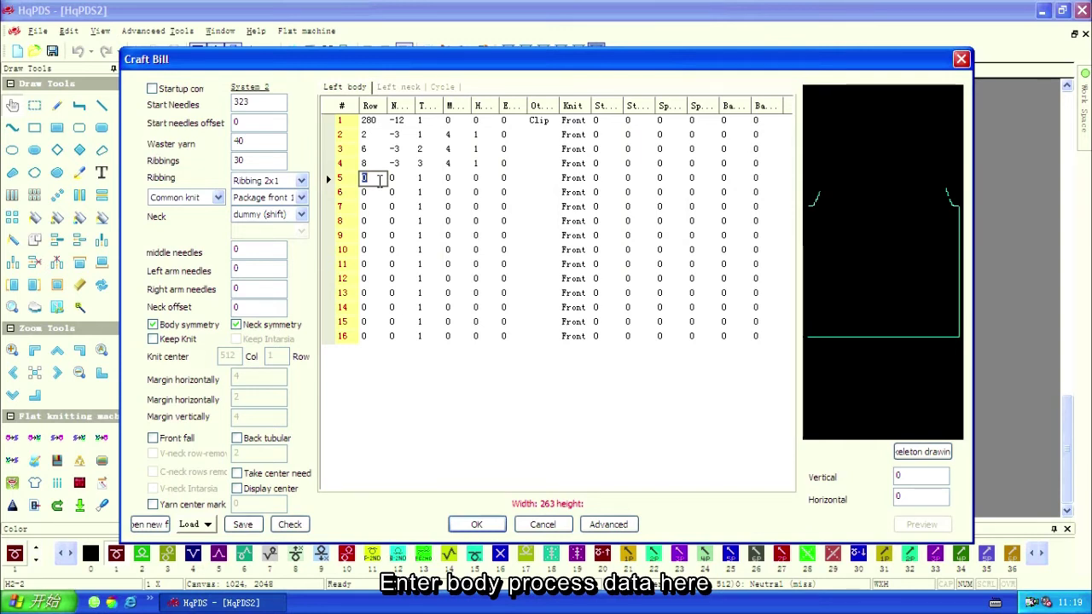
type("10")
key("Tab")
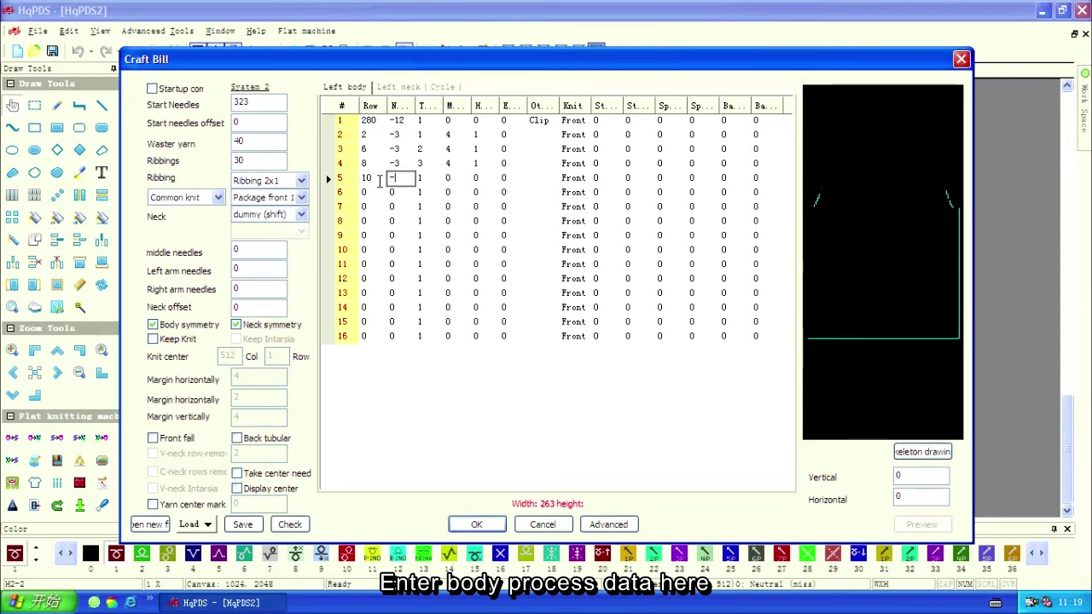
type("3")
key("Tab")
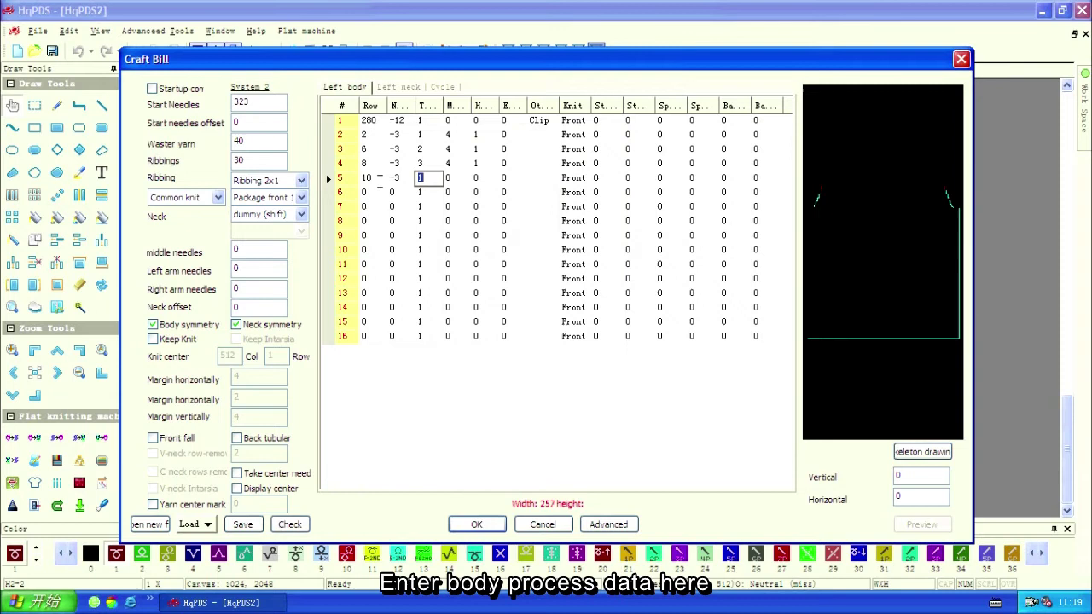
type("2")
key("Tab")
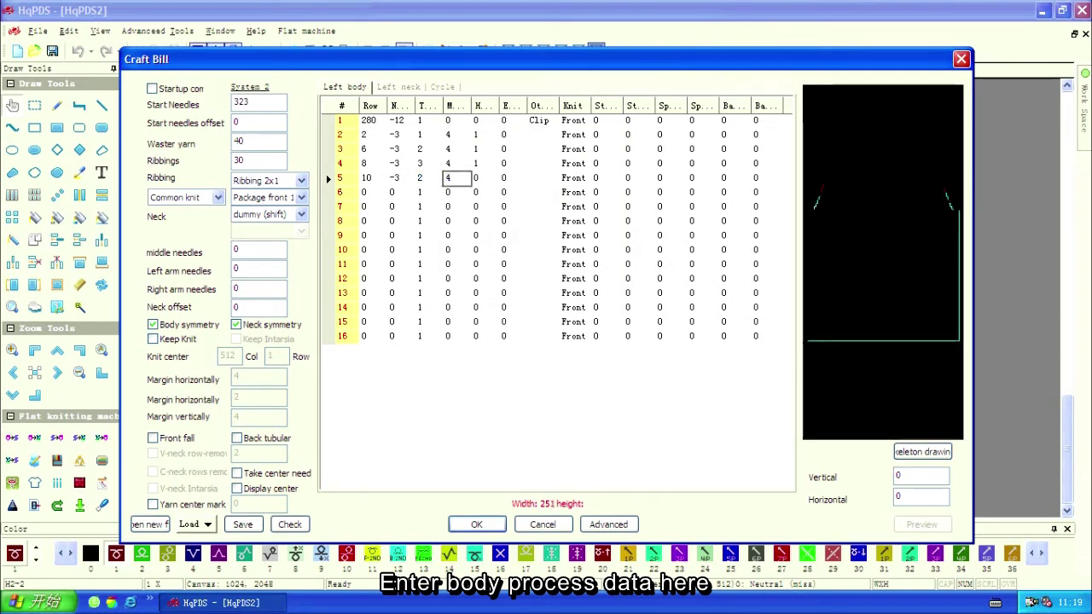
key("Tab")
type("1")
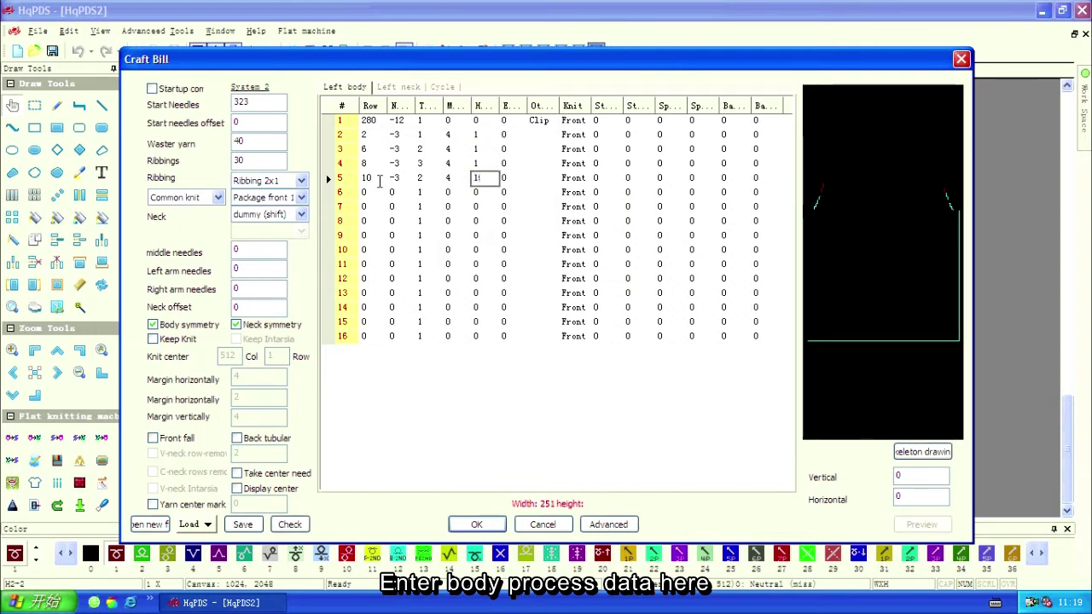
key("Return")
key("Left")
key("Left")
key("Left")
key("Left")
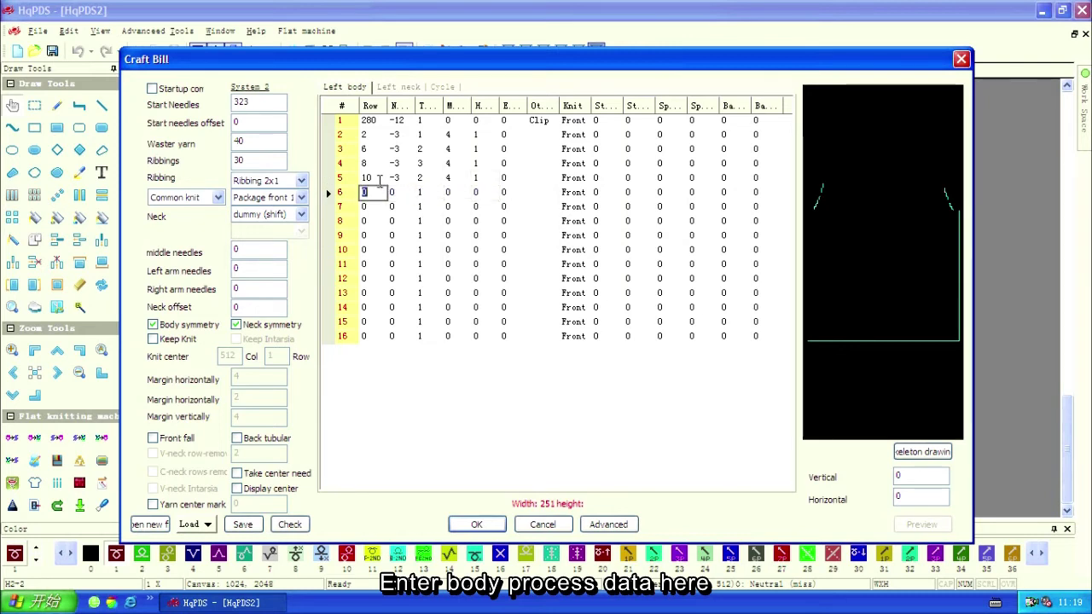
Fill in left body line 6 with Row 8 and assign it the Mark option.
type("8")
left_click(546, 194)
right_click(550, 200)
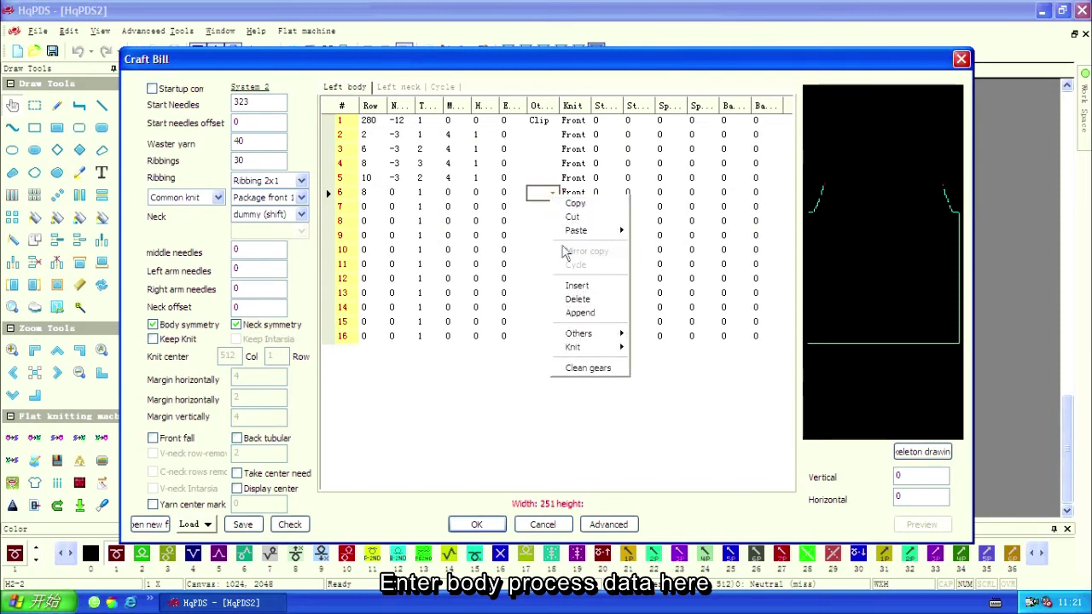
mouse_move(602, 335)
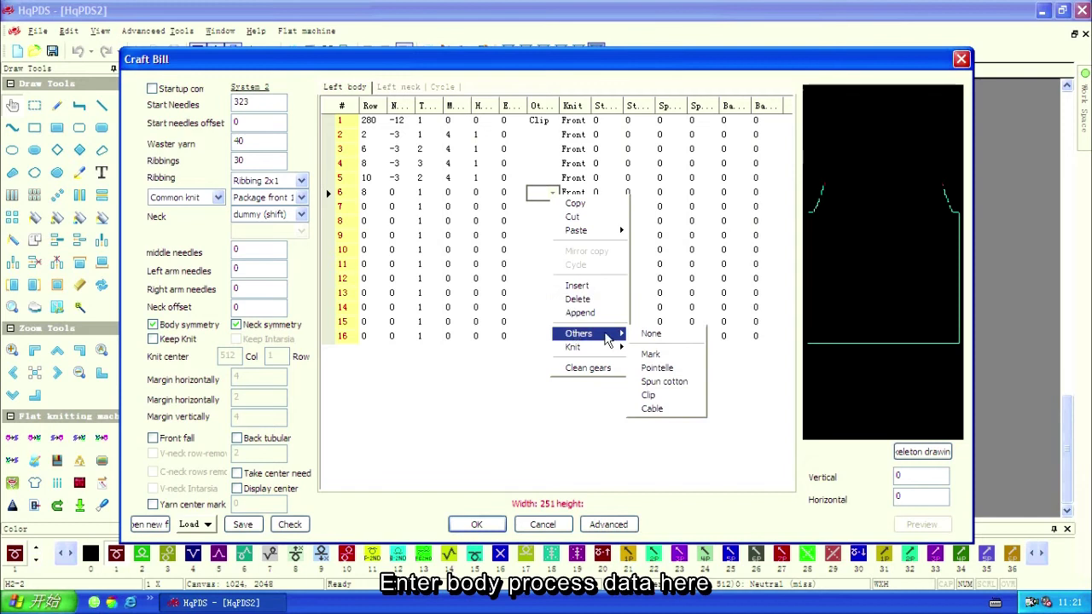
left_click(663, 362)
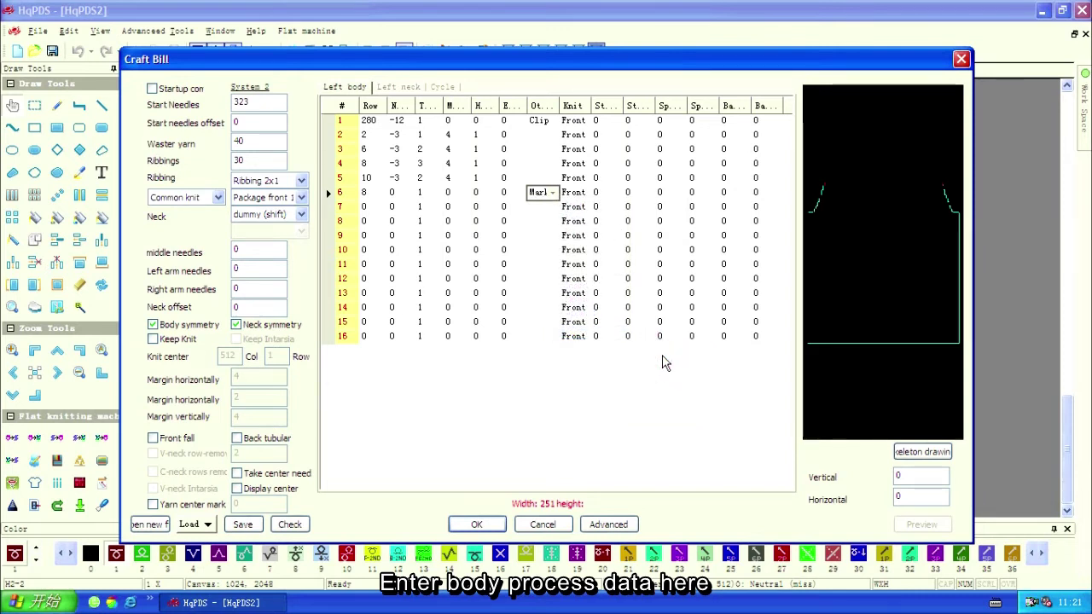
Set the Row value of left body line 7 to 164 and view the body outline in the enlarged skeleton drawing.
left_click(371, 207)
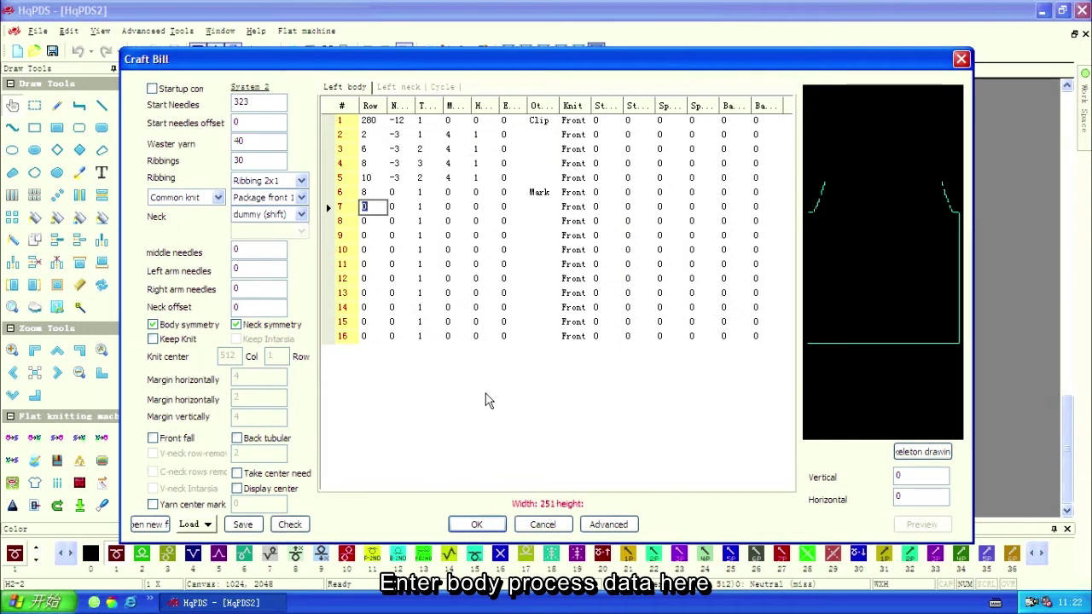
type("164")
key("Return")
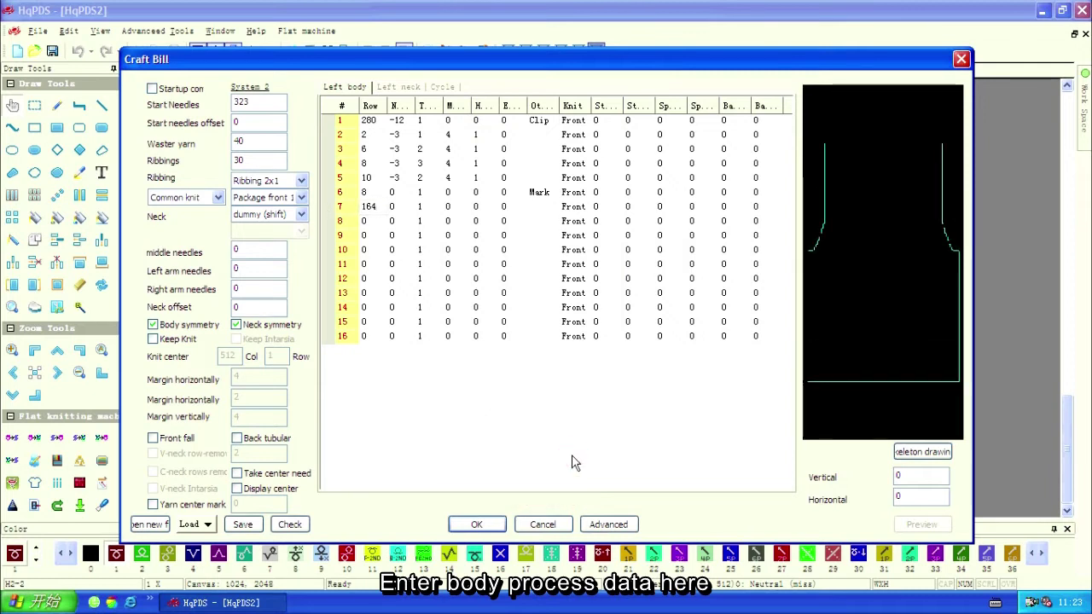
left_click(897, 323)
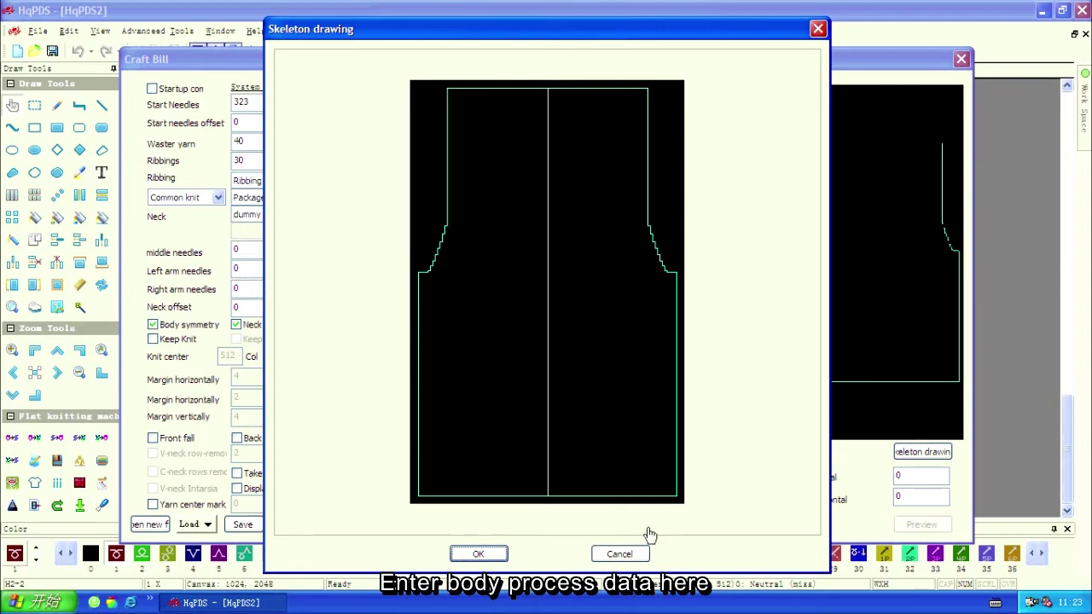
left_click(622, 554)
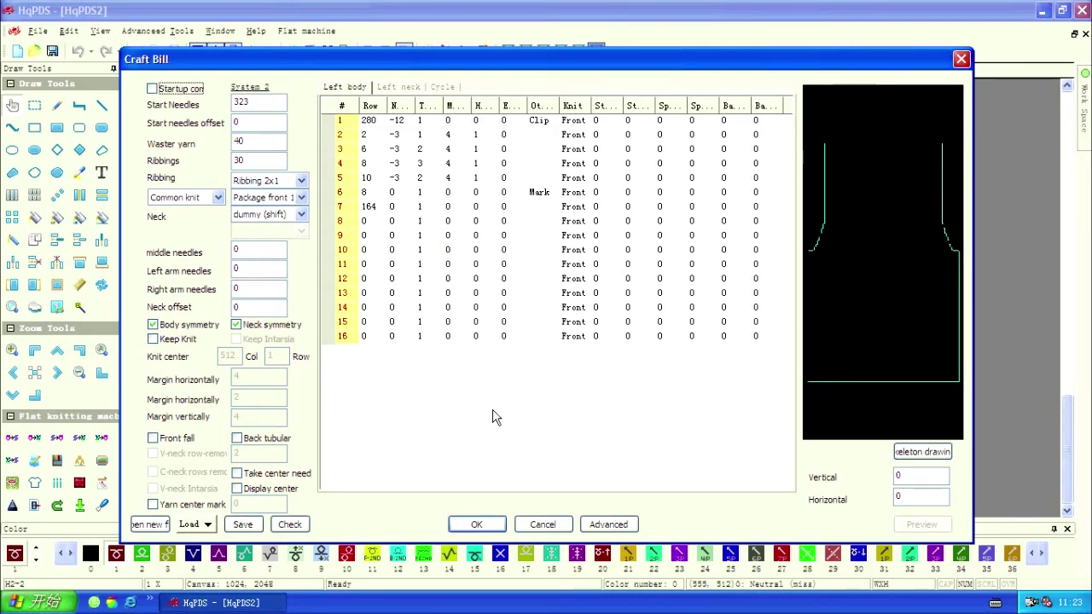
Switch to the left neck data and set the middle needles to 1.
left_click(404, 89)
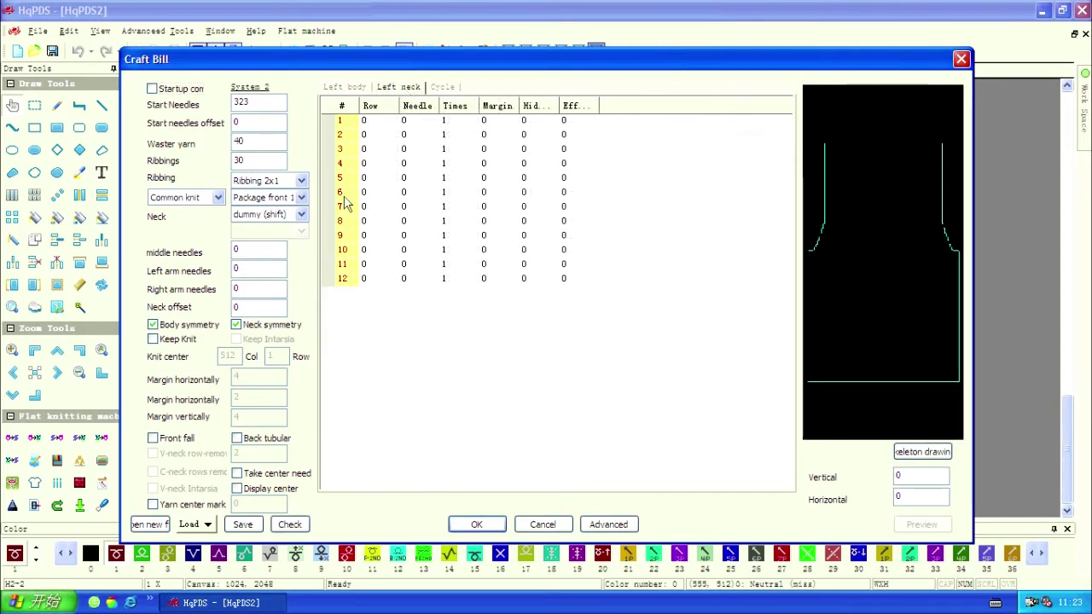
double_click(239, 248)
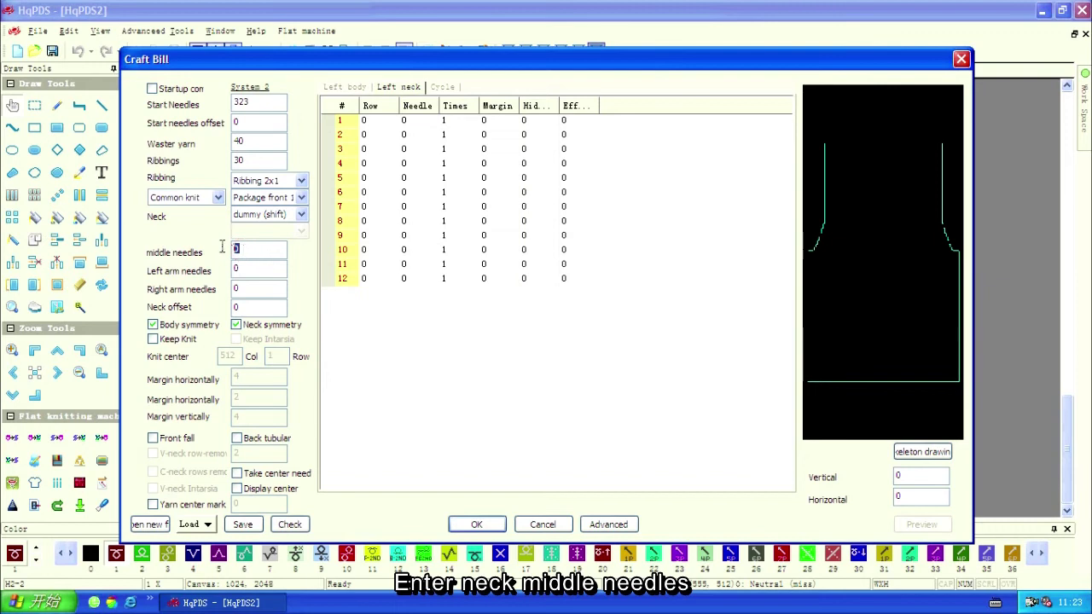
type("1")
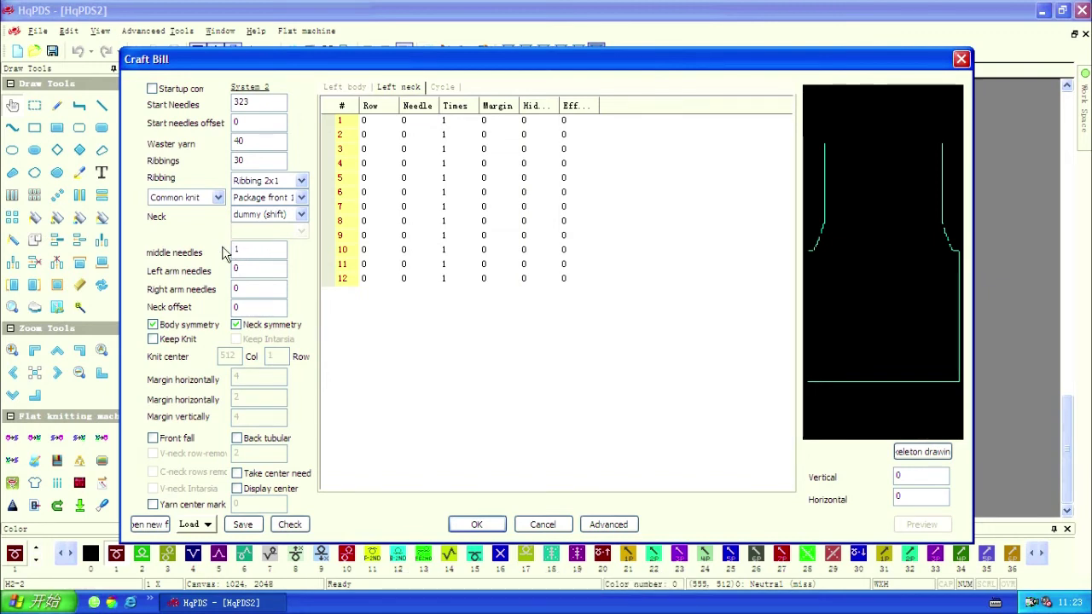
Fill in left neck line 1 with Row 4, Needle 2 and Times 6.
left_click(368, 119)
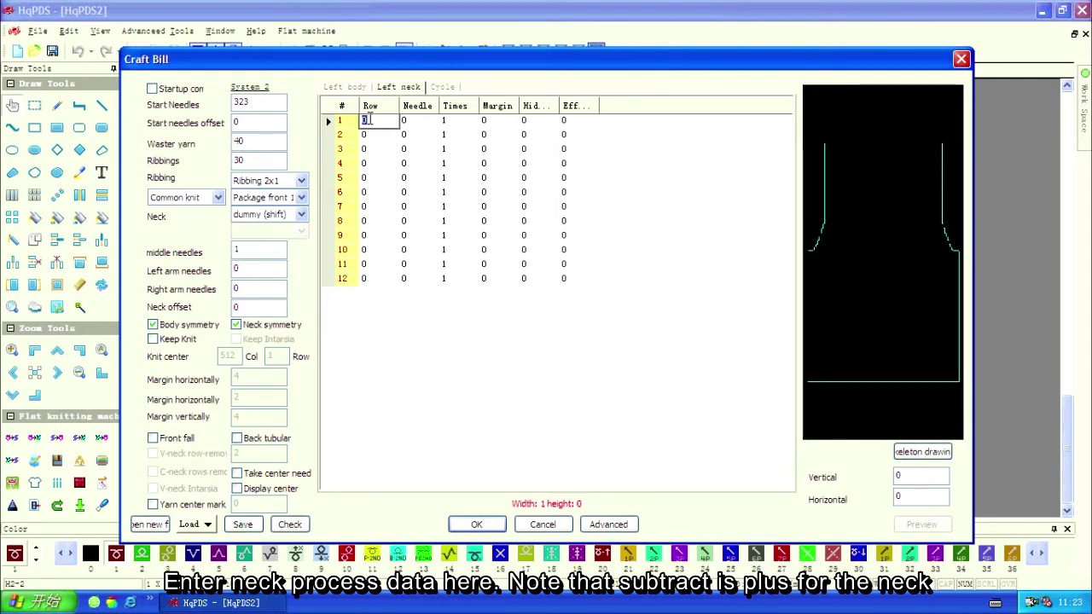
key("Tab")
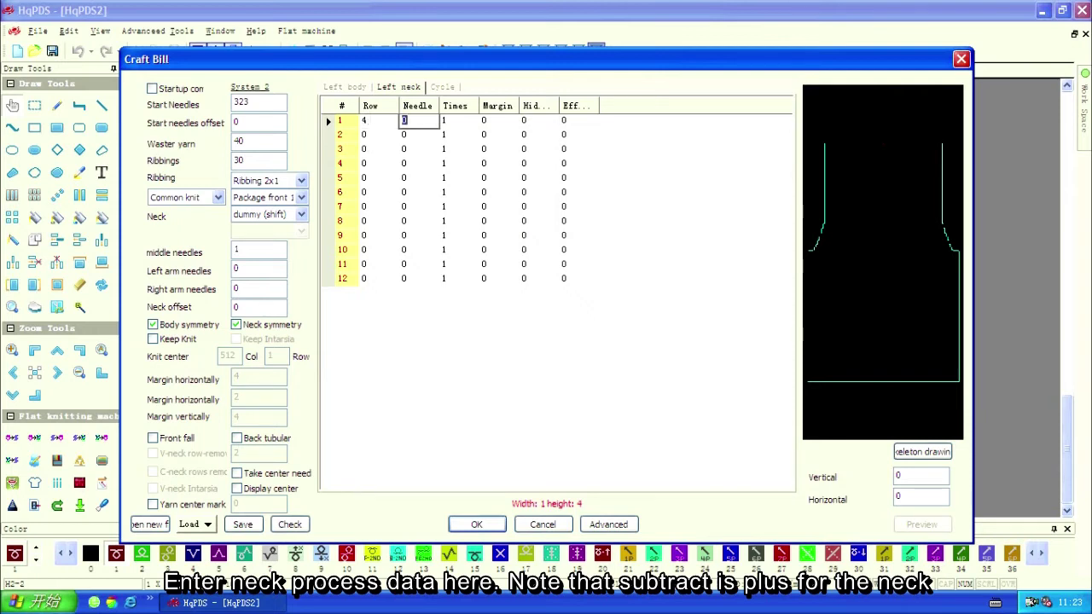
type("2")
key("Tab")
Fill in left neck line 2 with Row 6, Needle 2 and Times 13.
left_click(373, 136)
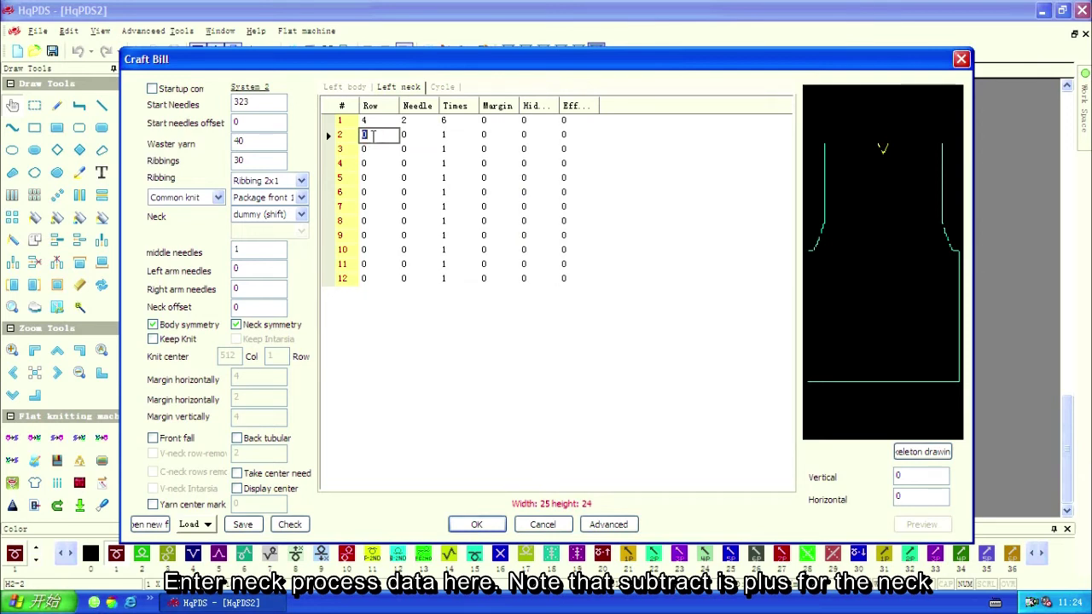
type("6")
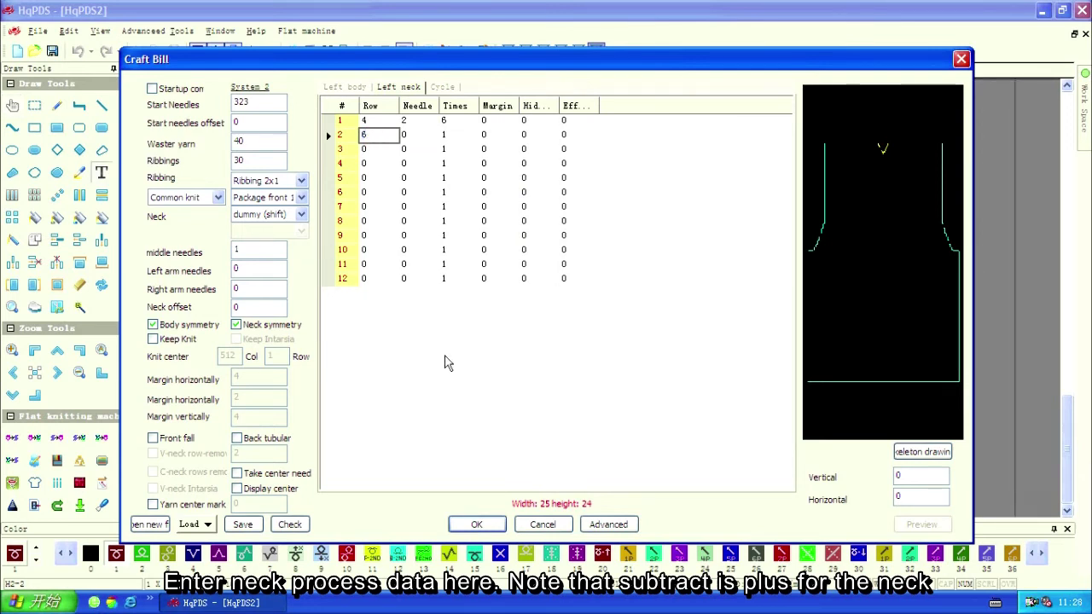
key("Tab")
type("2")
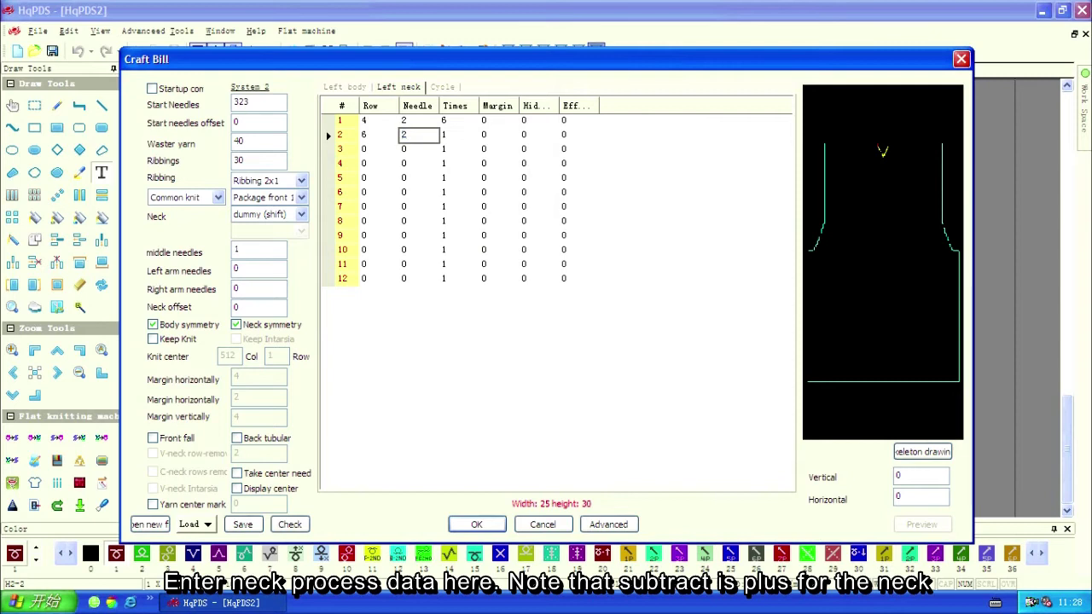
key("Tab")
type("10")
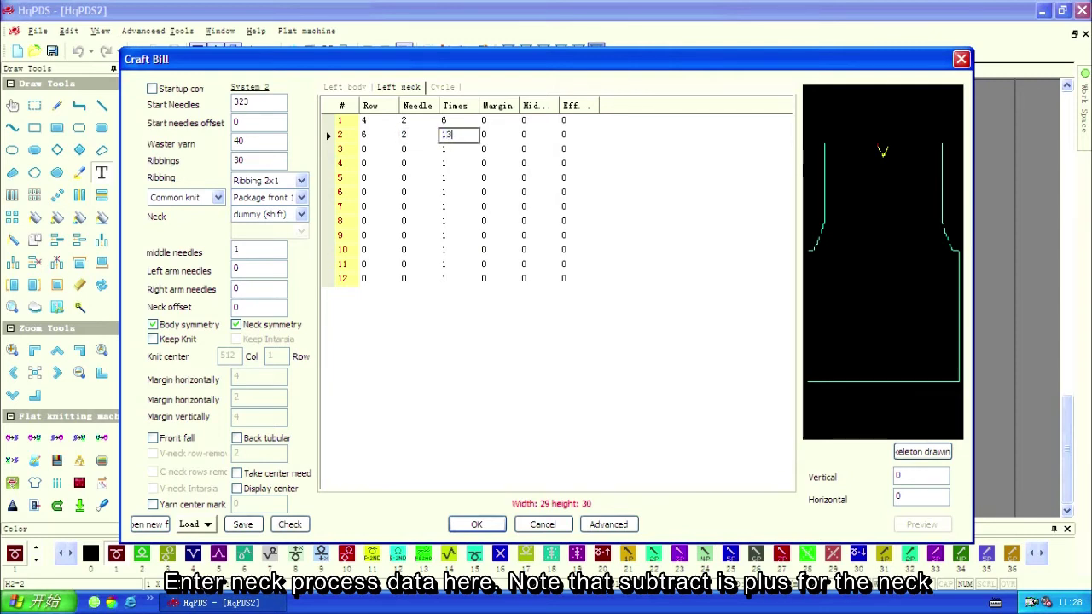
key("Return")
Fill in left neck line 3 with Row 8, Needle 2 and Times 6.
key("Left")
key("Left")
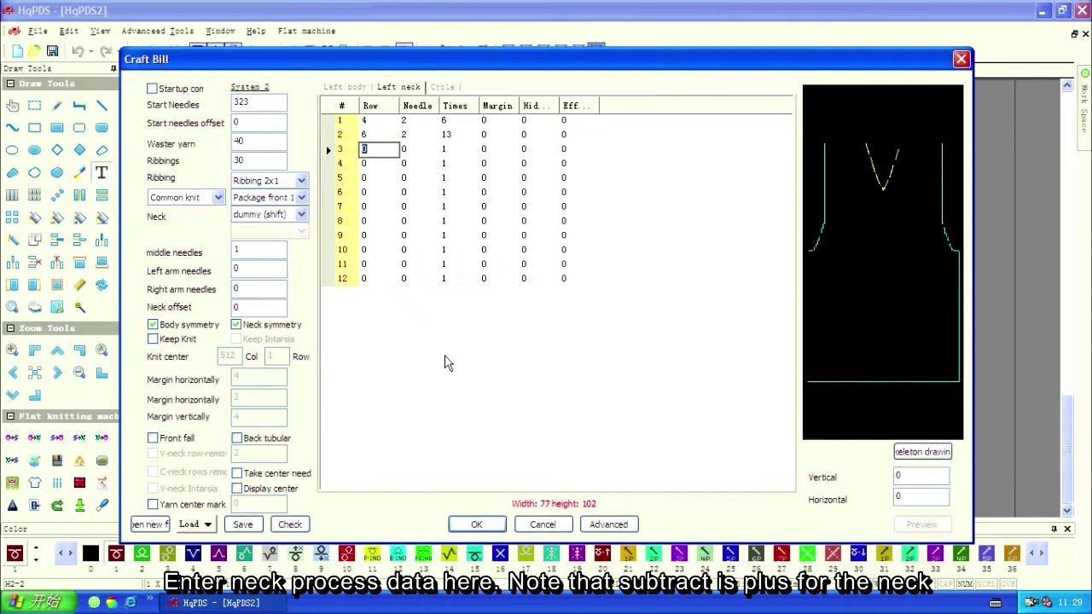
type("8")
key("Tab")
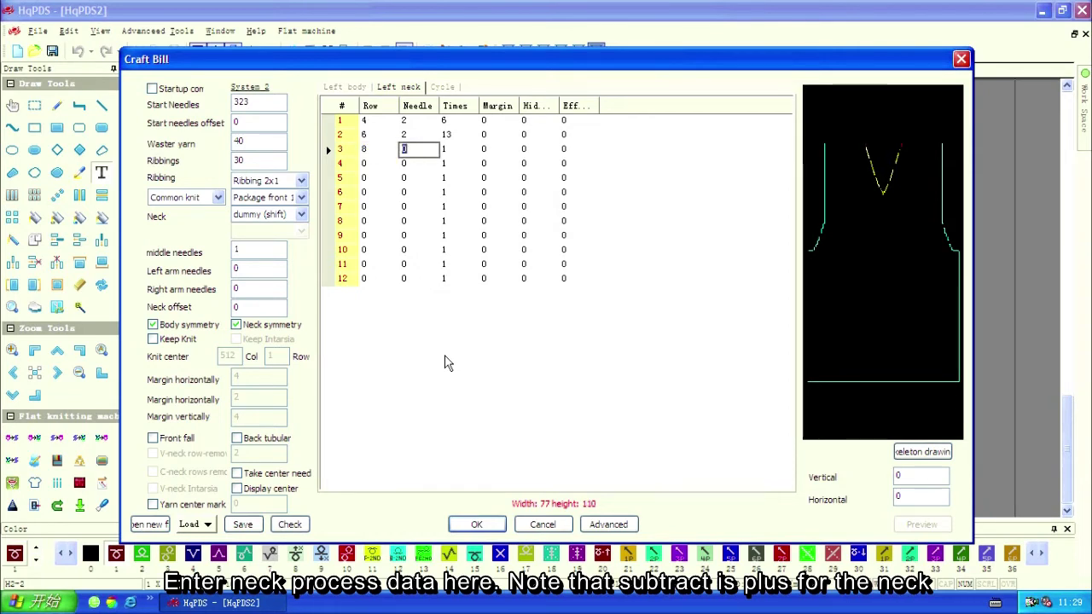
type("2")
key("Tab")
type("6")
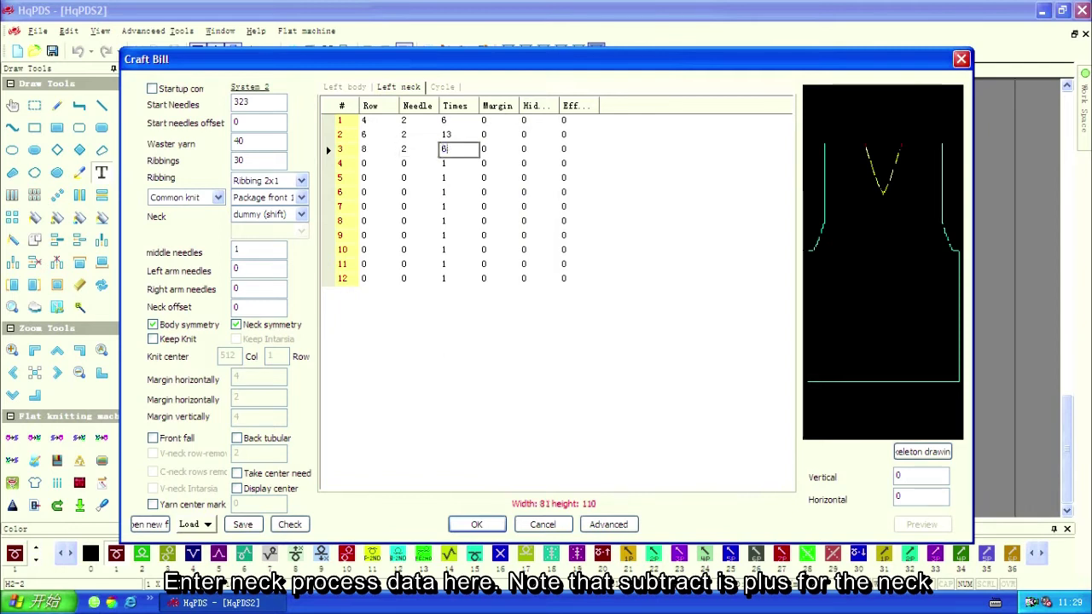
Set the Row value of left neck line 4 to 20 and view the neck shape in the enlarged skeleton drawing.
left_click(365, 163)
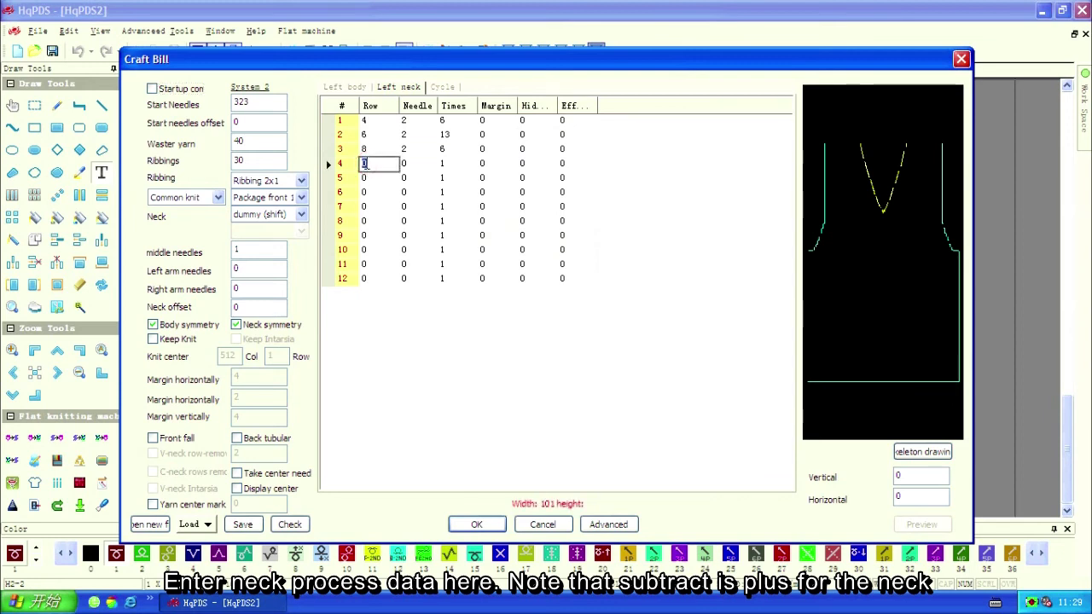
type("20")
left_click(498, 343)
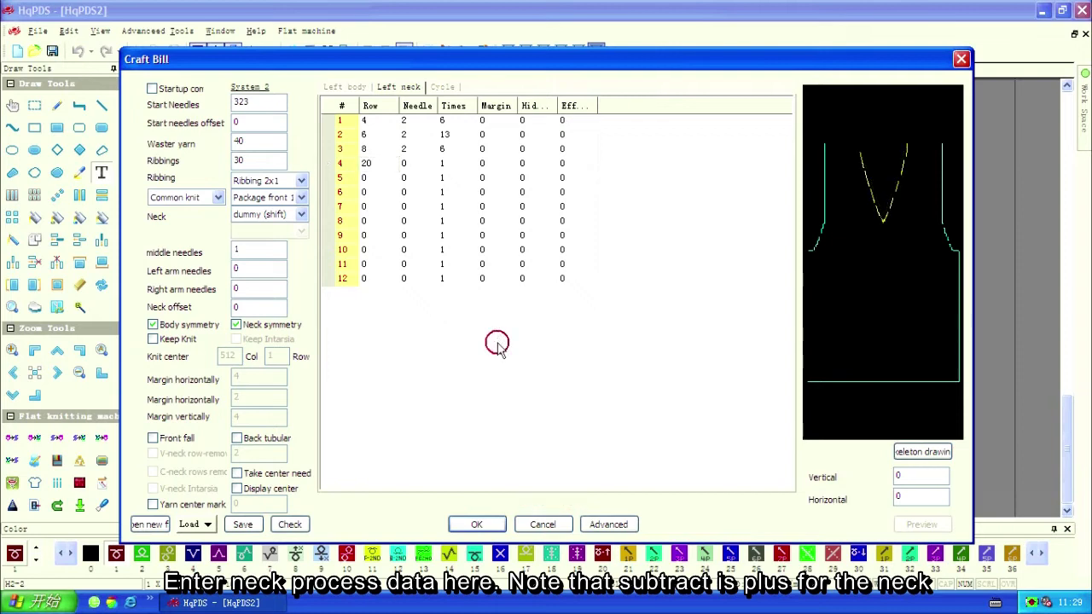
left_click(877, 230)
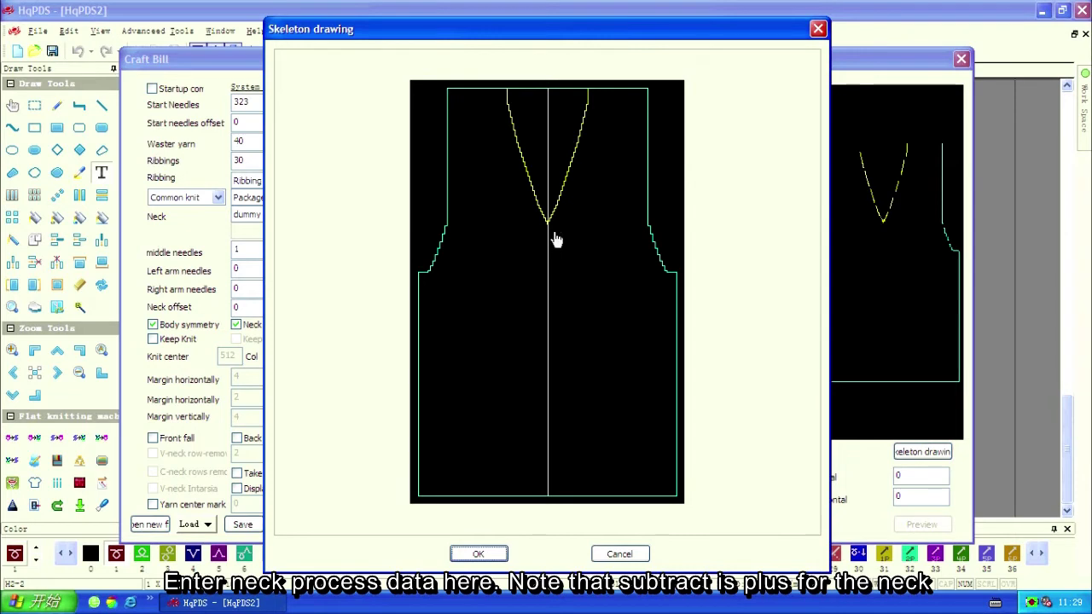
left_click(620, 554)
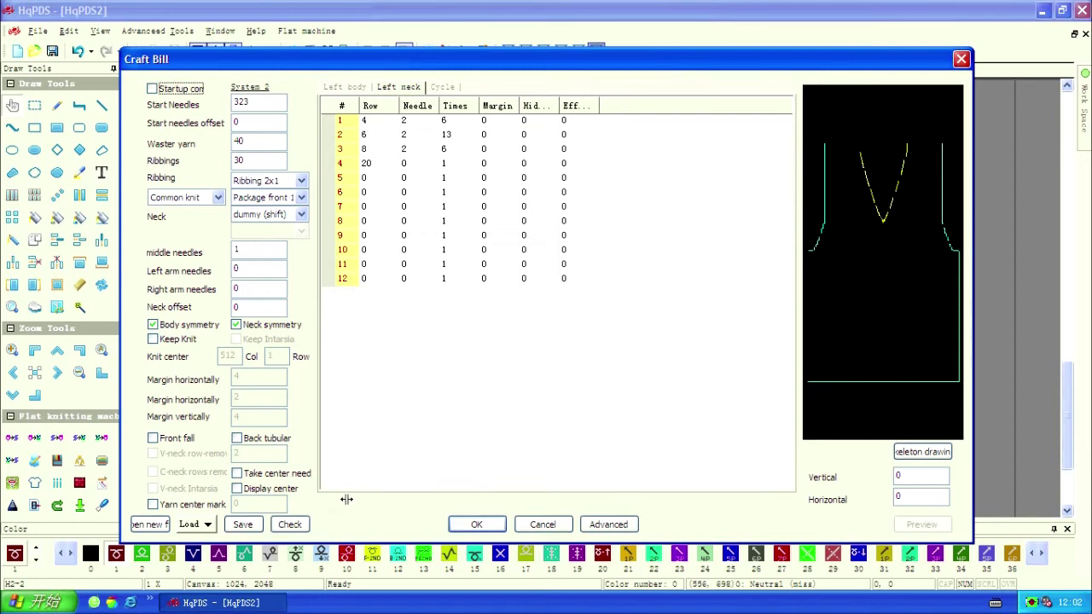
Check the craft data and set both the left arm needles and the right arm needles to 75.
left_click(299, 529)
left_click(301, 528)
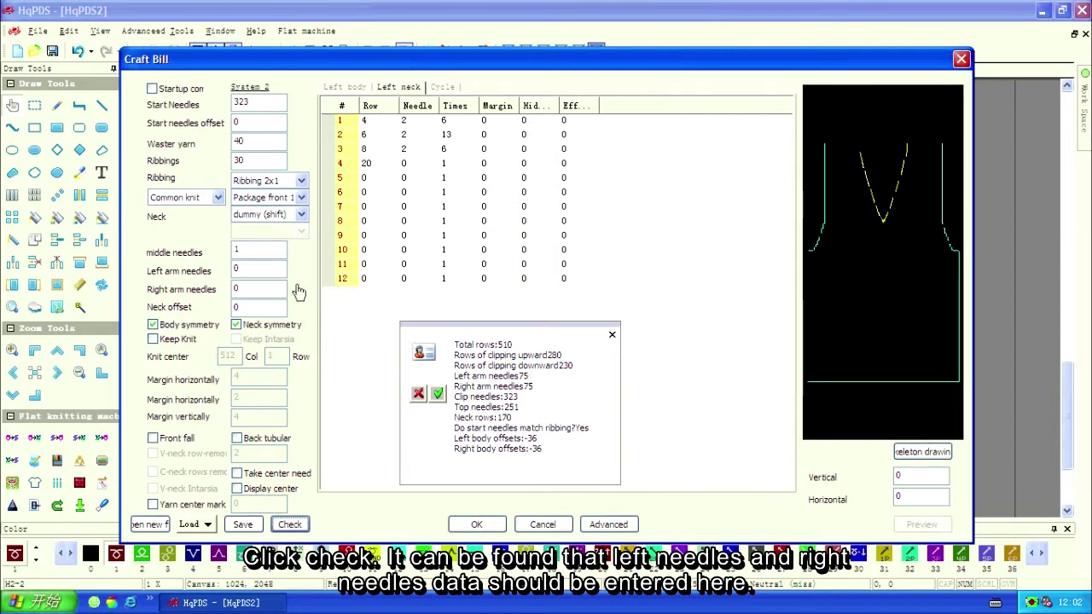
double_click(244, 270)
type("75")
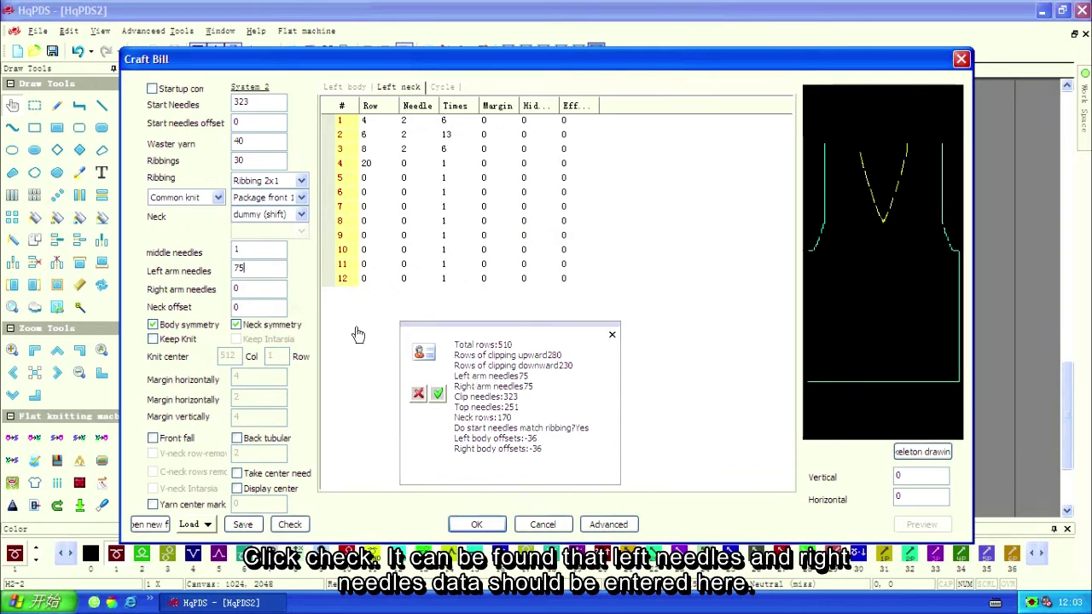
double_click(252, 291)
type("75")
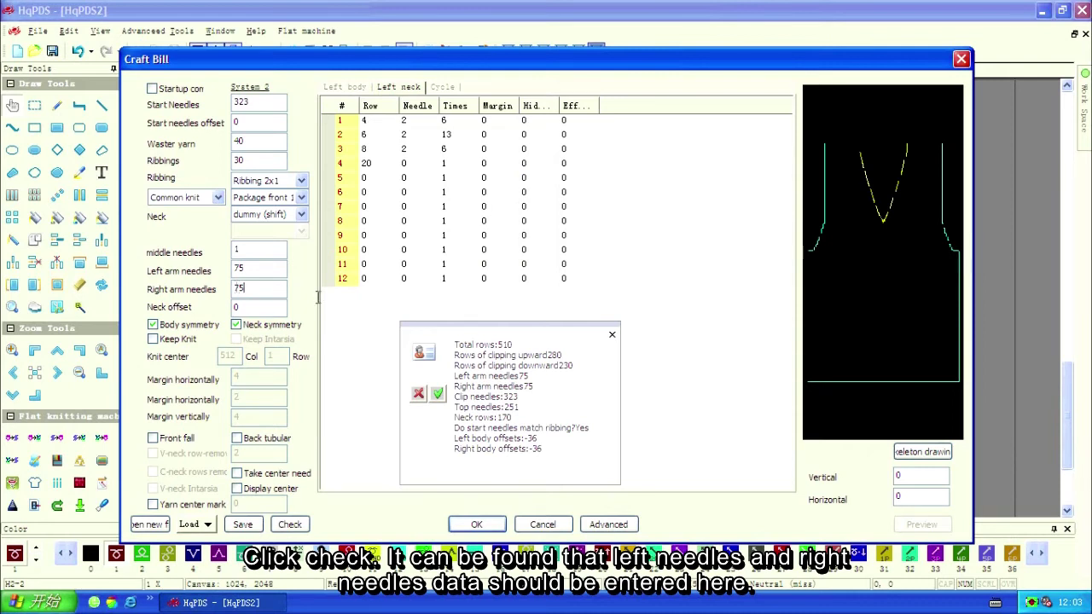
left_click(613, 336)
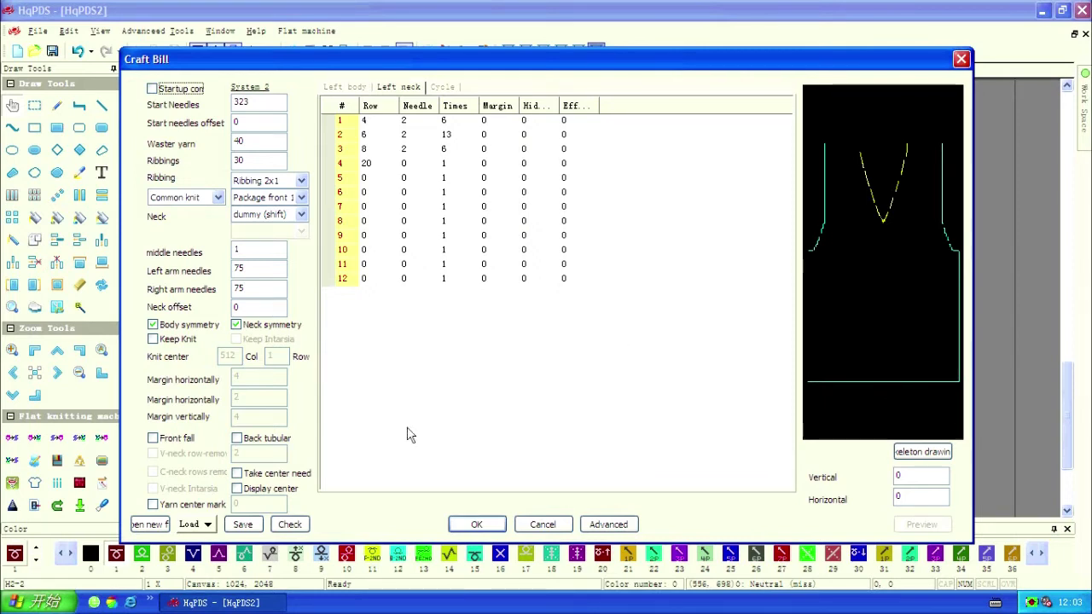
Save the craft bill as the craft file 03 in the process file folder.
left_click(256, 526)
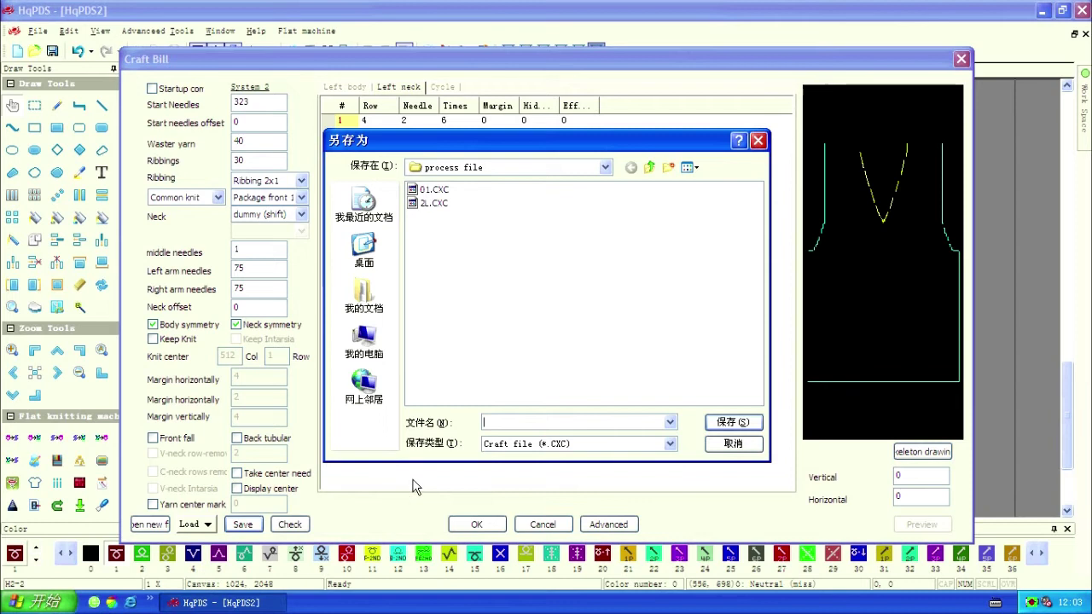
type("03")
left_click(731, 424)
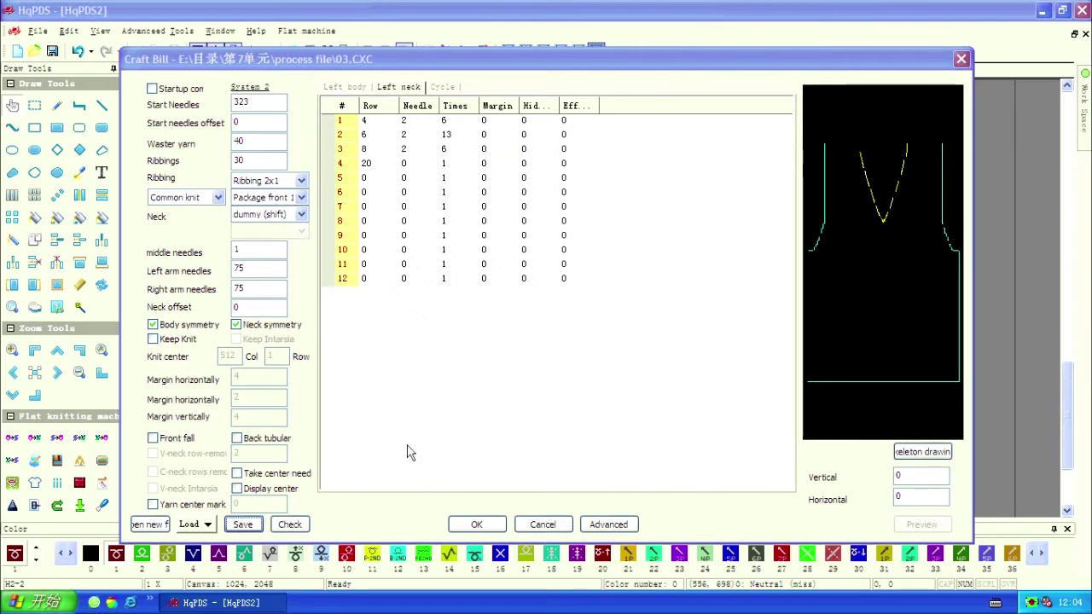
Generate the knit pattern from the craft bill and inspect the stitches at the tip of the V-shaped neck.
left_click(478, 524)
left_click(478, 525)
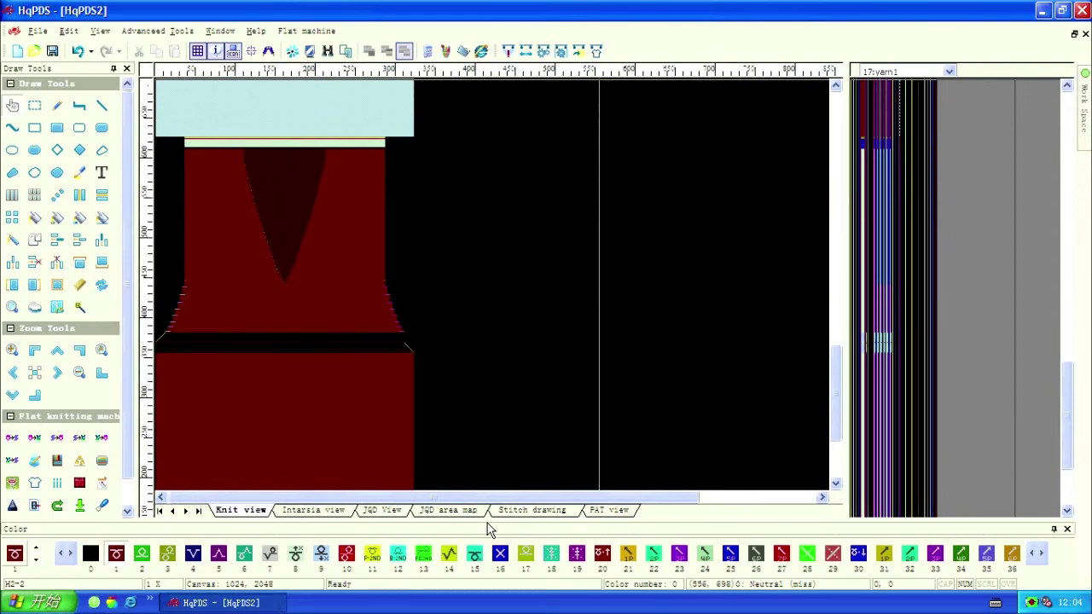
left_click_drag(392, 435, 407, 368)
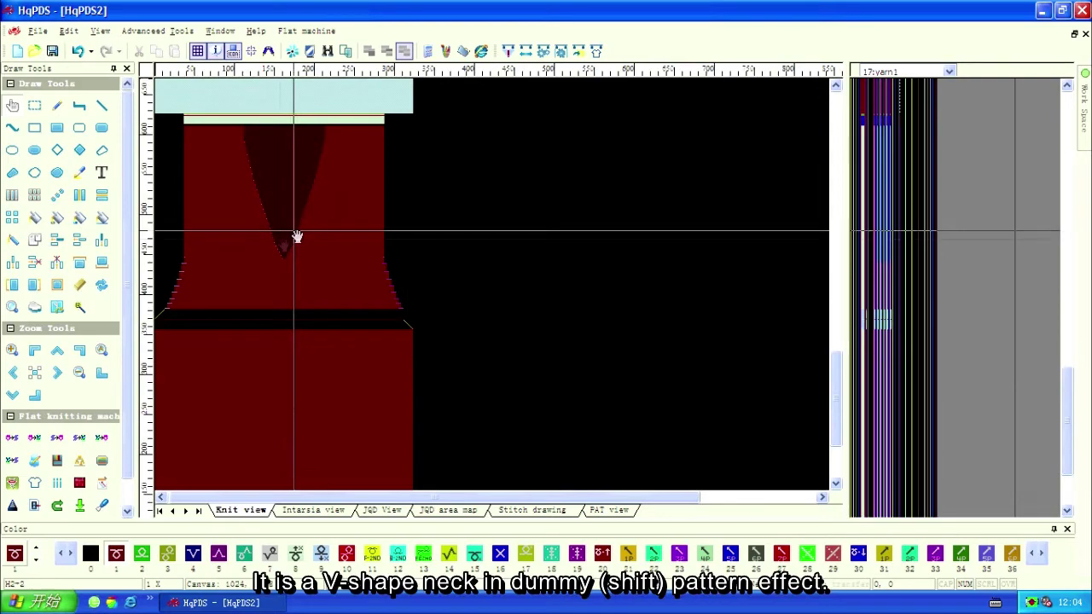
mouse_move(282, 250)
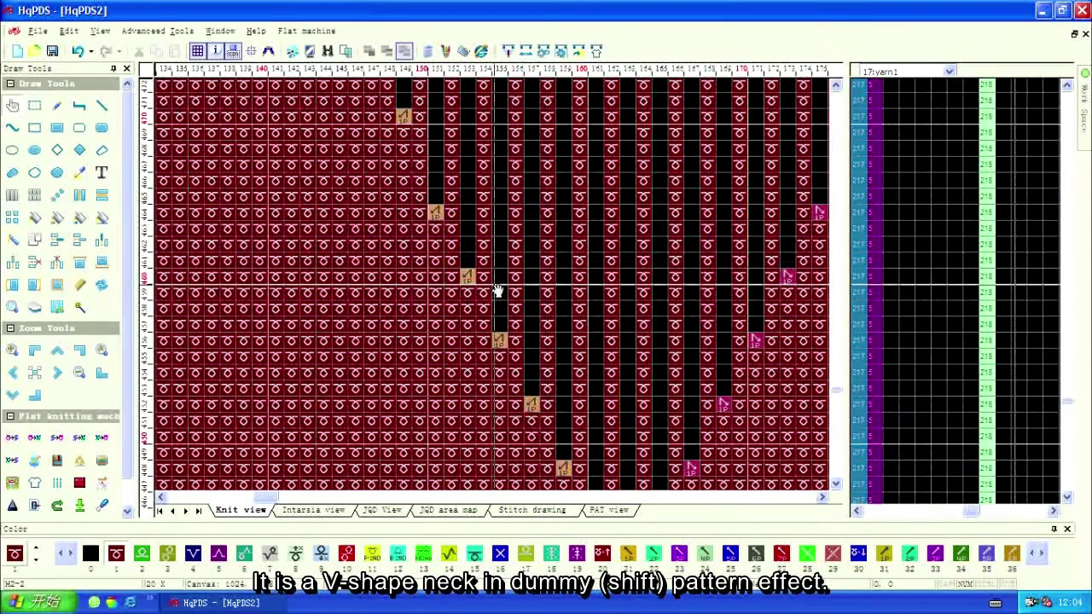
mouse_move(645, 238)
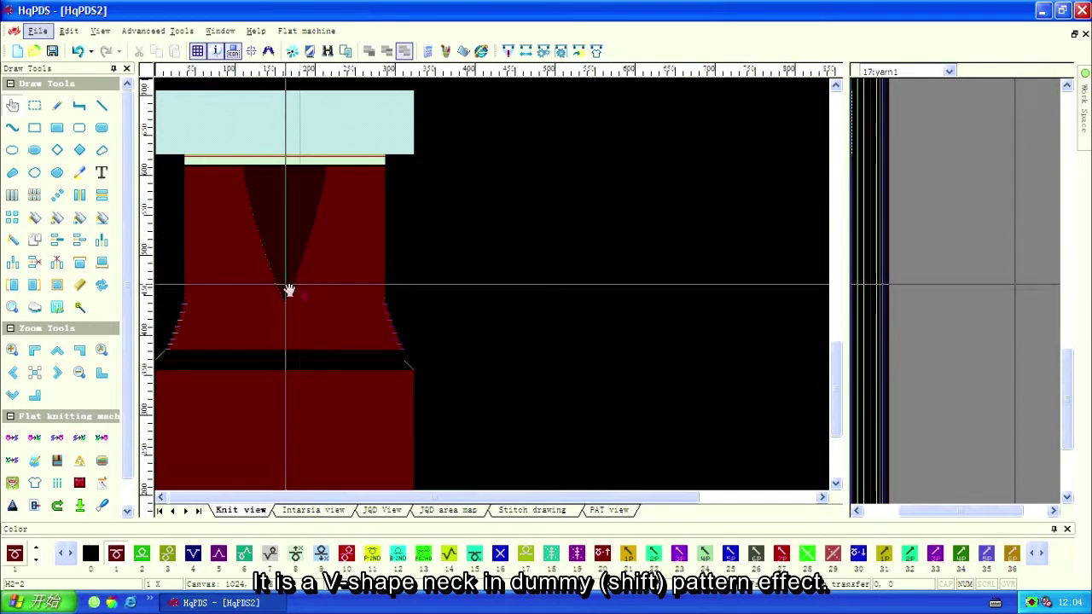
Change the craft bill's neck type to dummy (tuck) and generate the knit pattern.
mouse_move(350, 323)
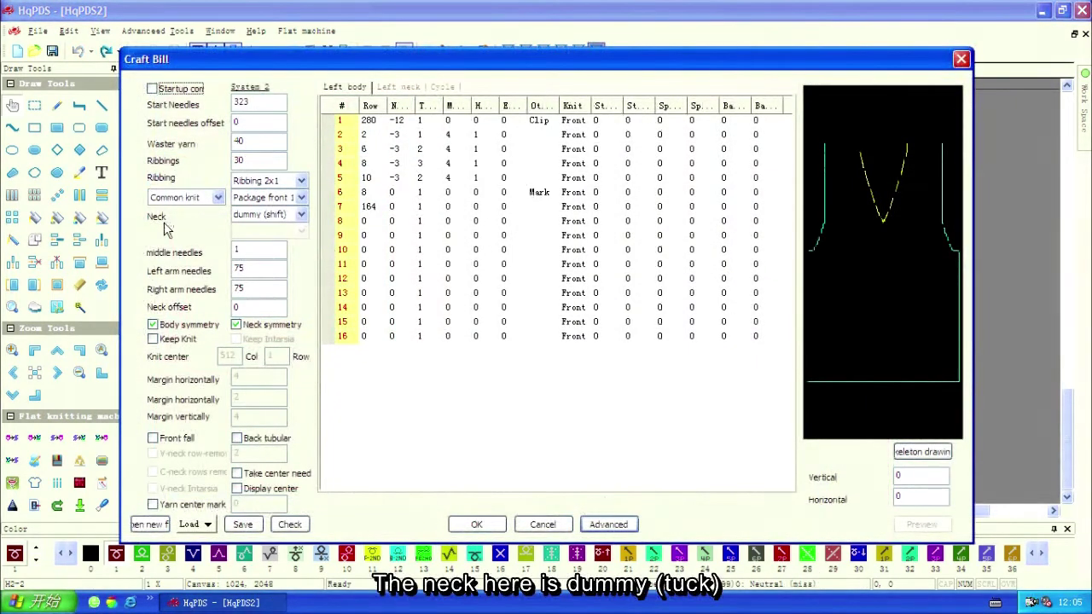
left_click(302, 215)
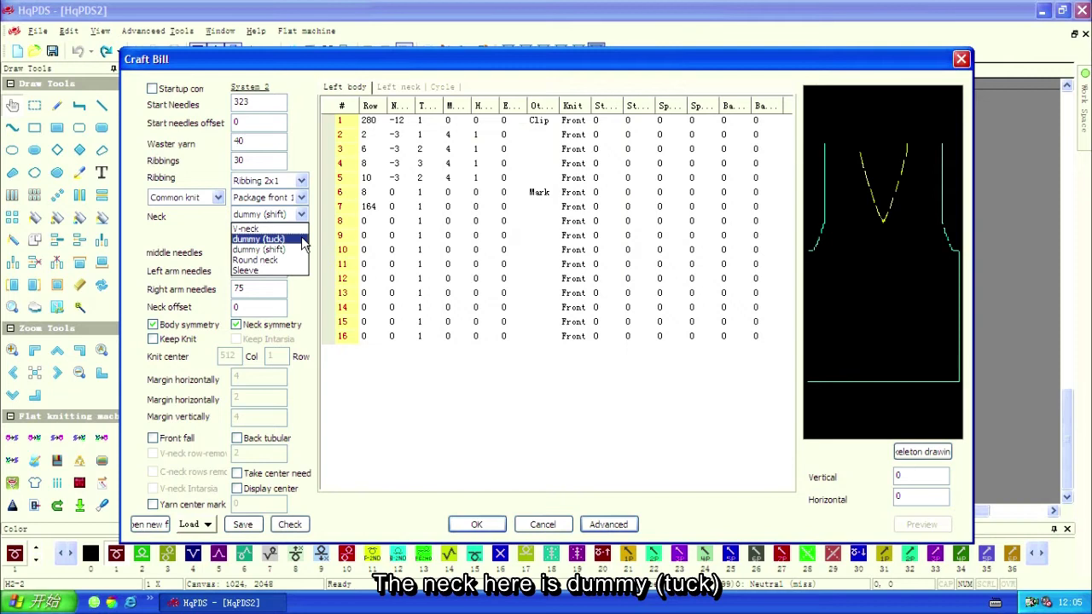
left_click(301, 239)
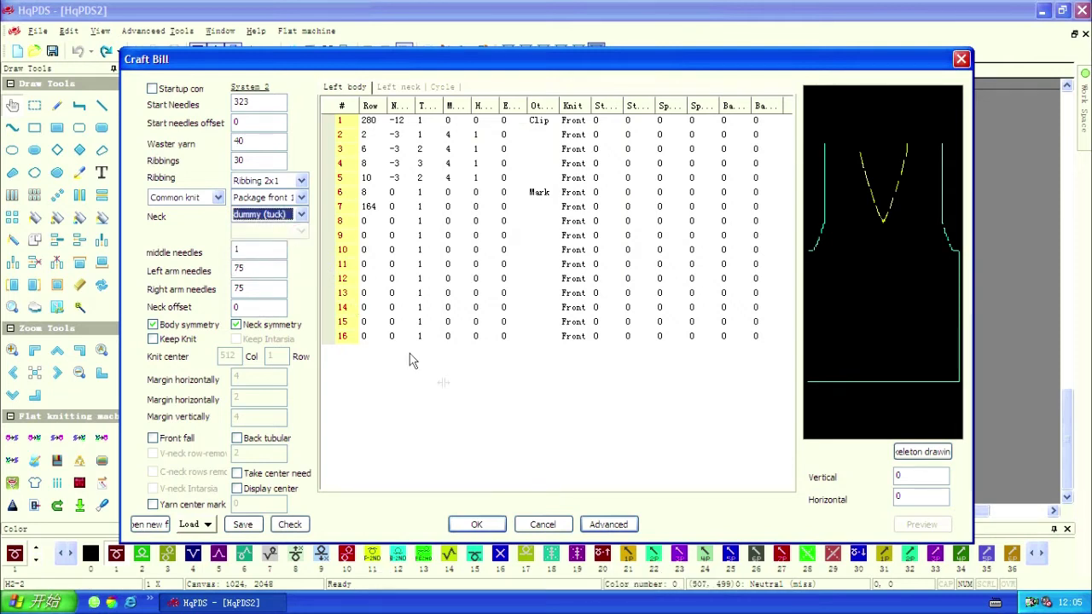
left_click(475, 525)
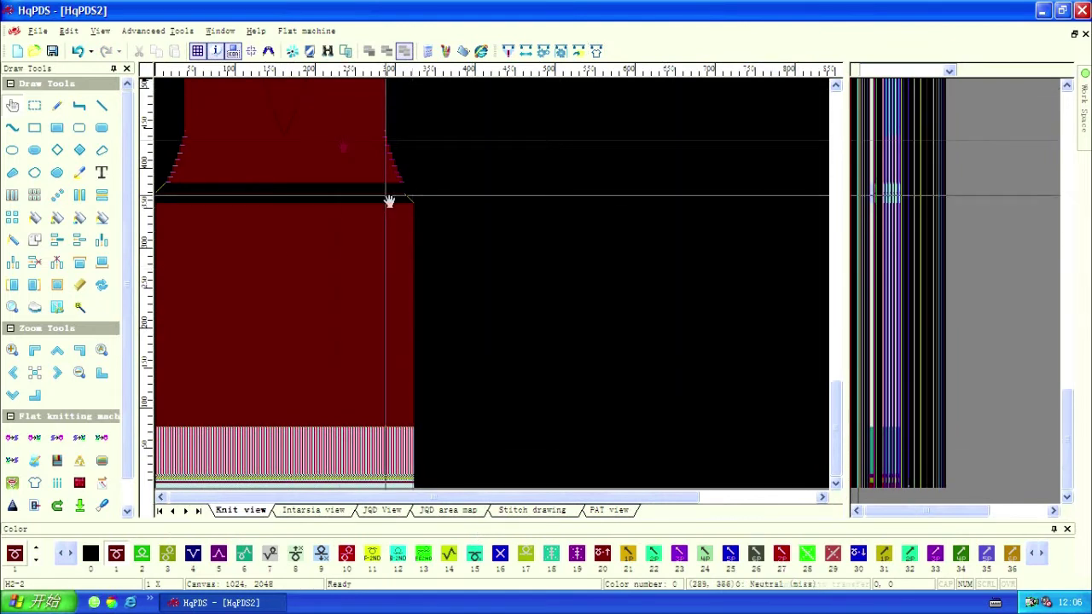
Inspect the tuck stitches along the V-shaped neck edge of the generated pattern.
left_click_drag(333, 135, 340, 314)
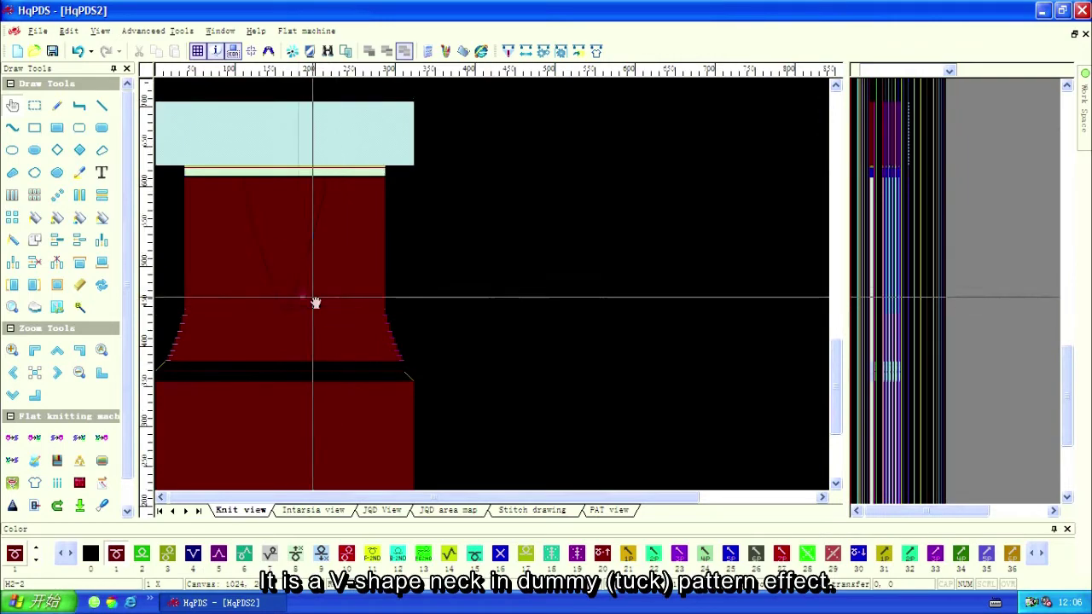
mouse_move(295, 291)
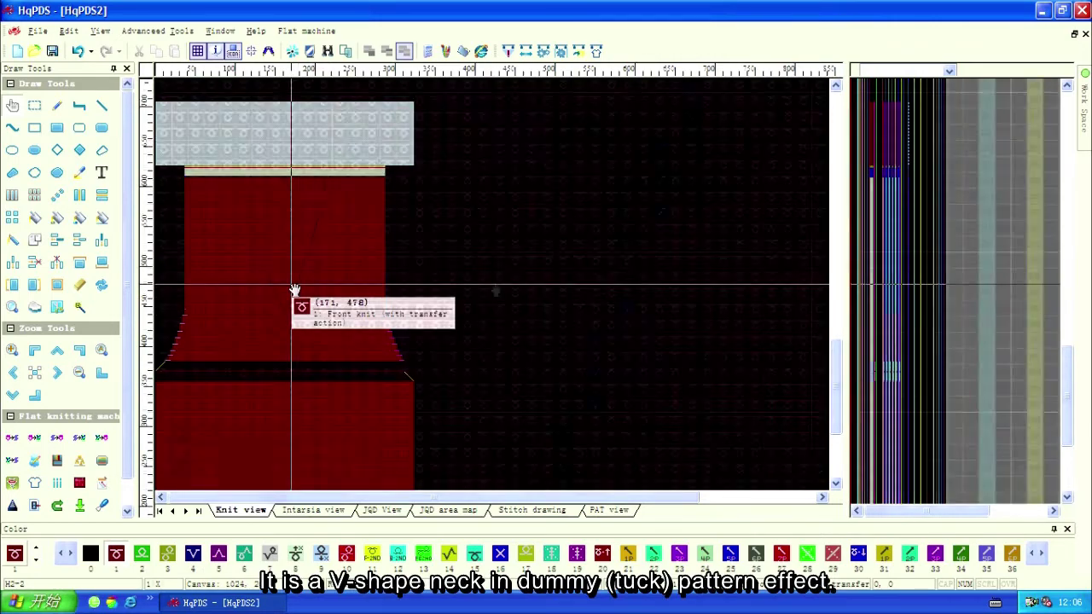
scroll(294, 291, "up", 3)
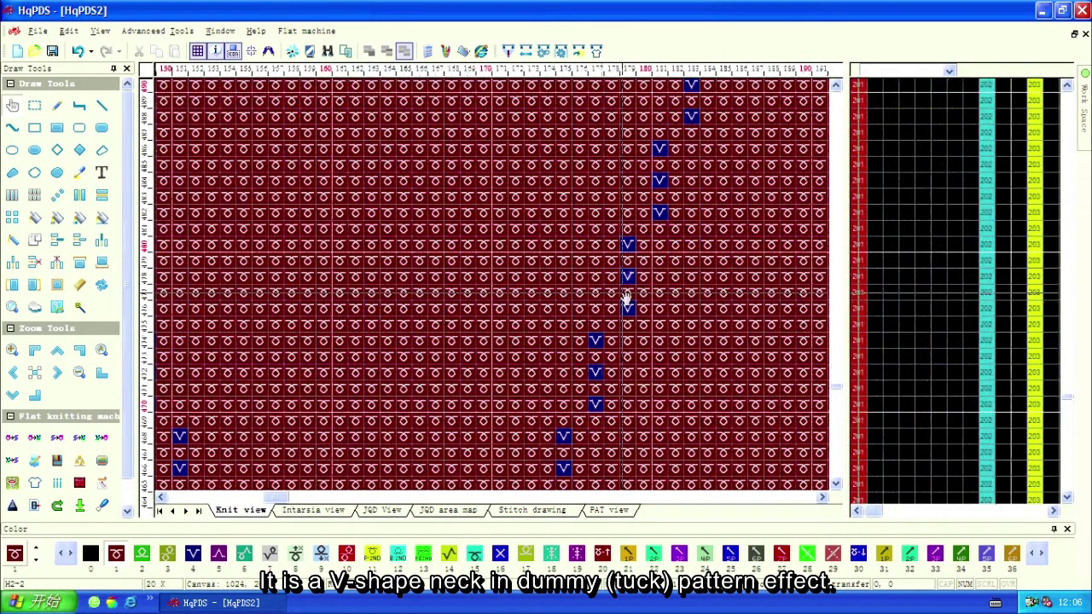
scroll(299, 290, "down", 3)
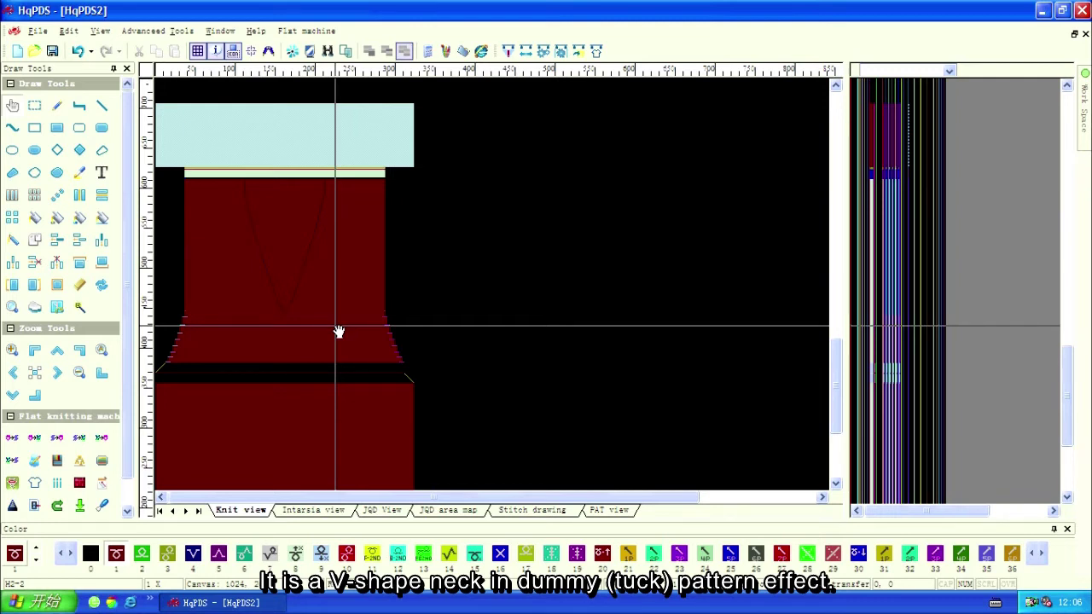
Set the craft bill's neck type to V-neck, enable V-neck row-removal with 2 rows, and generate the pattern.
mouse_move(281, 271)
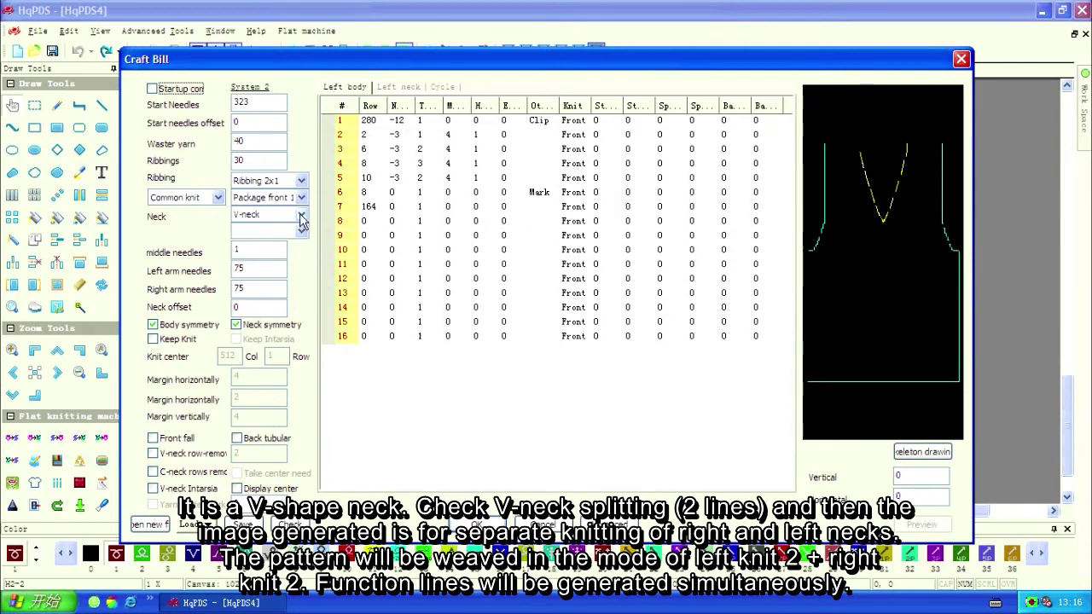
left_click(301, 218)
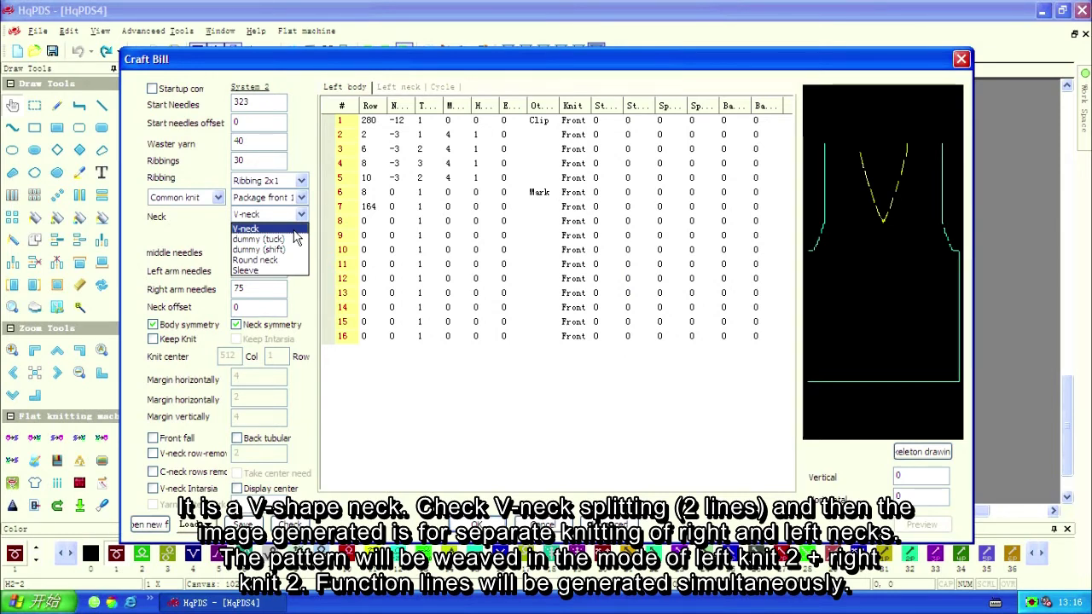
left_click(293, 230)
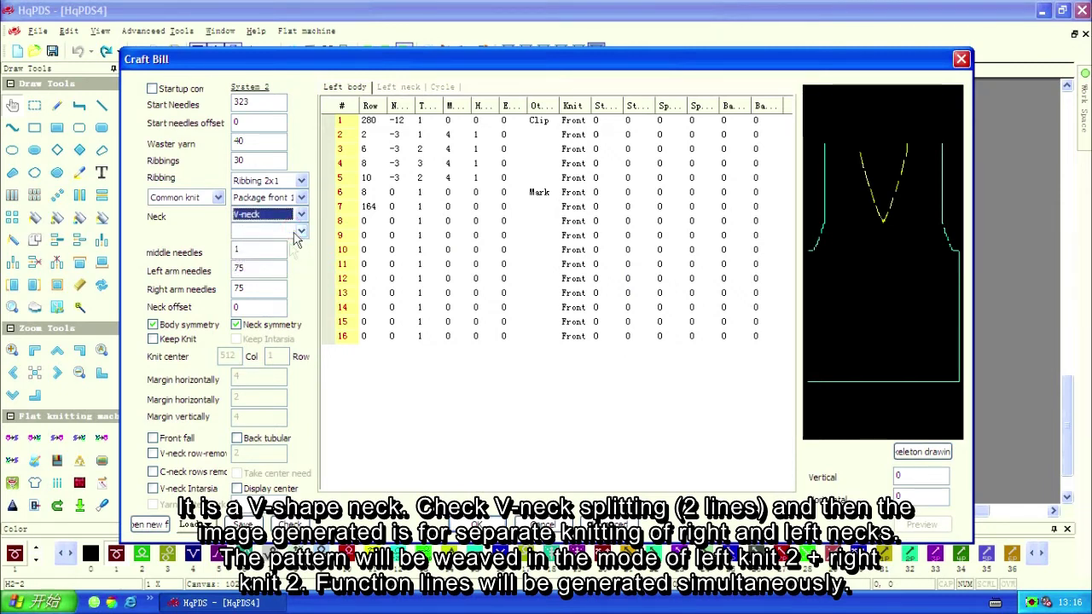
left_click(154, 455)
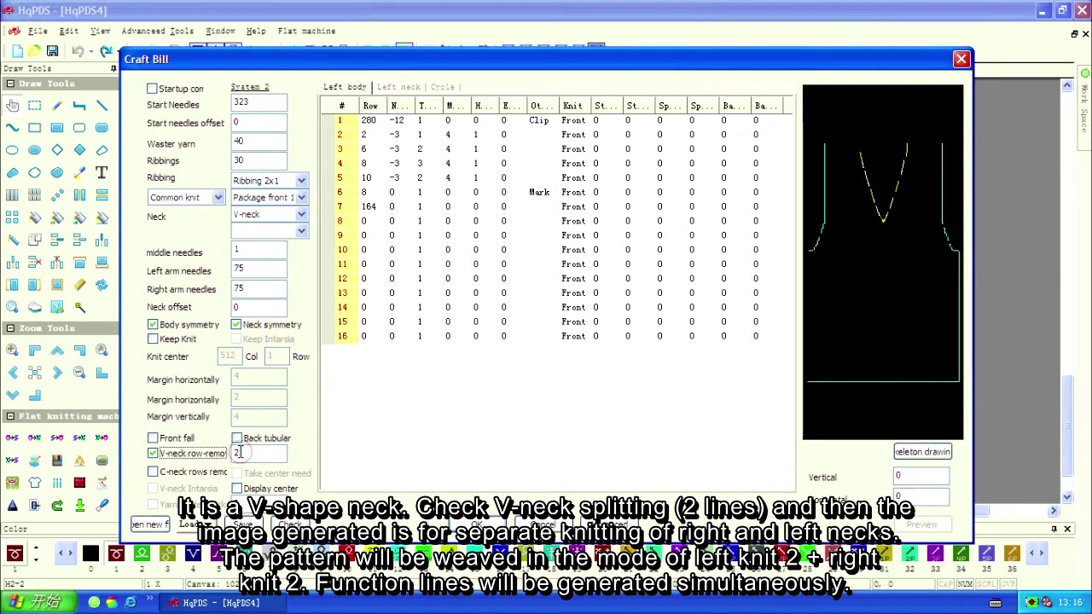
left_click_drag(240, 453, 229, 453)
type("2")
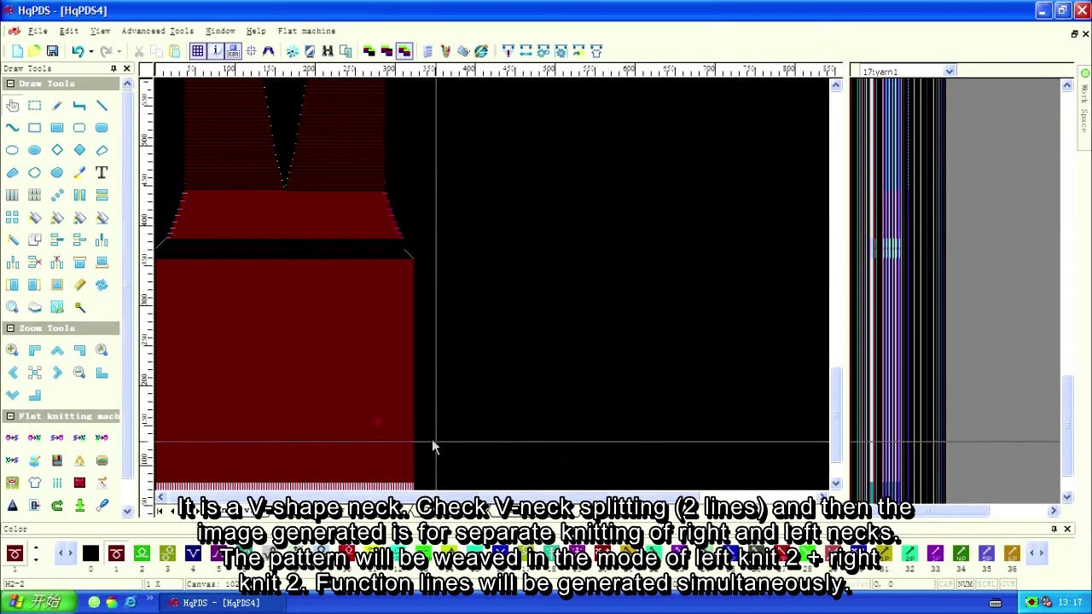
Examine the split V-neck stitches with the function line display set to economy and to yarn1.
left_click_drag(373, 419, 381, 286)
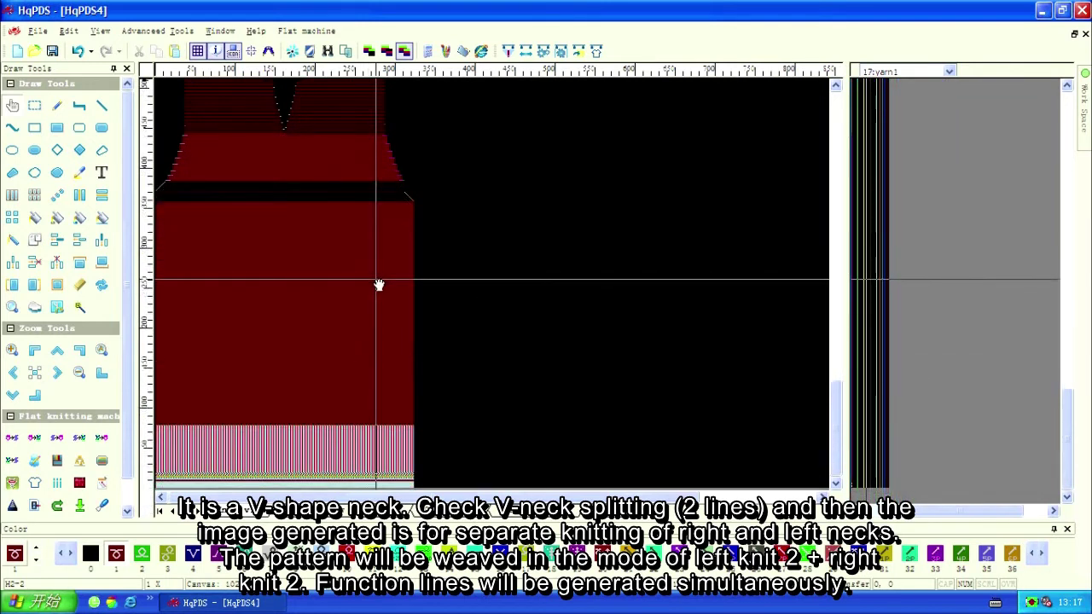
left_click_drag(300, 122, 299, 399)
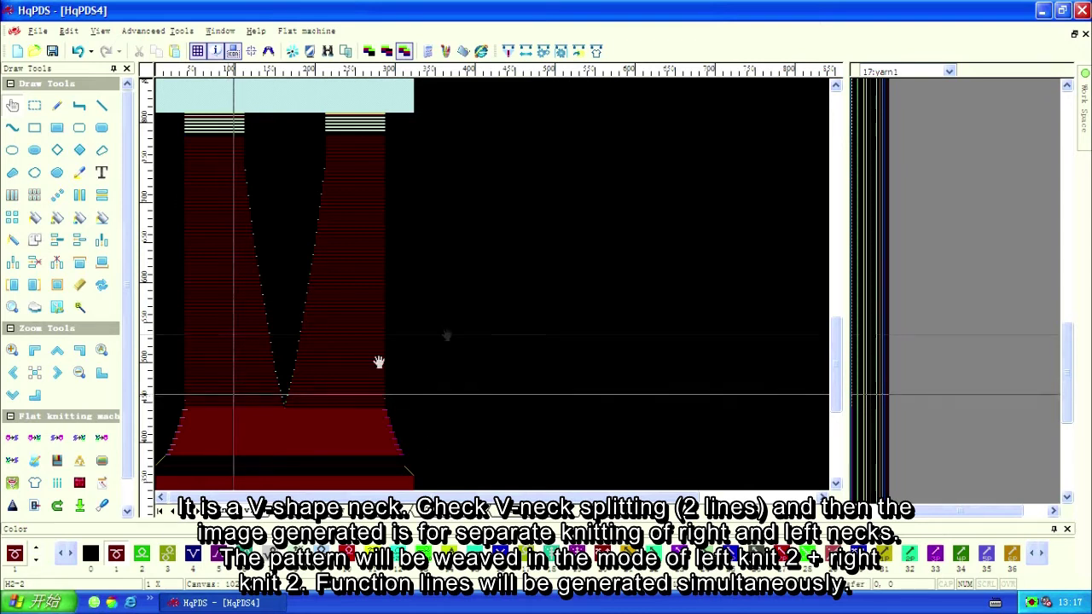
left_click(950, 72)
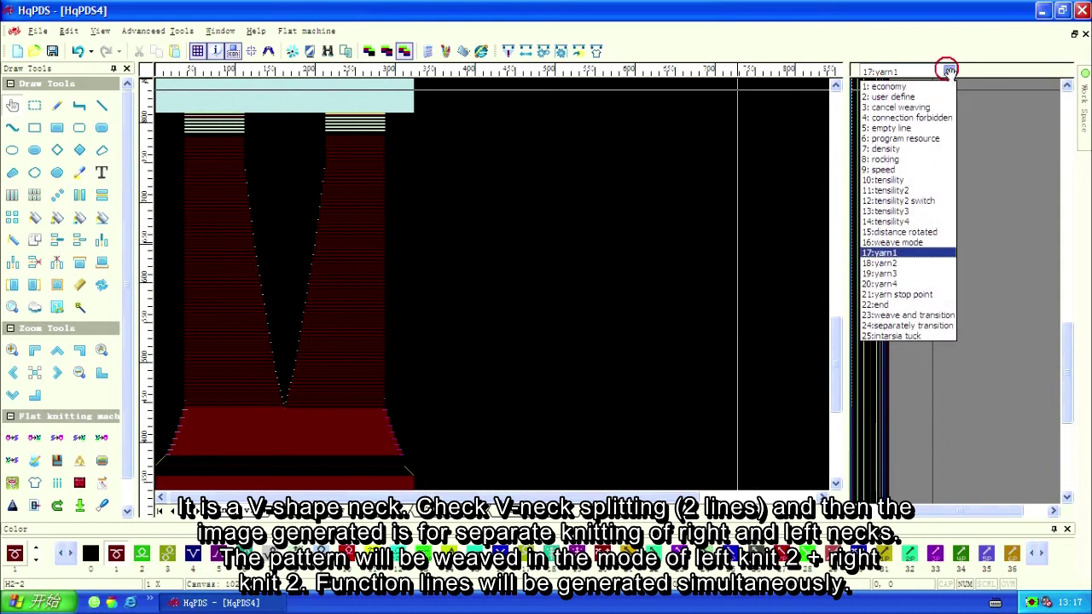
left_click(937, 88)
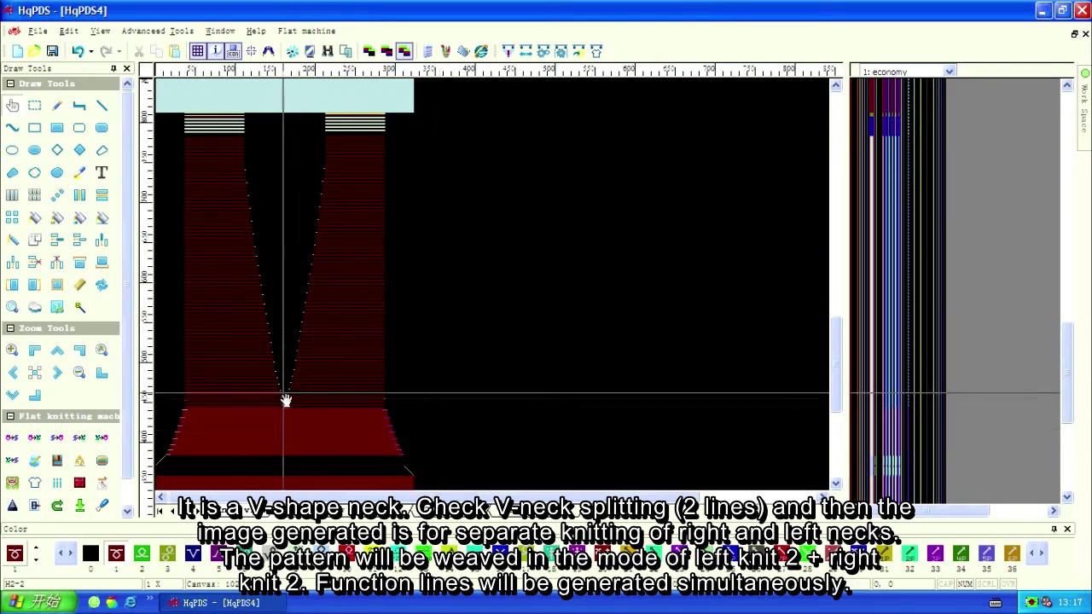
scroll(285, 404, "up", 3)
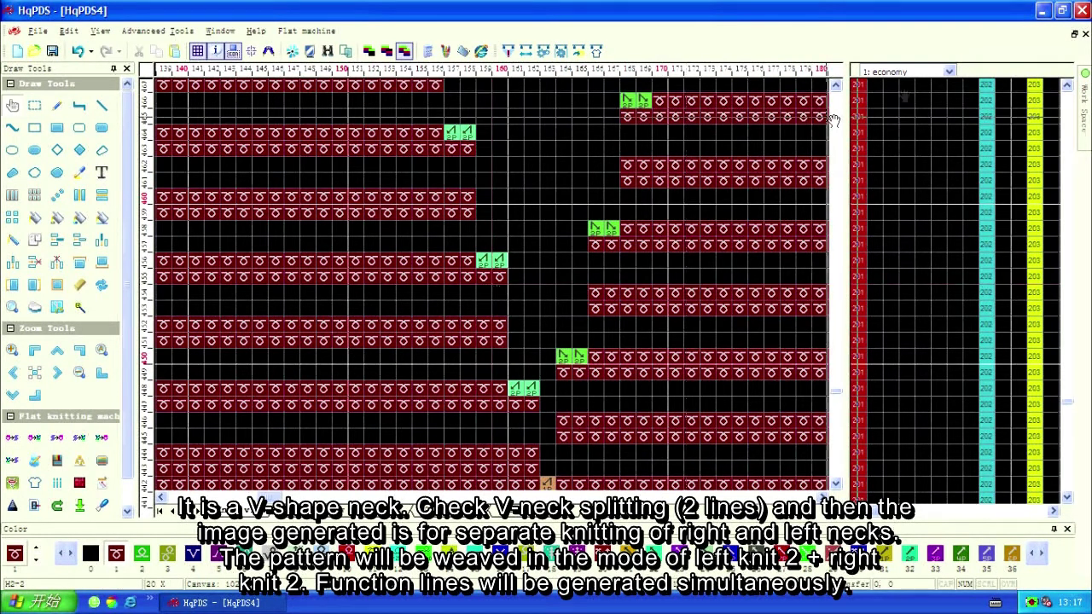
left_click(949, 71)
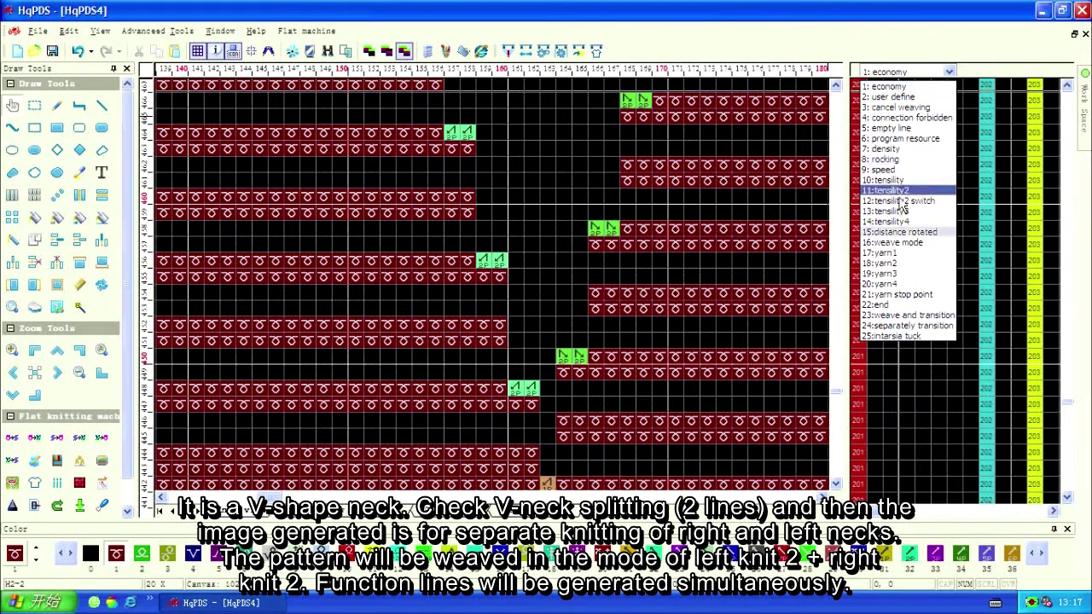
left_click(886, 252)
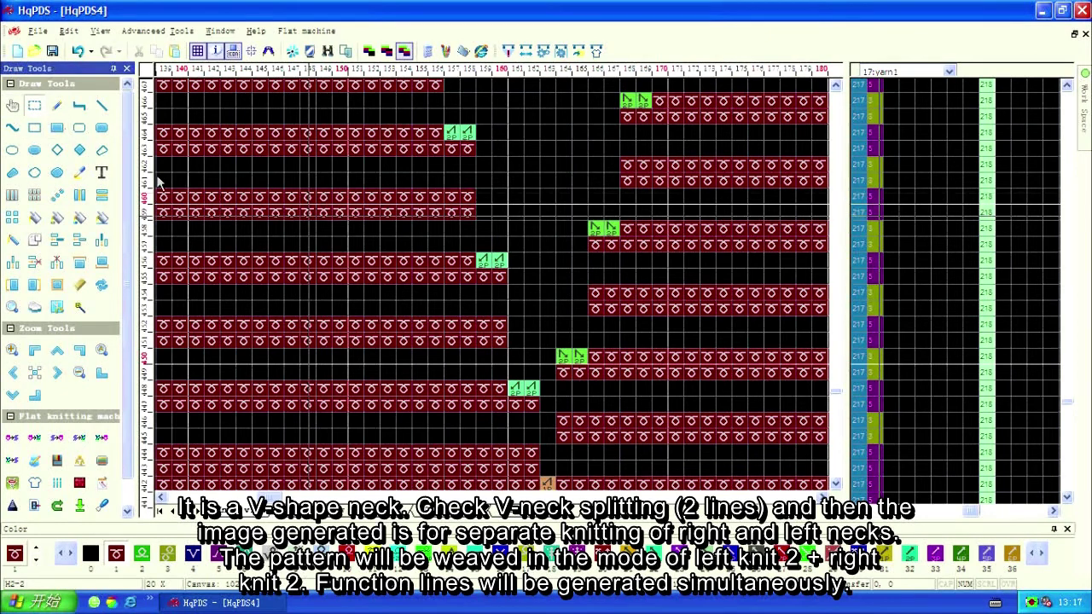
Select two-row blocks of the left and right neck in turn and compare their yarn1 function lines.
left_click(205, 338)
left_click_drag(205, 338, 501, 327)
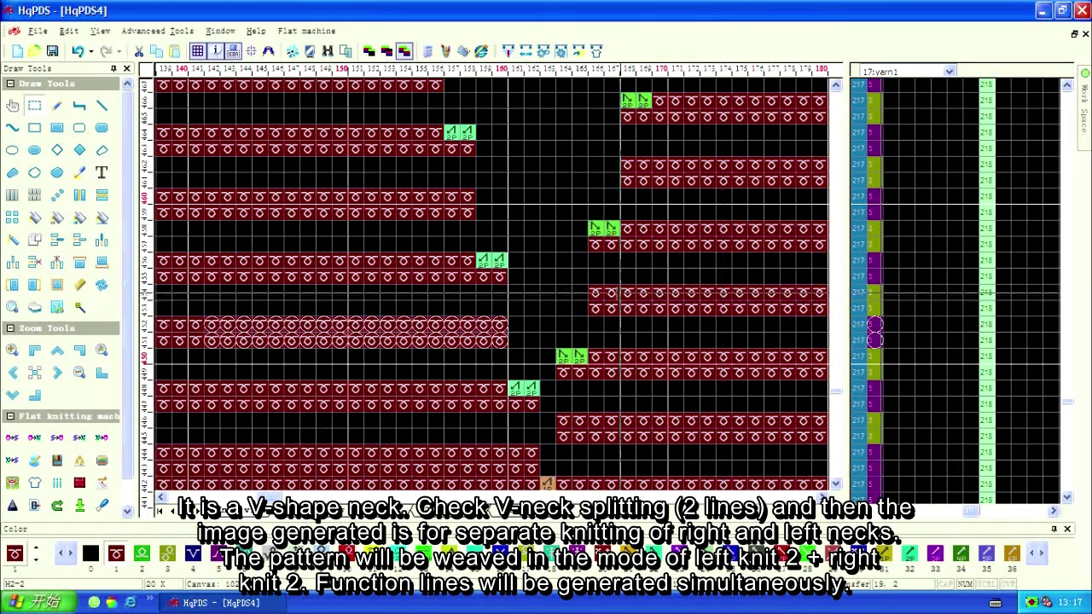
left_click_drag(595, 301, 739, 296)
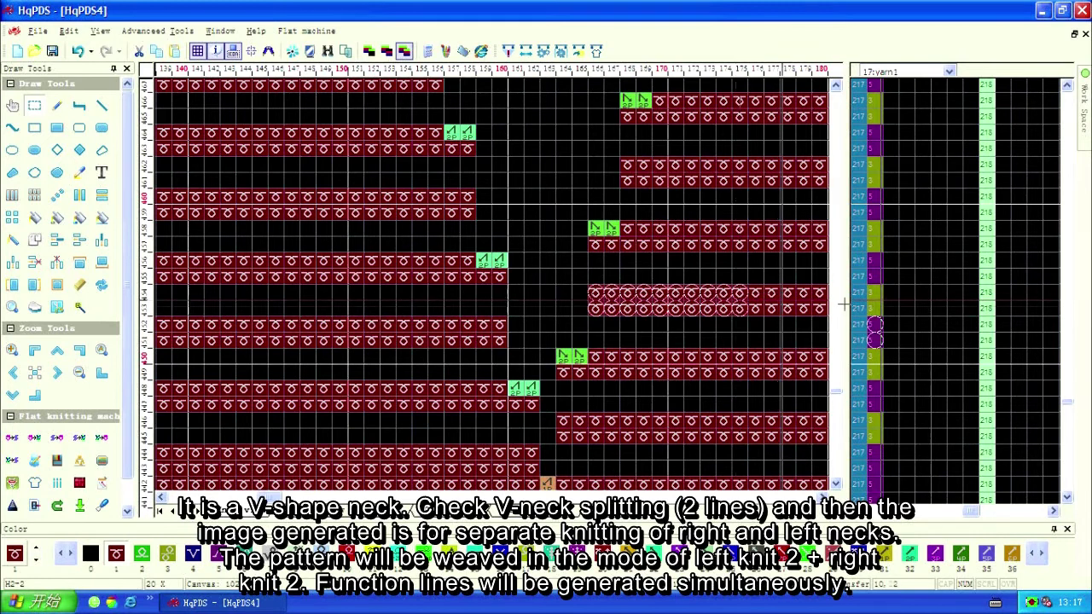
left_click(876, 298)
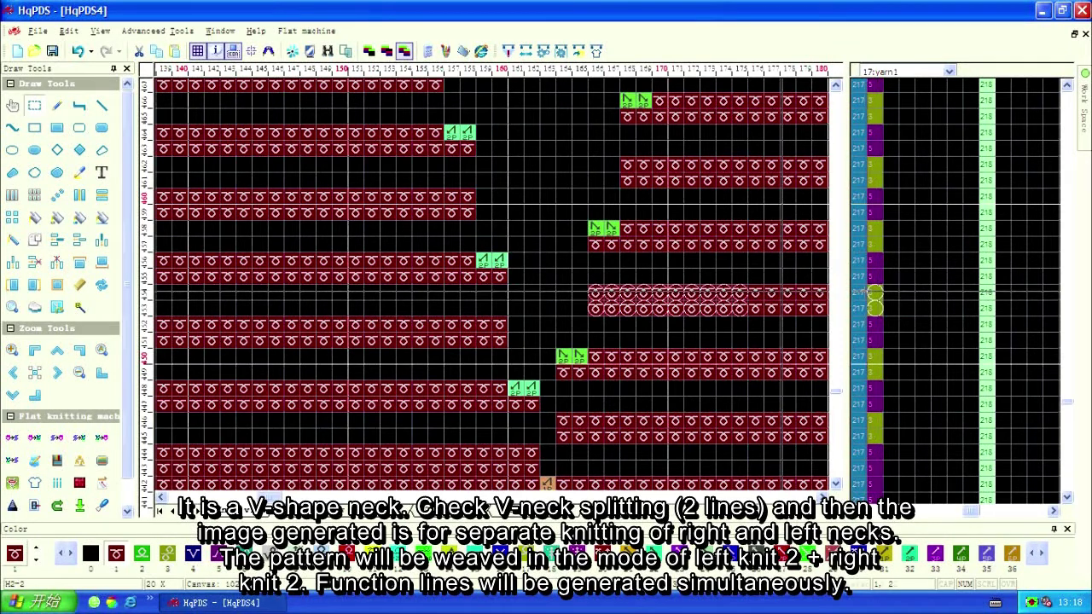
scroll(563, 294, "down", 3)
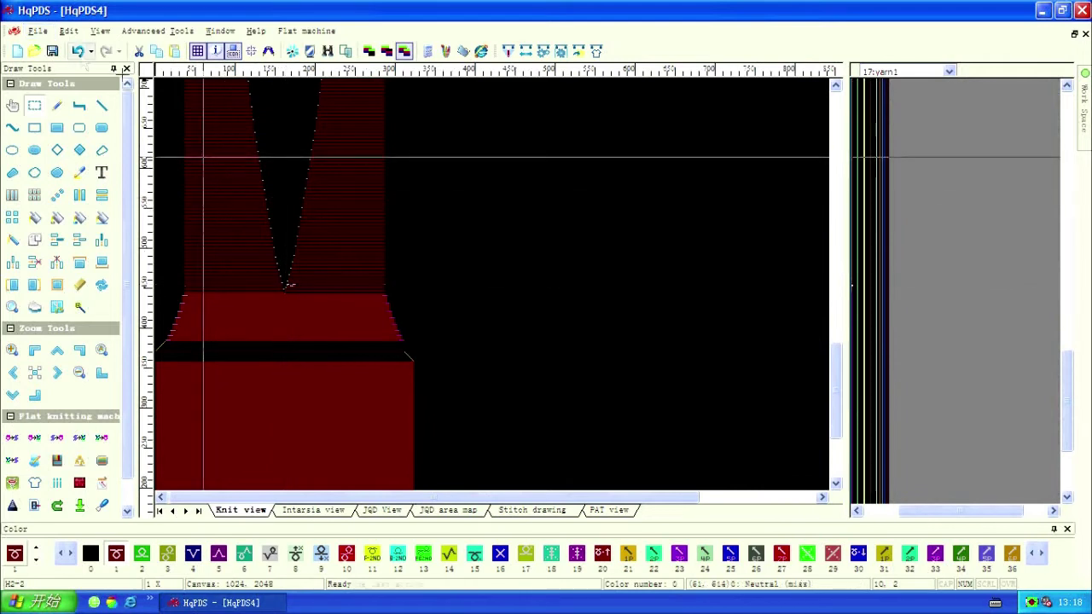
Undo the generated pattern and regenerate it from the craft bill with V-neck row-removal set to 4.
left_click(77, 52)
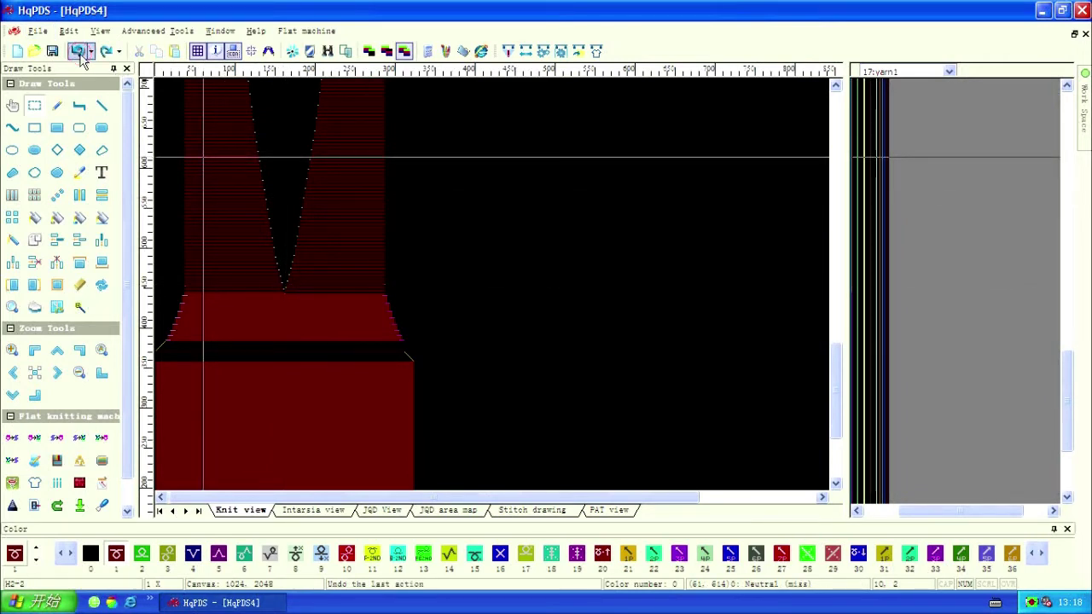
left_click(78, 52)
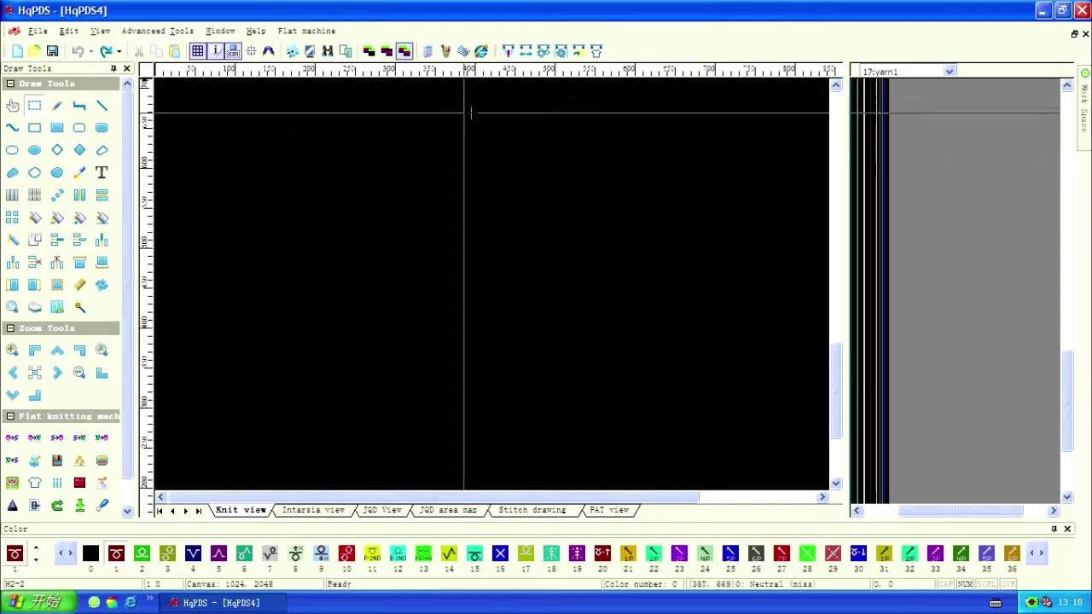
left_click(597, 52)
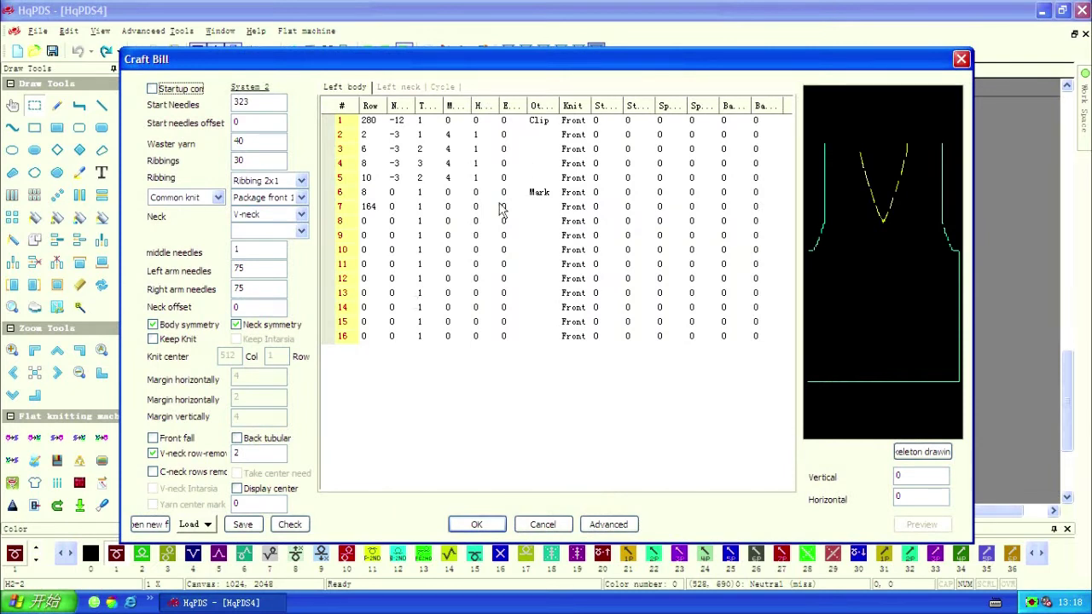
double_click(236, 454)
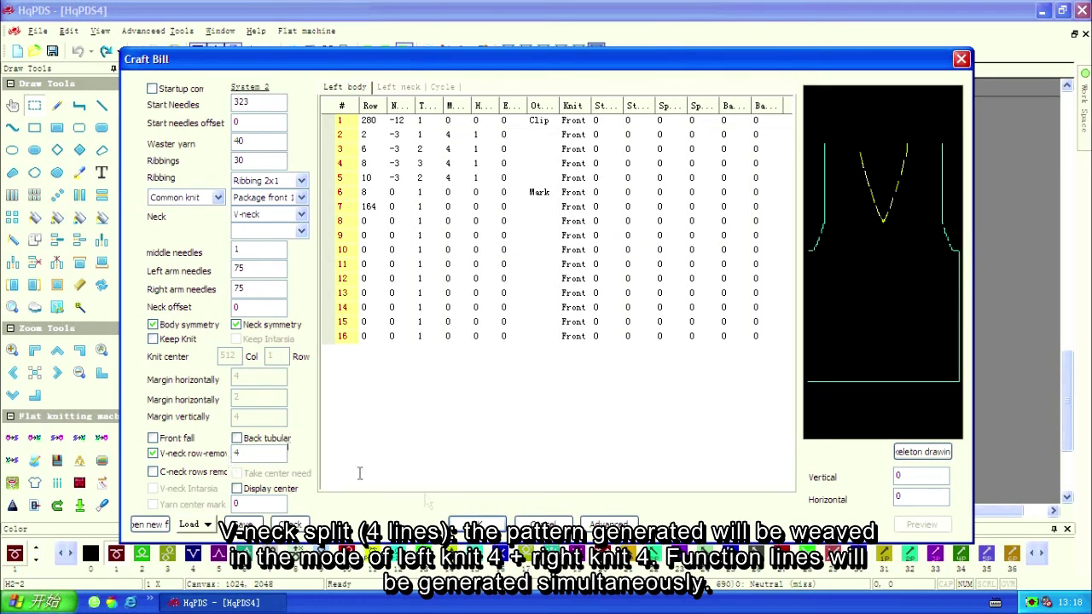
left_click(476, 524)
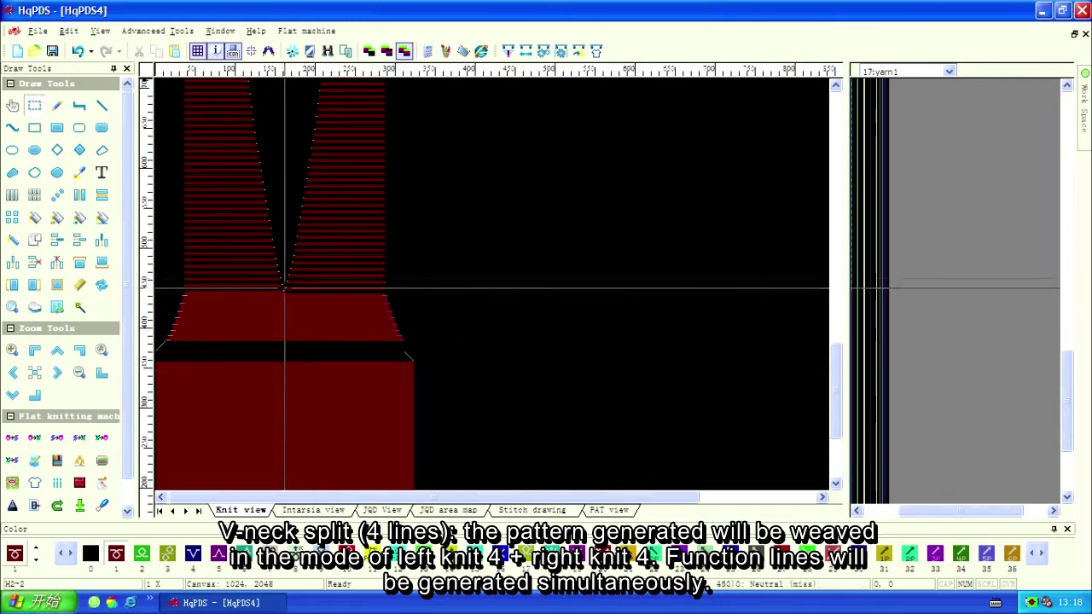
Inspect the split near the V-neck tip, marking the four rows of a left block and a right block.
scroll(282, 279, "up", 3)
key("alt")
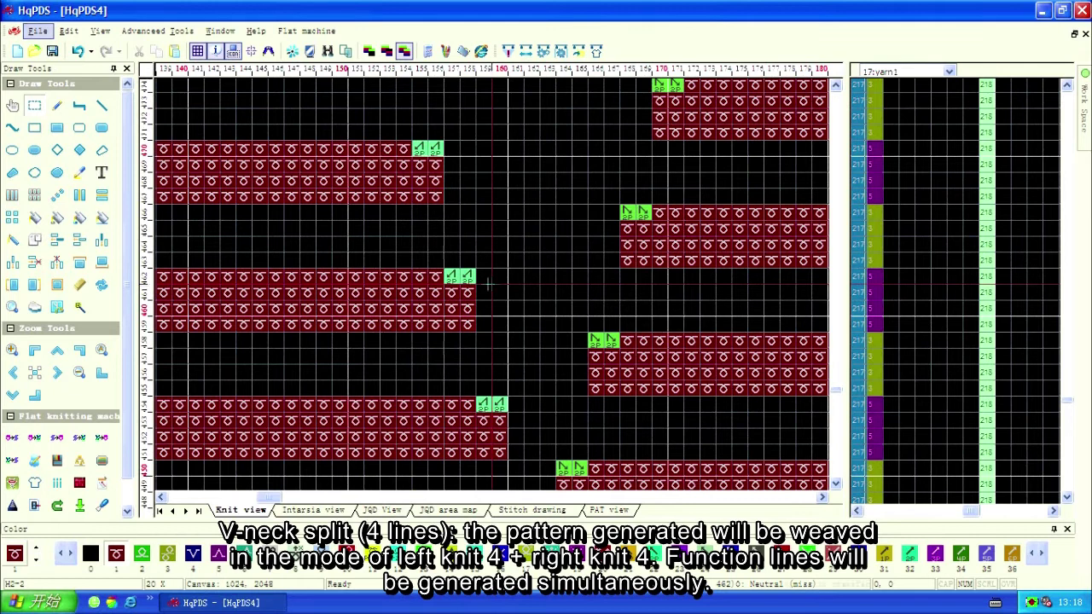
left_click(261, 325)
left_click_drag(261, 325, 260, 277)
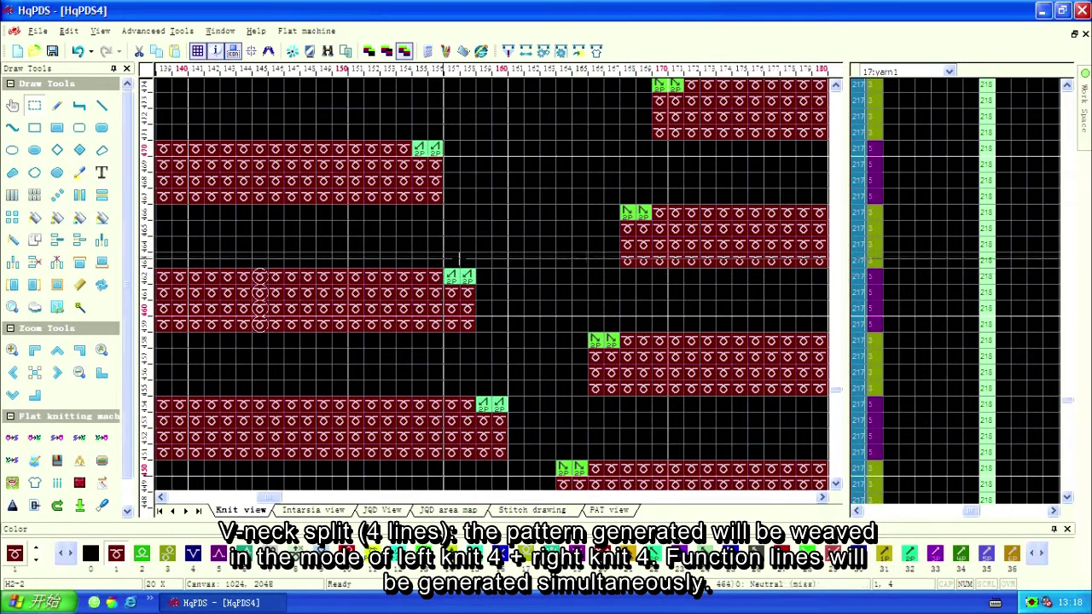
key("ctrl+c")
key("ctrl+v")
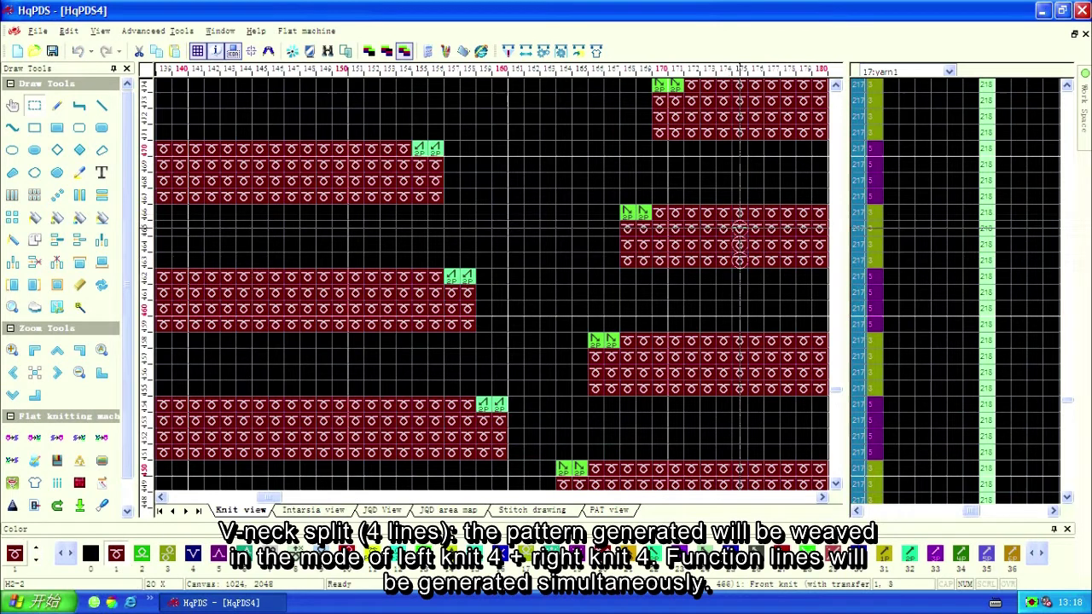
left_click(739, 217)
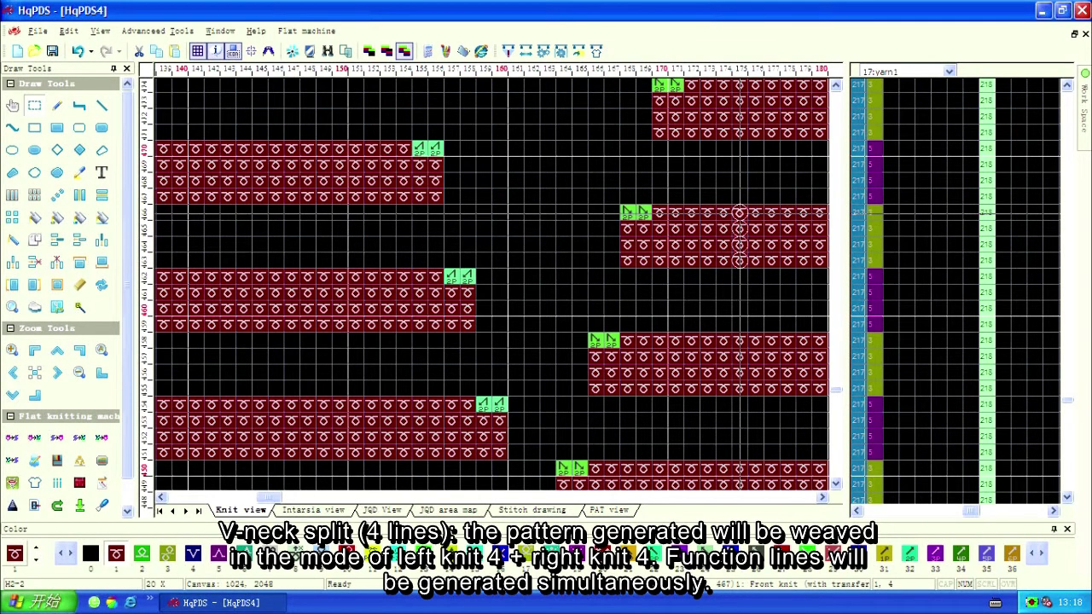
Undo the generated V-neck pattern with the 4-row split.
scroll(295, 286, "down", 3)
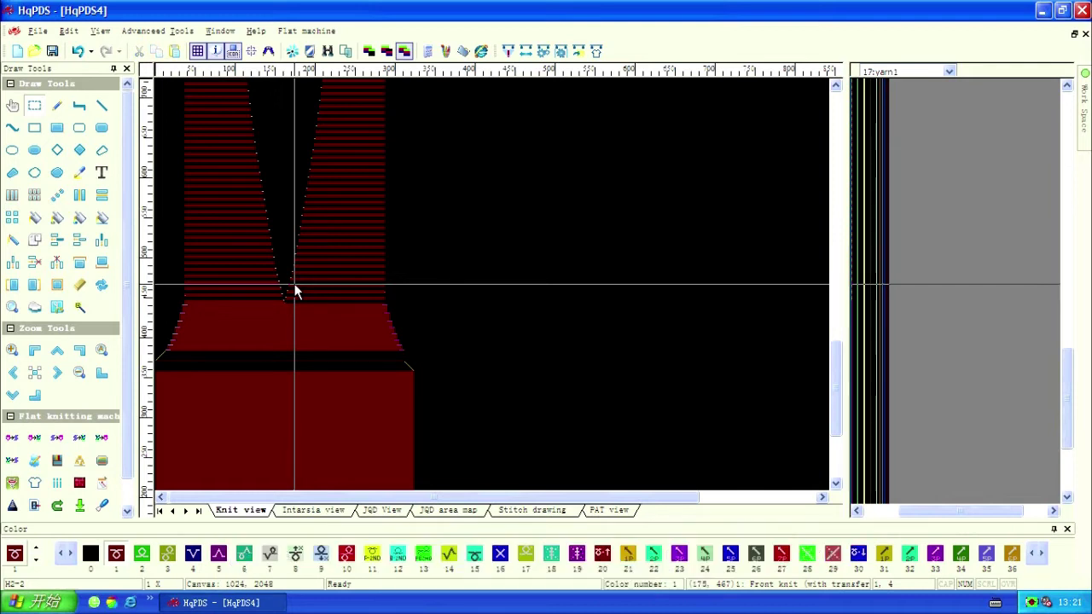
left_click(79, 52)
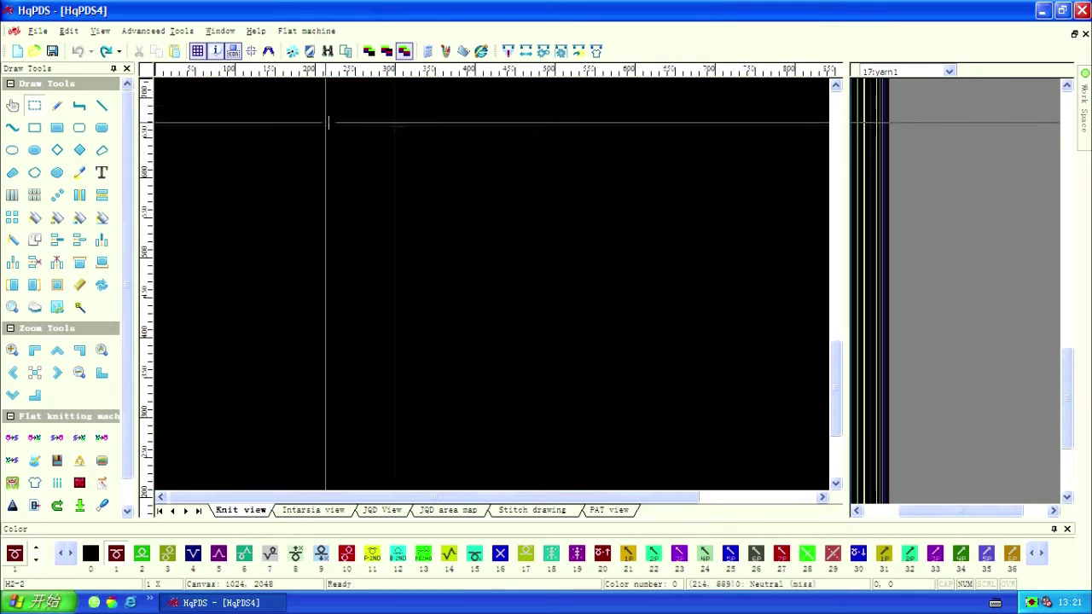
Regenerate the pattern from the craft bill with V-neck row-removal turned off and V-neck Intarsia turned on.
left_click(596, 52)
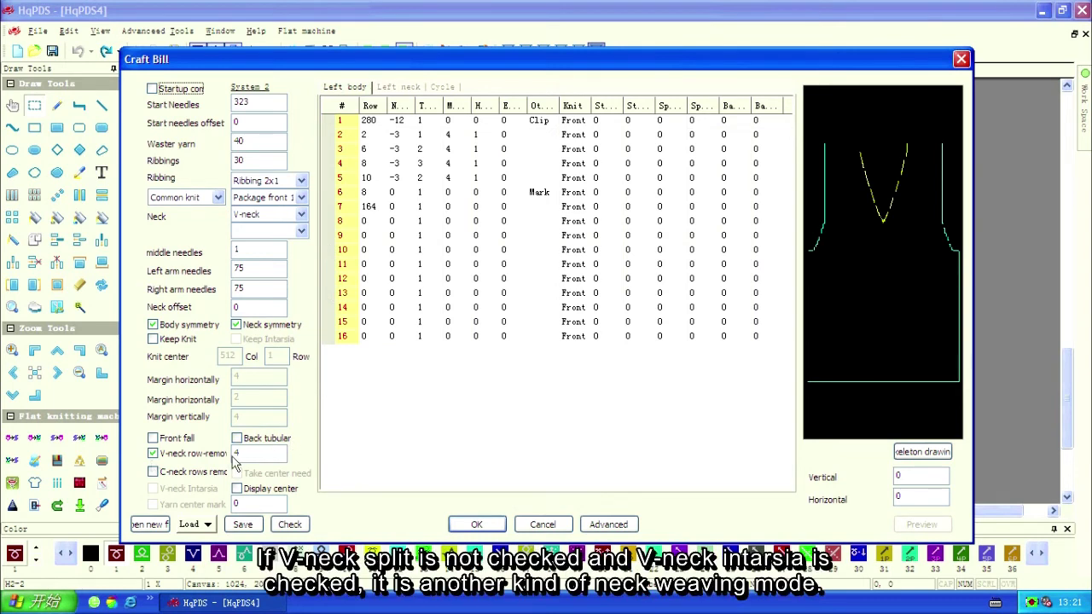
left_click(153, 457)
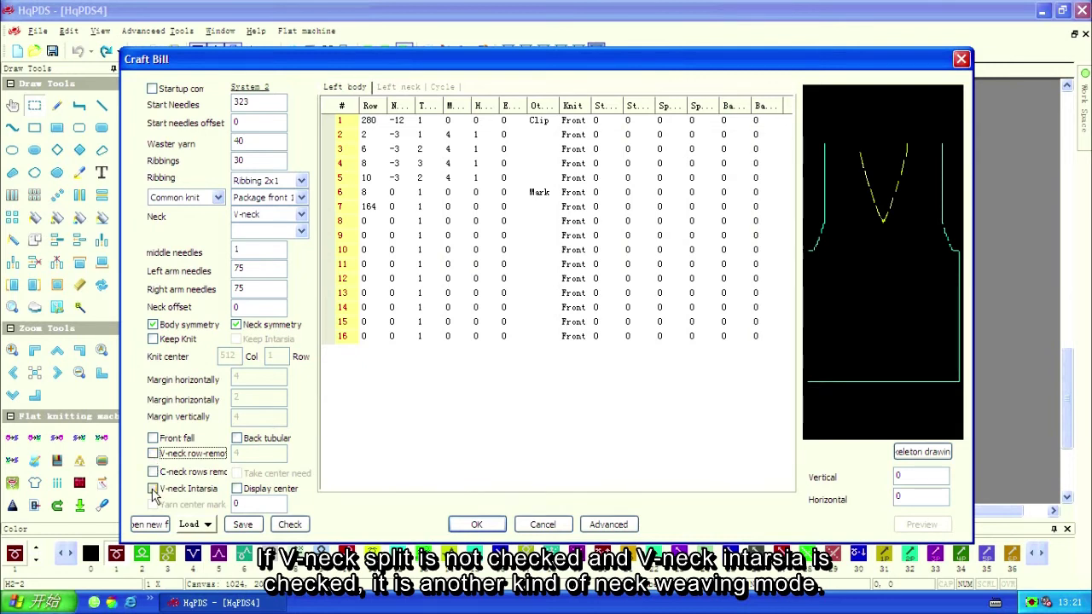
left_click(153, 490)
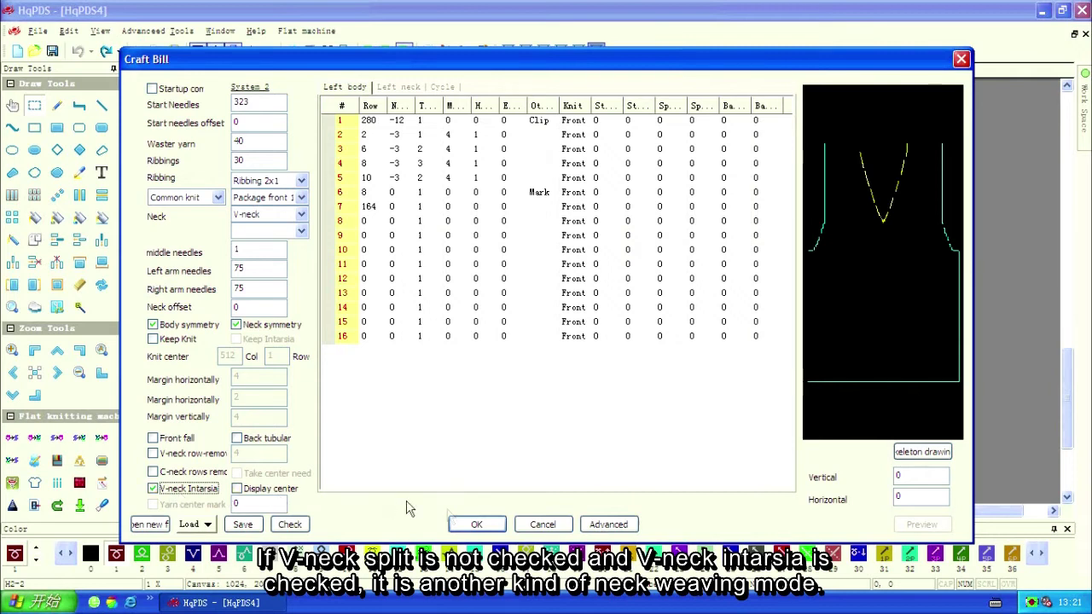
left_click(486, 528)
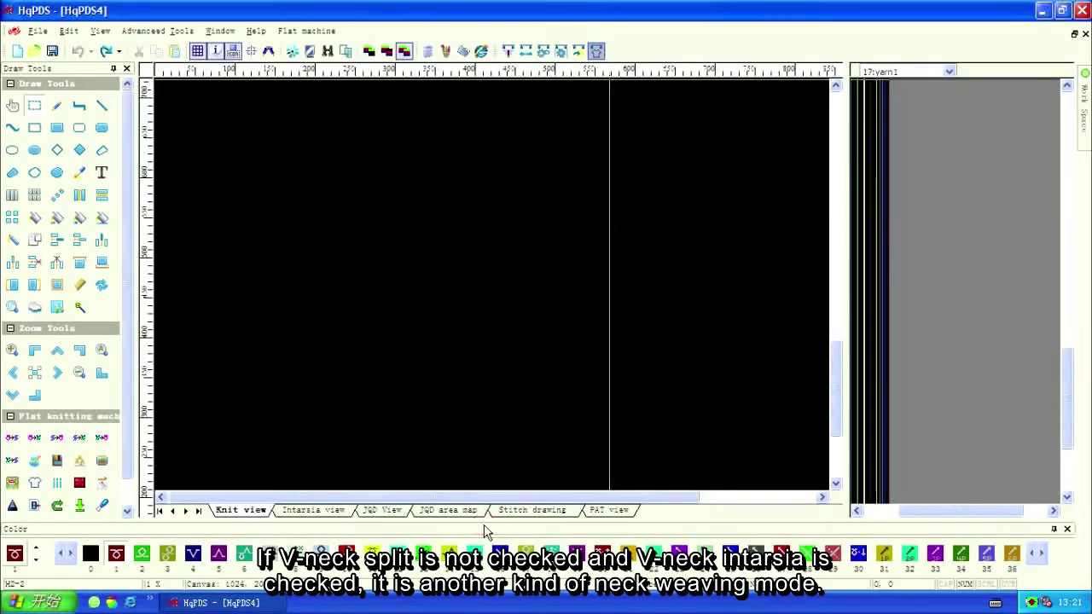
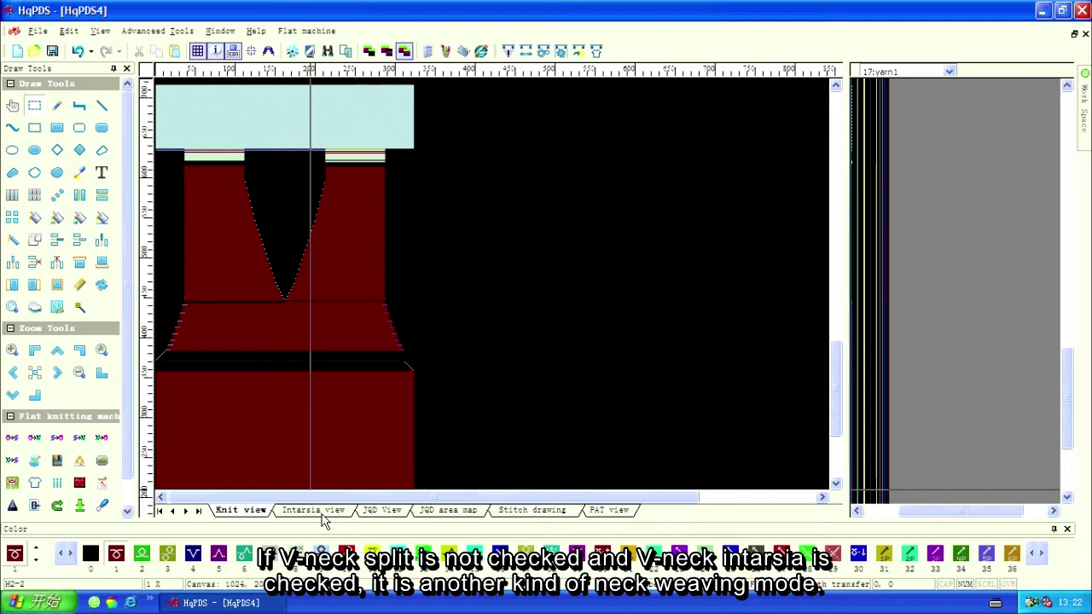
Inspect the yarn areas at the V-neck tip in the Intarsia view alongside the weave mode function line.
left_click(323, 517)
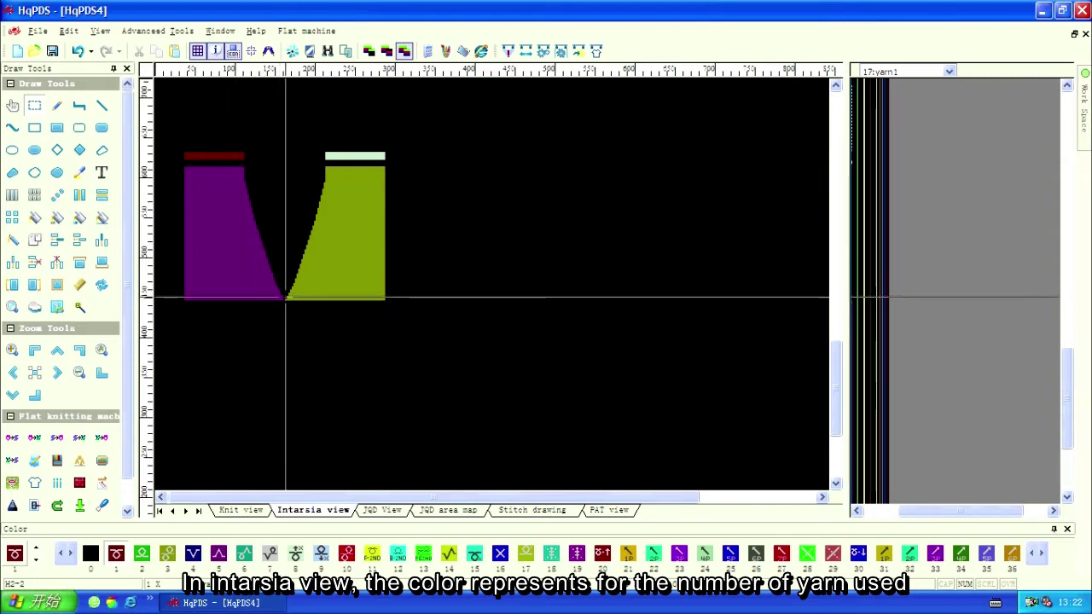
scroll(286, 297, "up", 3)
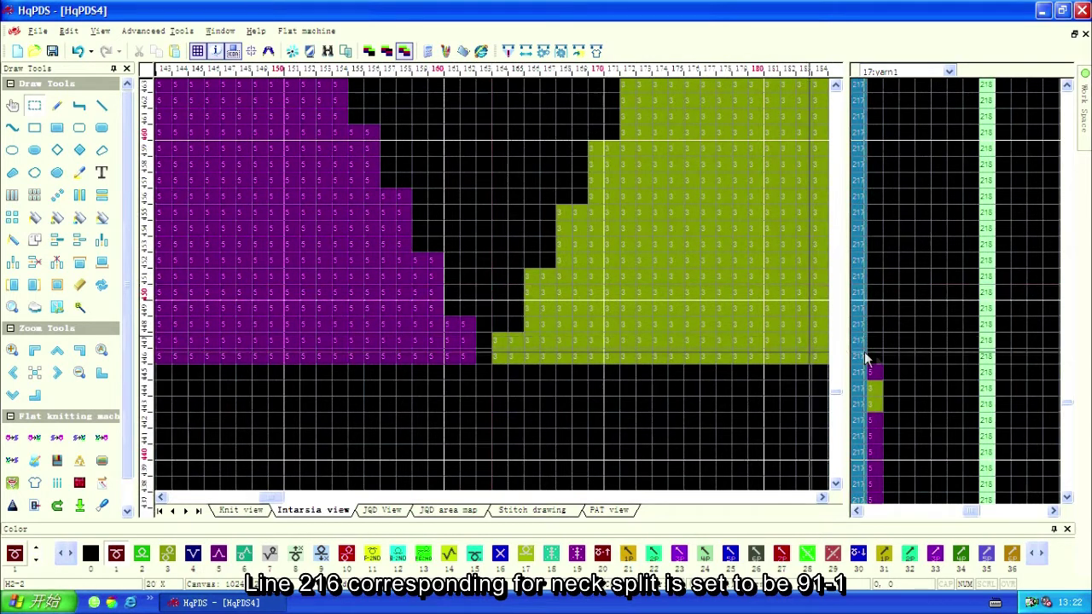
left_click_drag(879, 353, 881, 114)
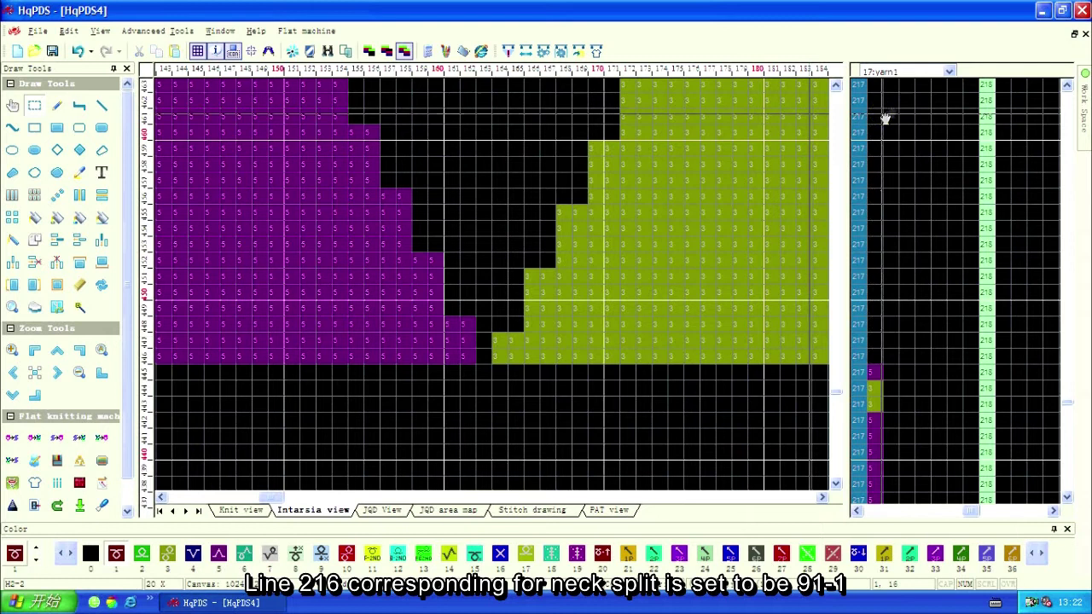
left_click(936, 73)
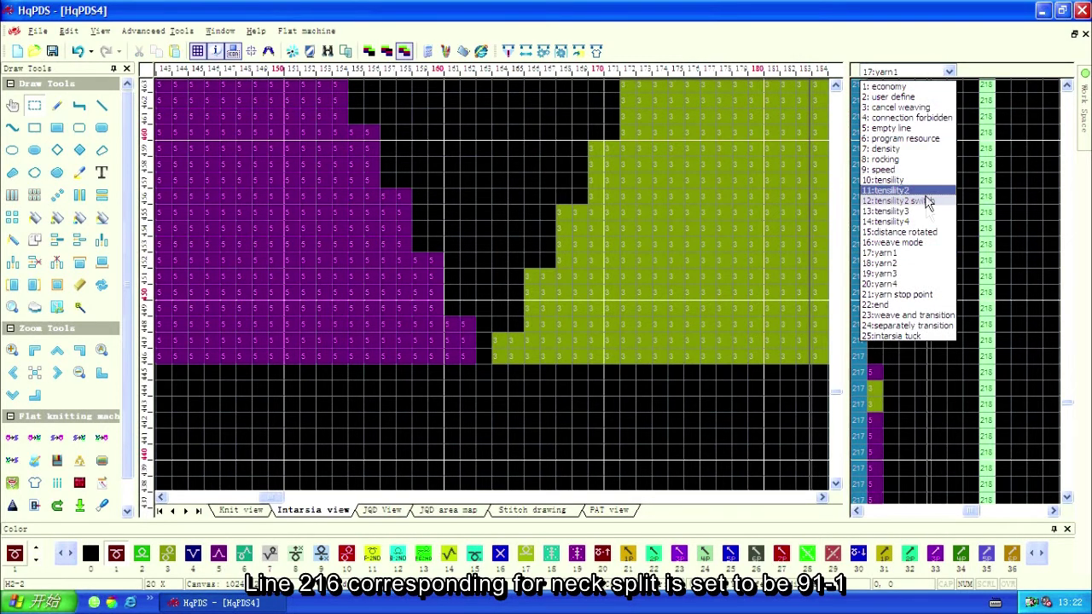
left_click(929, 244)
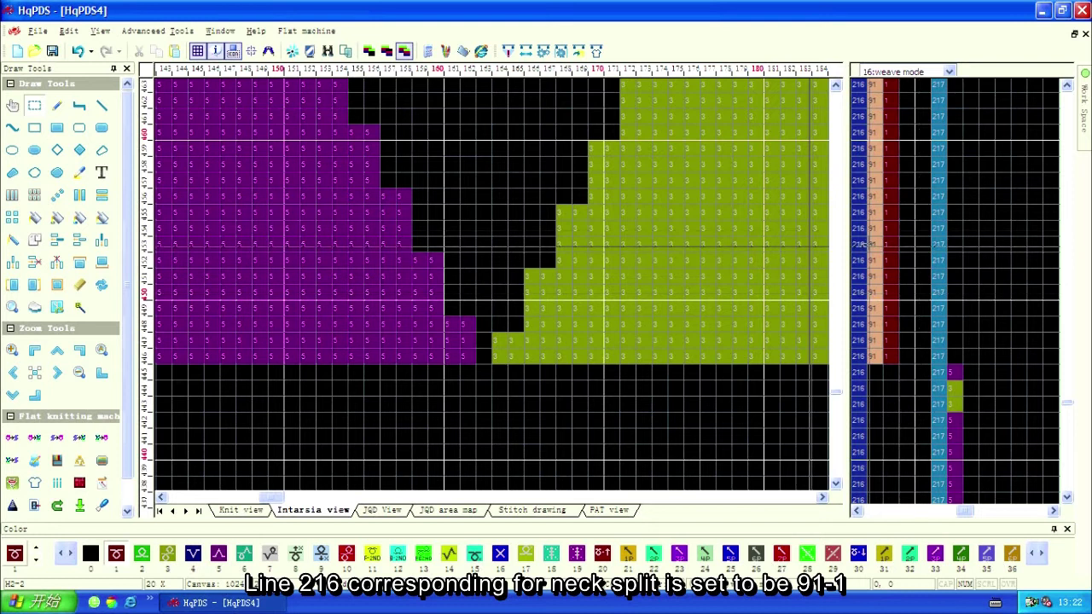
Check the 91: V-neck weave mode on function line 216 and its Single yarn feeder option.
right_click(872, 227)
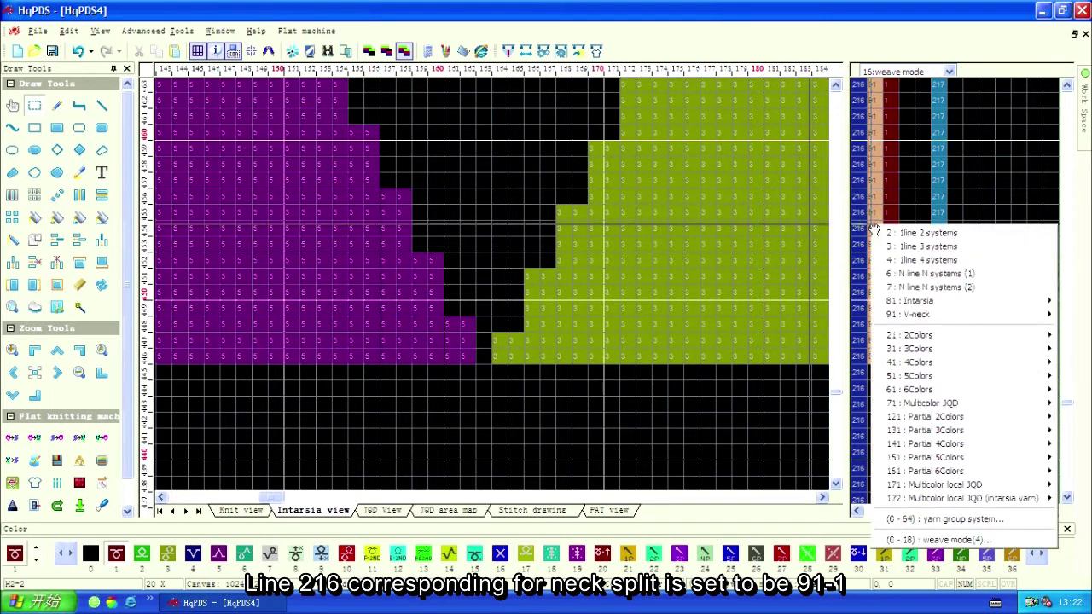
mouse_move(883, 307)
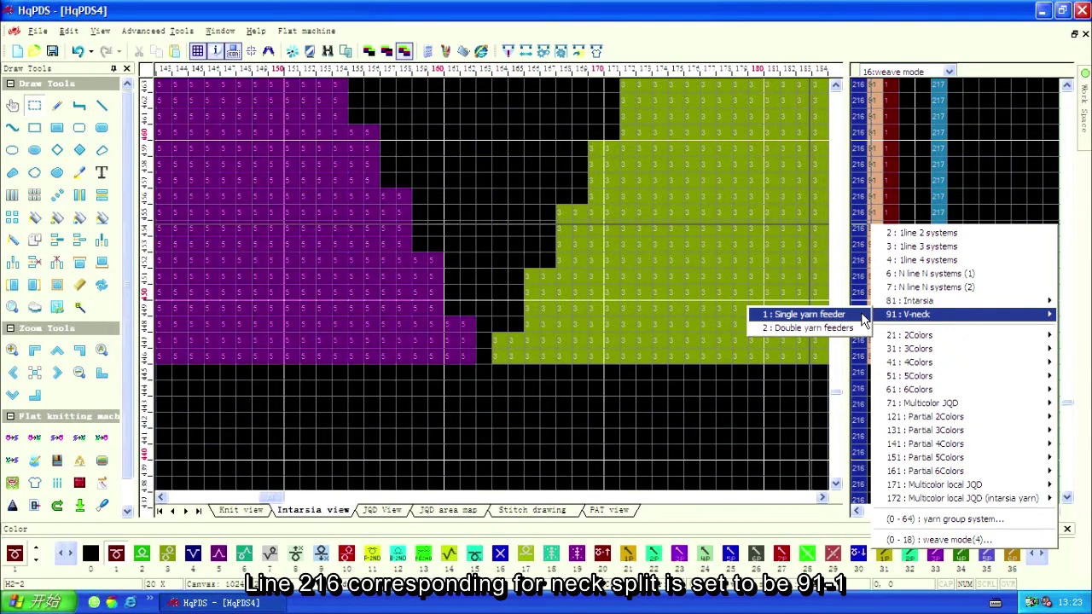
left_click(863, 320)
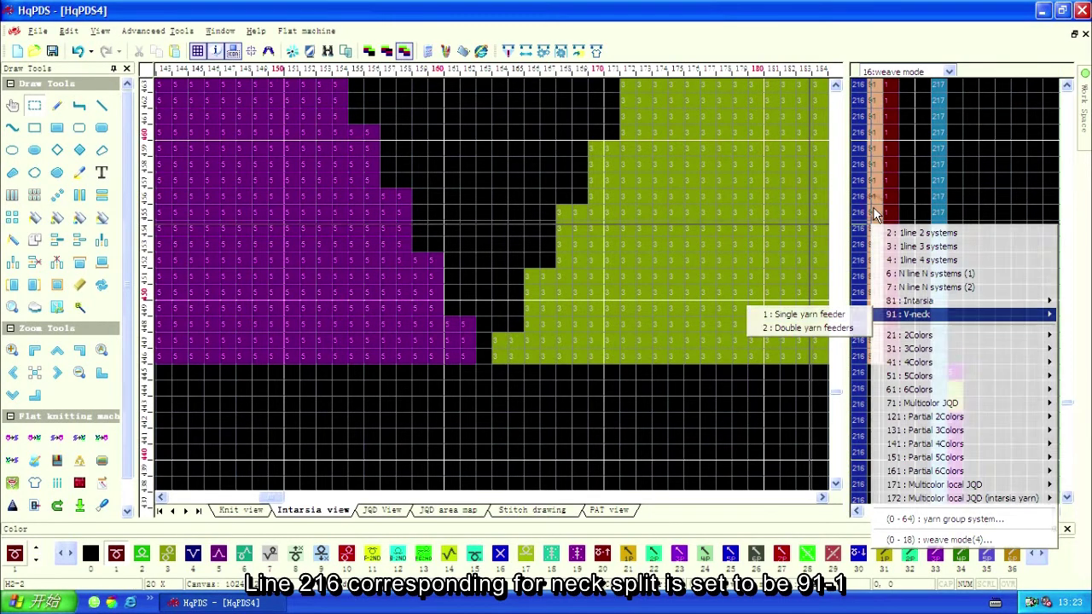
left_click(887, 180)
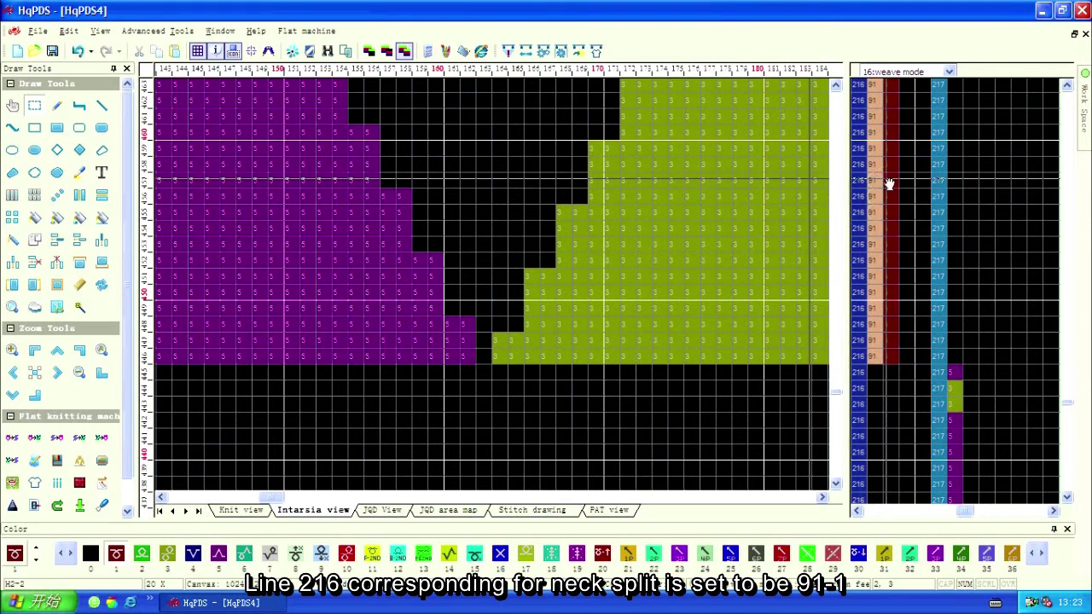
left_click(890, 184)
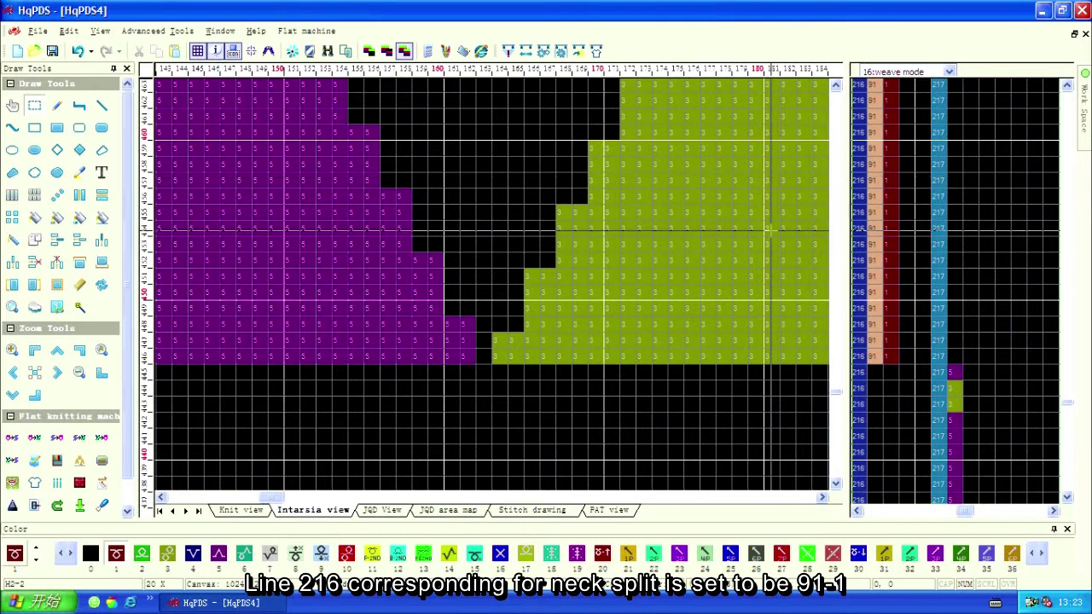
Look over the neck edges higher up in the intarsia pattern and return to the Knit view.
scroll(770, 229, "up", 4)
scroll(770, 229, "up", 5)
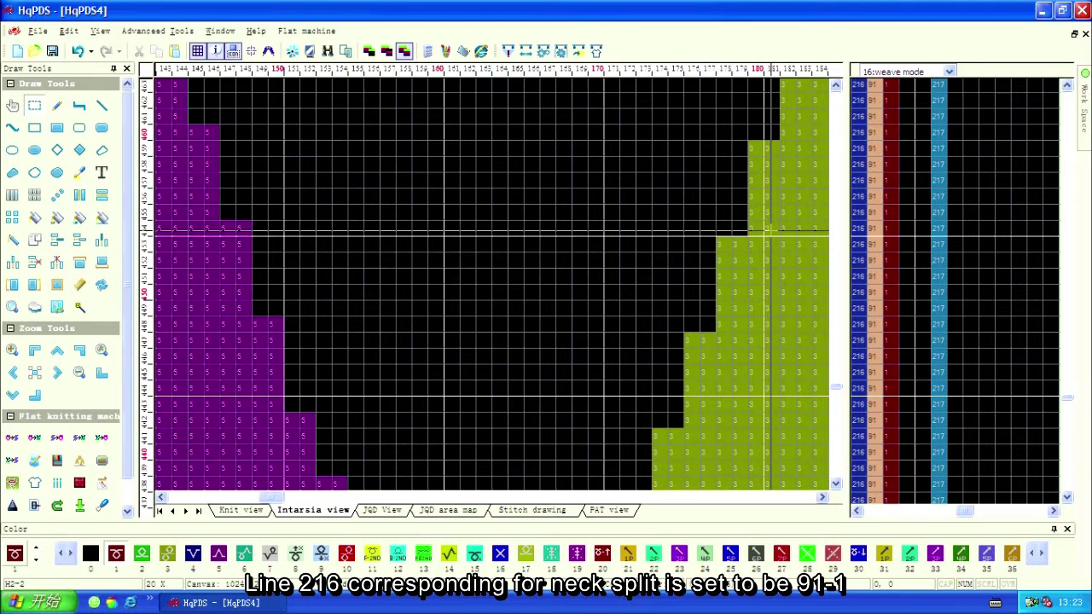
scroll(299, 284, "down", 3)
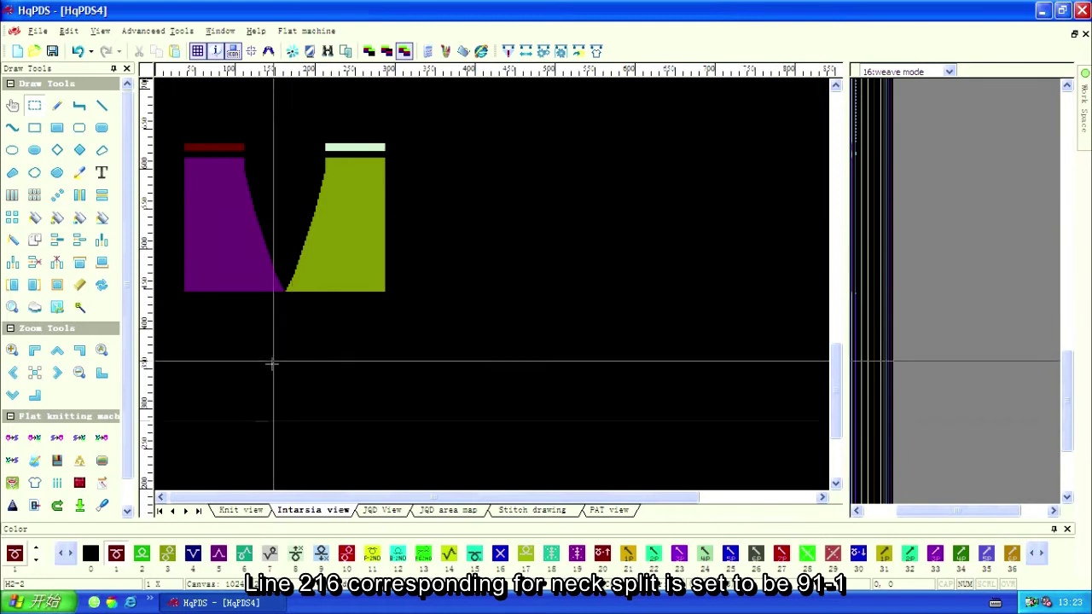
left_click(242, 510)
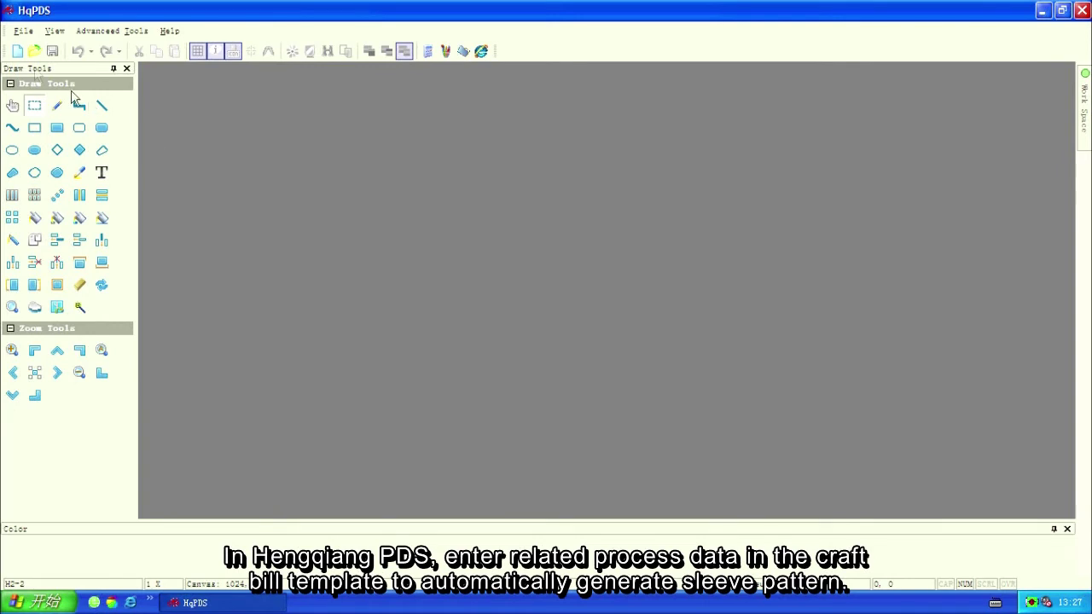
Create a new pattern for the H2-2 machine model with a 1024 * 2048 canvas.
left_click(19, 53)
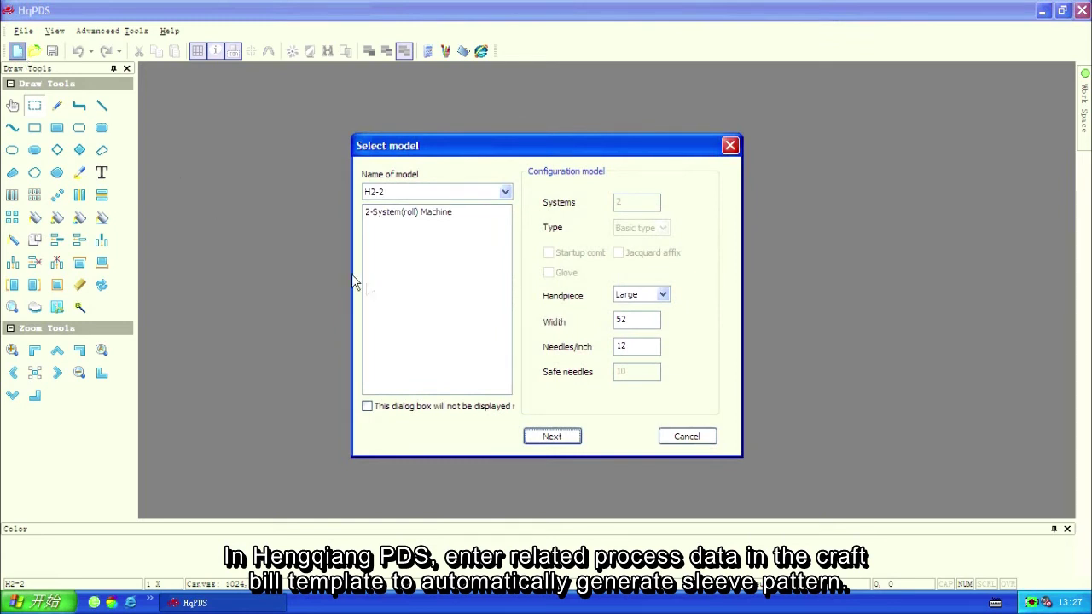
left_click(554, 439)
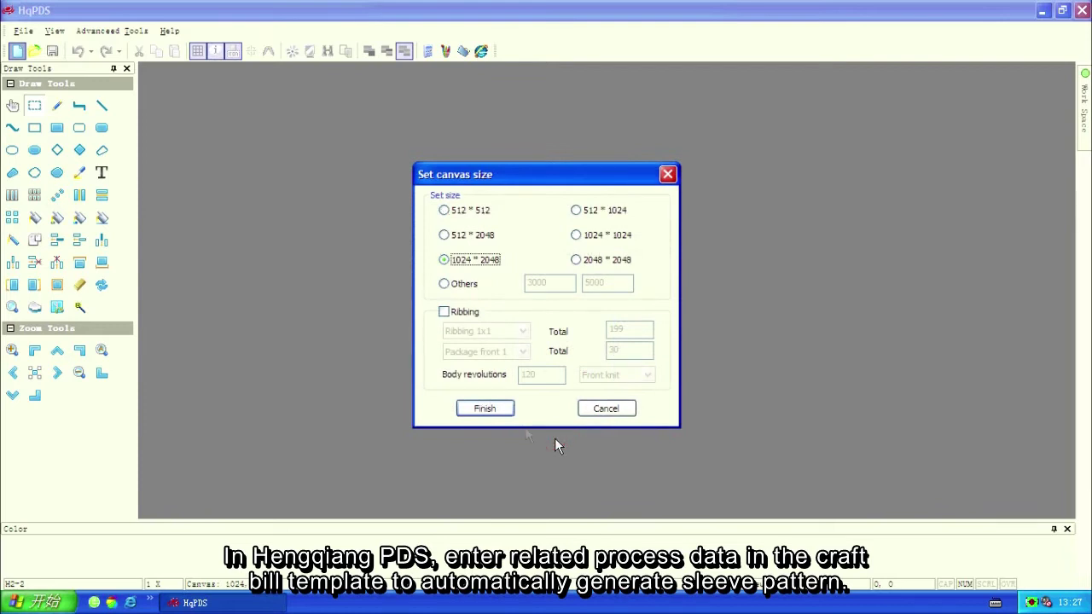
left_click(484, 411)
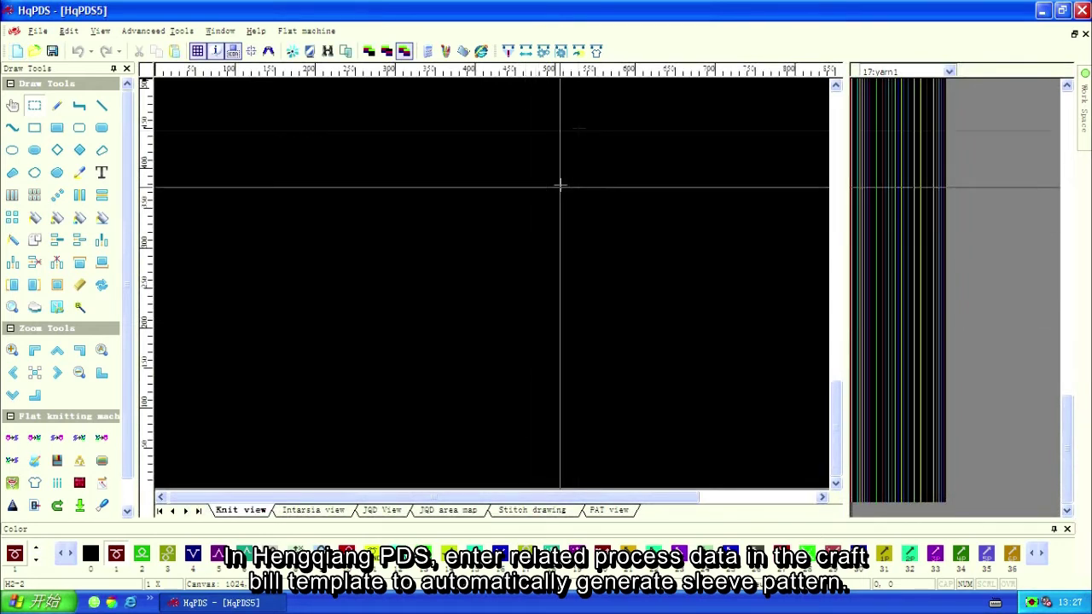
Start a new craft bill form with the startup comb turned off and Start Needles set to 223.
left_click(596, 51)
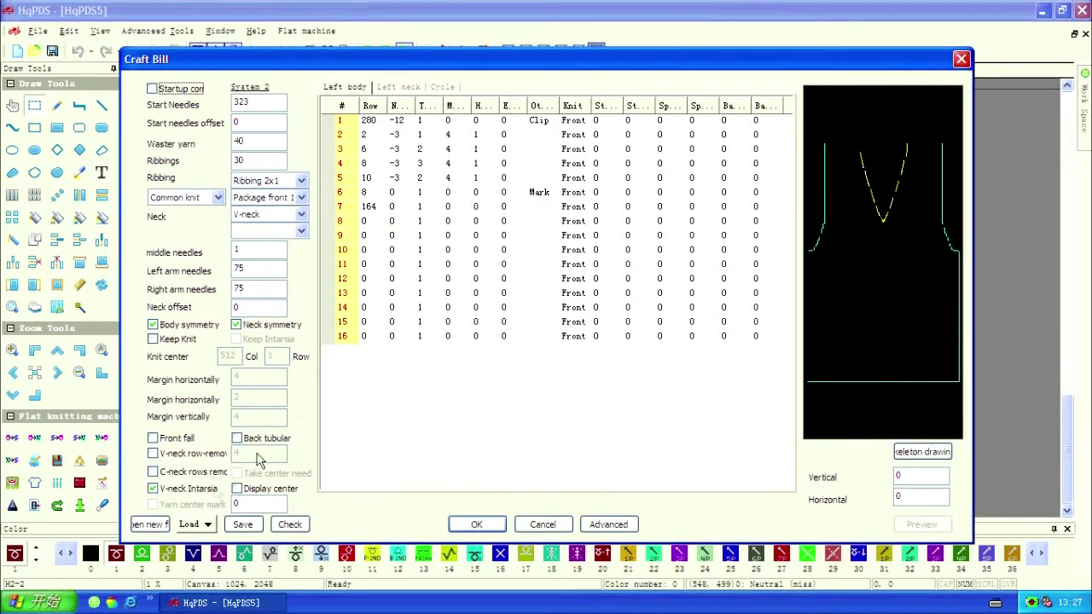
left_click(154, 525)
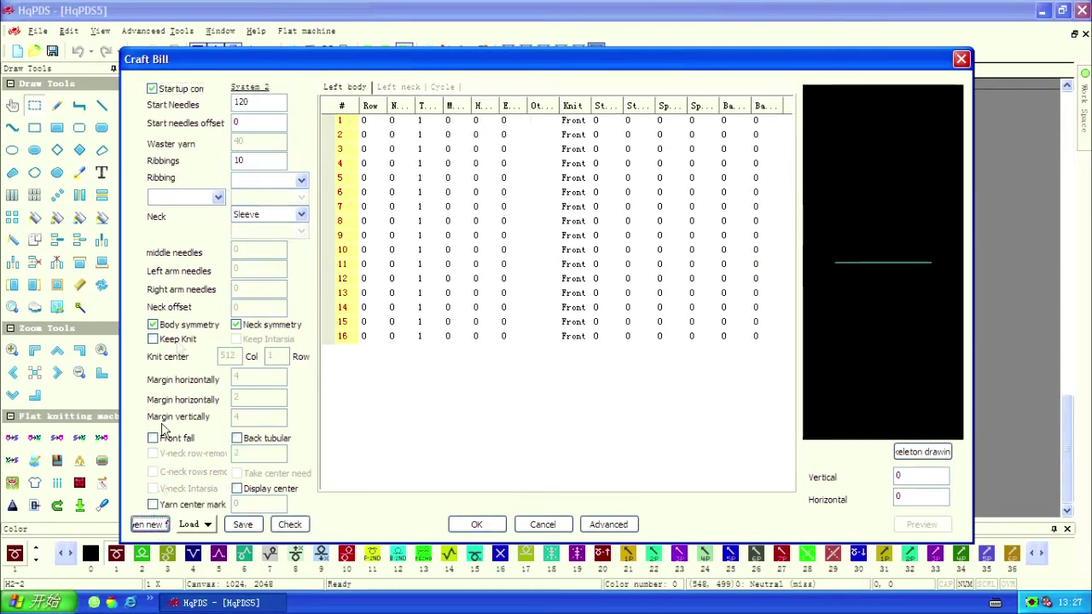
left_click(188, 91)
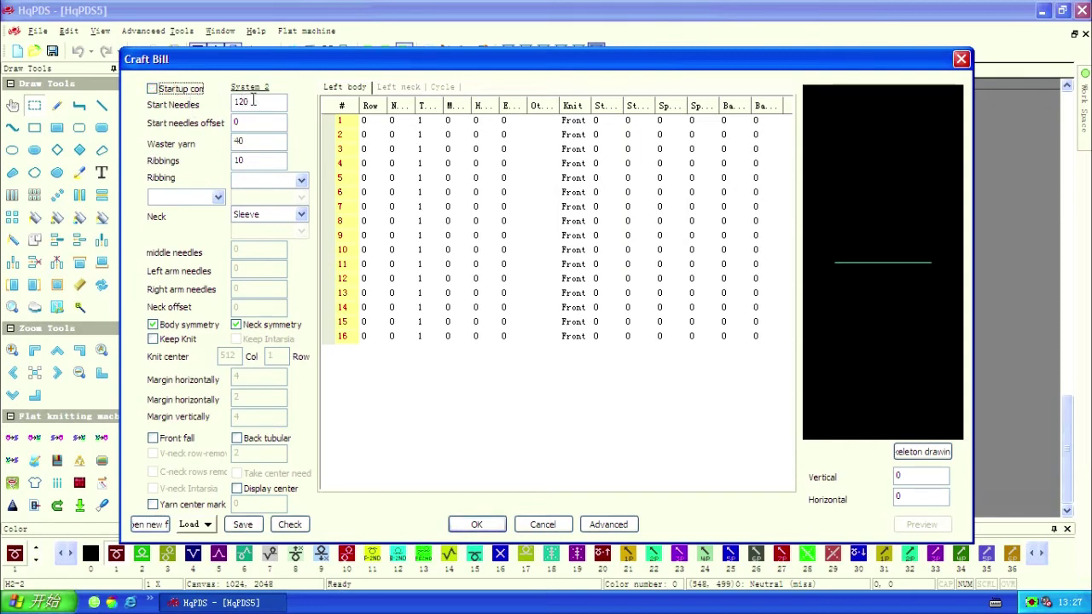
left_click_drag(253, 101, 229, 101)
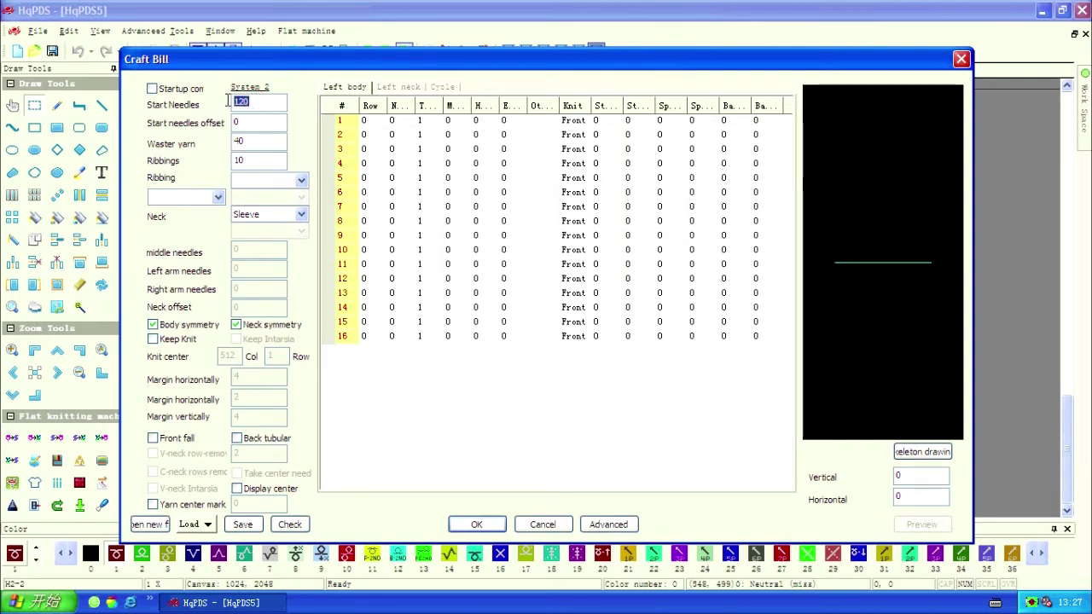
type("223")
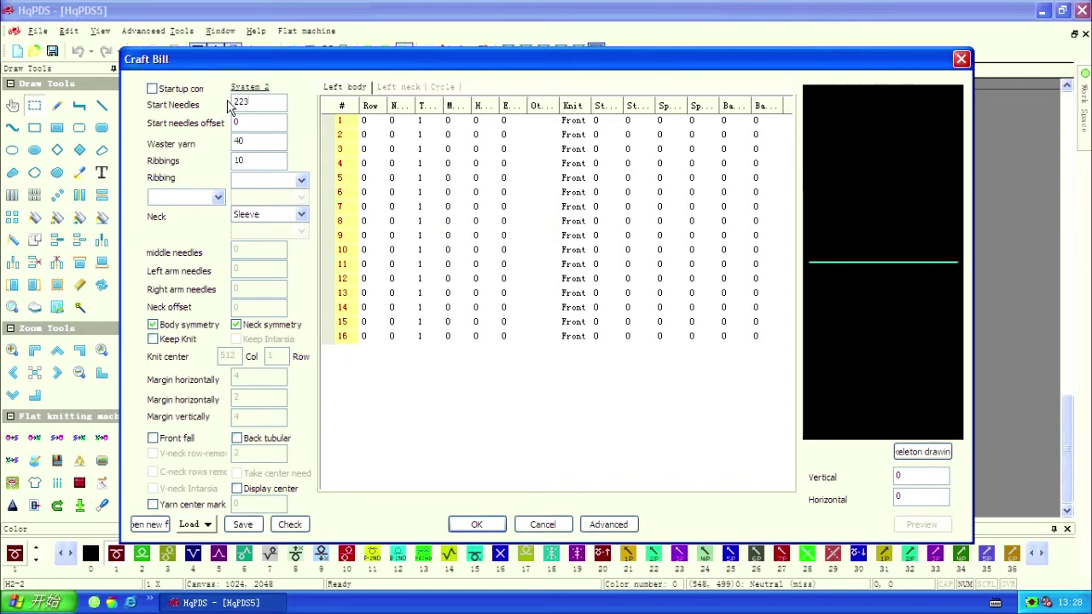
Set the ribbings to 25 with Ribbing 1x1 and Package front 1 in the craft bill.
double_click(242, 159)
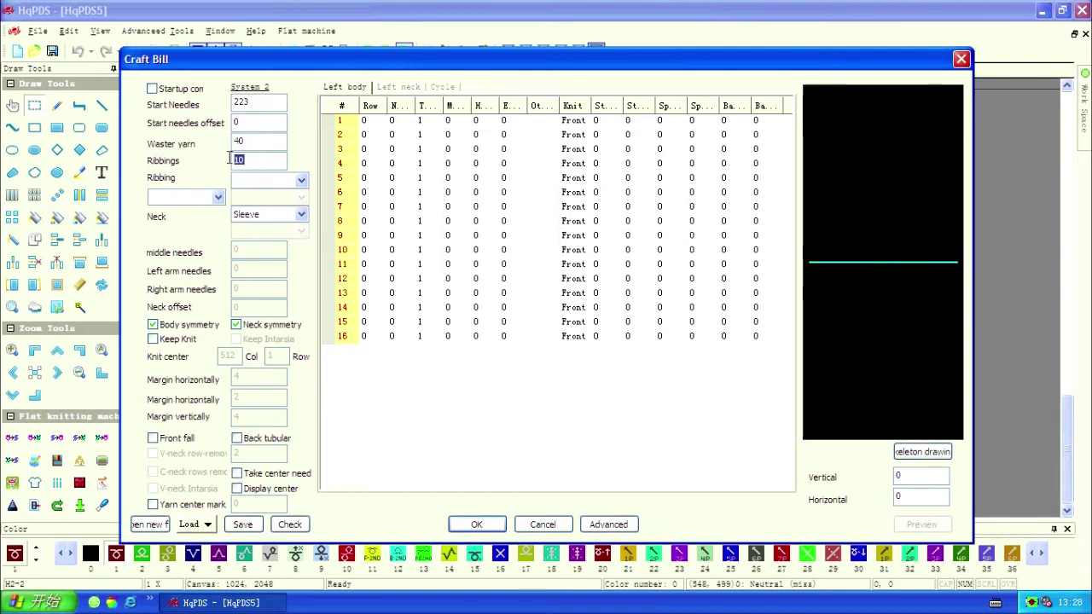
type("25")
left_click(301, 181)
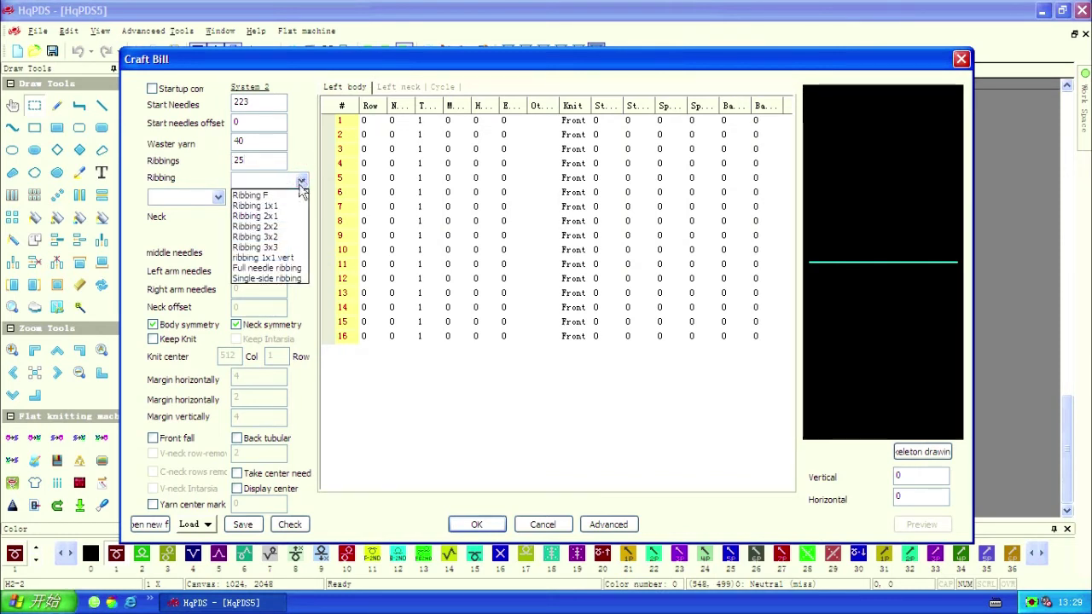
left_click(298, 208)
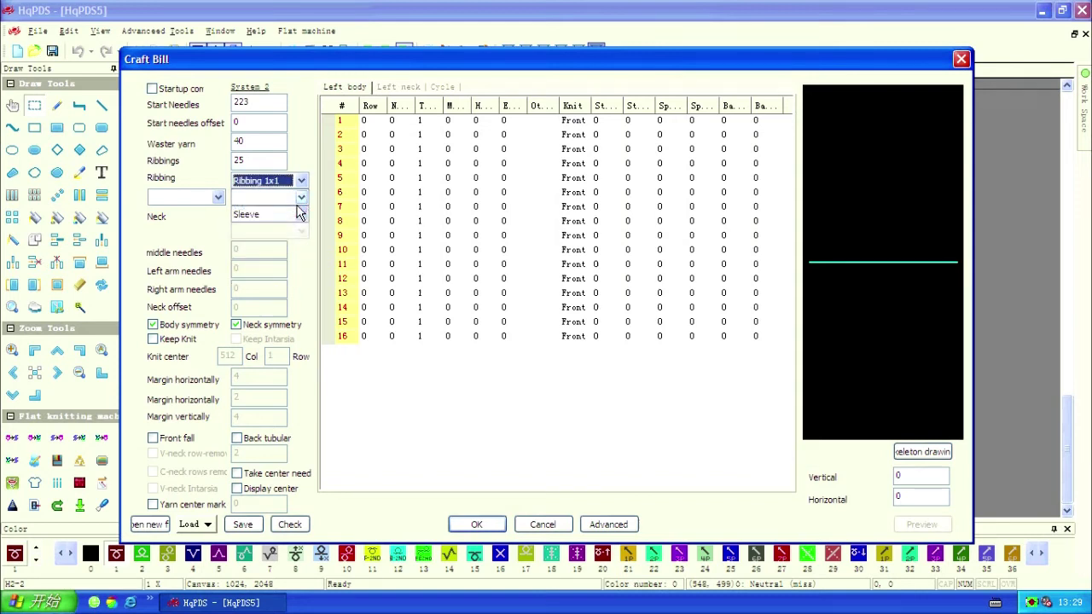
left_click(301, 197)
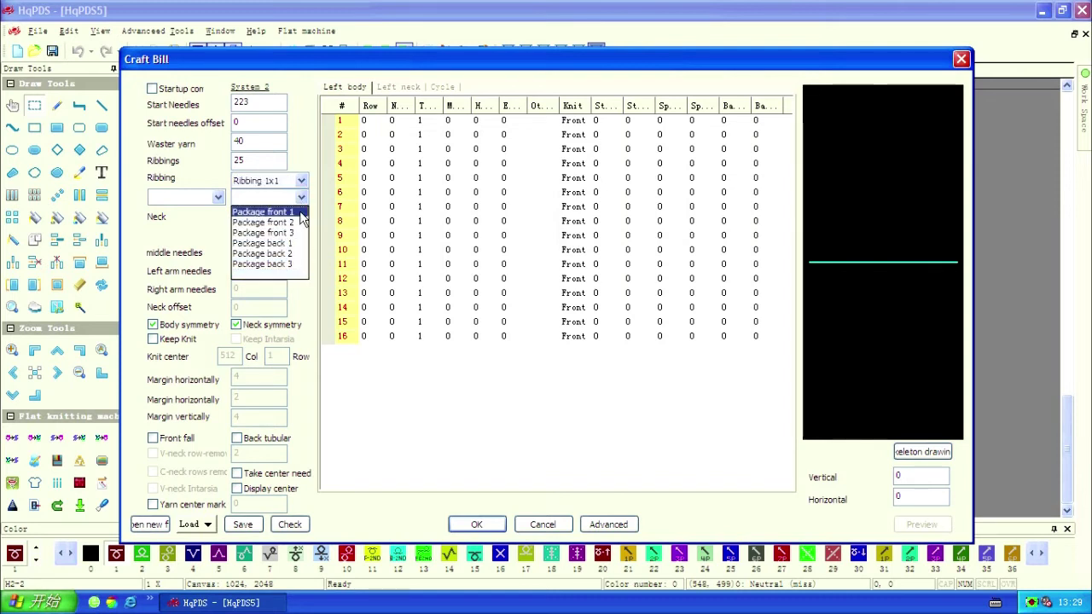
left_click(301, 215)
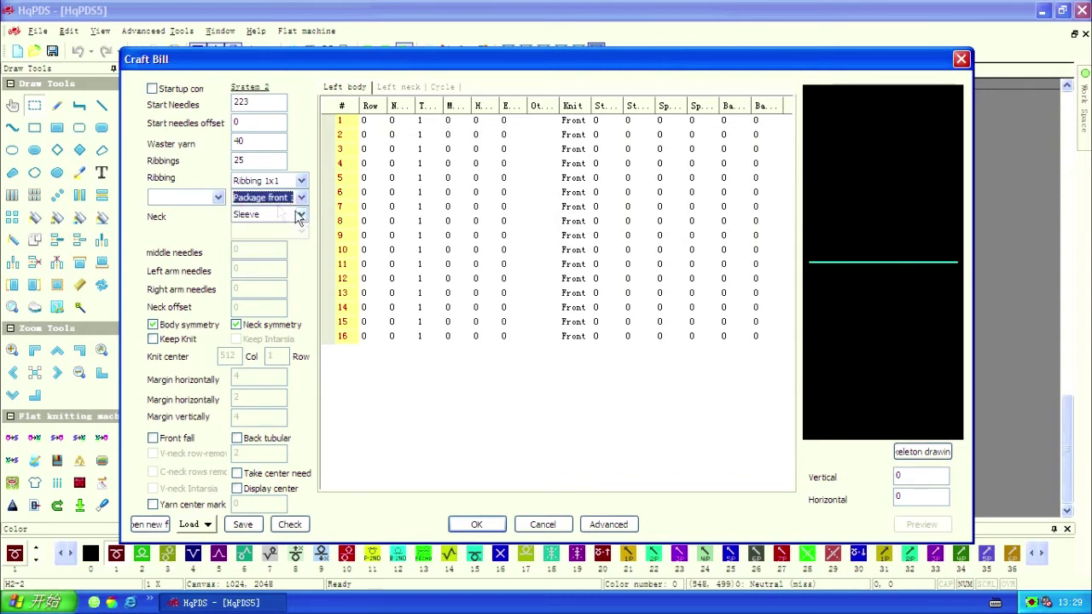
Choose Common knit below the ribbing type and set the neck to dummy (tuck).
left_click(219, 198)
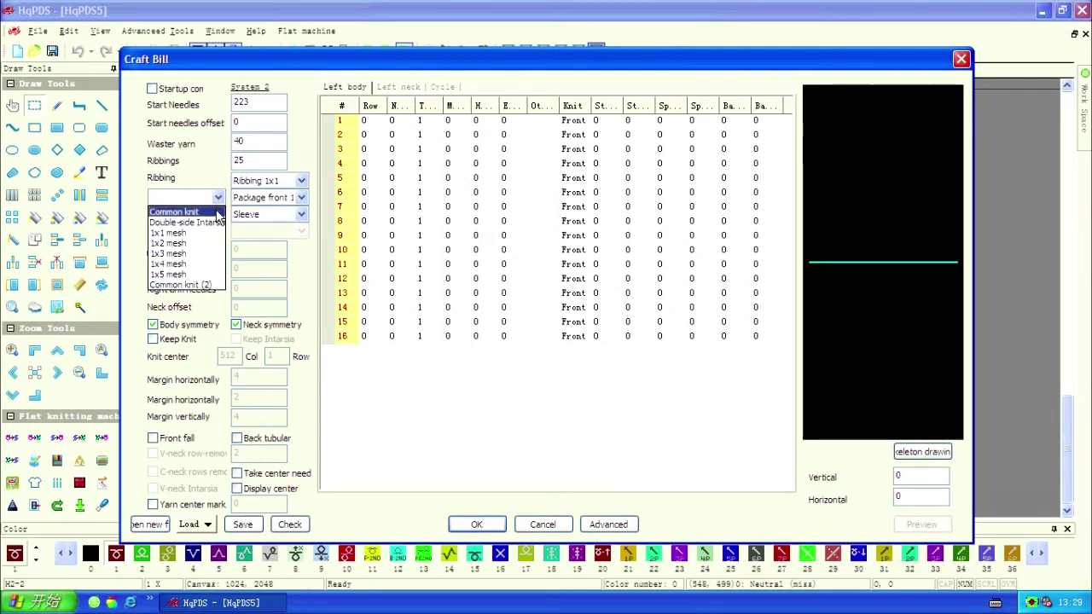
left_click(218, 212)
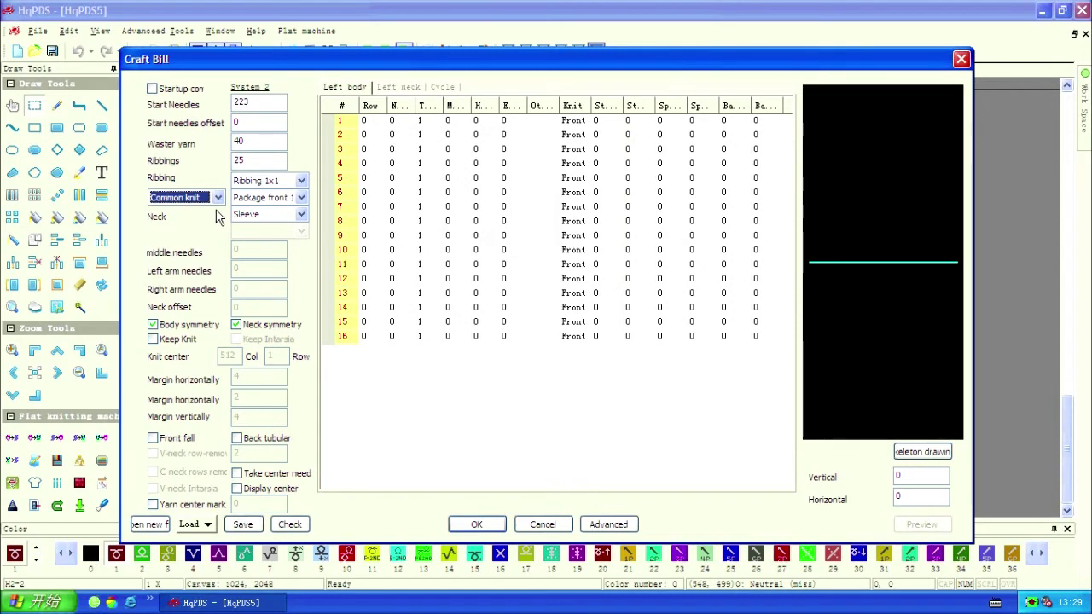
left_click(302, 215)
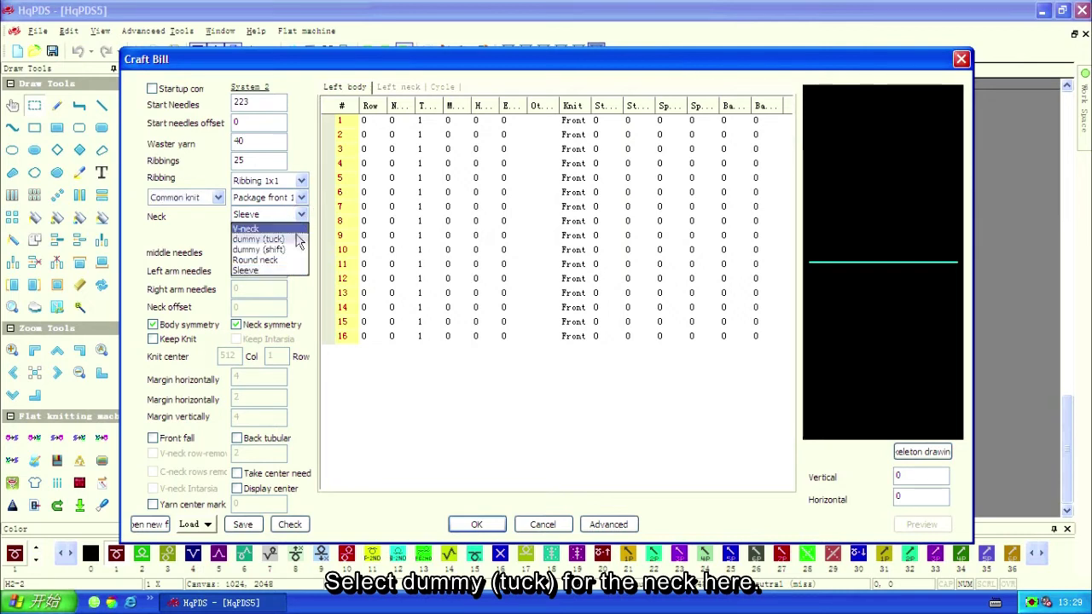
left_click(294, 240)
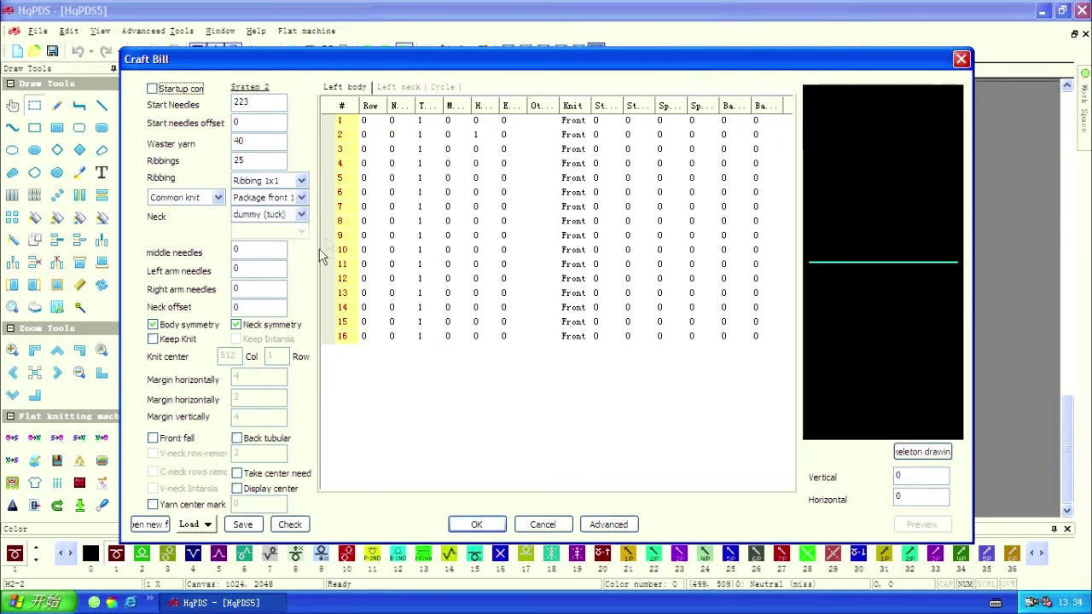
Fill line 1 of the left body table with 334 rows, -9 needles and the Clip option under Others.
left_click(369, 121)
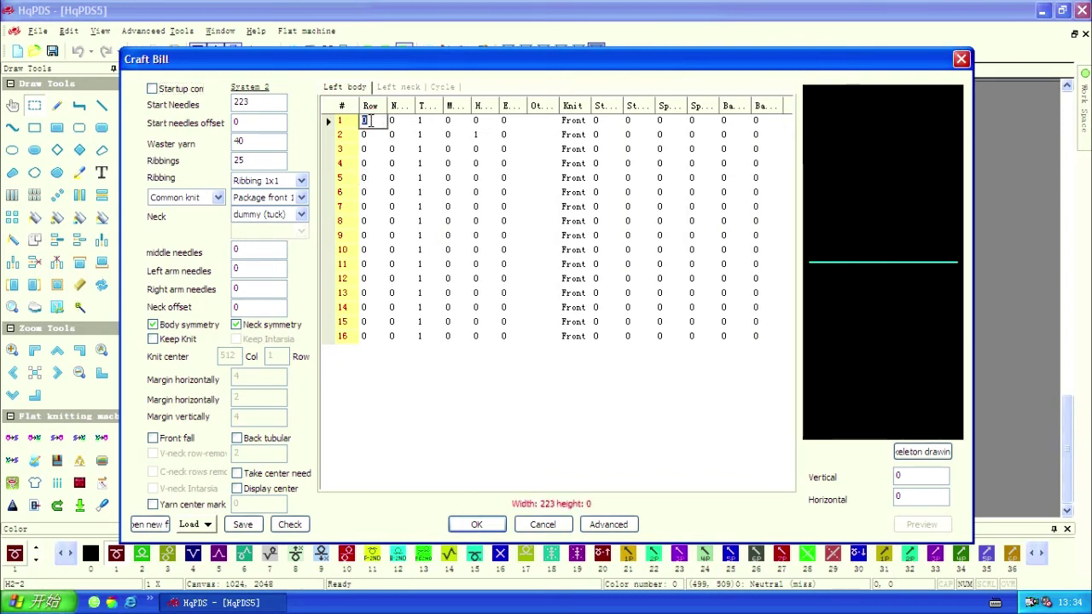
type("334")
left_click(392, 120)
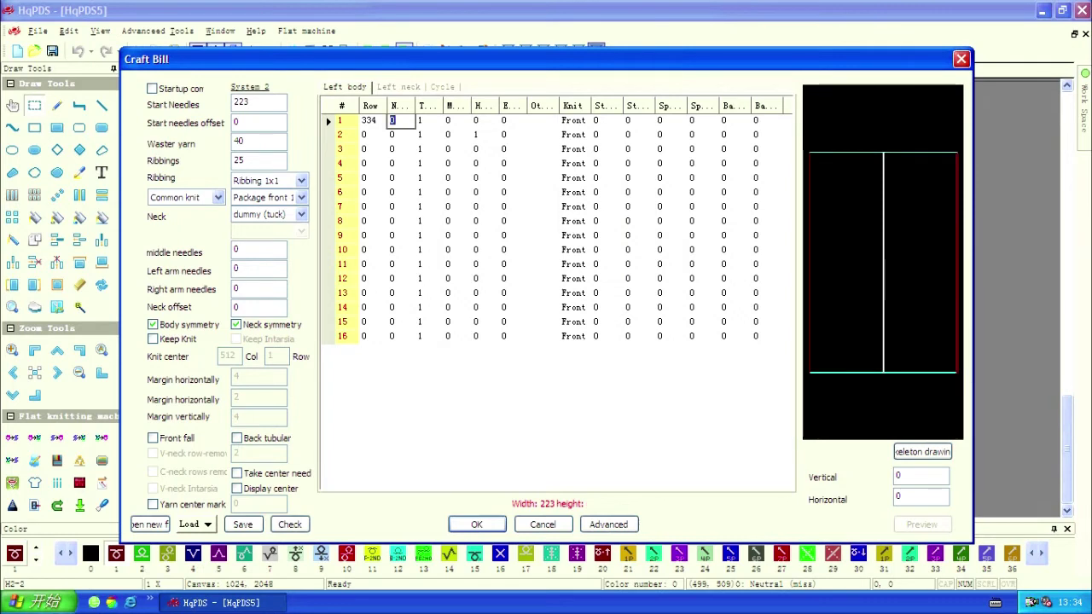
type("-9")
left_click(539, 122)
right_click(541, 125)
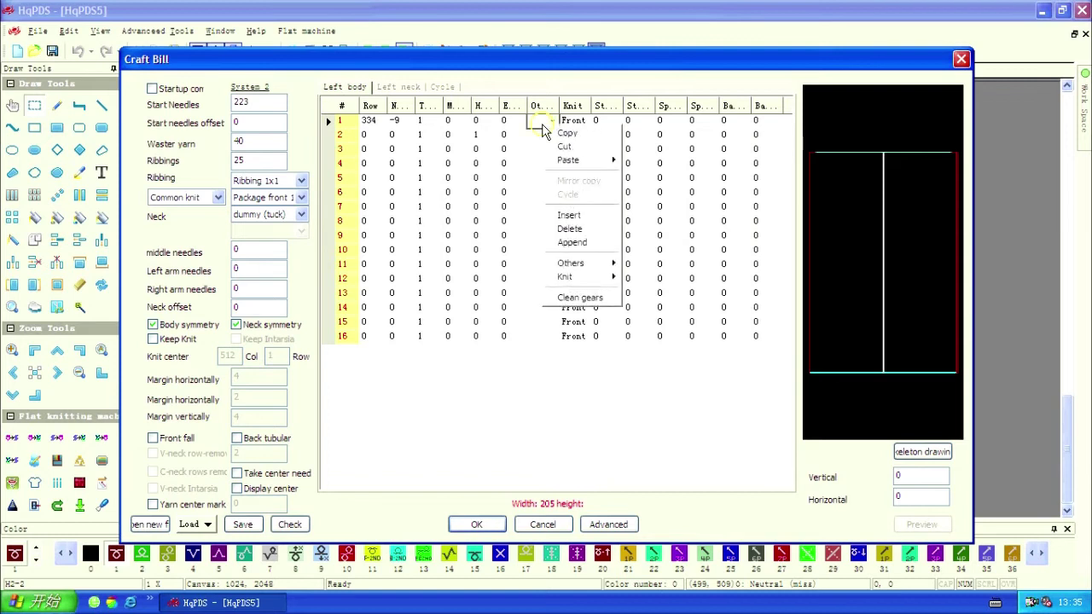
mouse_move(555, 266)
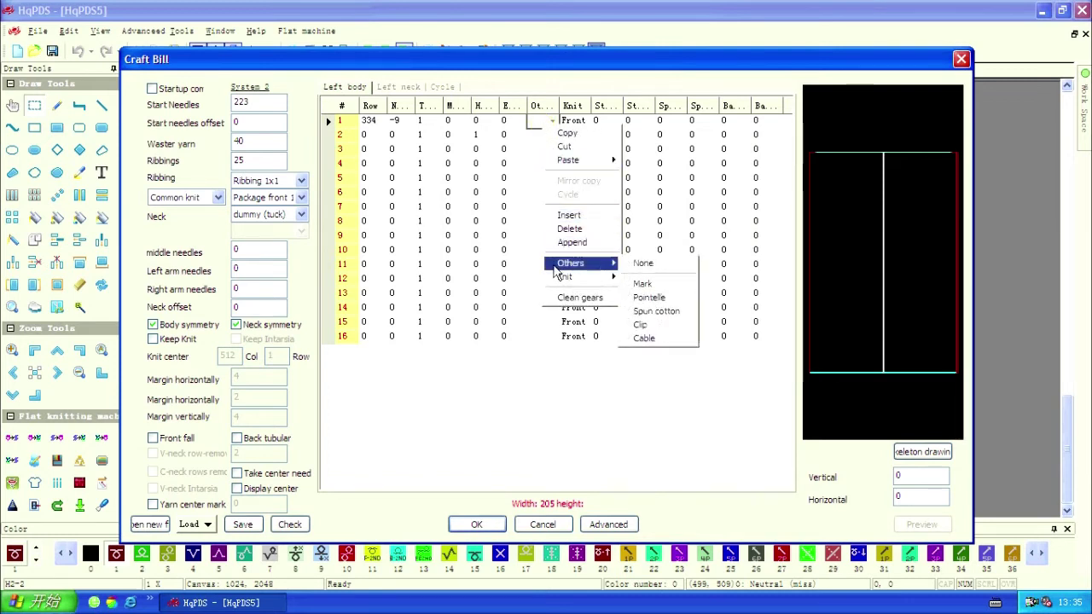
left_click(658, 322)
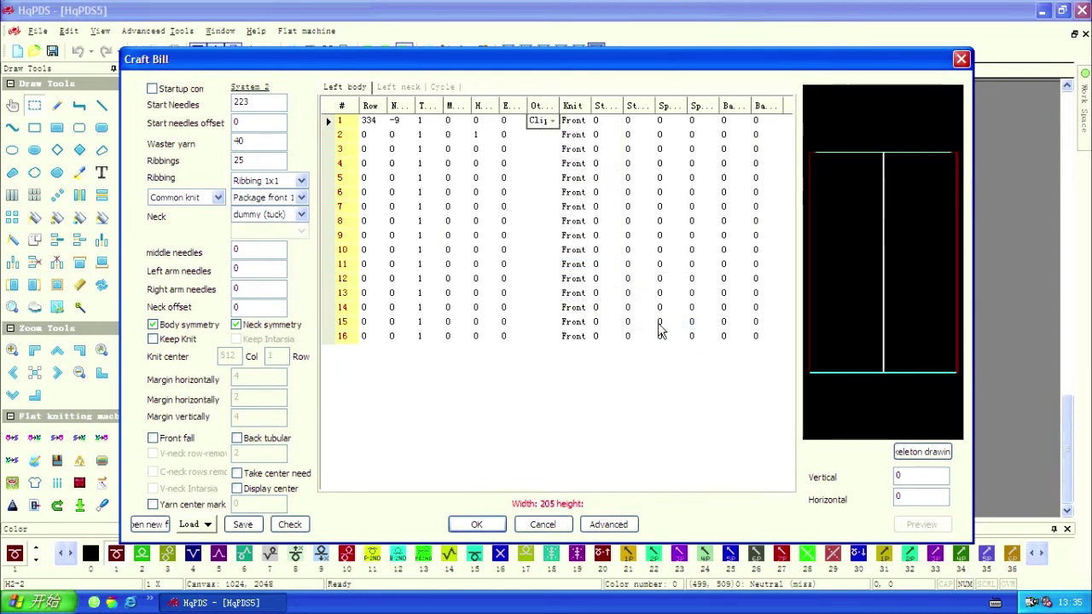
Fill line 2 of the left body table with 2 rows, -2 needles and a margin of 5.
left_click(376, 135)
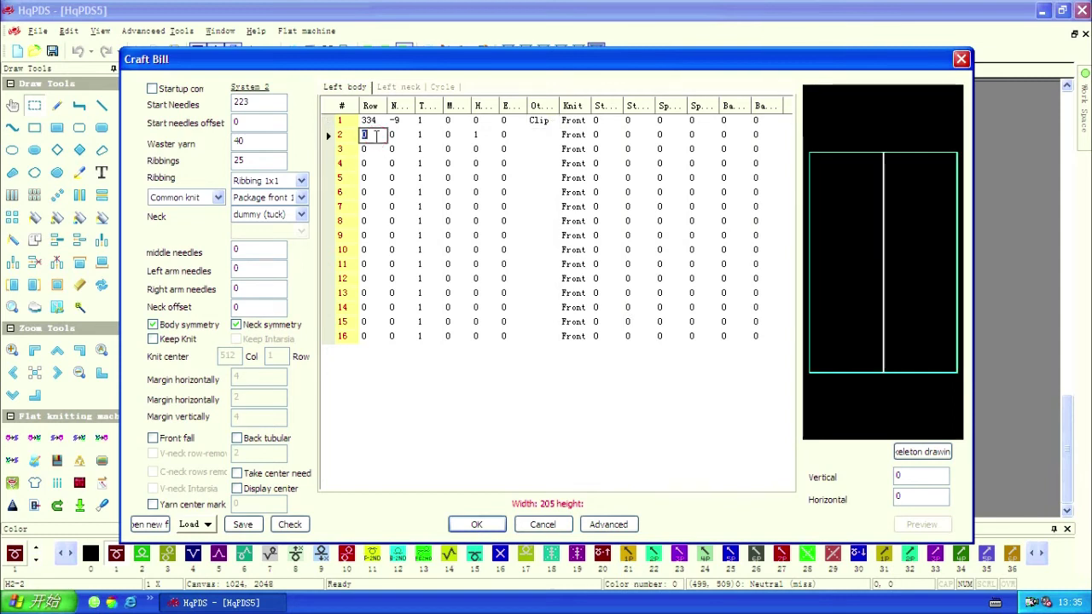
type("2")
key("Tab")
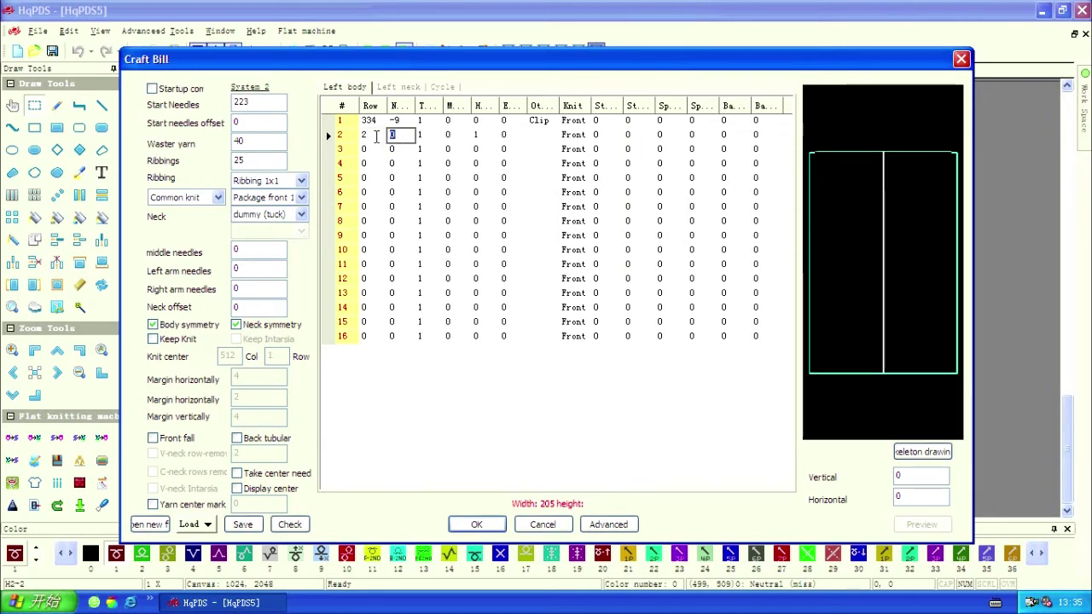
type("-2")
key("Tab")
key("Tab")
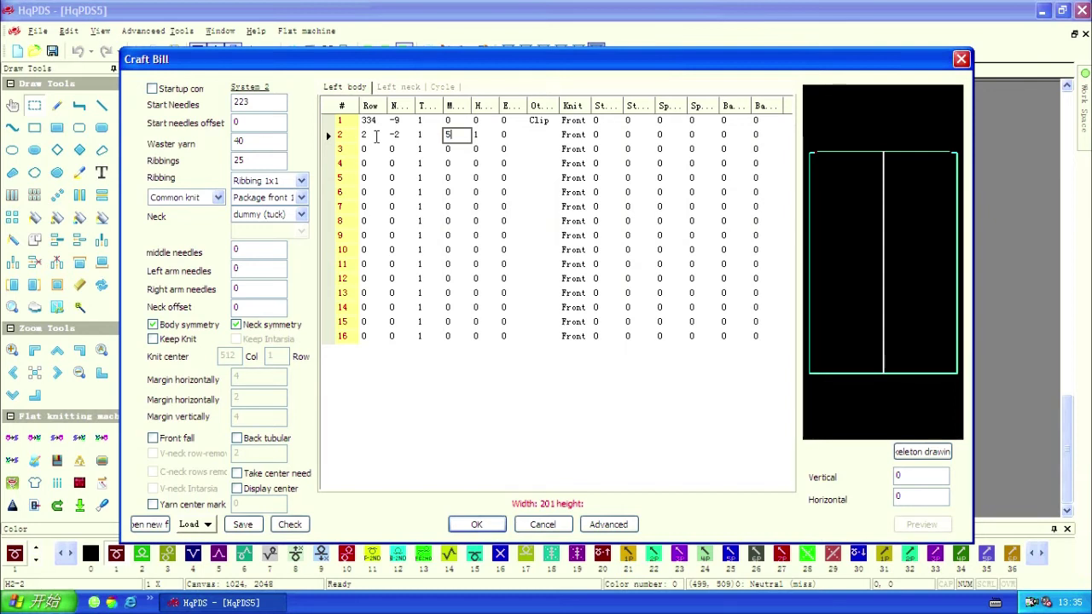
key("Down")
Fill line 3 of the left body table with 4 rows, -2 needles, 3 times, margin 5 and hidden value 1.
key("Left")
key("Left")
key("Left")
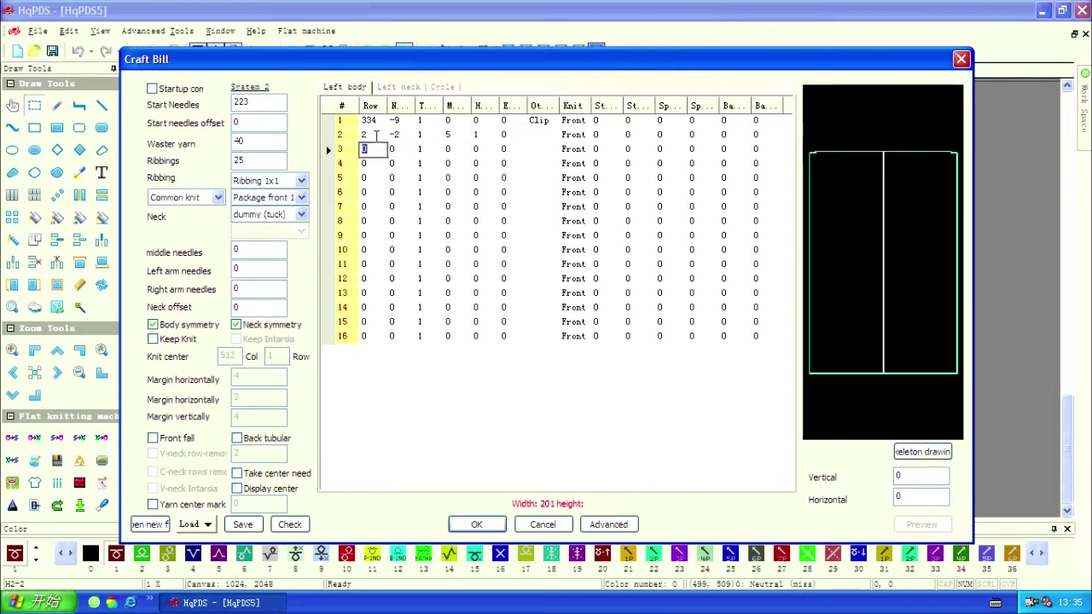
type("4")
key("Right")
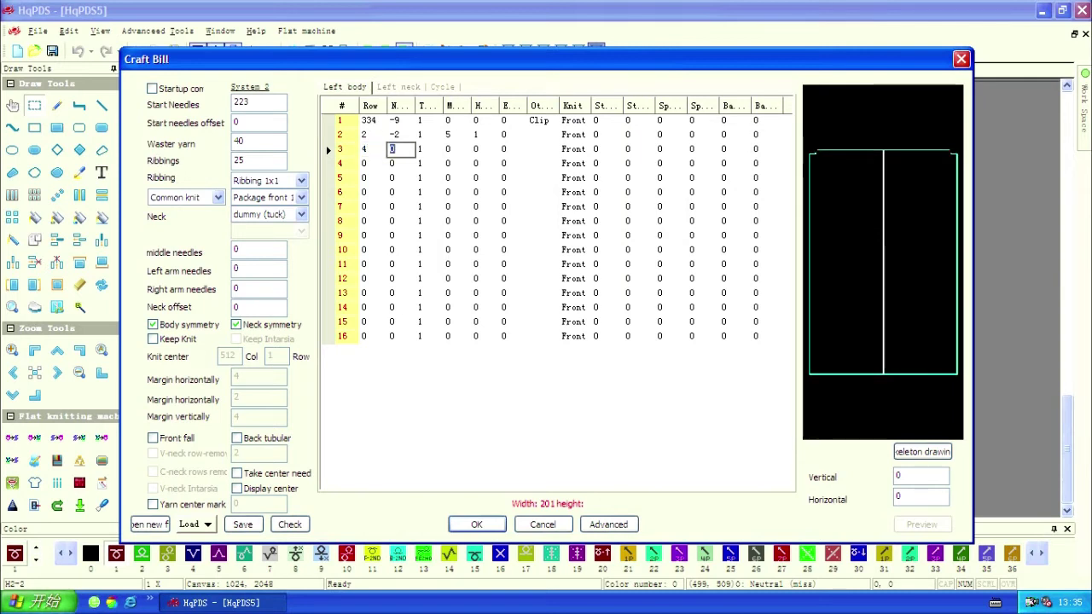
type("-2")
key("Right")
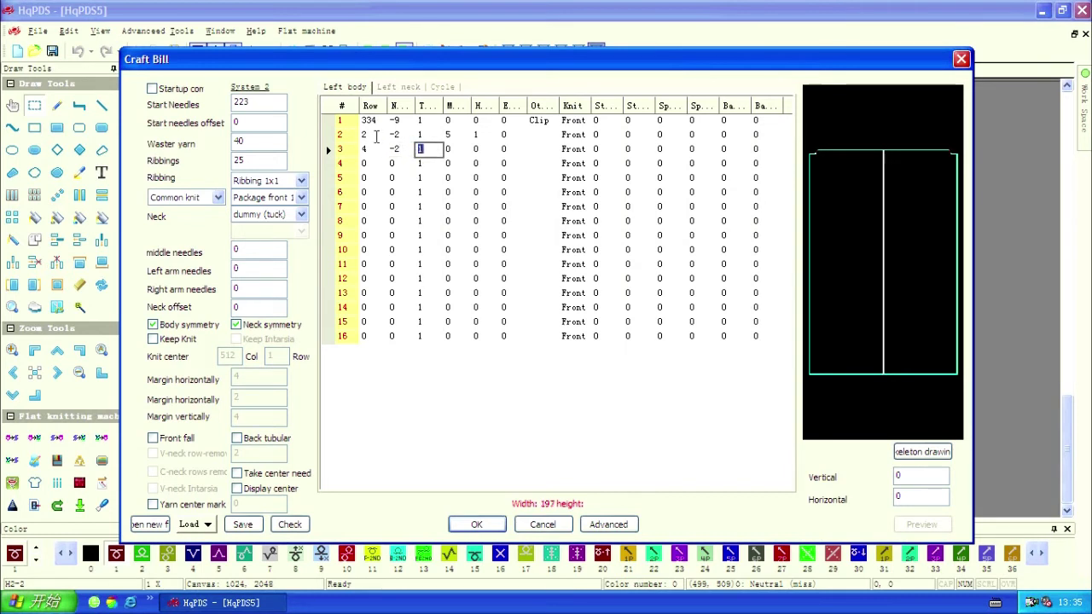
type("3")
key("Right")
type("8")
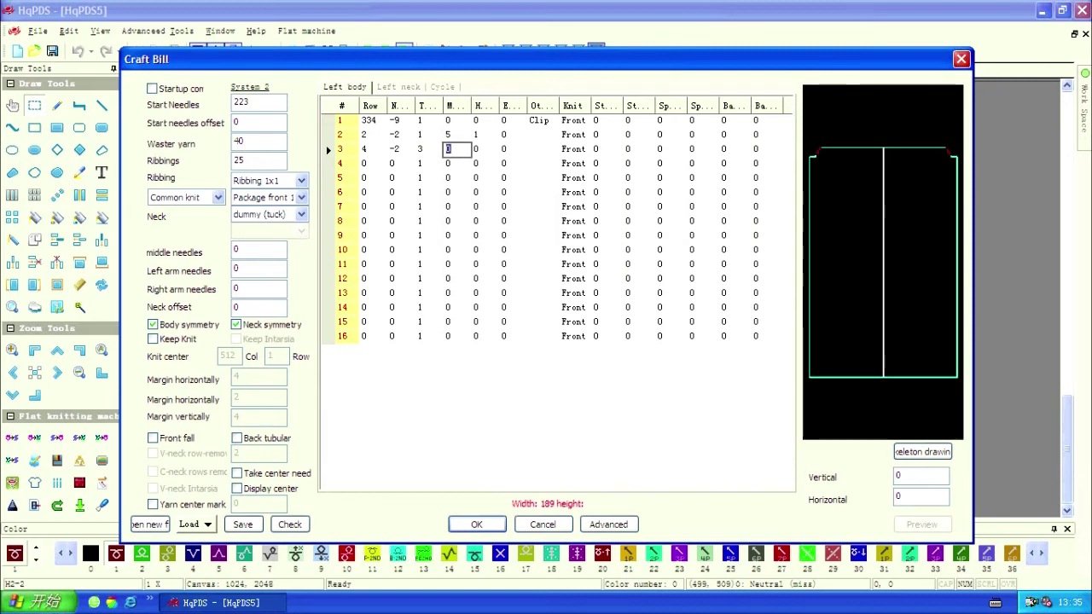
key("Tab")
type("1")
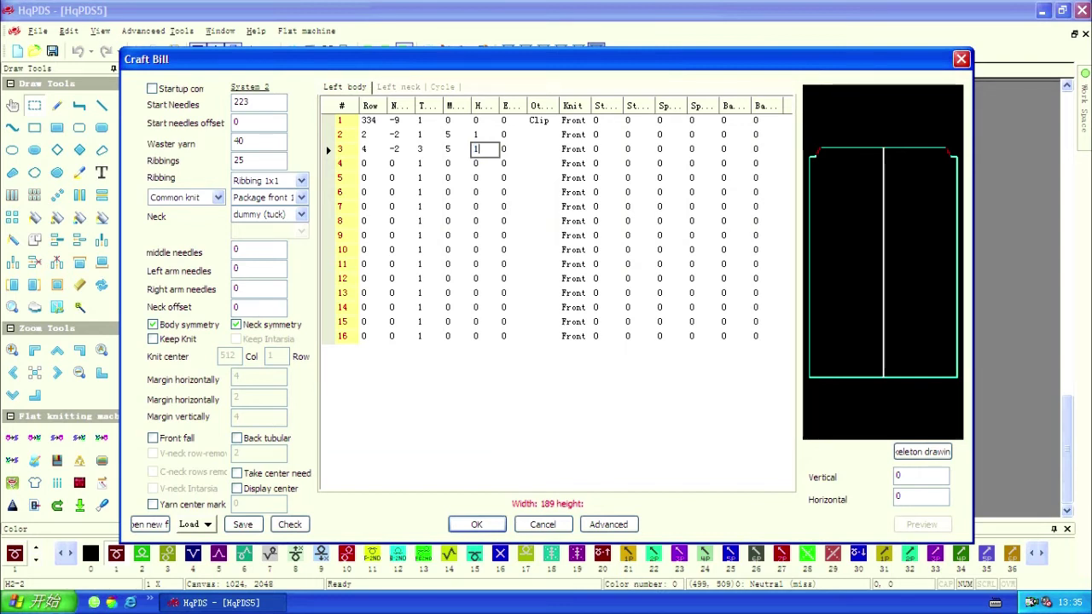
key("Return")
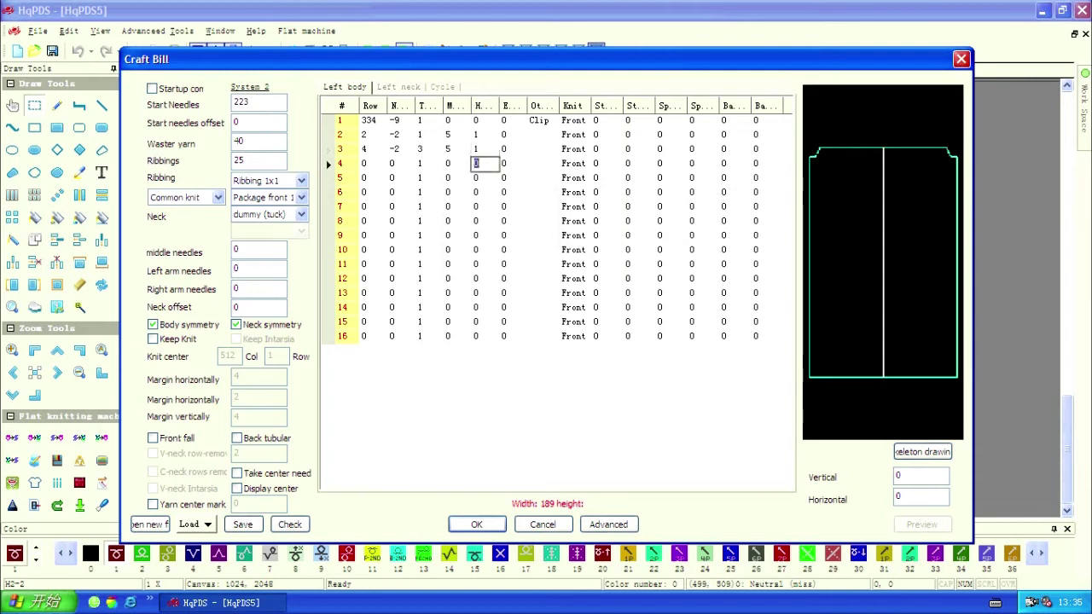
Fill line 4 of the left body table with 6 rows, -2 needles, 5 times, margin 5 and hidden value 1.
key("shift+Tab")
key("shift+Tab")
key("shift+Tab")
key("shift+Tab")
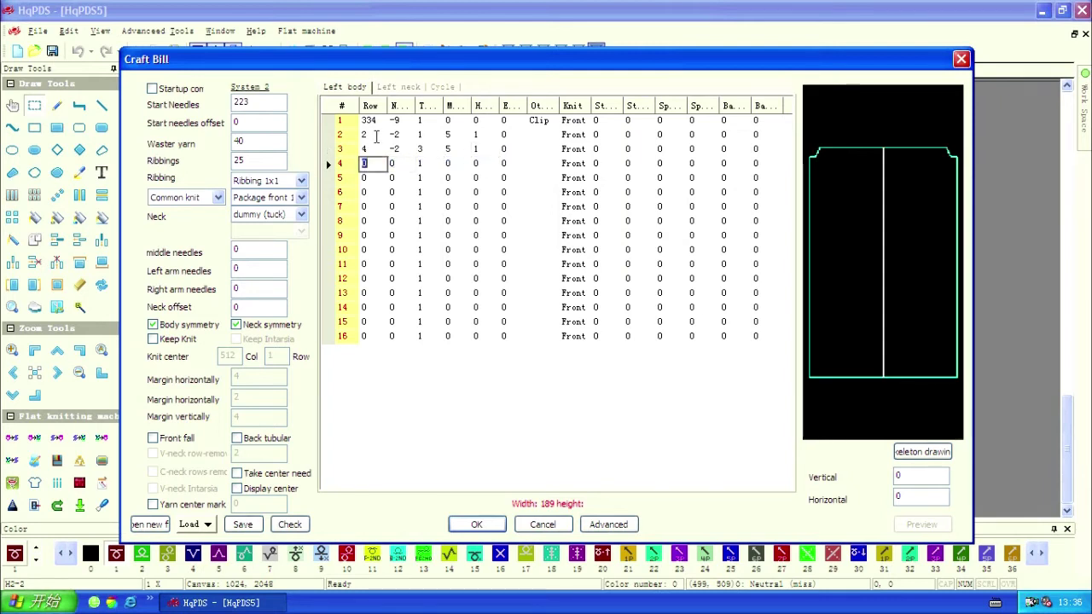
type("6")
key("Tab")
type("-2")
key("Tab")
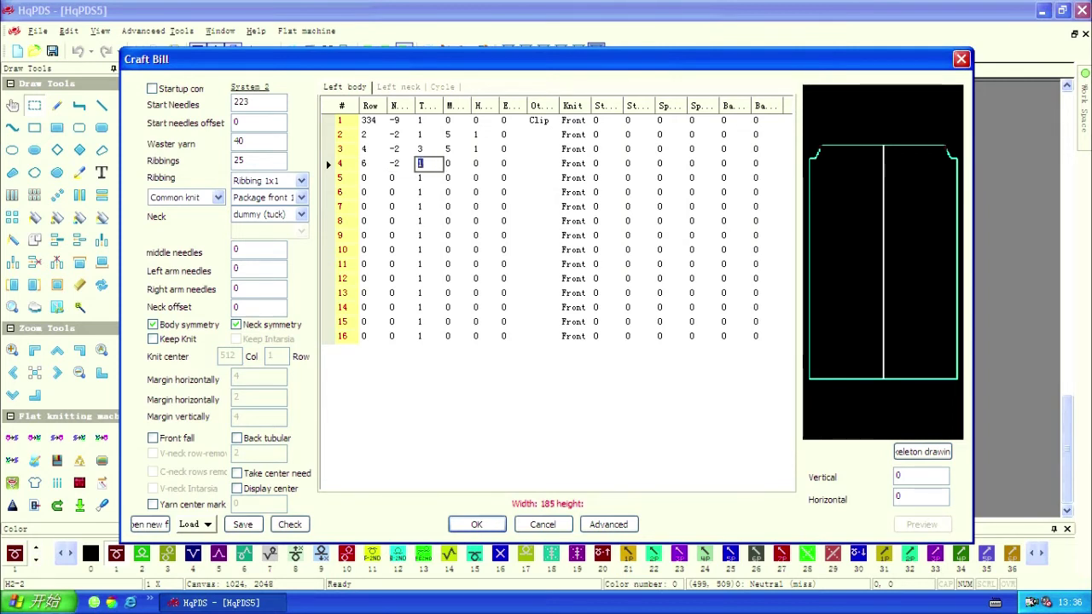
type("5")
key("Tab")
type("5")
key("Tab")
type("1")
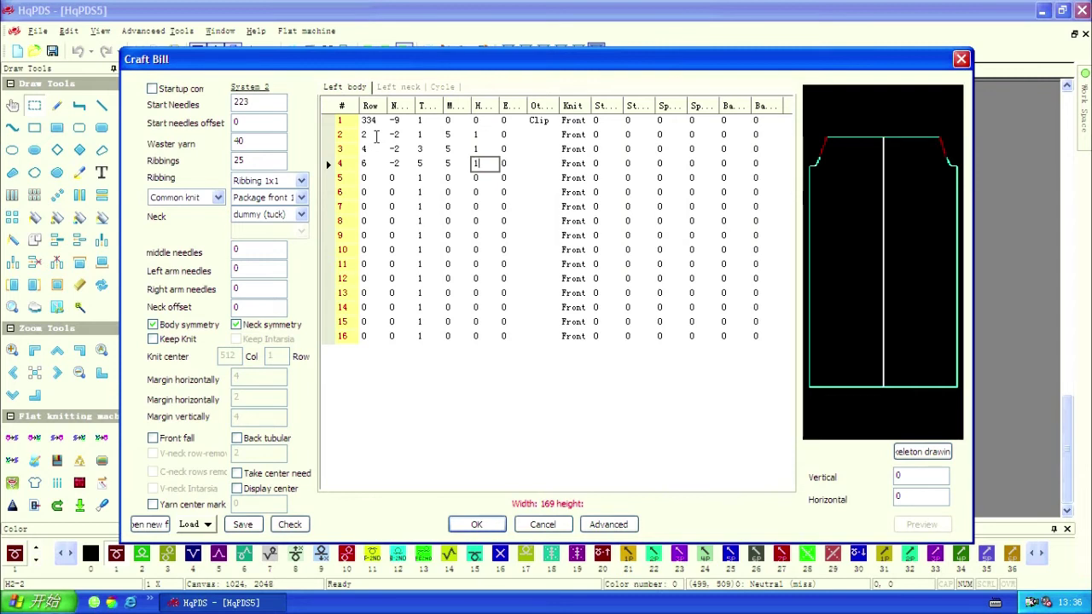
key("Down")
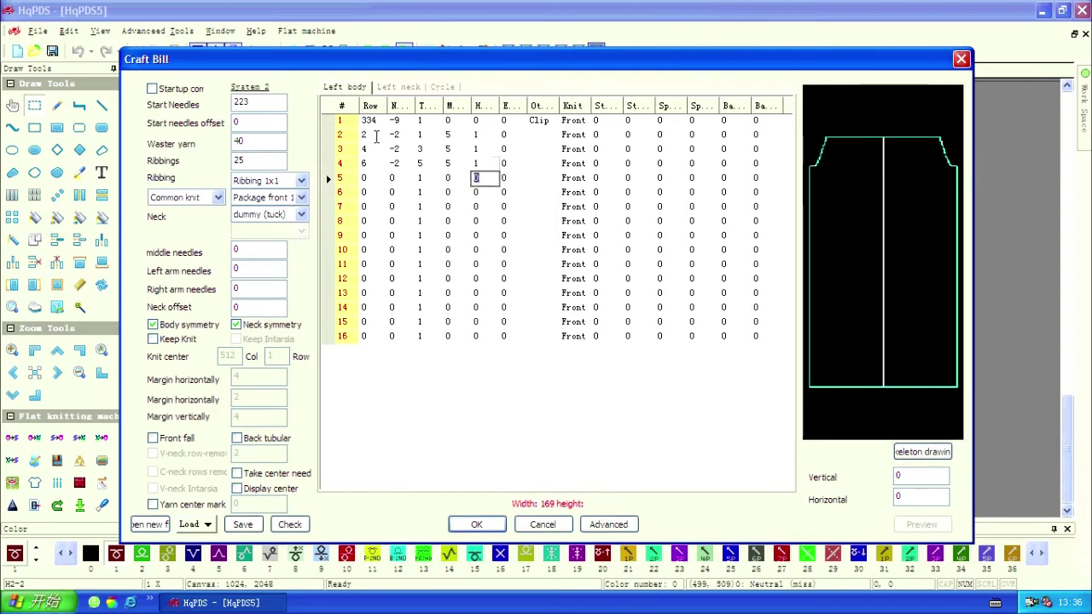
Set line 5 of the left body table to 126 rows and check the outline in the enlarged skeleton drawing.
key("Left")
key("Left")
key("Left")
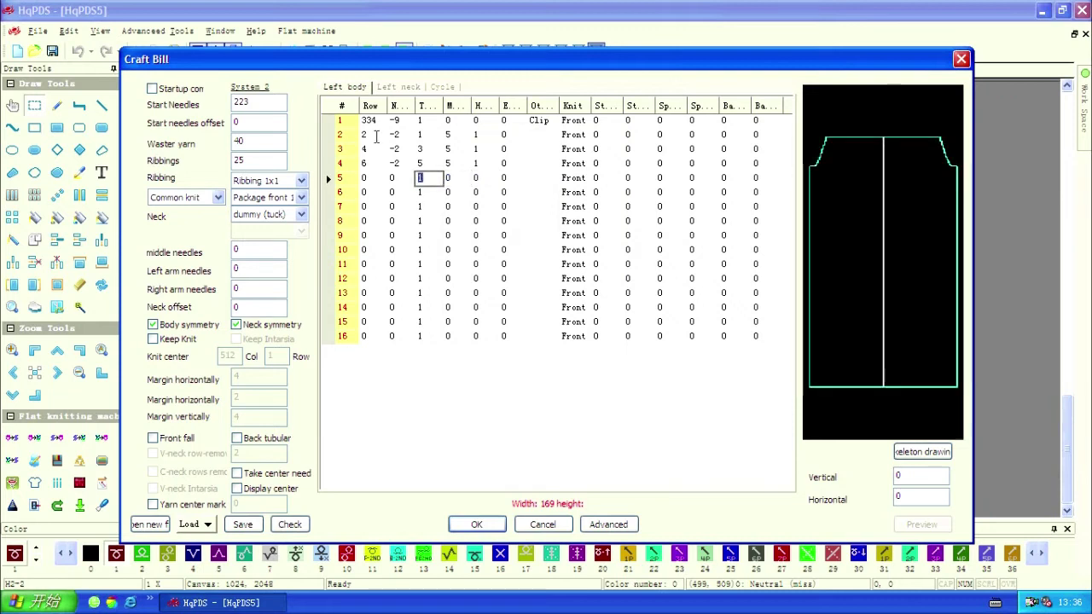
key("Left")
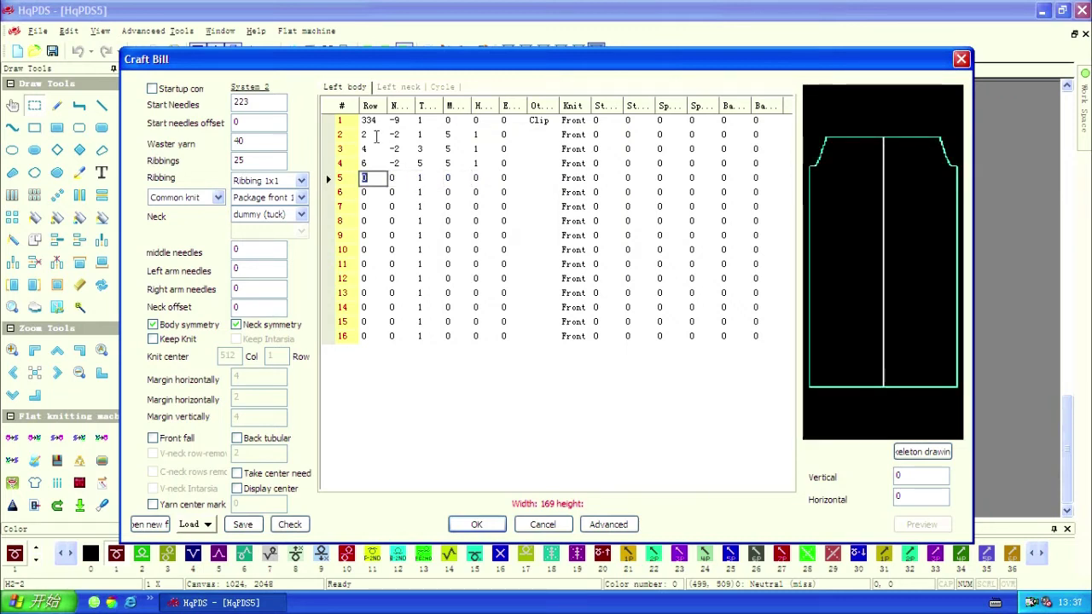
type("126")
left_click(412, 371)
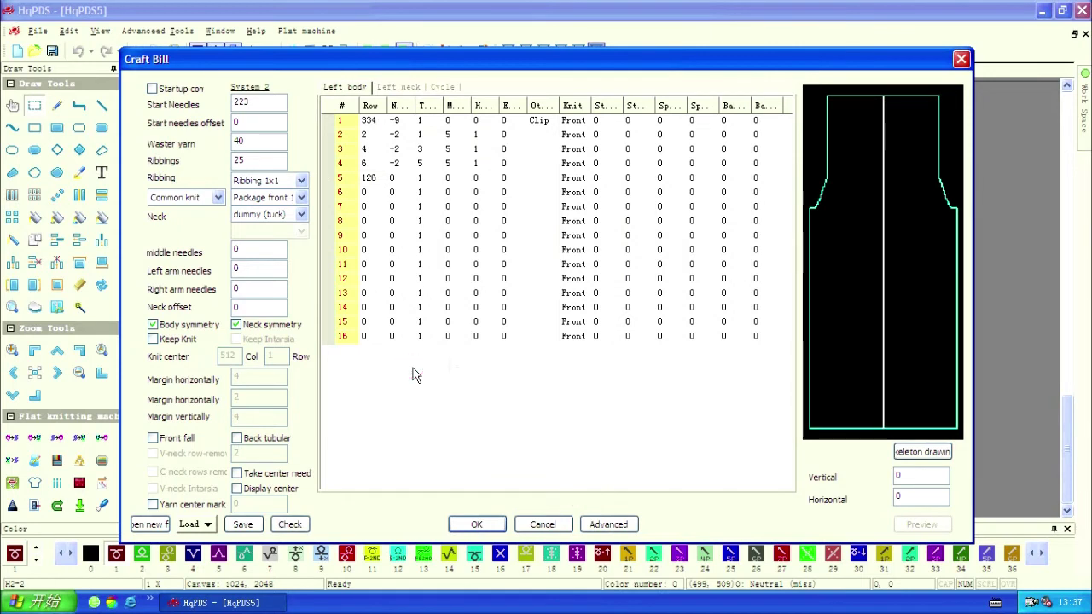
left_click(866, 368)
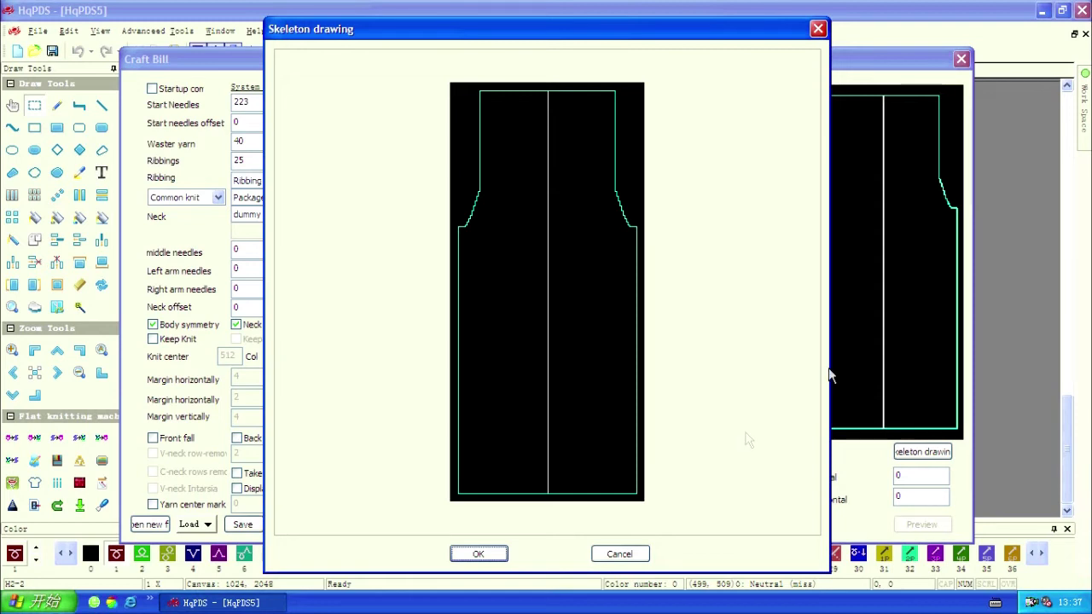
left_click(621, 554)
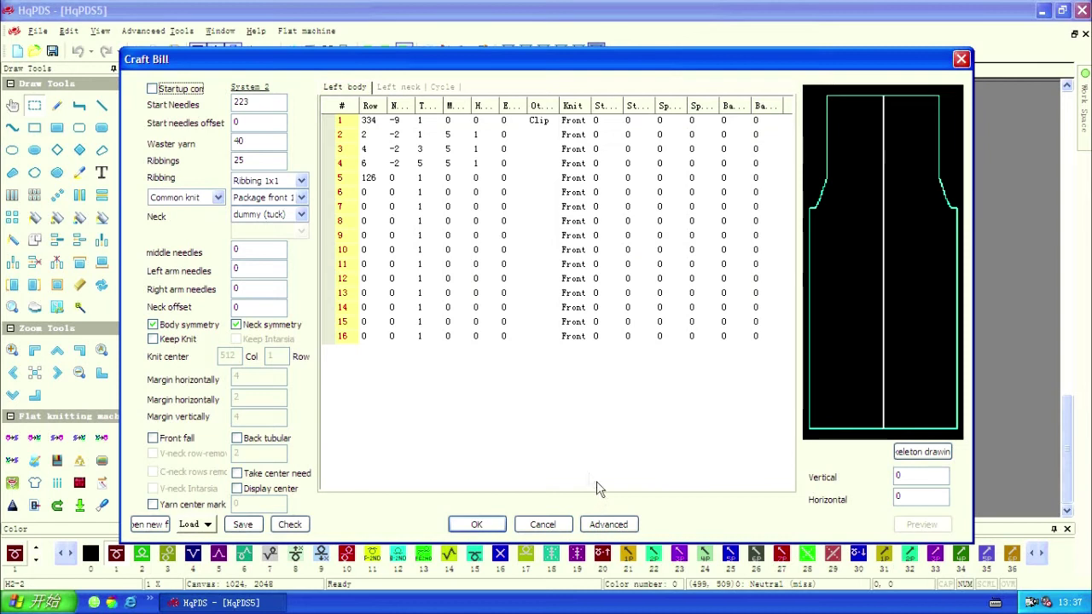
Set the middle needles for the neck to 25.
double_click(242, 247)
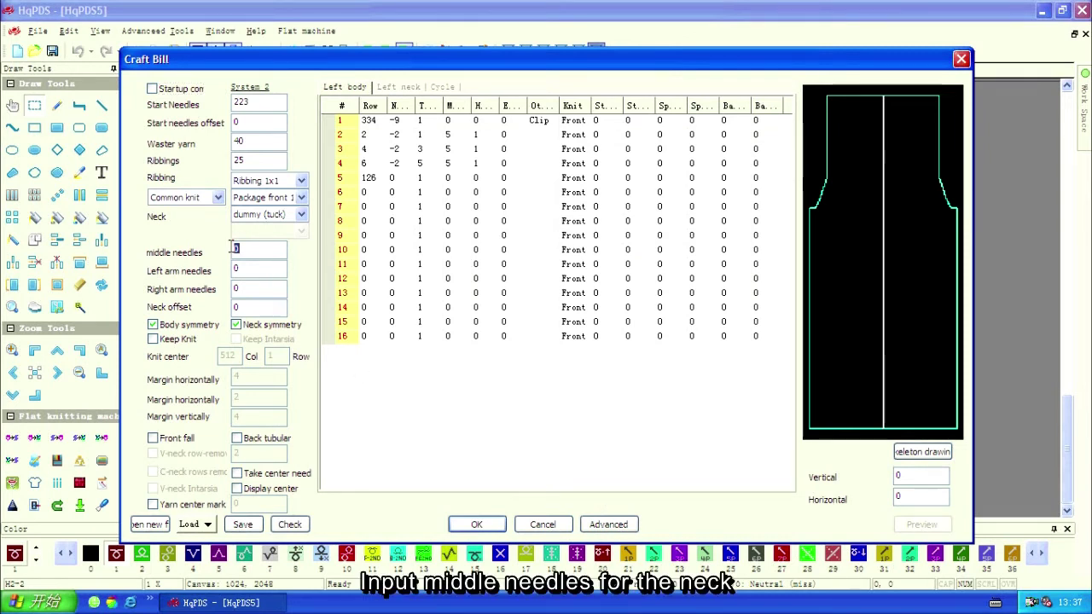
type("25")
left_click(450, 383)
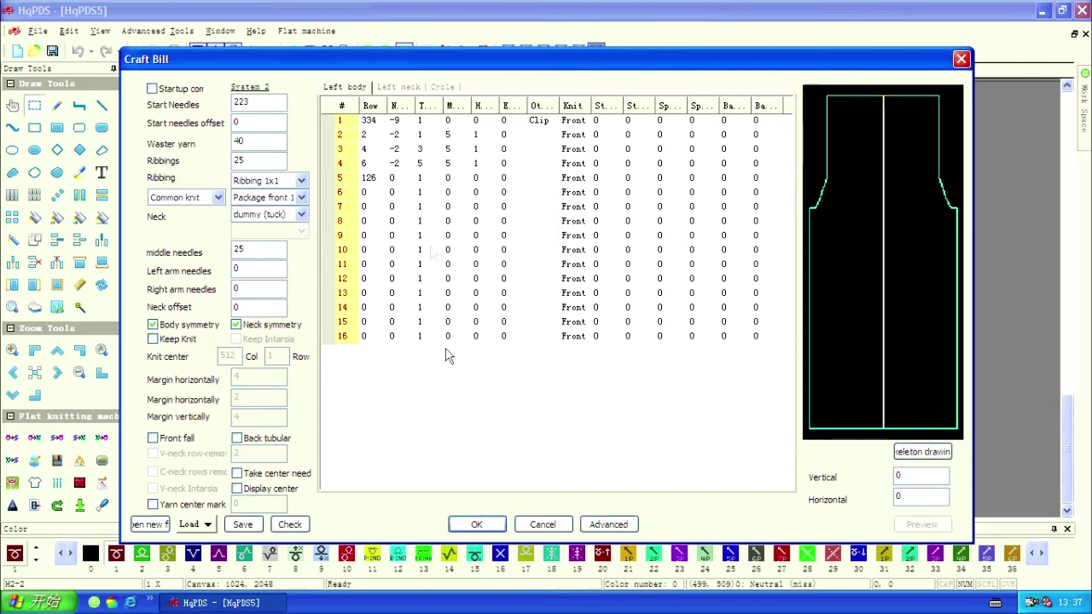
Fill line 1 of the left neck table with 2 rows, 2 needles and 5 times.
left_click(417, 87)
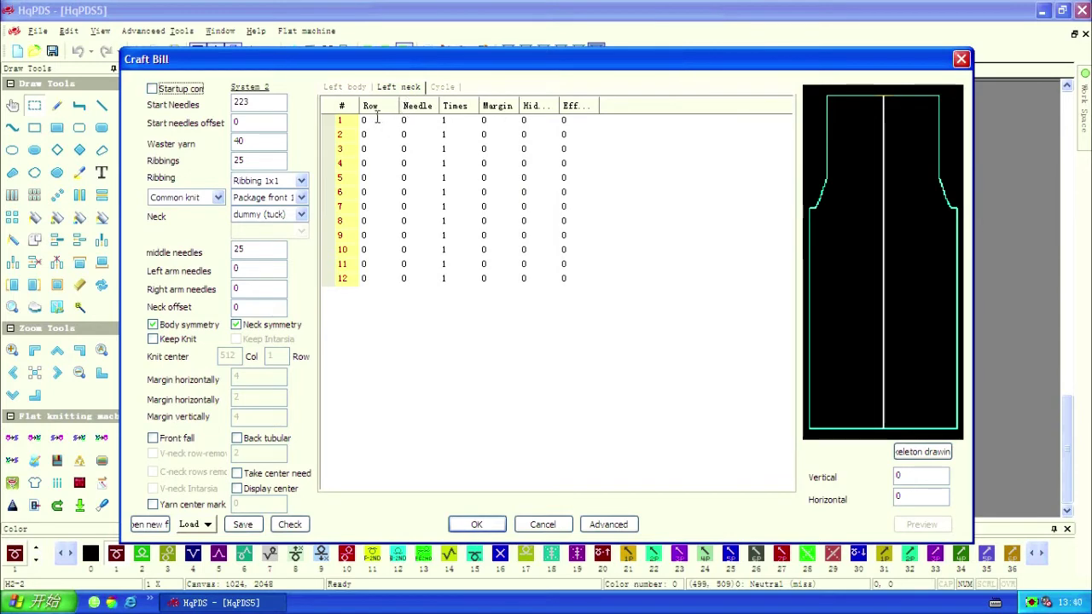
left_click(377, 120)
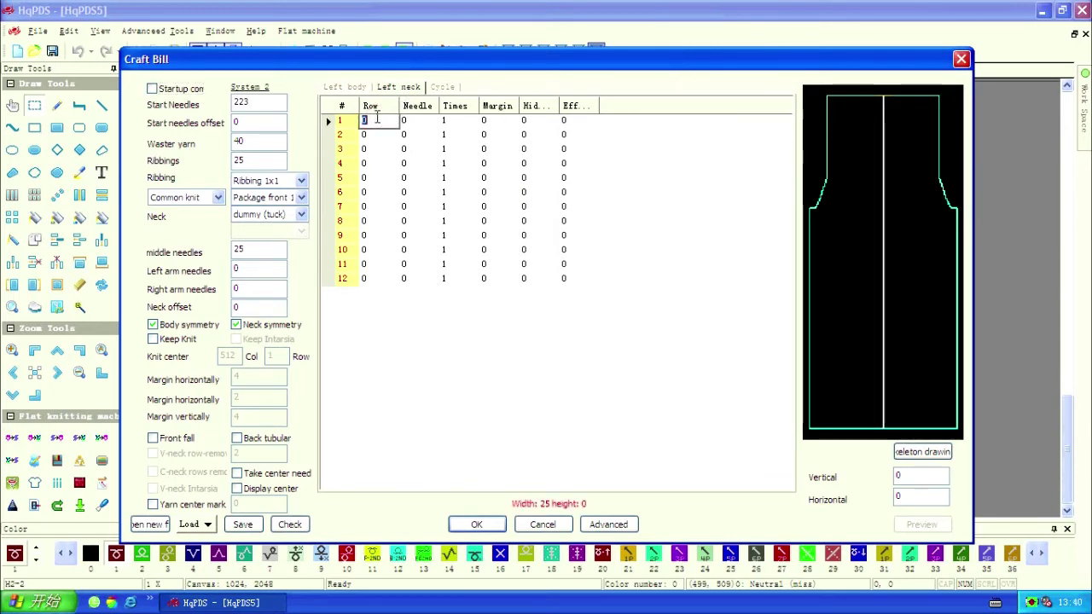
type("2")
key("Tab")
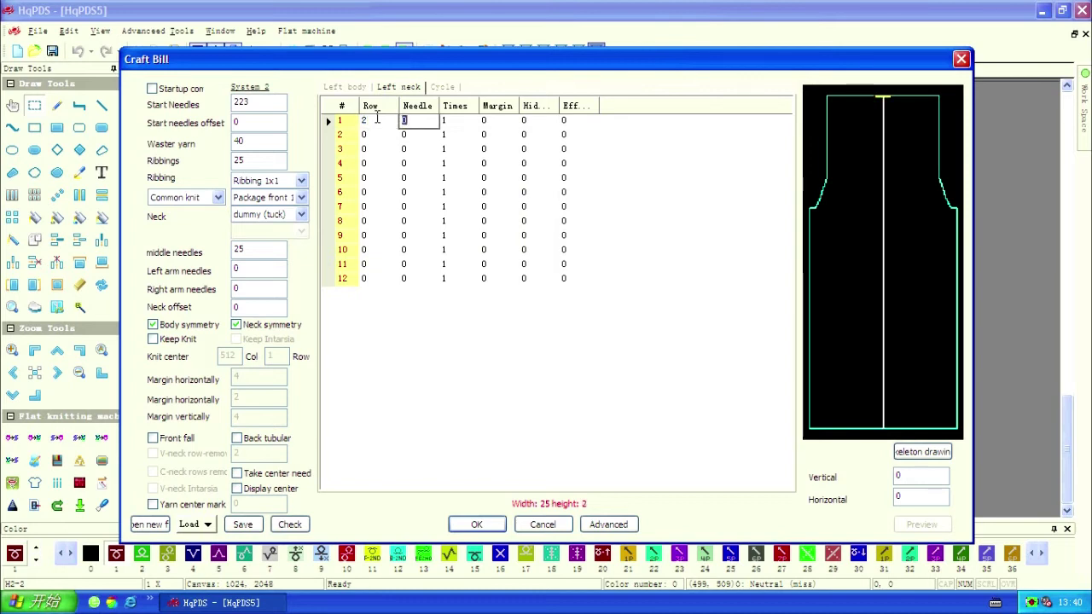
type("2")
key("Tab")
type("5")
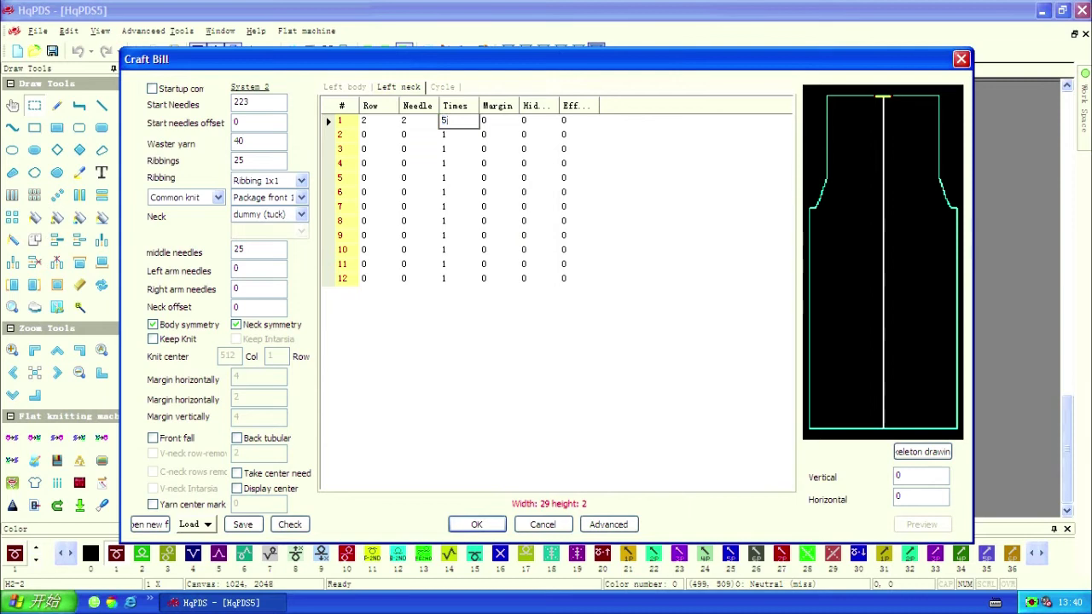
key("Return")
Fill line 2 of the left neck table with 4 rows, 2 needles and 4 times.
key("shift+Tab")
key("shift+Tab")
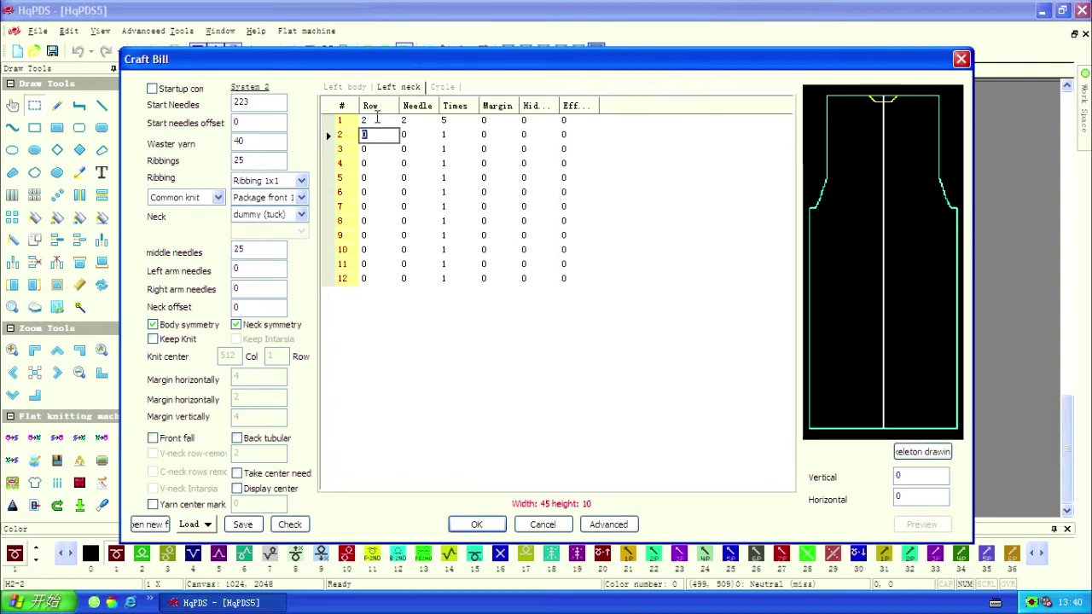
type("4")
key("Tab")
type("2")
key("Tab")
type("4")
key("Return")
Fill line 3 of the left neck table with 6 rows, 2 needles and 3 times.
key("shift+Tab")
key("shift+Tab")
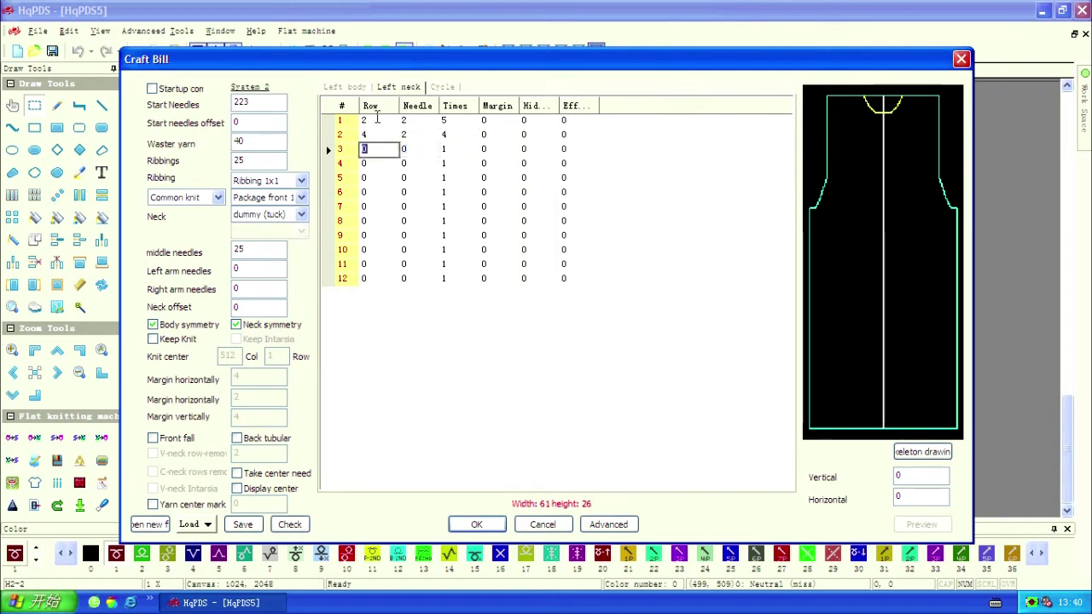
type("6")
key("Tab")
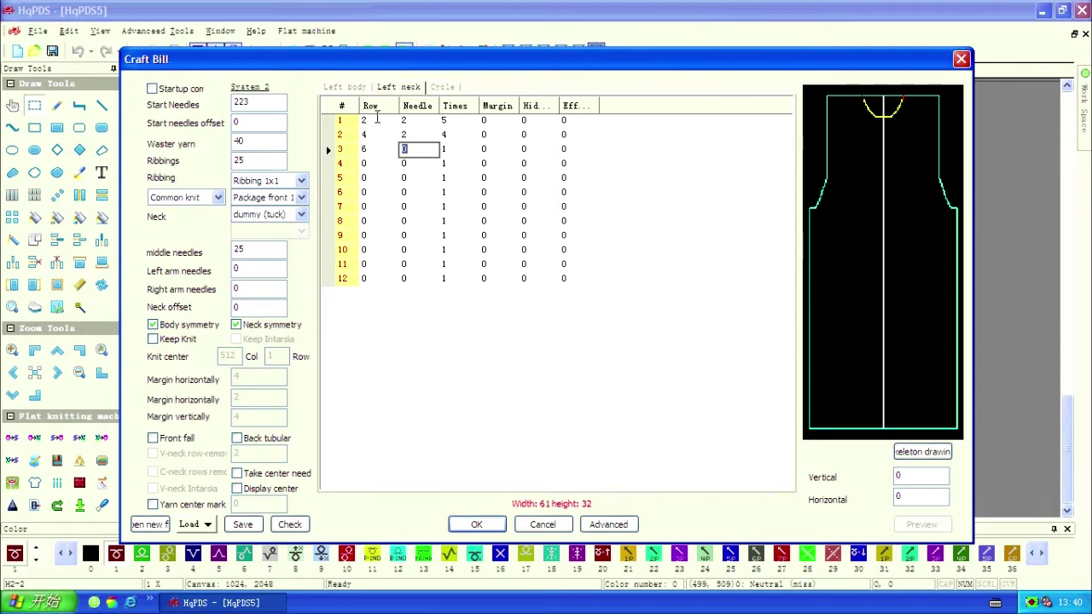
key("Tab")
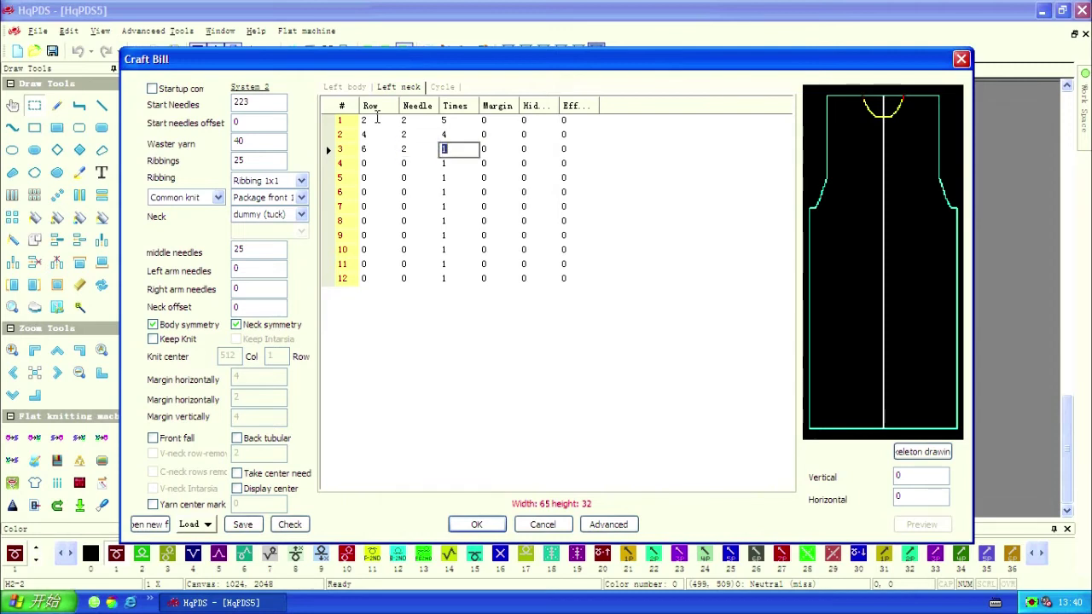
type("3")
key("Return")
Set line 4 of the left neck table to 14 rows.
key("shift+Tab")
key("shift+Tab")
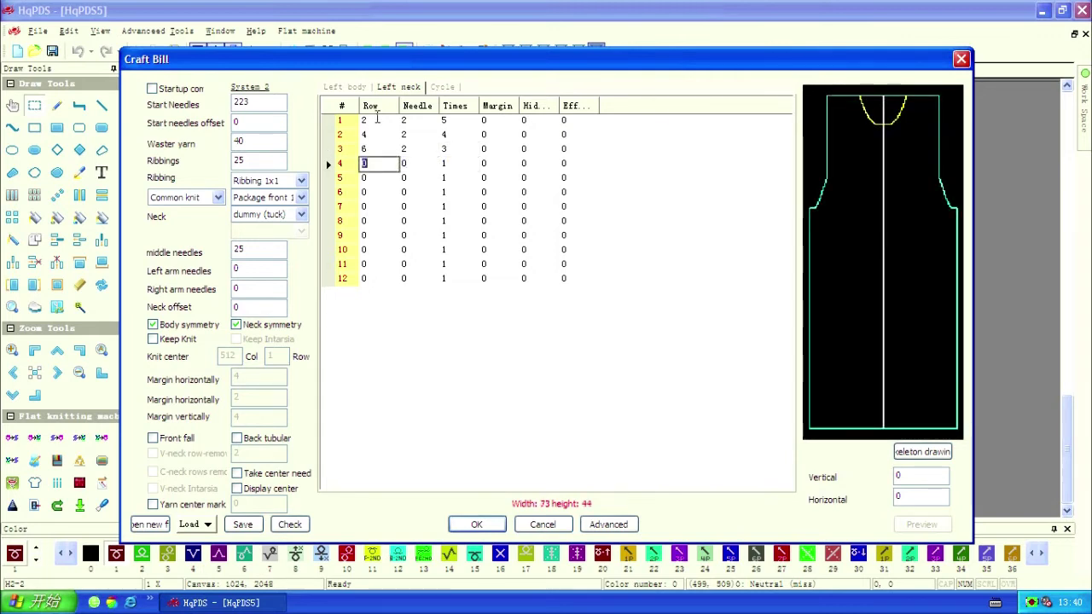
type("14")
key("Return")
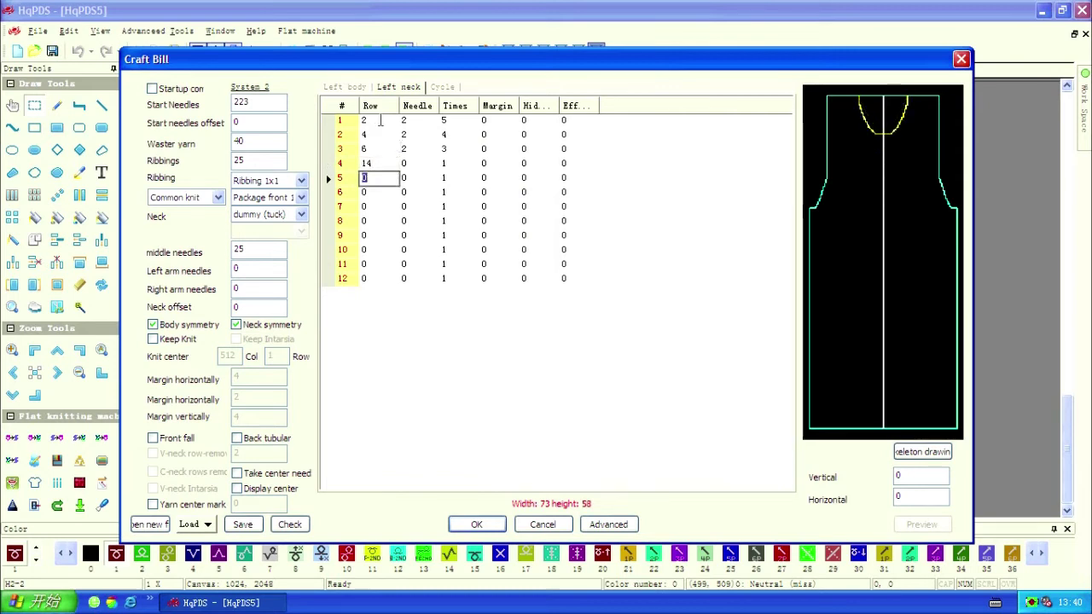
Check the craft bill's skeleton and calculated figures, and set both the left and right arm needles to 48.
double_click(879, 274)
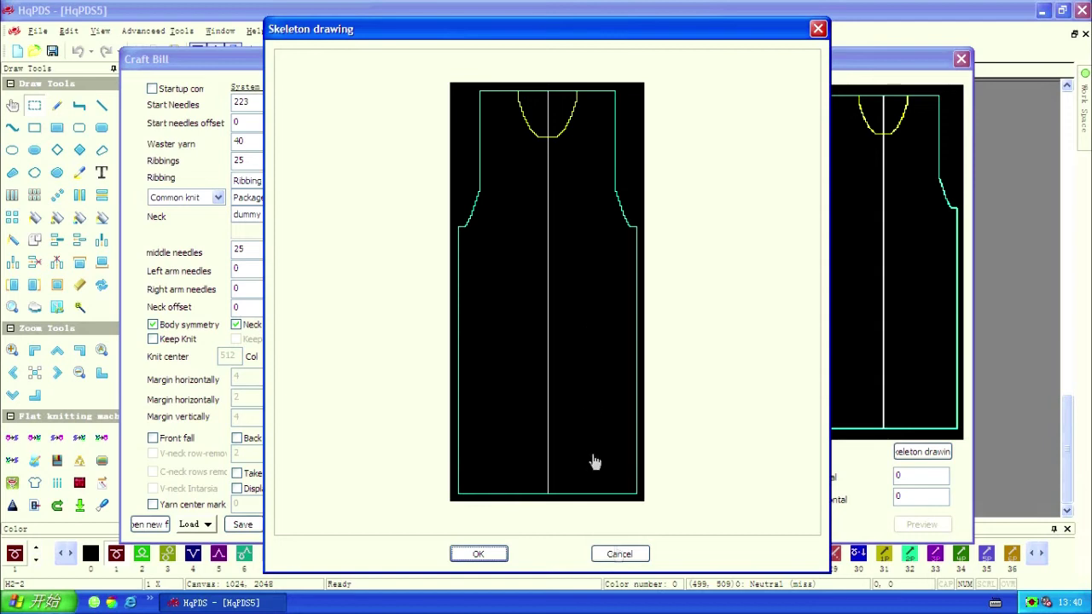
left_click(620, 555)
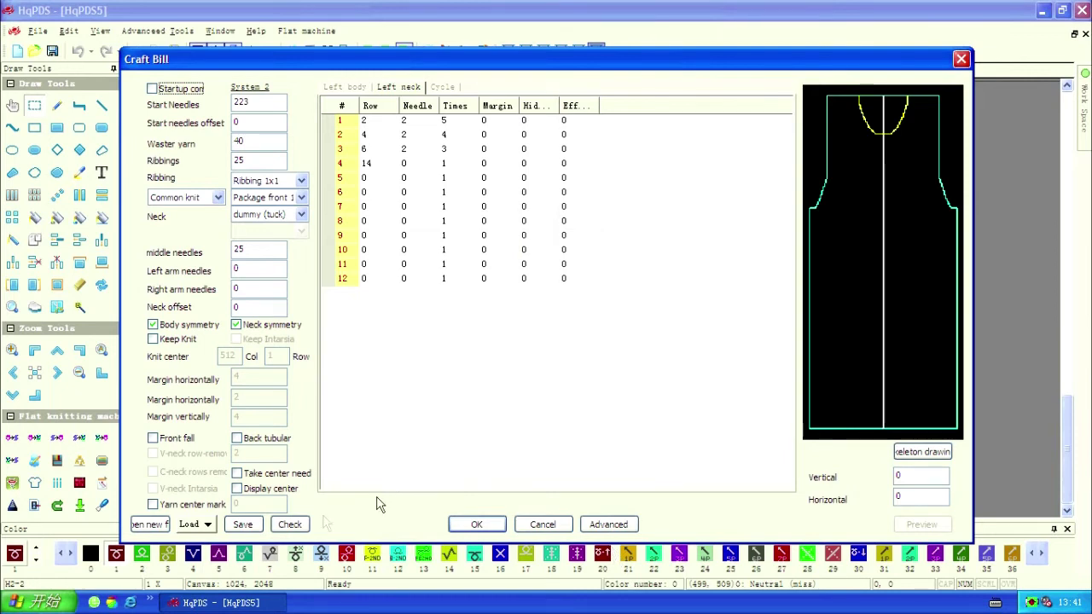
left_click(291, 526)
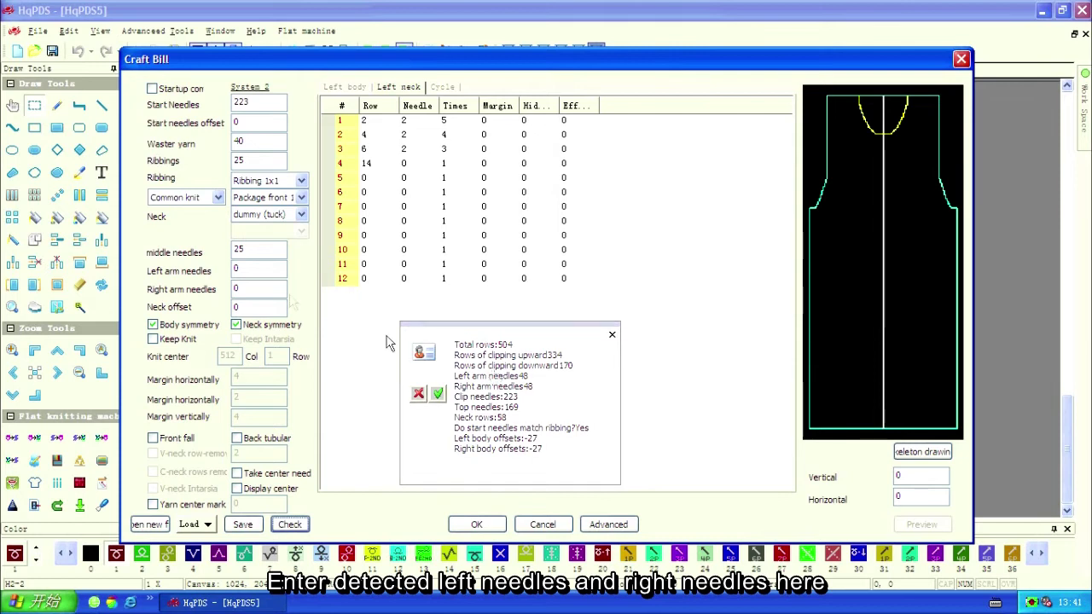
double_click(244, 269)
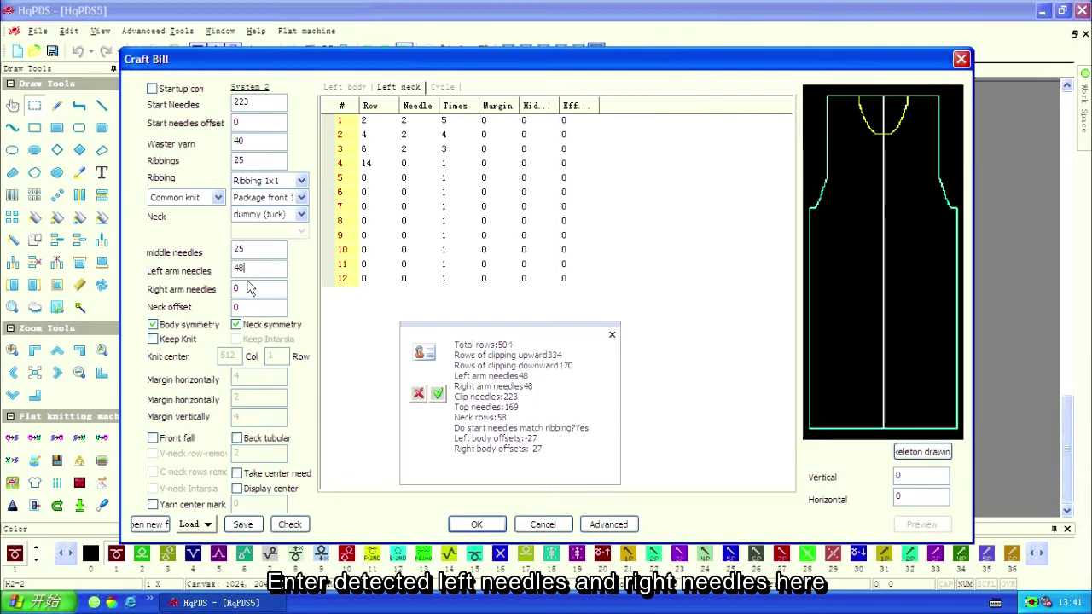
double_click(239, 286)
type("48")
left_click(612, 334)
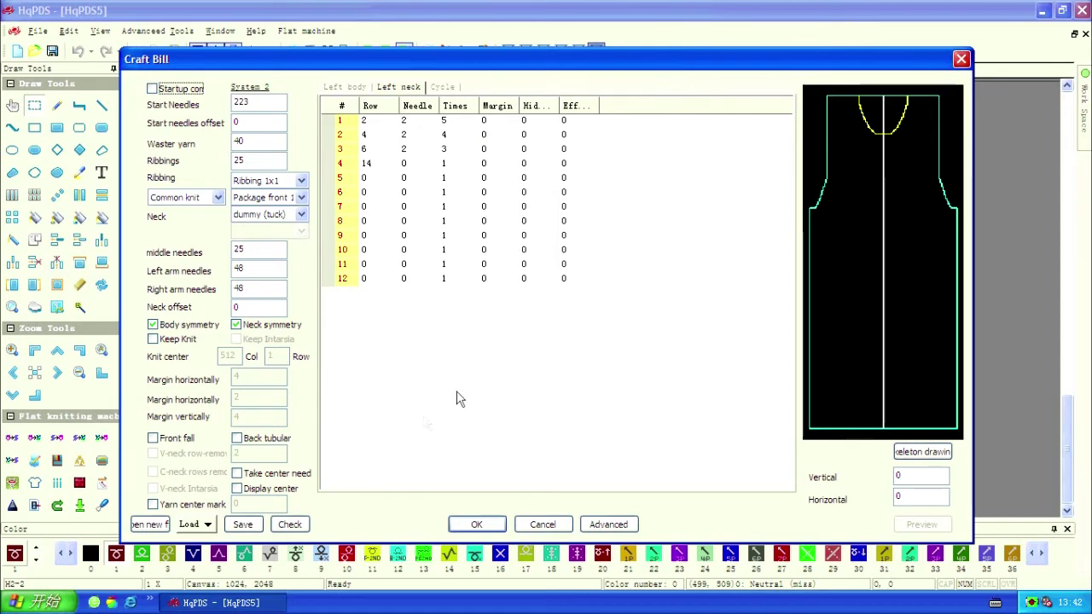
Save the craft bill as 04.CXC in the process file folder and generate the pattern from it.
left_click(250, 529)
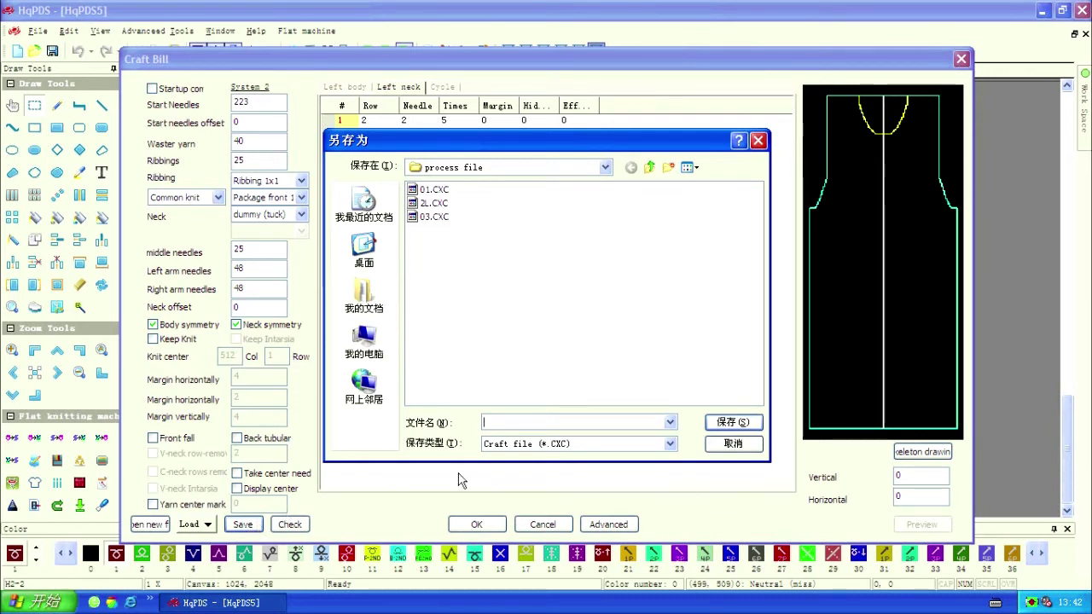
type(".")
left_click(727, 425)
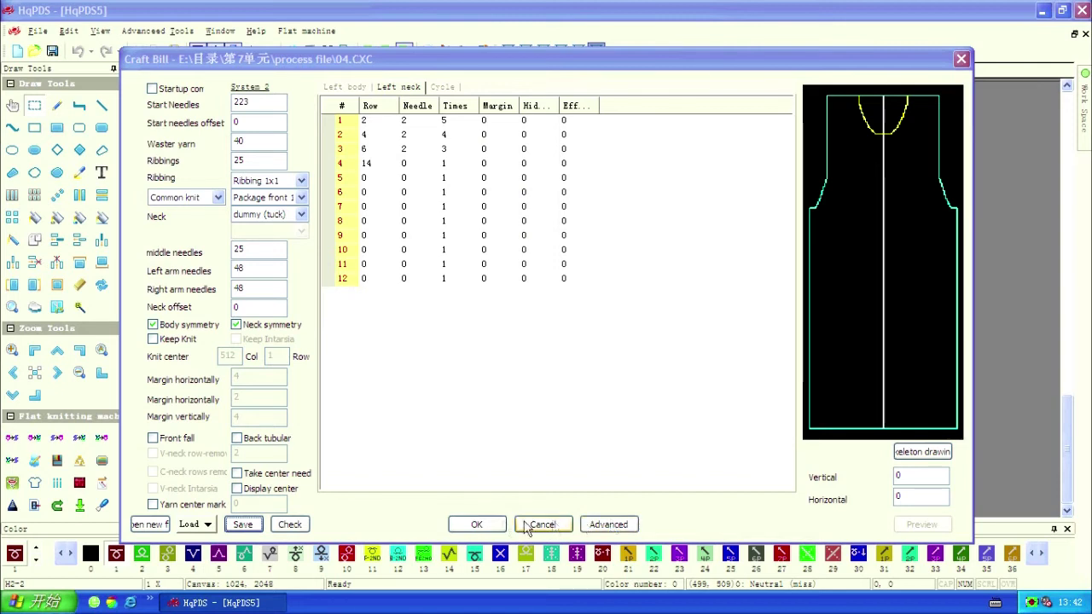
left_click(478, 525)
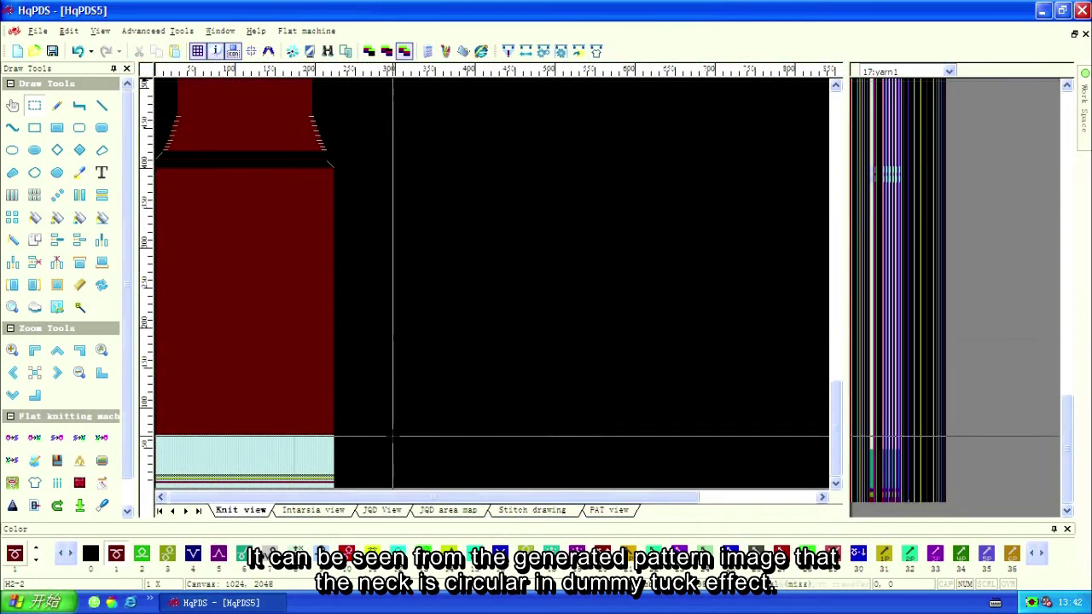
Examine the stitches along the dummy (tuck) neckline in the generated pattern.
left_click(14, 105)
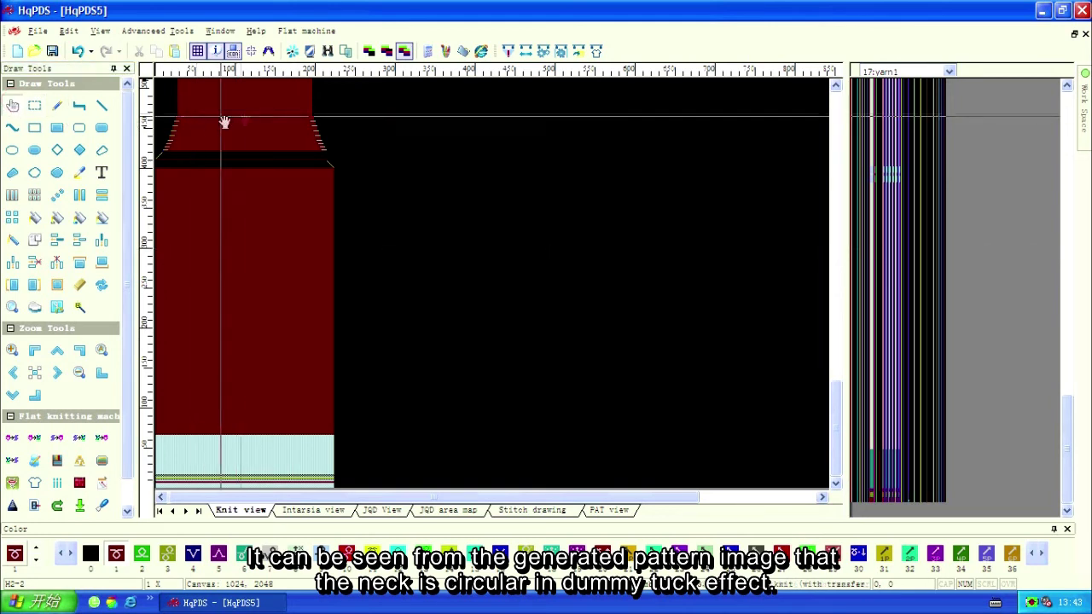
mouse_move(250, 115)
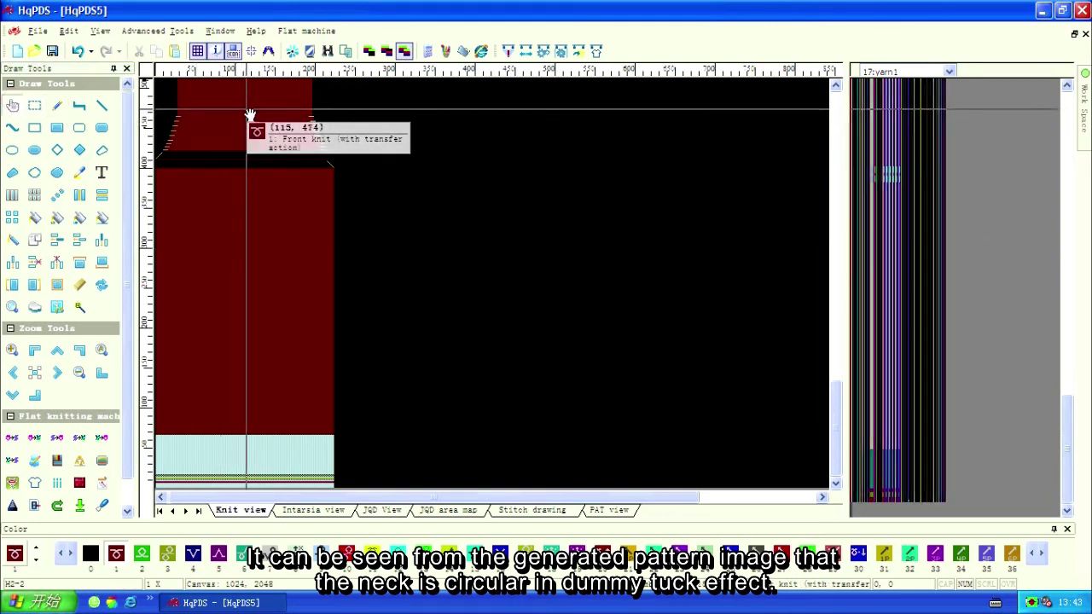
left_click_drag(250, 115, 251, 273)
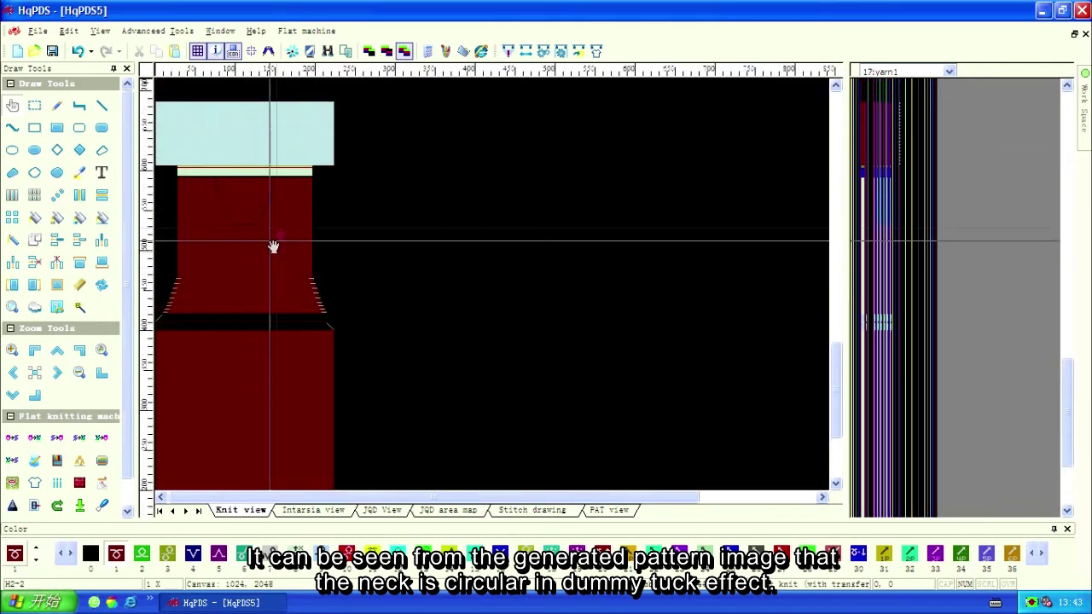
mouse_move(281, 232)
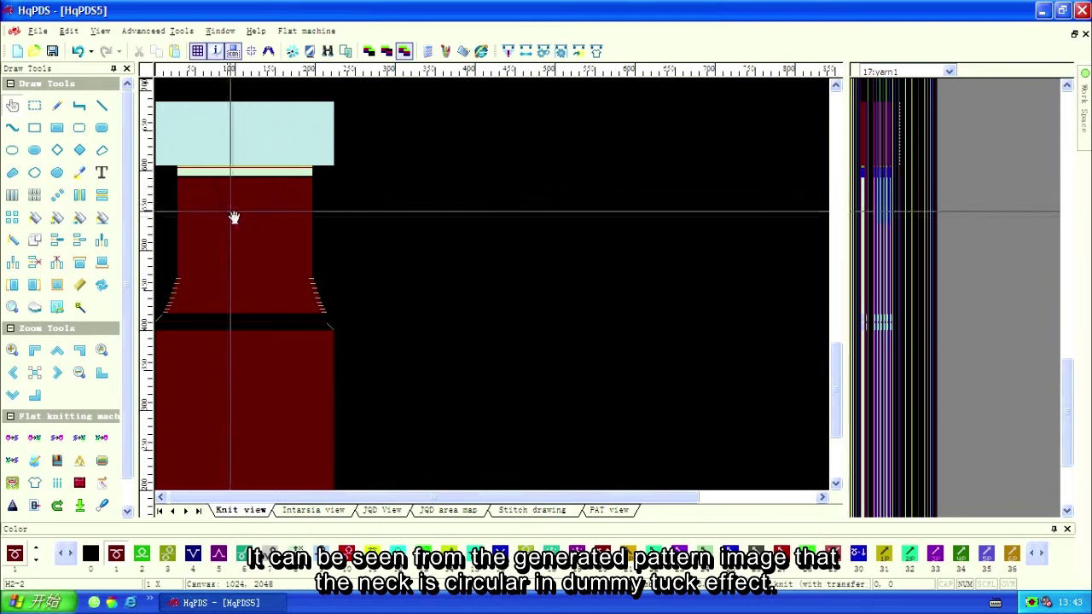
mouse_move(239, 224)
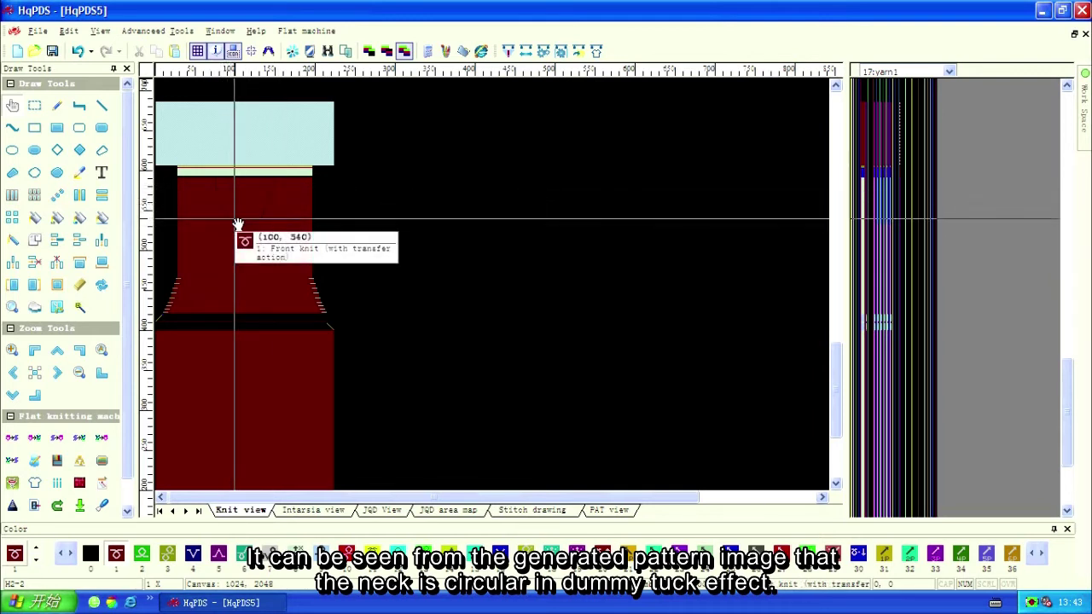
scroll(238, 225, "up", 2)
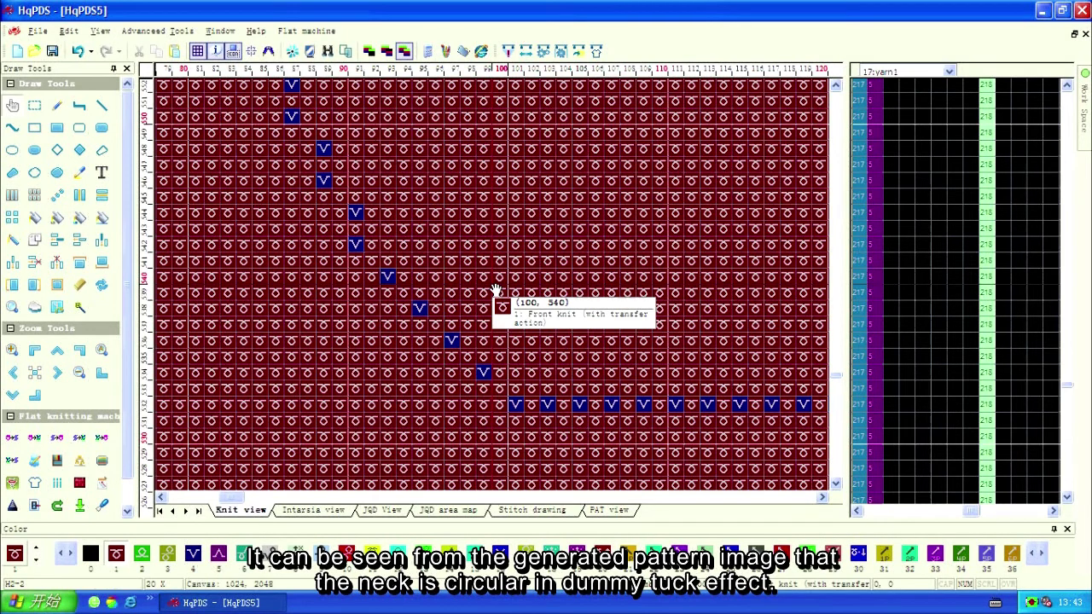
scroll(238, 290, "down", 2)
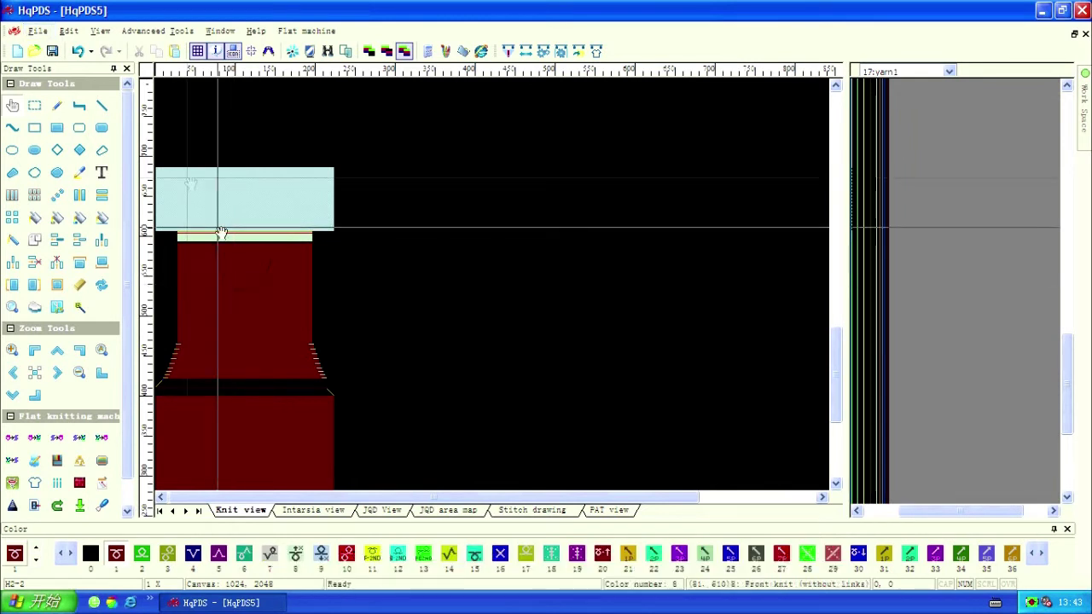
Undo the generated pattern and regenerate it from the craft bill with the neck type set to dummy (shift).
left_click(78, 53)
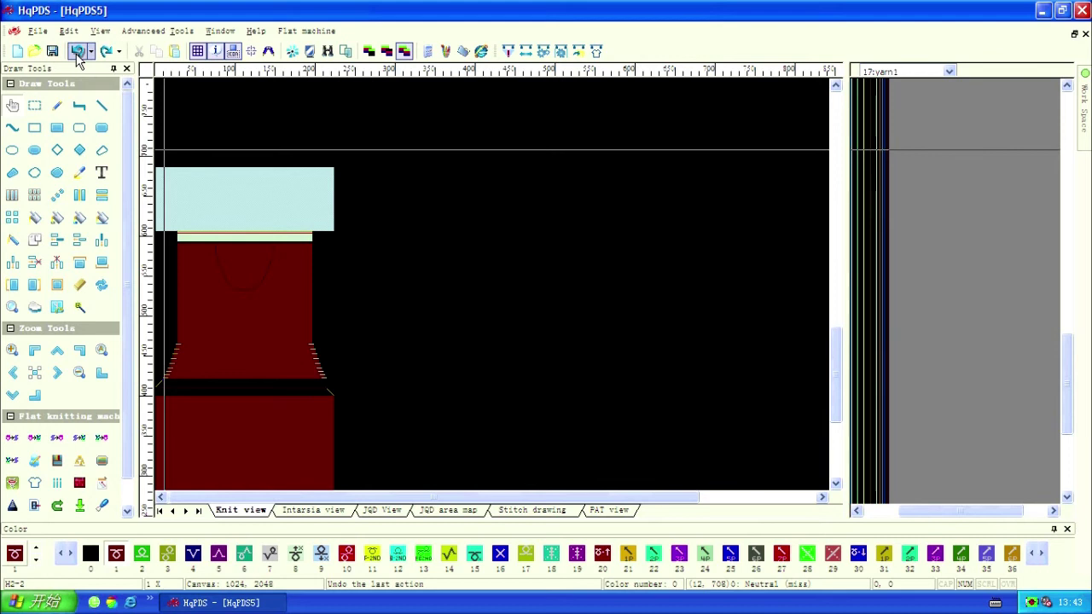
left_click(78, 53)
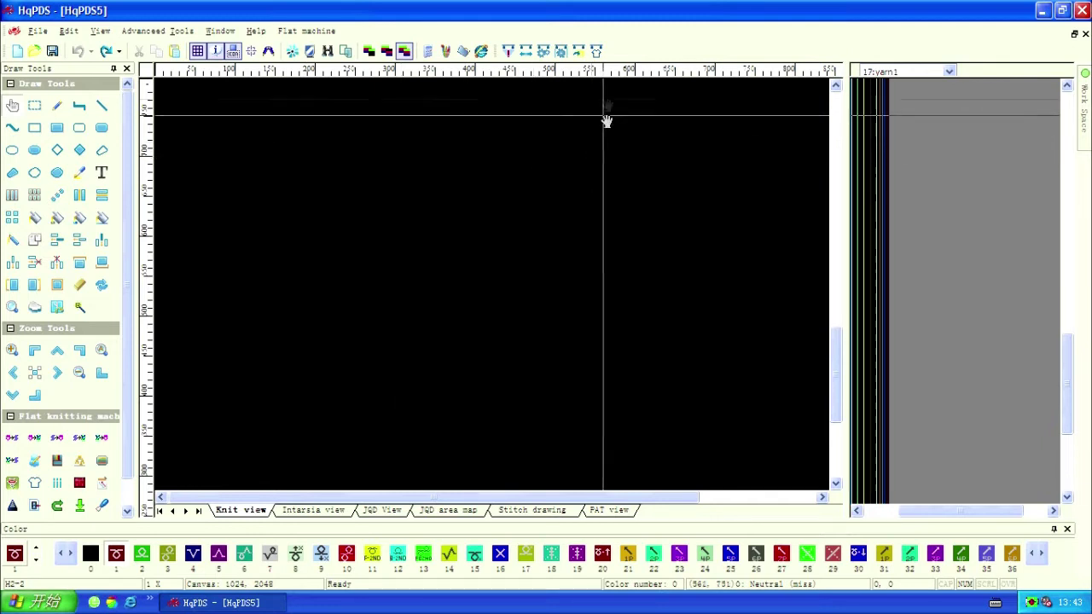
left_click(596, 51)
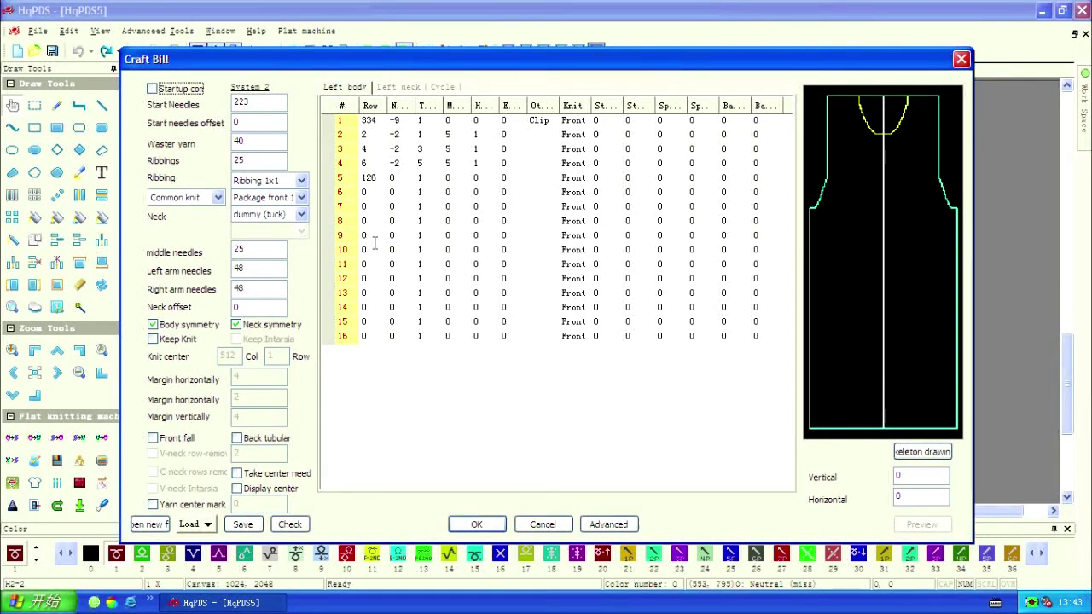
left_click(302, 215)
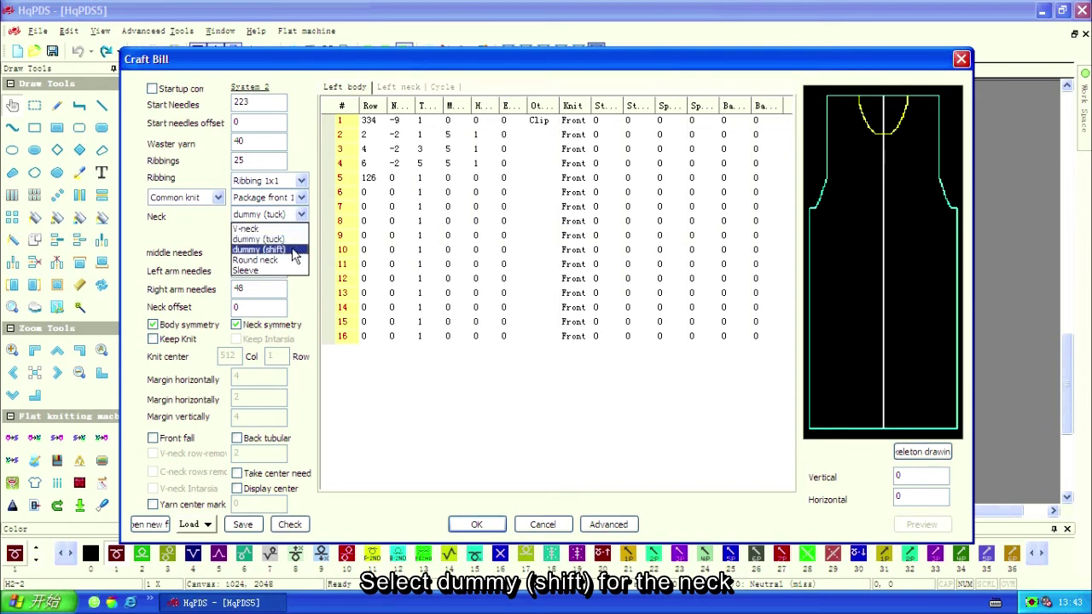
left_click(293, 252)
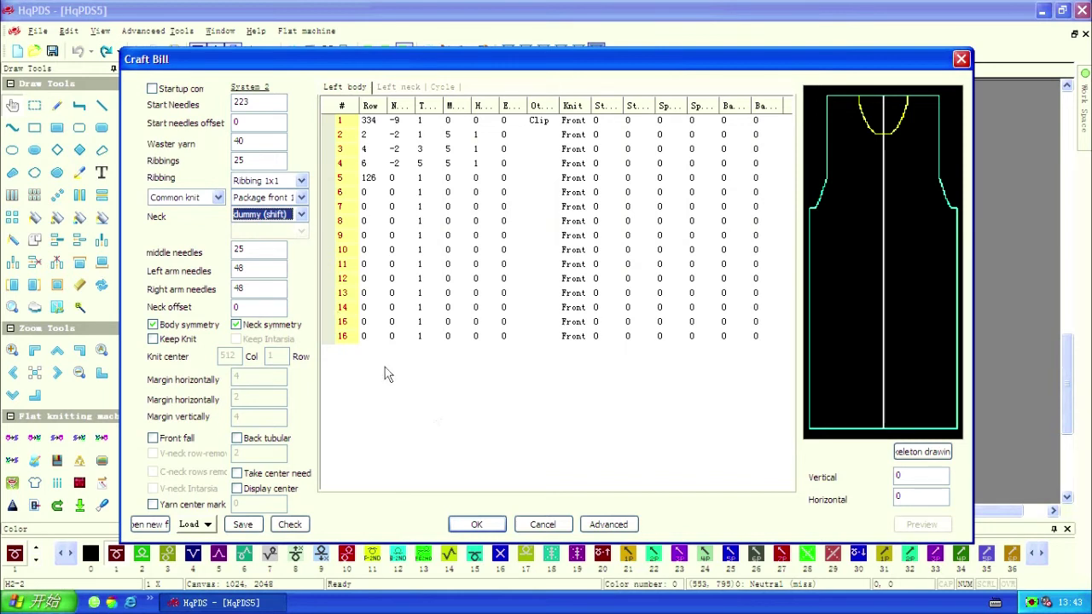
left_click(477, 526)
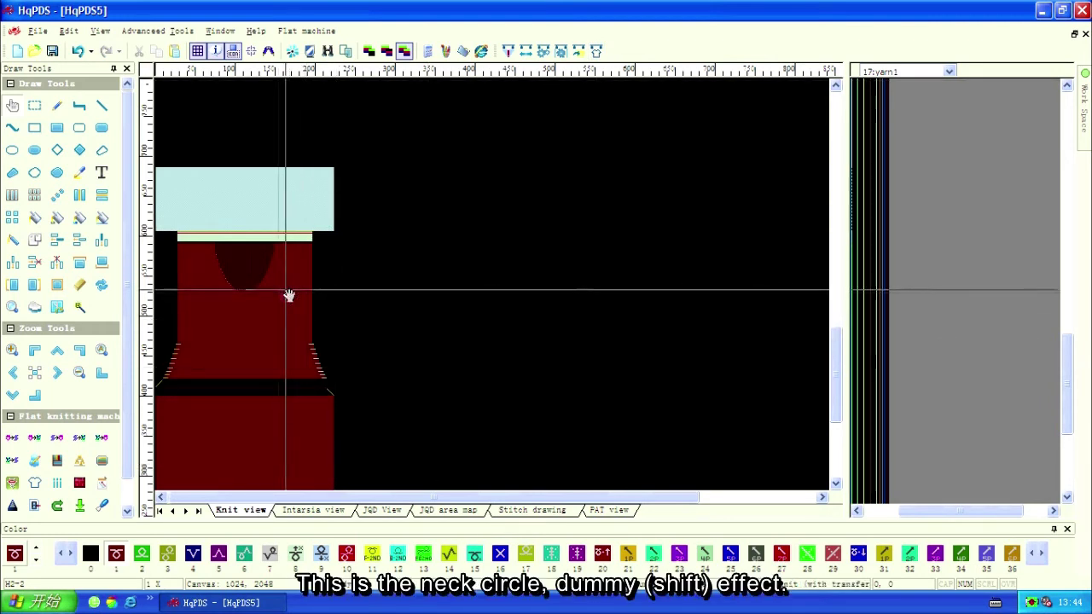
Examine the transfer stitches around the dummy (shift) neckline in the generated pattern.
mouse_move(226, 290)
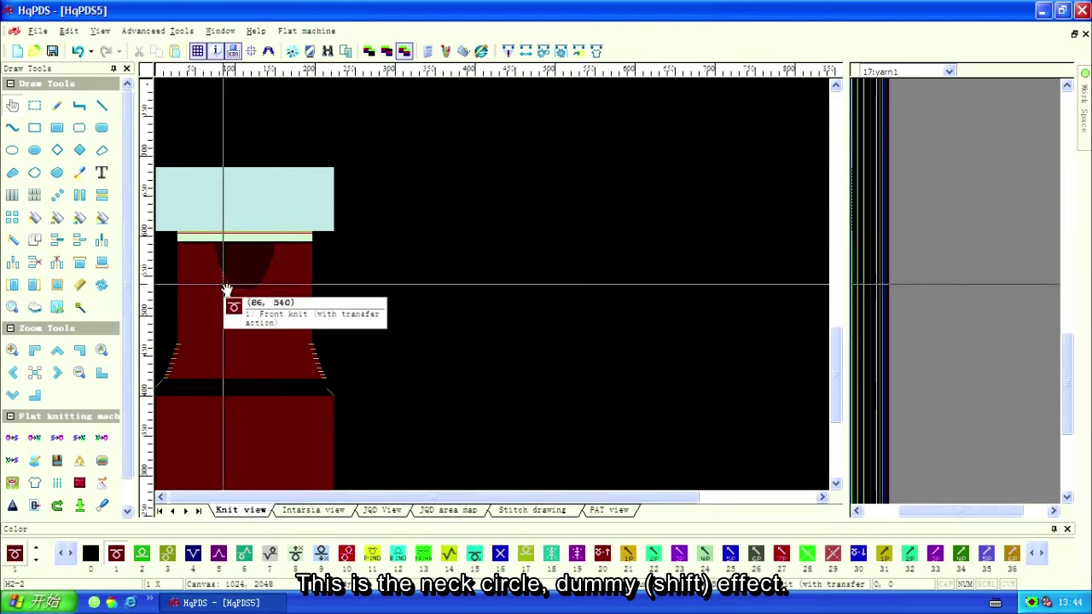
scroll(226, 290, "up", 5)
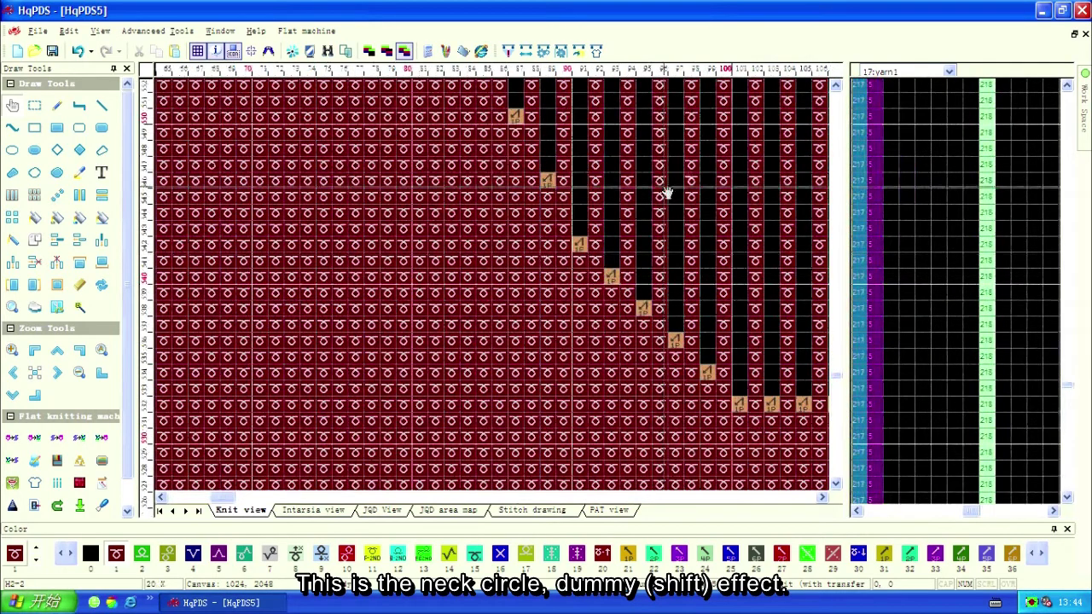
left_click_drag(690, 175, 427, 261)
scroll(426, 260, "up", 2)
mouse_move(296, 156)
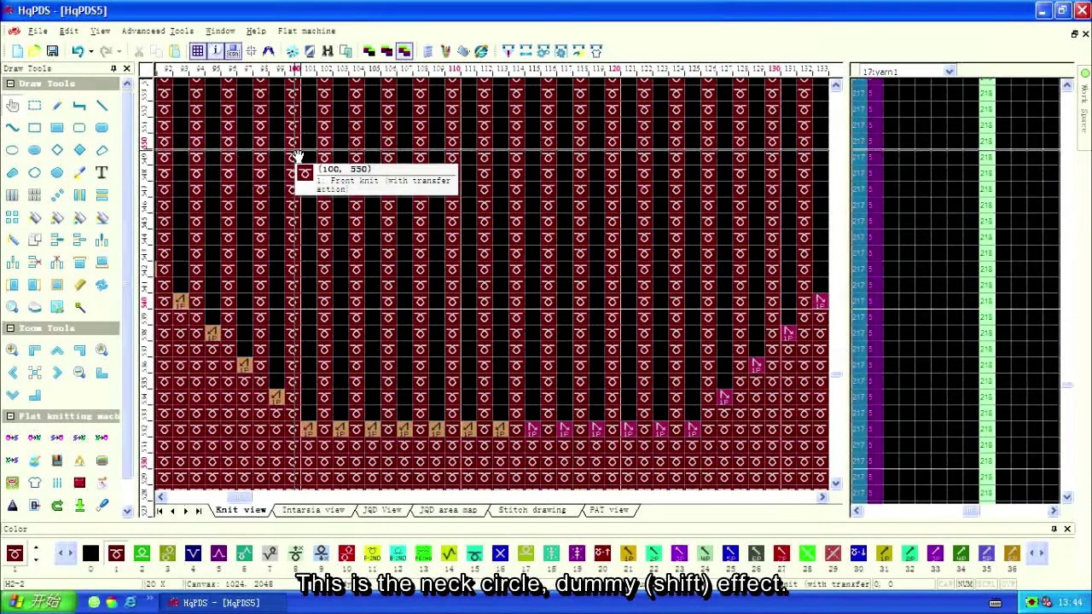
scroll(314, 230, "down", 3)
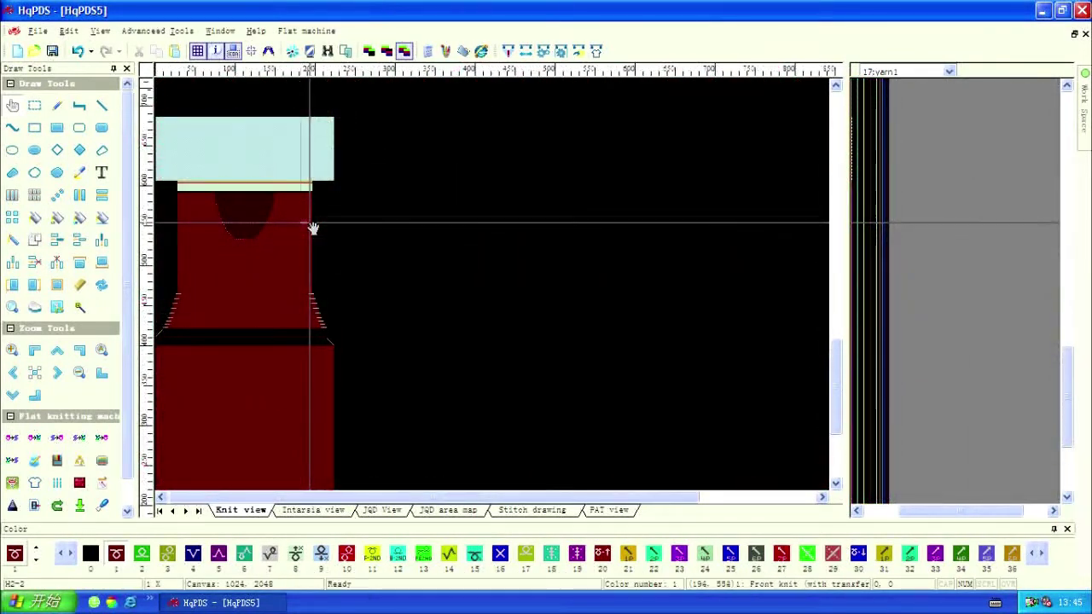
Undo the dummy (shift) pattern and change the craft bill's neck type to Round neck.
left_click(79, 52)
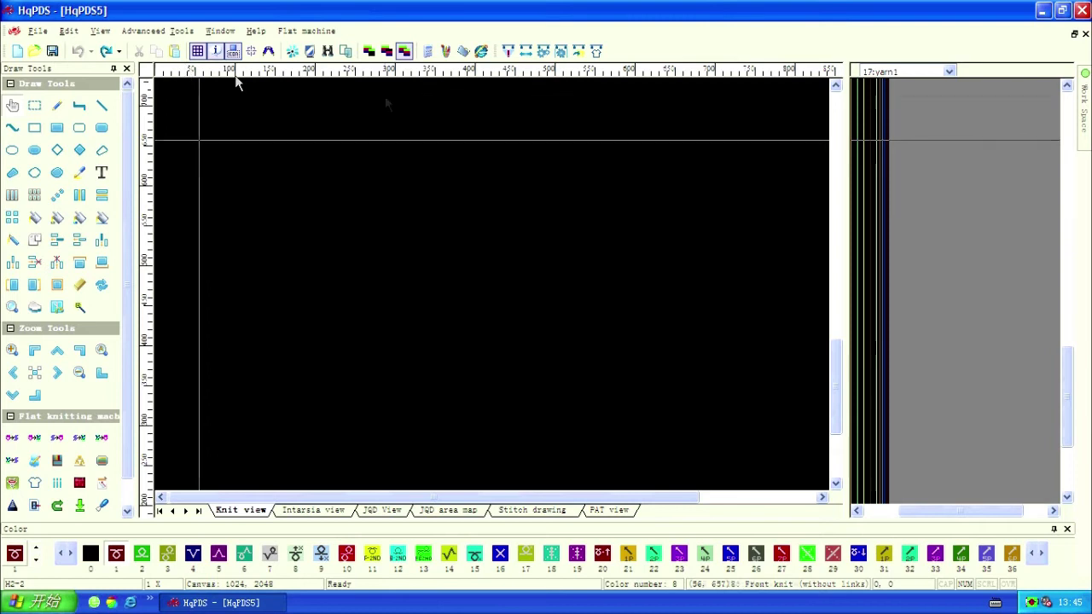
left_click(599, 52)
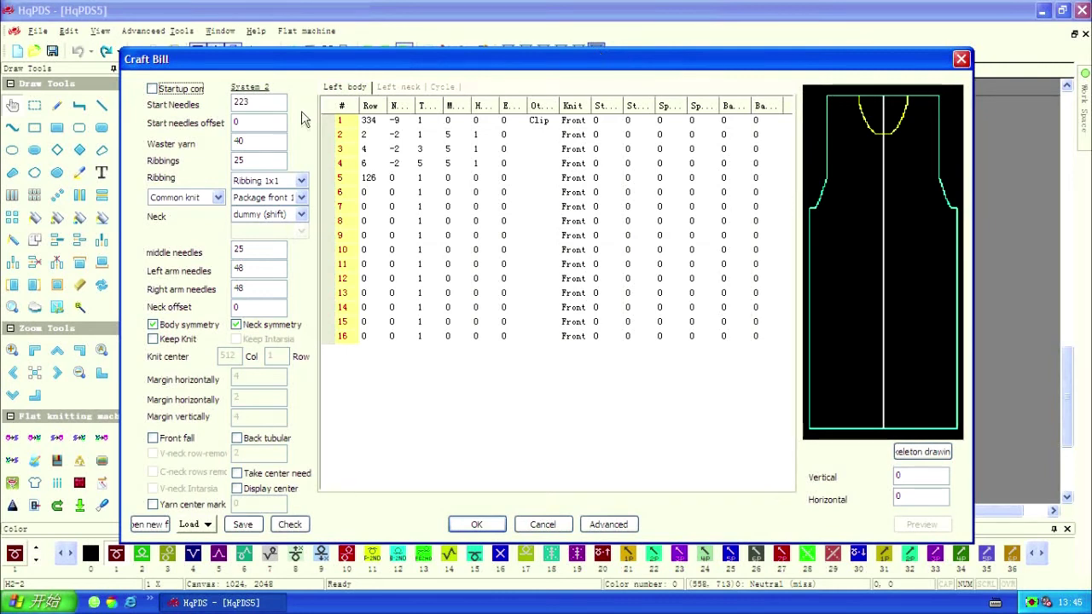
left_click(300, 216)
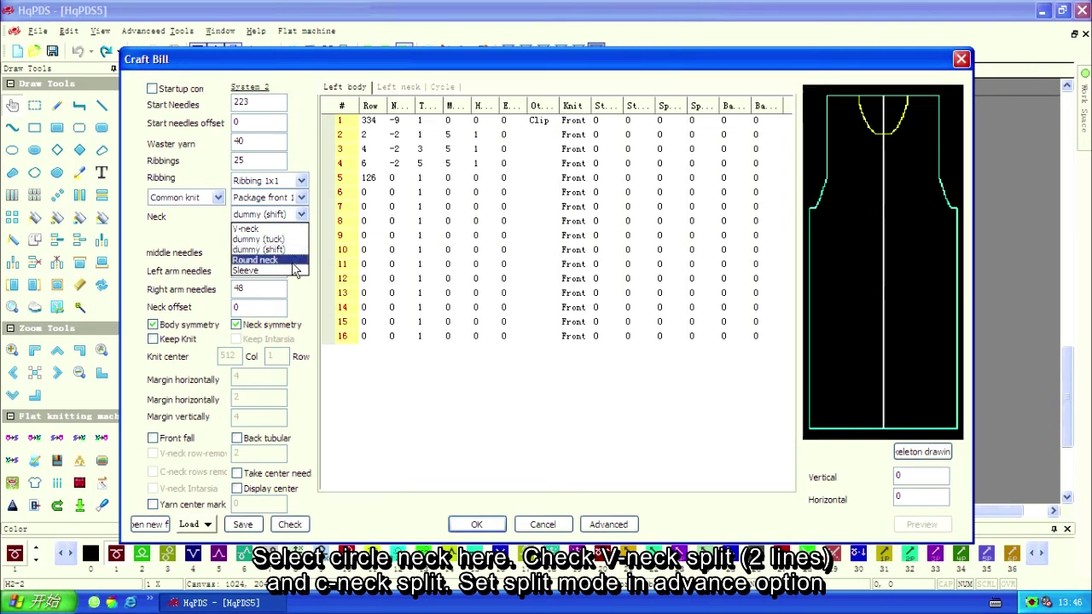
left_click(293, 261)
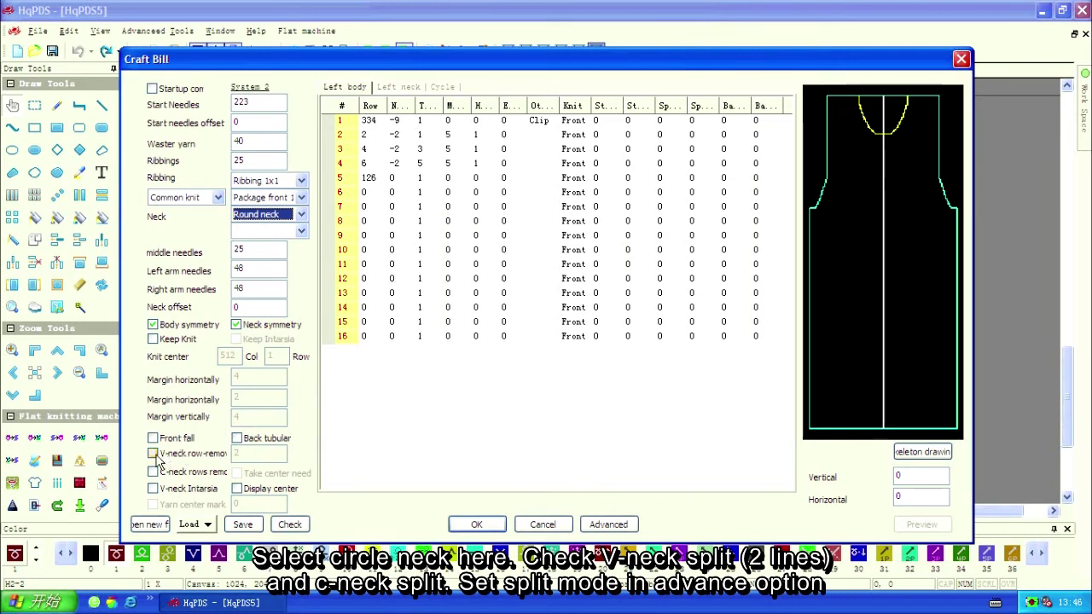
Enable V-neck row removal with a value of 2 and C-neck row removal for the round neck.
left_click(156, 459)
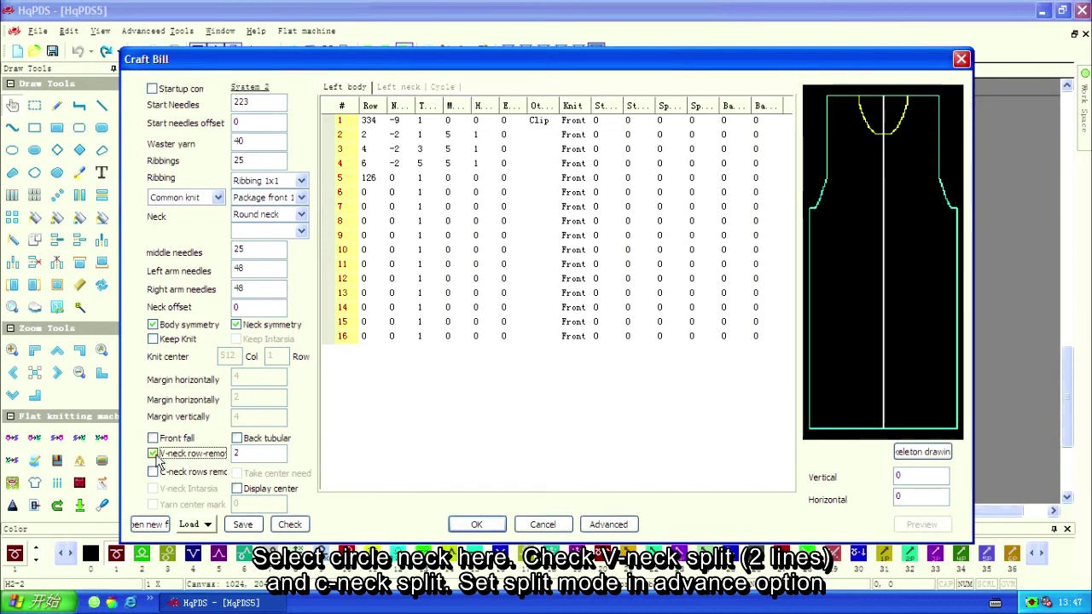
double_click(241, 249)
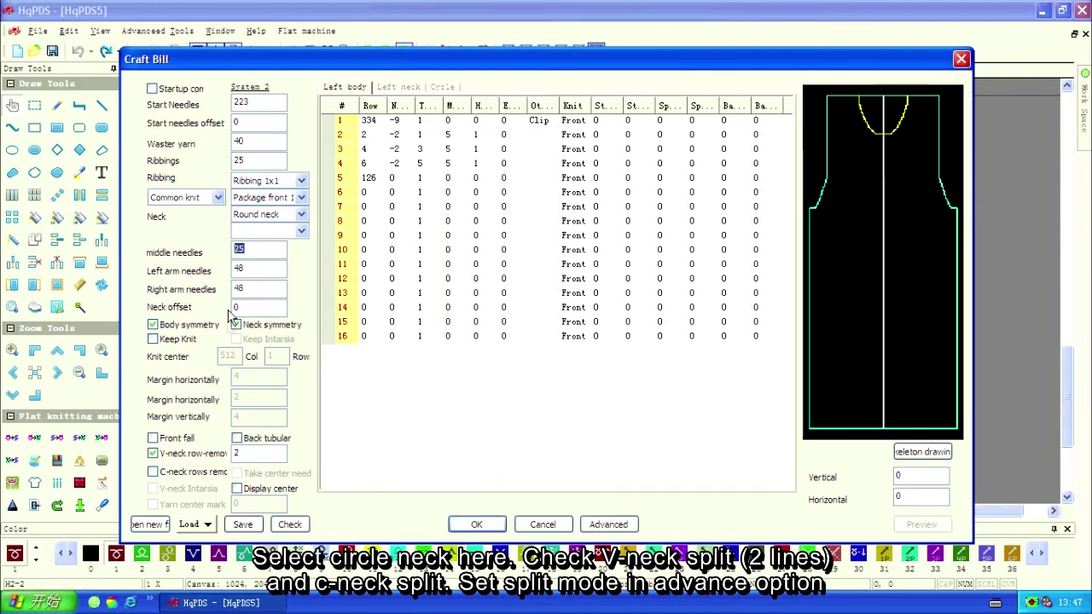
left_click(157, 479)
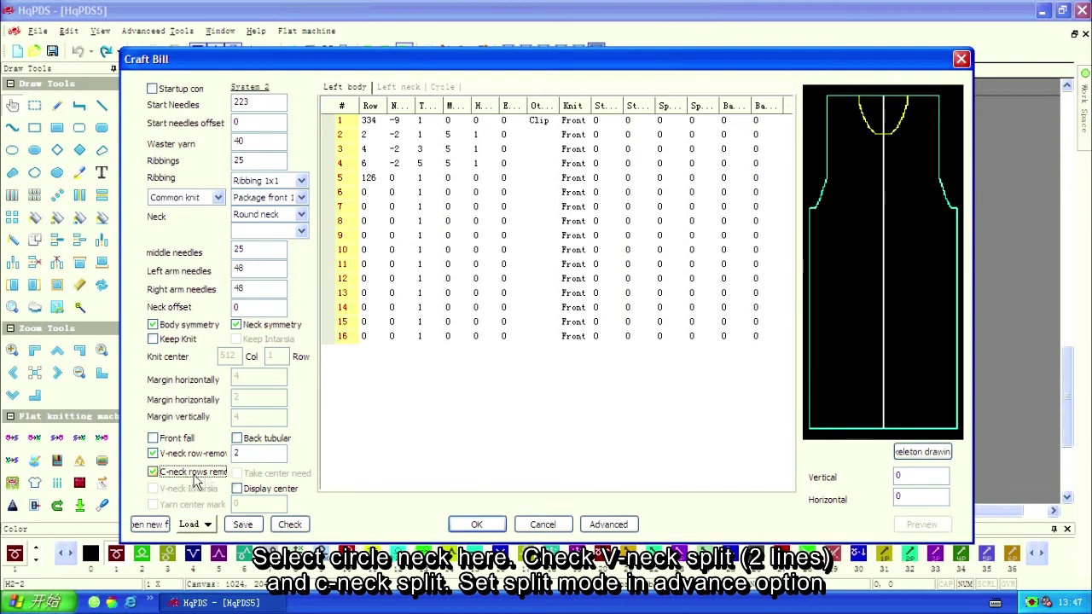
Set the advanced C-neck mode to the main yarn fall option and generate the round neck pattern from the craft bill.
left_click(609, 524)
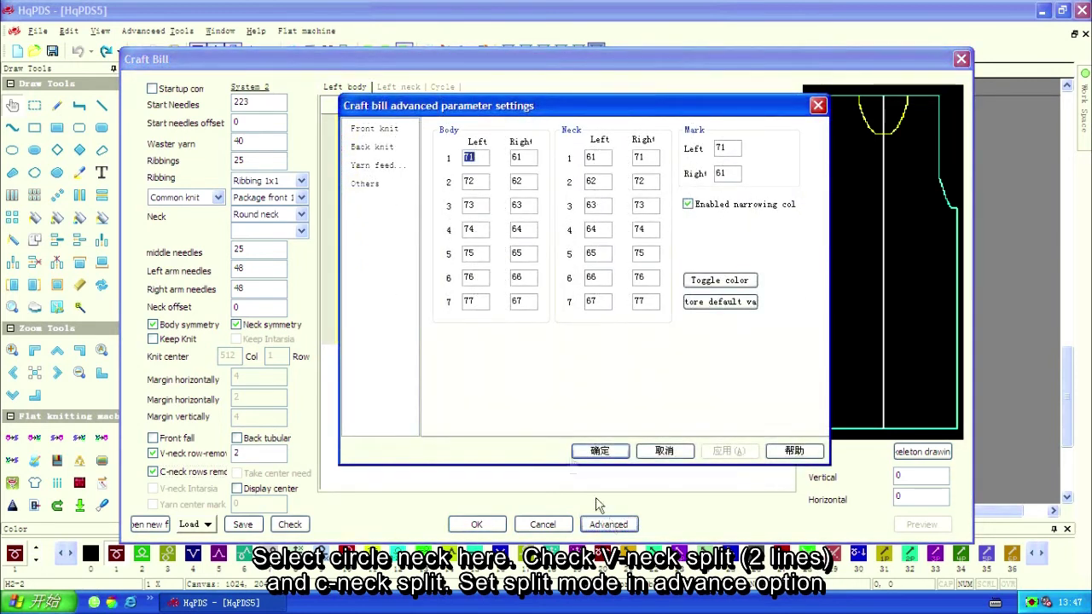
left_click(372, 189)
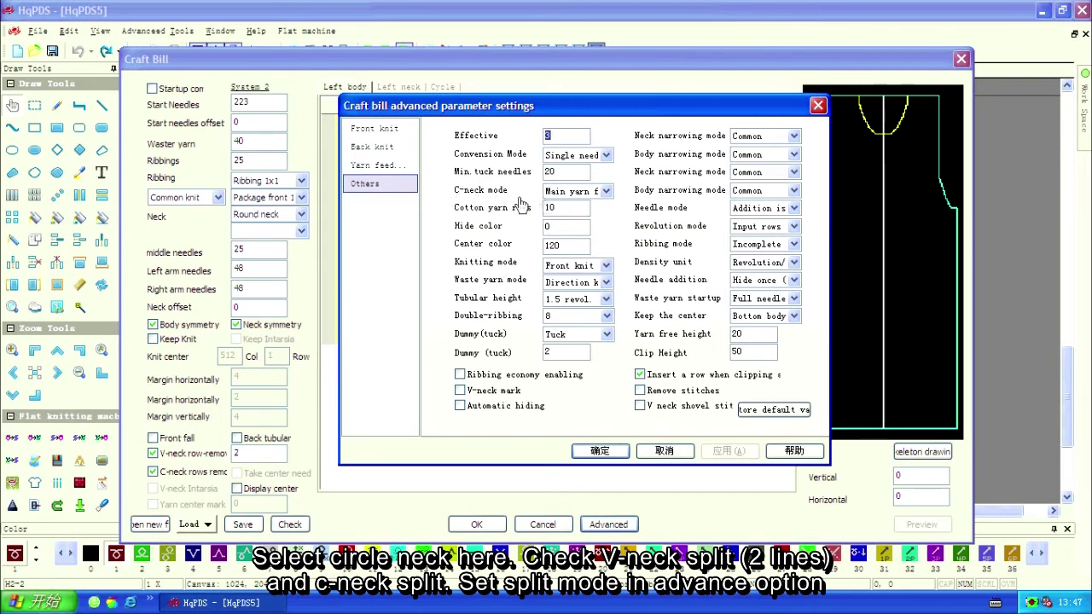
left_click(606, 191)
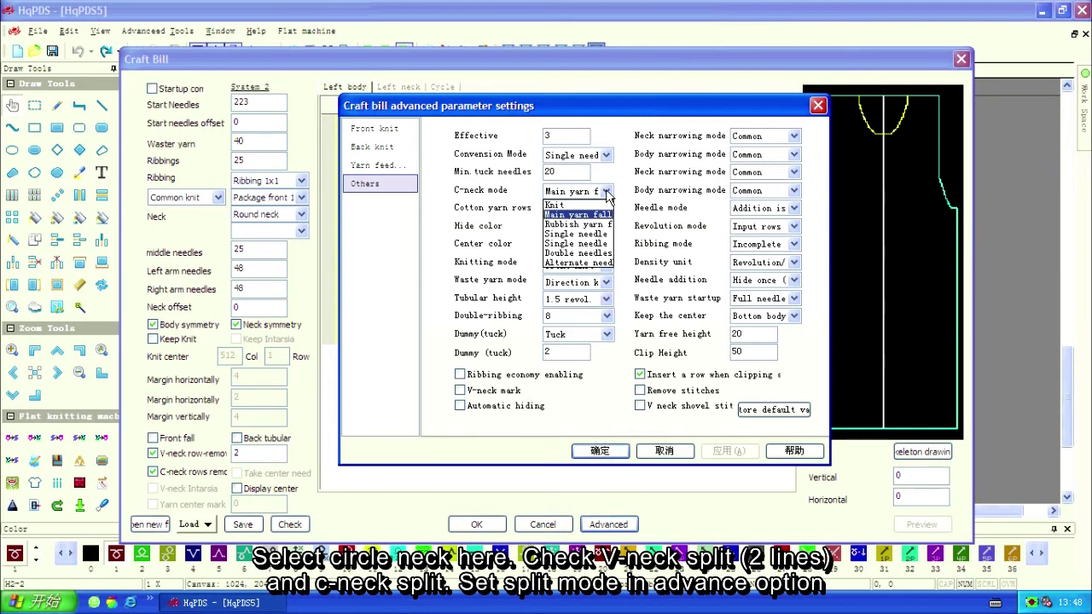
left_click(601, 214)
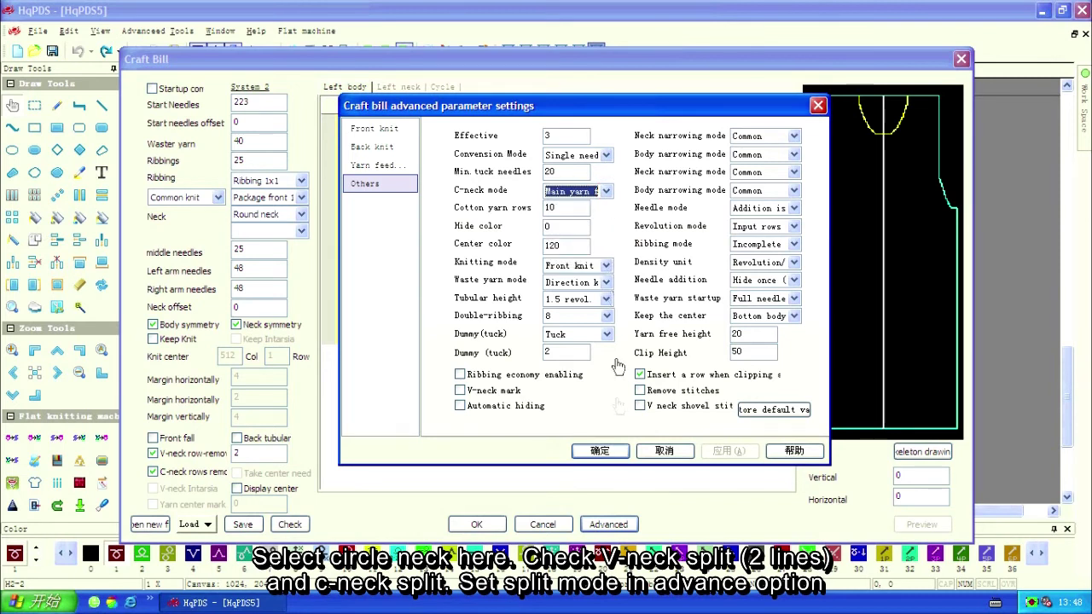
left_click(600, 452)
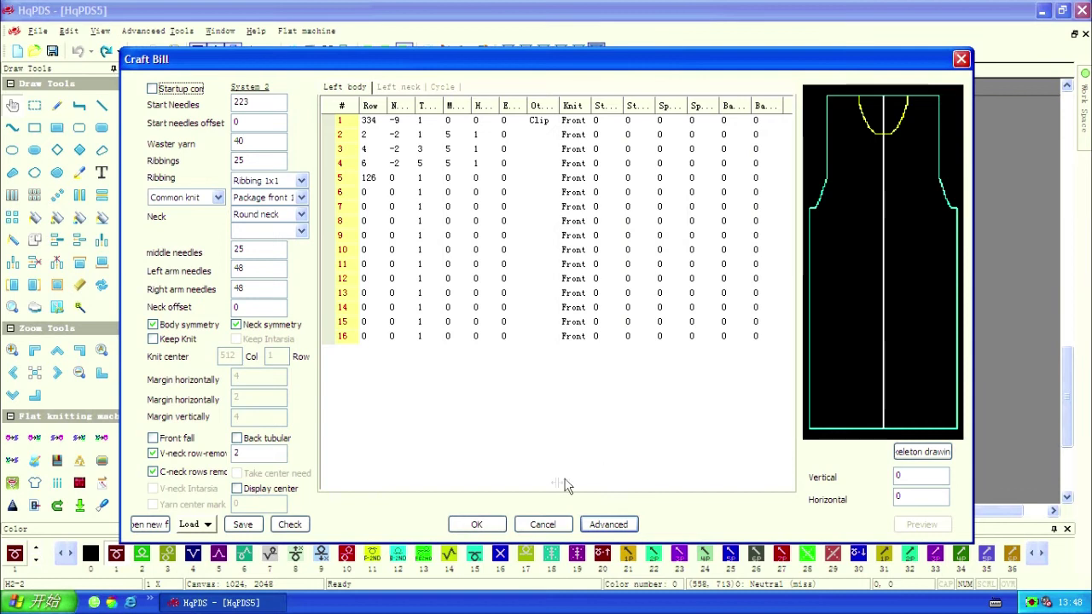
left_click(485, 529)
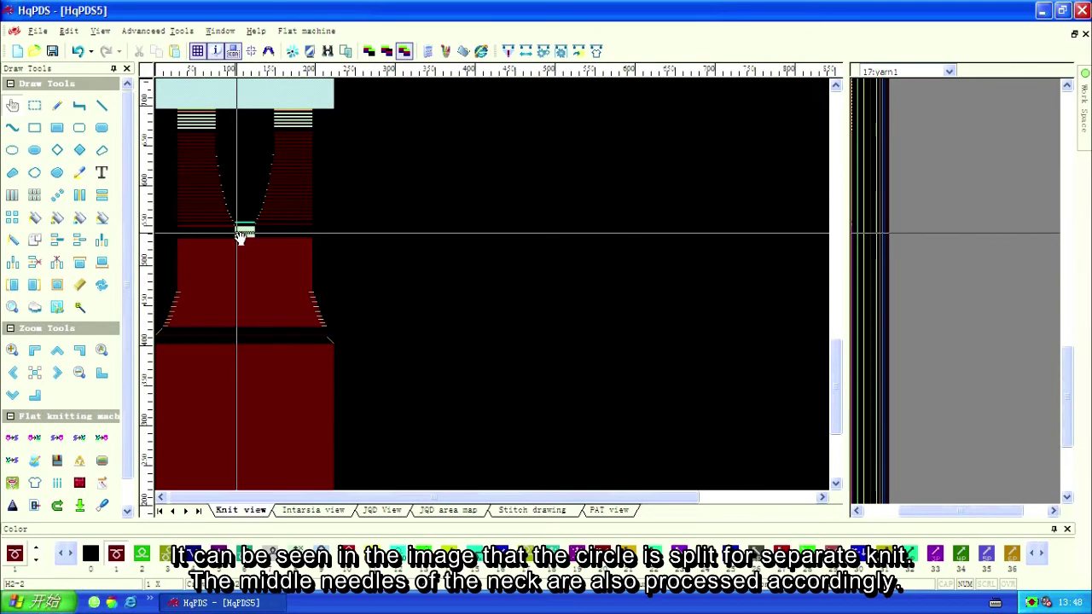
Examine the split round neckline, its middle needle stitches and the matching yarn carrier rows in the generated pattern.
scroll(243, 236, "up", 3)
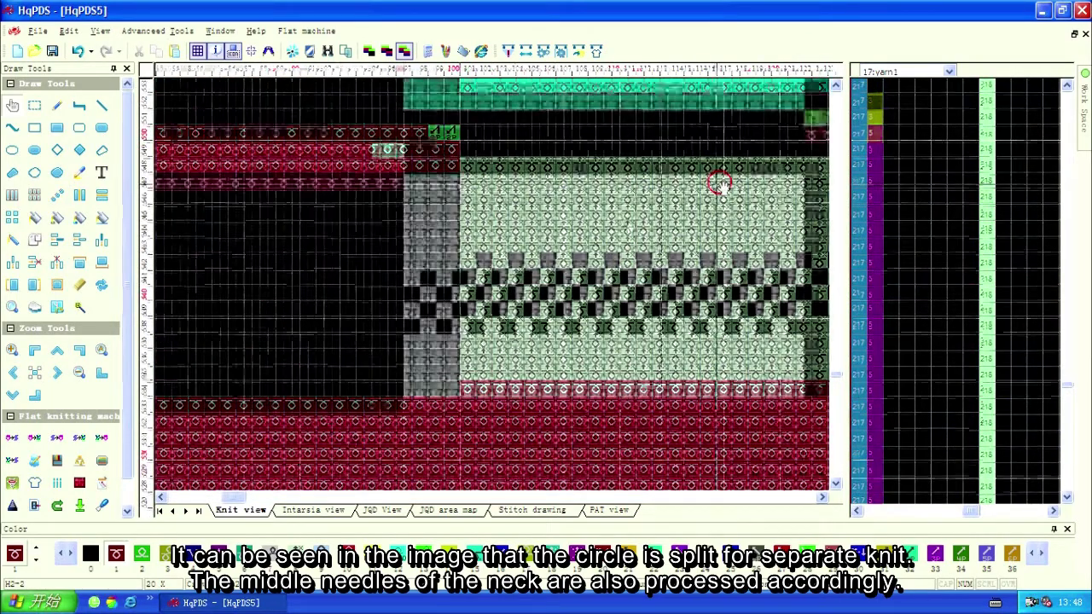
left_click_drag(720, 182, 604, 248)
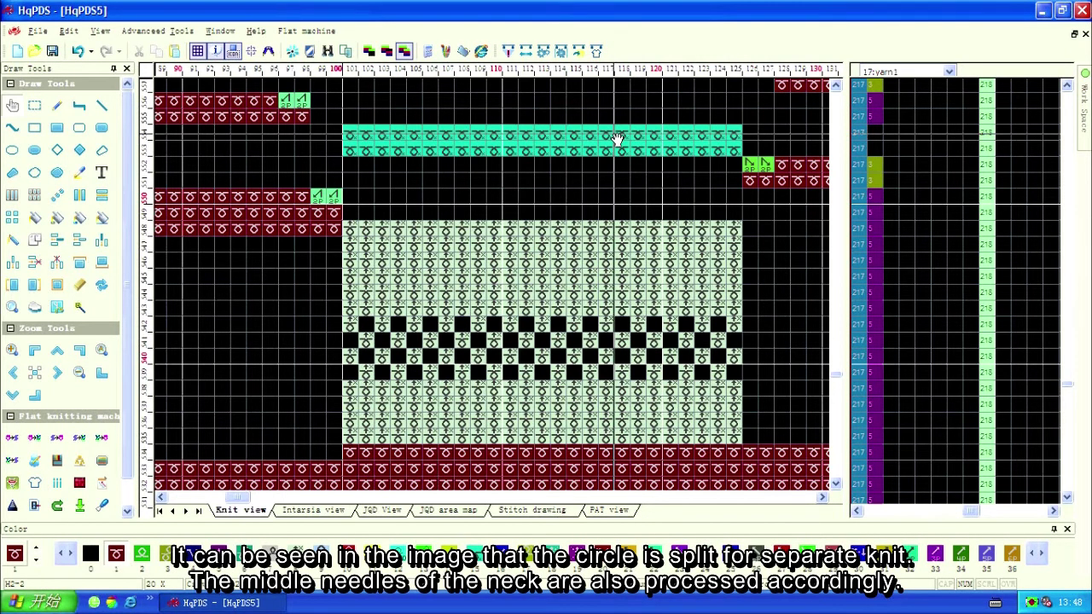
left_click(37, 108)
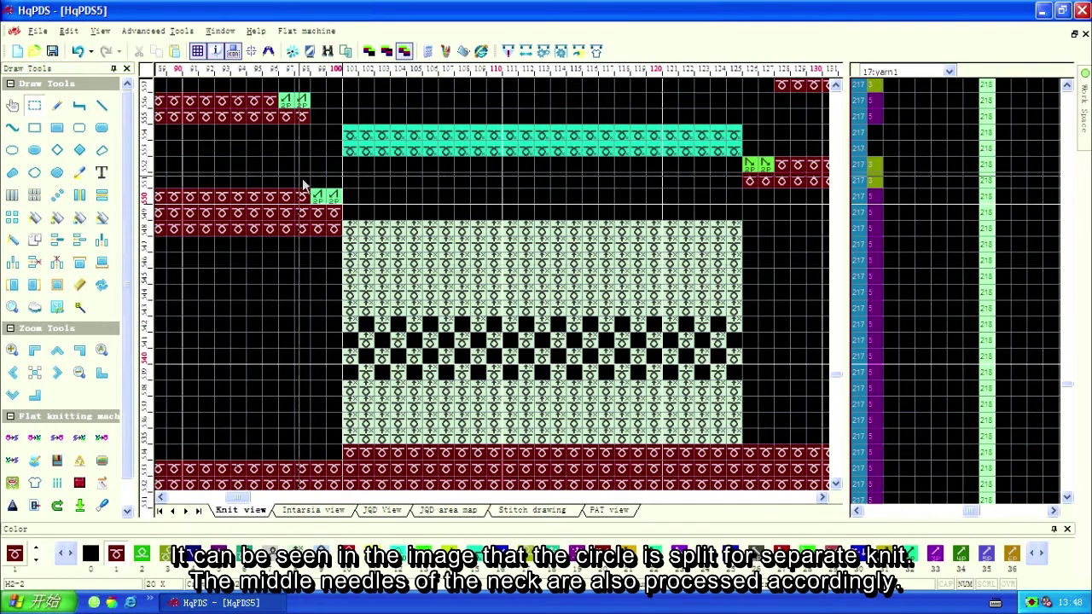
left_click(875, 436)
left_click_drag(874, 436, 875, 229)
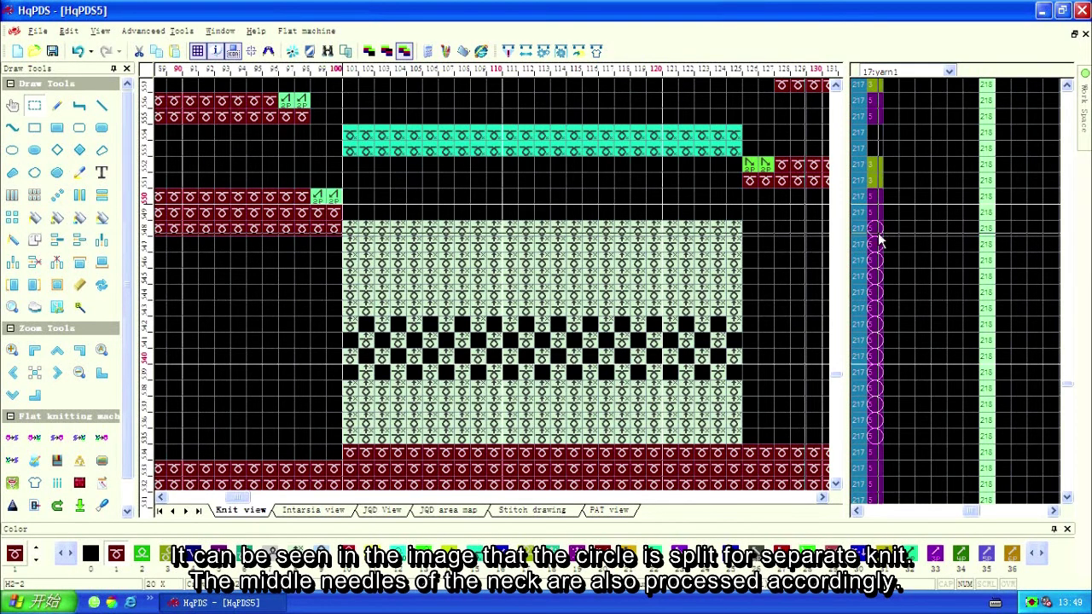
key("Escape")
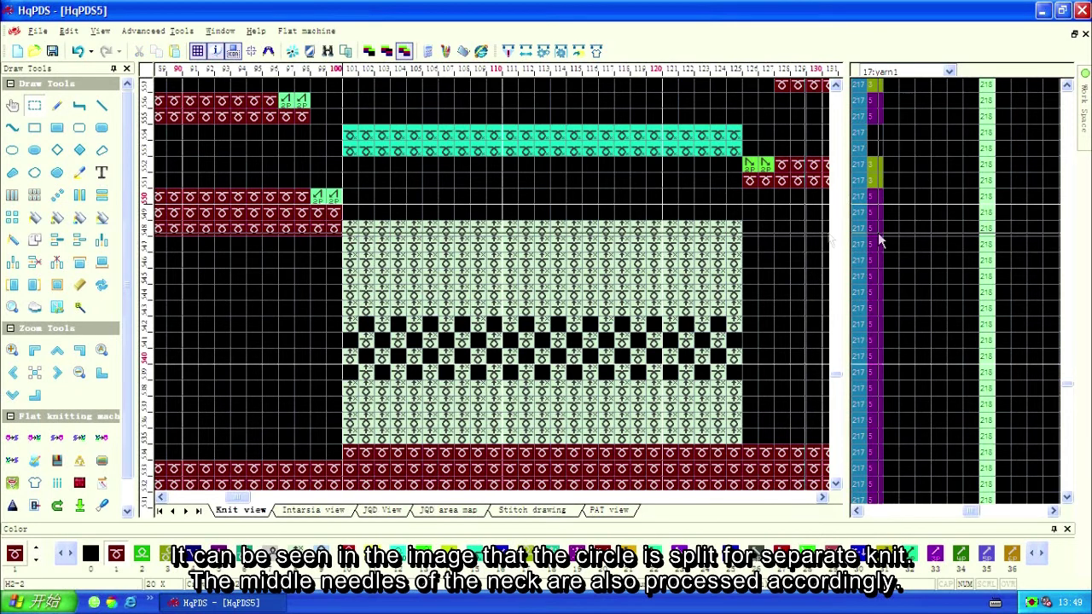
scroll(543, 296, "down", 5)
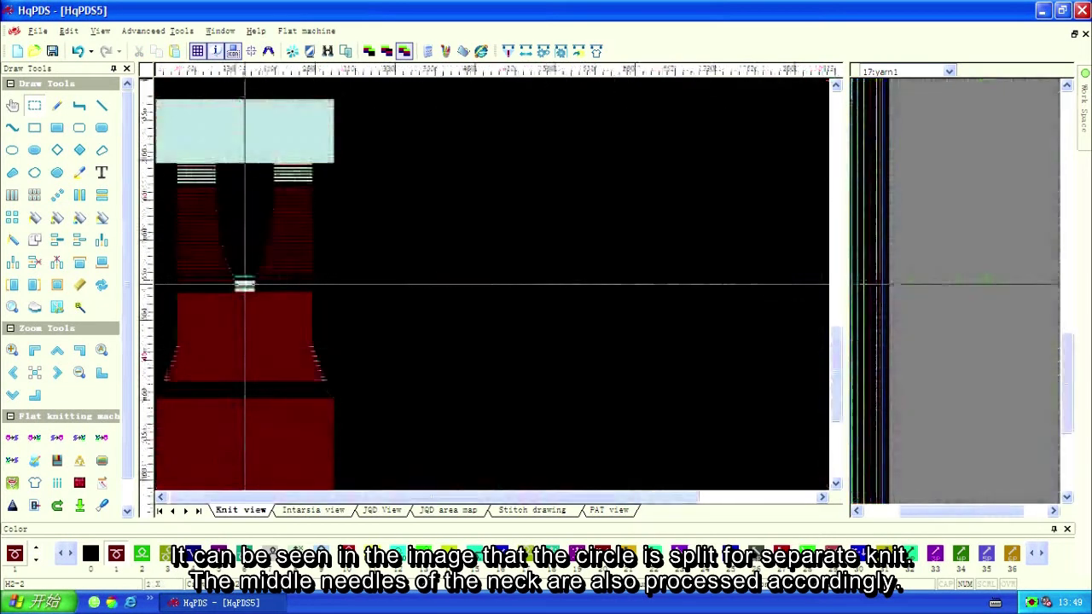
Undo the pattern, regenerate it with V-neck row removal off and V-neck Intarsia on, and check the neck areas in the intarsia view.
left_click(77, 51)
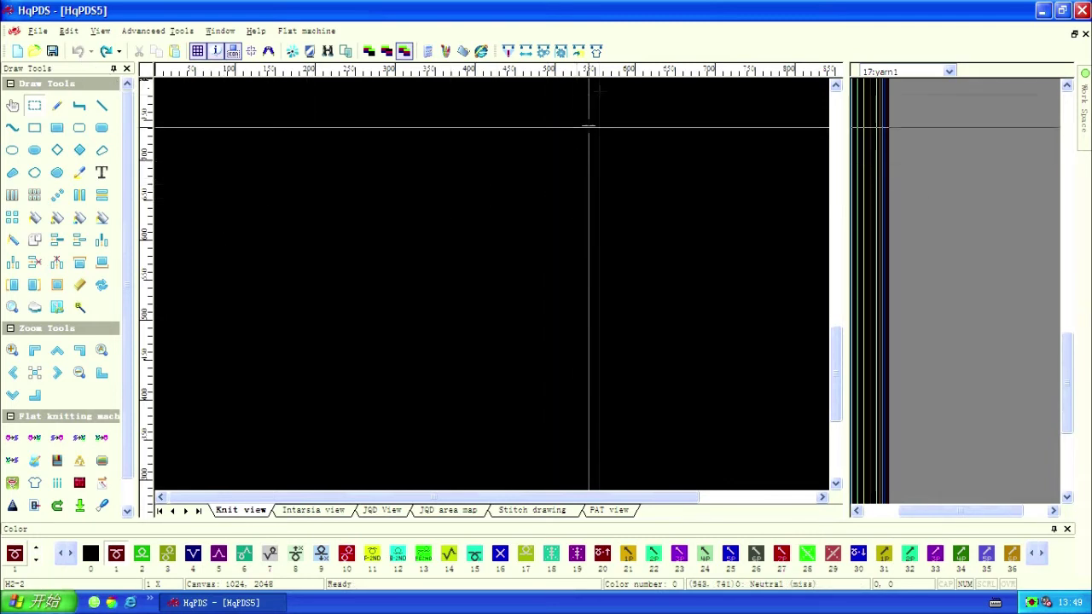
left_click(597, 51)
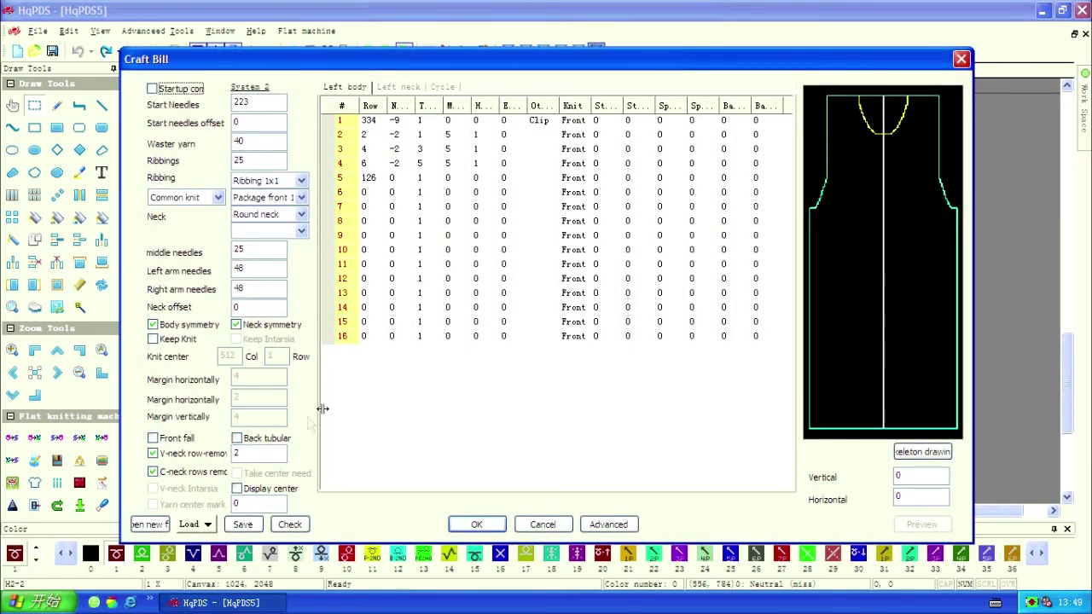
left_click(173, 457)
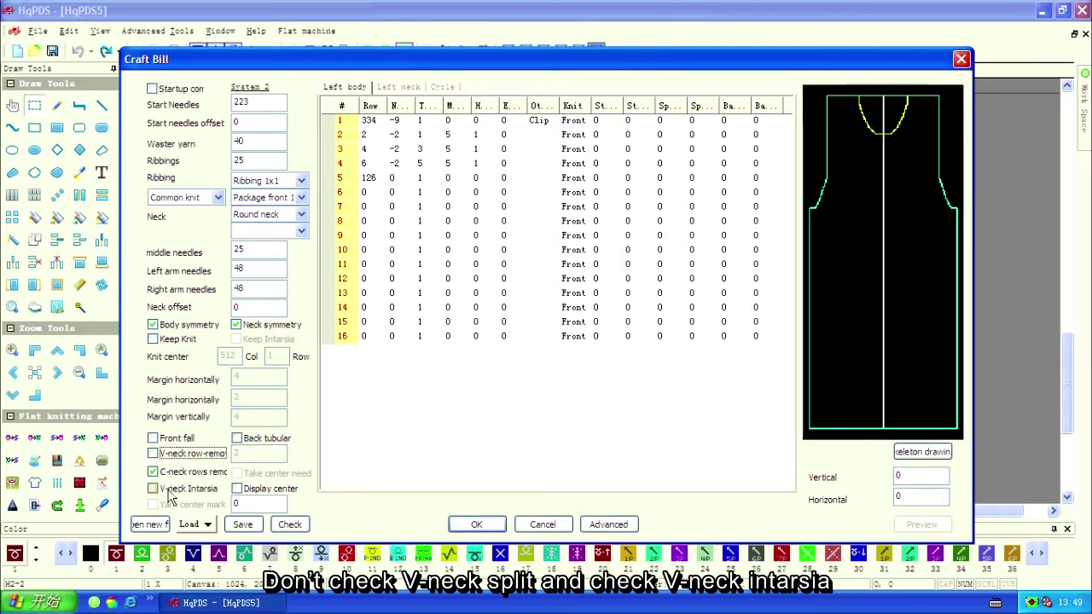
left_click(170, 495)
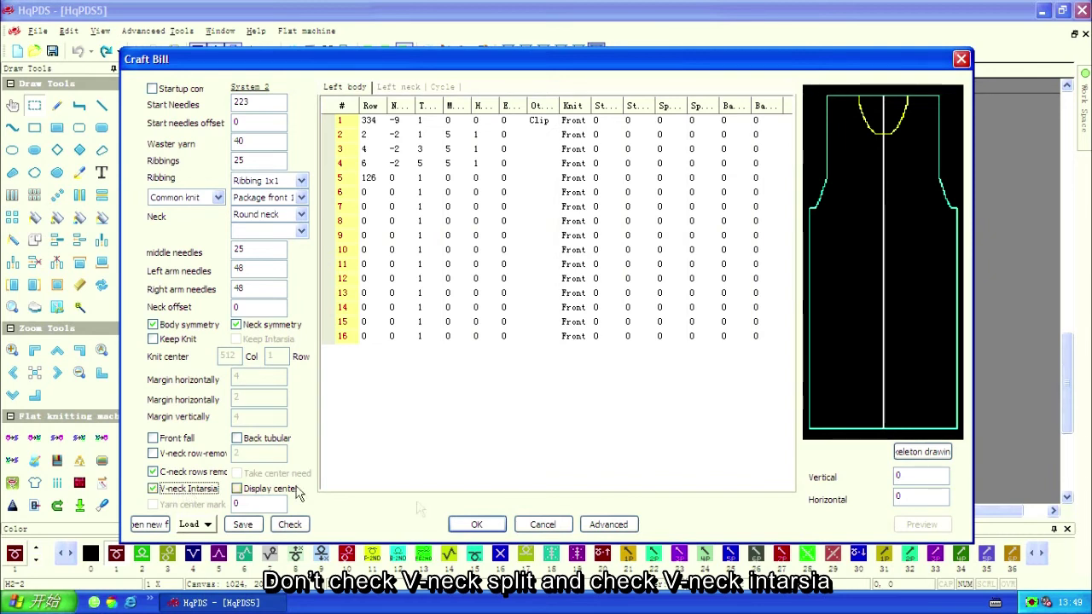
left_click(481, 525)
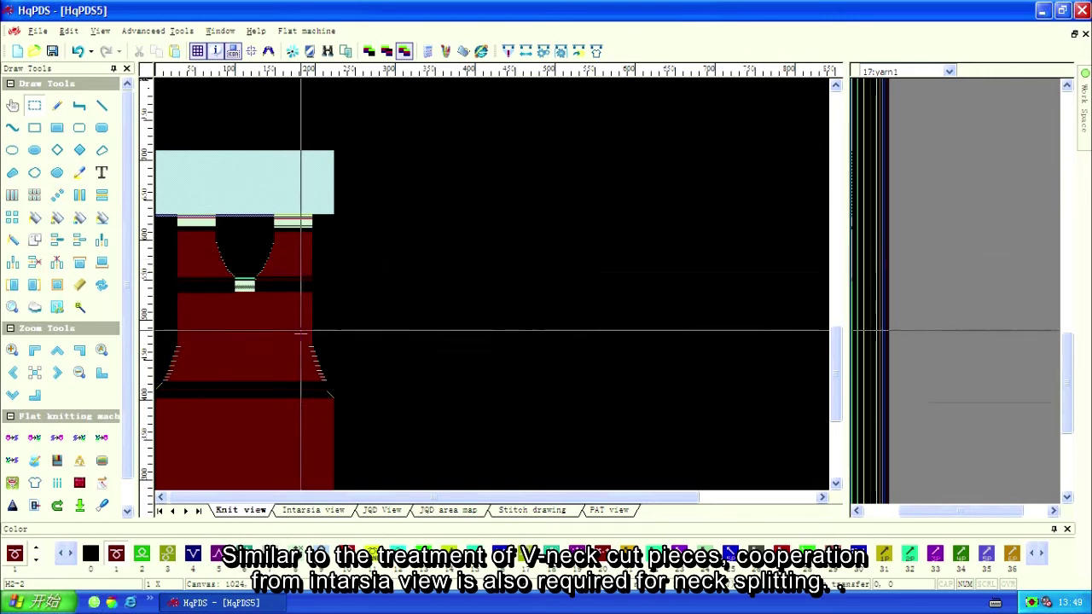
left_click(307, 514)
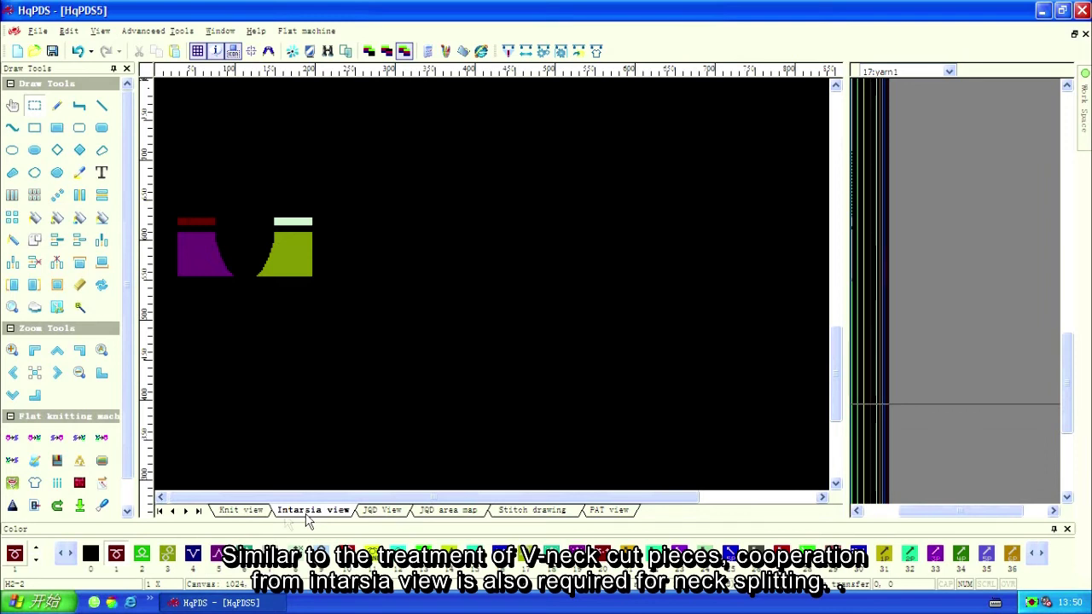
left_click(235, 514)
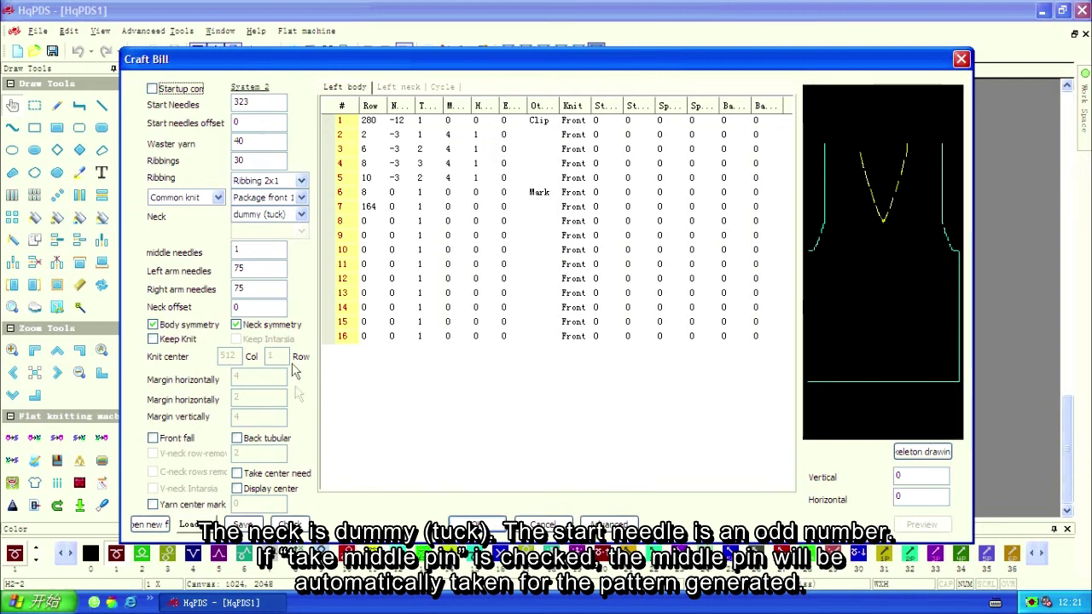
Enable taking the center needle for the 323-needle dummy (tuck) craft bill and generate the pattern.
left_click(237, 477)
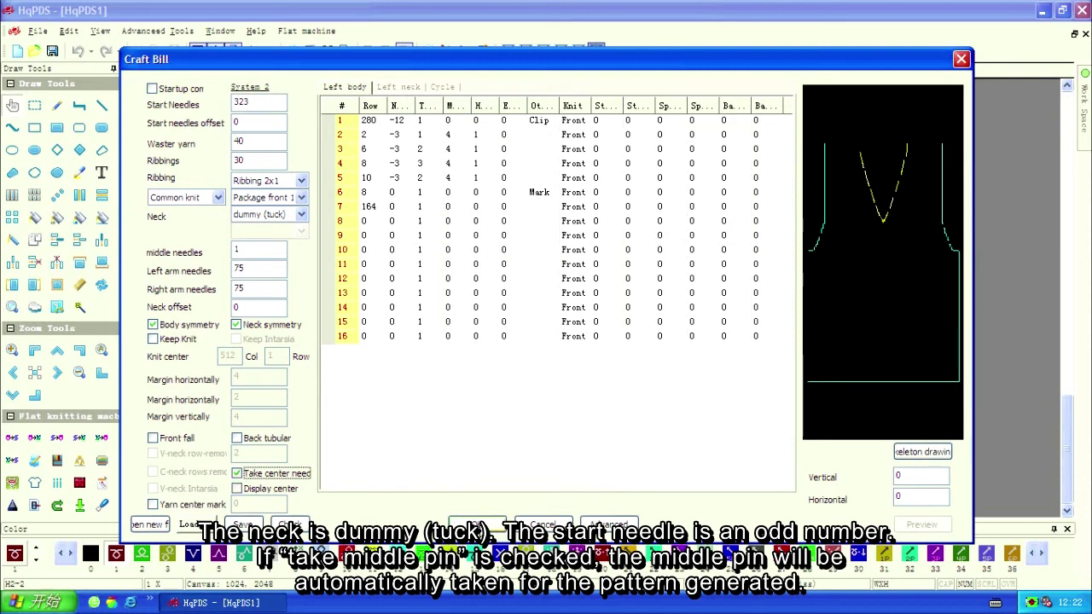
left_click(478, 524)
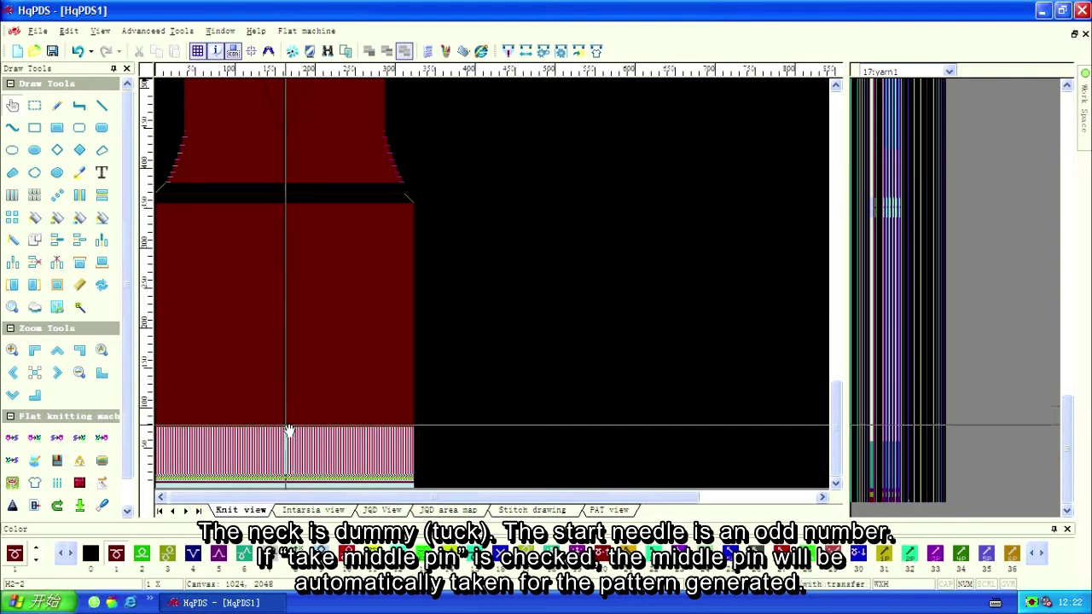
Examine the removed center needle column from the ribbing up to the waste yarn in the dummy (tuck) pattern.
scroll(290, 430, "up", 3)
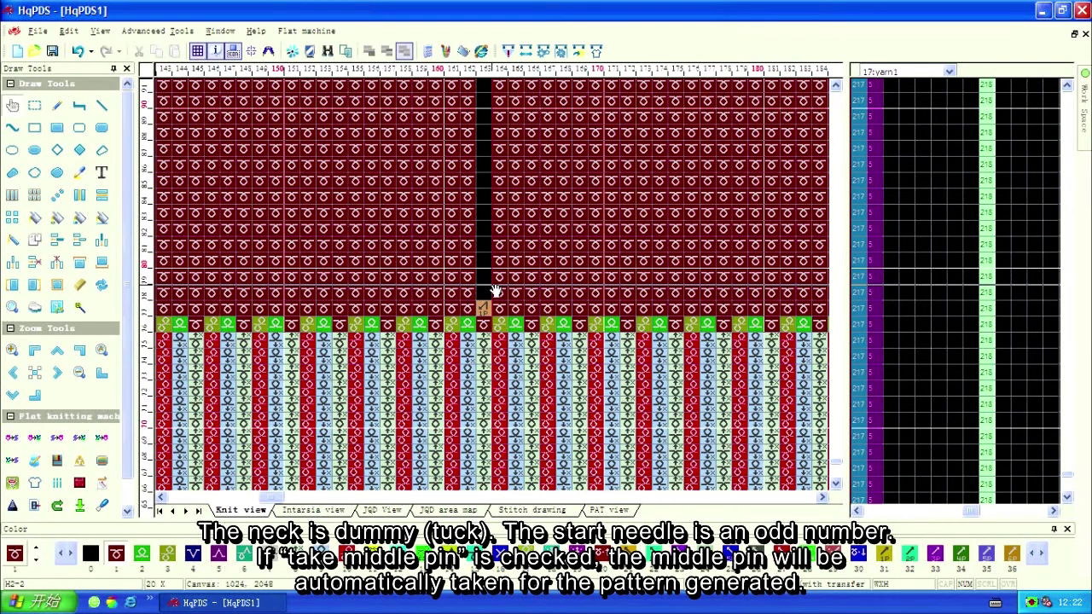
scroll(495, 287, "up", 1)
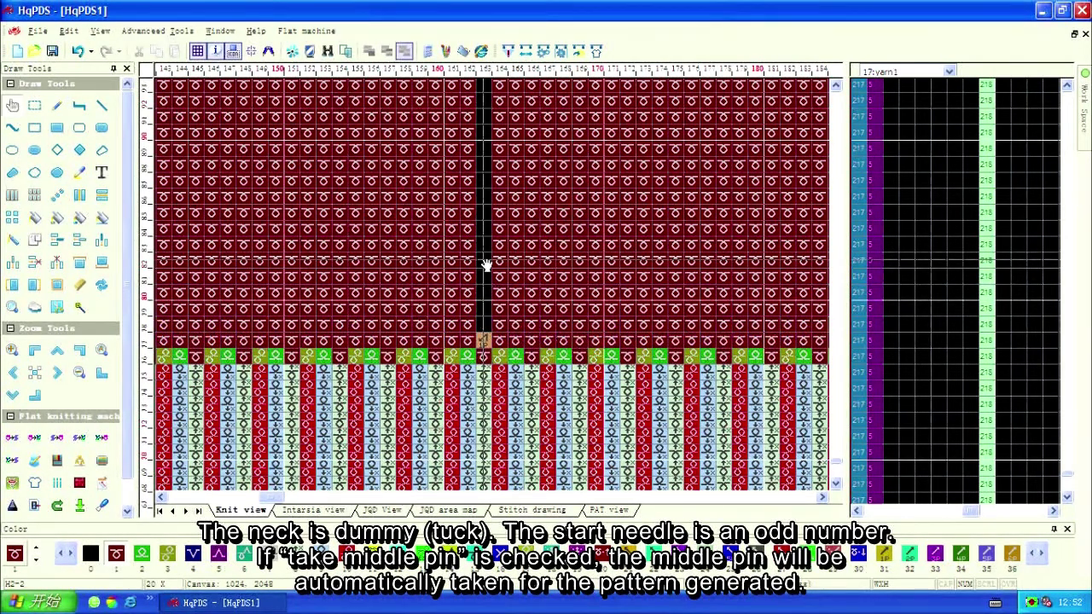
scroll(485, 265, "up", 4)
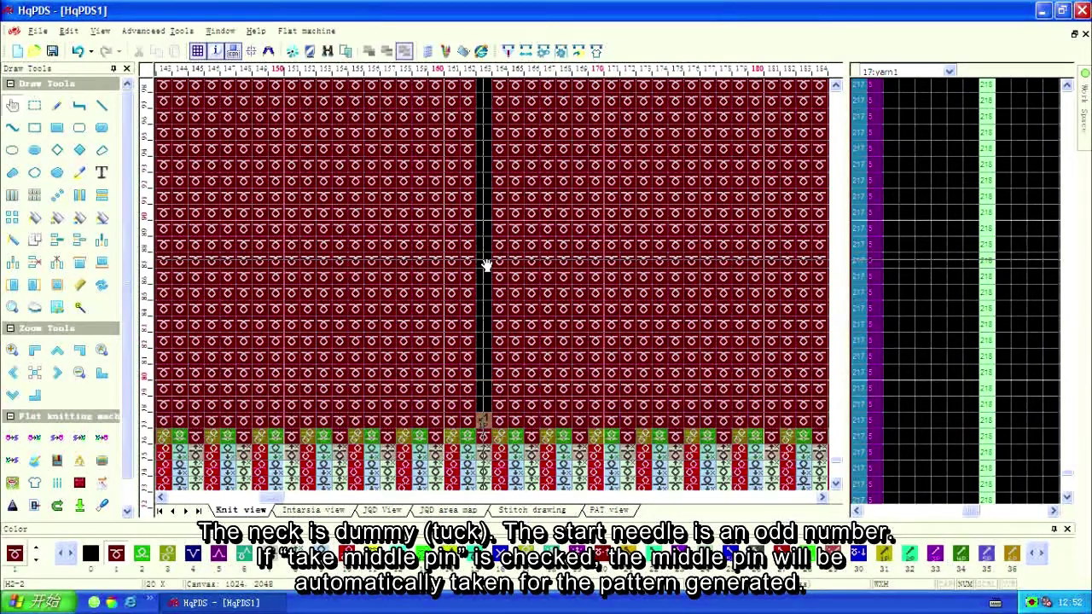
scroll(485, 265, "up", 3)
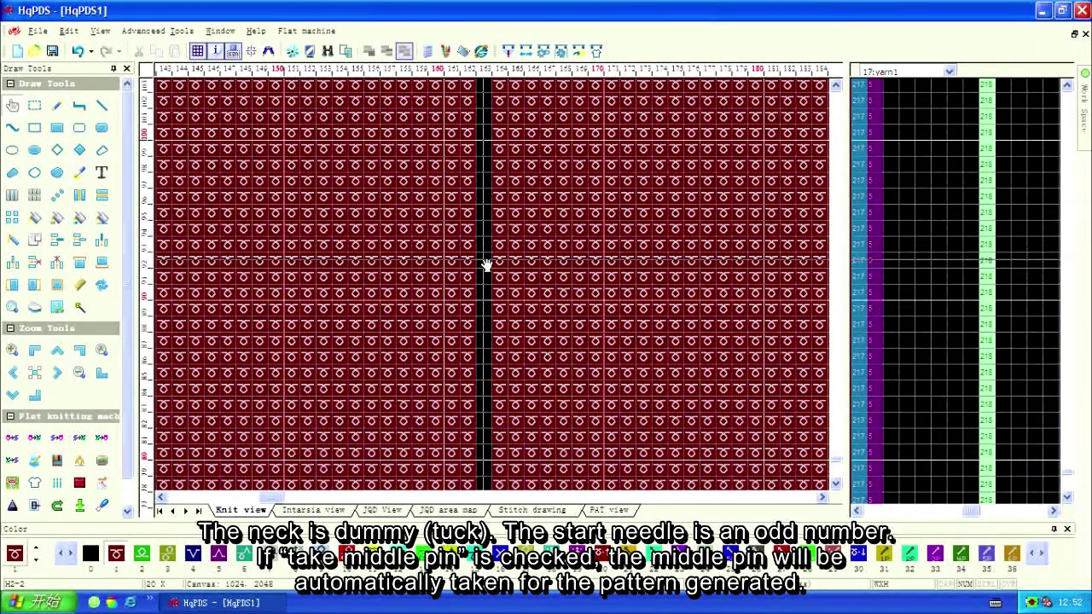
left_click(36, 107)
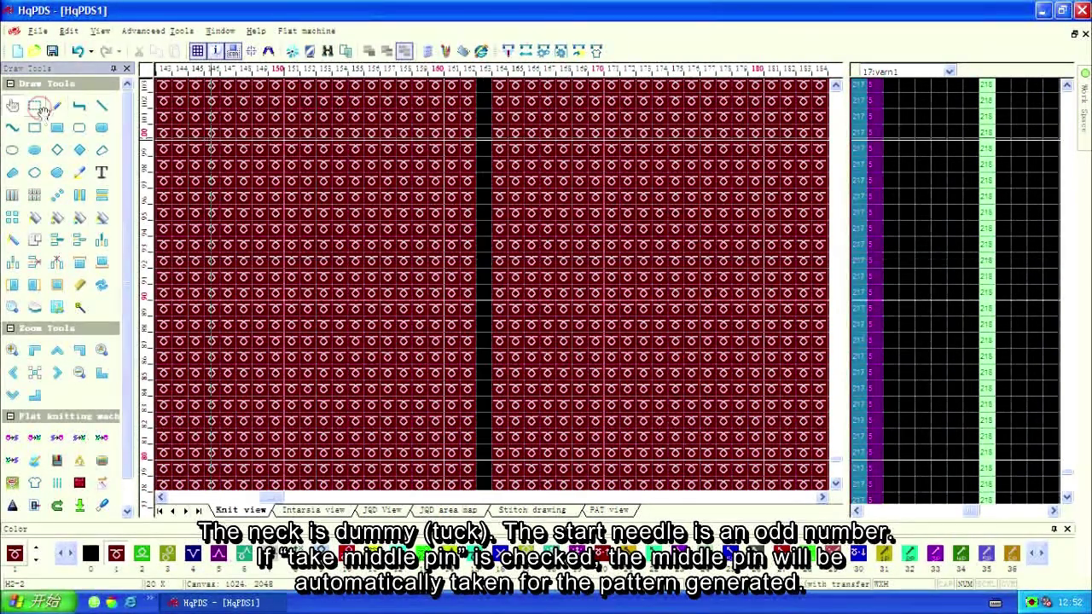
mouse_move(303, 420)
left_mouse_down()
mouse_move(480, 457)
mouse_move(483, 321)
left_mouse_up()
left_click_drag(484, 277, 483, 99)
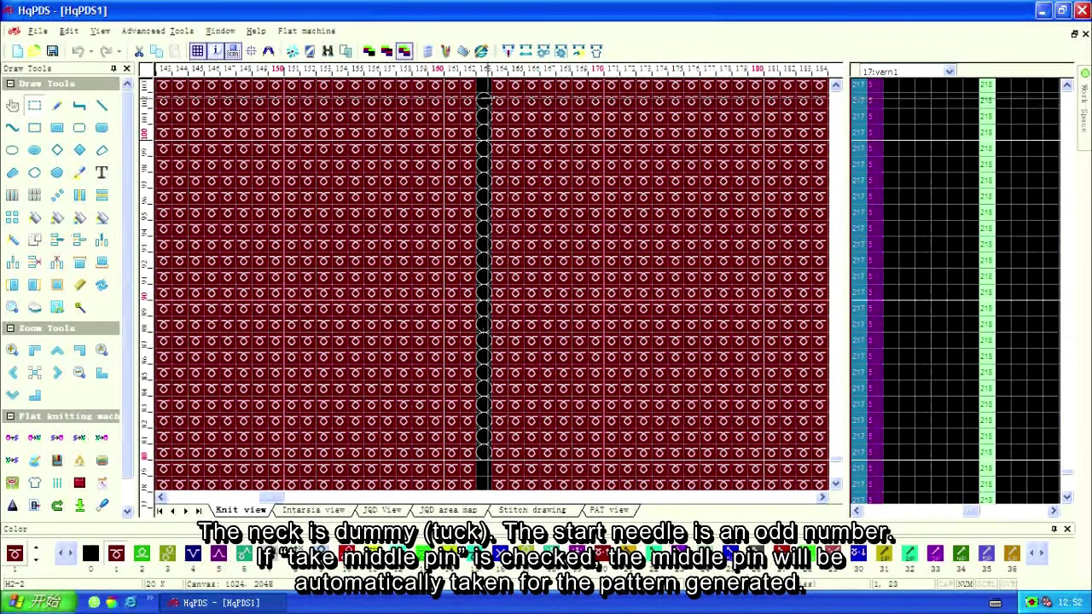
scroll(483, 99, "down", 5)
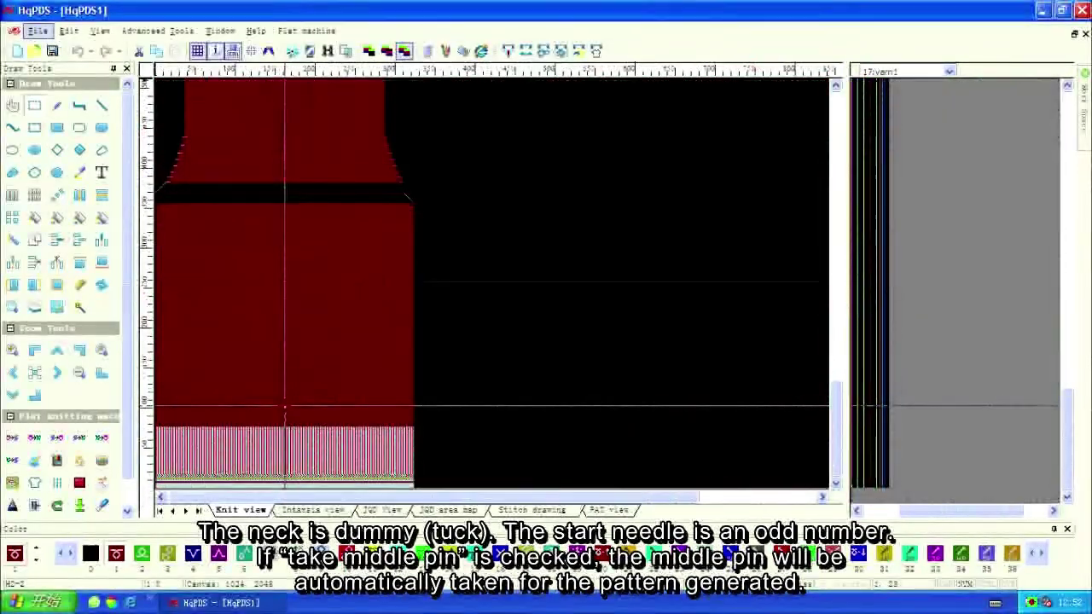
scroll(294, 126, "up", 3)
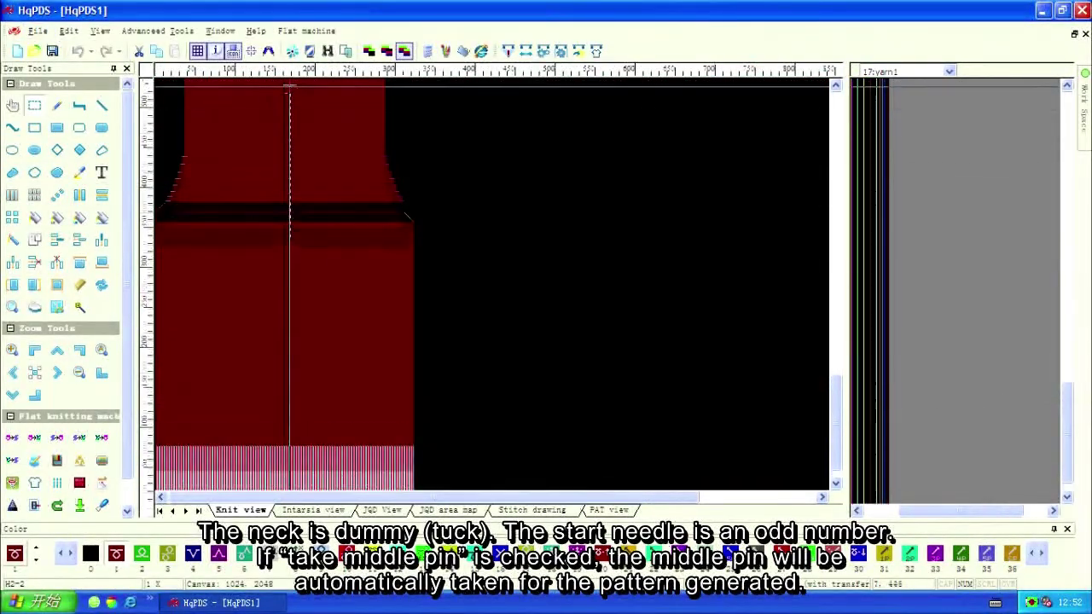
scroll(289, 98, "up", 1)
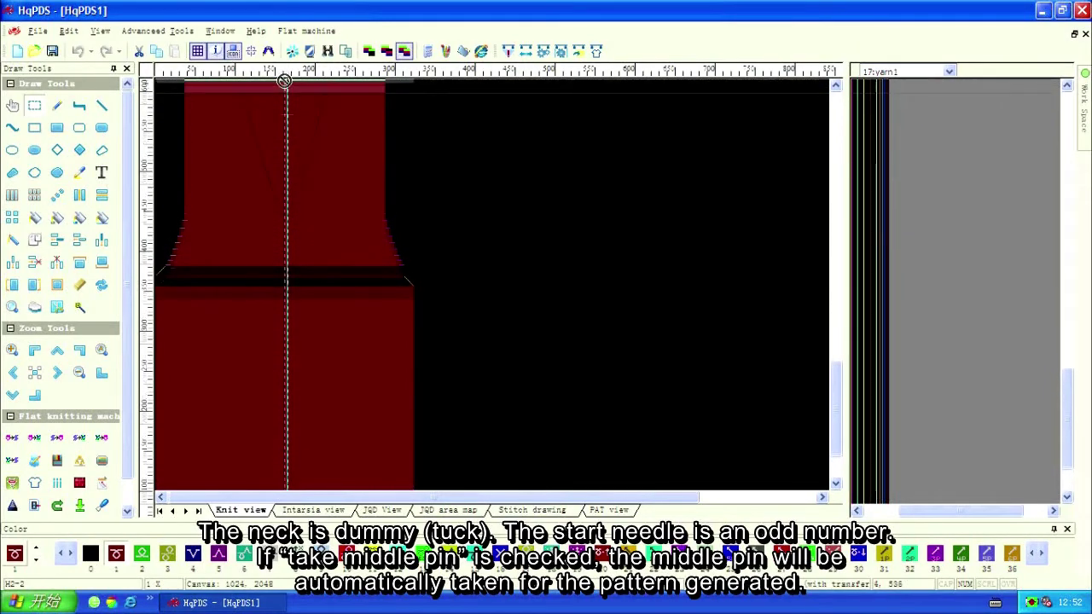
scroll(286, 102, "up", 5)
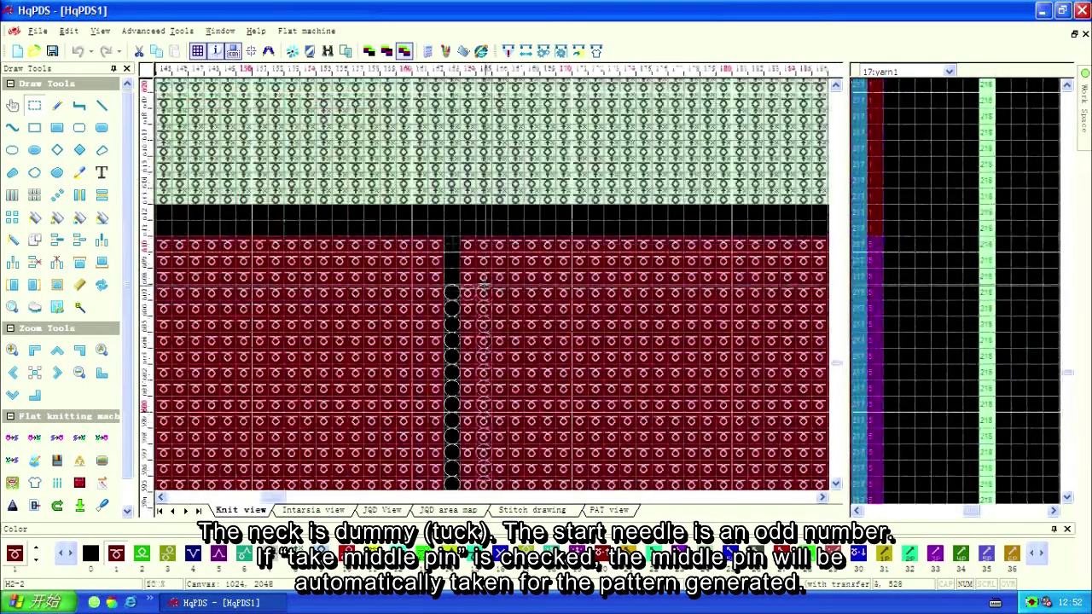
scroll(452, 245, "down", 5)
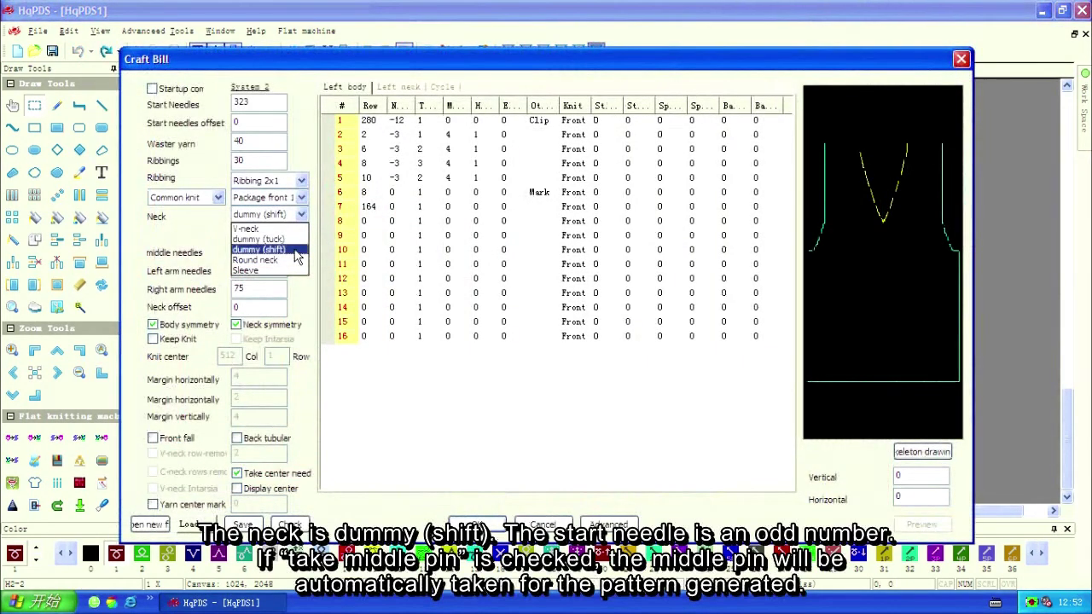
Change the craft bill's neck type to dummy (shift) and generate the 323-needle pattern with the center needle taken.
left_click(297, 257)
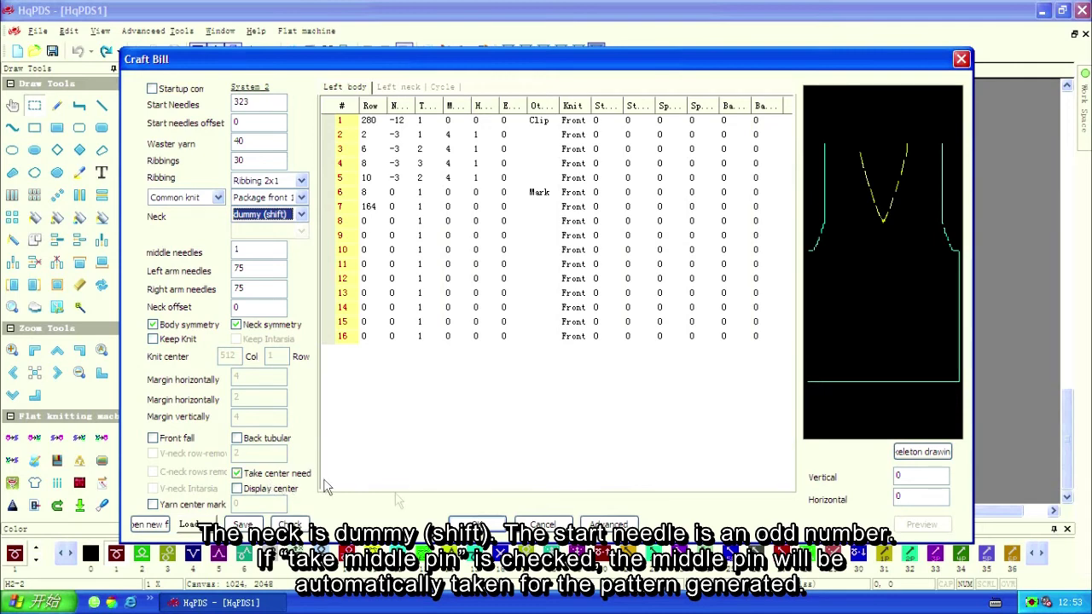
left_click(479, 522)
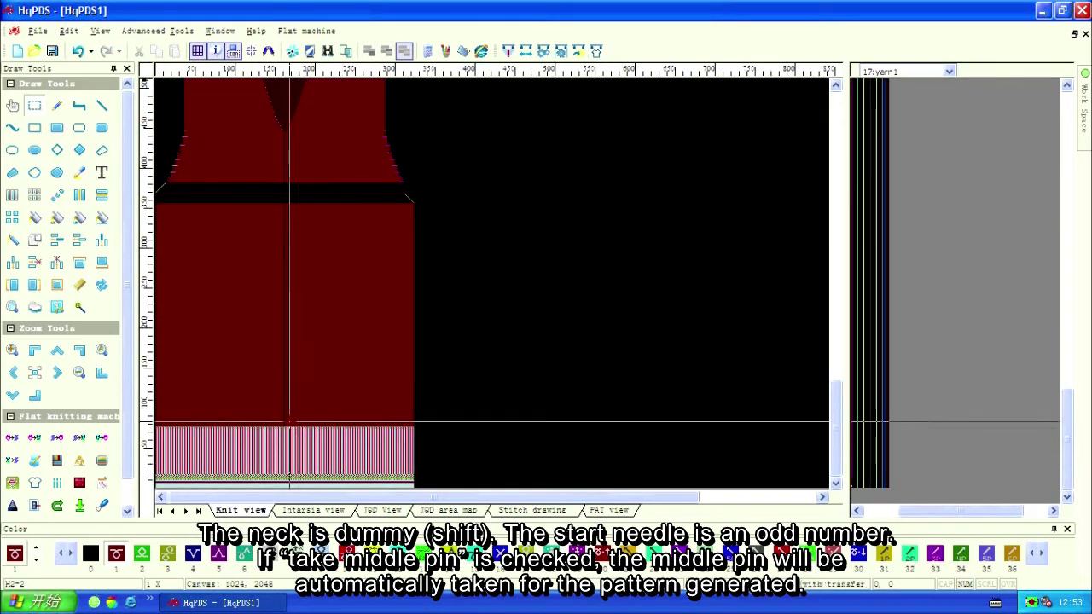
scroll(288, 422, "up", 5)
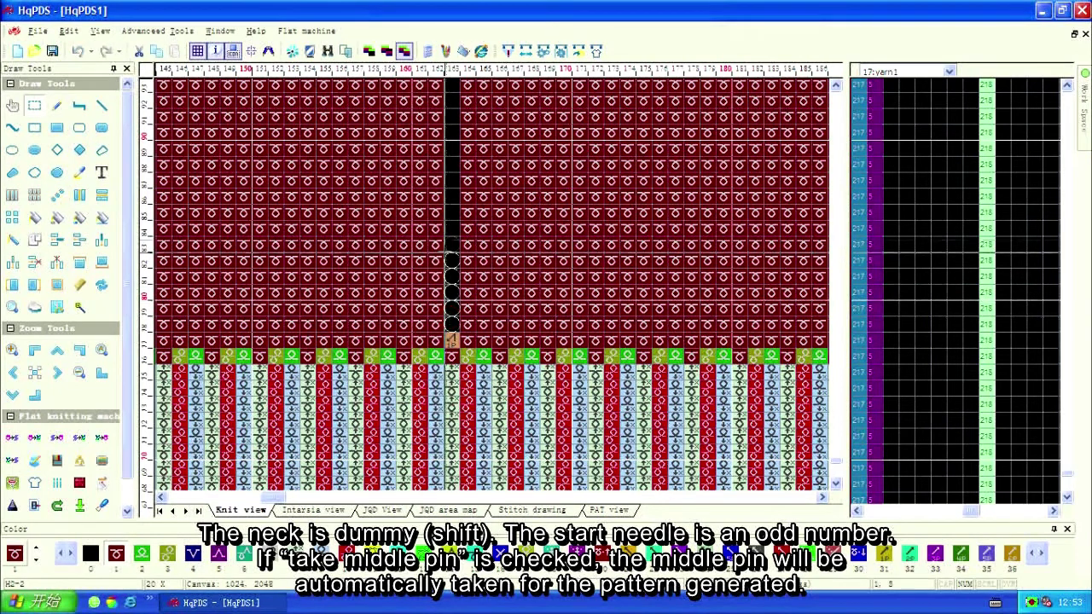
Examine the removed center needle column along the body and neck of the dummy (shift) pattern.
scroll(450, 318, "down", 5)
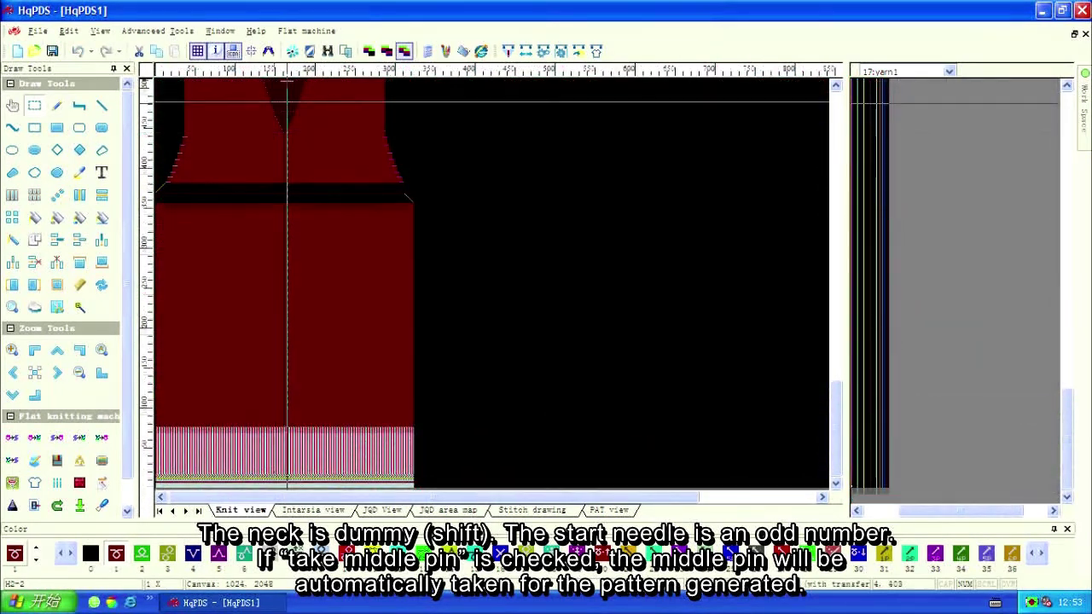
scroll(288, 132, "up", 3)
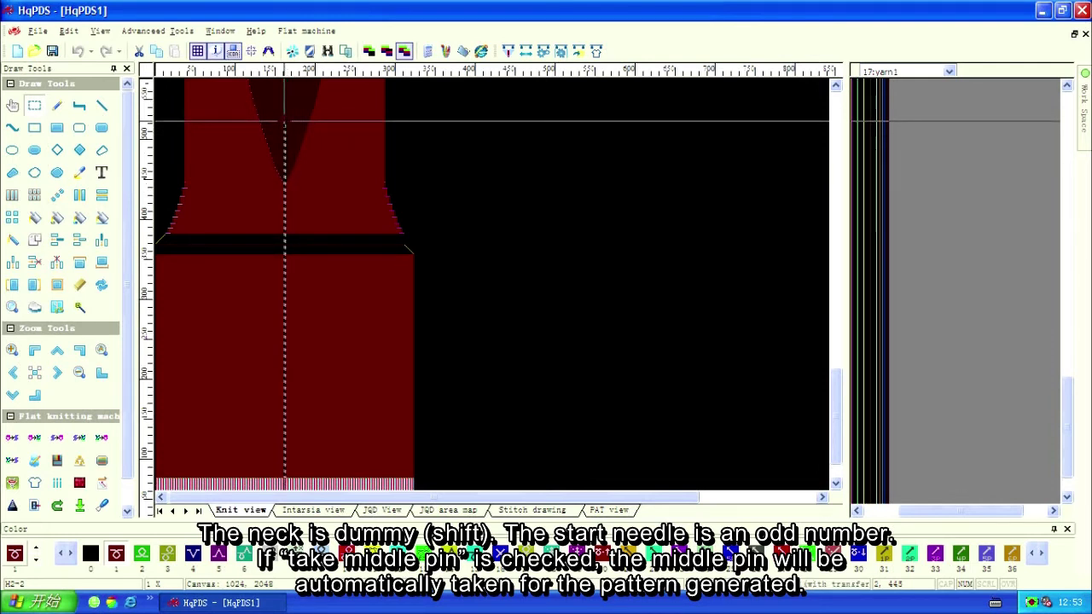
left_click(285, 122)
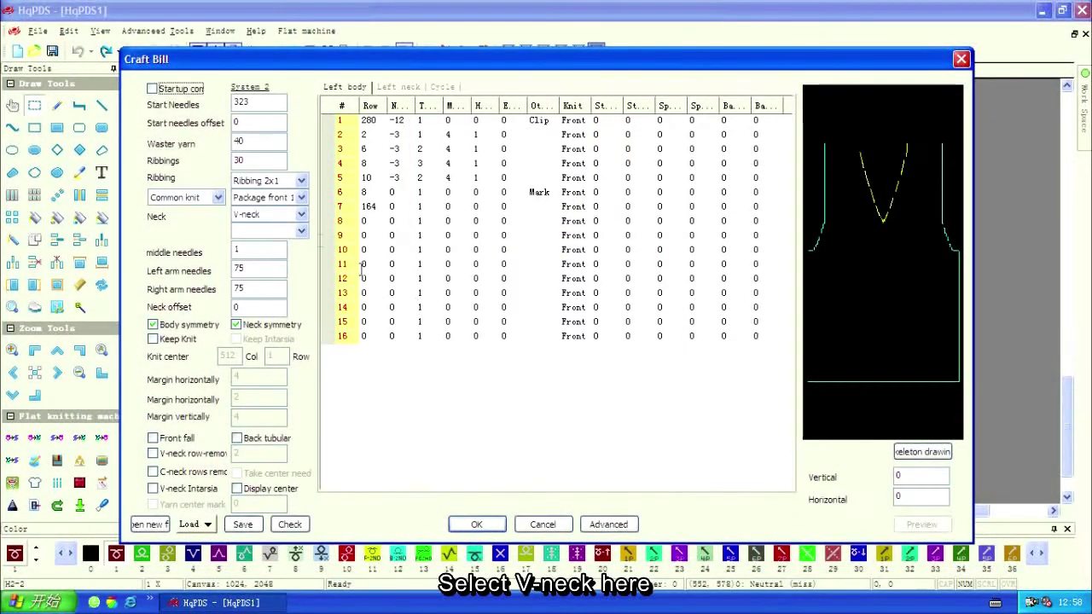
Set the 323-needle V-neck craft bill to Left piece, checking its skeleton drawing, and generate the pattern.
left_click(299, 235)
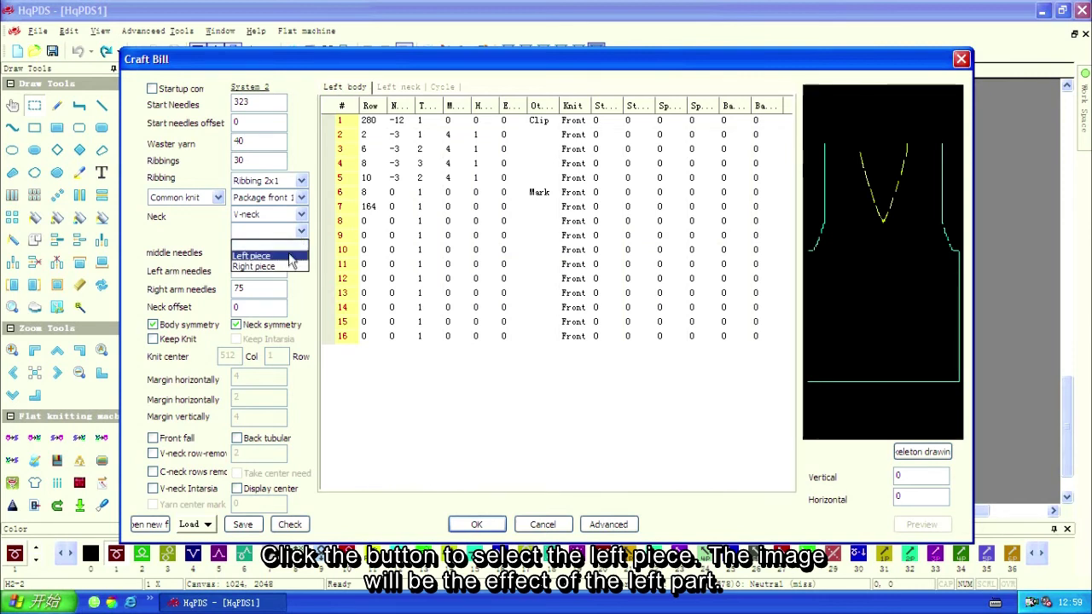
left_click(288, 256)
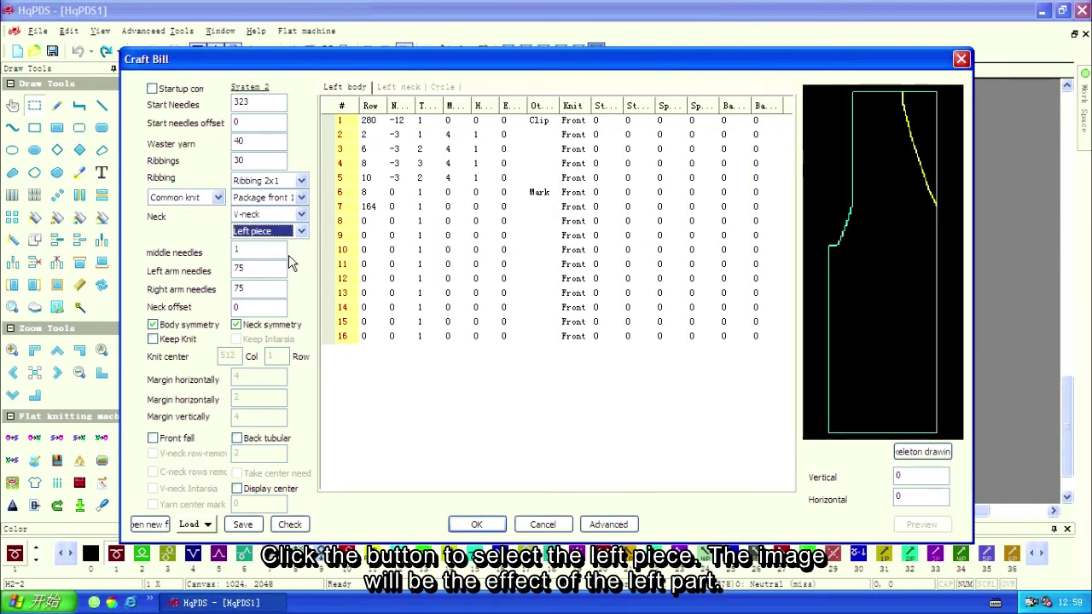
left_click(868, 359)
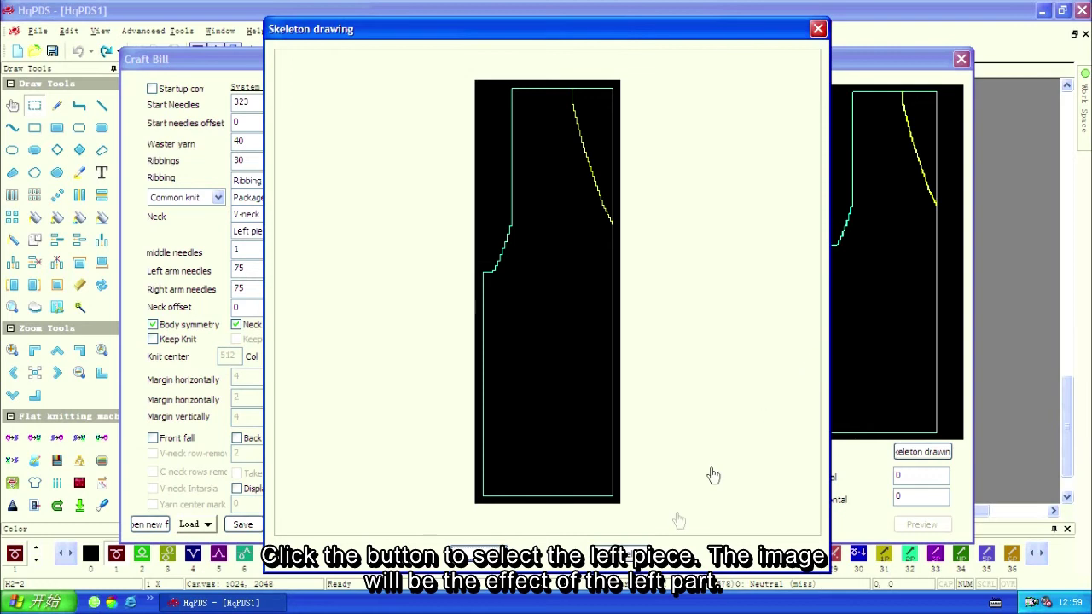
left_click(623, 555)
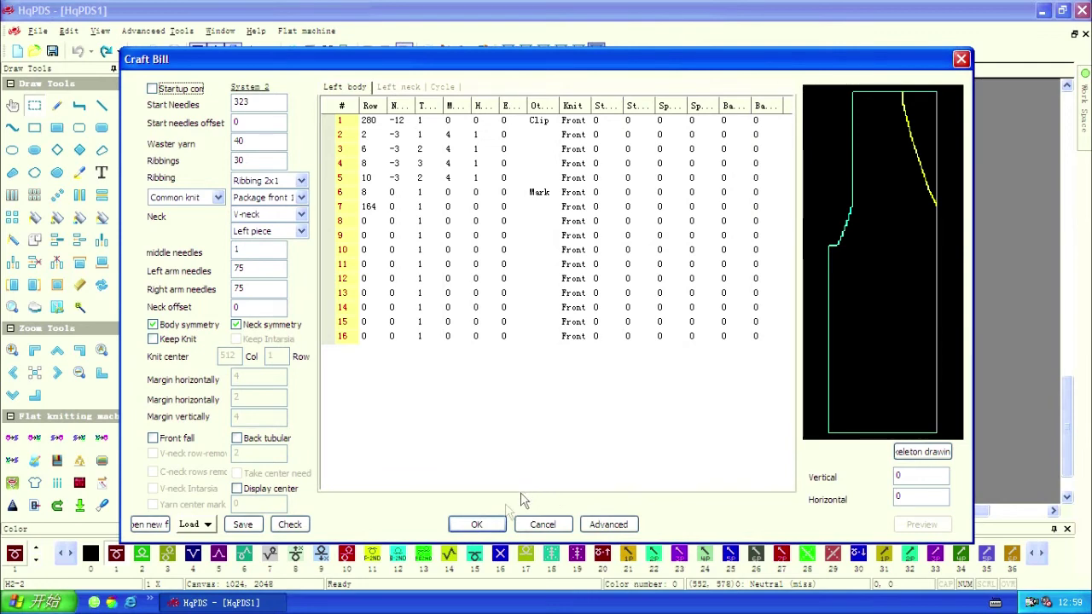
left_click(477, 525)
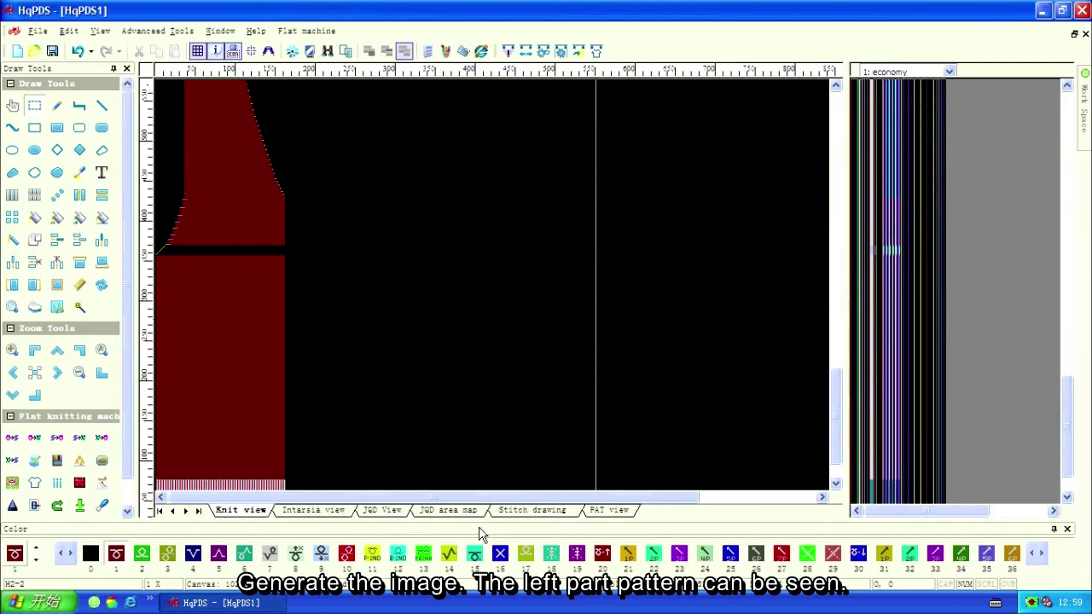
left_click(14, 105)
left_click_drag(220, 163, 219, 248)
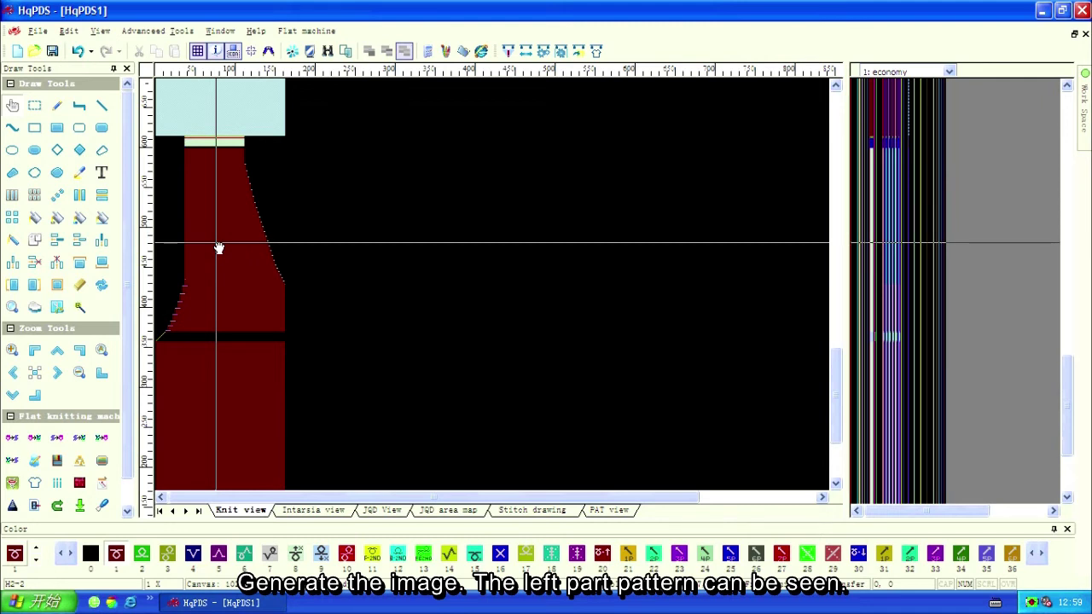
Create a new 1024 * 2048 canvas for the H2-2 machine model without ribbing.
left_click(39, 31)
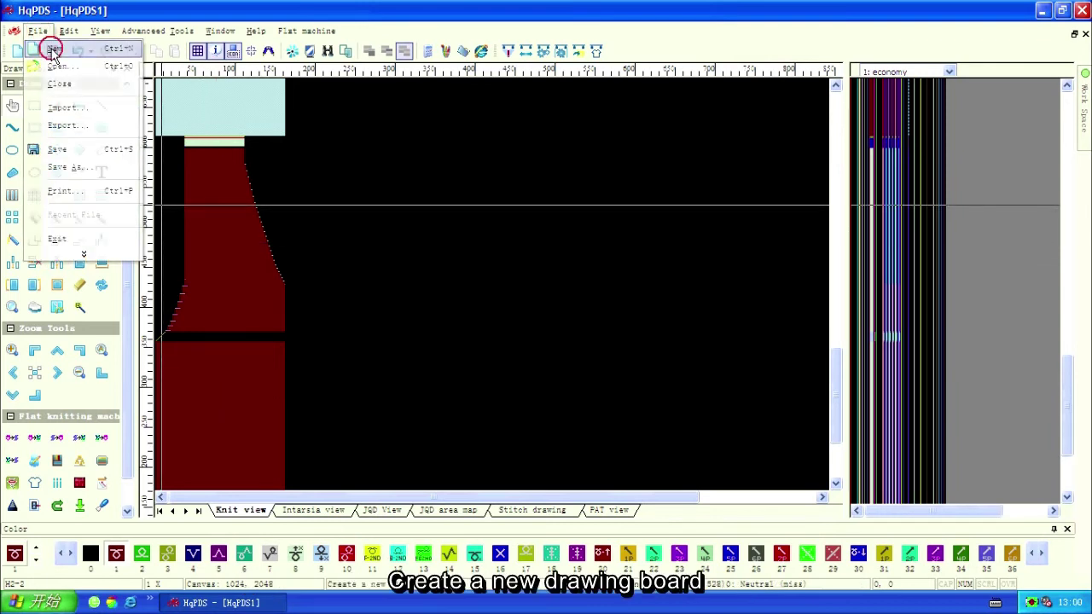
left_click(53, 49)
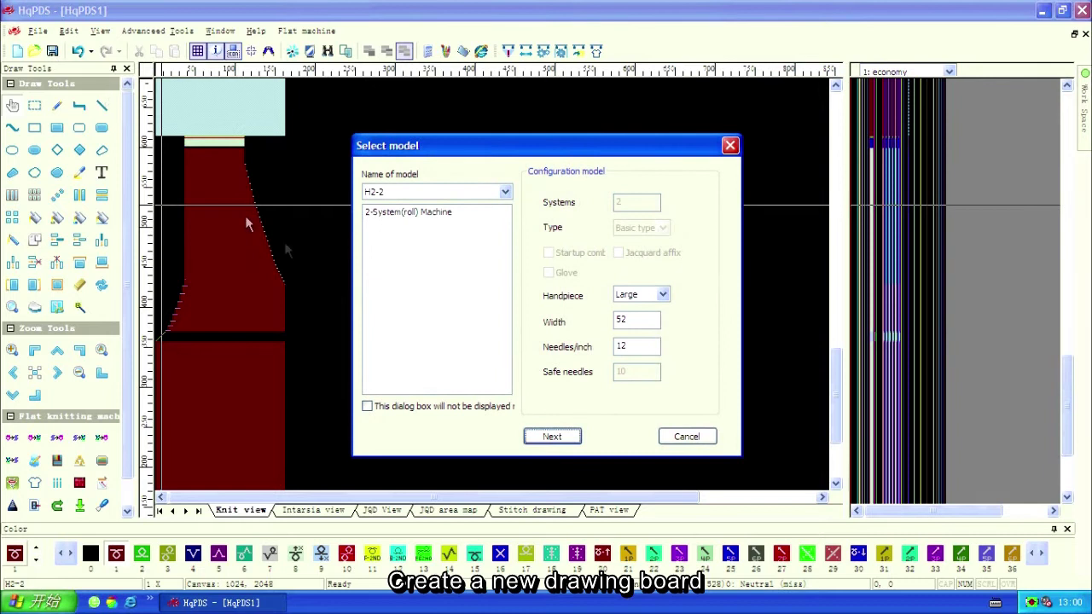
left_click(551, 437)
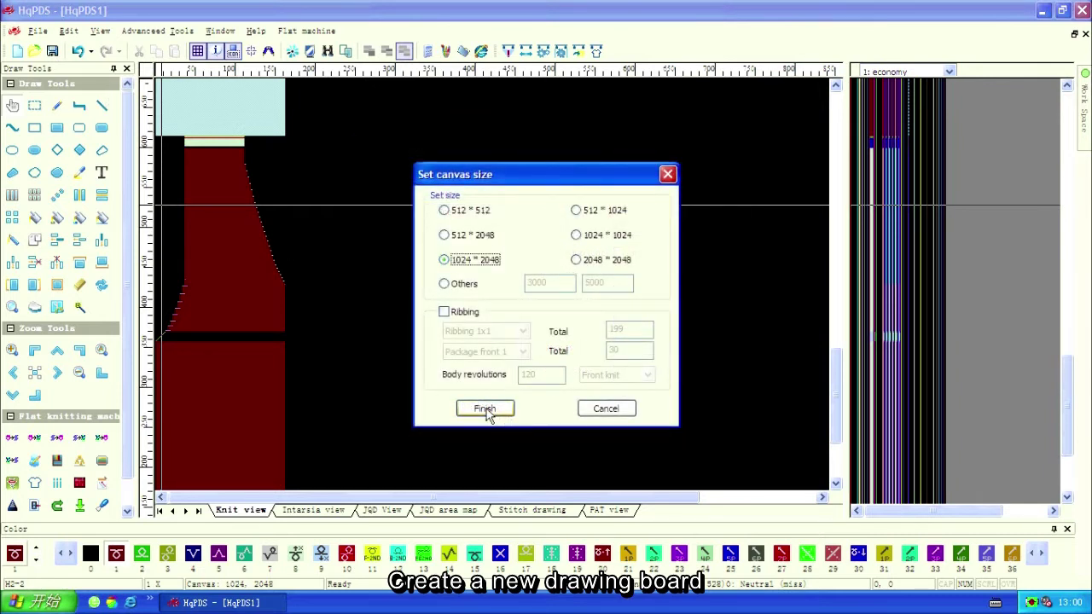
left_click(484, 409)
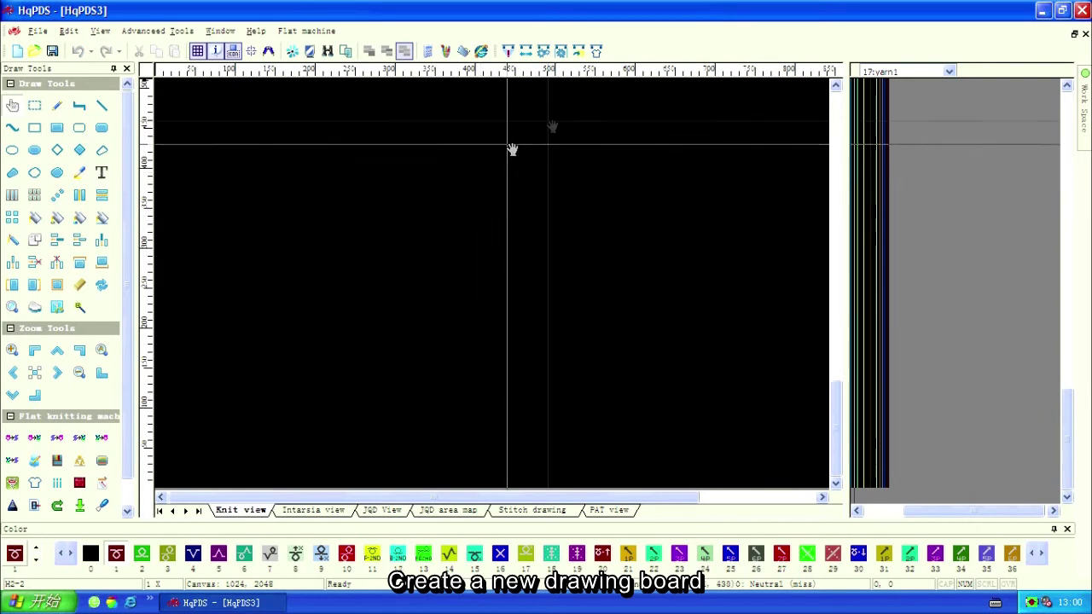
Set the 323-needle V-neck craft bill to Right piece, checking its skeleton drawing, and generate the pattern on the new canvas.
left_click(595, 51)
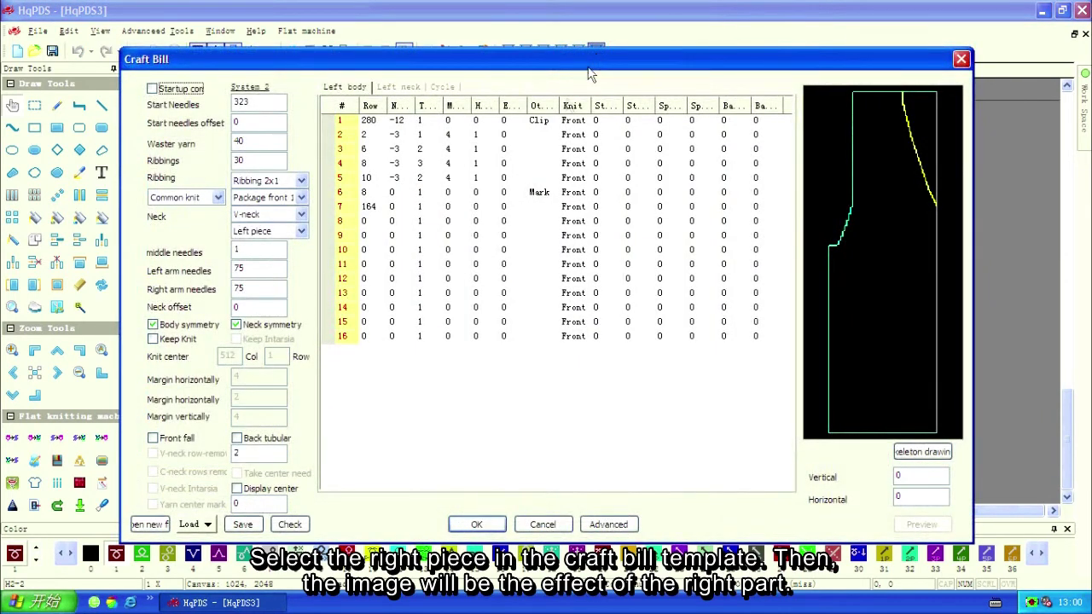
left_click(301, 232)
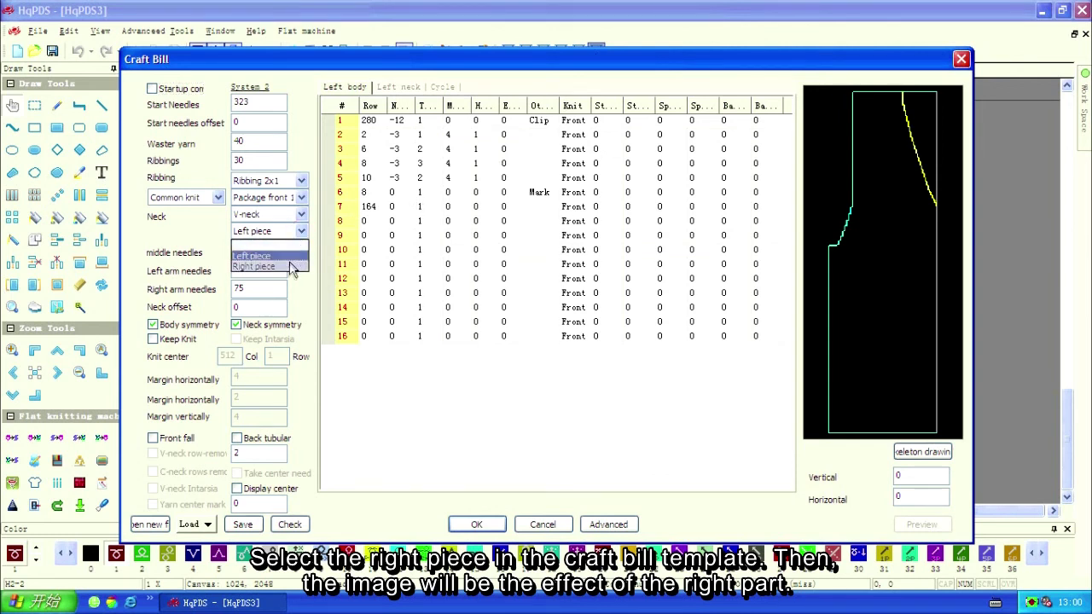
left_click(290, 268)
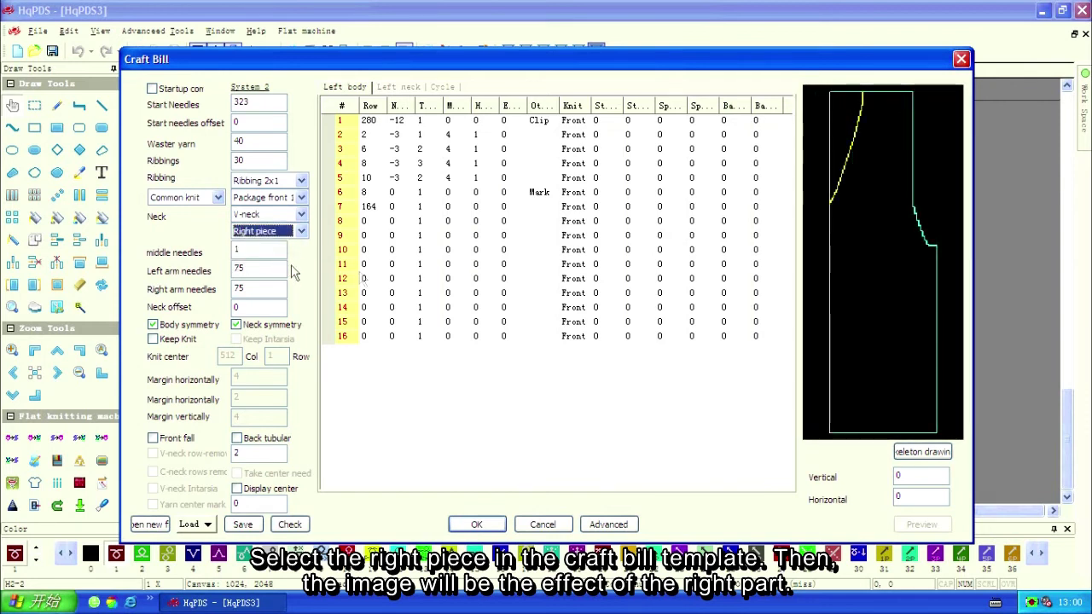
left_click(874, 339)
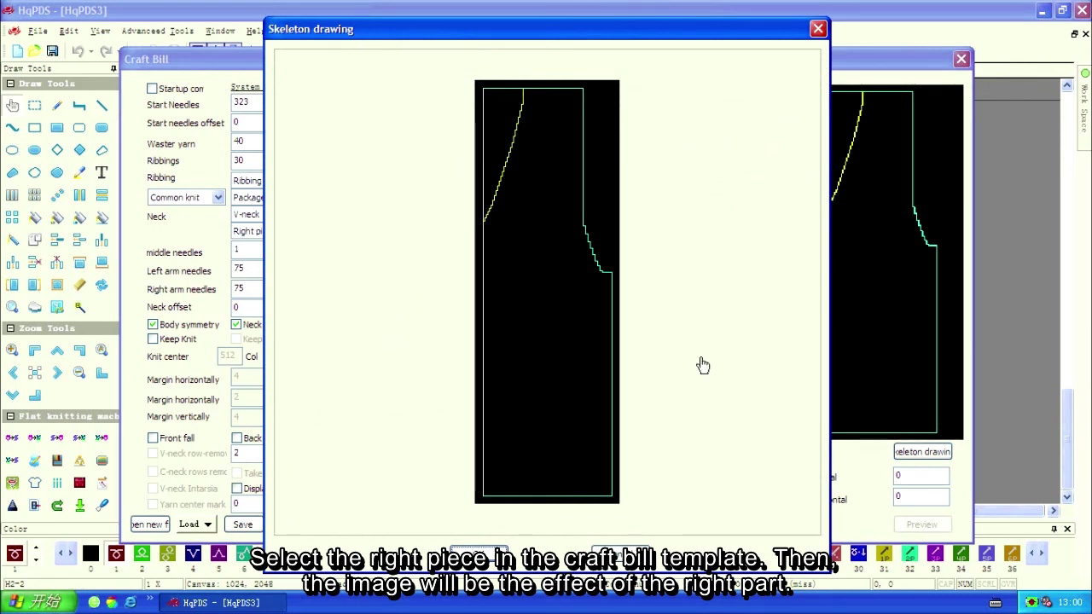
left_click(620, 556)
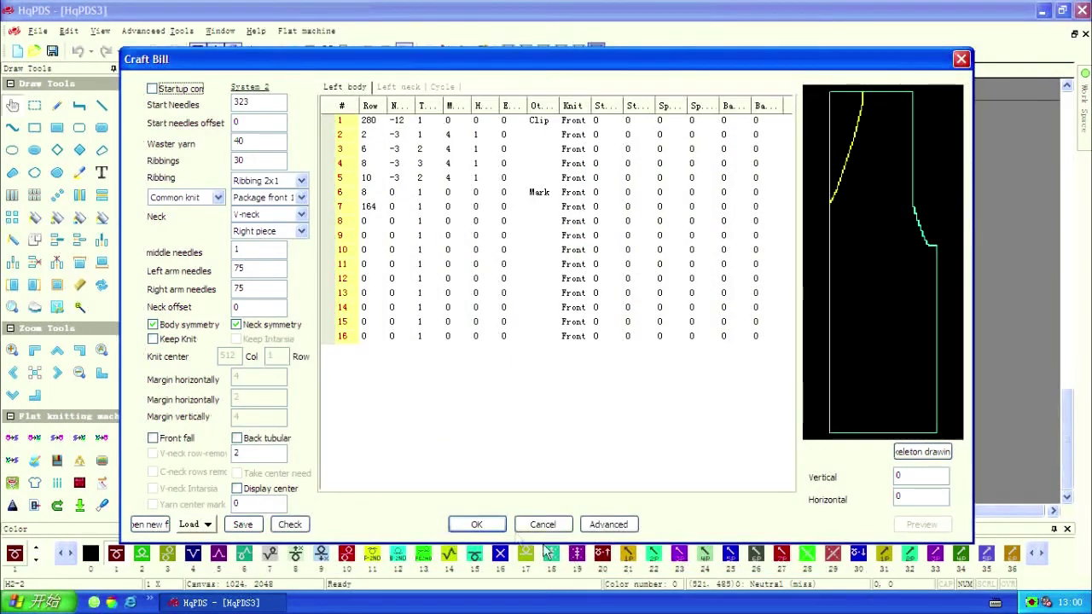
left_click(478, 525)
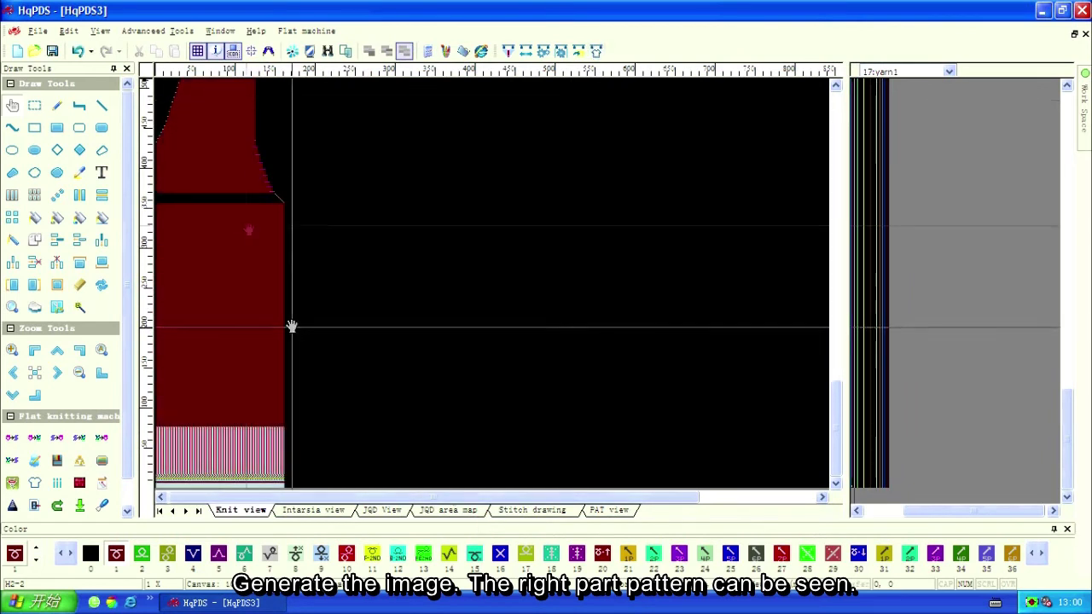
left_click(227, 190)
left_click_drag(227, 195, 231, 342)
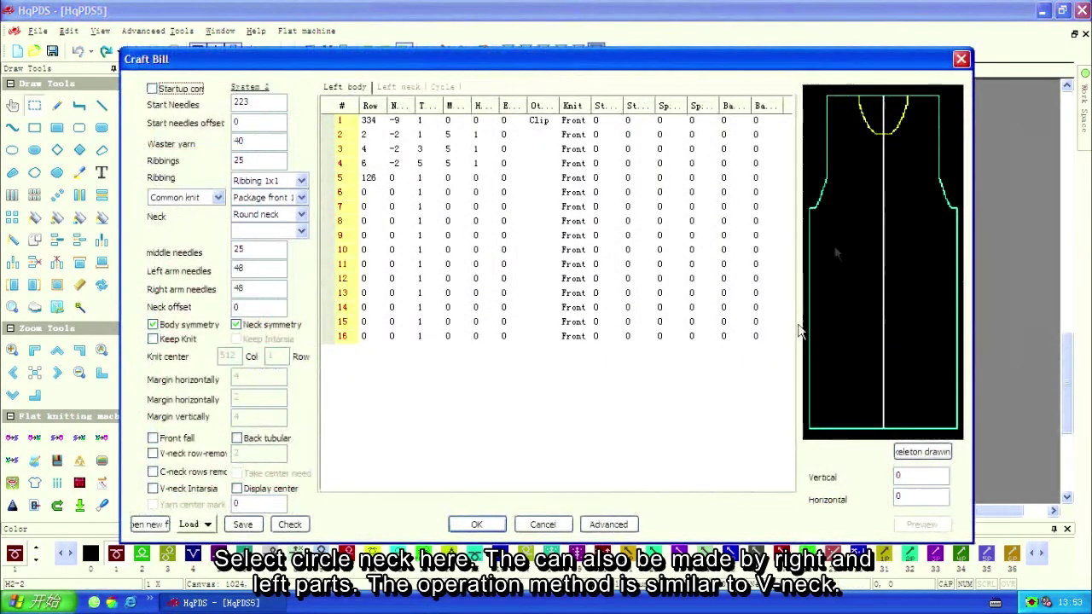
Switch the 223-needle round neck craft bill from the whole body to Left piece, checking the skeleton drawings, and generate the pattern.
left_click(837, 253)
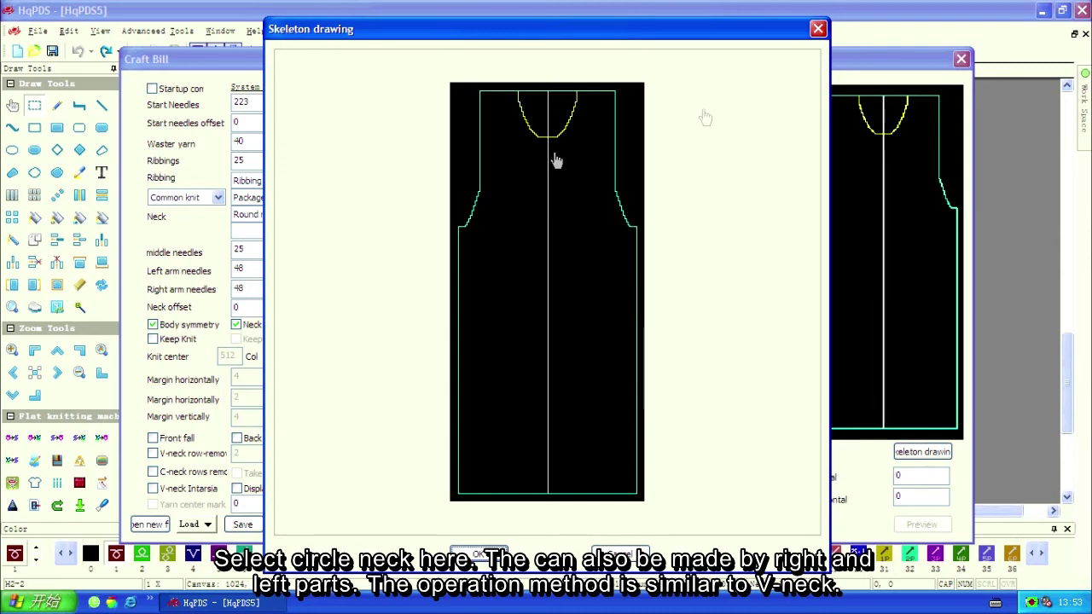
left_click(818, 29)
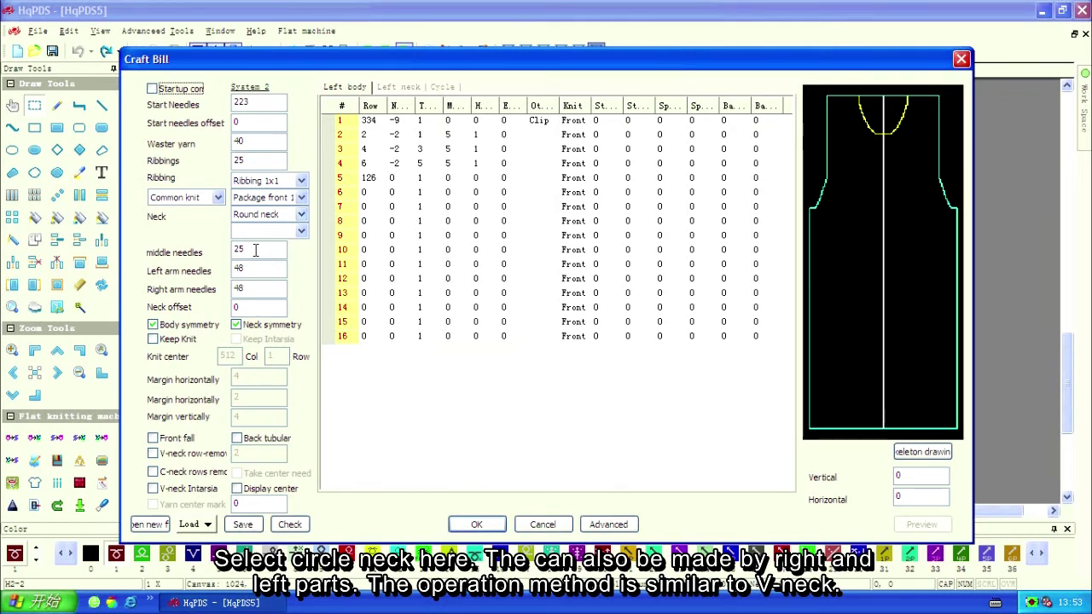
left_click(300, 231)
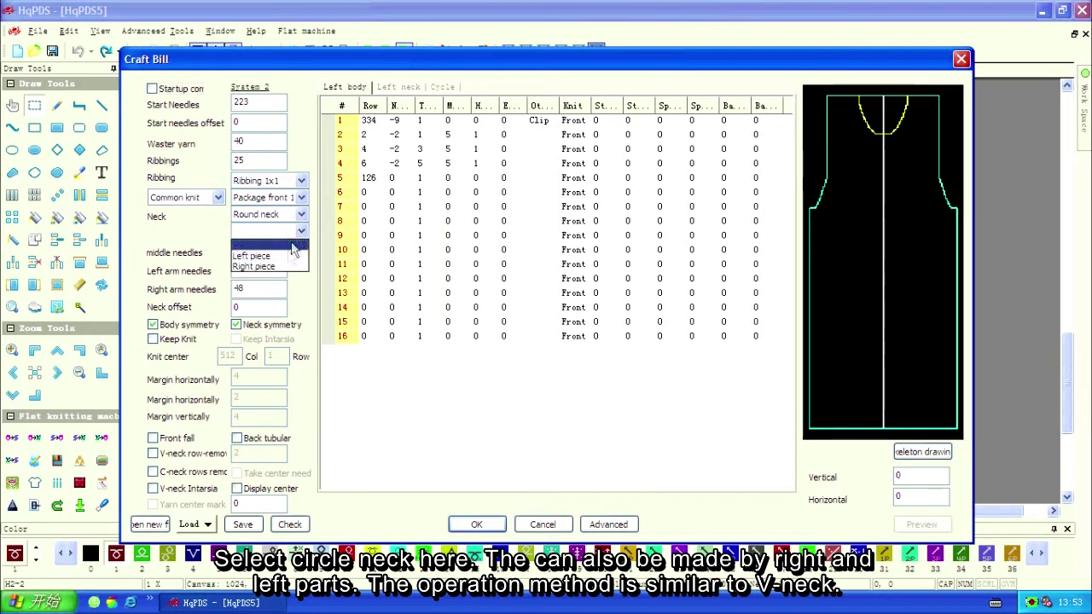
left_click(286, 257)
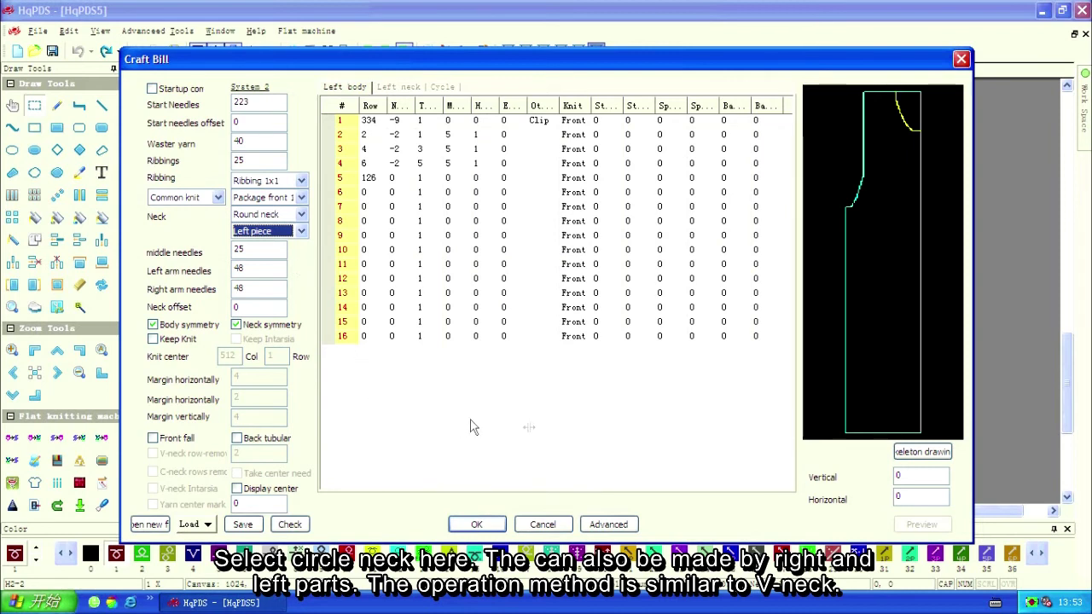
left_click(861, 398)
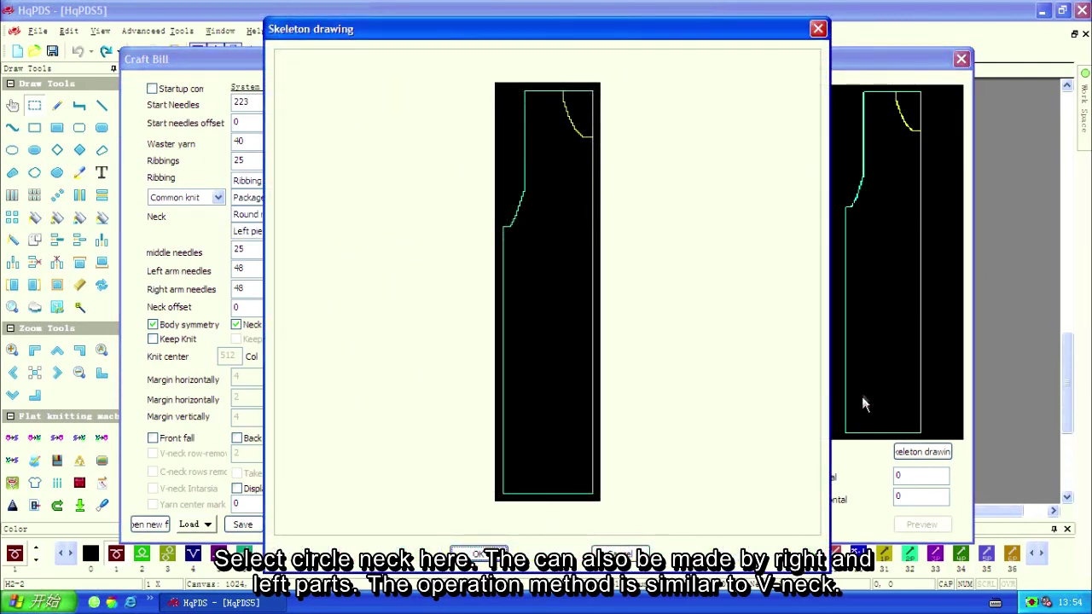
left_click(818, 30)
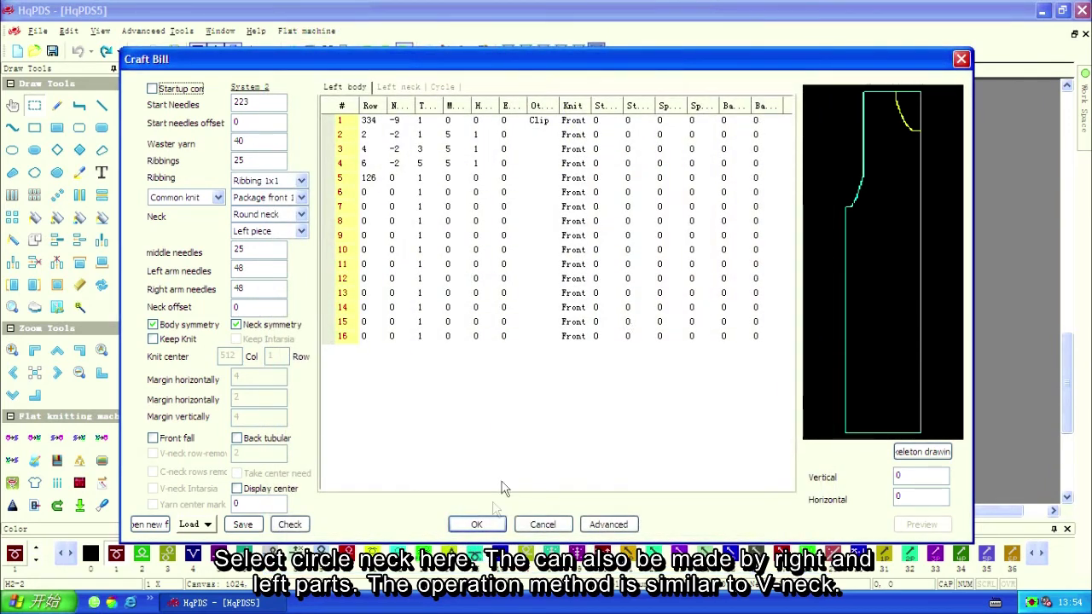
left_click(479, 525)
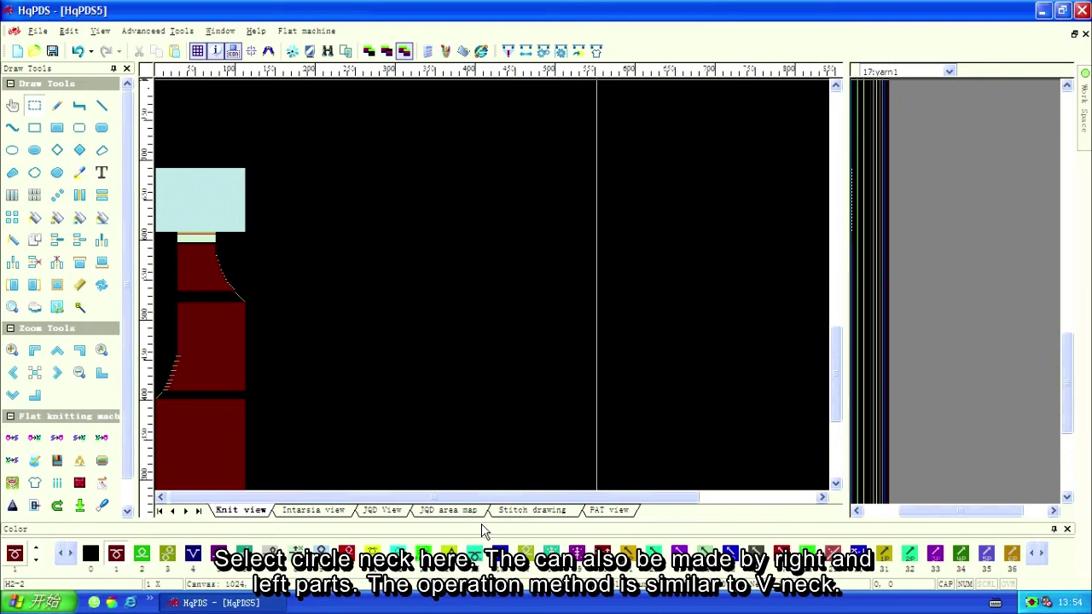
left_click_drag(282, 446, 307, 322)
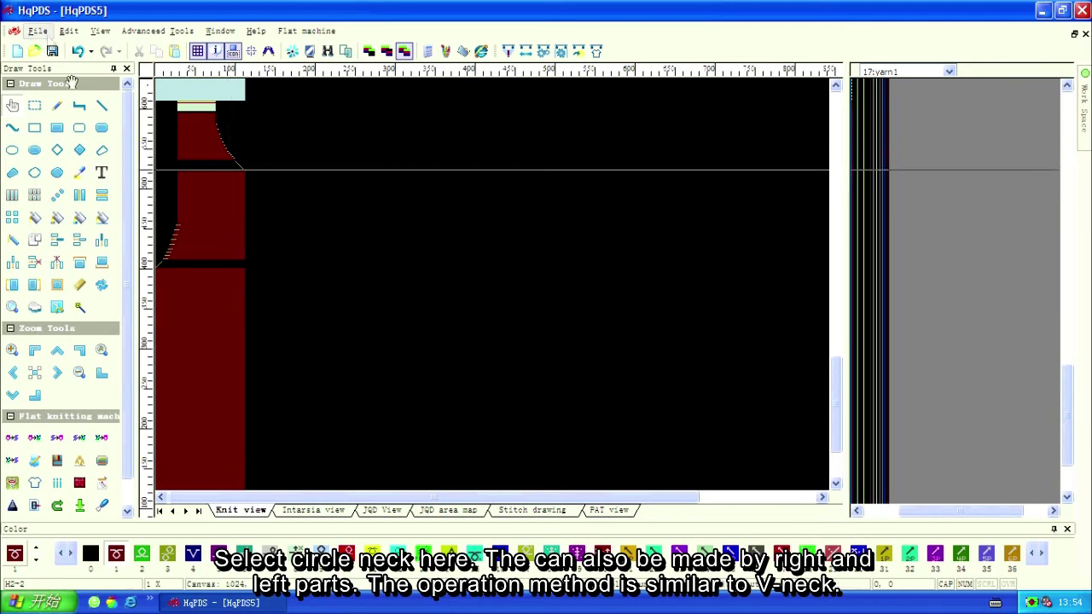
Create another new 1024 * 2048 canvas for the H2-2 model to hold the round neck's right piece.
left_click(39, 31)
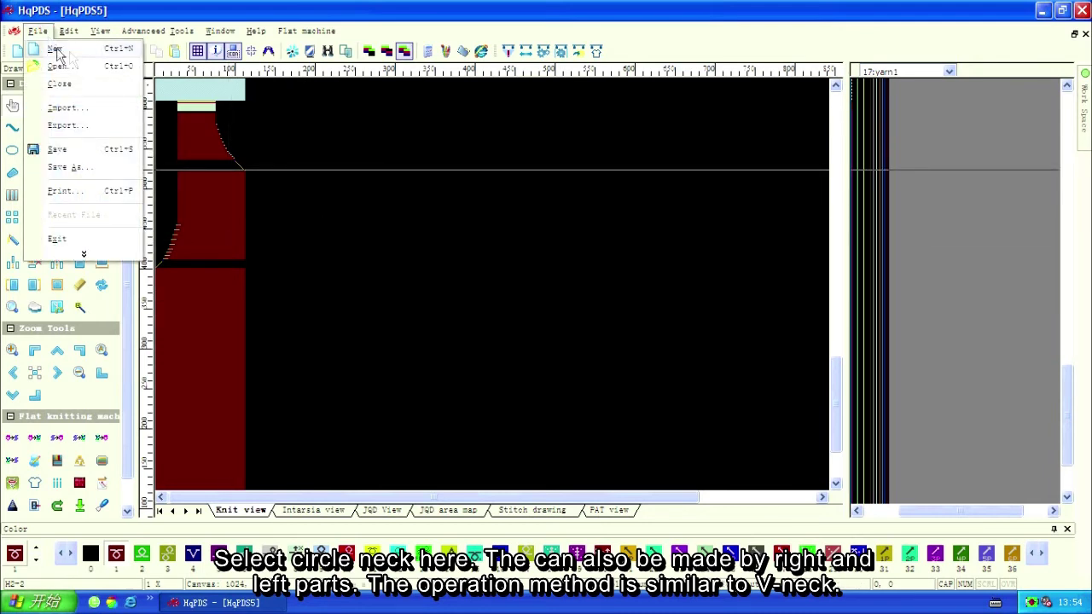
left_click(54, 50)
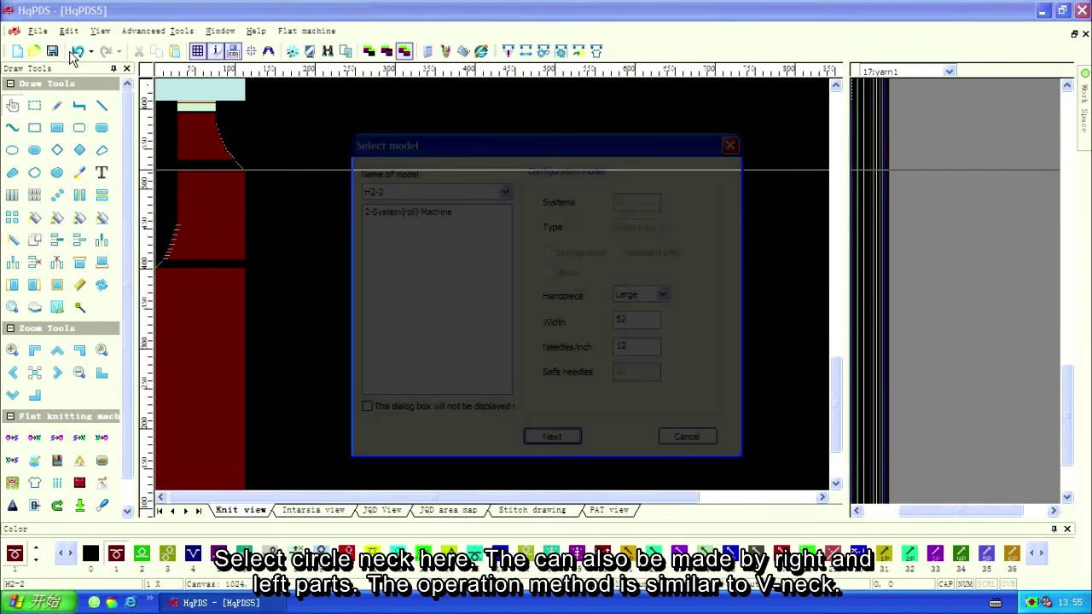
left_click(553, 437)
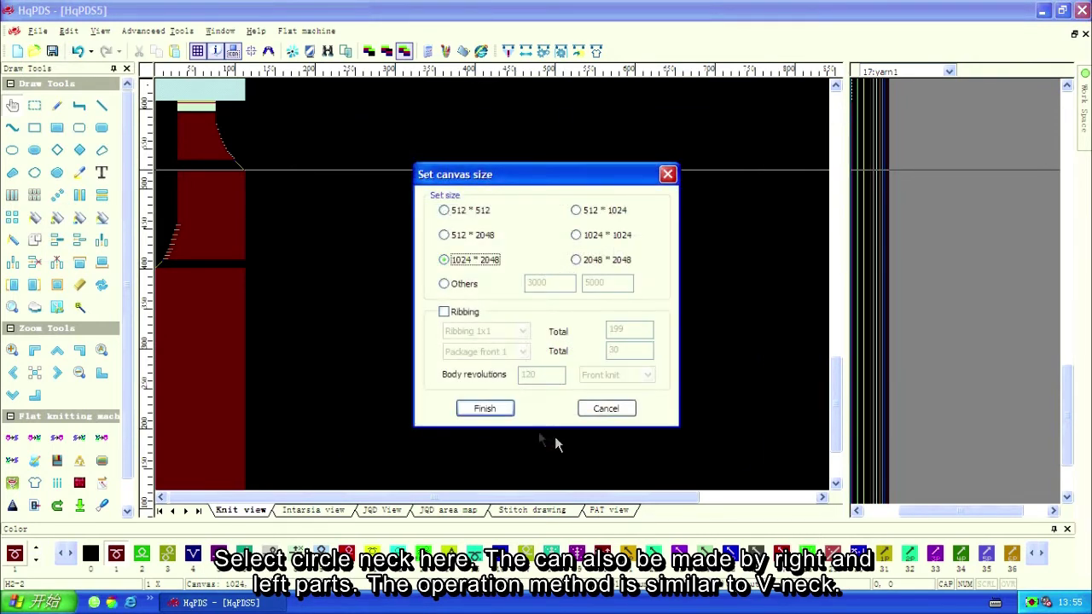
left_click(484, 410)
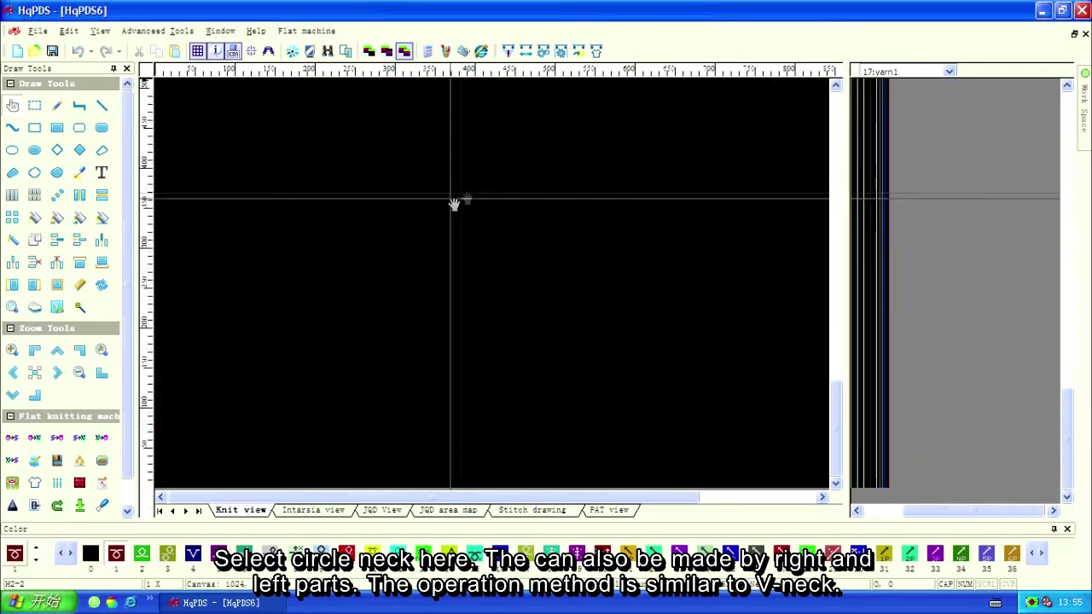
Set the 223-needle round neck craft bill to Right piece, check its skeleton drawing, and generate the pattern on the new canvas.
left_click(597, 53)
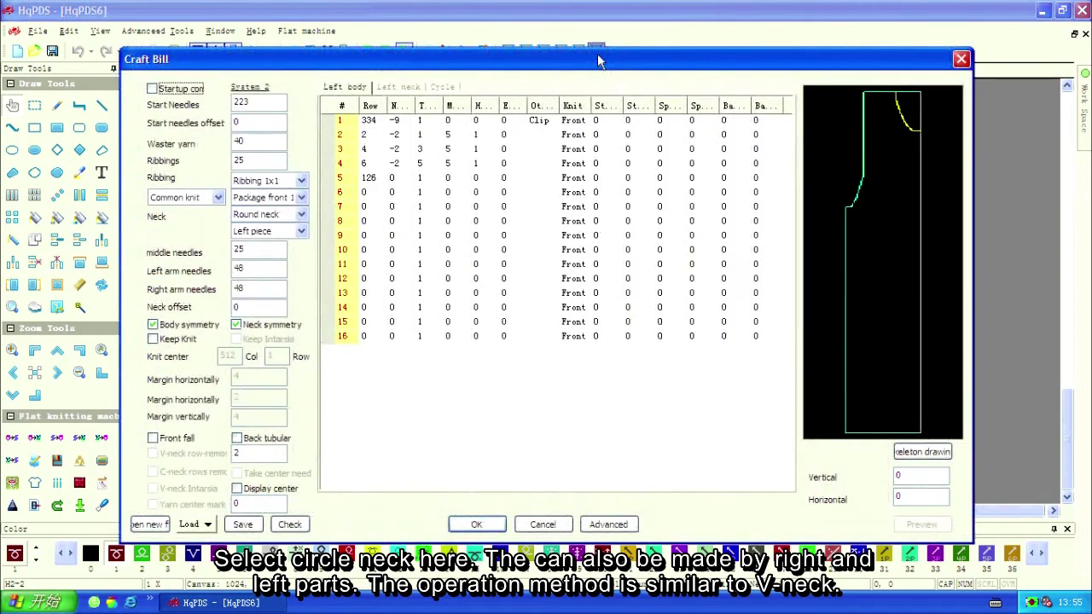
left_click(300, 230)
left_click(289, 268)
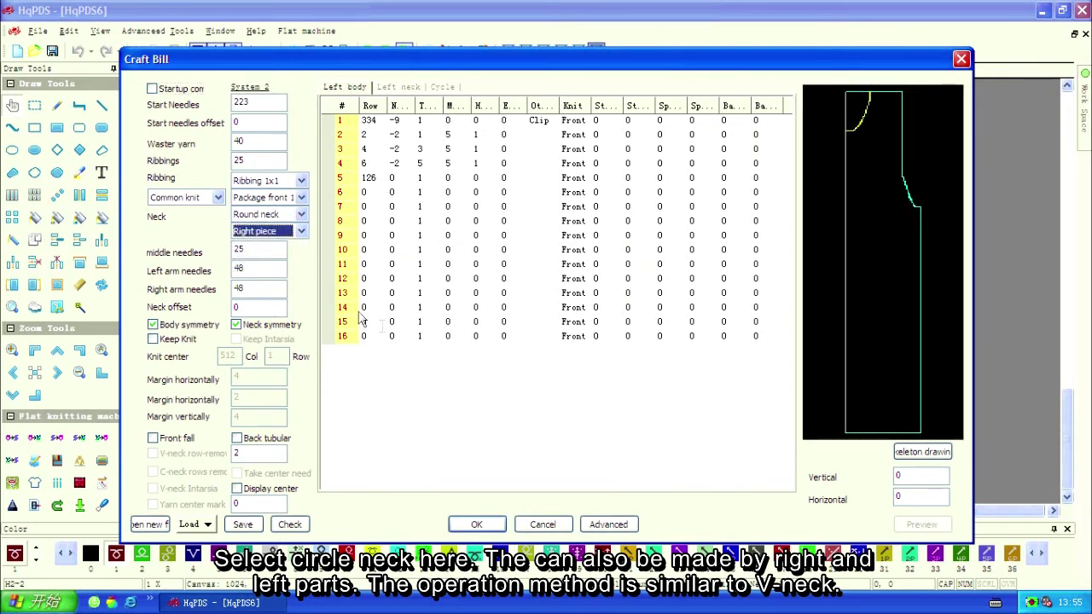
left_click(895, 369)
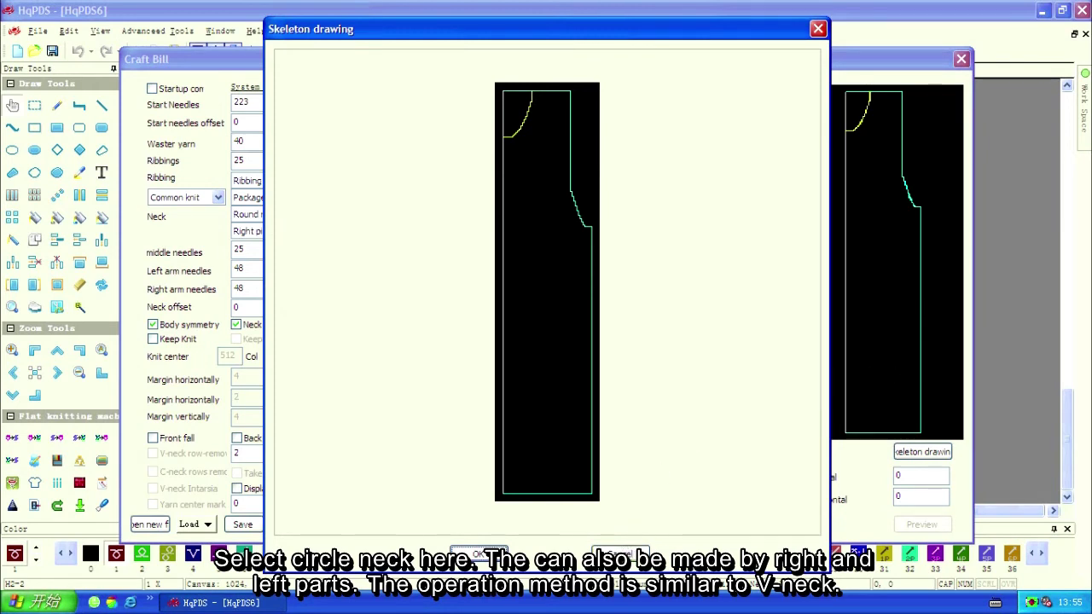
left_click(620, 555)
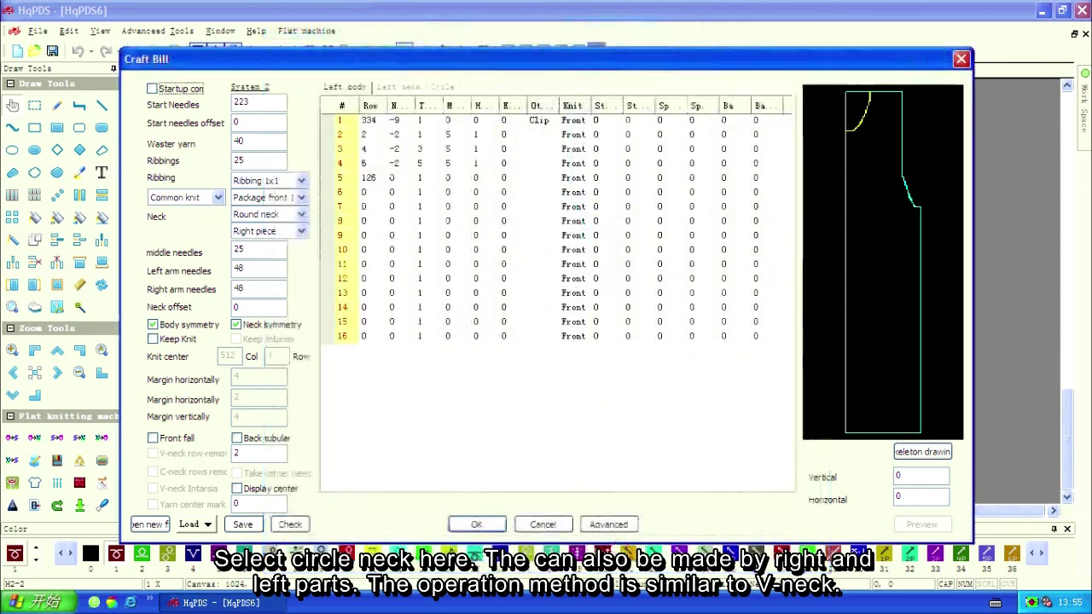
left_click(476, 525)
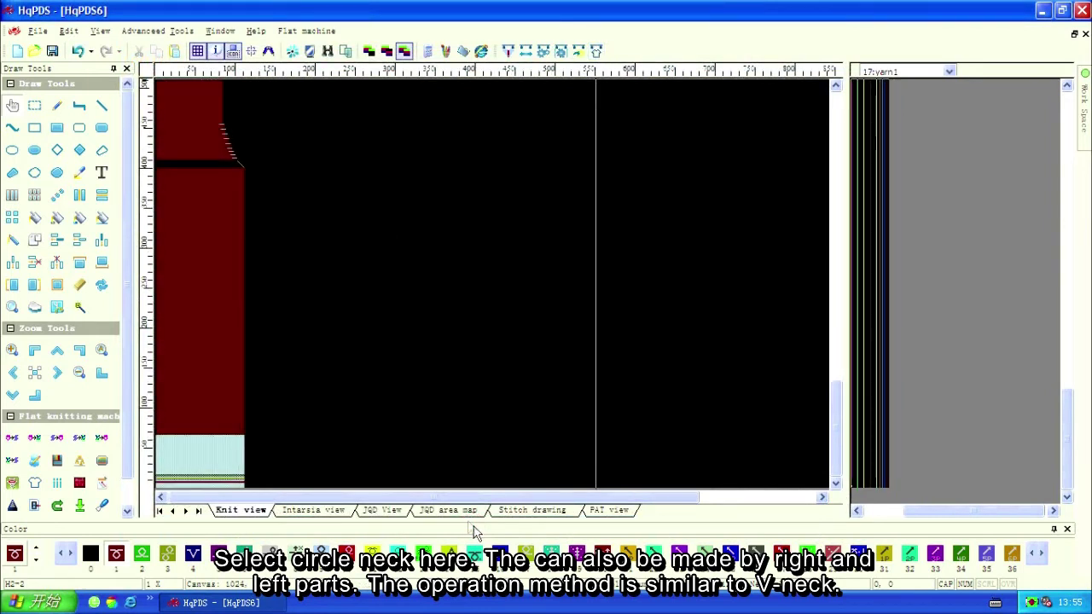
left_click(277, 147)
left_click_drag(277, 148, 278, 276)
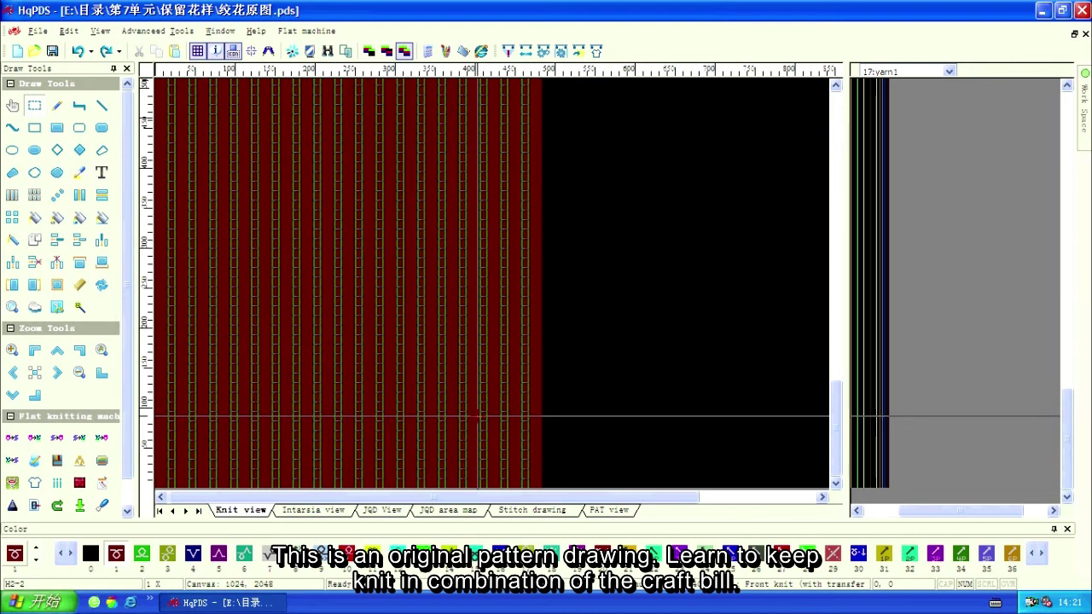
Check the skeleton drawing of the 310-needle sleeve craft bill for the cable pattern and enable Keep Knit.
left_click(597, 52)
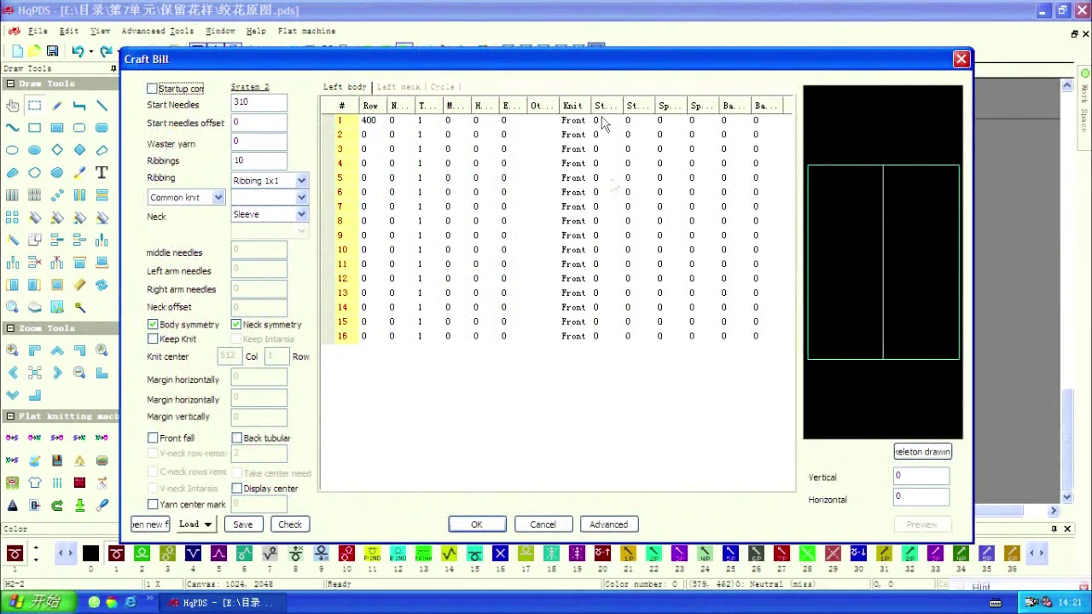
left_click(824, 244)
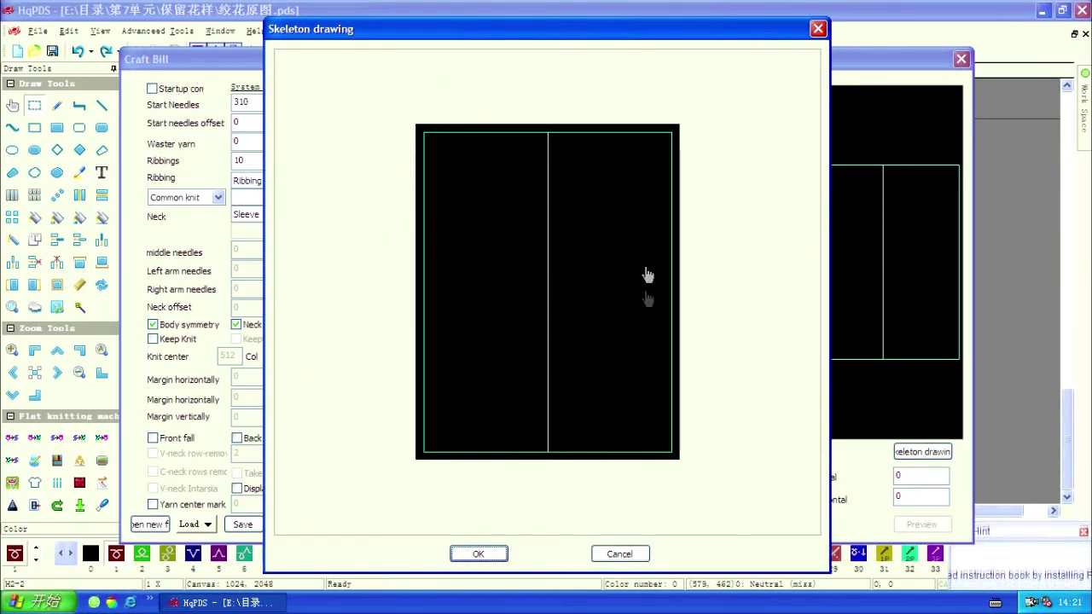
left_click(622, 555)
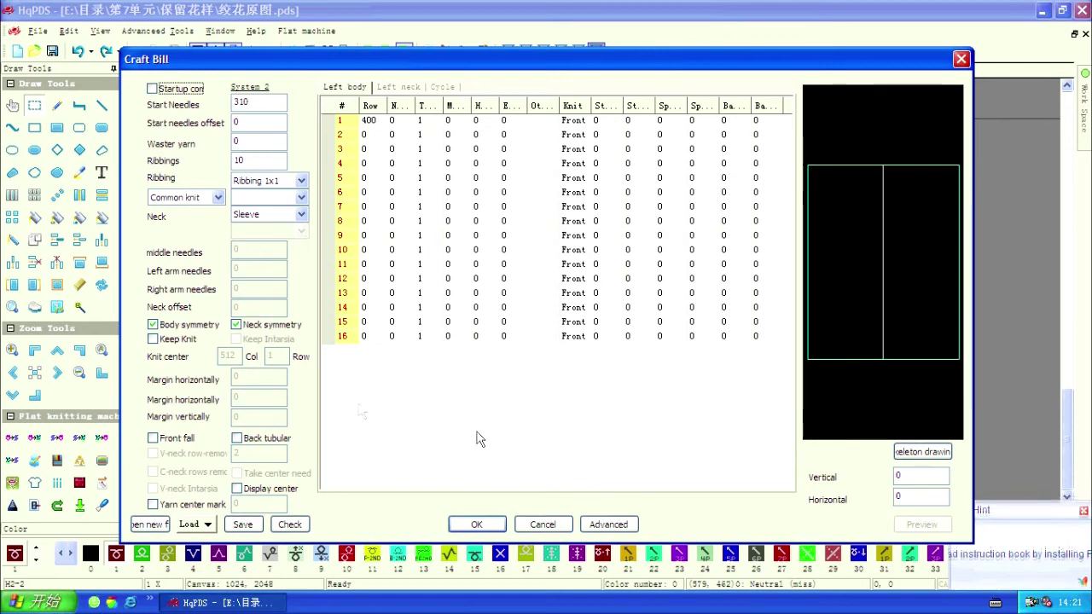
left_click(173, 339)
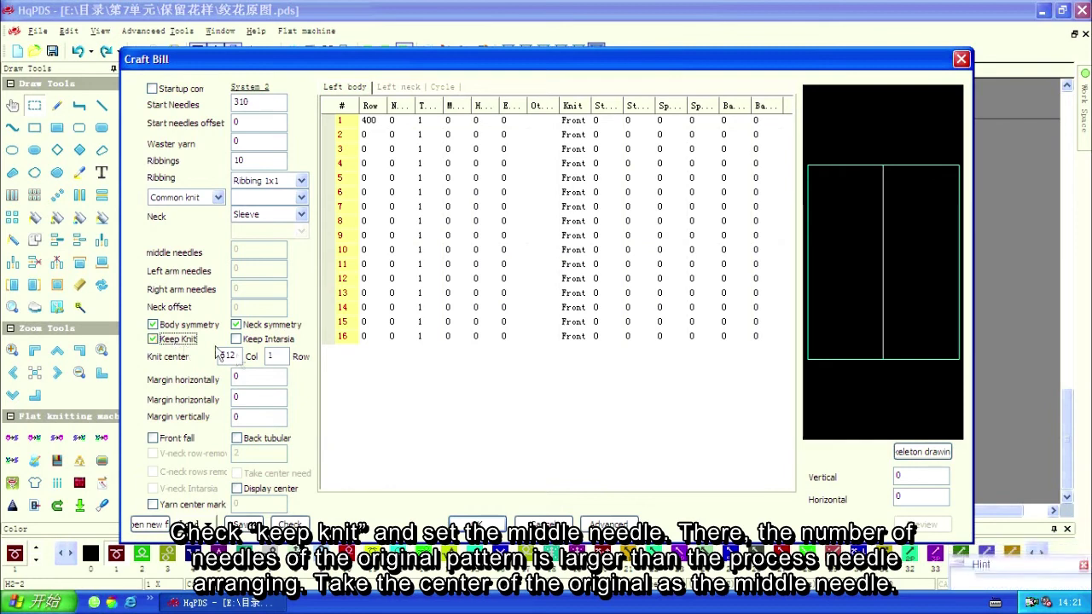
left_click(232, 355)
left_click_drag(232, 355, 219, 358)
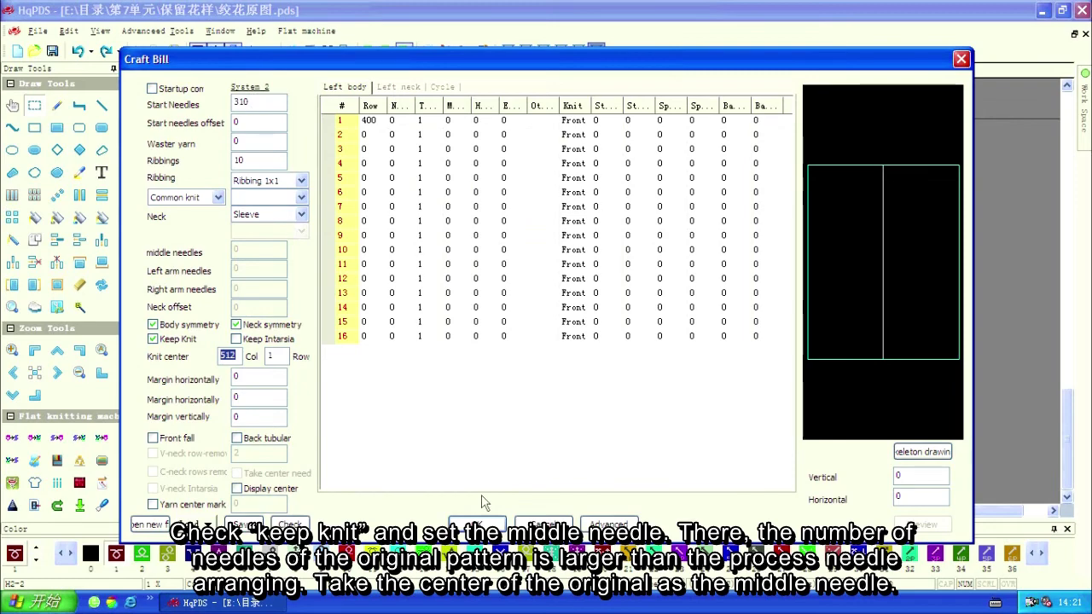
left_click(477, 524)
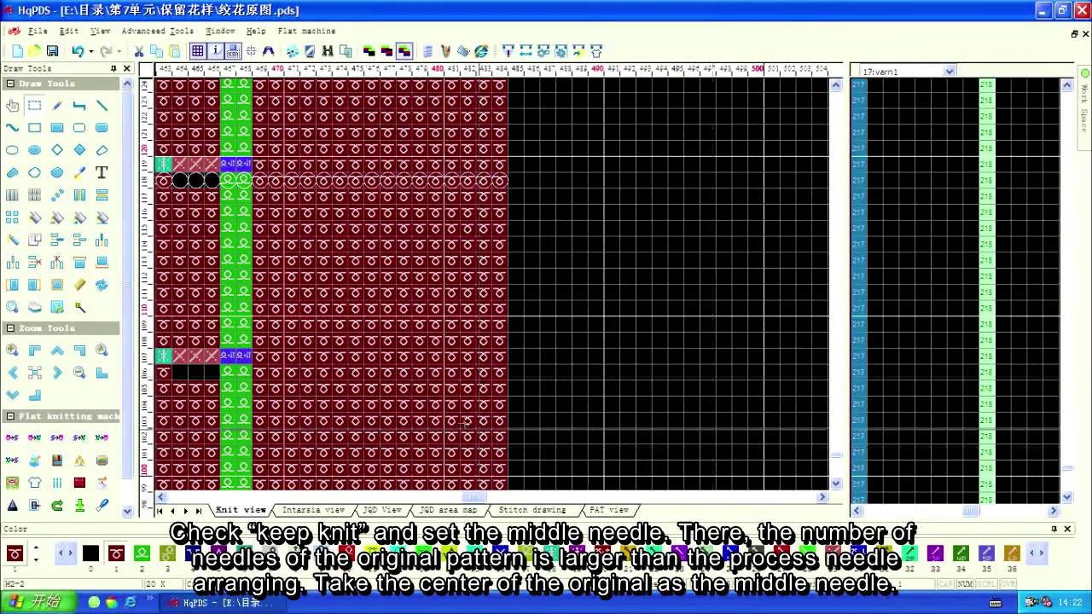
Examine the original cable pattern's outer edge and the stitches between its central cables to locate the middle needle column.
key("alt")
key("alt")
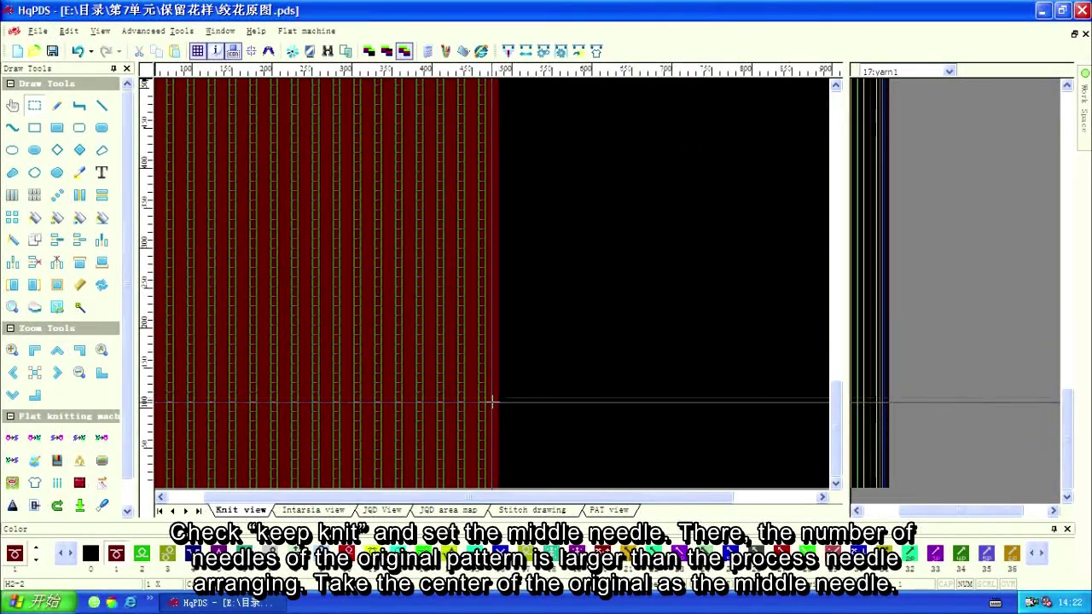
key("Escape")
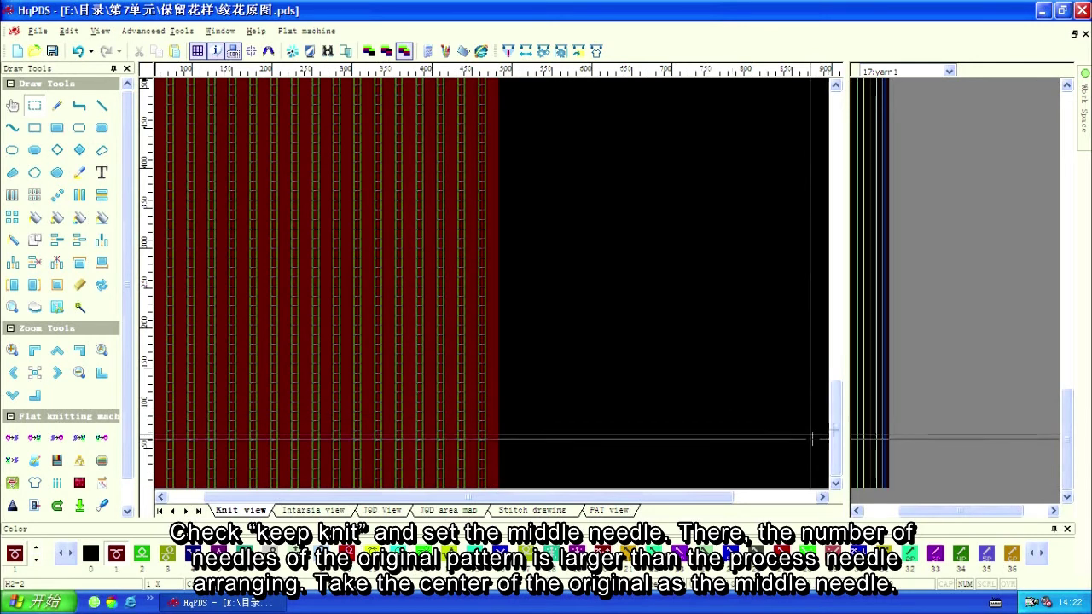
left_click_drag(834, 429, 828, 456)
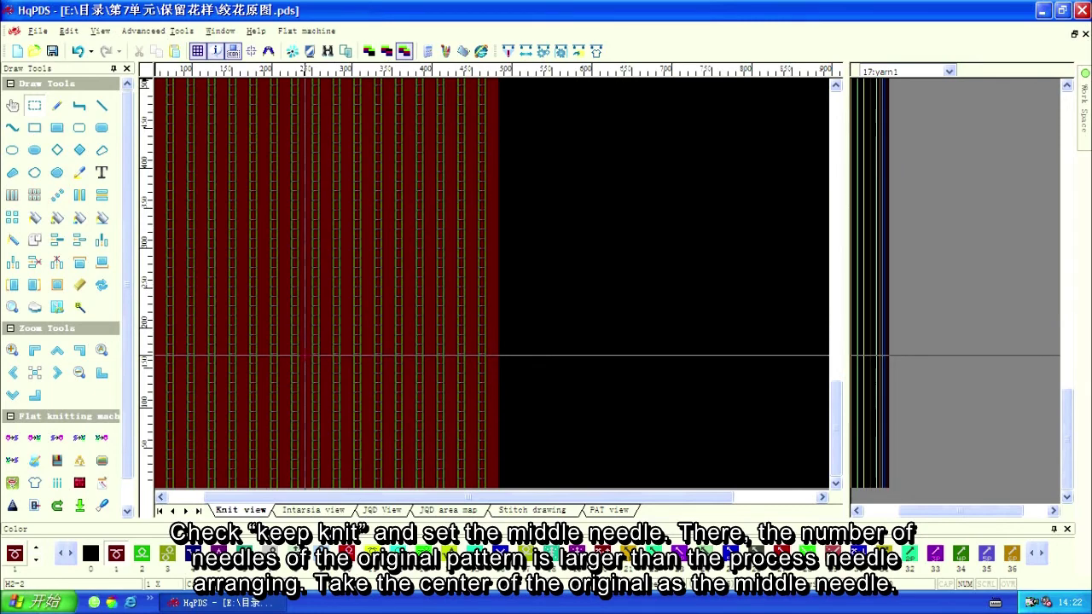
scroll(304, 355, "up", 3)
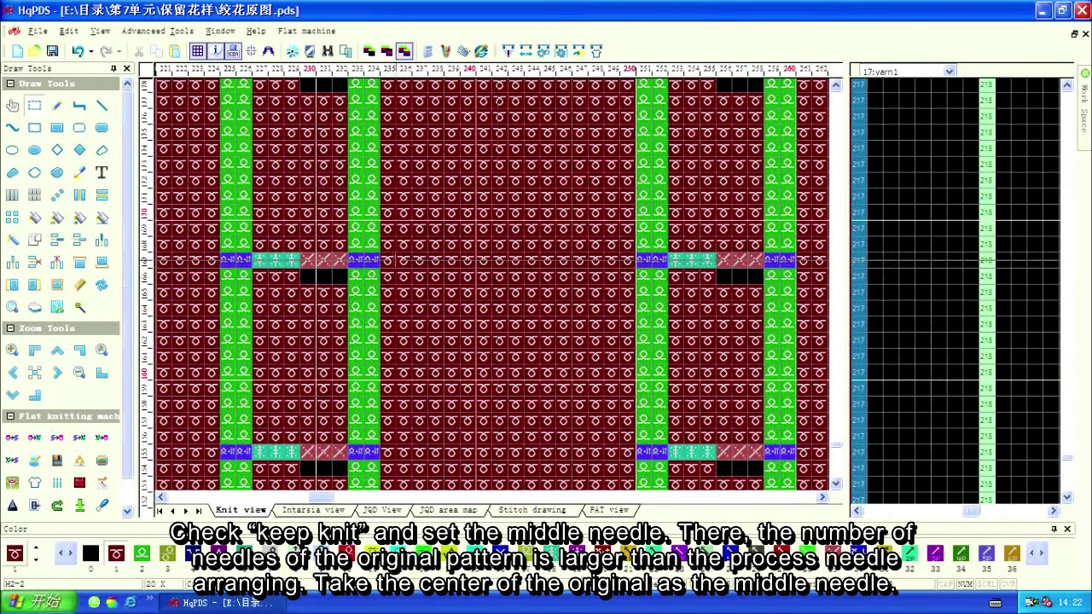
left_click_drag(388, 260, 632, 260)
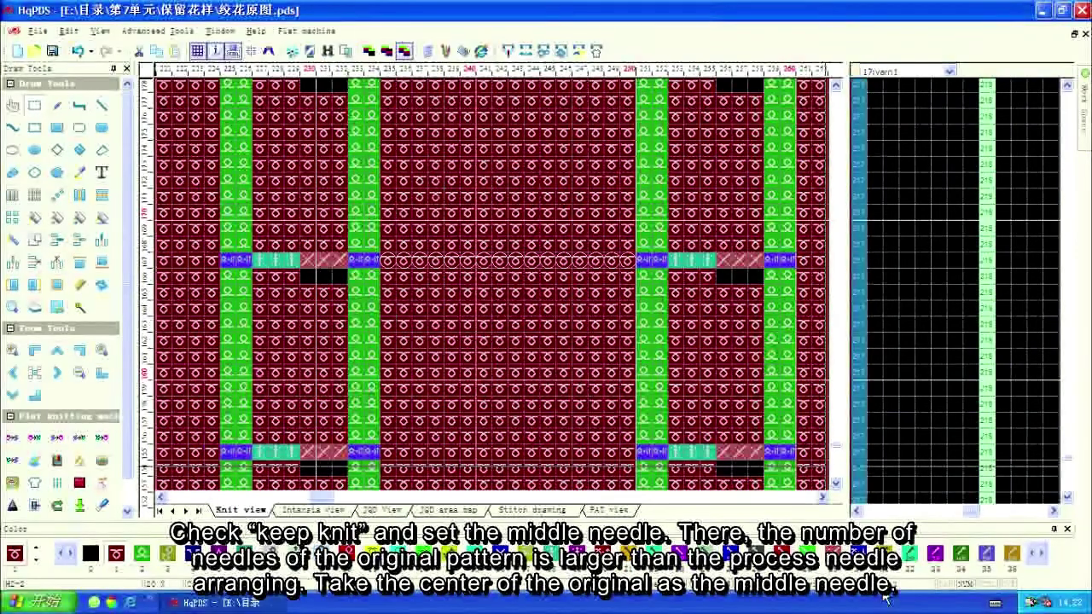
key("ctrl+z")
mouse_move(384, 293)
left_mouse_down()
mouse_move(510, 292)
mouse_move(500, 299)
left_mouse_up()
left_click(711, 449)
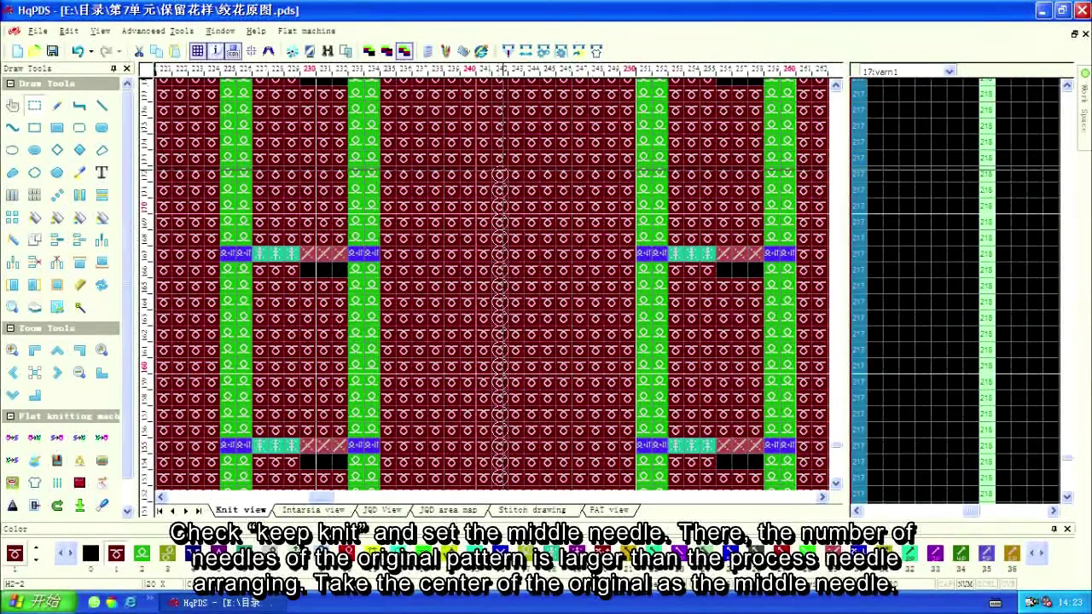
Set the craft bill's knit center to column 242 and row 1, leaving the dialog without generating a pattern.
left_click(595, 51)
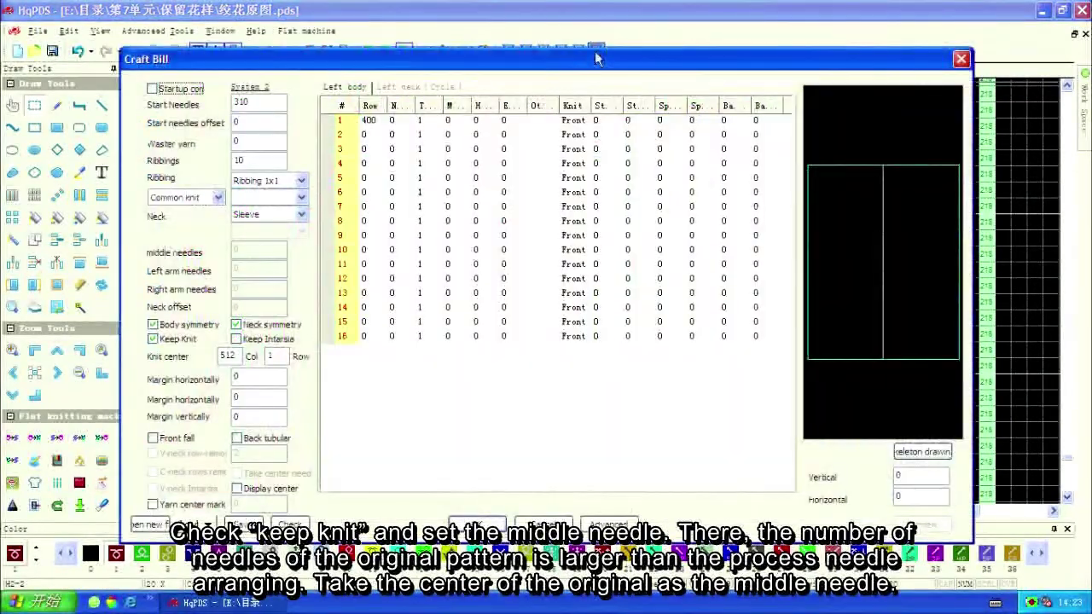
left_click(232, 357)
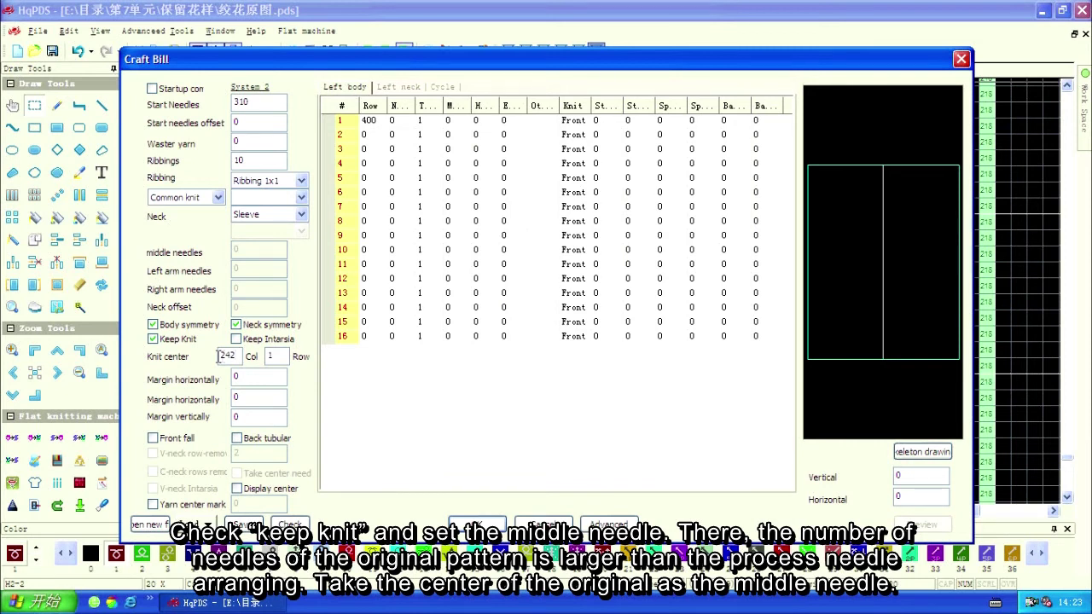
type("242")
double_click(269, 356)
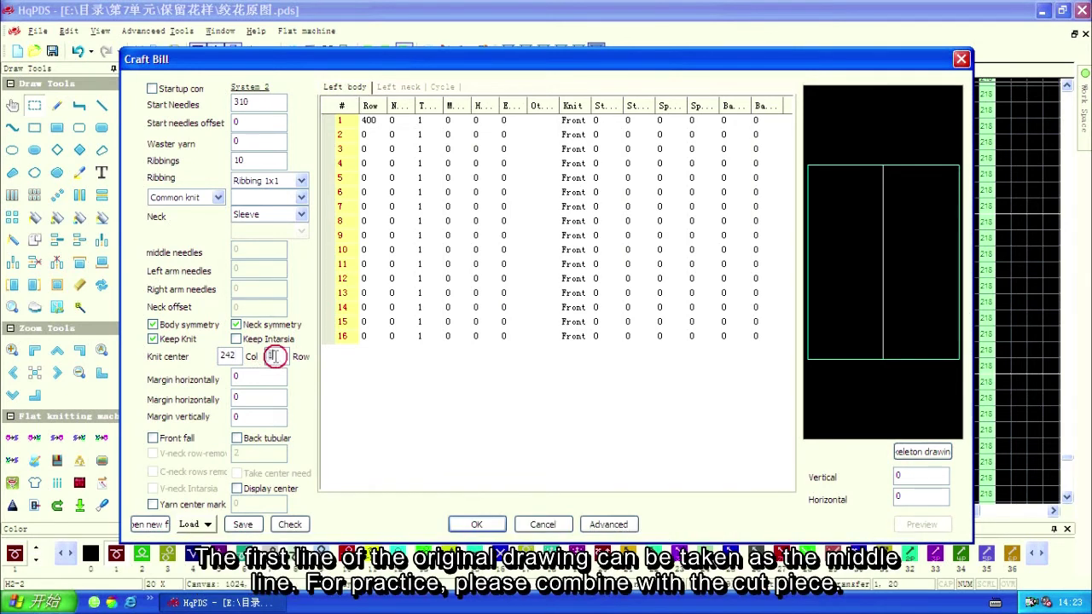
left_click(541, 524)
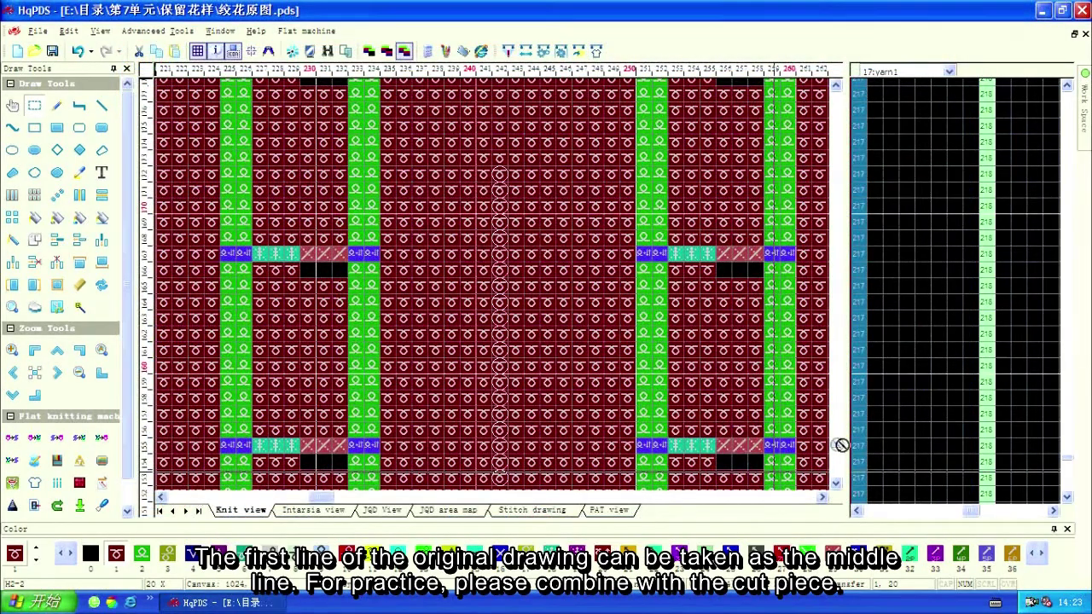
Locate the first row of the original cable pattern and select a stretch of its stitches.
scroll(838, 454, "down", 3)
scroll(838, 454, "down", 5)
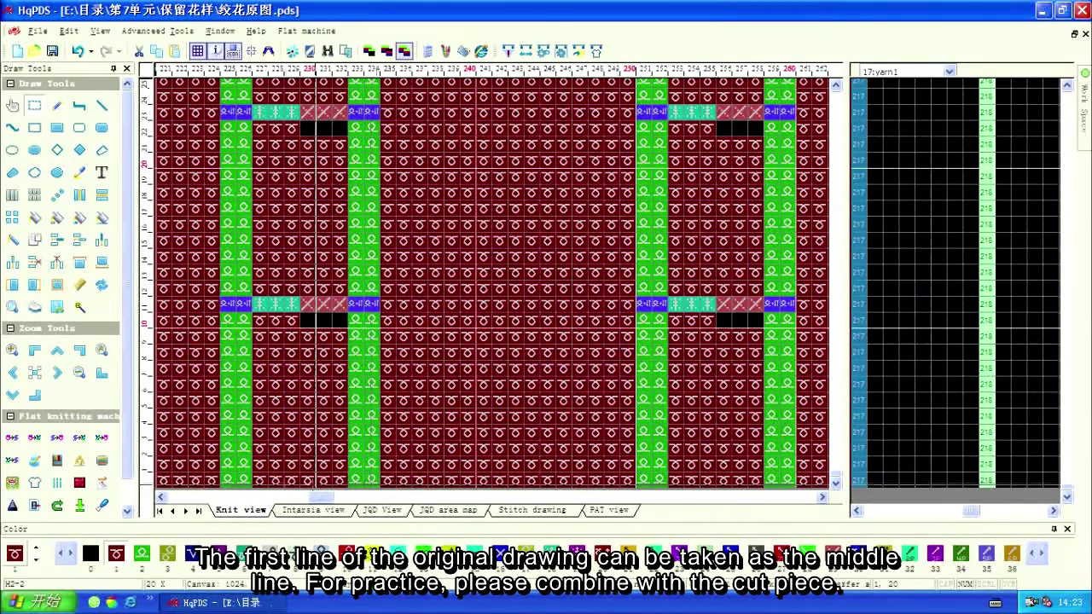
left_click_drag(465, 482, 786, 486)
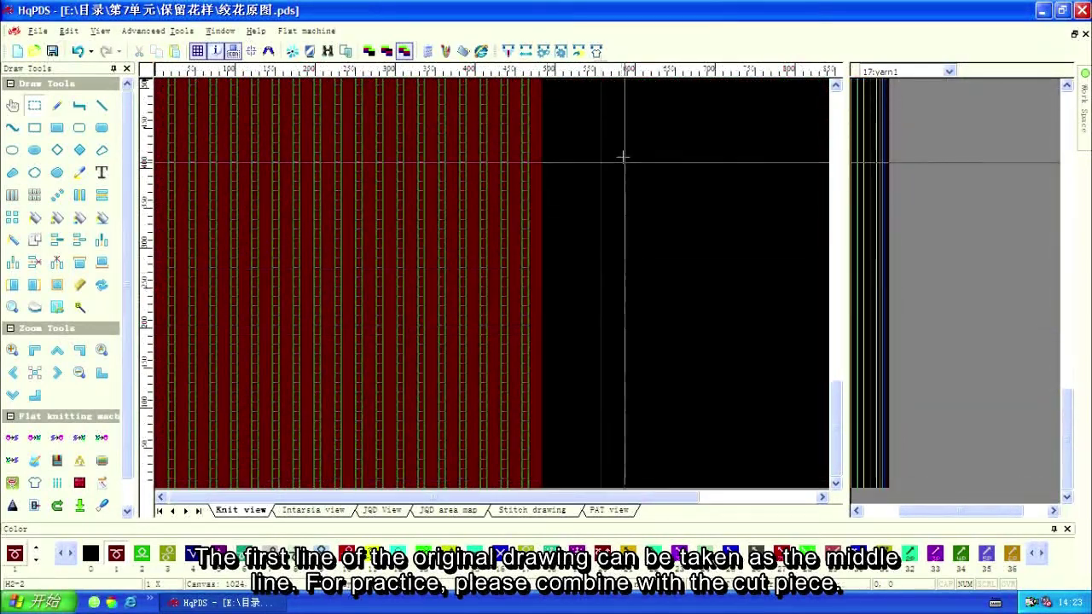
Set both horizontal margins and the vertical margin to 2 in the craft bill and generate the pattern with the knit kept.
left_click(596, 53)
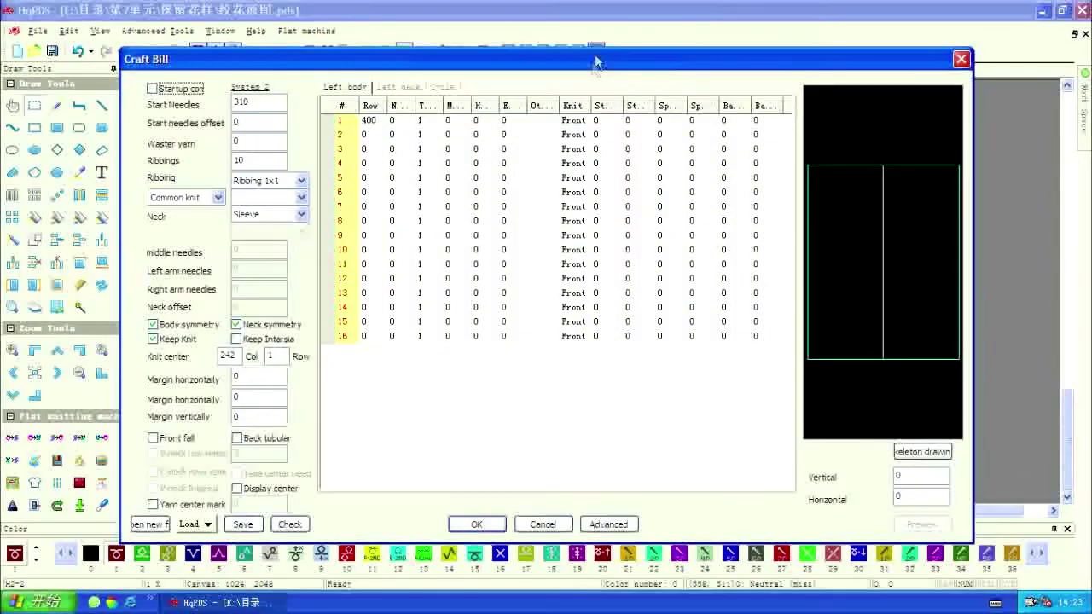
left_click(237, 379)
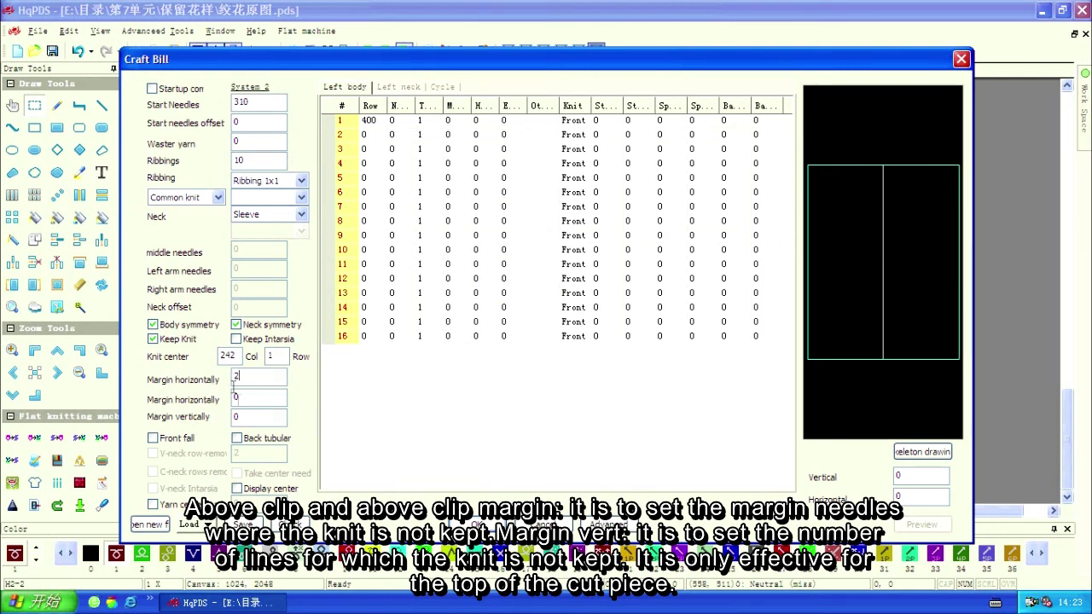
double_click(237, 399)
double_click(230, 416)
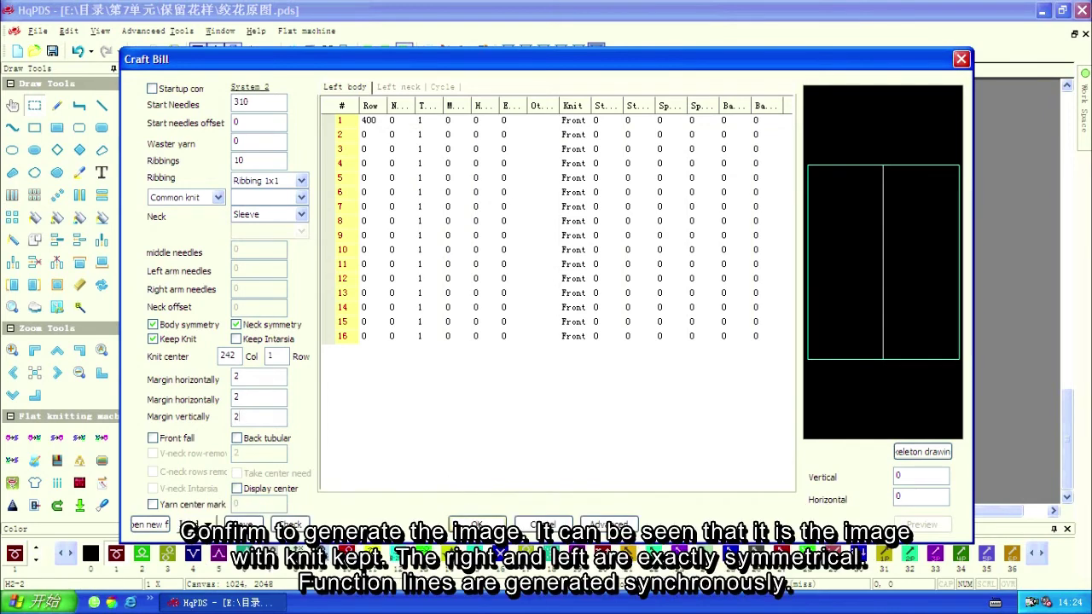
left_click(478, 524)
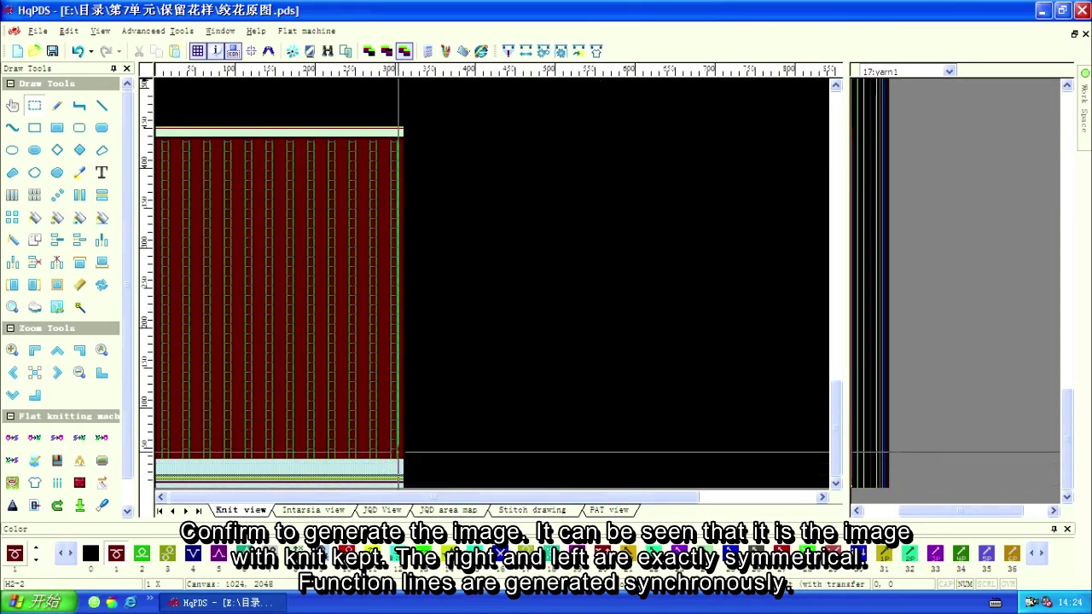
Compare the plain stitches outside the outermost cables on both edges of the generated piece to check its symmetry.
scroll(400, 452, "up", 3)
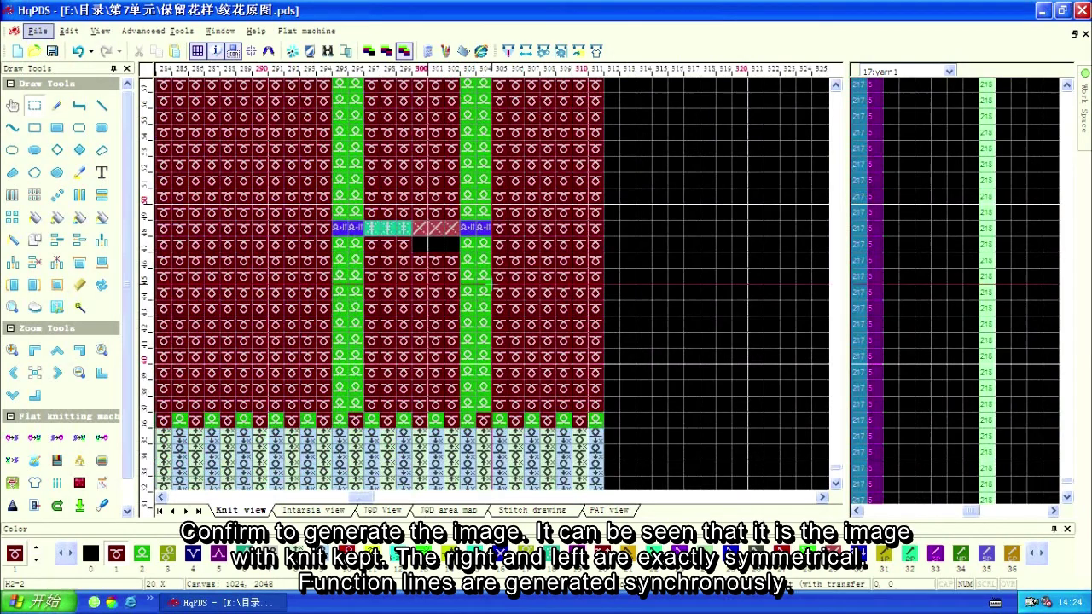
left_click_drag(493, 279, 596, 276)
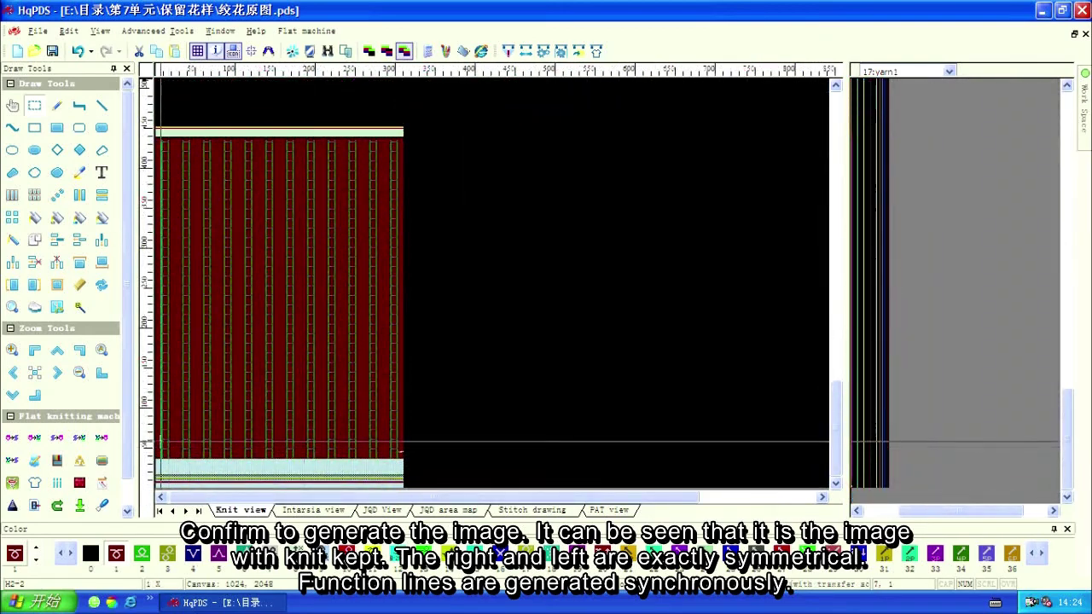
left_click(155, 286)
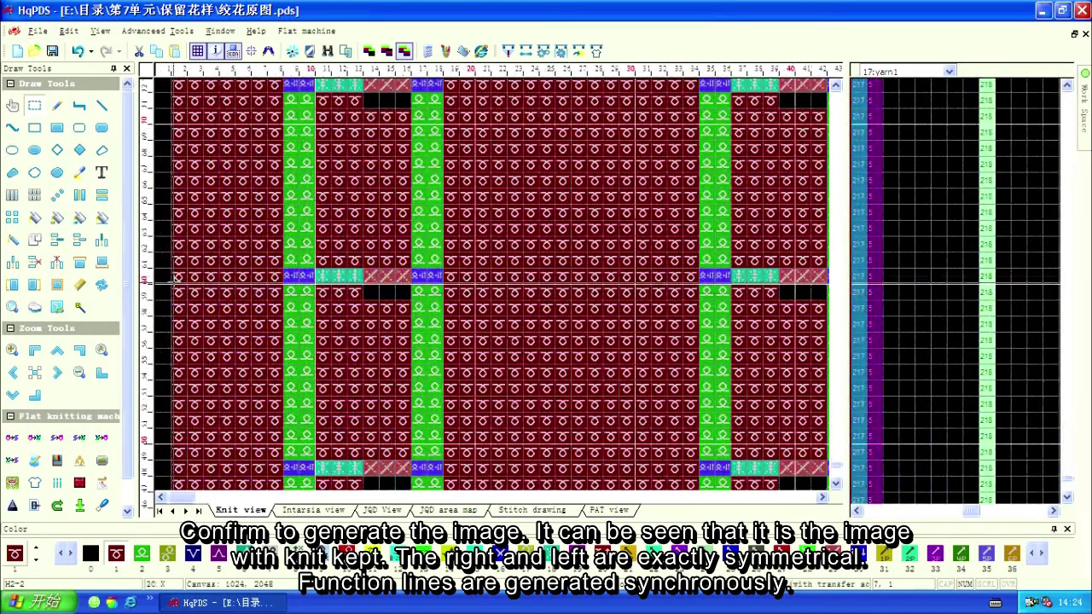
left_click(275, 277)
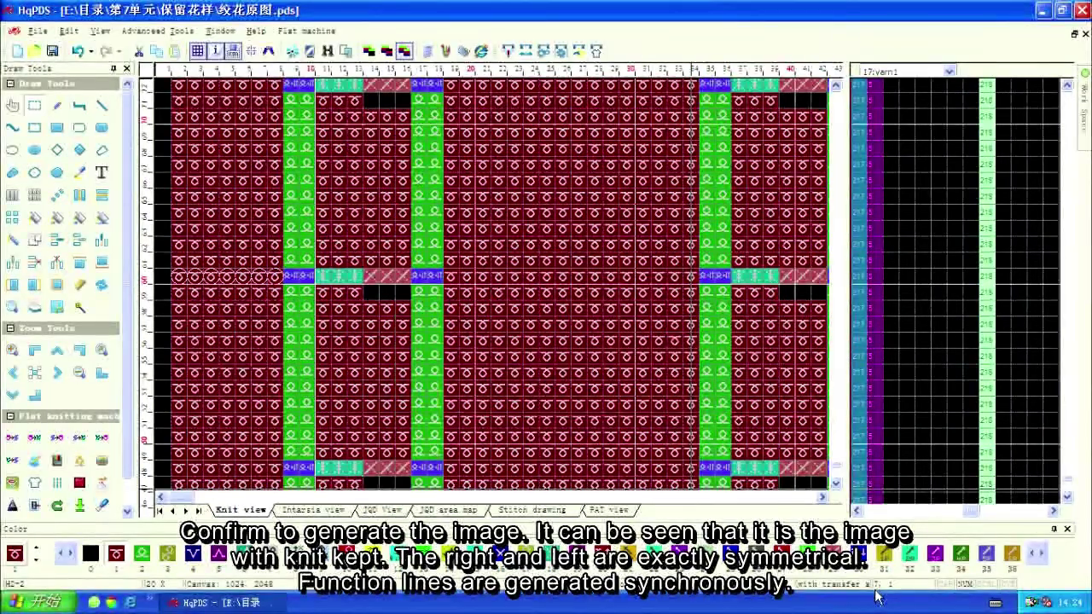
scroll(621, 373, "down", 5)
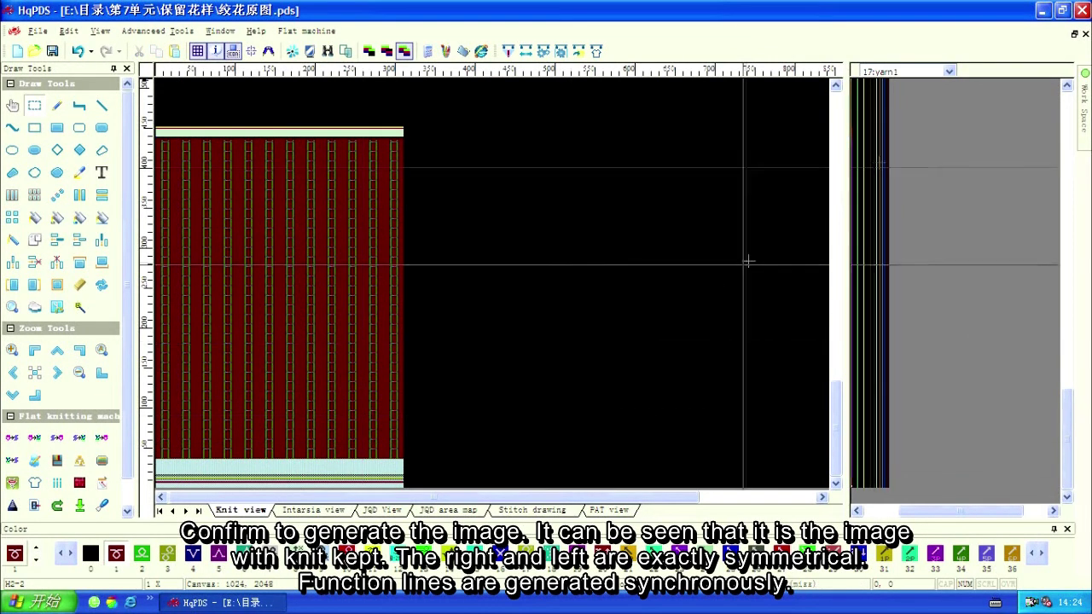
Switch the function line display from yarn1 to density to inspect the generated piece's density lines.
left_click(949, 71)
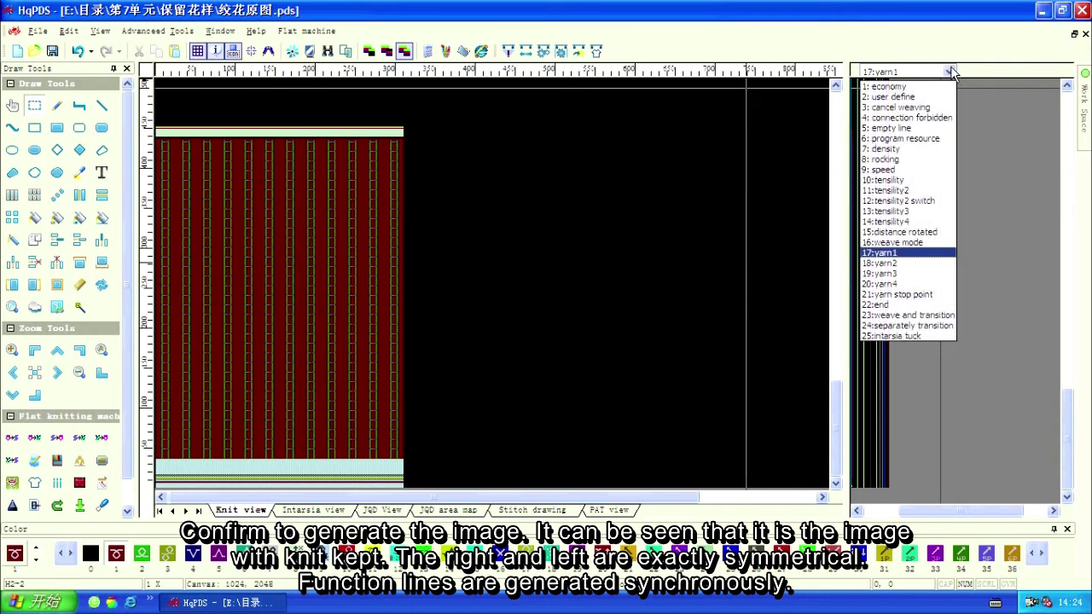
left_click(903, 149)
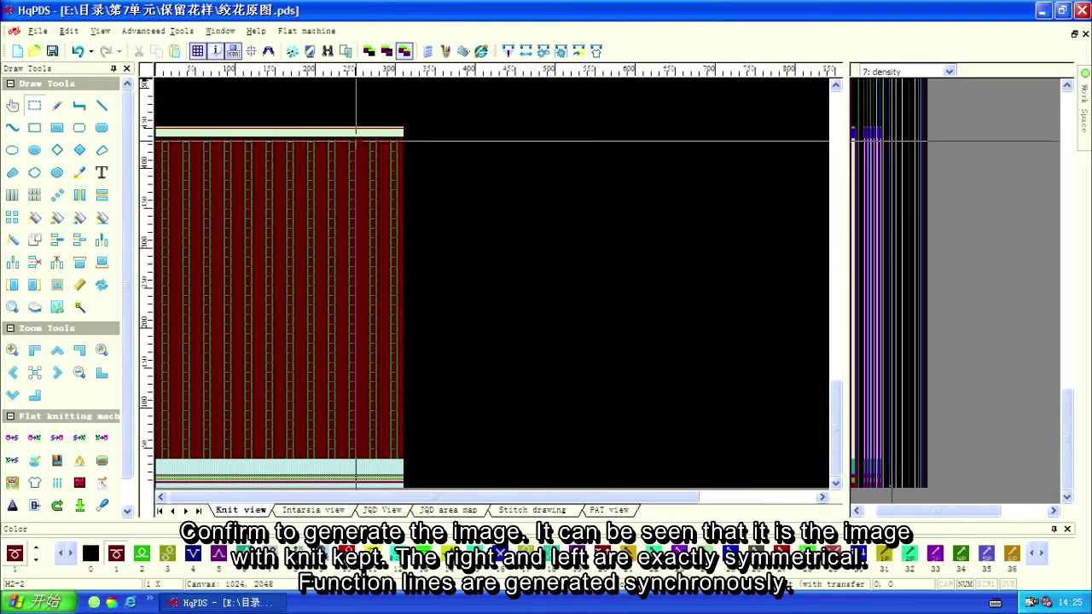
Examine the plain stitches and cable columns near the top edge of the generated piece by selecting a stretch between two cables.
scroll(356, 135, "up", 5)
left_click_drag(369, 261, 671, 256)
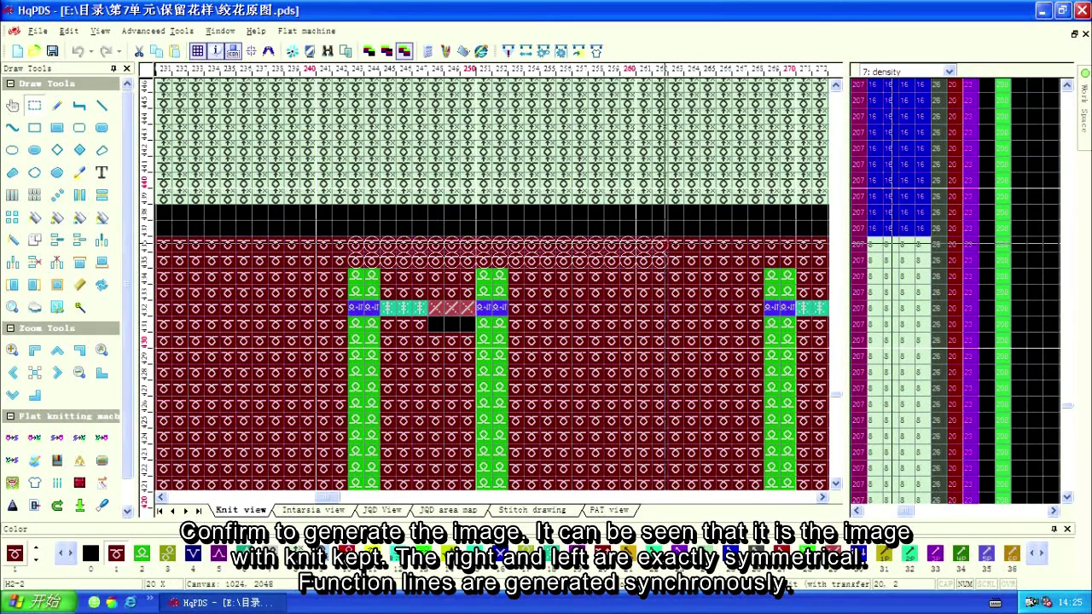
left_click_drag(663, 247, 664, 245)
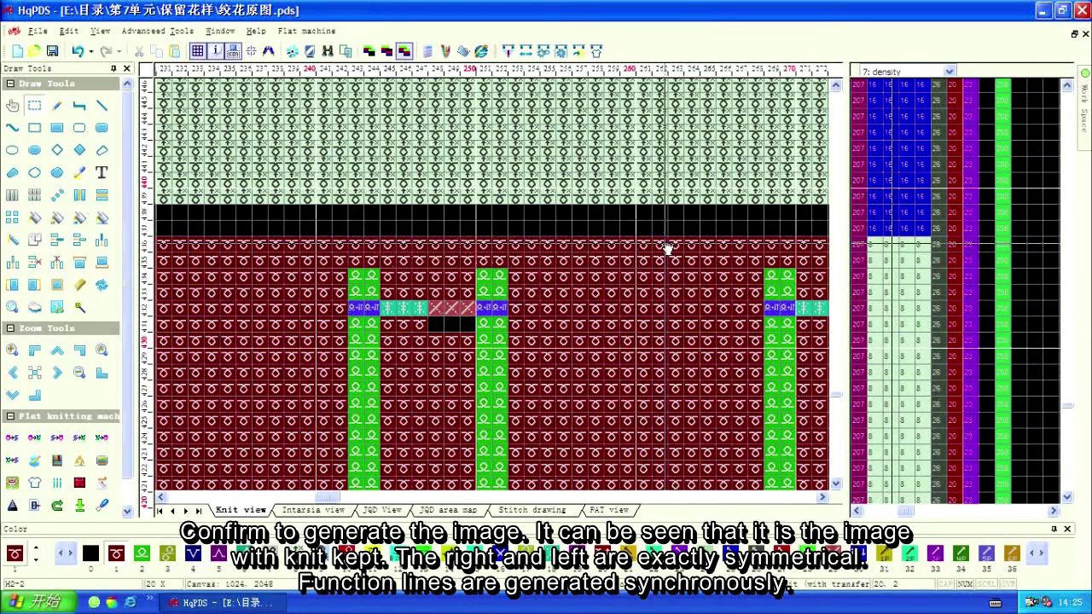
scroll(666, 247, "down", 5)
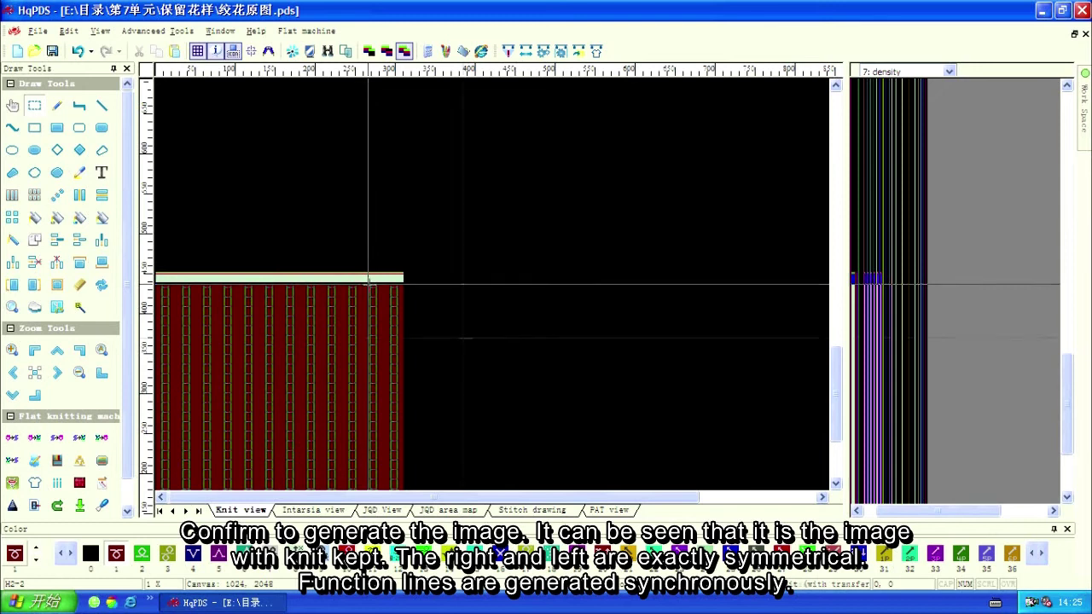
left_click_drag(838, 370, 836, 434)
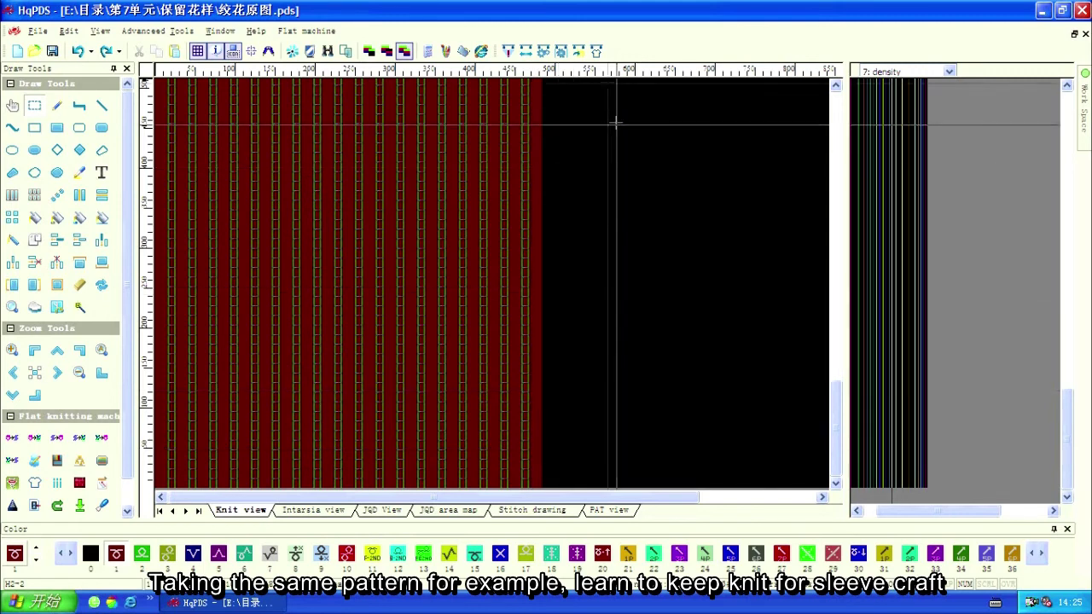
Load only the craft data from 01.CXC into the craft bill for the sleeve.
left_click(597, 52)
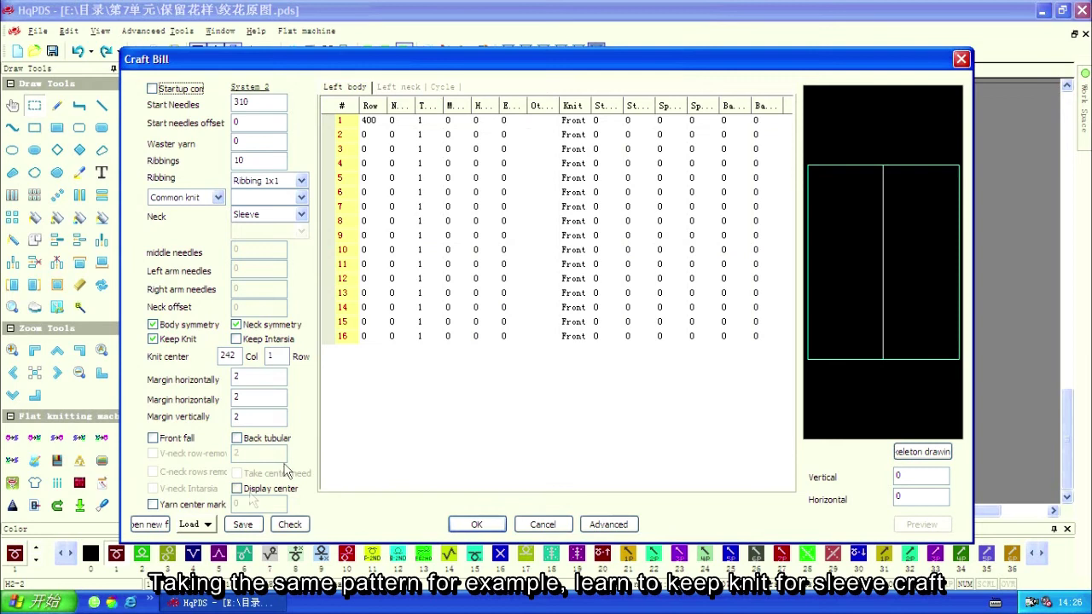
left_click(193, 525)
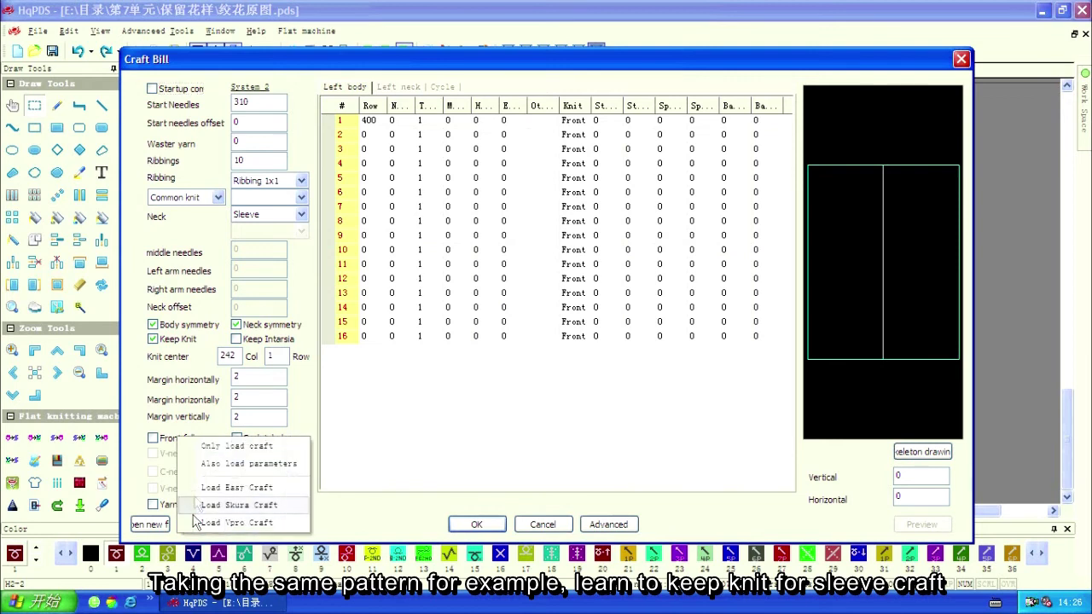
left_click(215, 449)
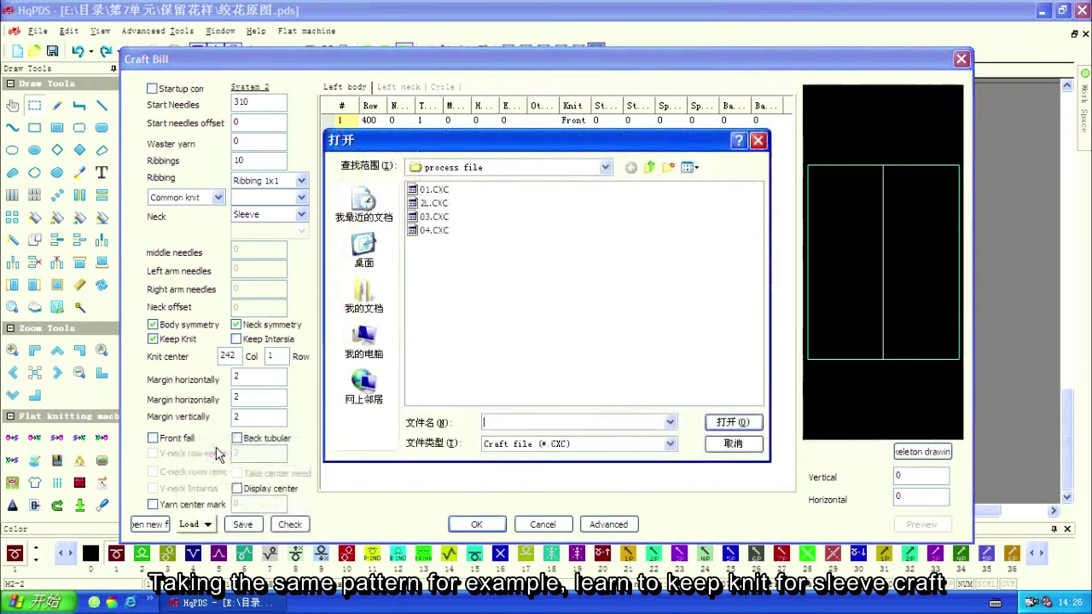
left_click(437, 190)
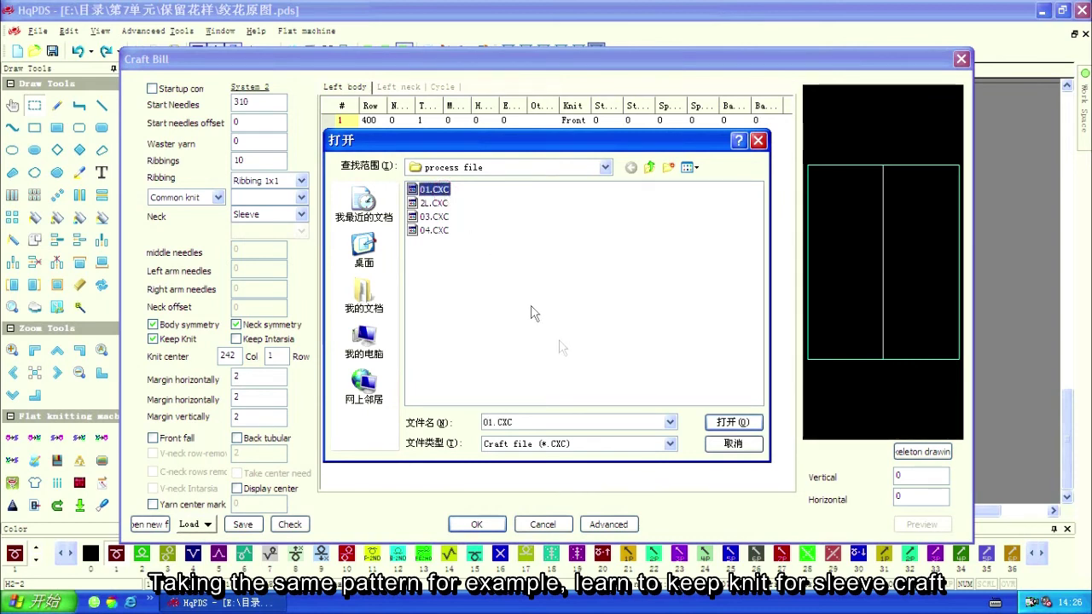
left_click(725, 422)
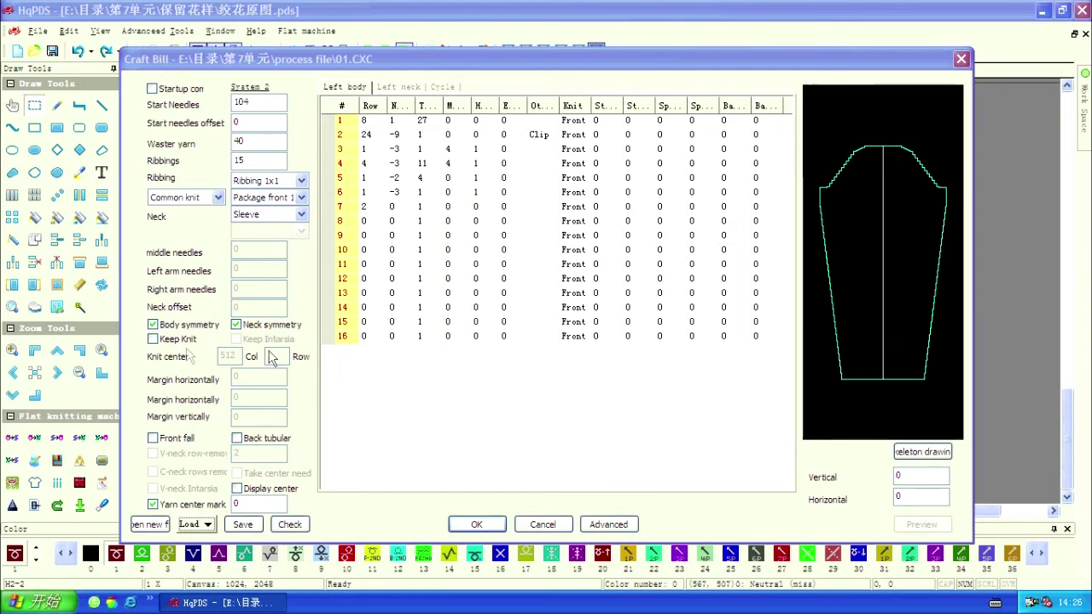
Generate the sleeve with Keep Knit enabled, the knit center at column 242, row 1, and all three margins set to 2.
left_click(154, 340)
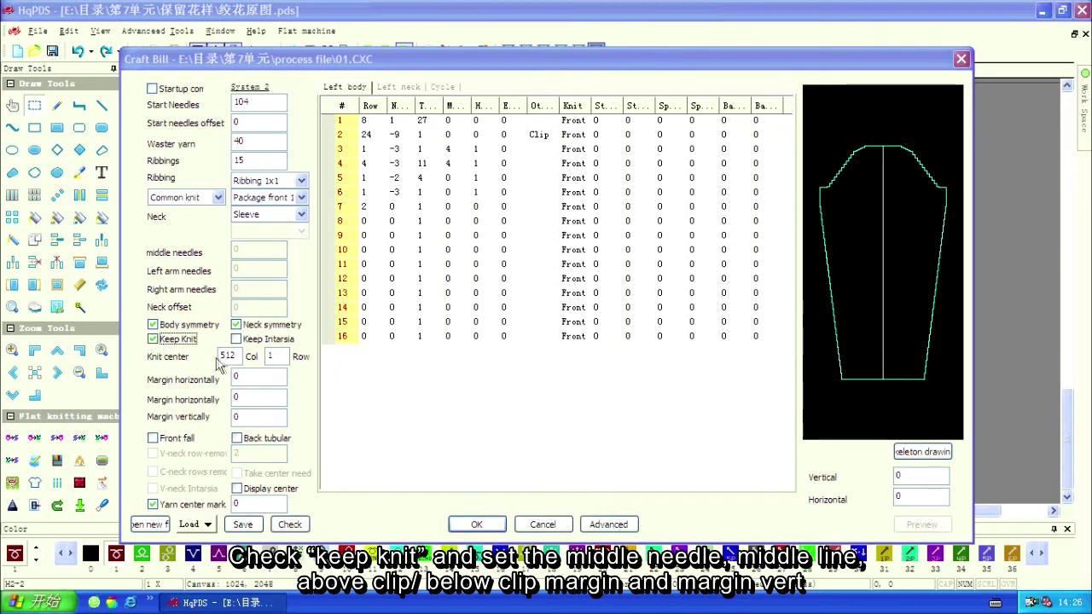
left_click(544, 524)
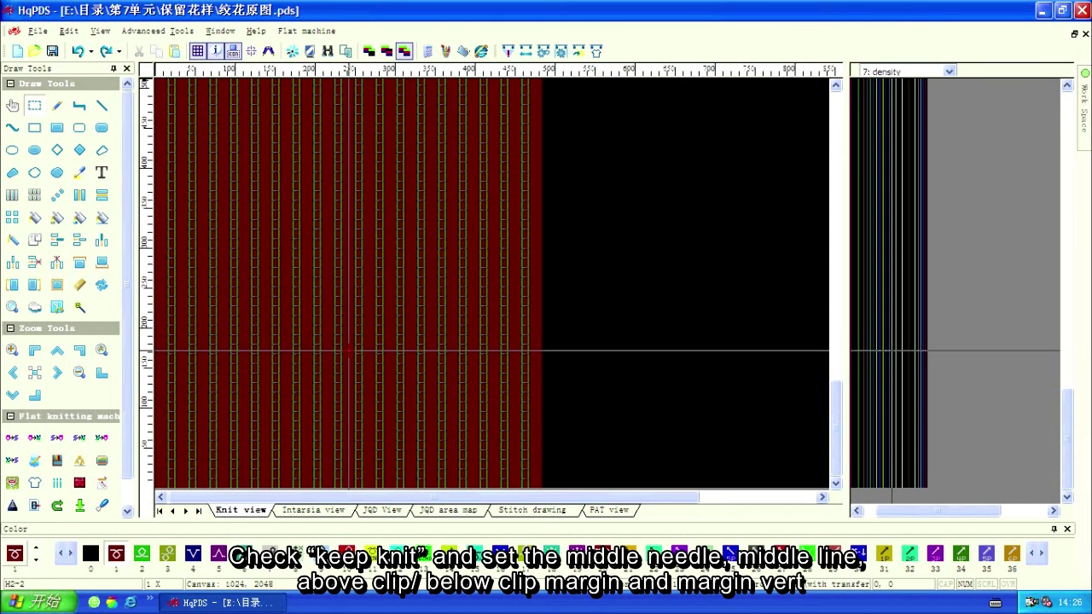
left_click(597, 52)
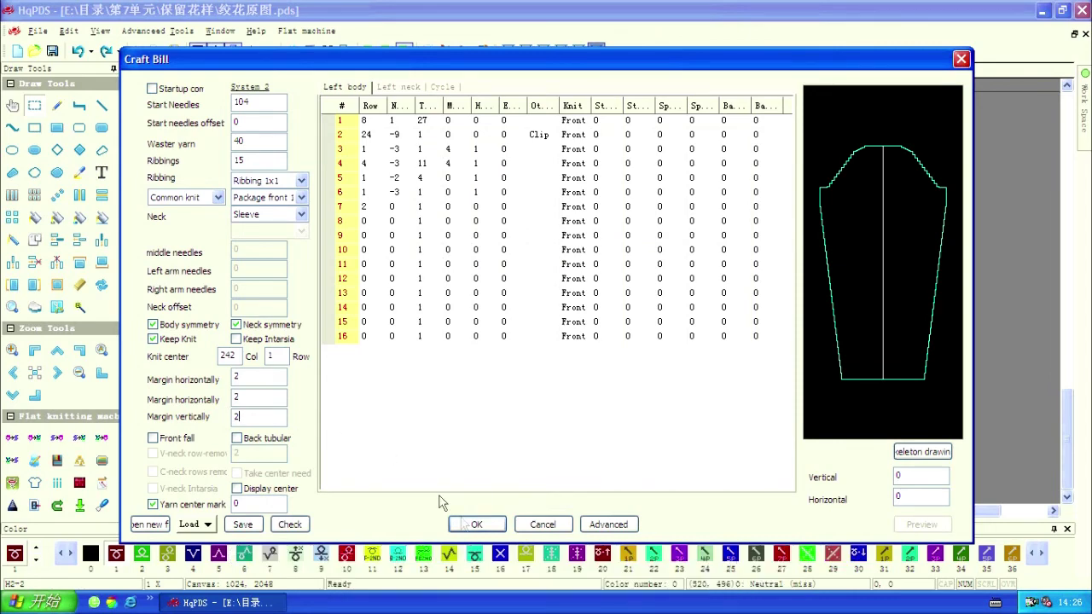
left_click(472, 526)
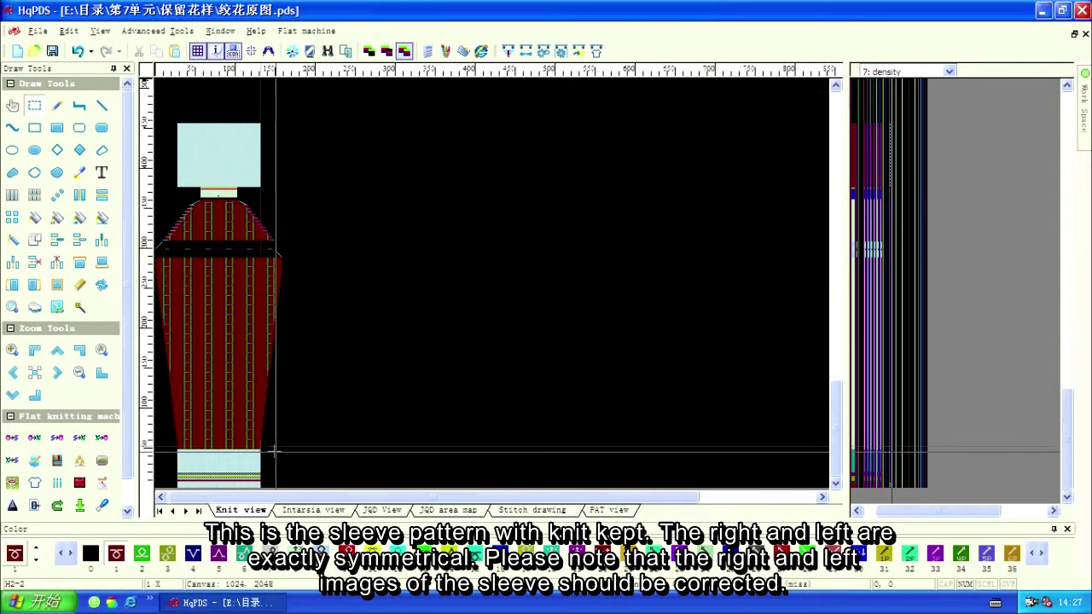
Compare the plain stitches outside the outermost cables just above the ribbing on both sleeve edges to check symmetry.
scroll(256, 444, "up", 3)
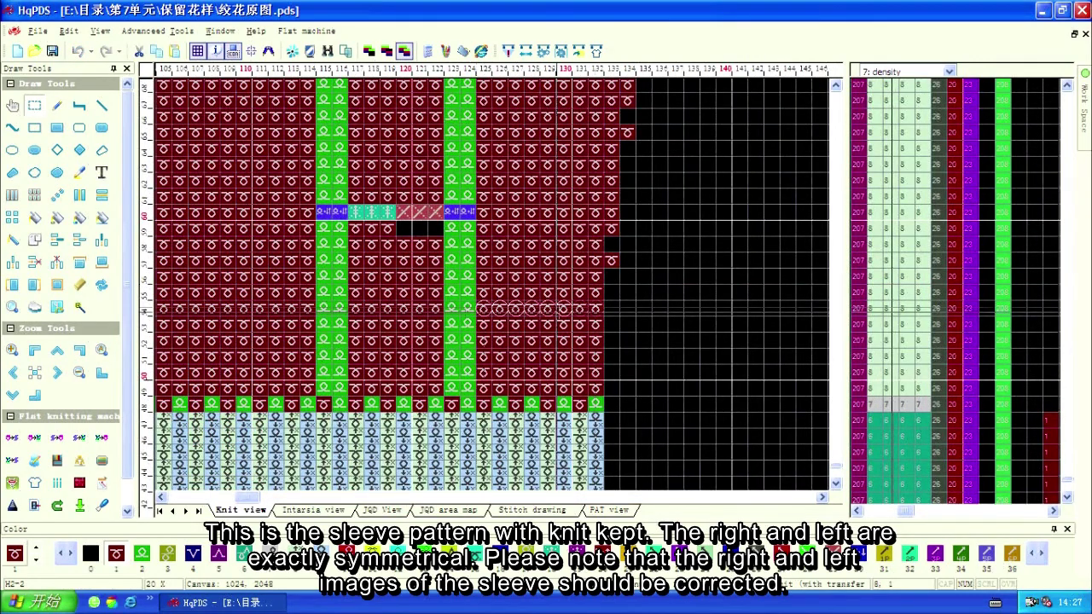
left_click_drag(595, 308, 601, 309)
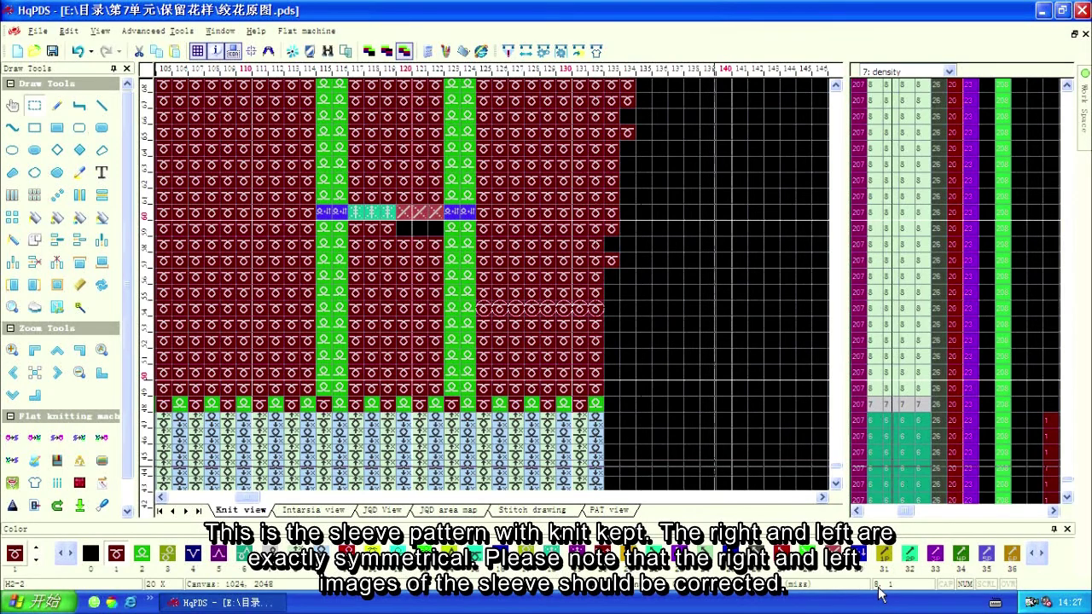
scroll(478, 342, "down", 3)
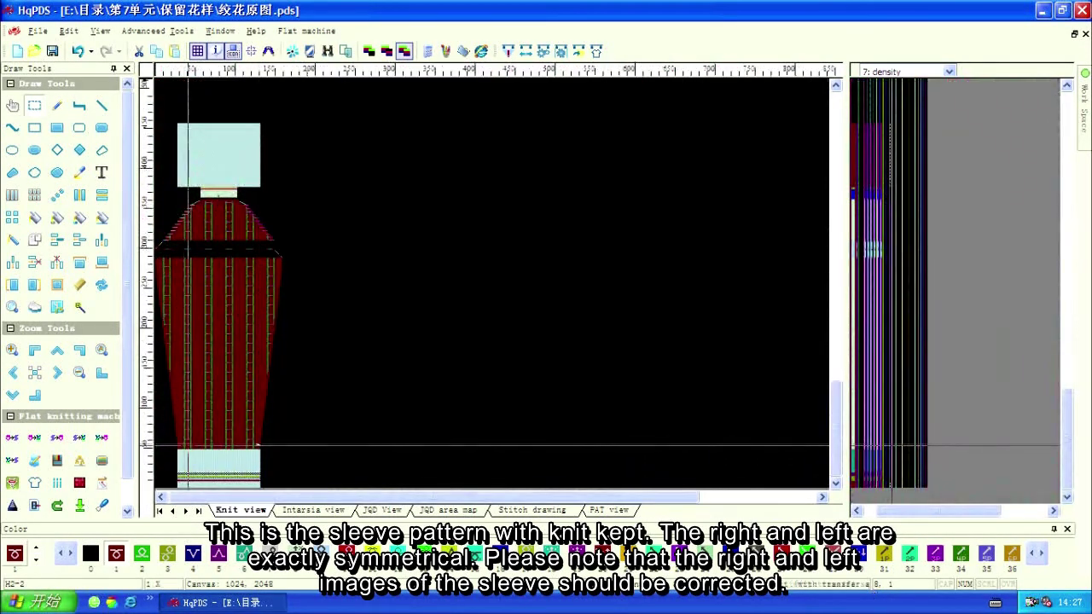
scroll(256, 298, "up", 3)
left_click_drag(495, 324, 369, 324)
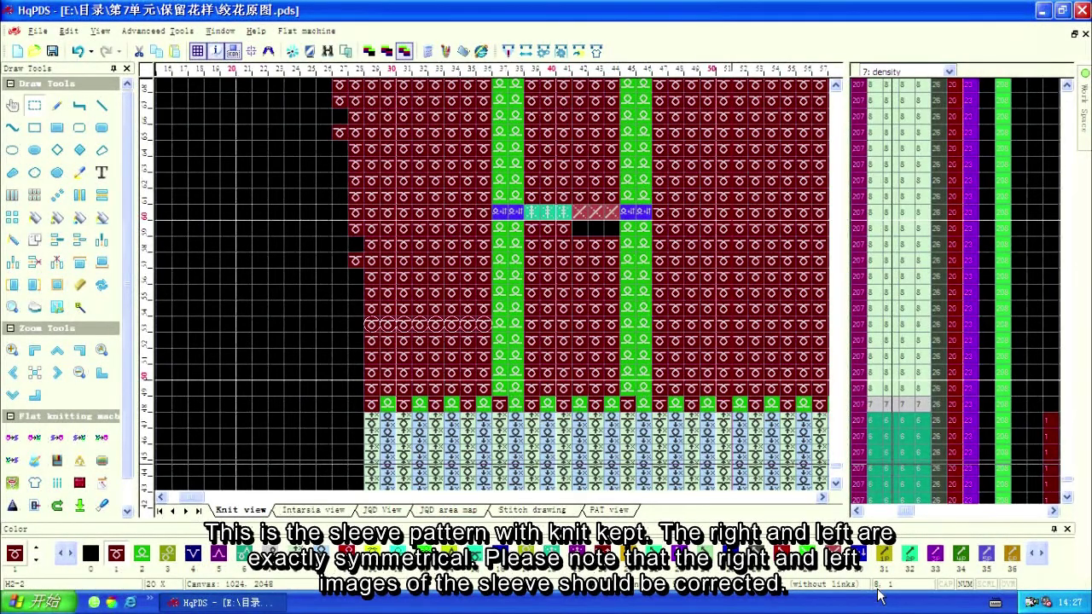
scroll(194, 444, "down", 3)
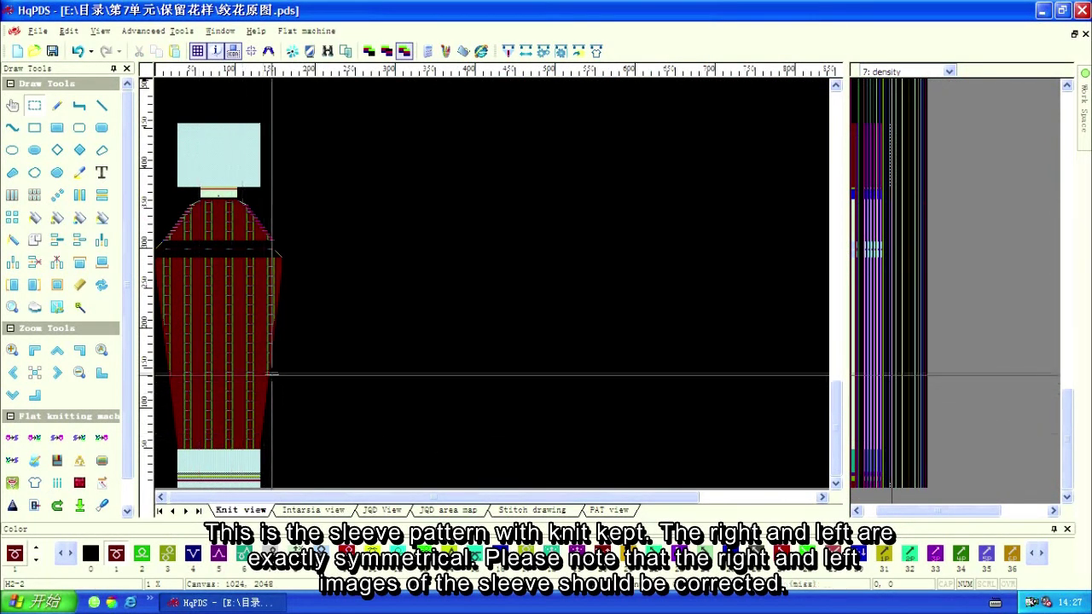
Replace the incomplete cable crossings along the sleeve's widening right edge, from row 156 to row 192, with plain front knit.
scroll(270, 372, "up", 3)
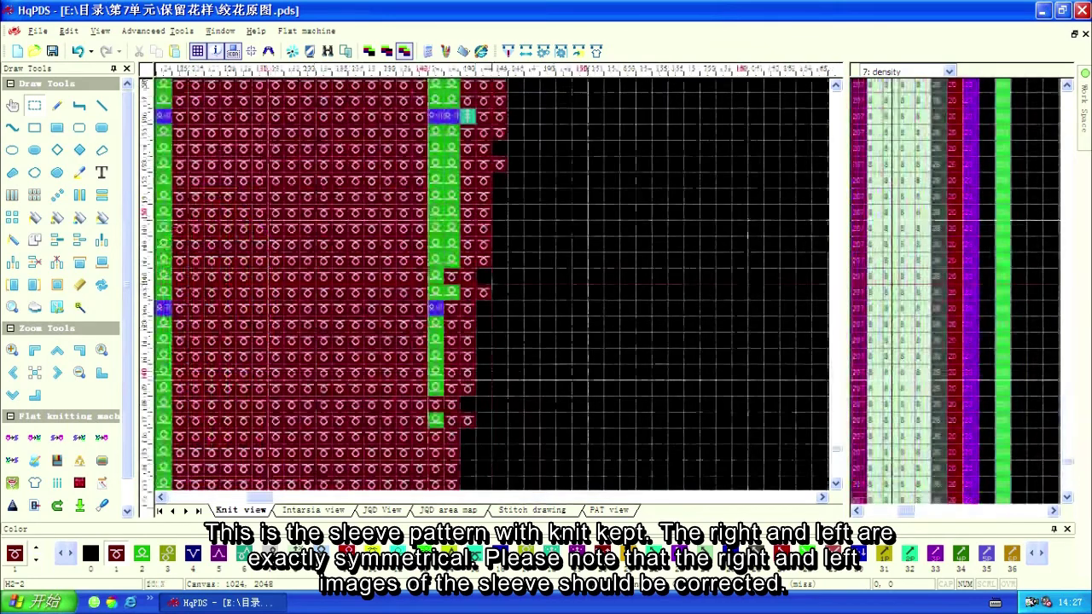
scroll(491, 284, "up", 3)
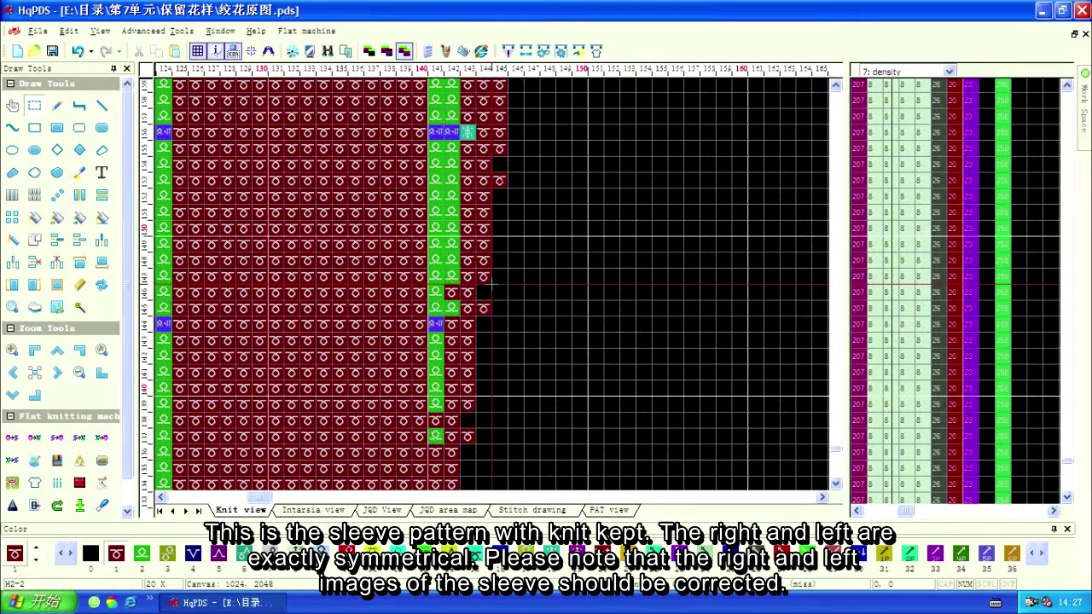
scroll(491, 284, "up", 1)
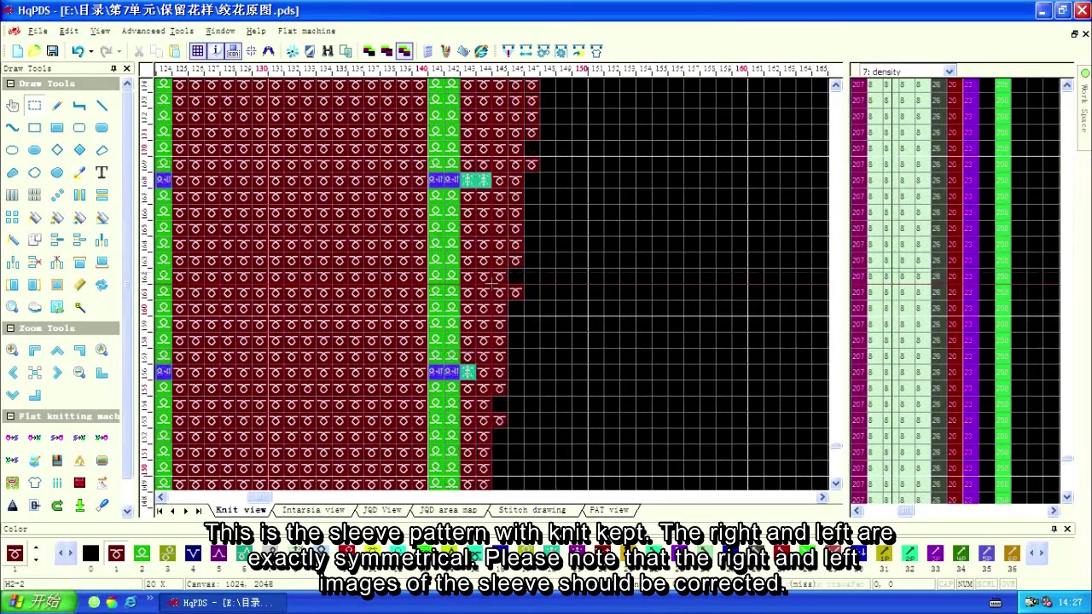
left_click(56, 128)
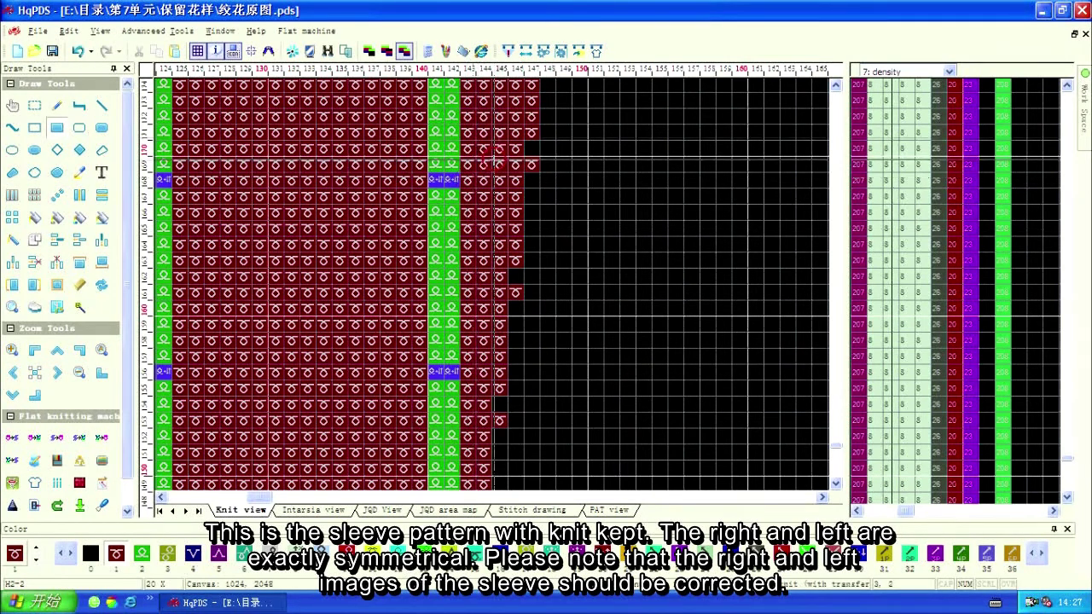
scroll(493, 160, "up", 3)
scroll(500, 136, "up", 3)
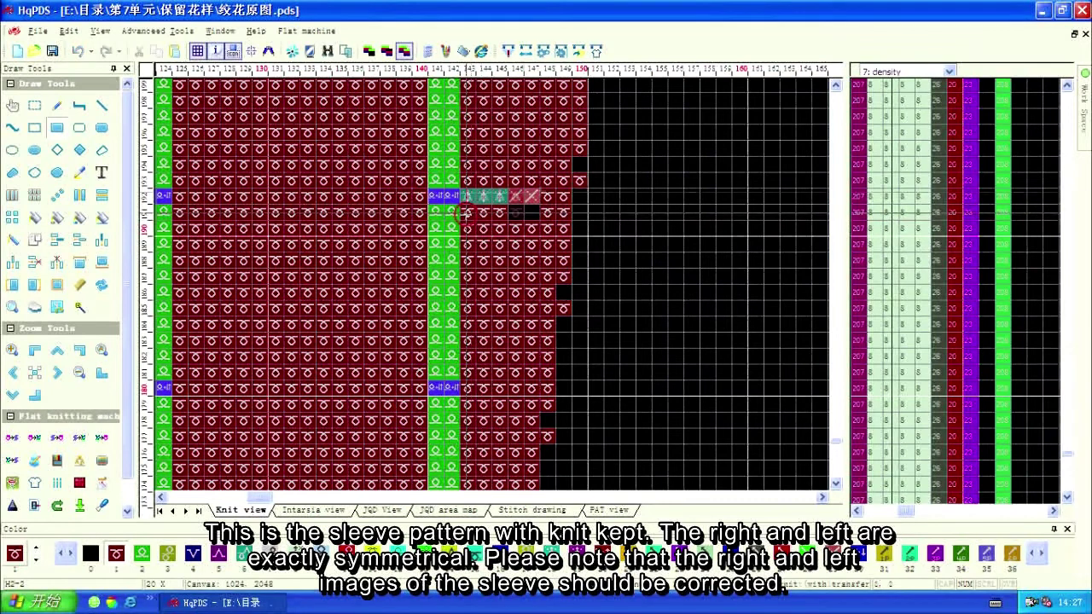
scroll(542, 192, "up", 5)
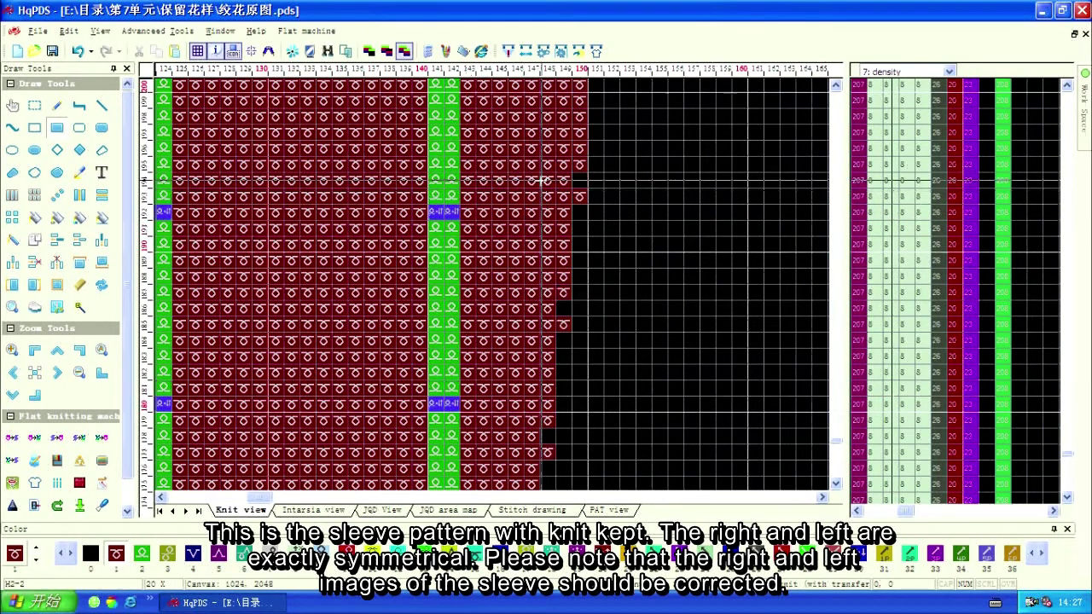
scroll(543, 181, "up", 5)
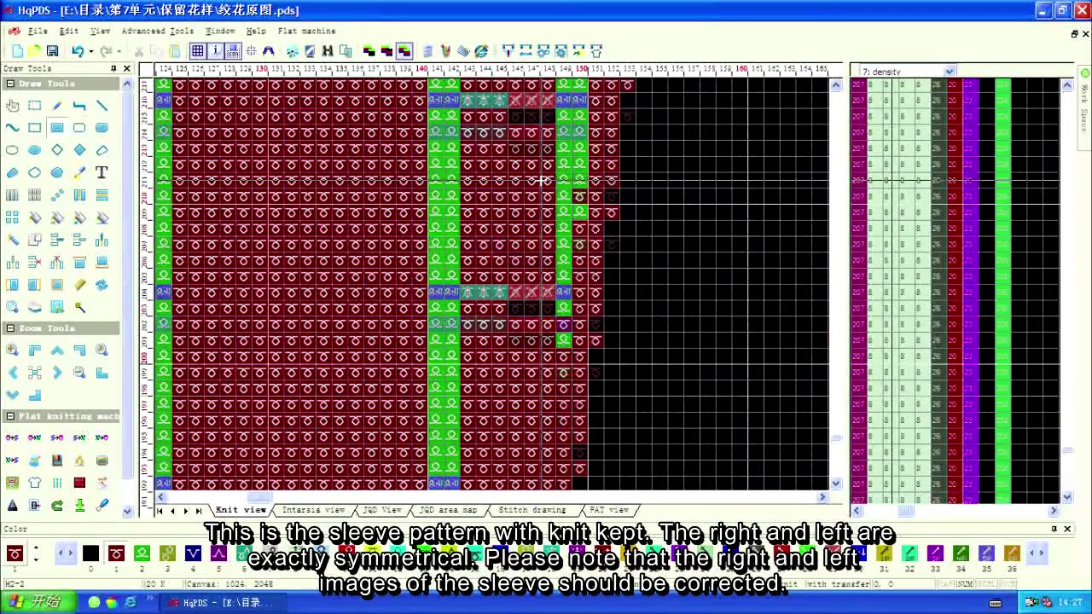
Fill the leftover green cable stitches in columns 141 and 142, rows 309 to 316 of the sleeve cap, with plain front knit.
scroll(543, 180, "down", 3)
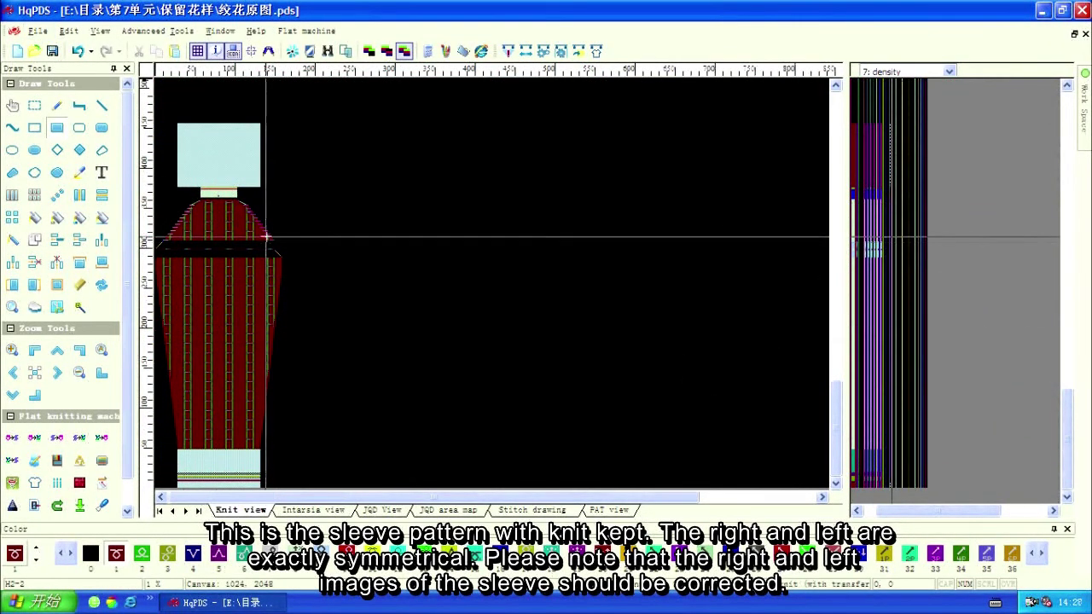
scroll(274, 238, "up", 3)
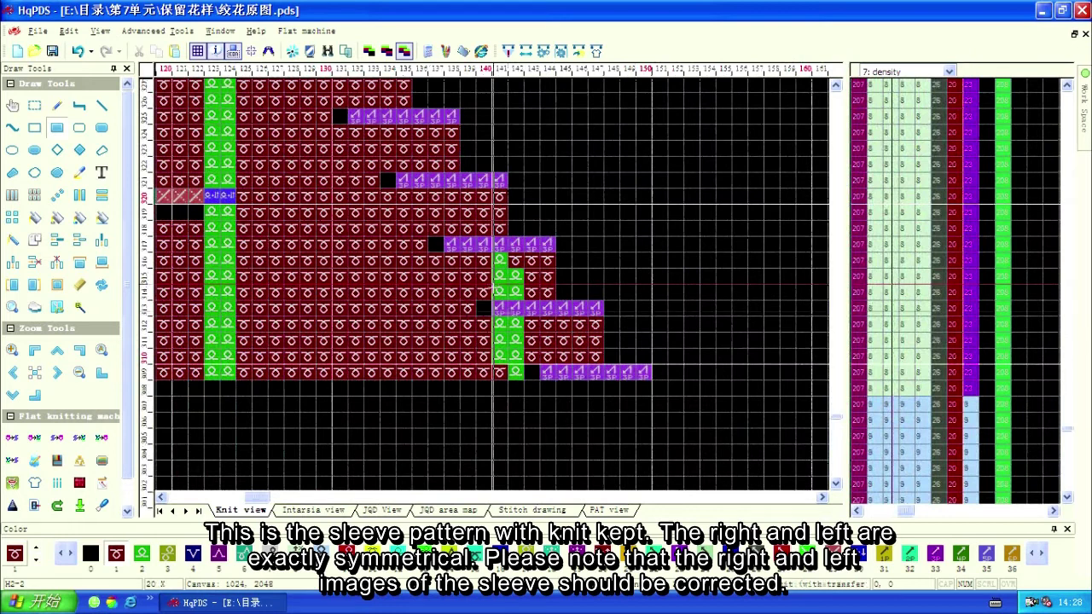
left_click_drag(500, 324, 501, 356)
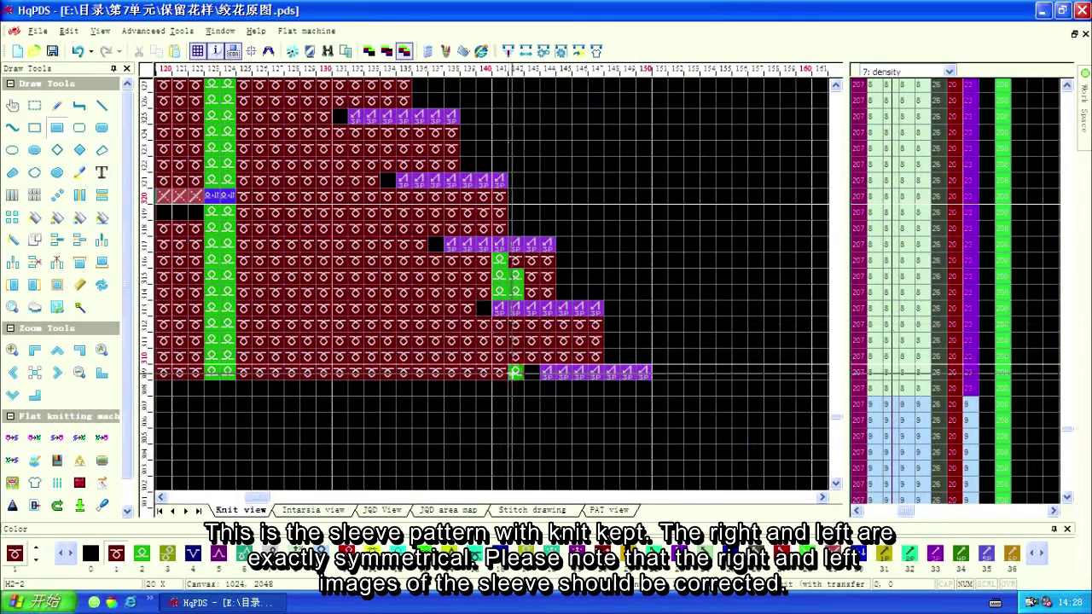
left_click(502, 367)
left_click_drag(500, 292, 495, 261)
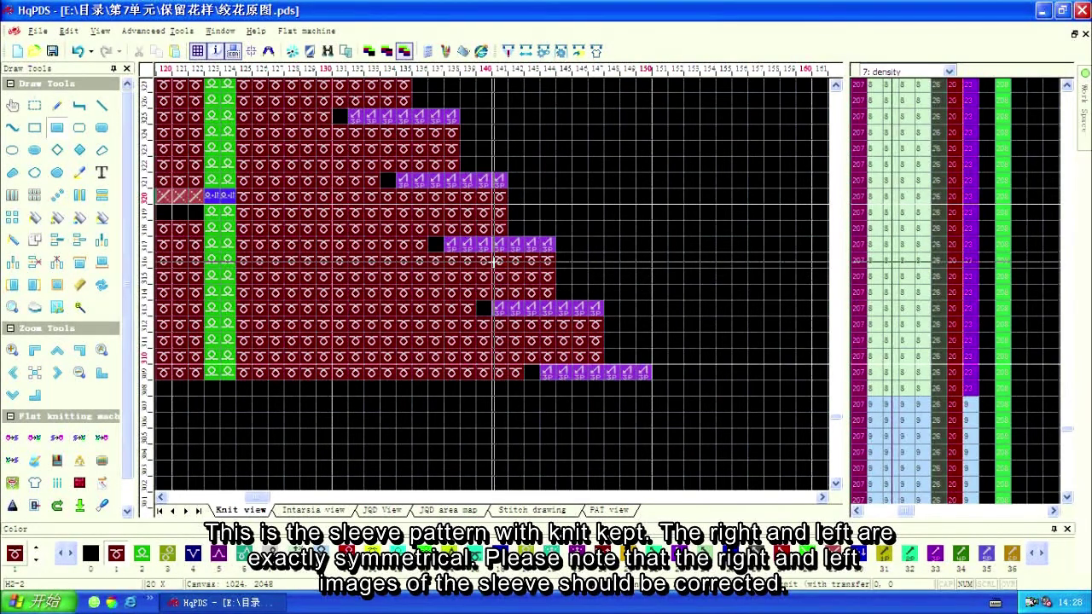
Replace the green stitches above row 332 in columns 123 and 124 with plain front knit and recolor that row's two with color 40.
scroll(495, 261, "up", 4)
scroll(370, 379, "up", 2)
scroll(366, 388, "left", 4)
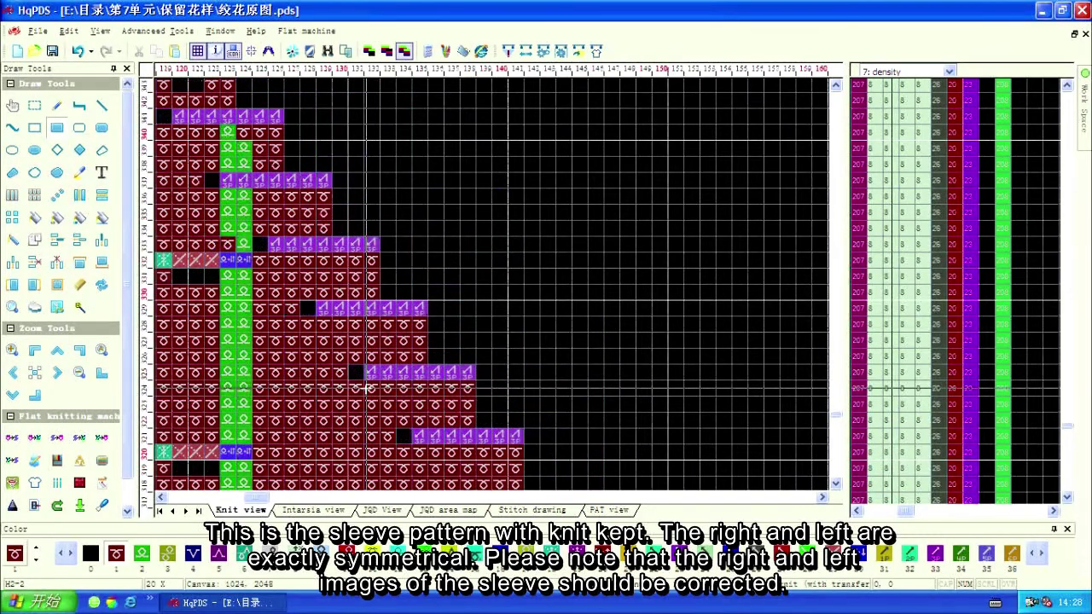
scroll(367, 389, "left", 2)
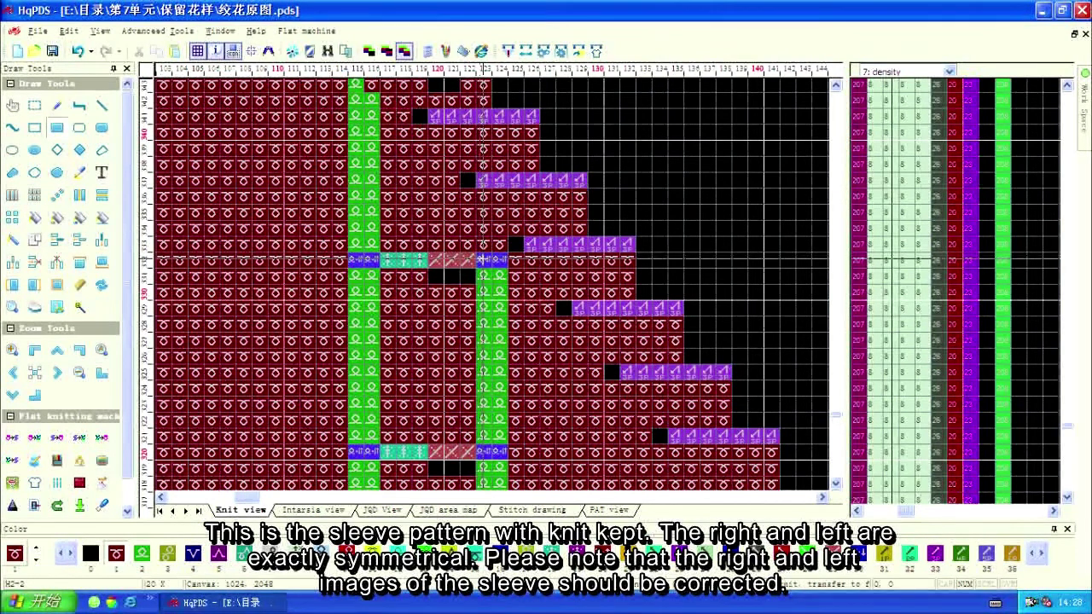
left_click(484, 259)
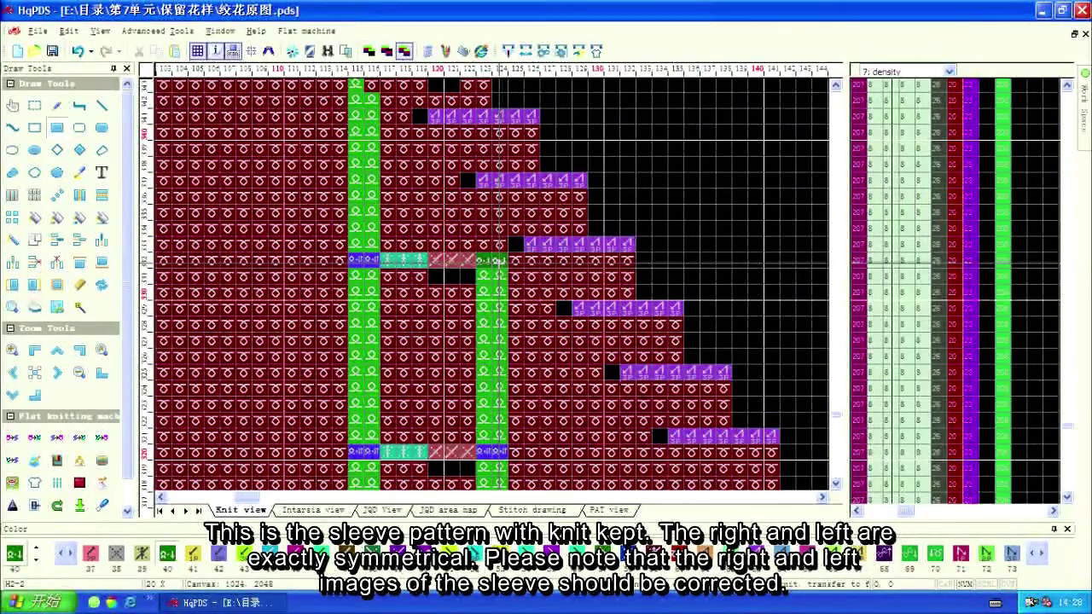
Replace the incomplete cable in rows 343 and 344 and the green stitches above it in columns 115 and 116 with plain front knit.
scroll(501, 261, "up", 5)
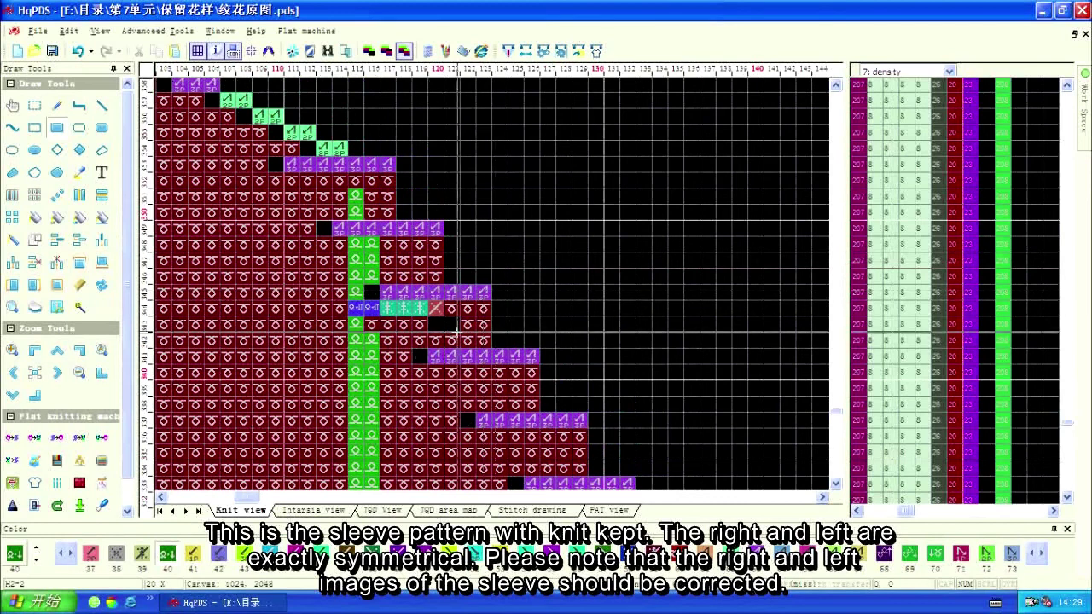
left_click_drag(454, 340, 391, 314)
right_click(391, 314)
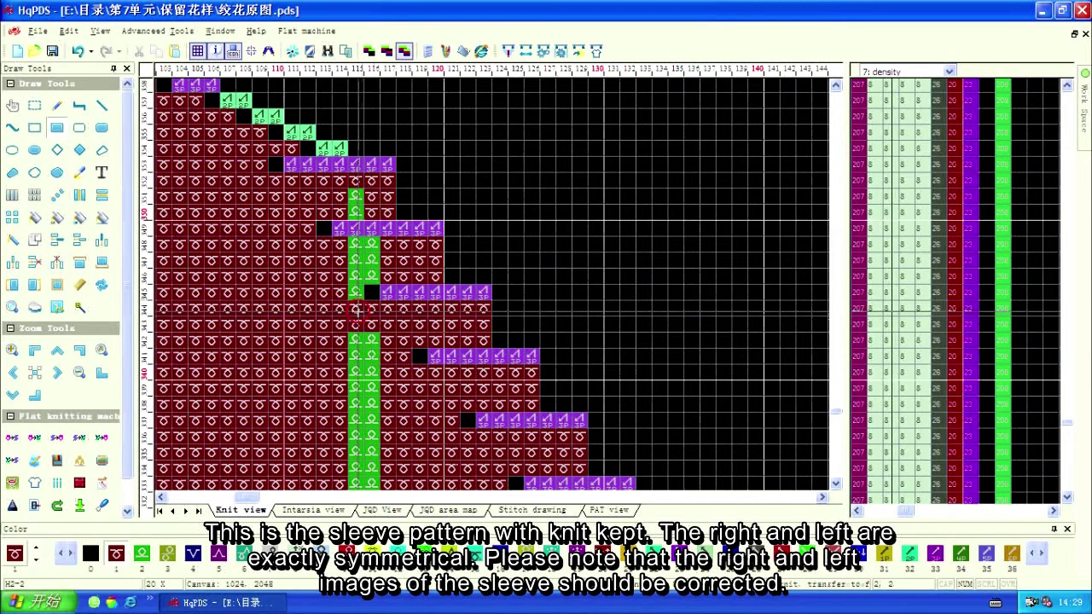
mouse_move(353, 295)
left_mouse_down()
mouse_move(355, 256)
mouse_move(372, 248)
mouse_move(359, 265)
mouse_move(370, 274)
left_mouse_up()
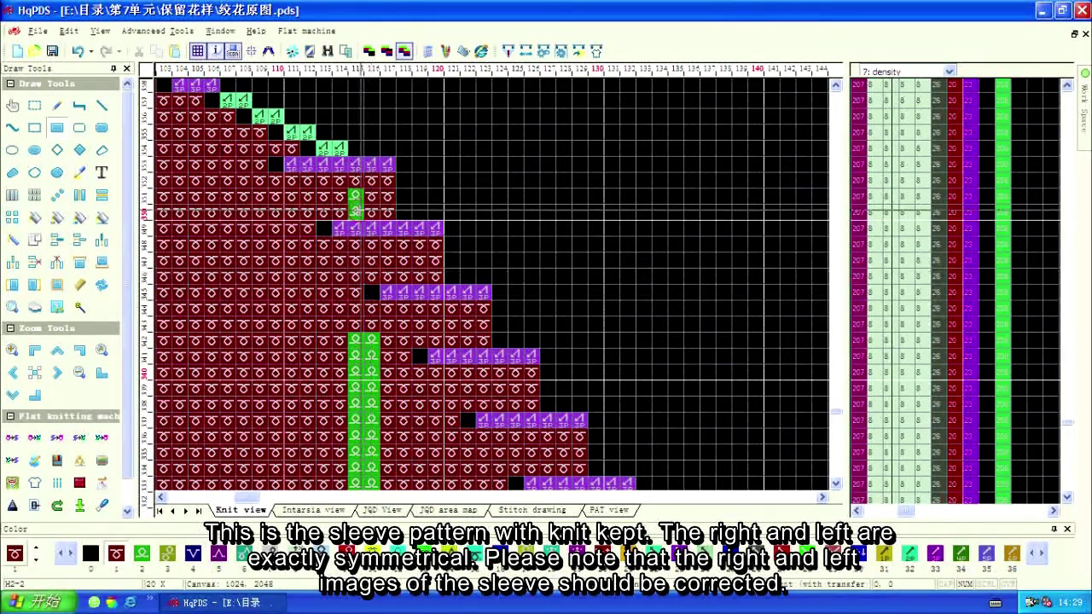
left_click_drag(355, 214, 352, 196)
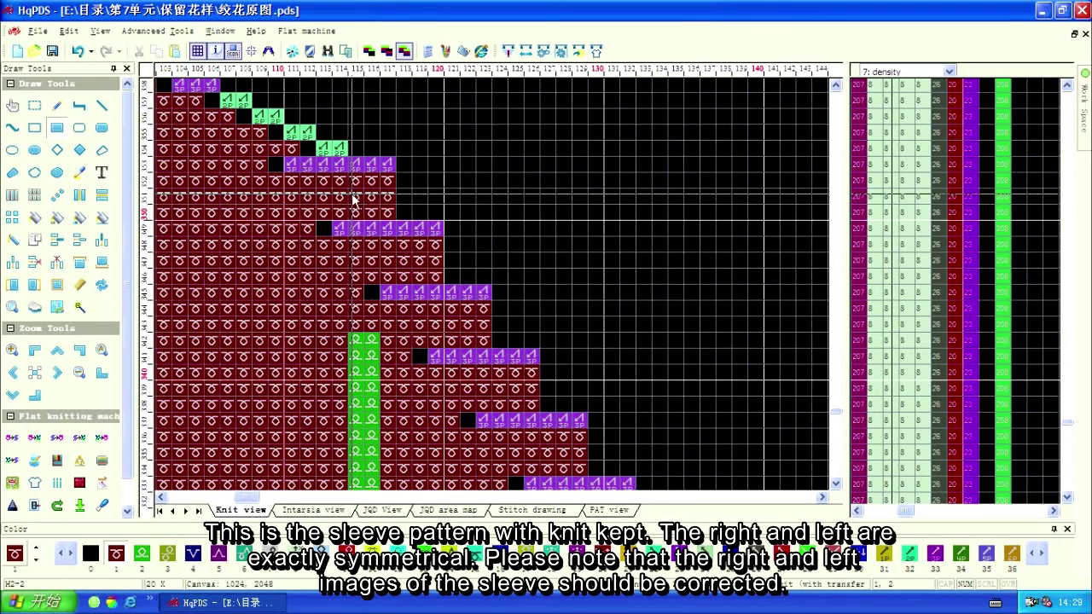
scroll(353, 198, "left", 5)
scroll(353, 198, "left", 1)
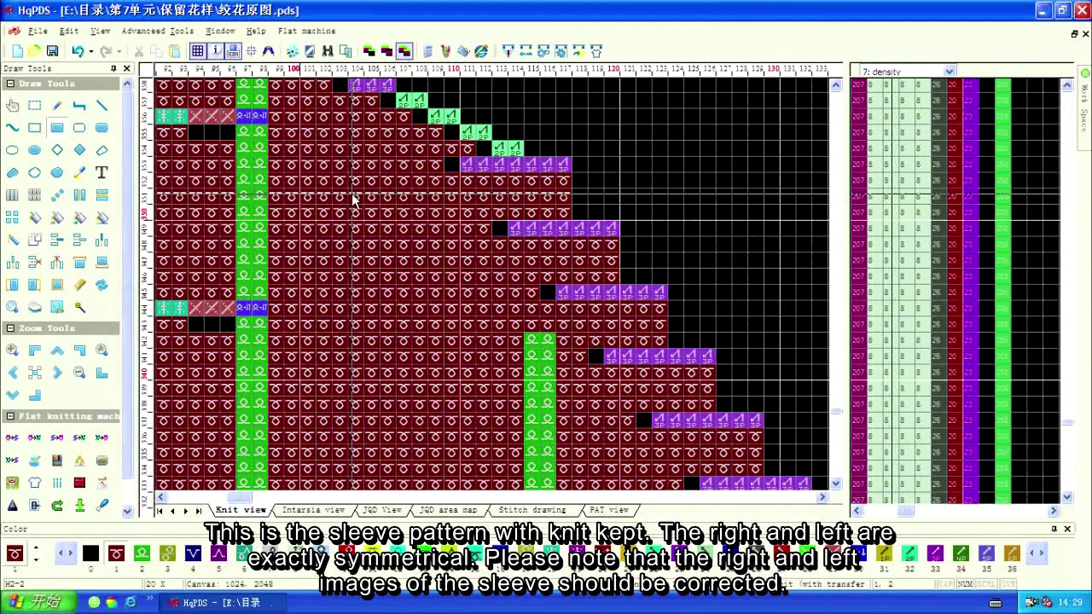
scroll(247, 292, "down", 5)
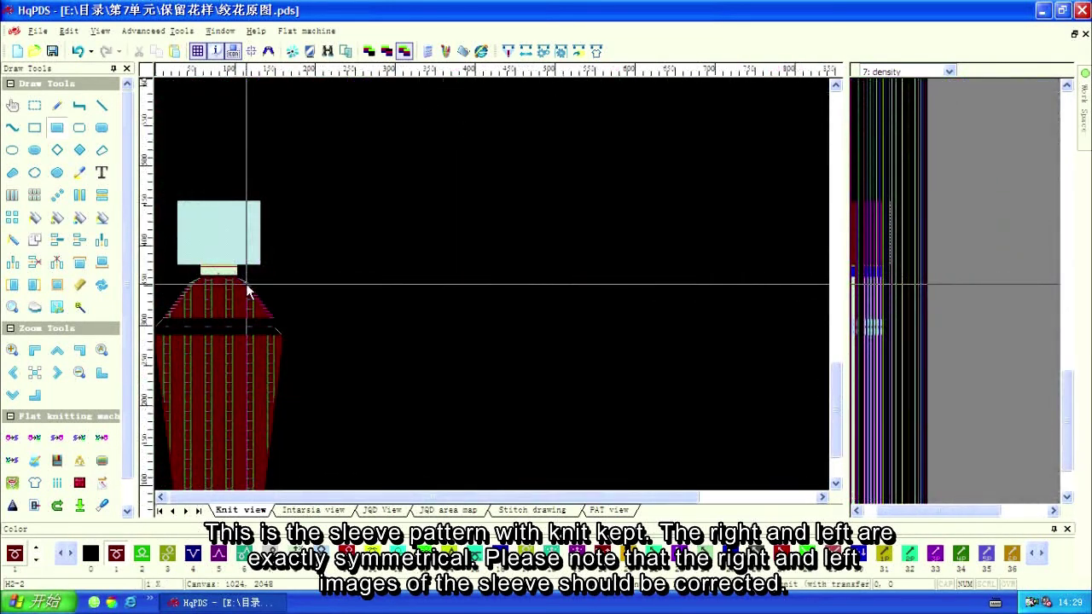
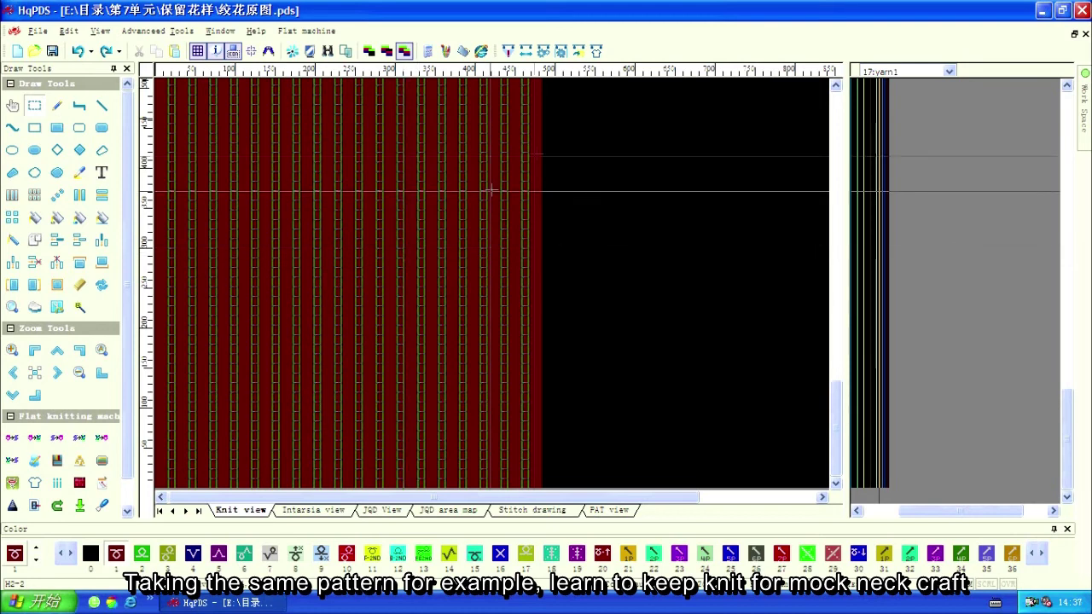
Load only the craft from 03.CXC into the craft bill and view its enlarged skeleton drawing.
left_click(596, 52)
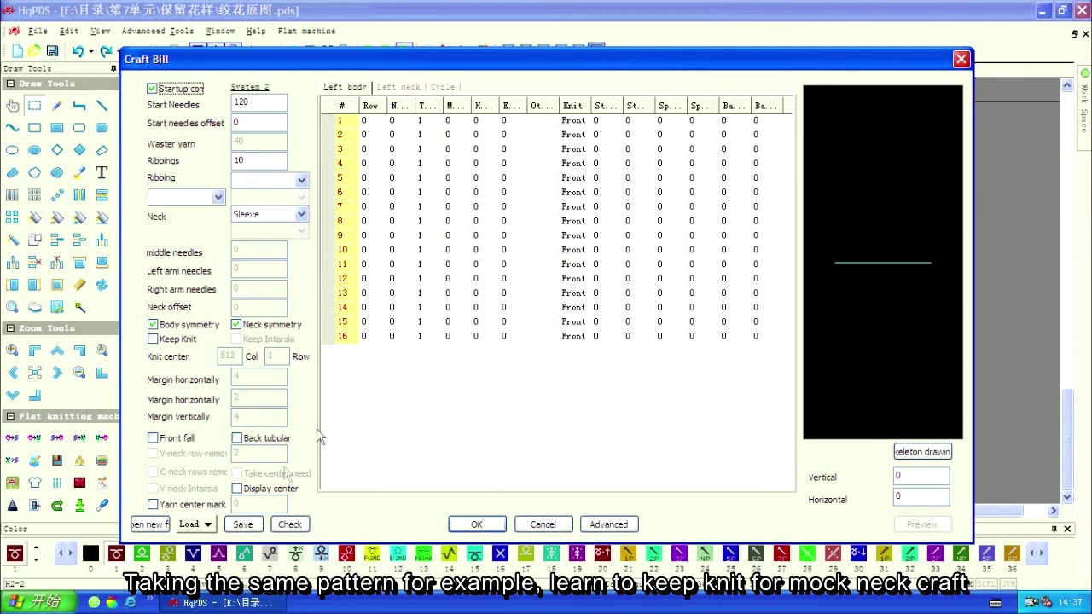
left_click(211, 523)
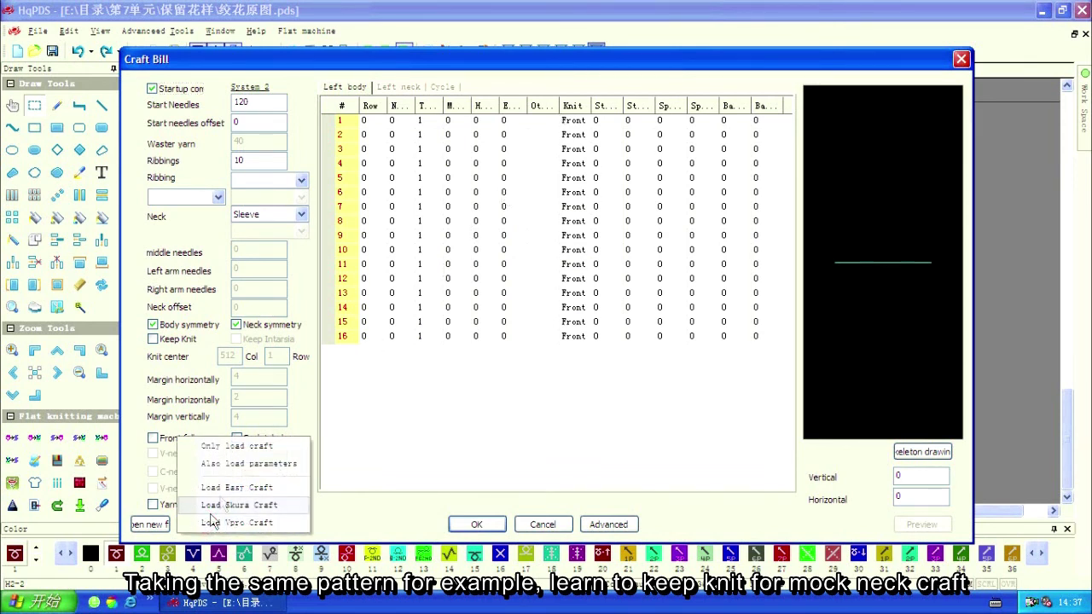
left_click(240, 449)
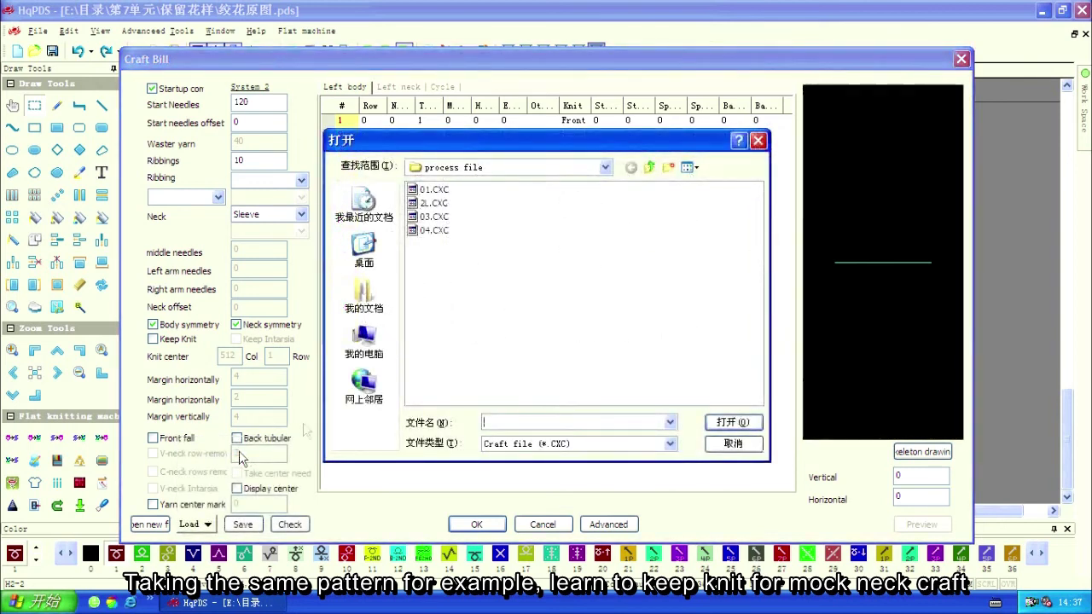
left_click(434, 216)
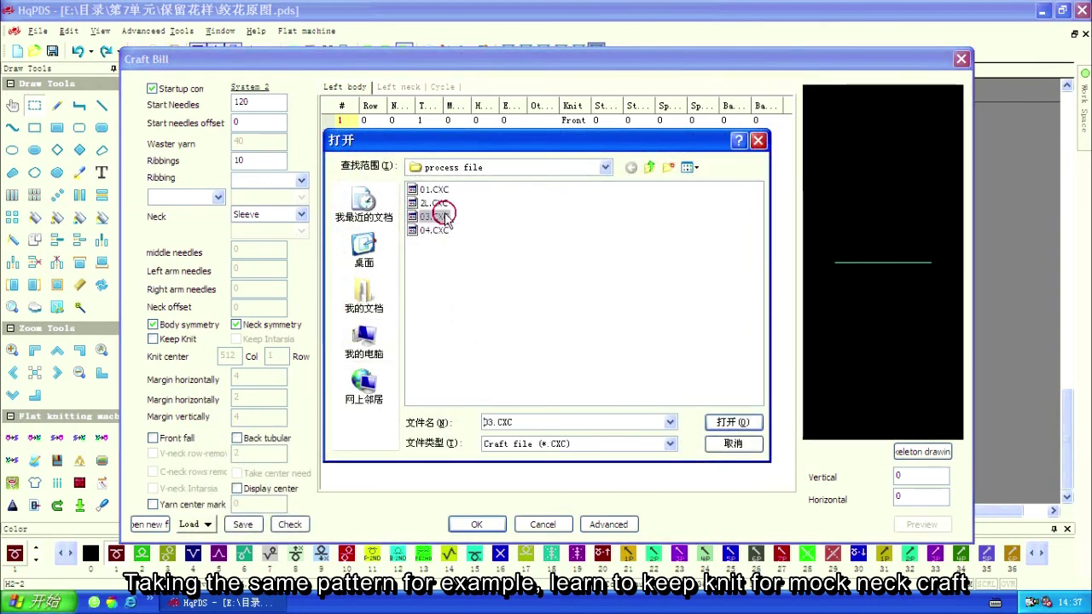
left_click(729, 421)
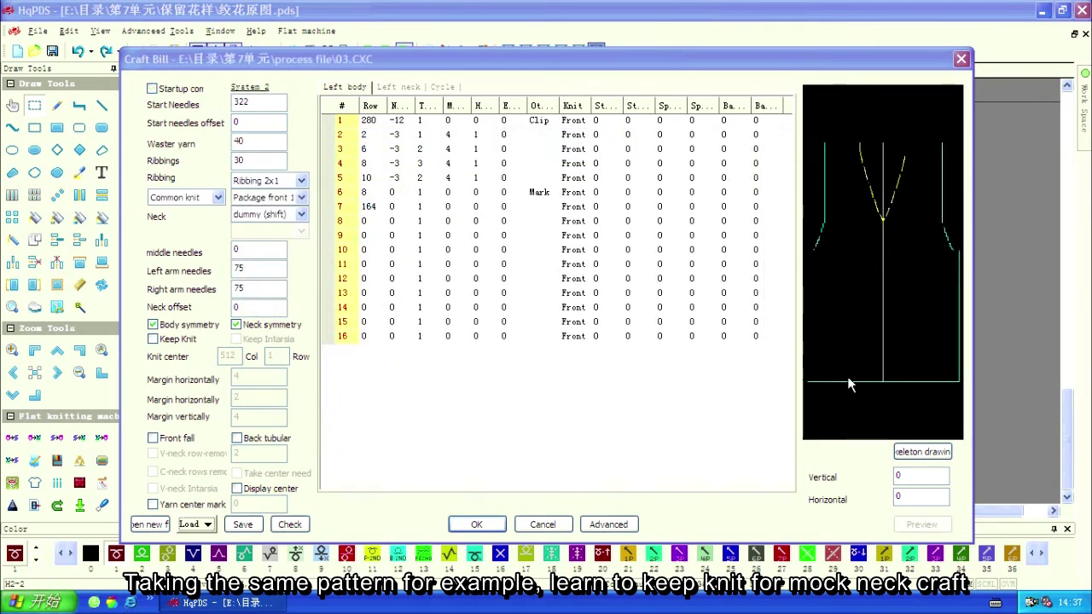
double_click(849, 384)
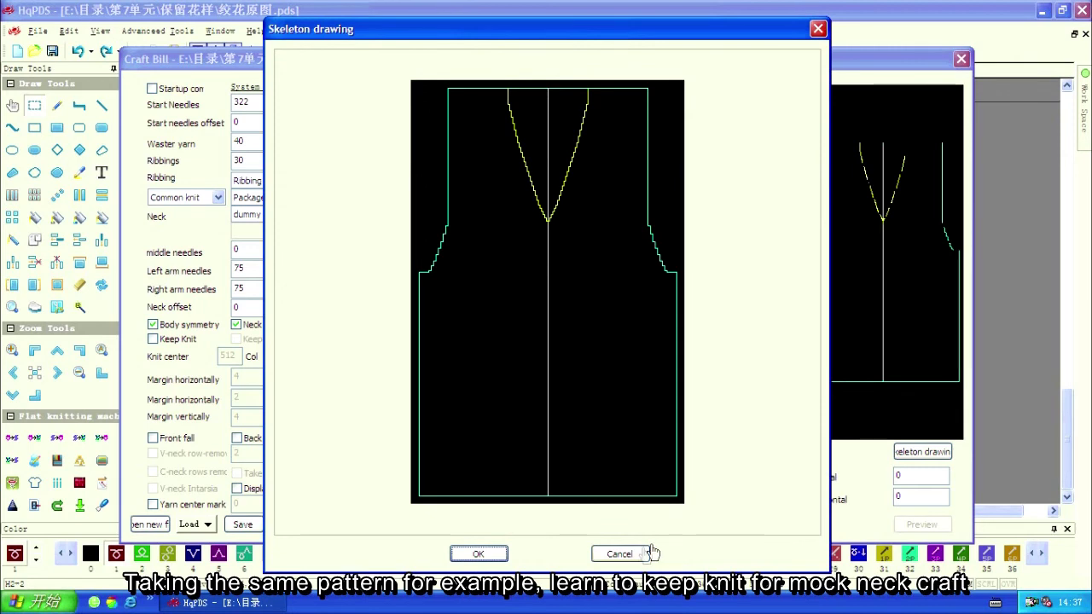
left_click(621, 555)
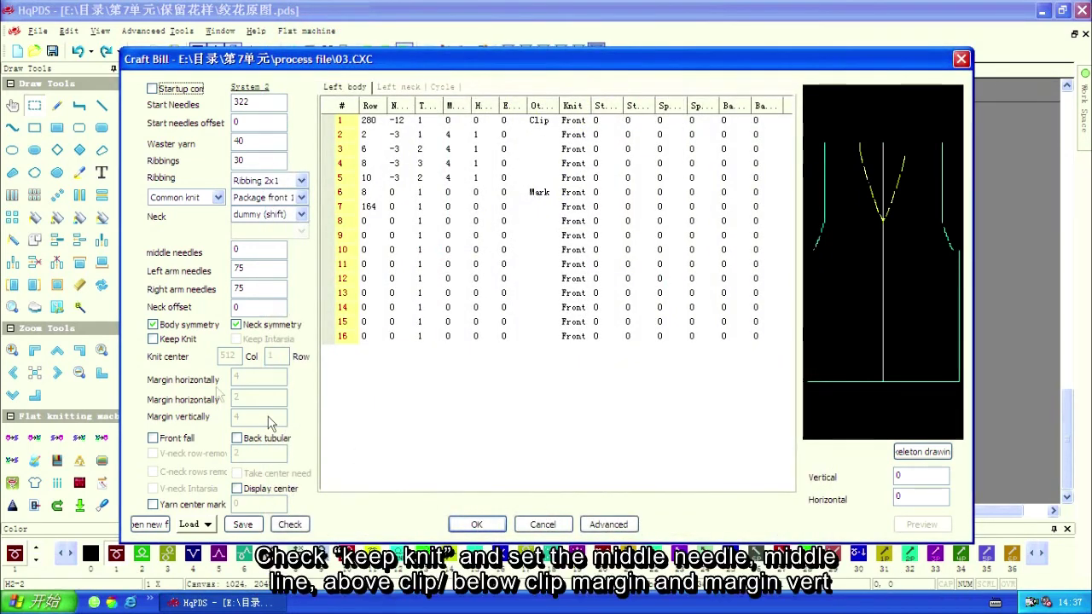
Generate the mock neck piece with Keep Knit, knit center column 242, and all horizontal and vertical margins at 2, and inspect its neck area.
left_click(154, 340)
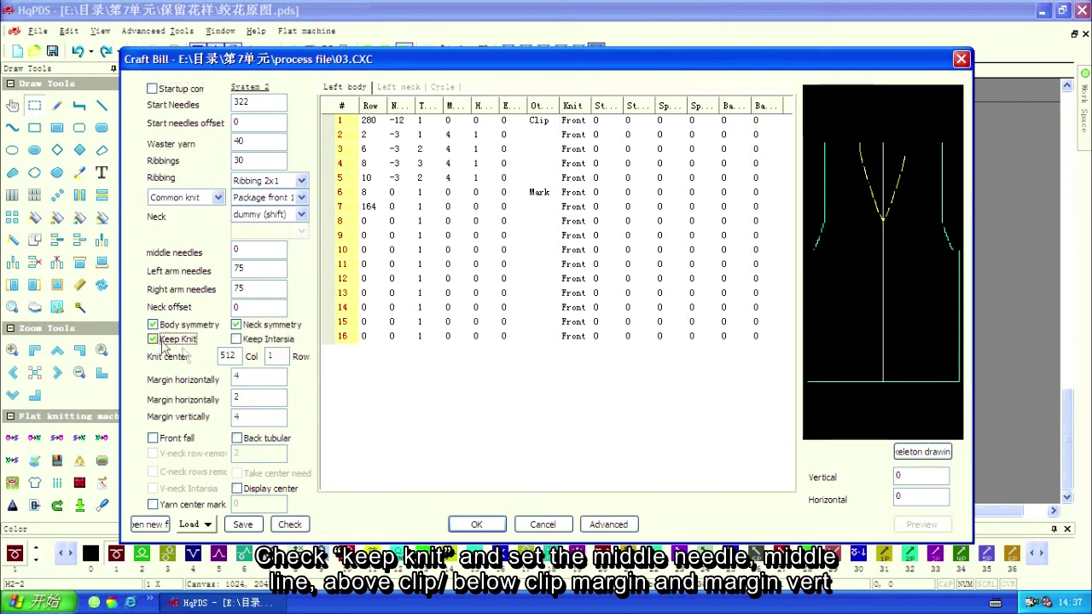
left_click_drag(241, 357, 218, 357)
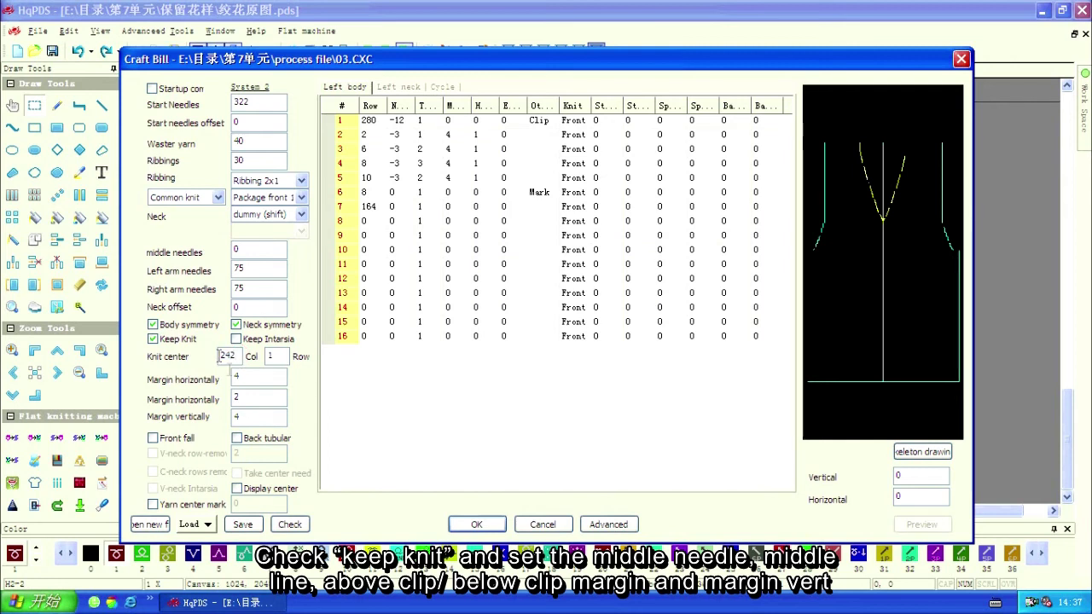
left_click_drag(238, 375, 232, 376)
type("2")
left_click_drag(244, 416, 233, 417)
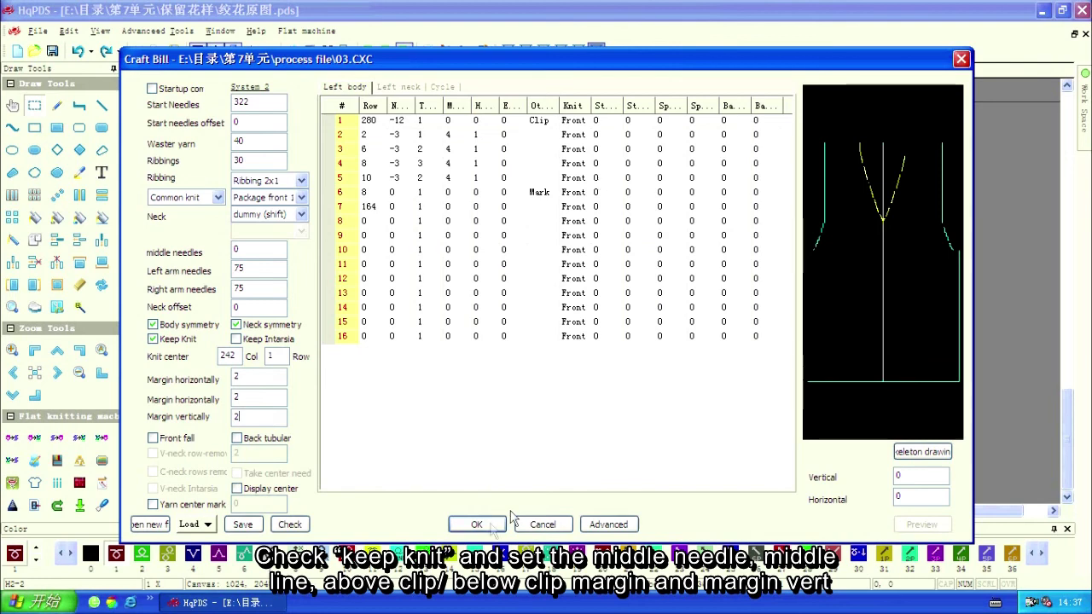
left_click(479, 526)
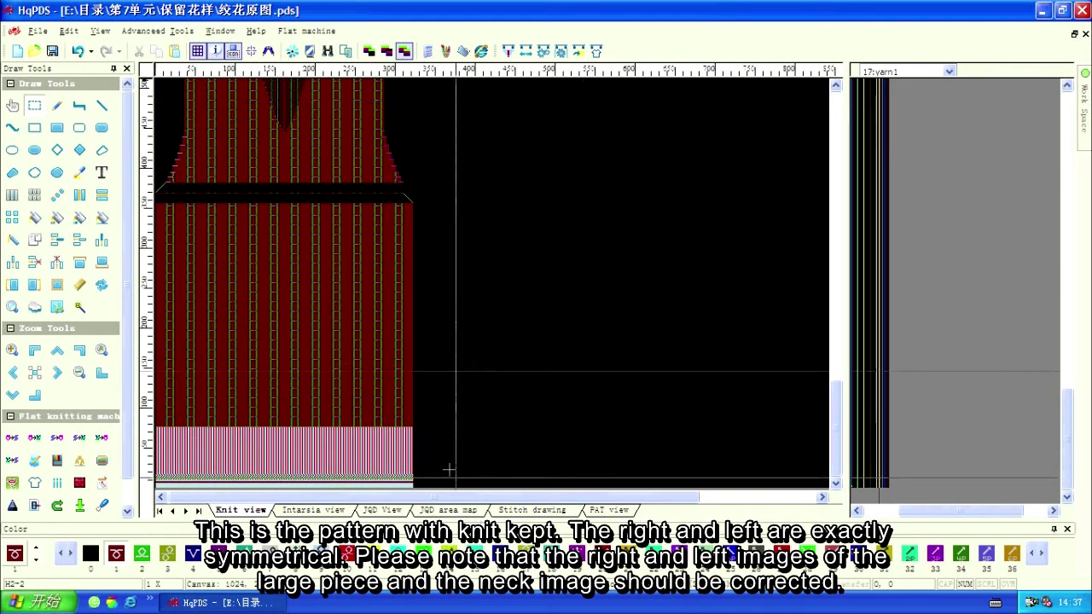
left_click(12, 106)
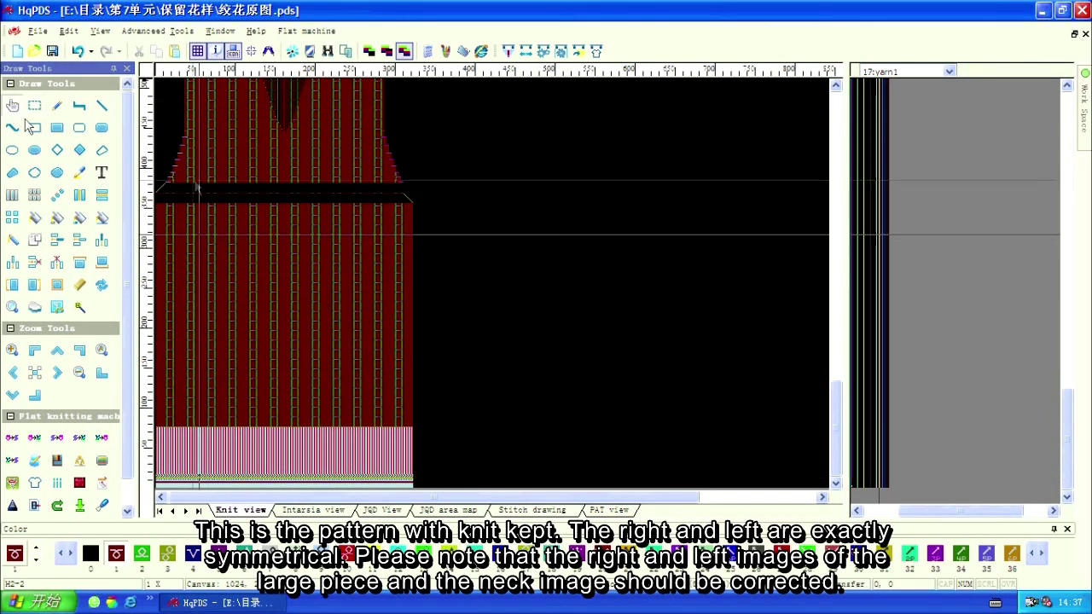
left_click_drag(238, 175, 302, 325)
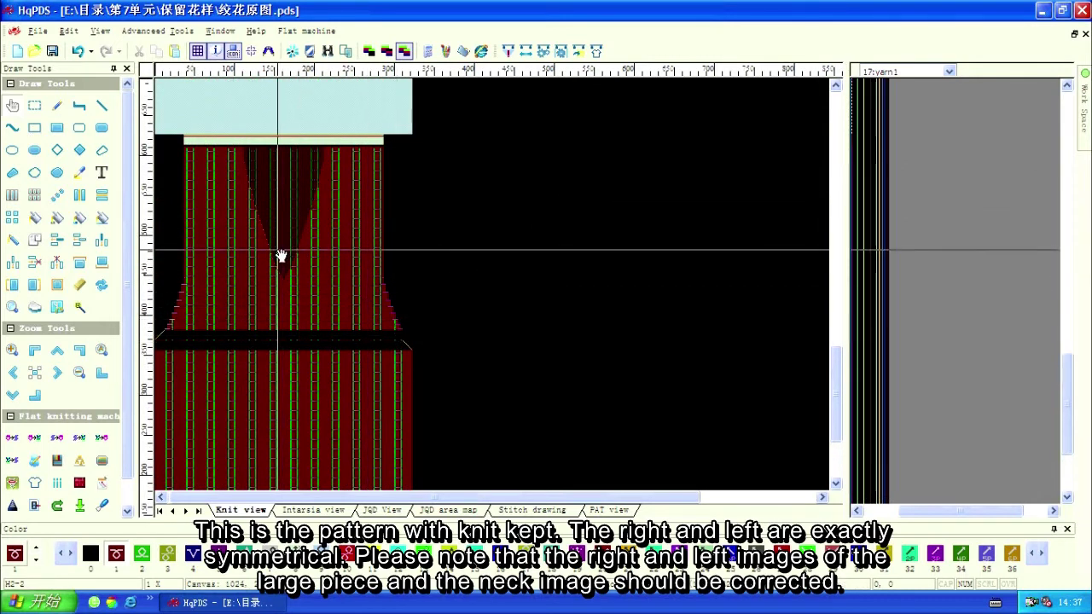
scroll(281, 256, "up", 3)
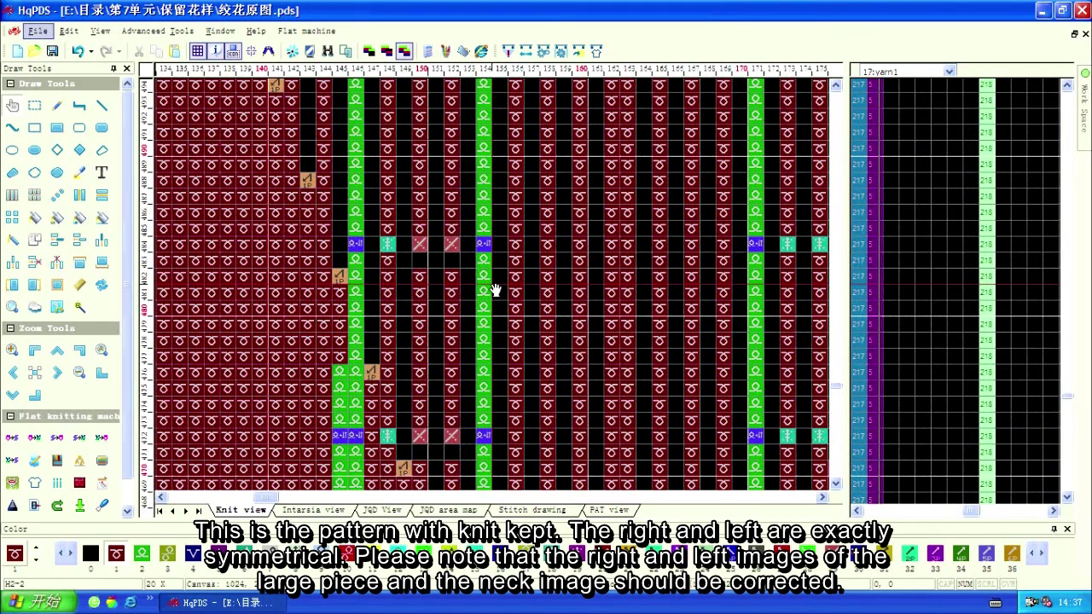
scroll(282, 290, "down", 3)
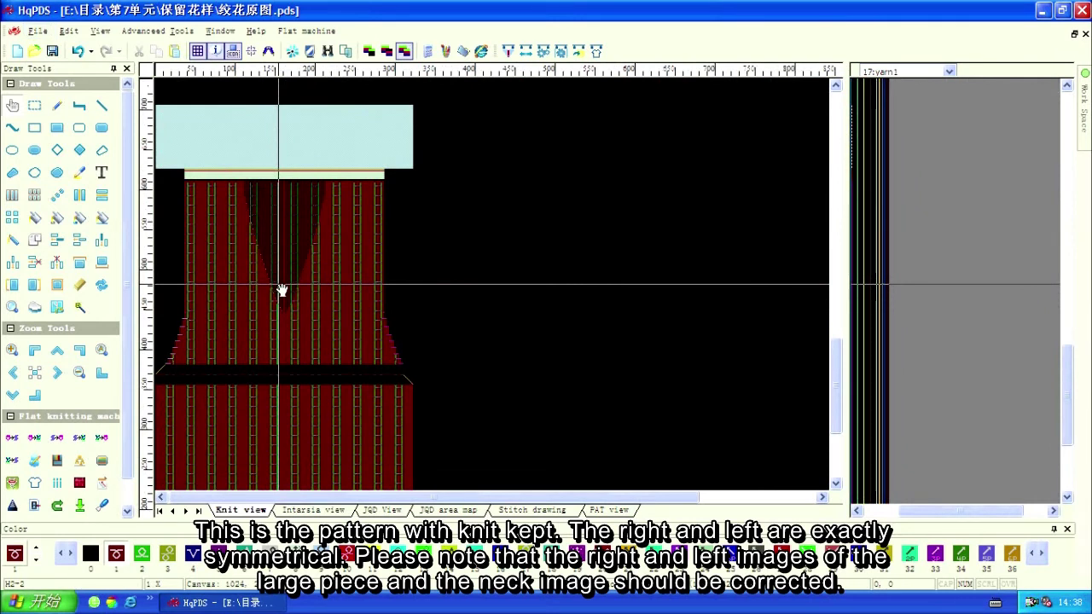
left_click_drag(282, 290, 289, 201)
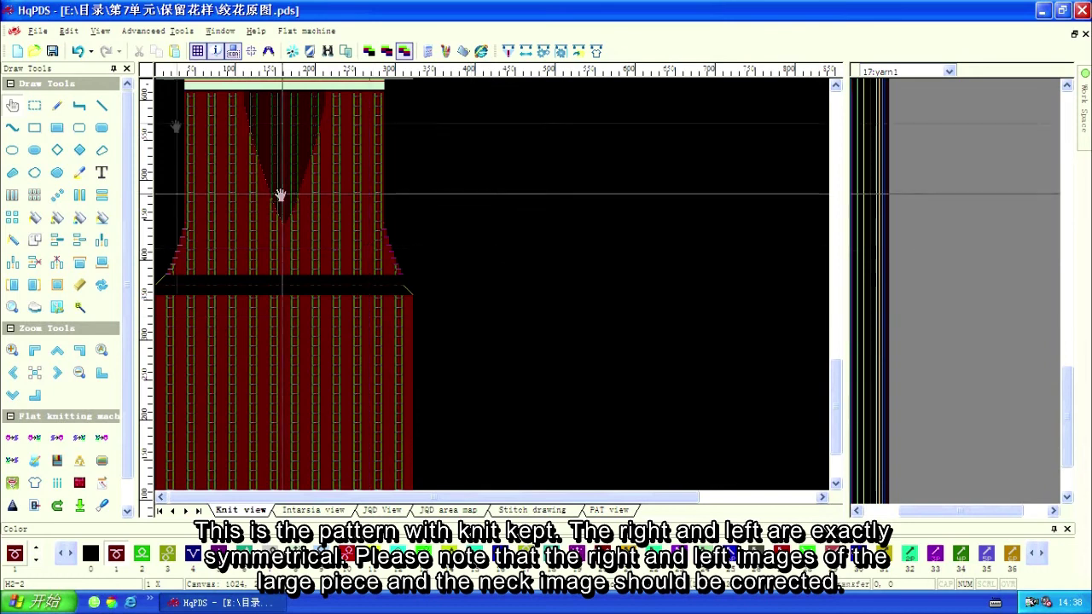
Undo the mock neck generation and generate the same craft with a V-neck and the V-neck row-removal option enabled at 2.
left_click(79, 51)
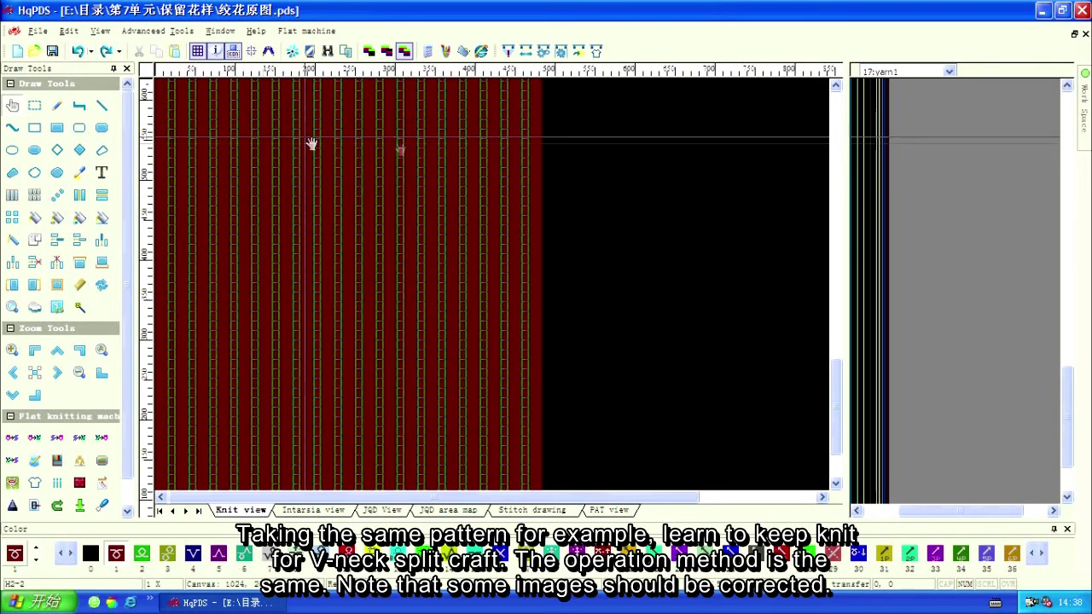
left_click(597, 52)
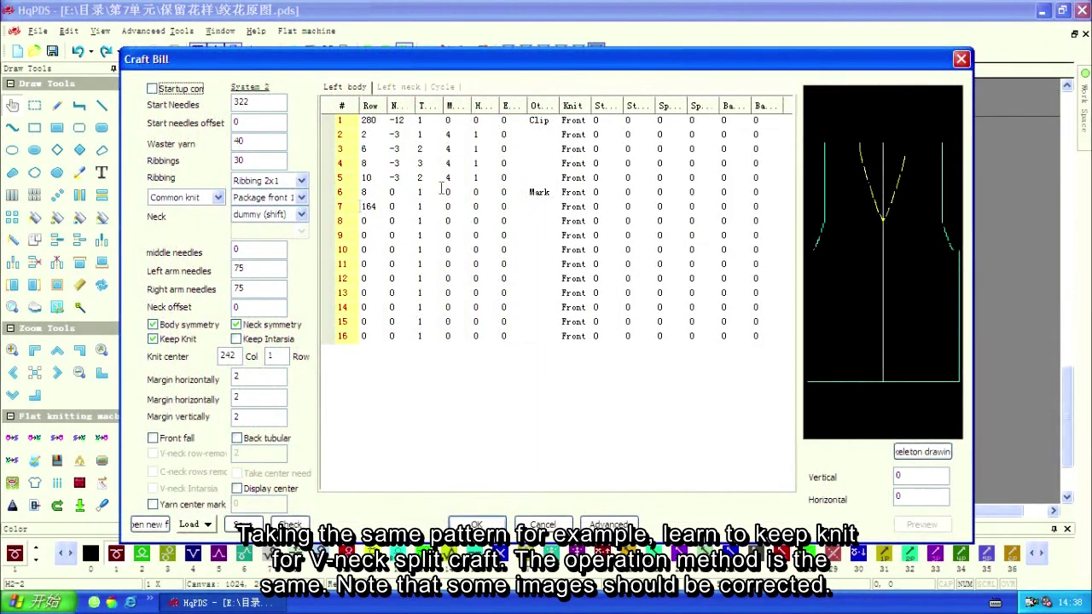
left_click(301, 214)
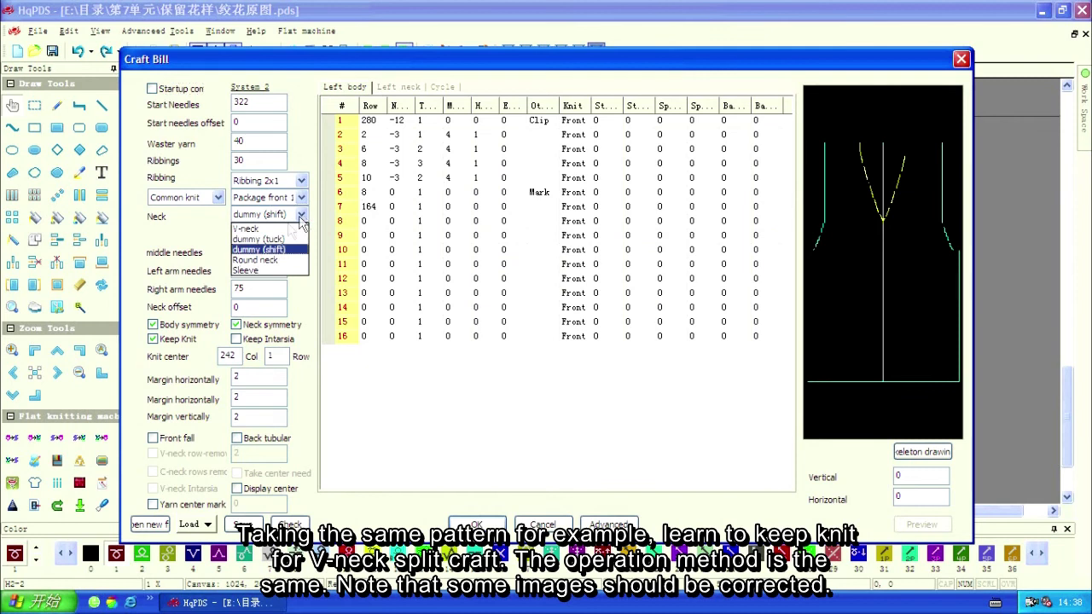
left_click(285, 230)
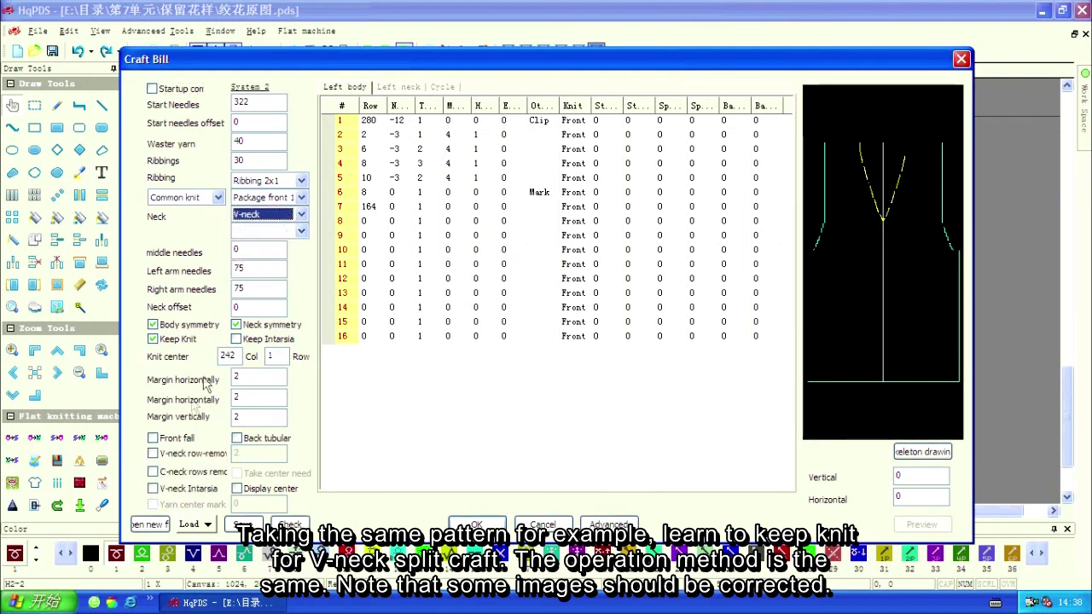
left_click(154, 454)
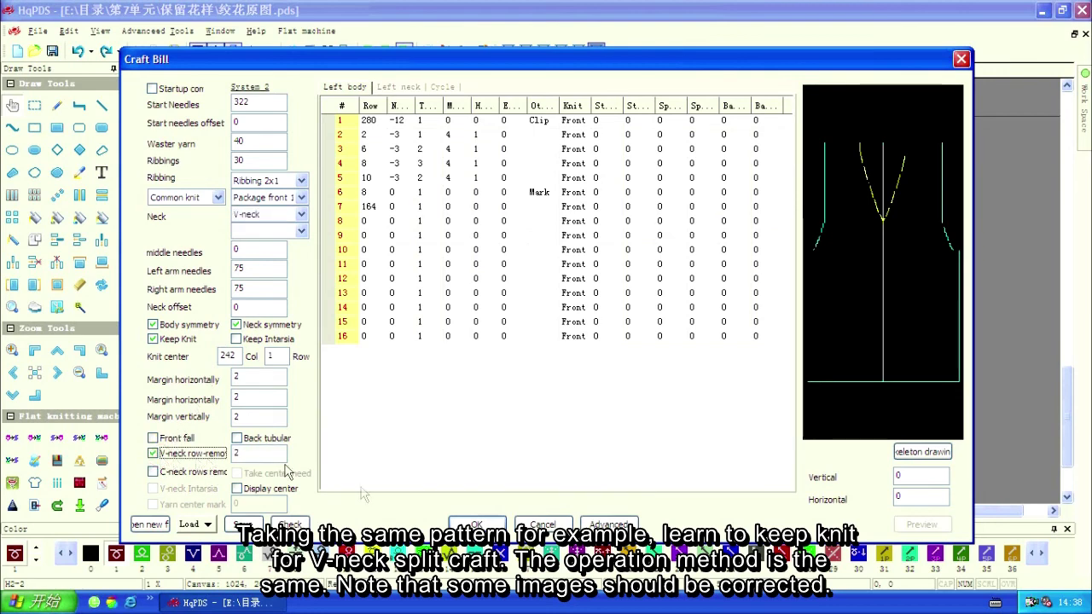
left_click(475, 524)
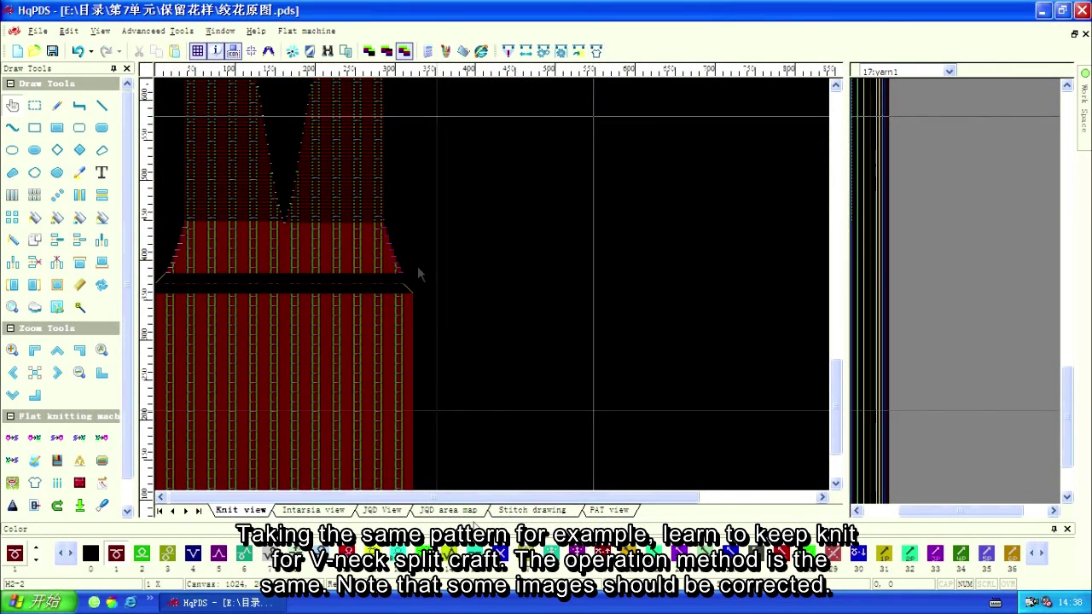
left_click_drag(431, 164, 417, 331)
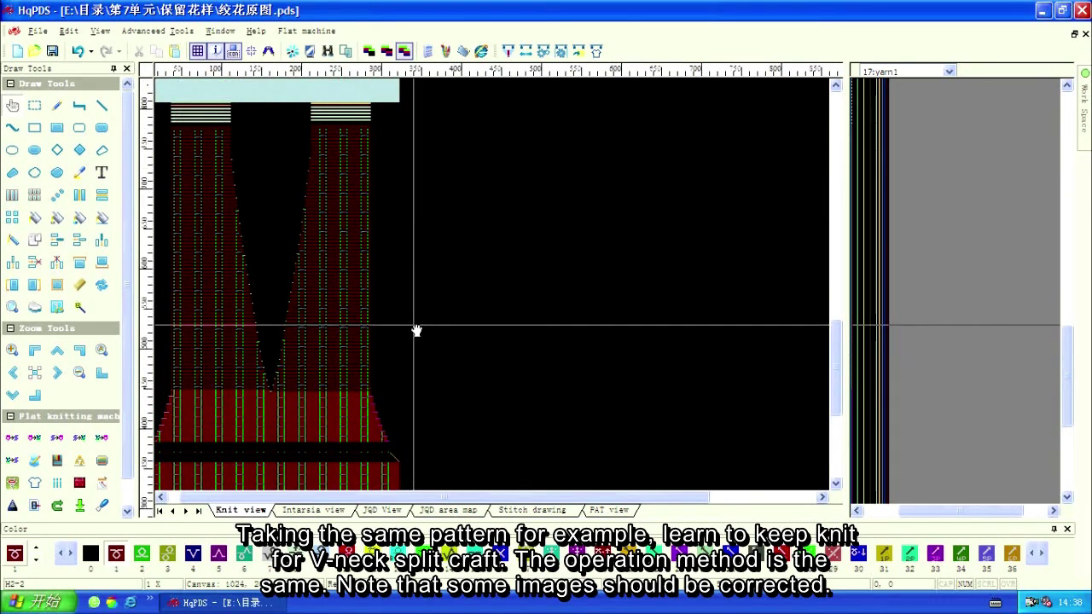